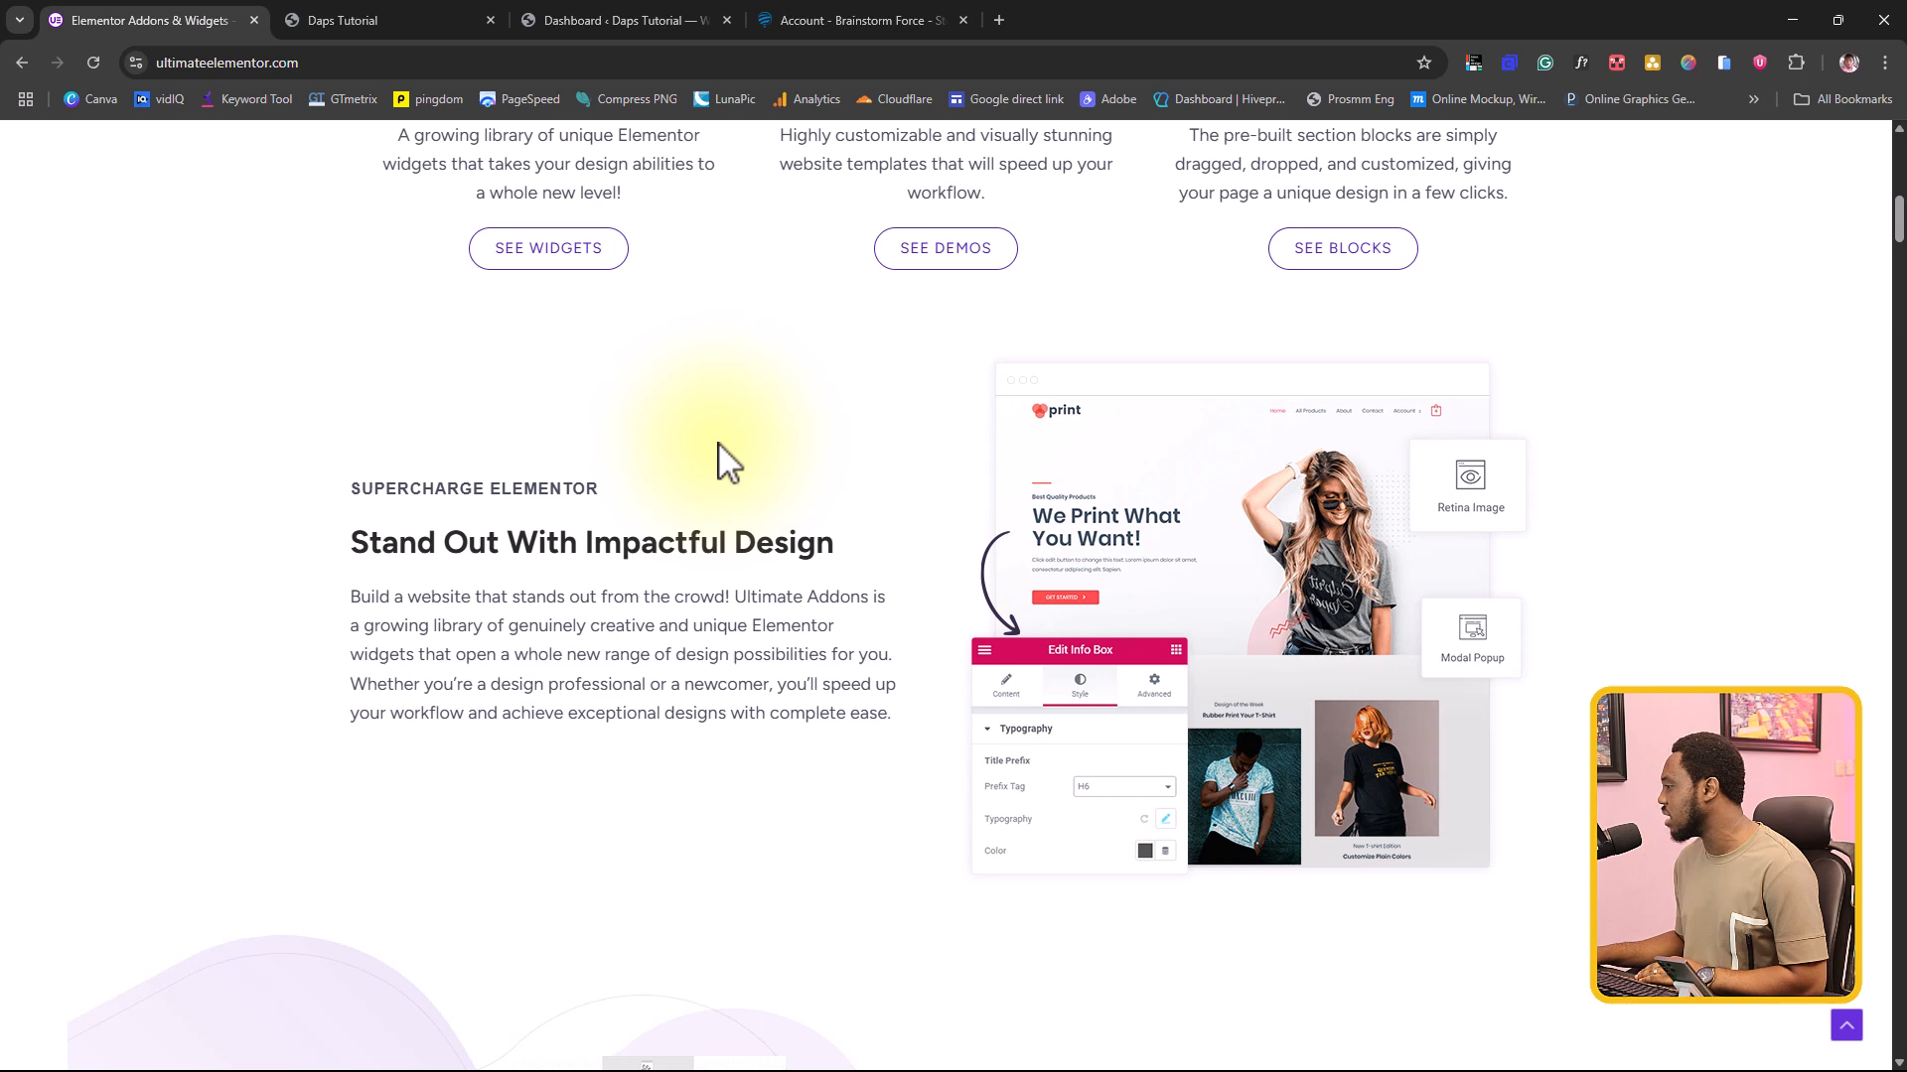
Step: Review the Ultimate Addons for Elementor home page, covering its design, pre-built website, cross-domain copy, performance and customer review sections
{"action": "scroll", "coordinate": [719, 459], "scroll_direction": "down", "scroll_amount": 3}
{"action": "scroll", "coordinate": [725, 460], "scroll_direction": "down", "scroll_amount": 2}
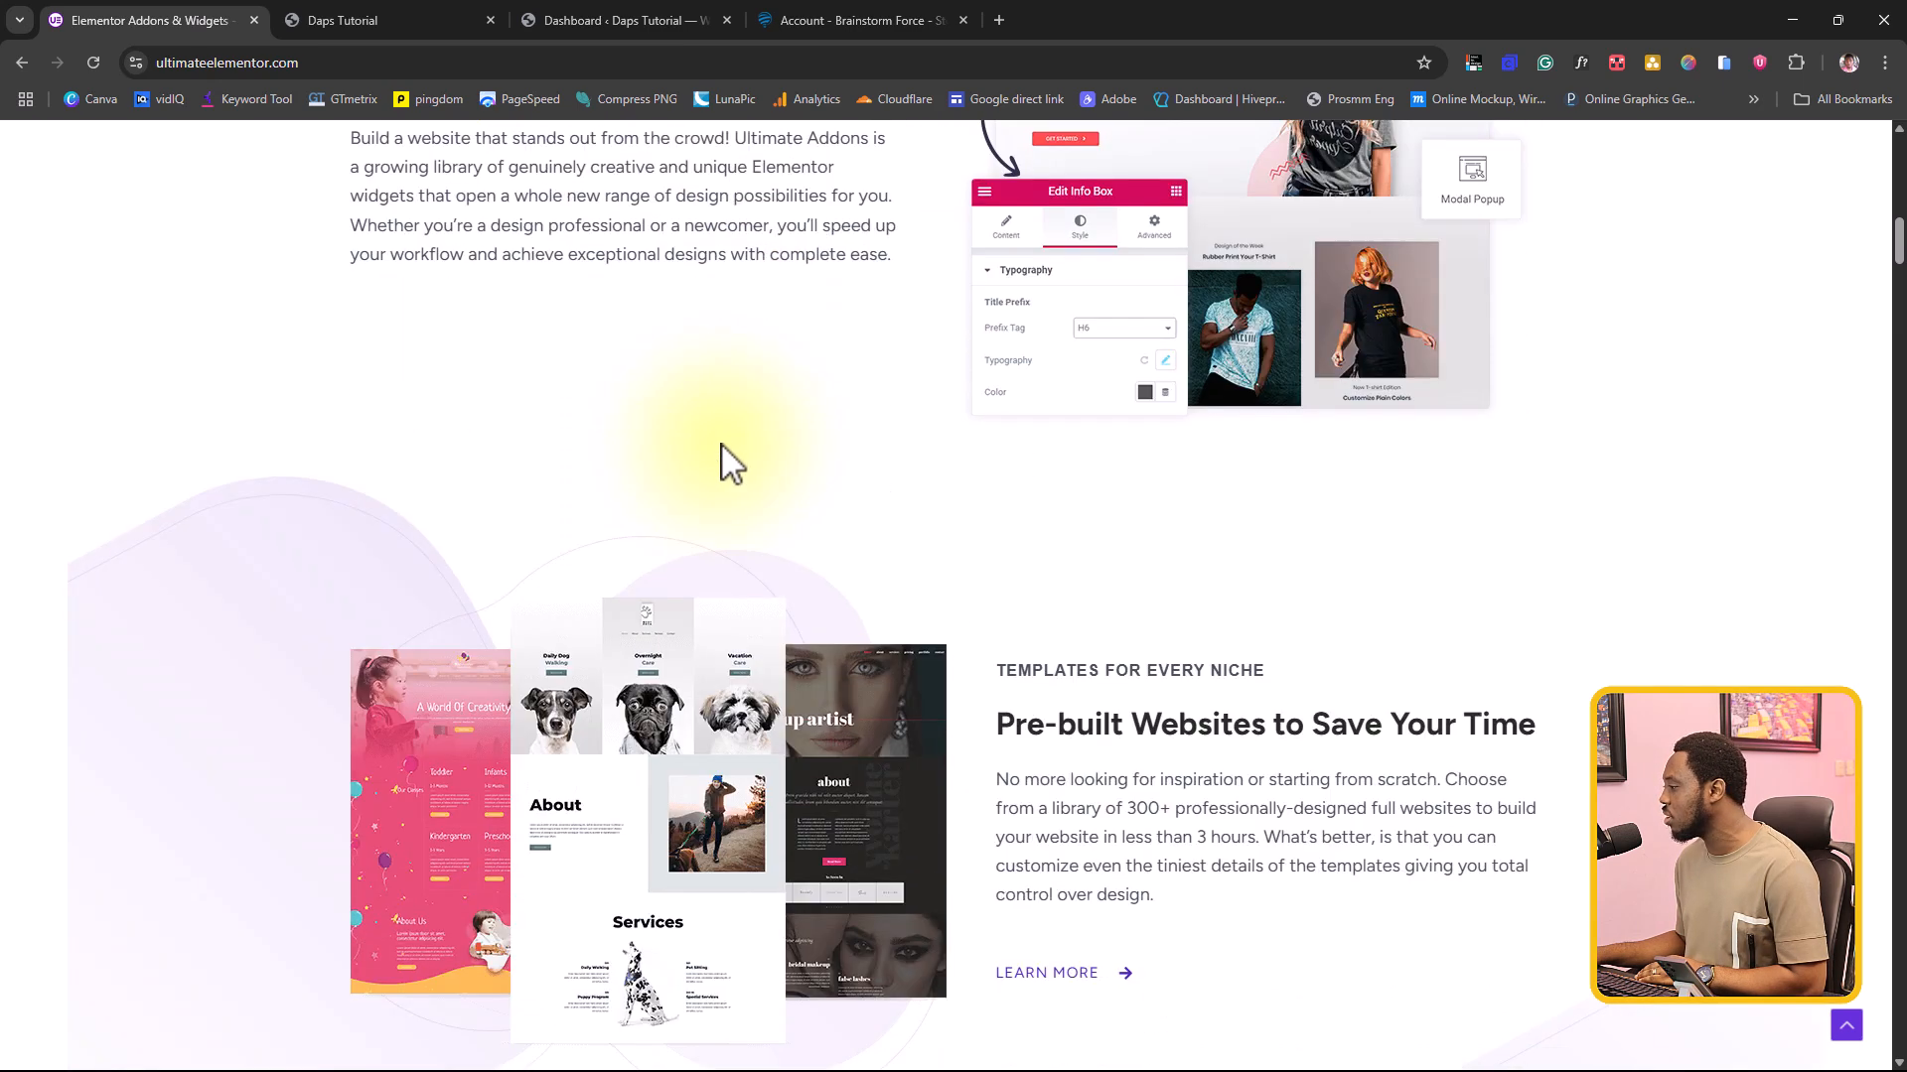
{"action": "scroll", "coordinate": [731, 462], "scroll_direction": "down", "scroll_amount": 1}
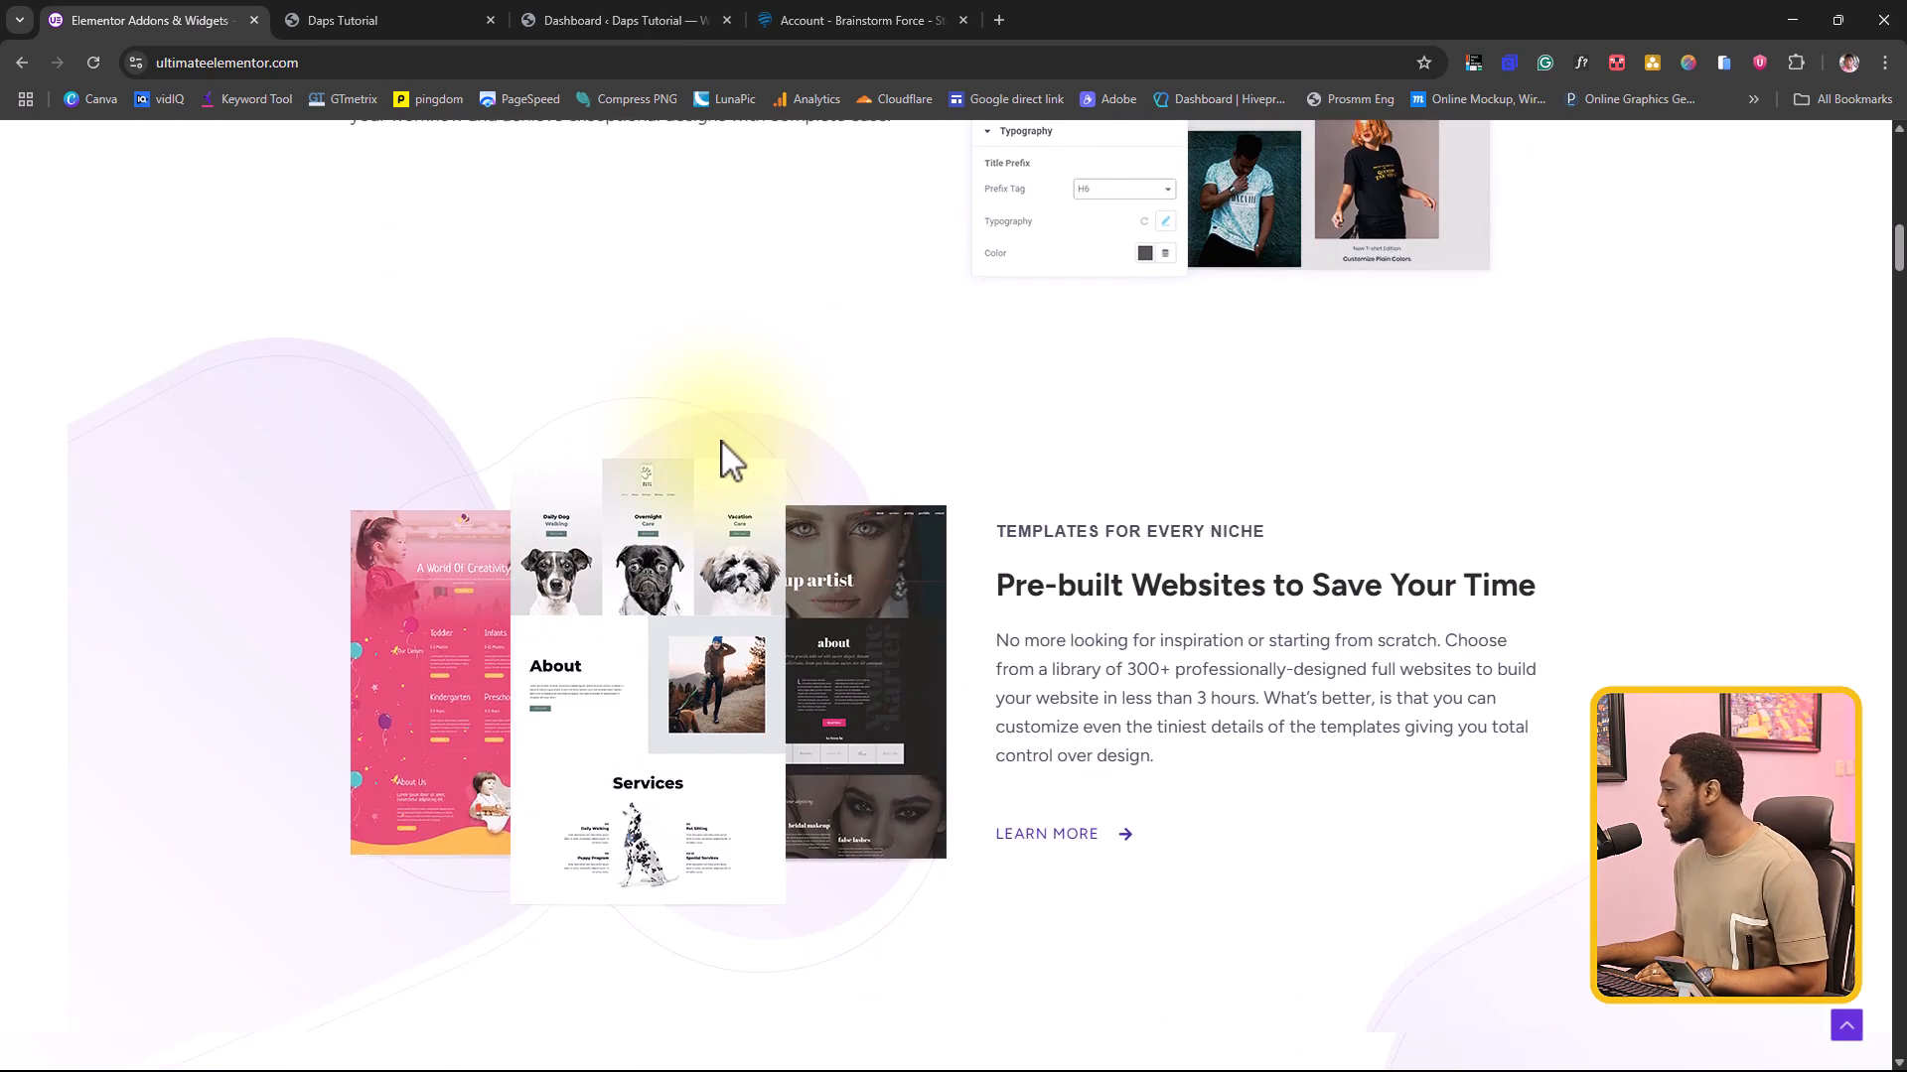
{"action": "scroll", "coordinate": [722, 447], "scroll_direction": "down", "scroll_amount": 10}
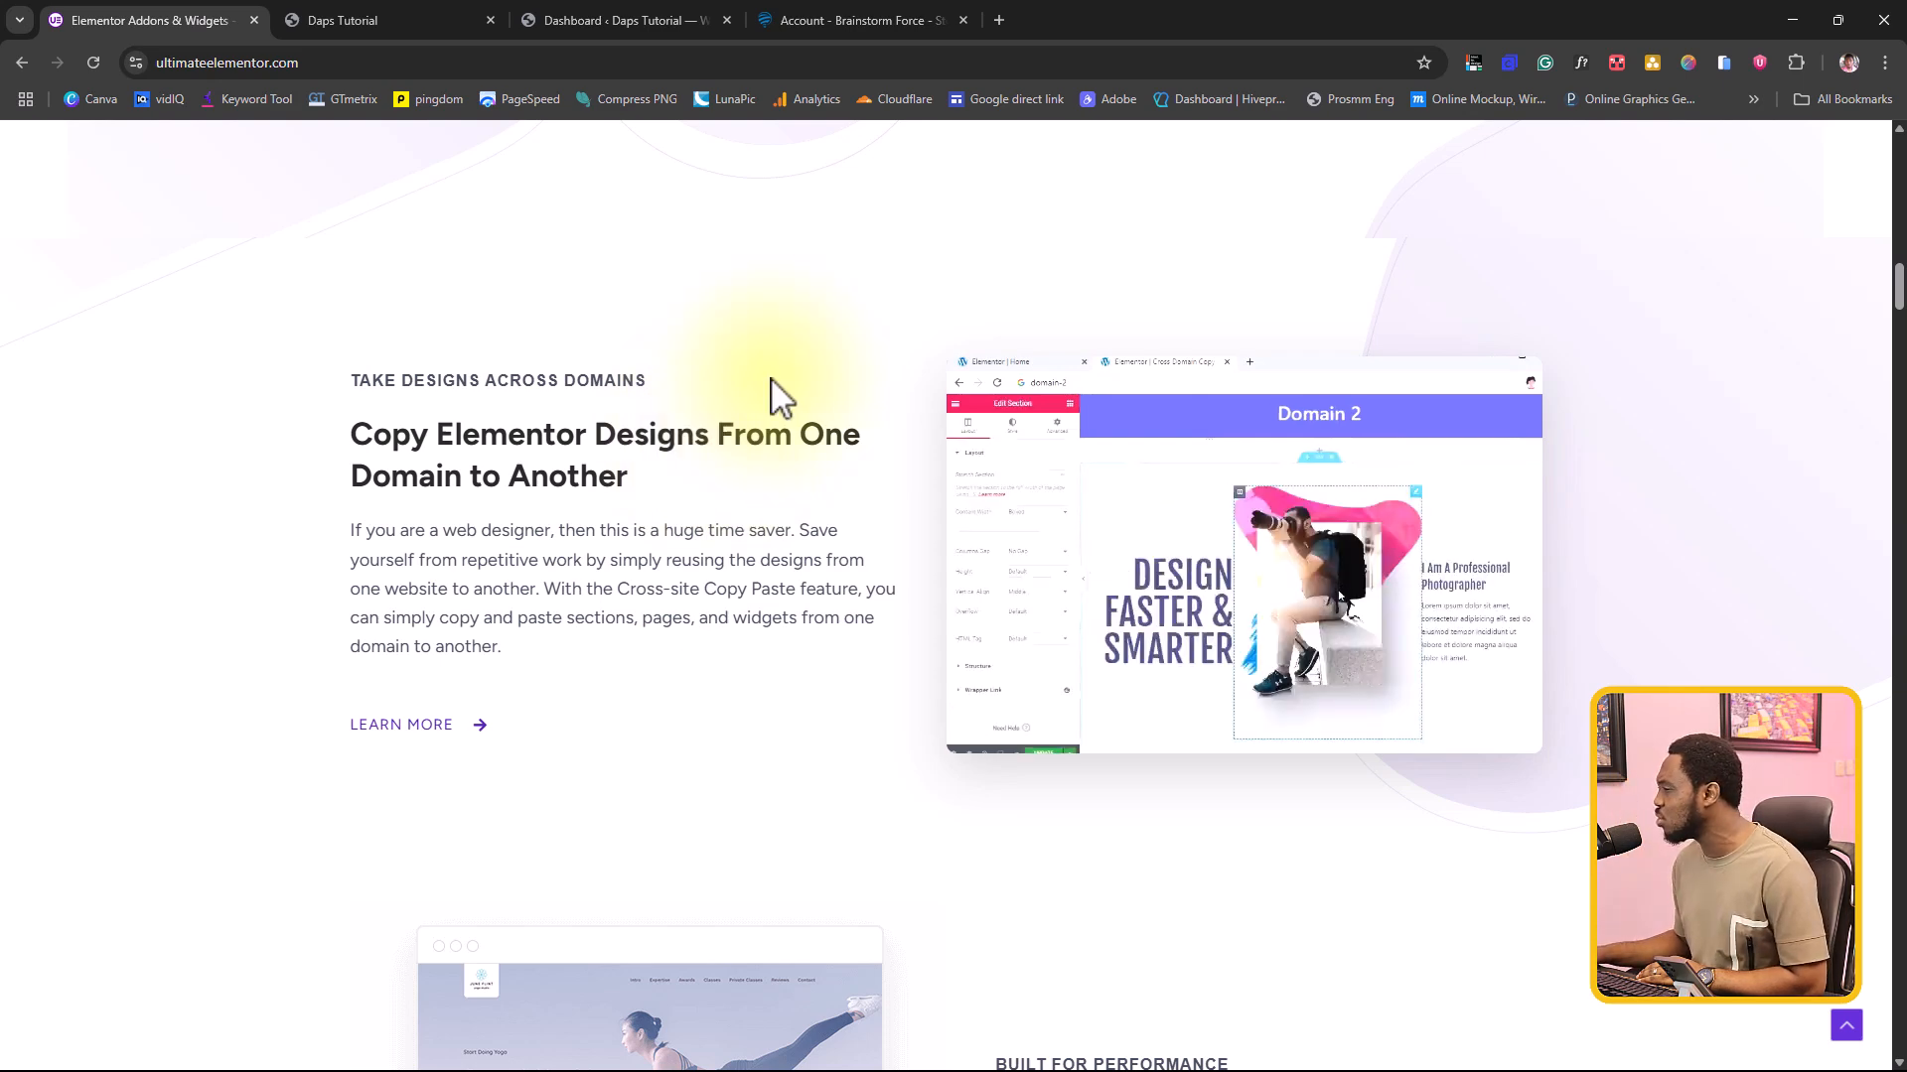
{"action": "scroll", "coordinate": [891, 439], "scroll_direction": "down", "scroll_amount": 5}
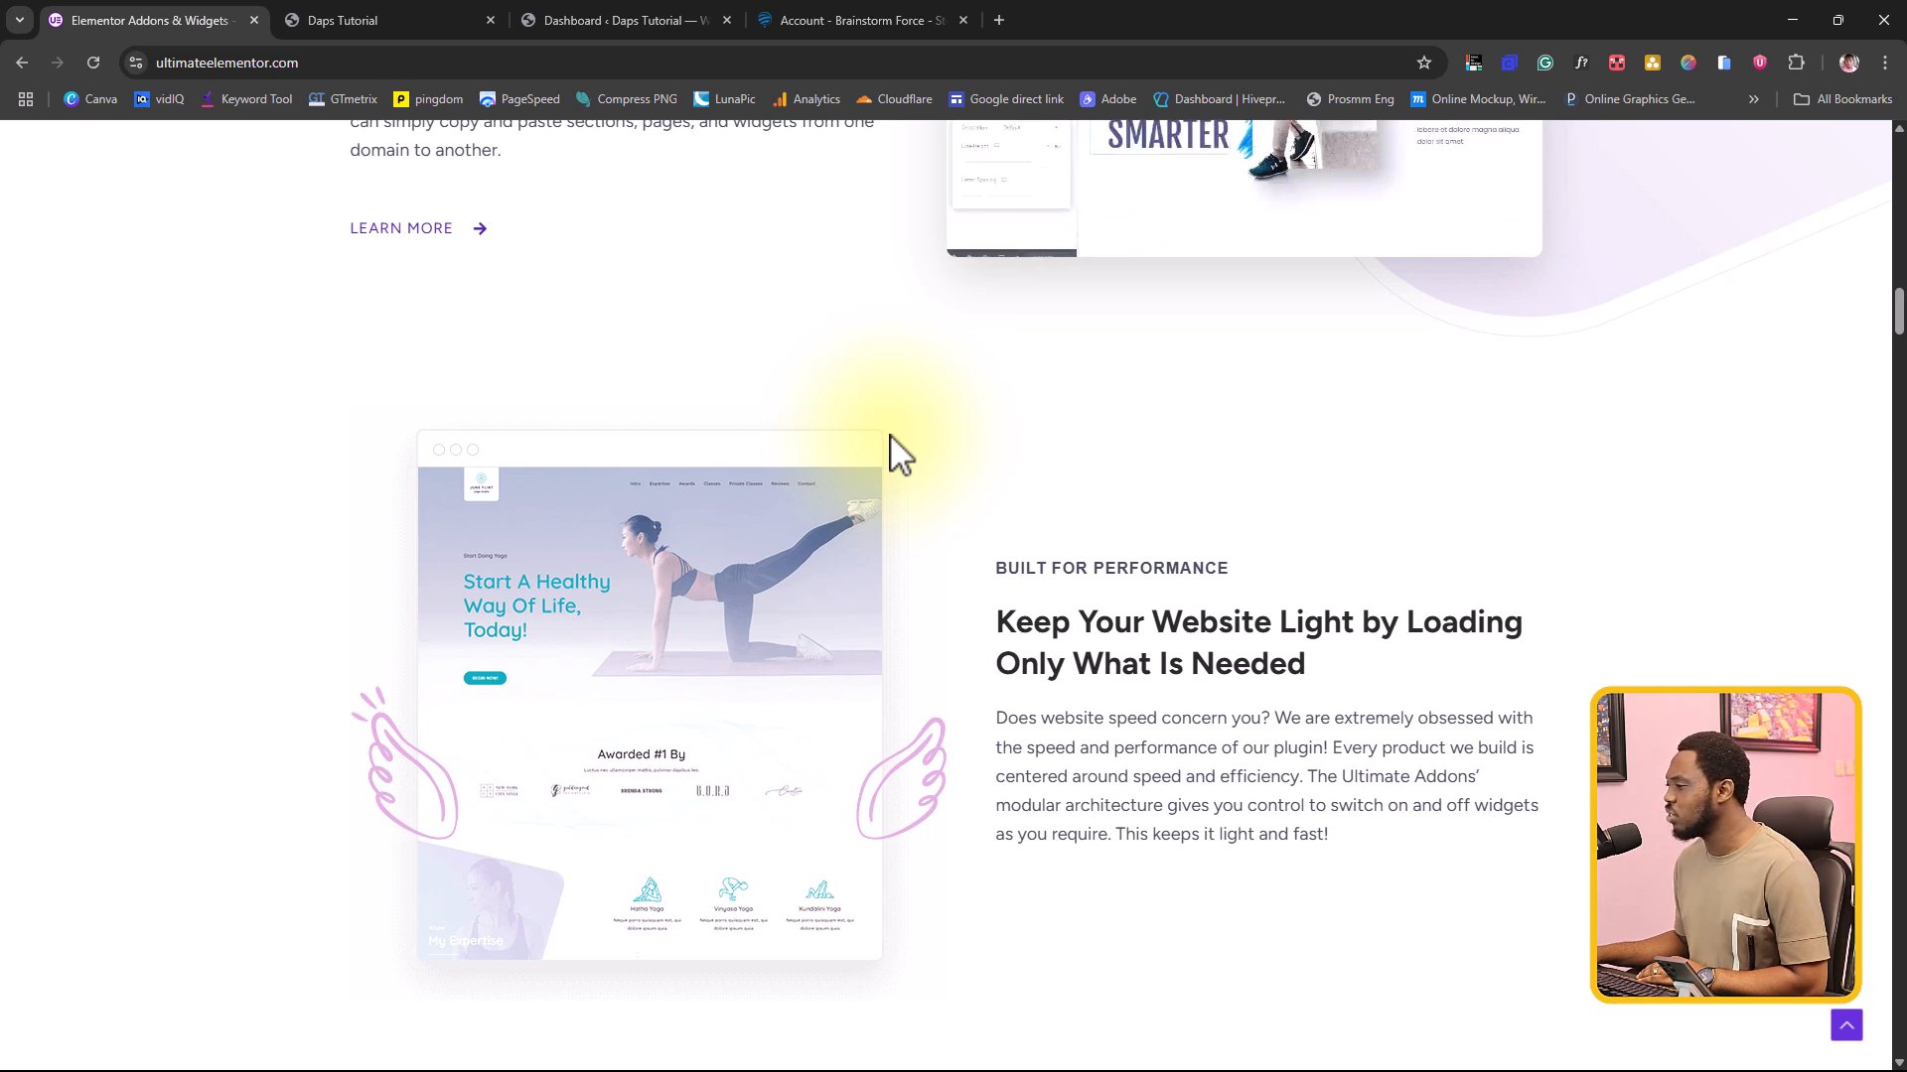
{"action": "scroll", "coordinate": [935, 472], "scroll_direction": "down", "scroll_amount": 8}
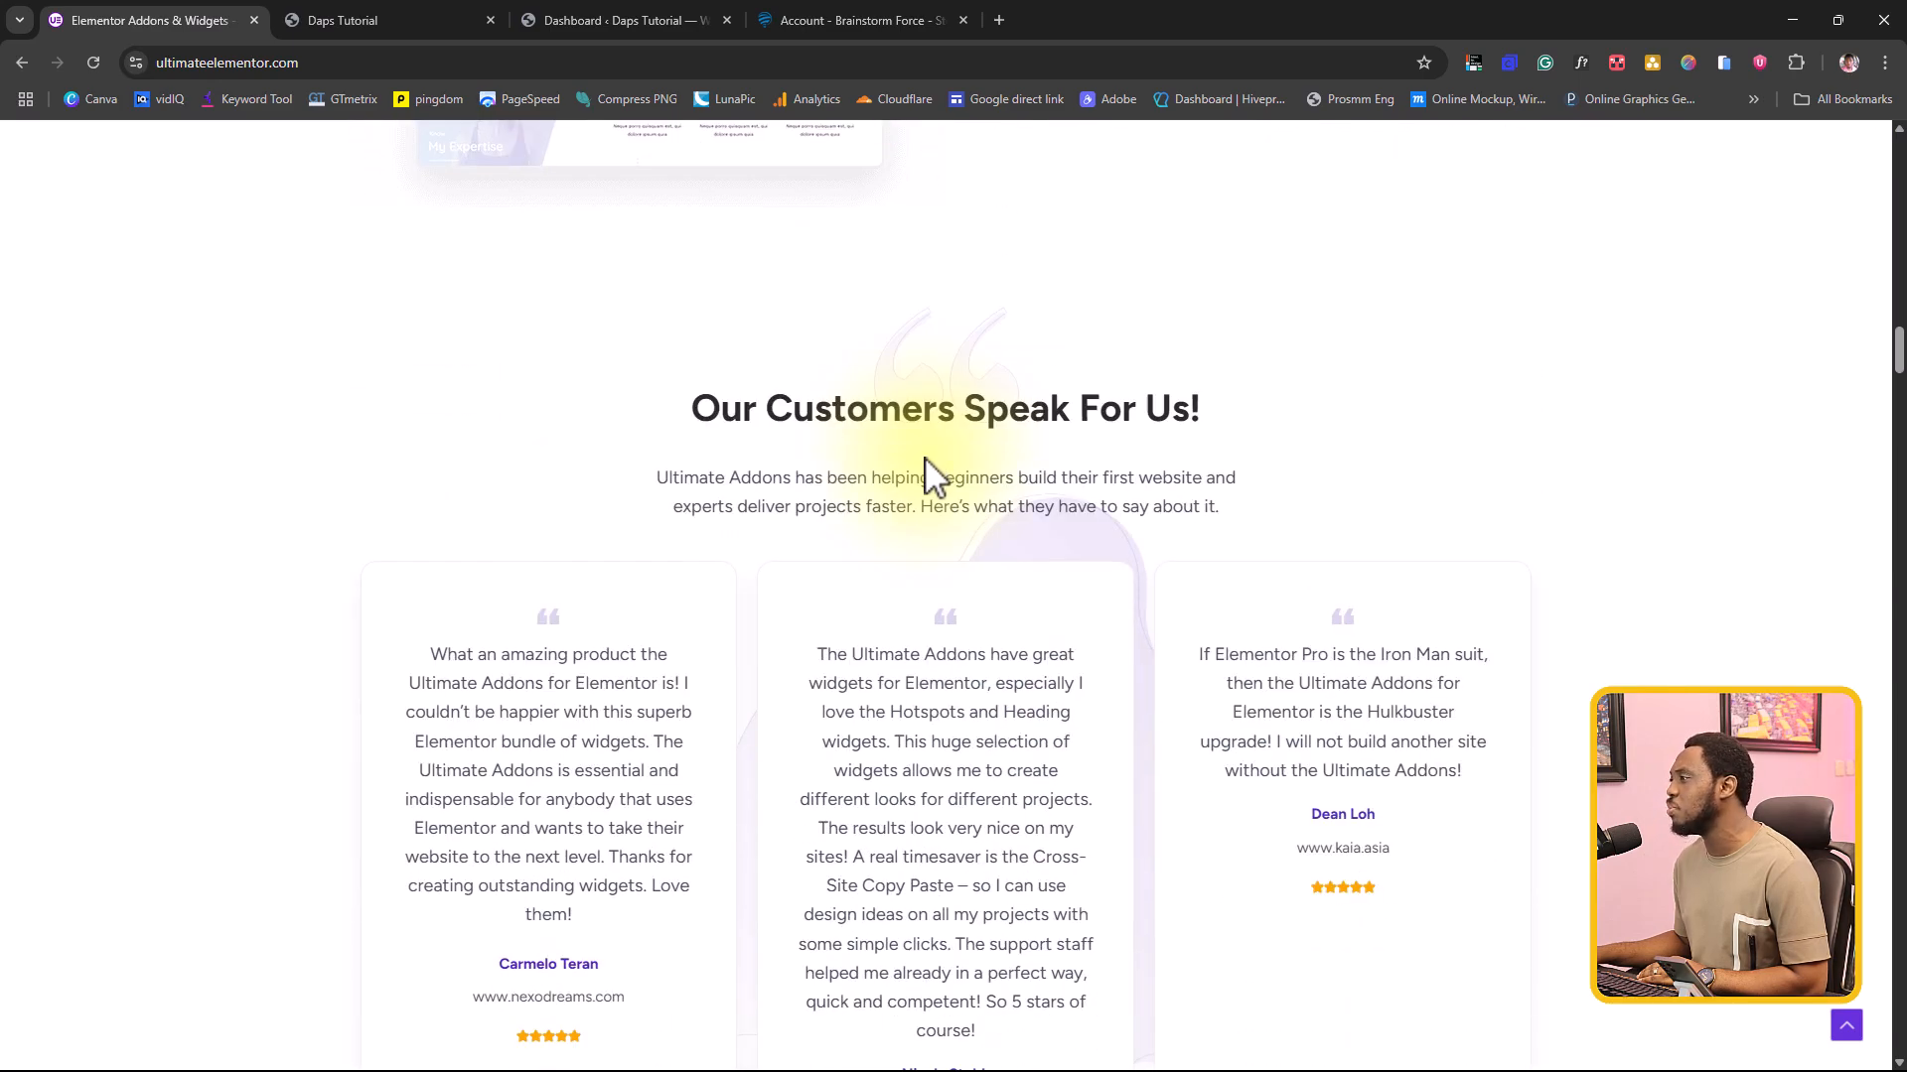
{"action": "scroll", "coordinate": [934, 473], "scroll_direction": "up", "scroll_amount": 13}
{"action": "scroll", "coordinate": [933, 476], "scroll_direction": "up", "scroll_amount": 20}
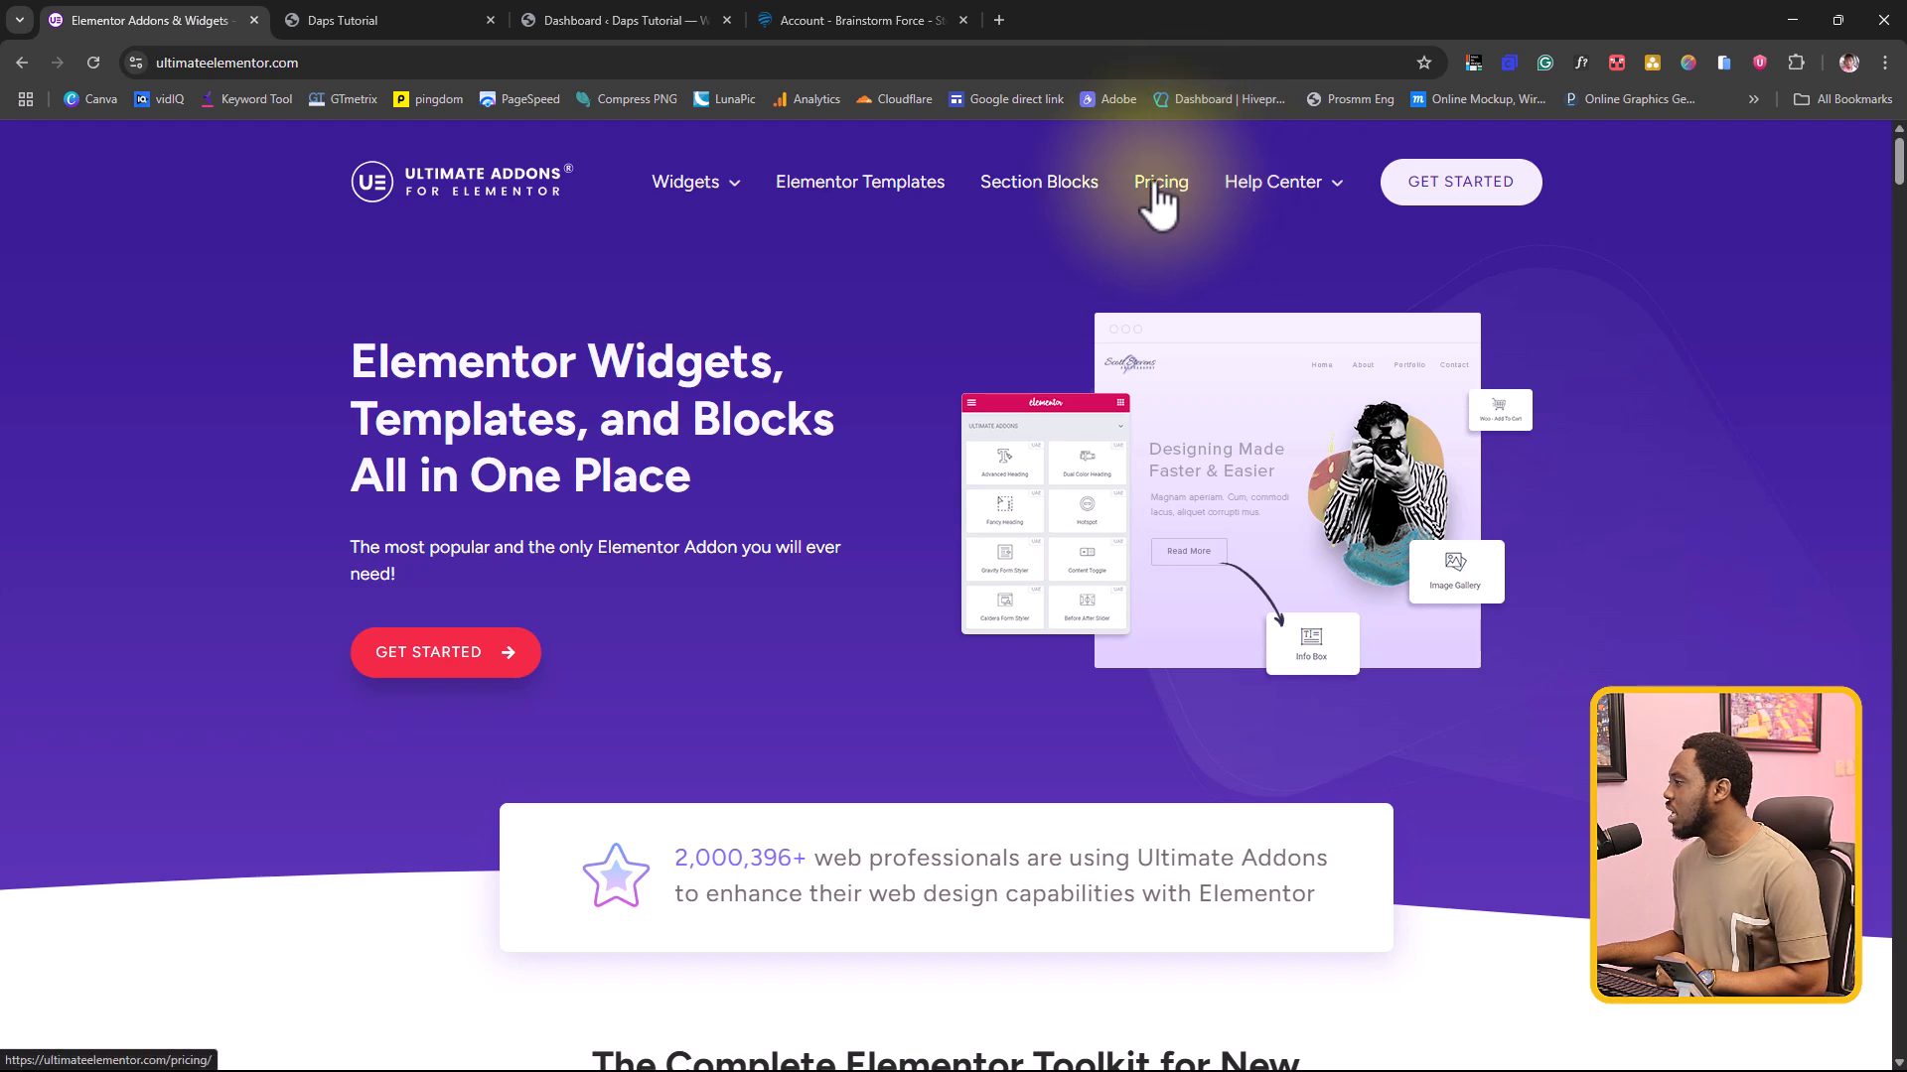
Step: Open the pricing page and examine the annual Ultimate Addons Pro, Essential Toolkit and Business Toolkit plans, including White Label Branding
{"action": "mouse_move", "coordinate": [702, 196]}
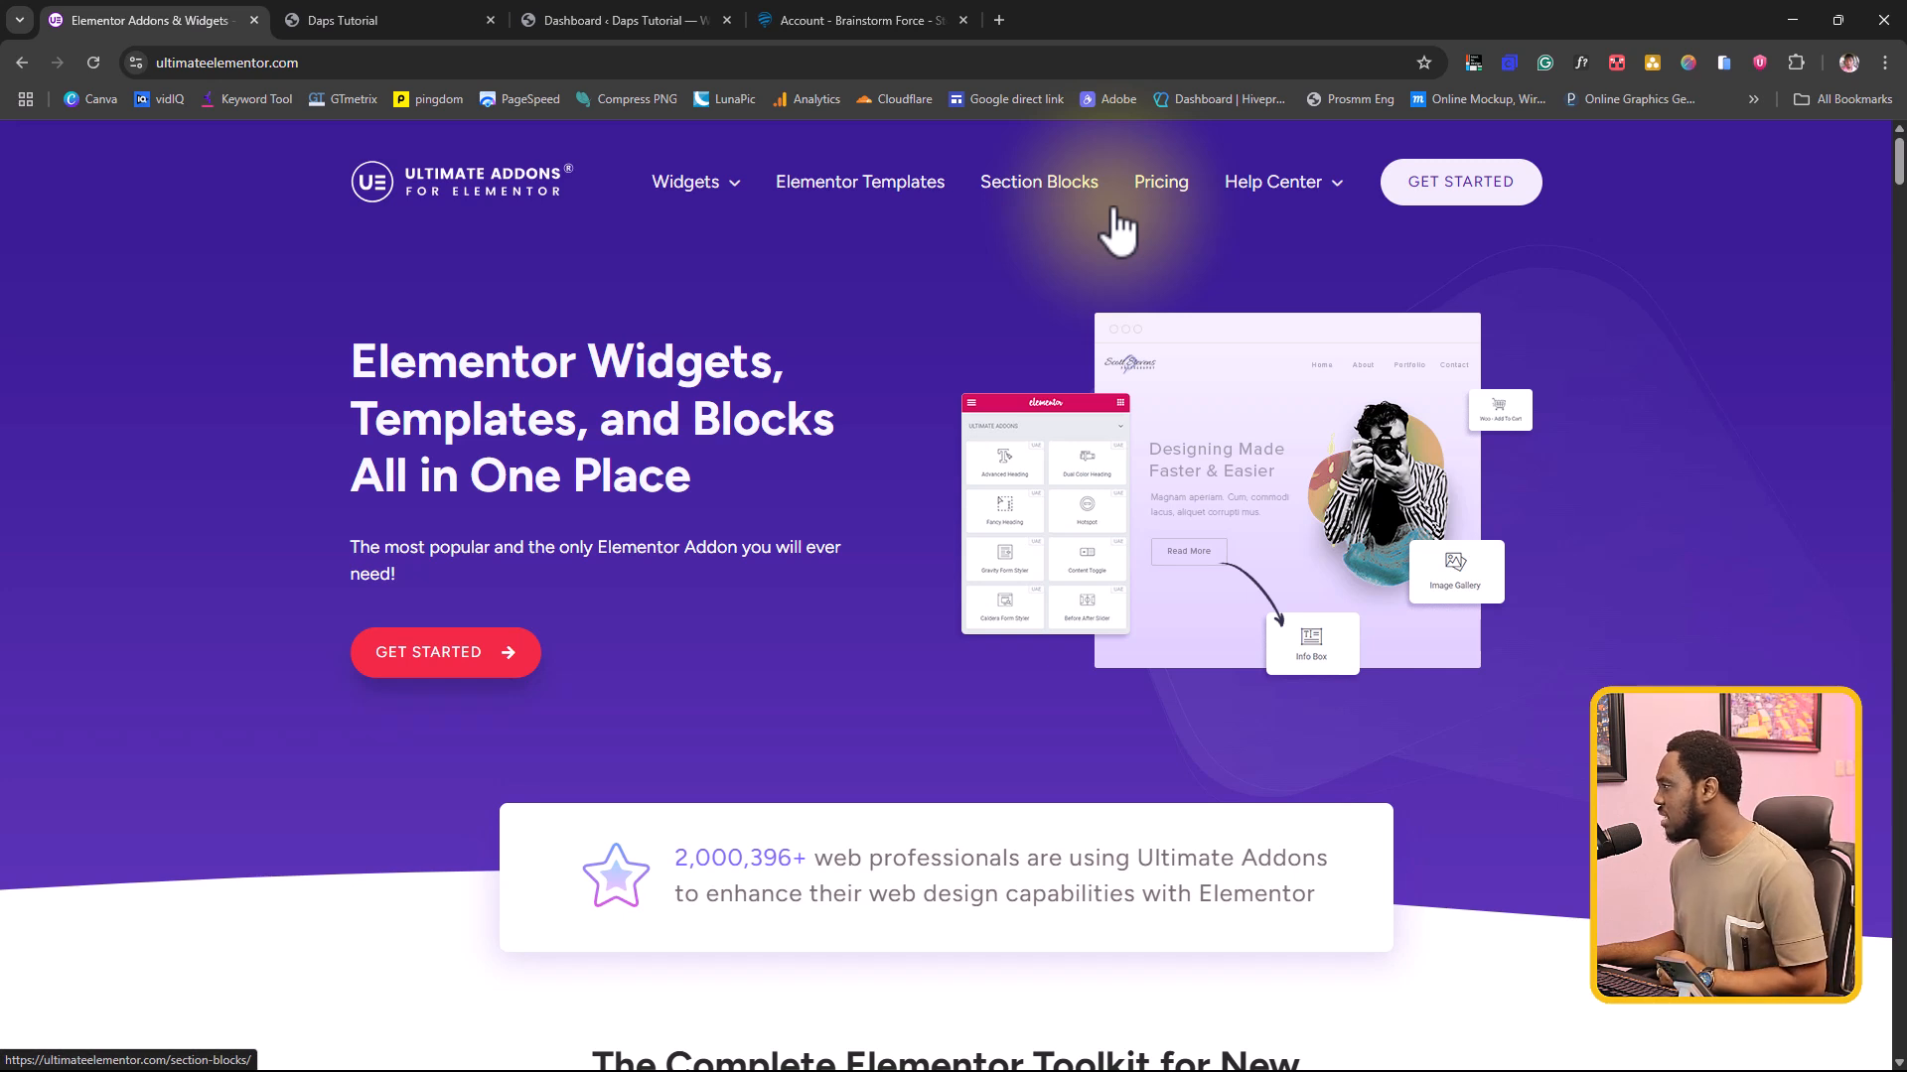
{"action": "left_click", "coordinate": [1153, 184]}
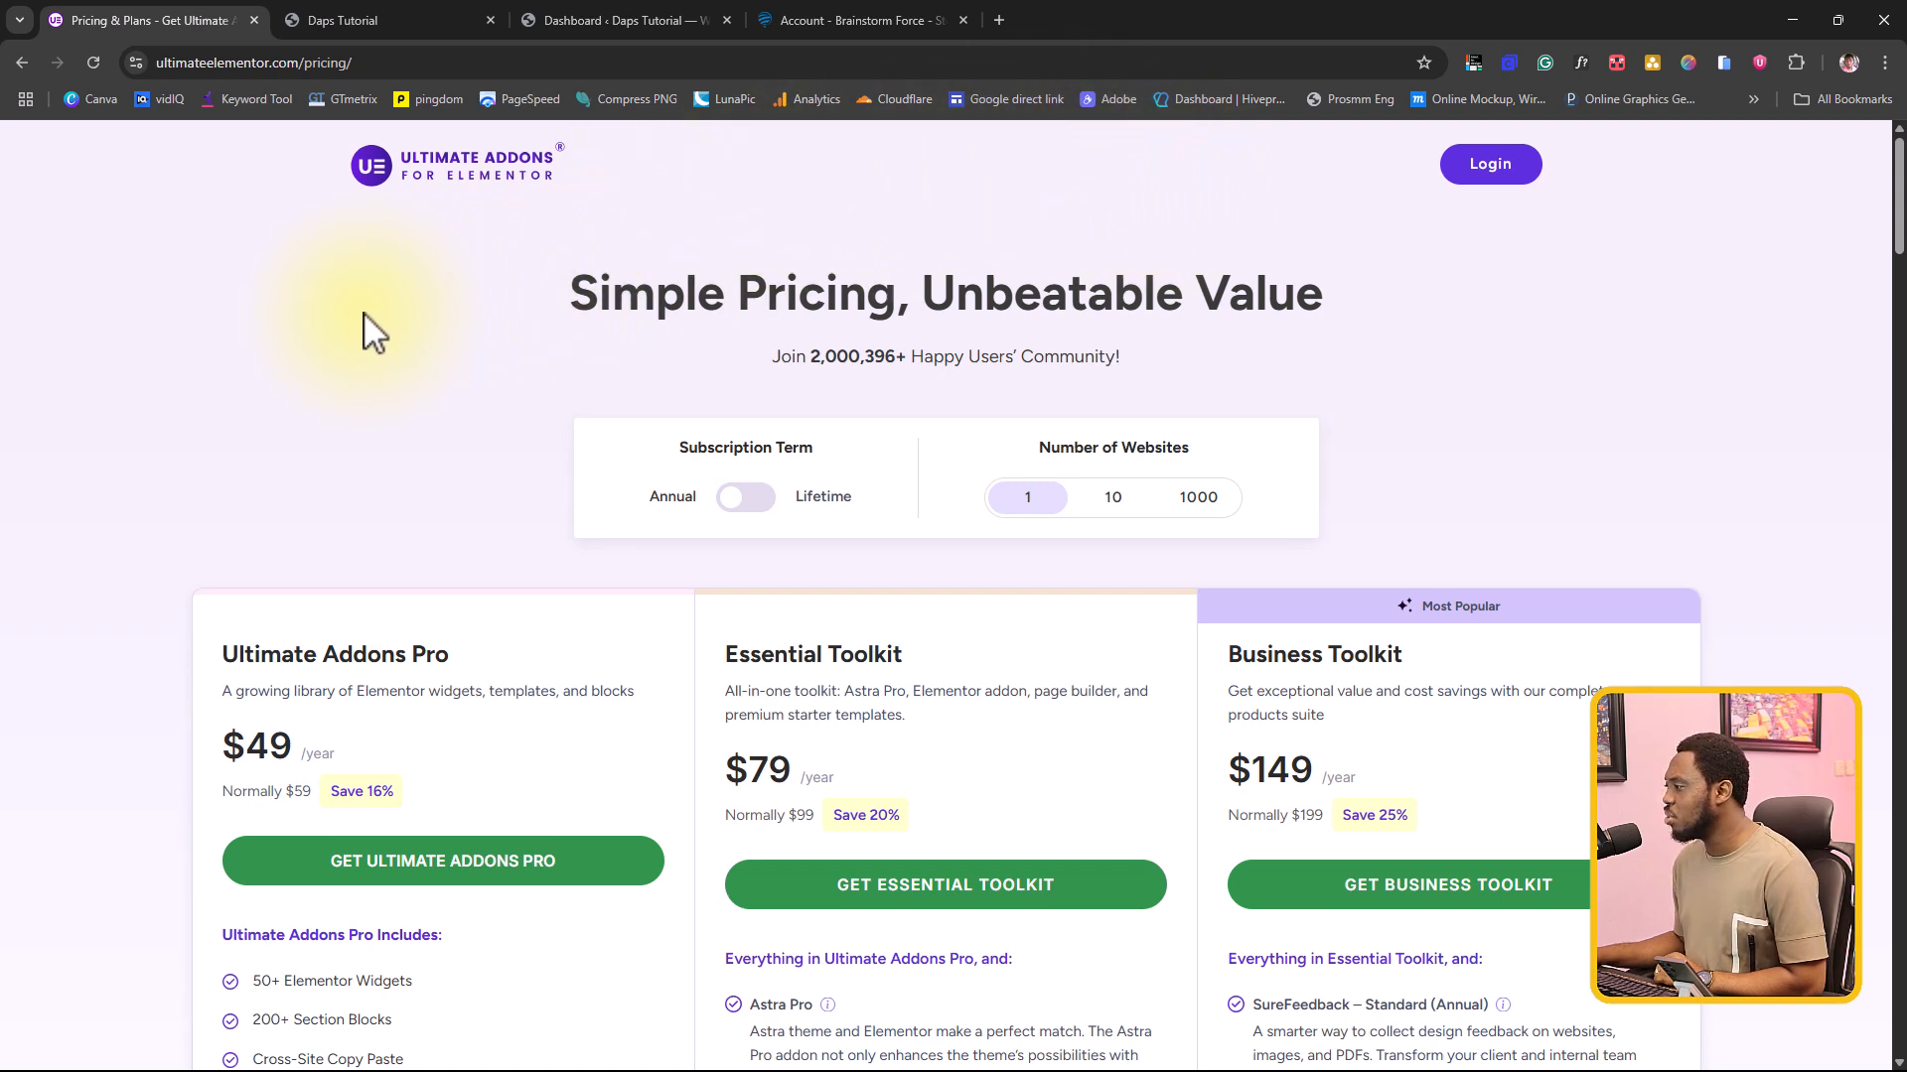
{"action": "scroll", "coordinate": [295, 353], "scroll_direction": "down", "scroll_amount": 1}
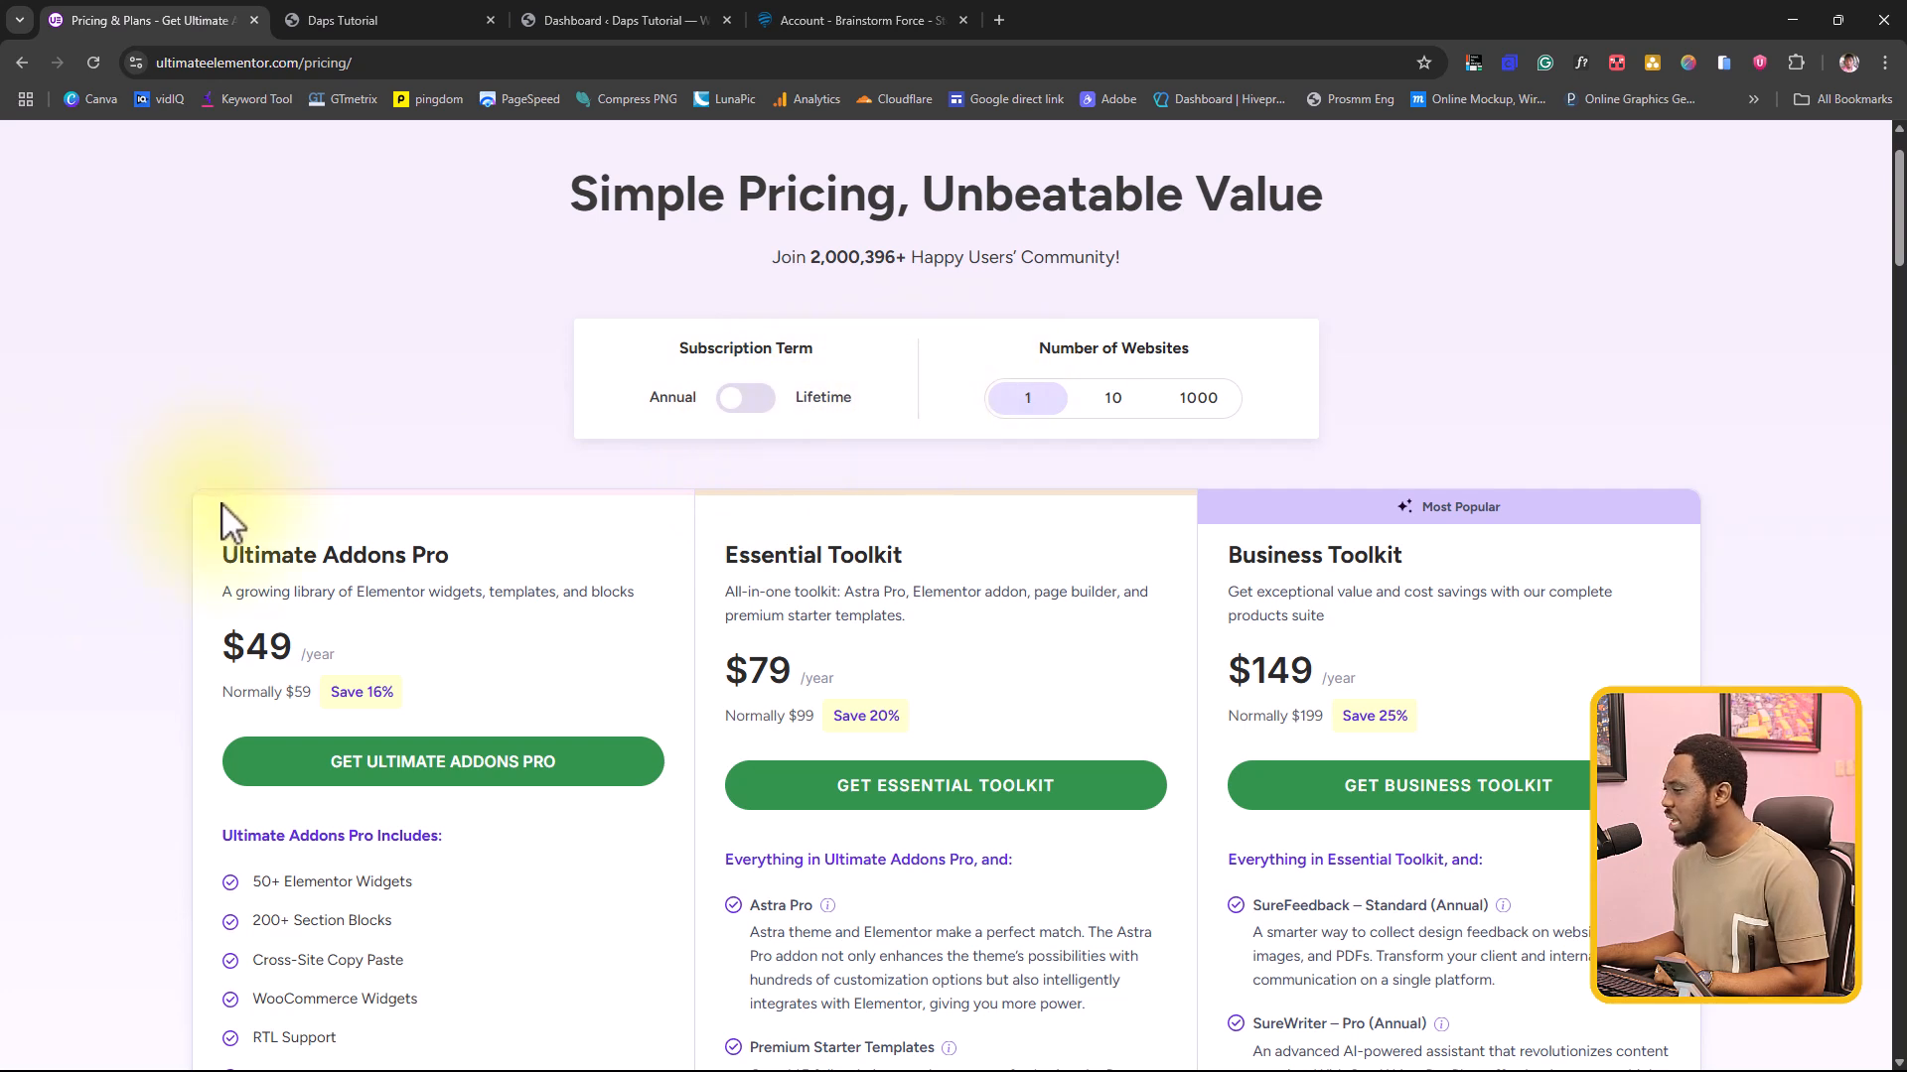
{"action": "scroll", "coordinate": [224, 508], "scroll_direction": "down", "scroll_amount": 2}
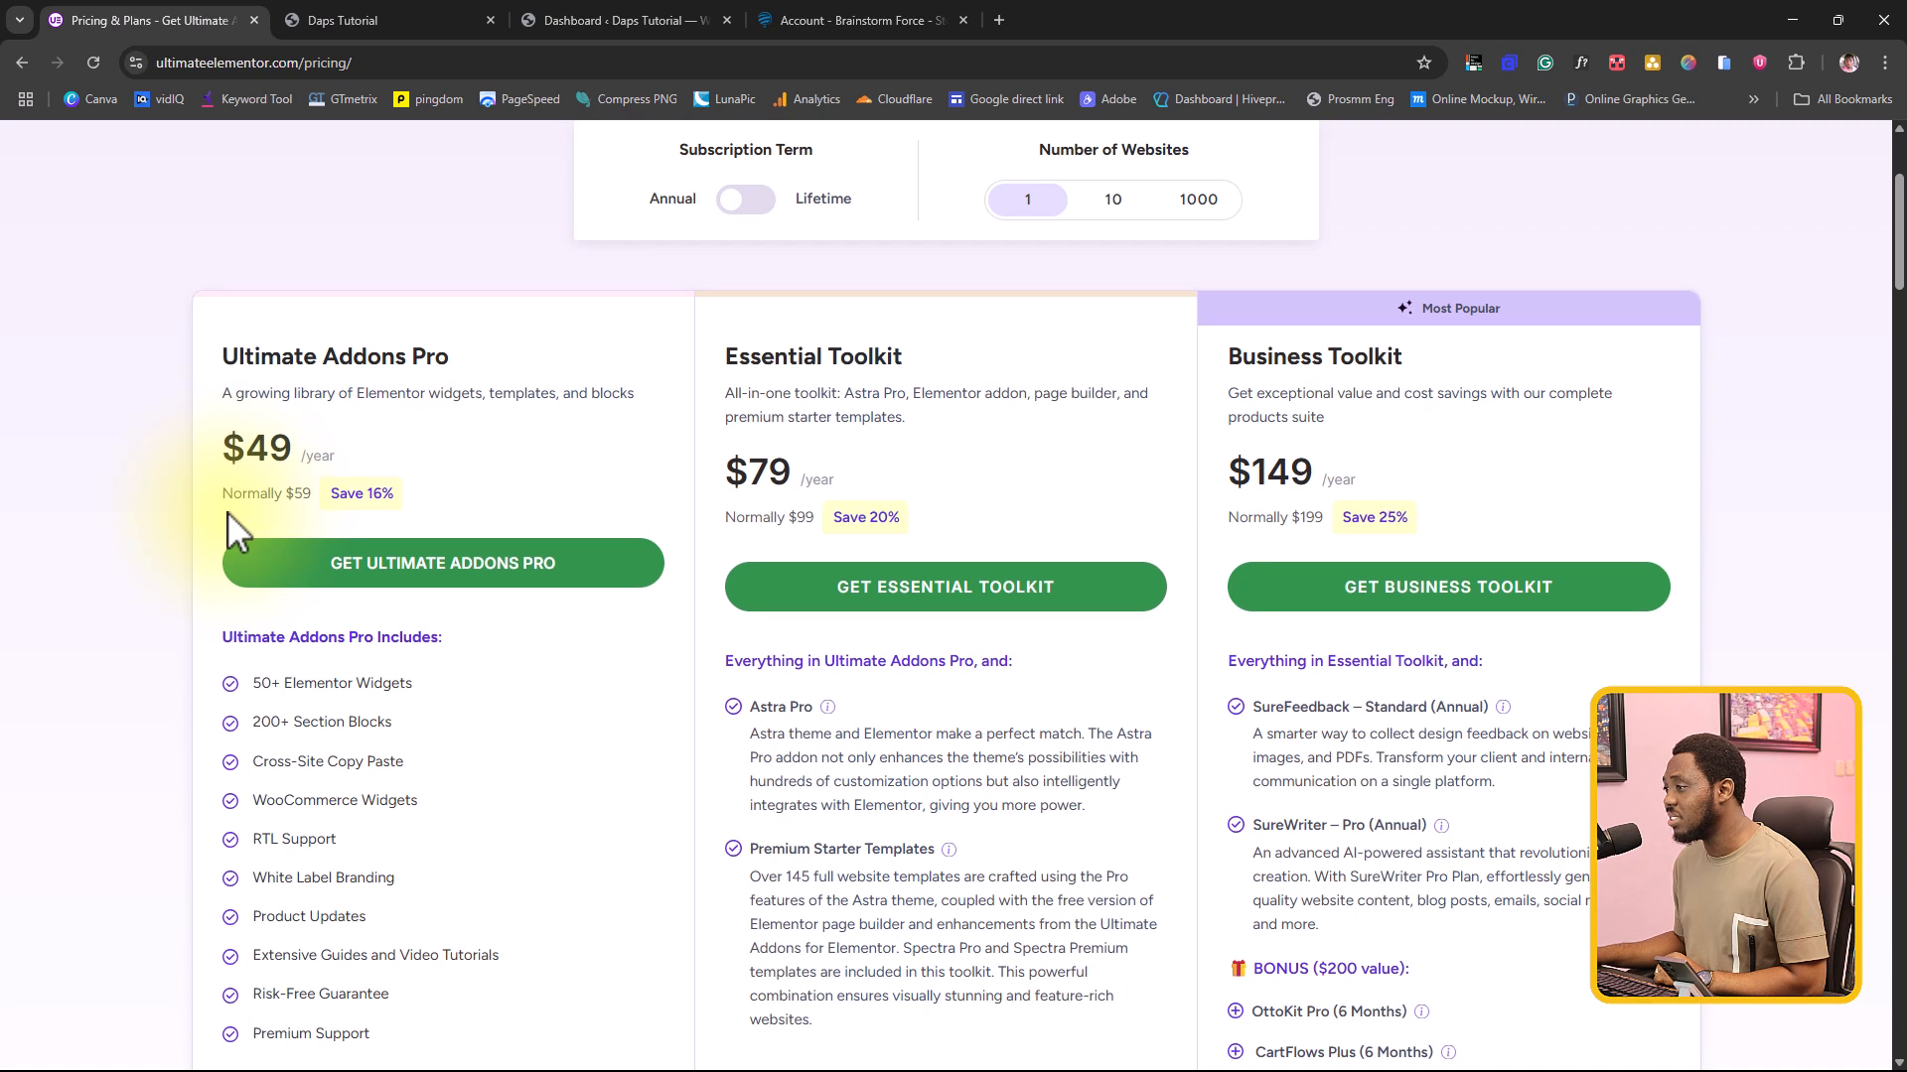
{"action": "left_click_drag", "start_coordinate": [222, 357], "coordinate": [442, 360]}
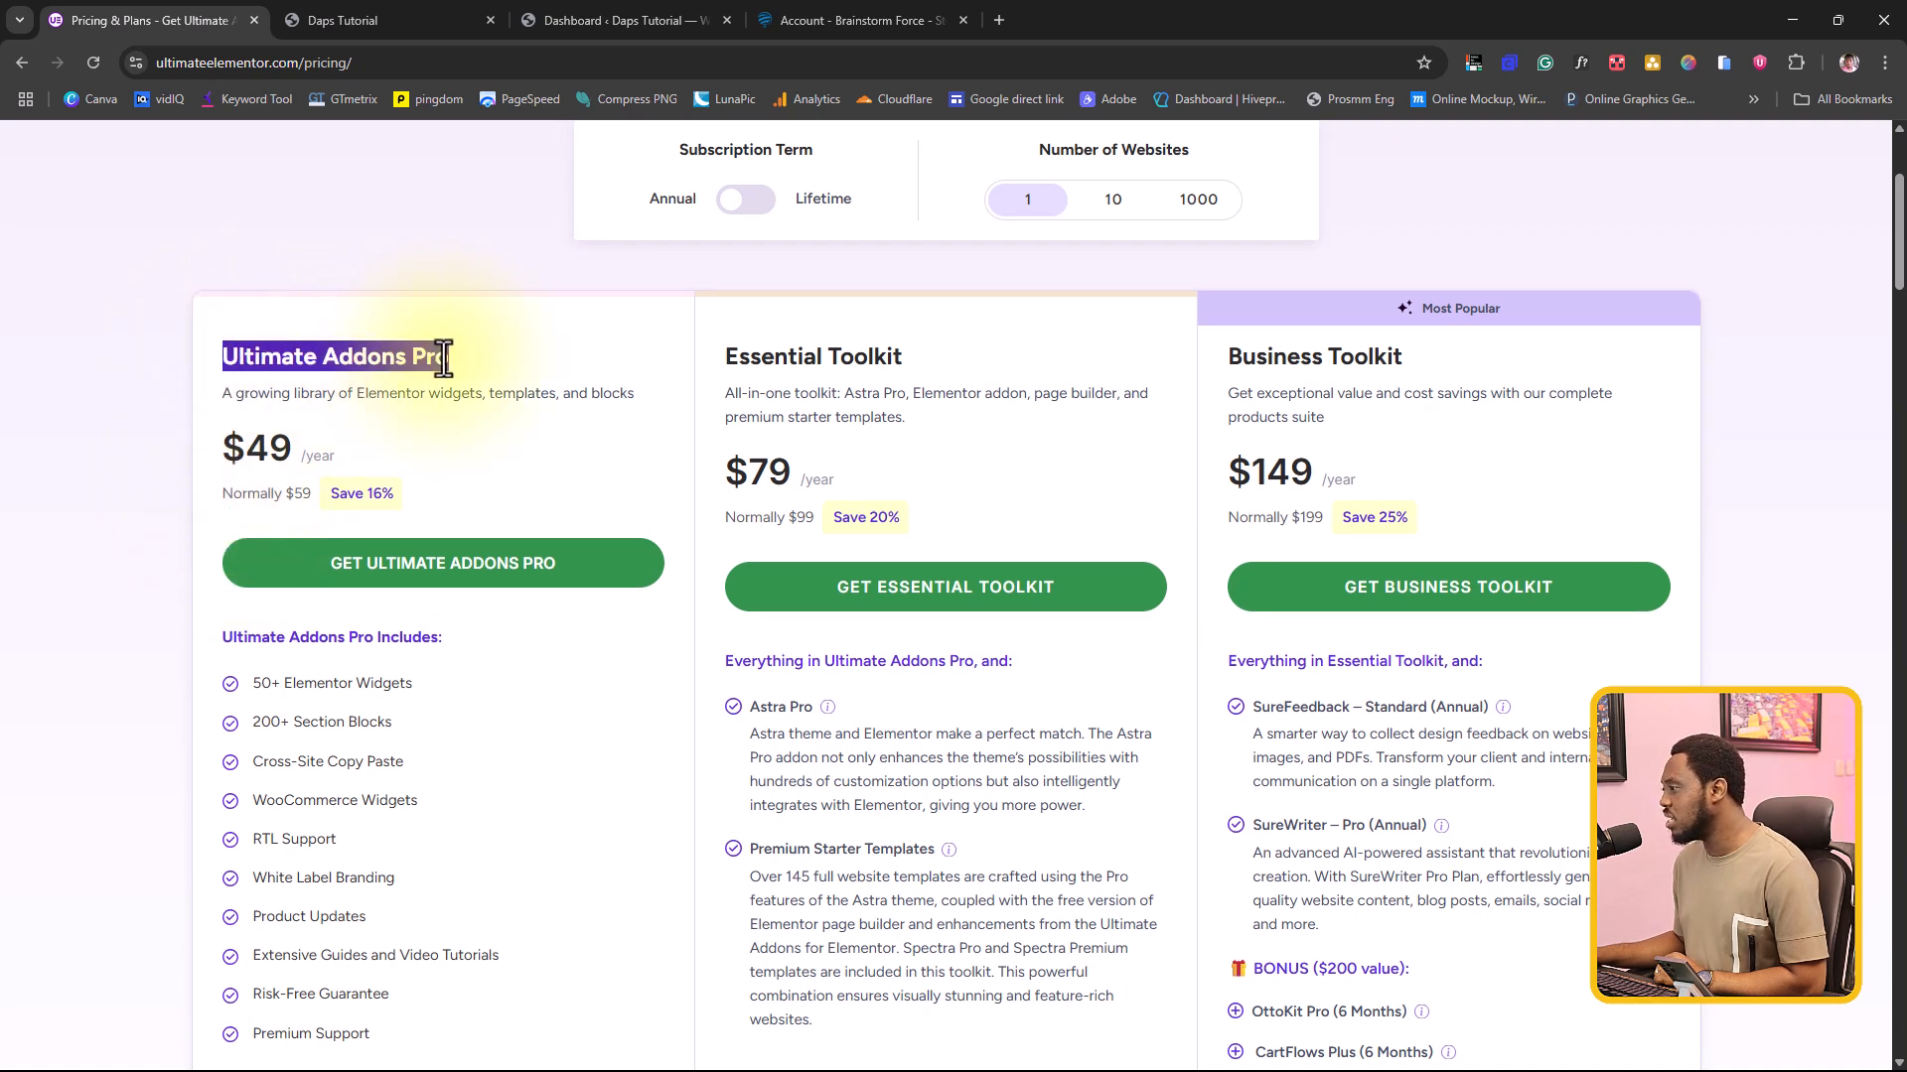
{"action": "left_click_drag", "start_coordinate": [725, 360], "coordinate": [958, 383]}
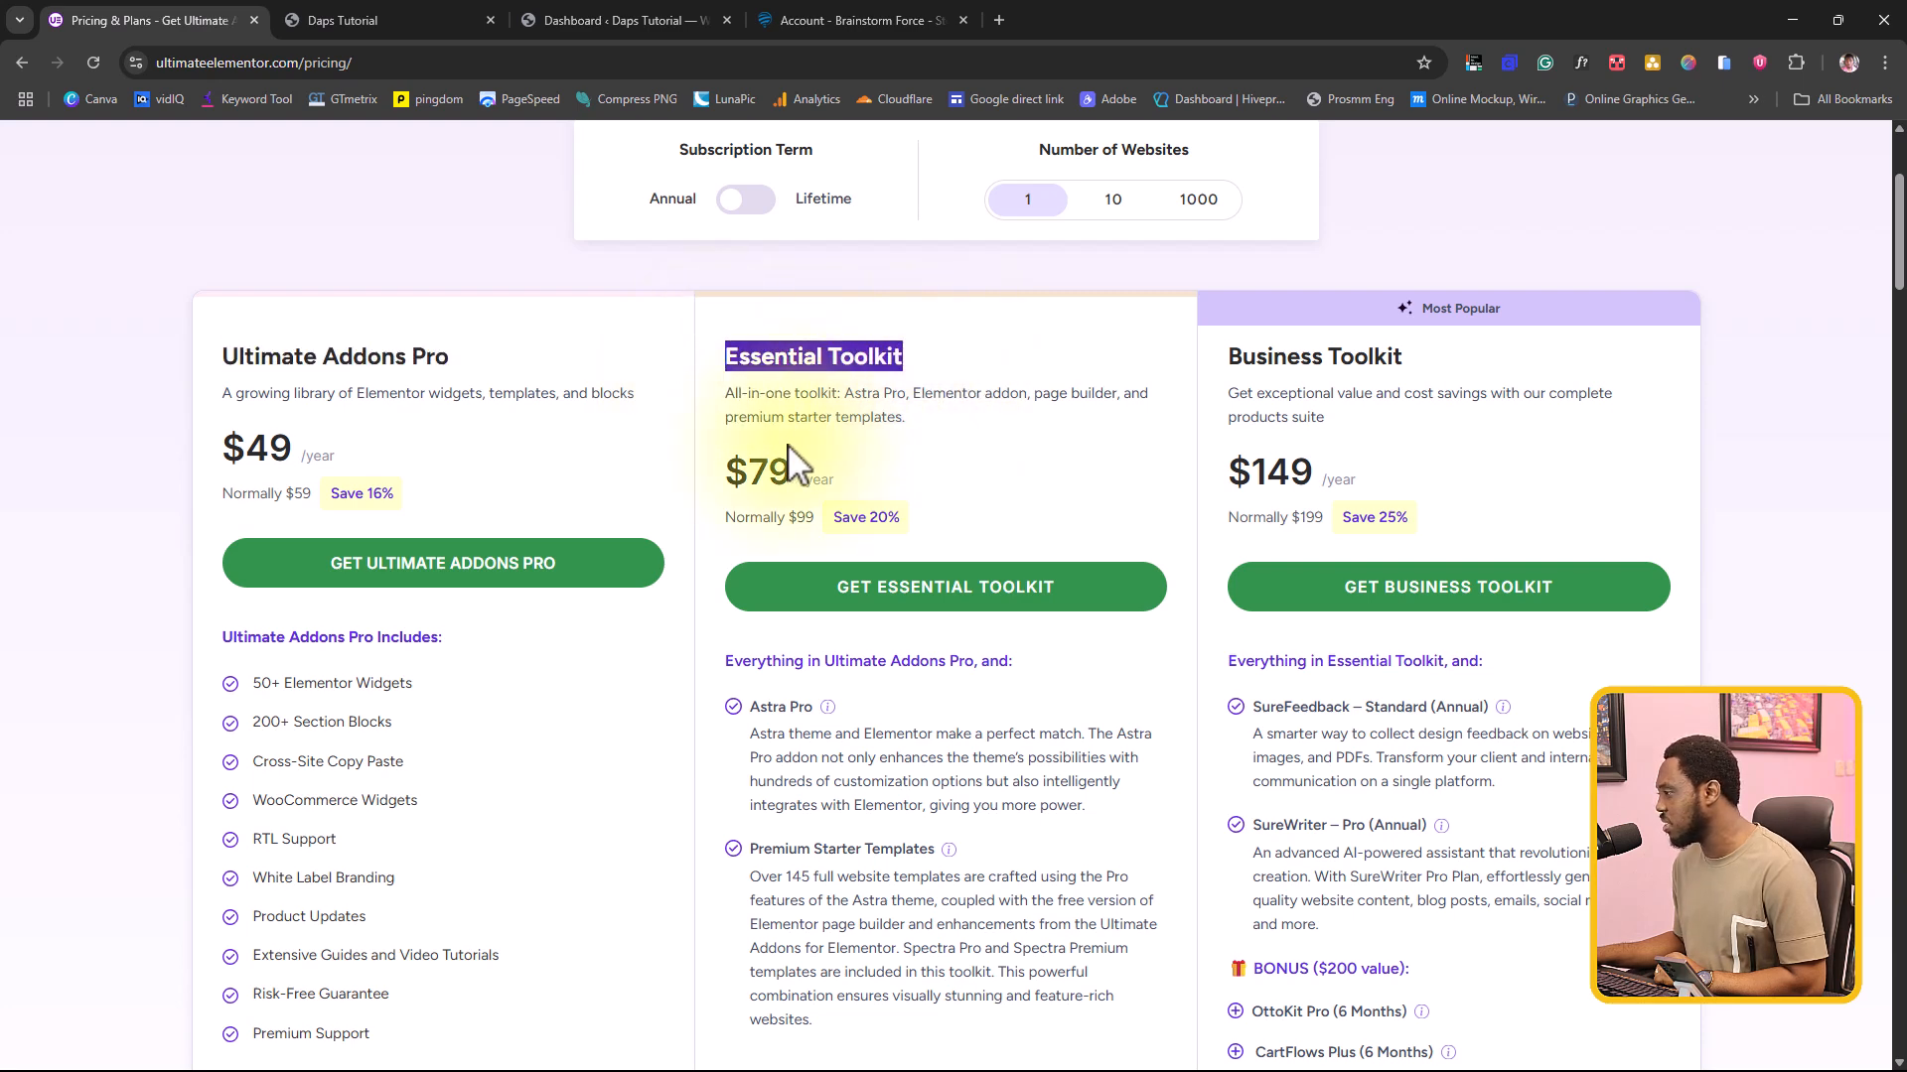
{"action": "scroll", "coordinate": [838, 441], "scroll_direction": "down", "scroll_amount": 3}
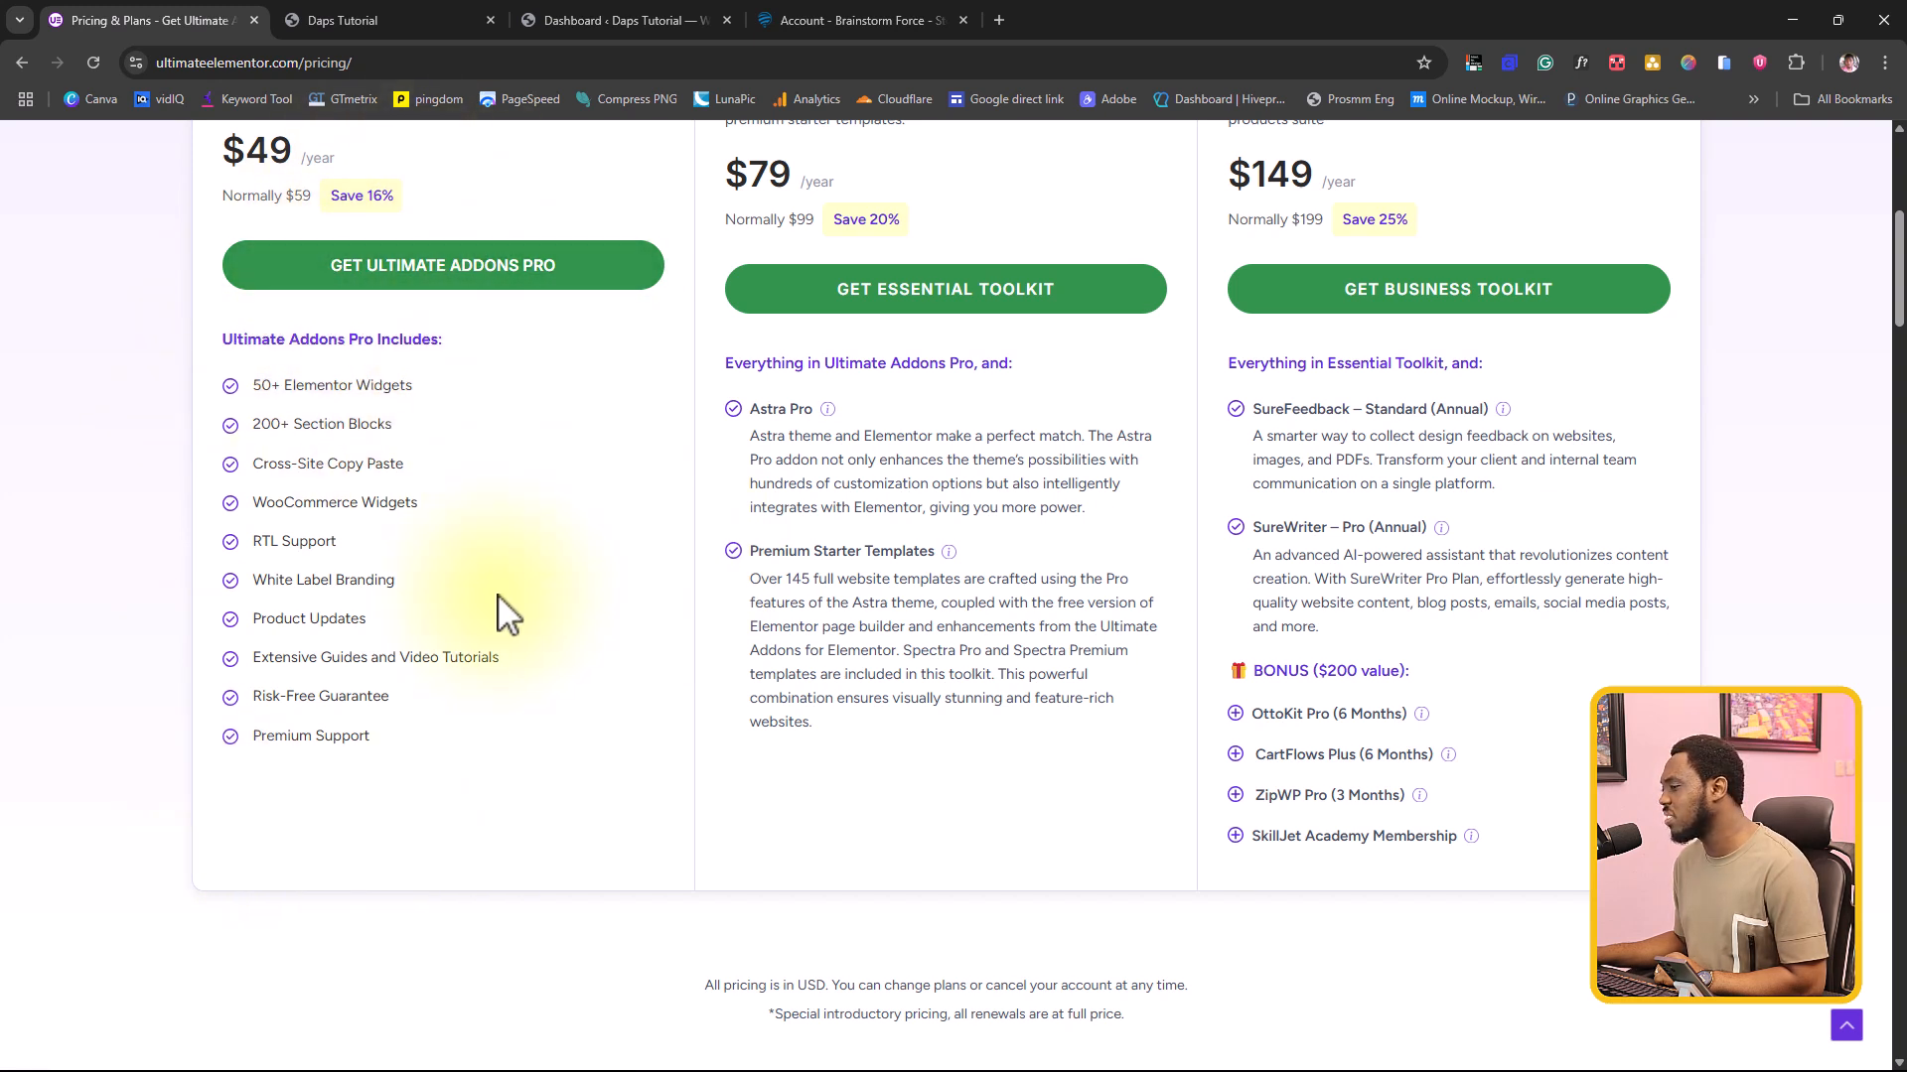
{"action": "left_click_drag", "start_coordinate": [250, 581], "coordinate": [454, 588]}
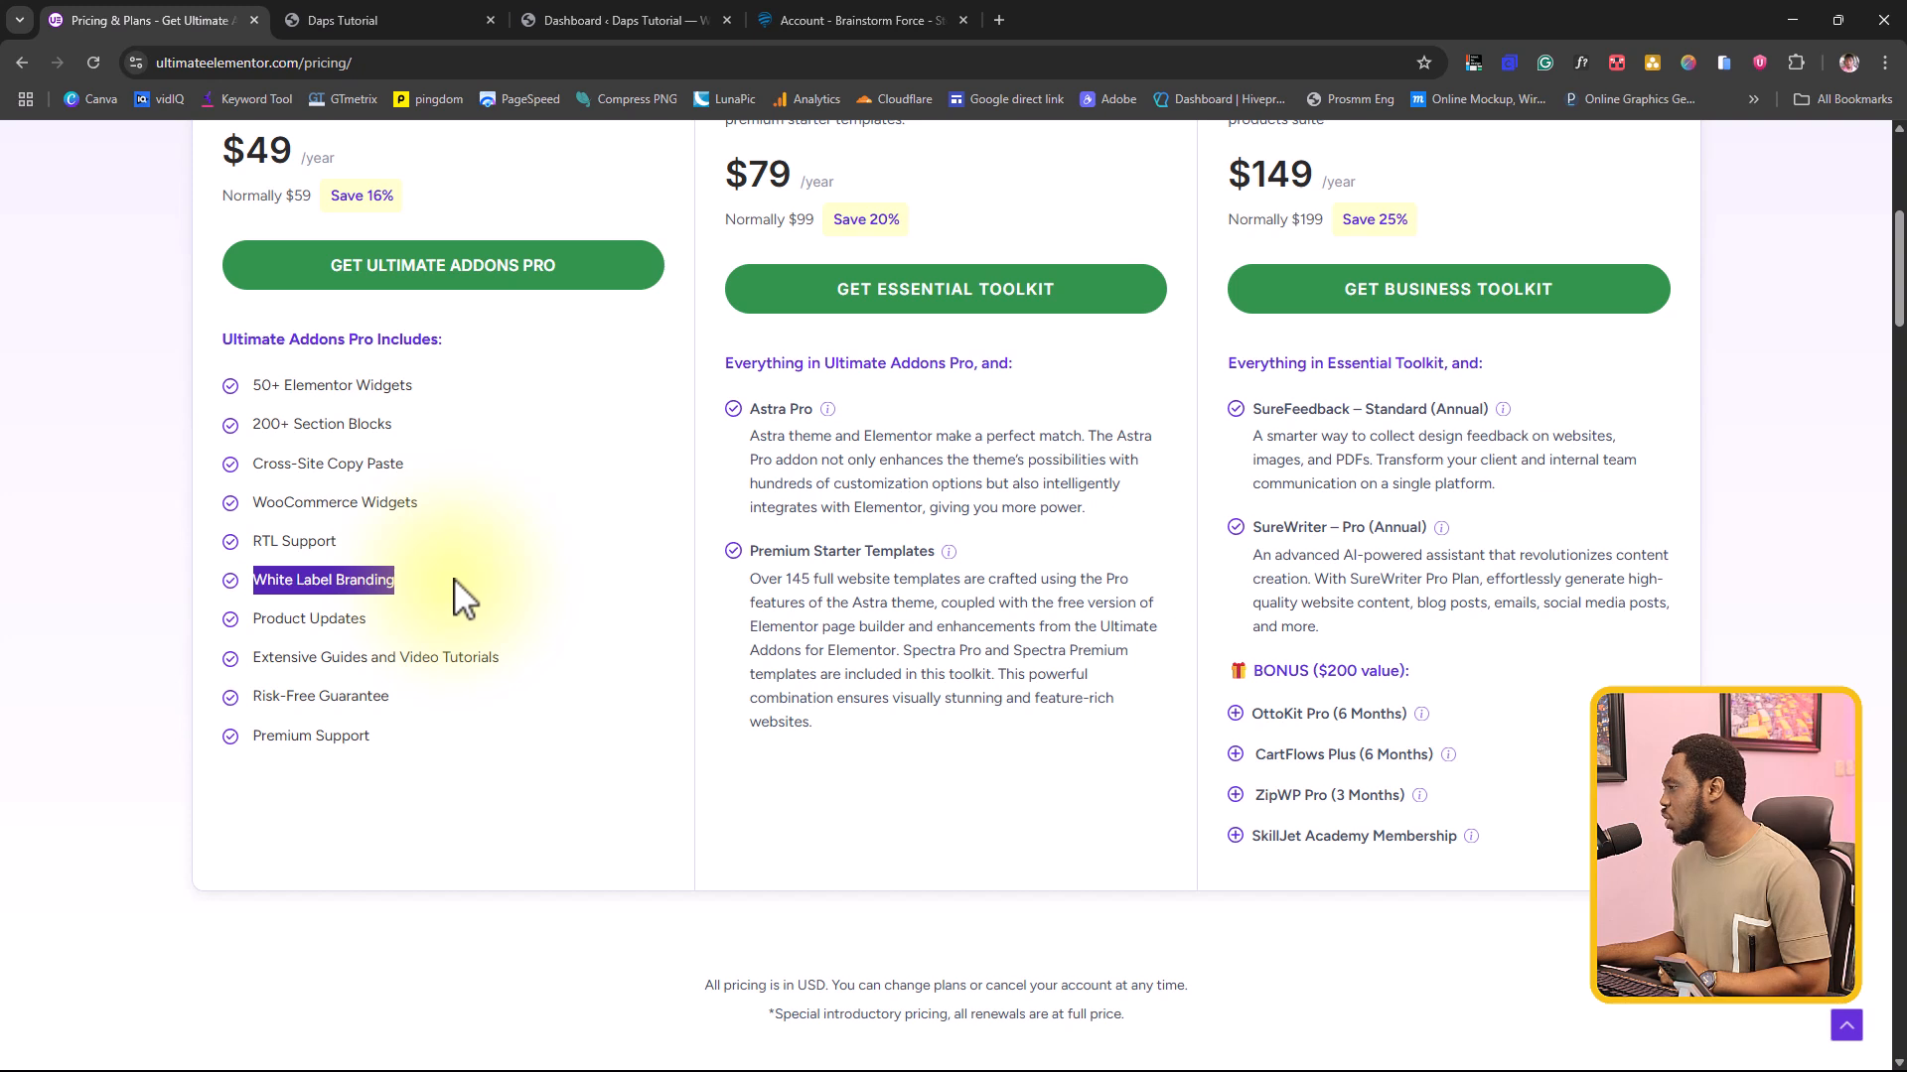
{"action": "scroll", "coordinate": [925, 573], "scroll_direction": "up", "scroll_amount": 1}
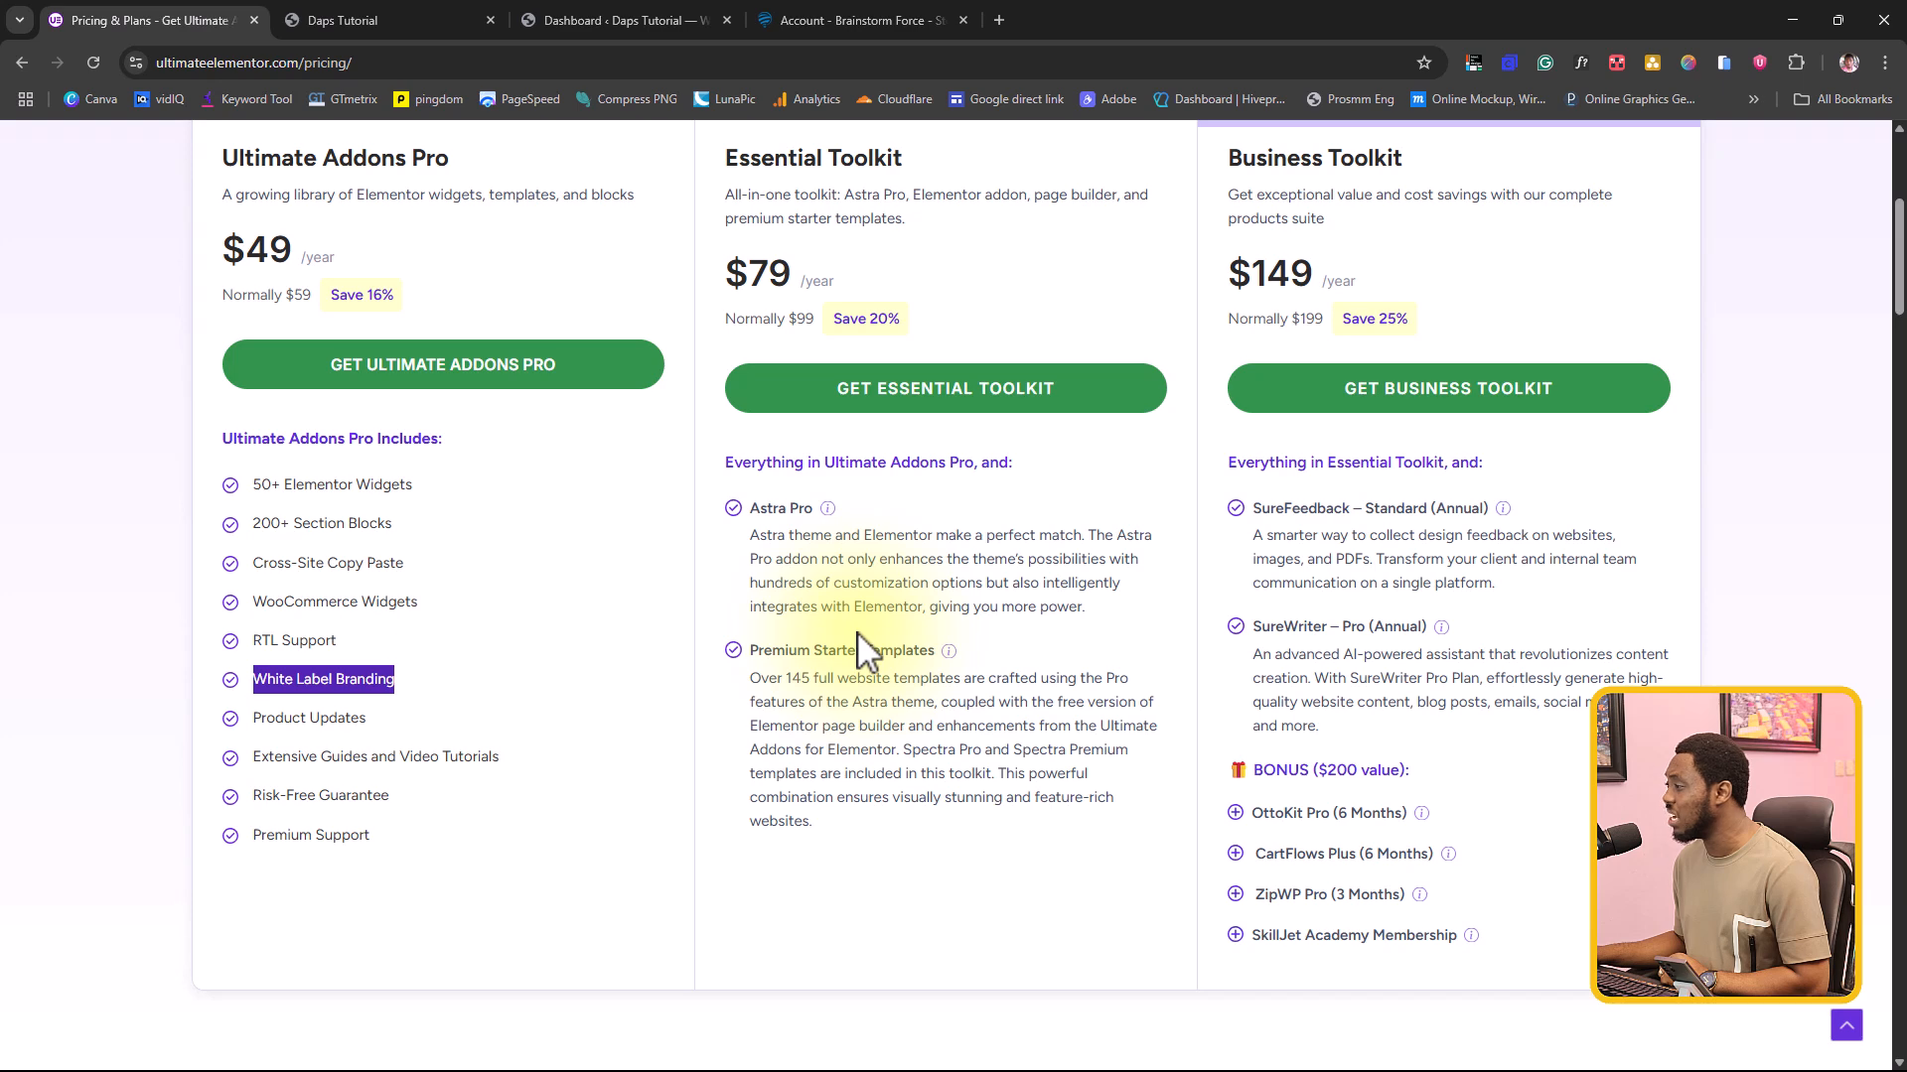
{"action": "scroll", "coordinate": [794, 556], "scroll_direction": "up", "scroll_amount": 3}
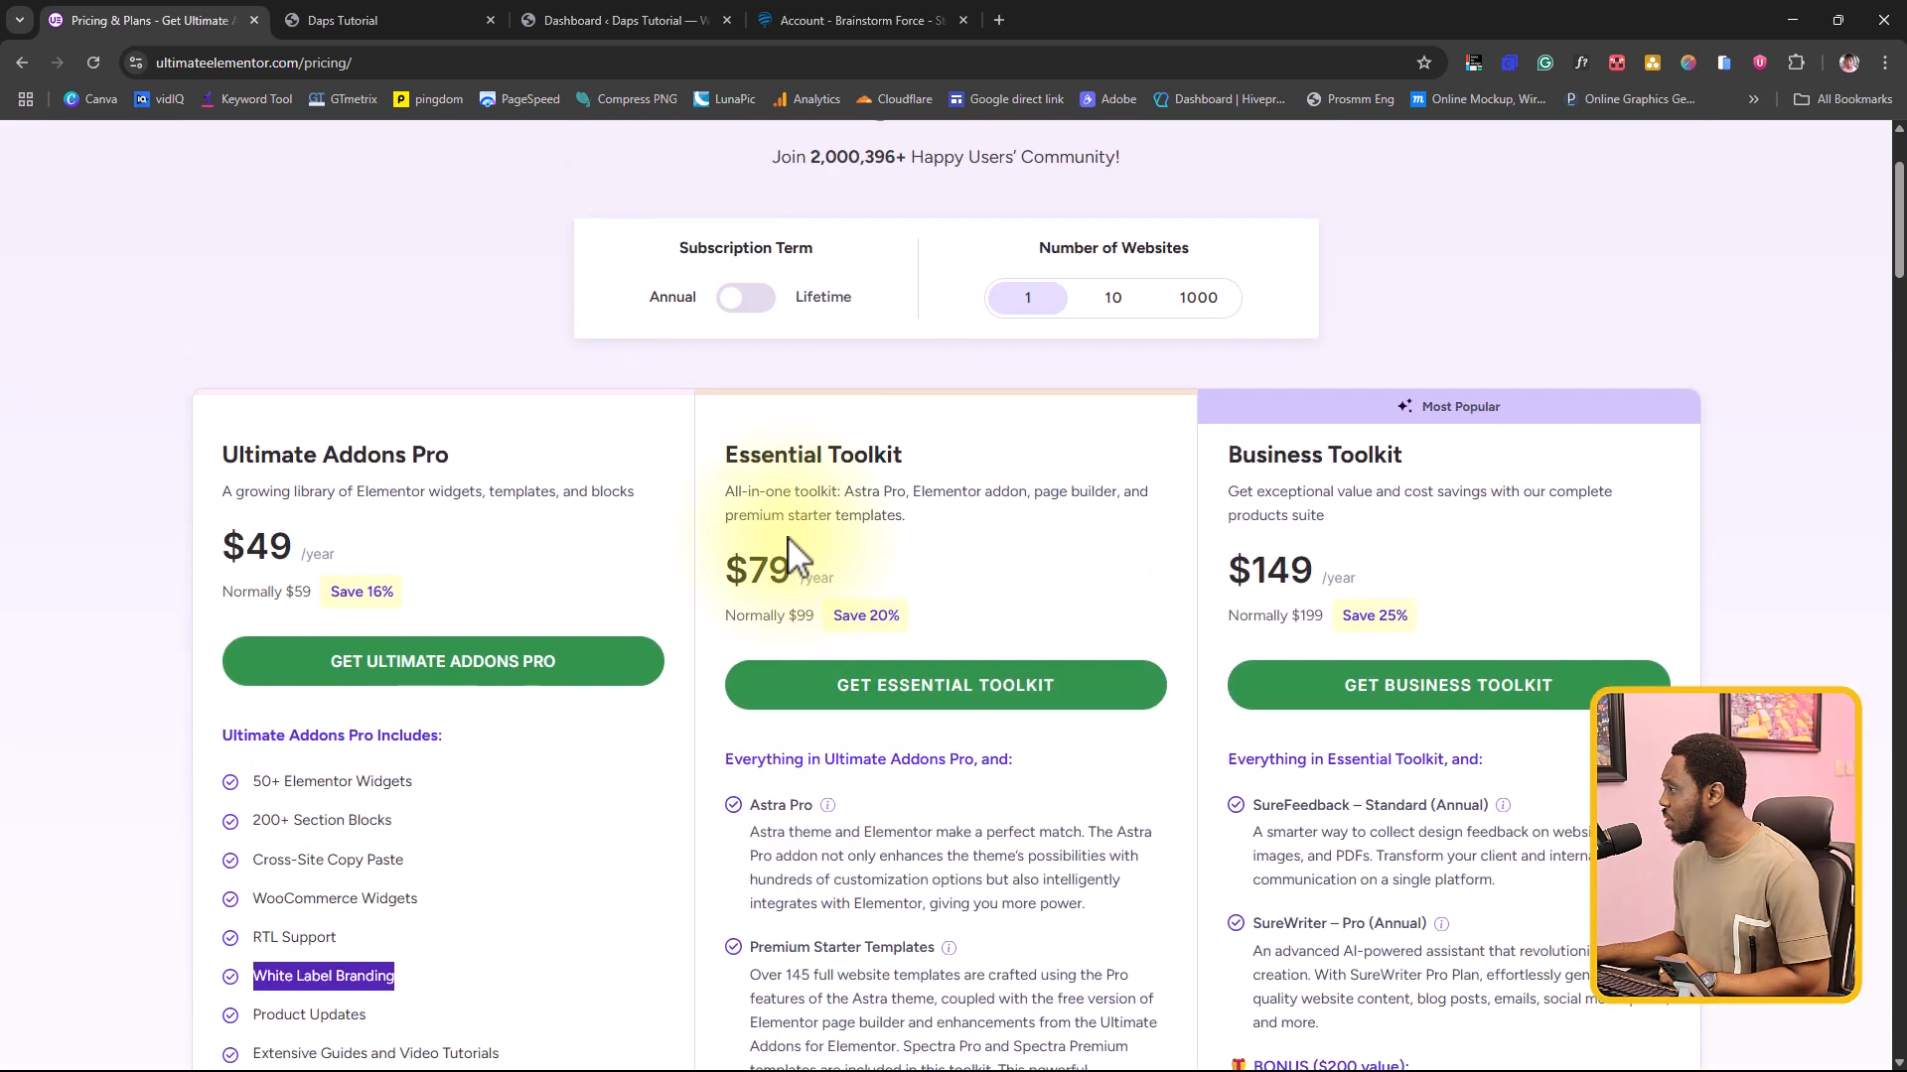
Step: Check the Essential Toolkit licence in the Brainstorm Force account, and return to the Ultimate Addons pricing page
{"action": "left_click", "coordinate": [886, 21]}
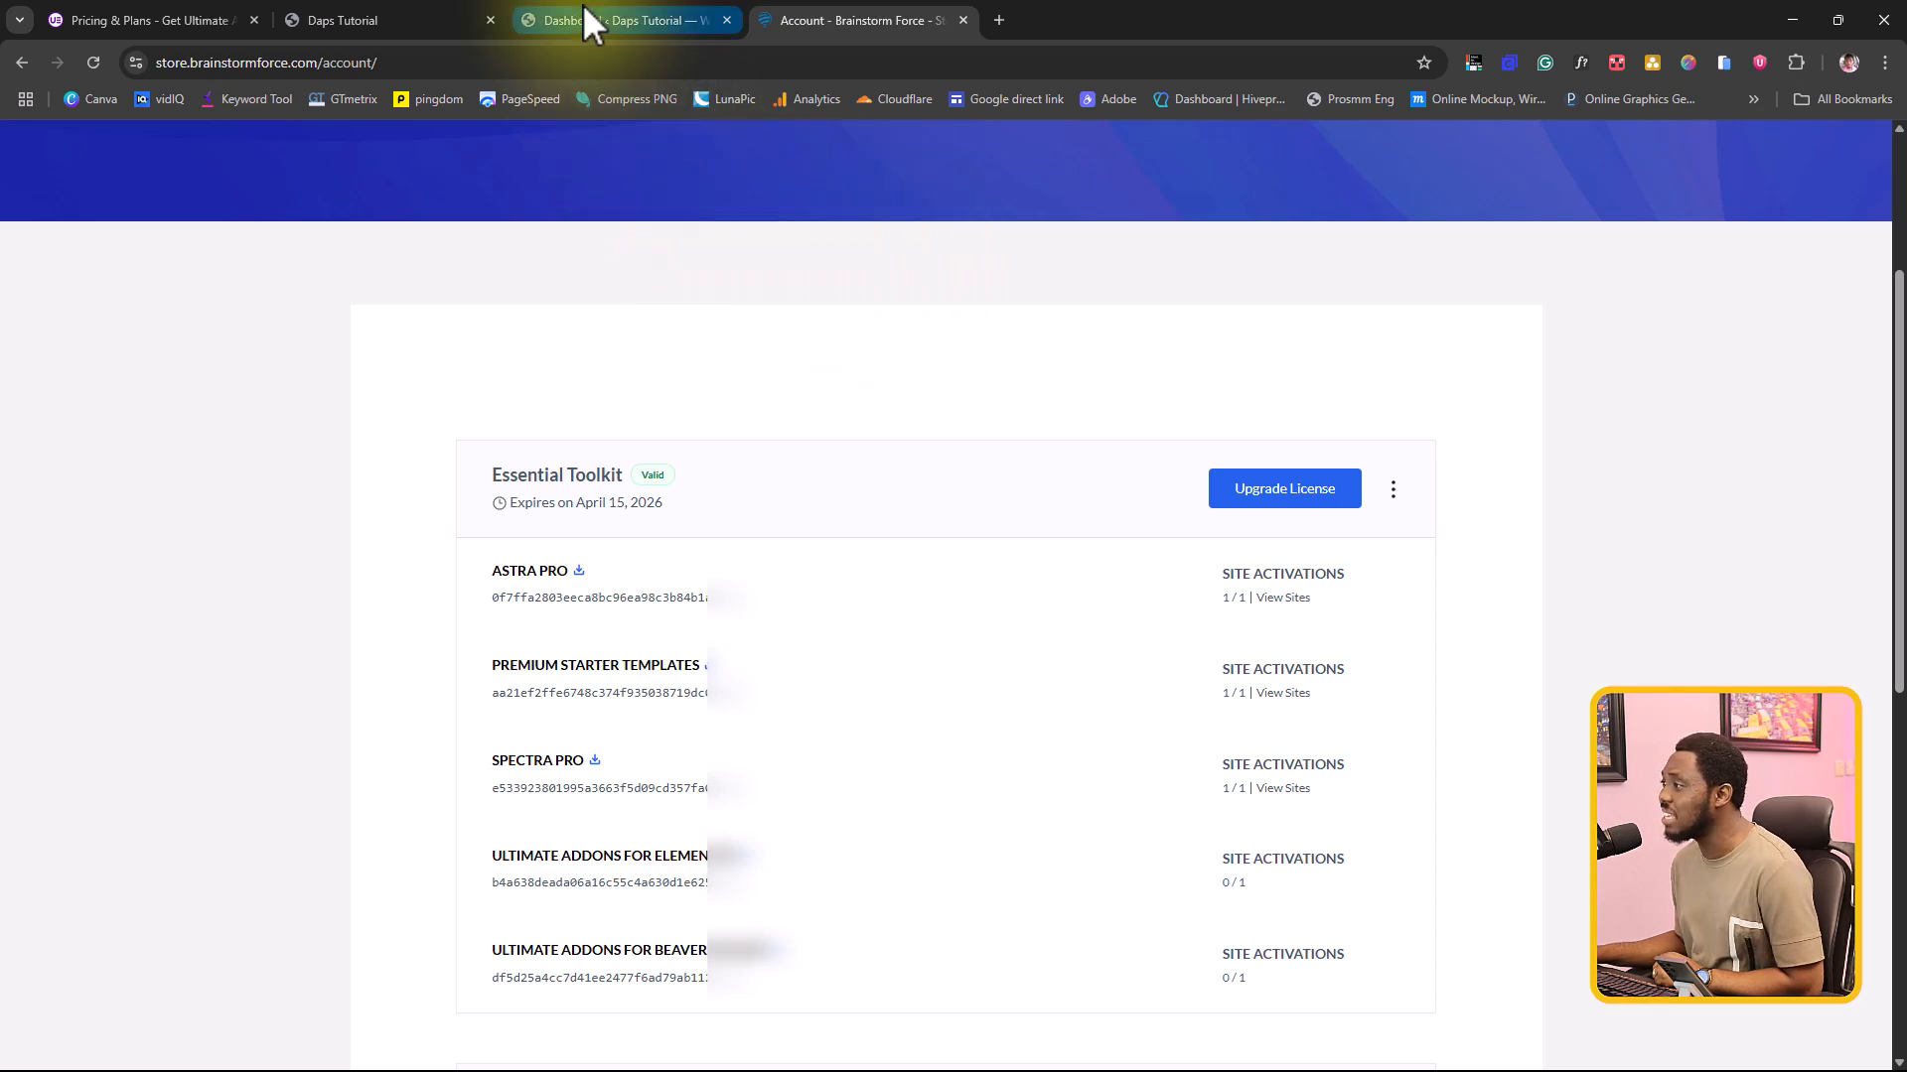
{"action": "left_click", "coordinate": [169, 10]}
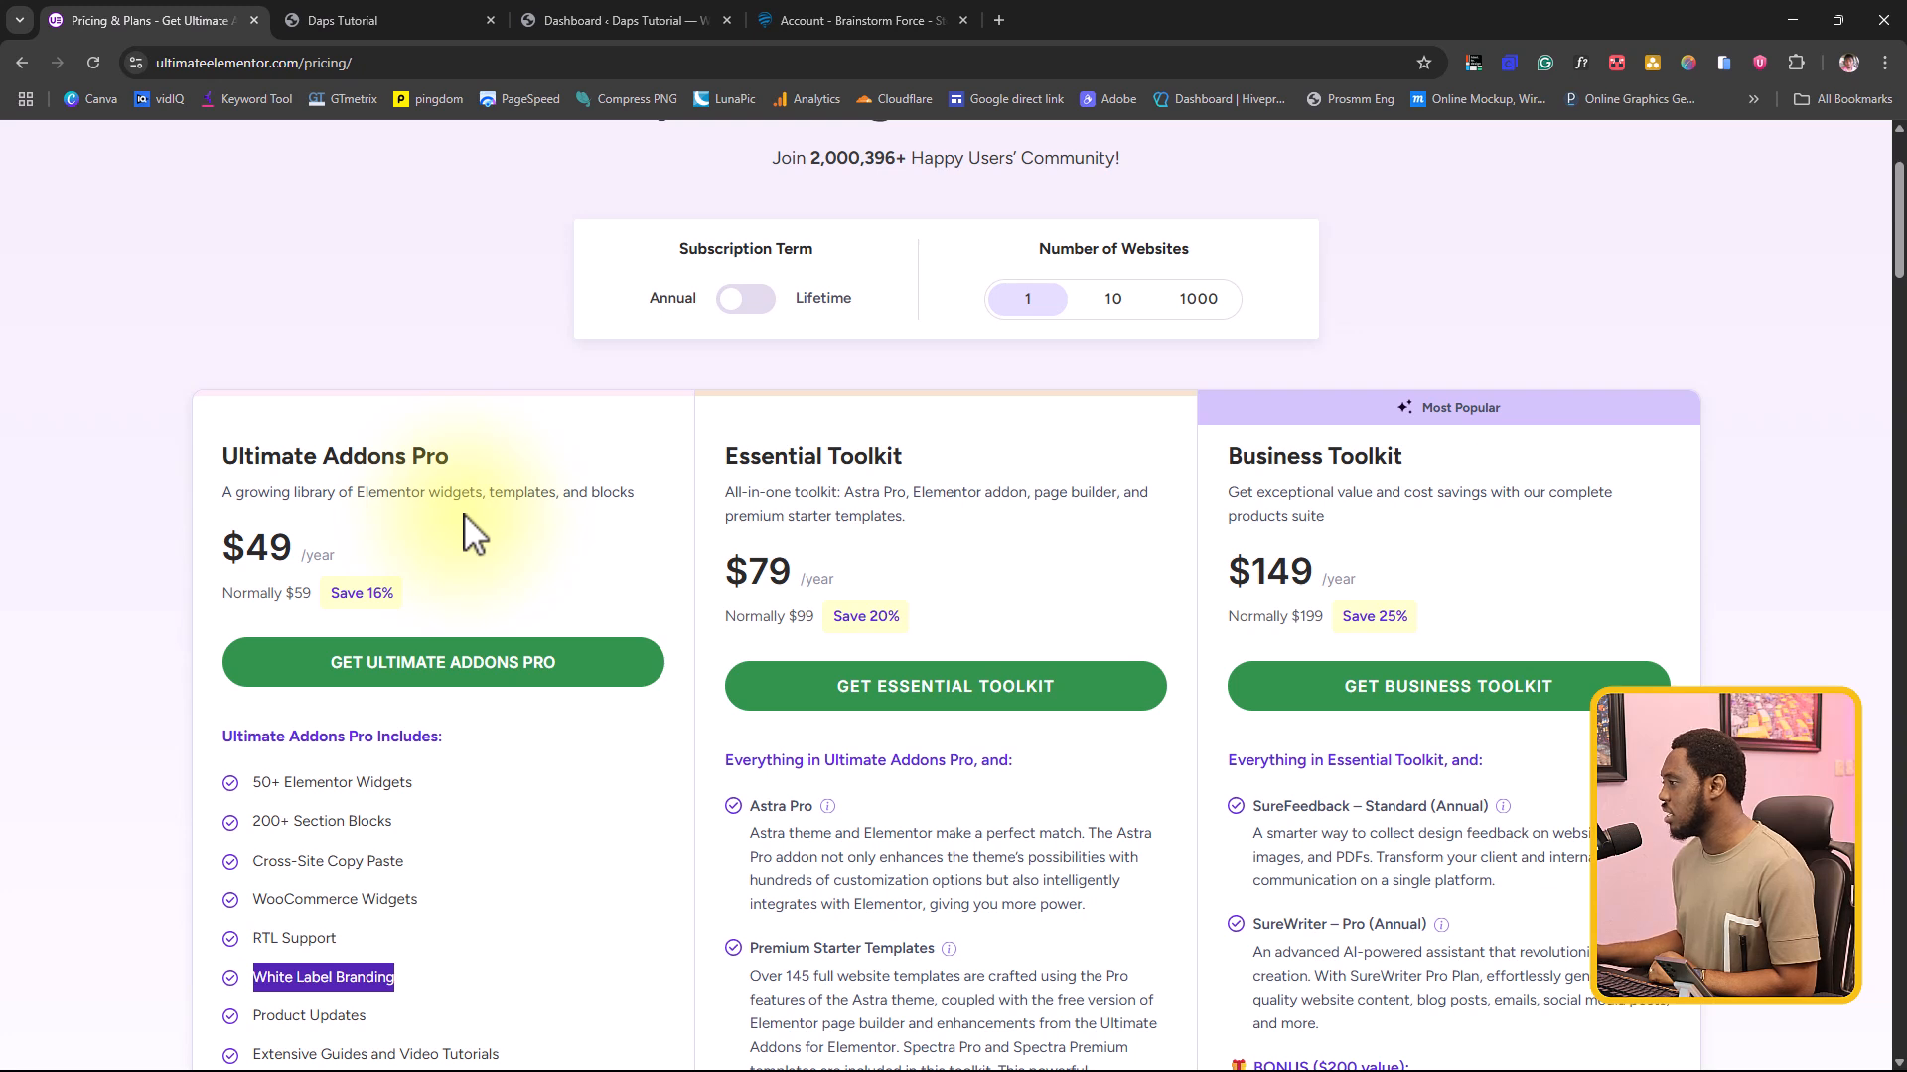
Step: Switch the subscription term to Lifetime and compare the three plans for 1, 10 and 1000 websites
{"action": "left_click", "coordinate": [747, 301]}
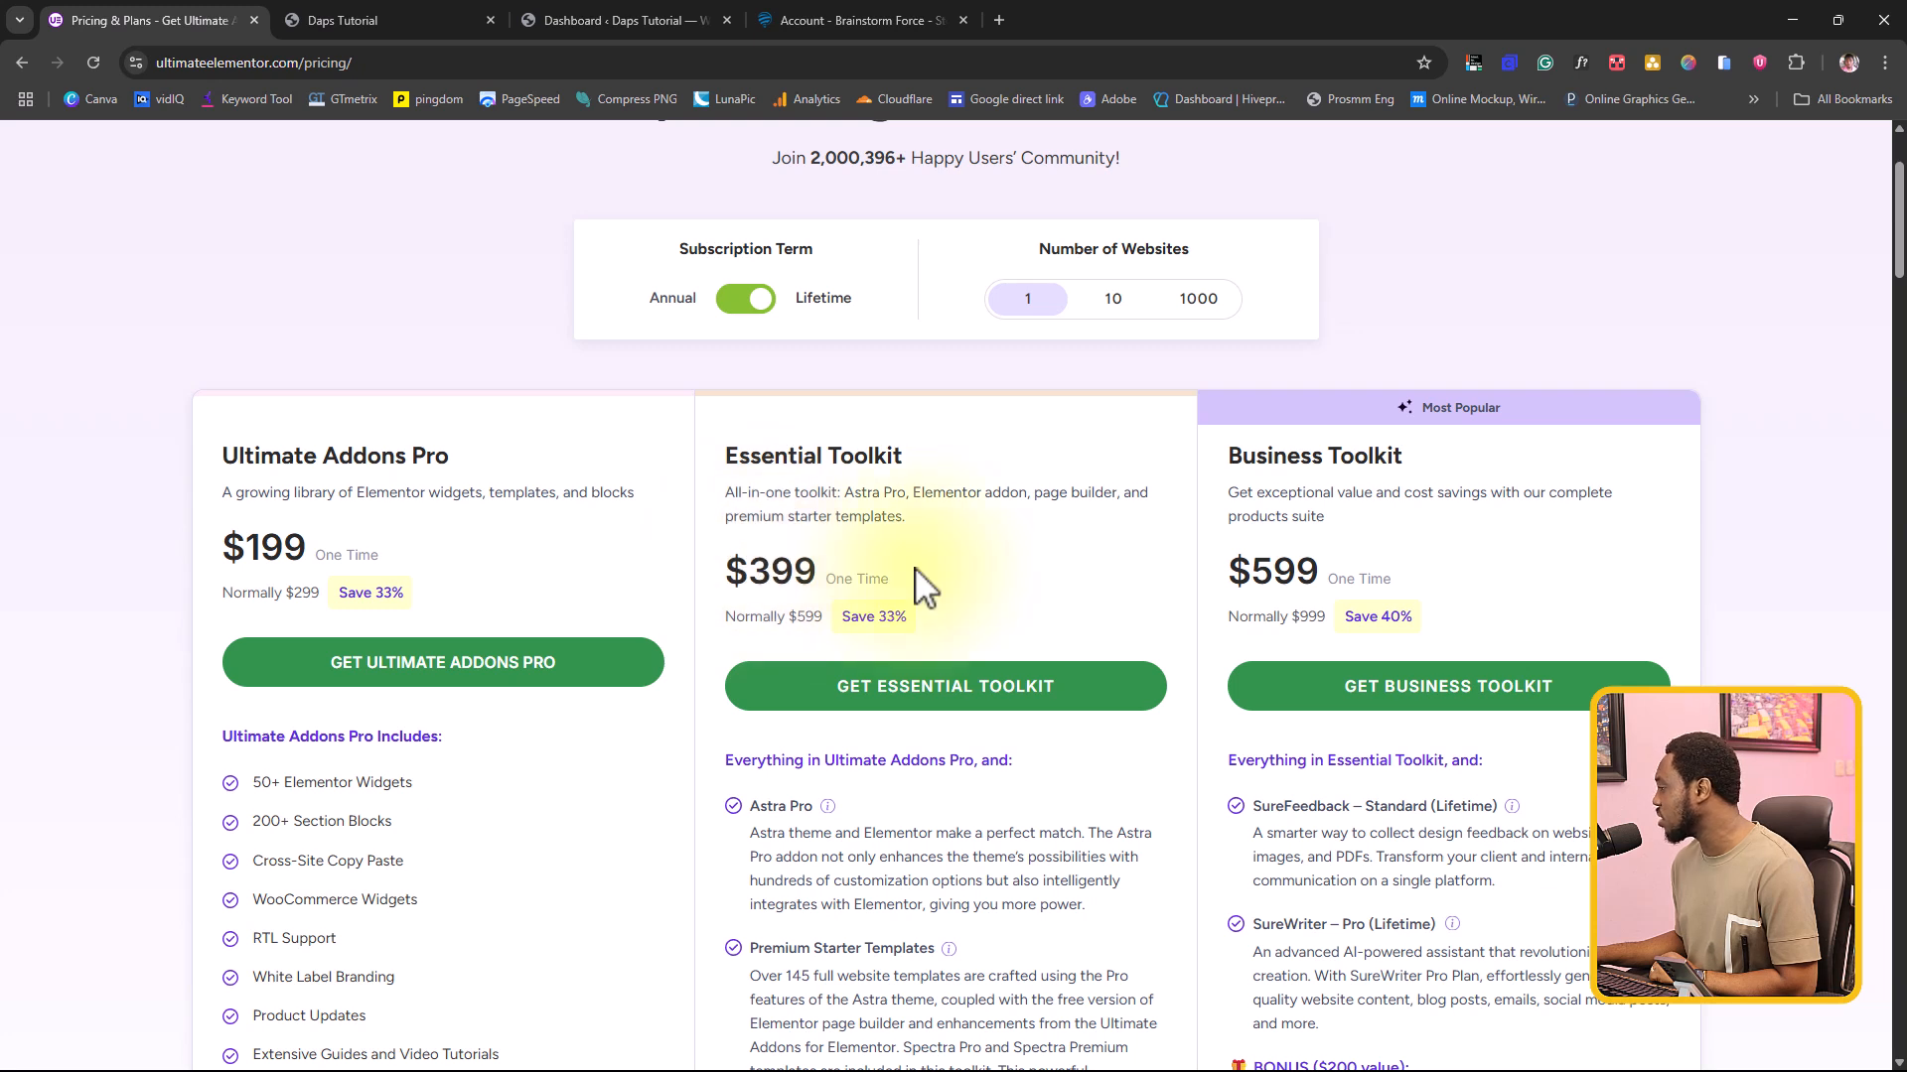
{"action": "scroll", "coordinate": [1639, 596], "scroll_direction": "down", "scroll_amount": 2}
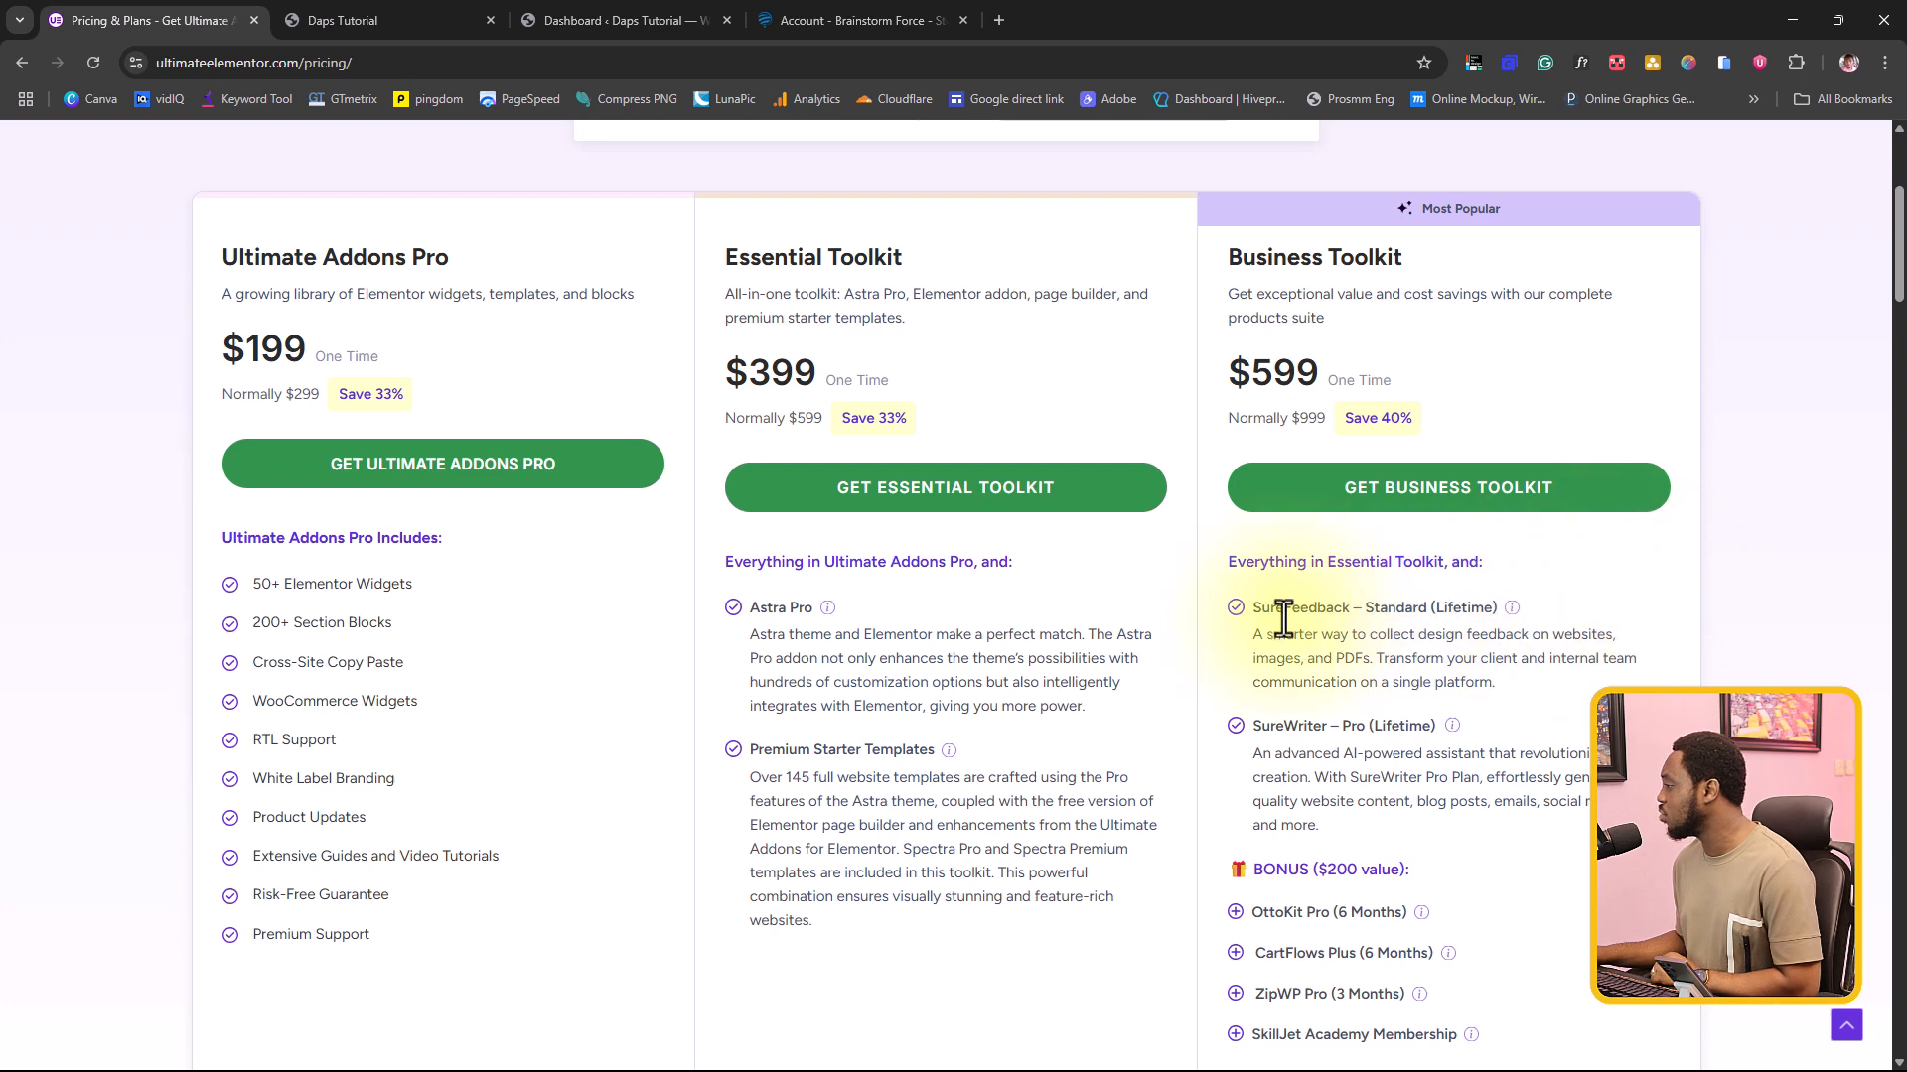
{"action": "scroll", "coordinate": [1419, 606], "scroll_direction": "down", "scroll_amount": 2}
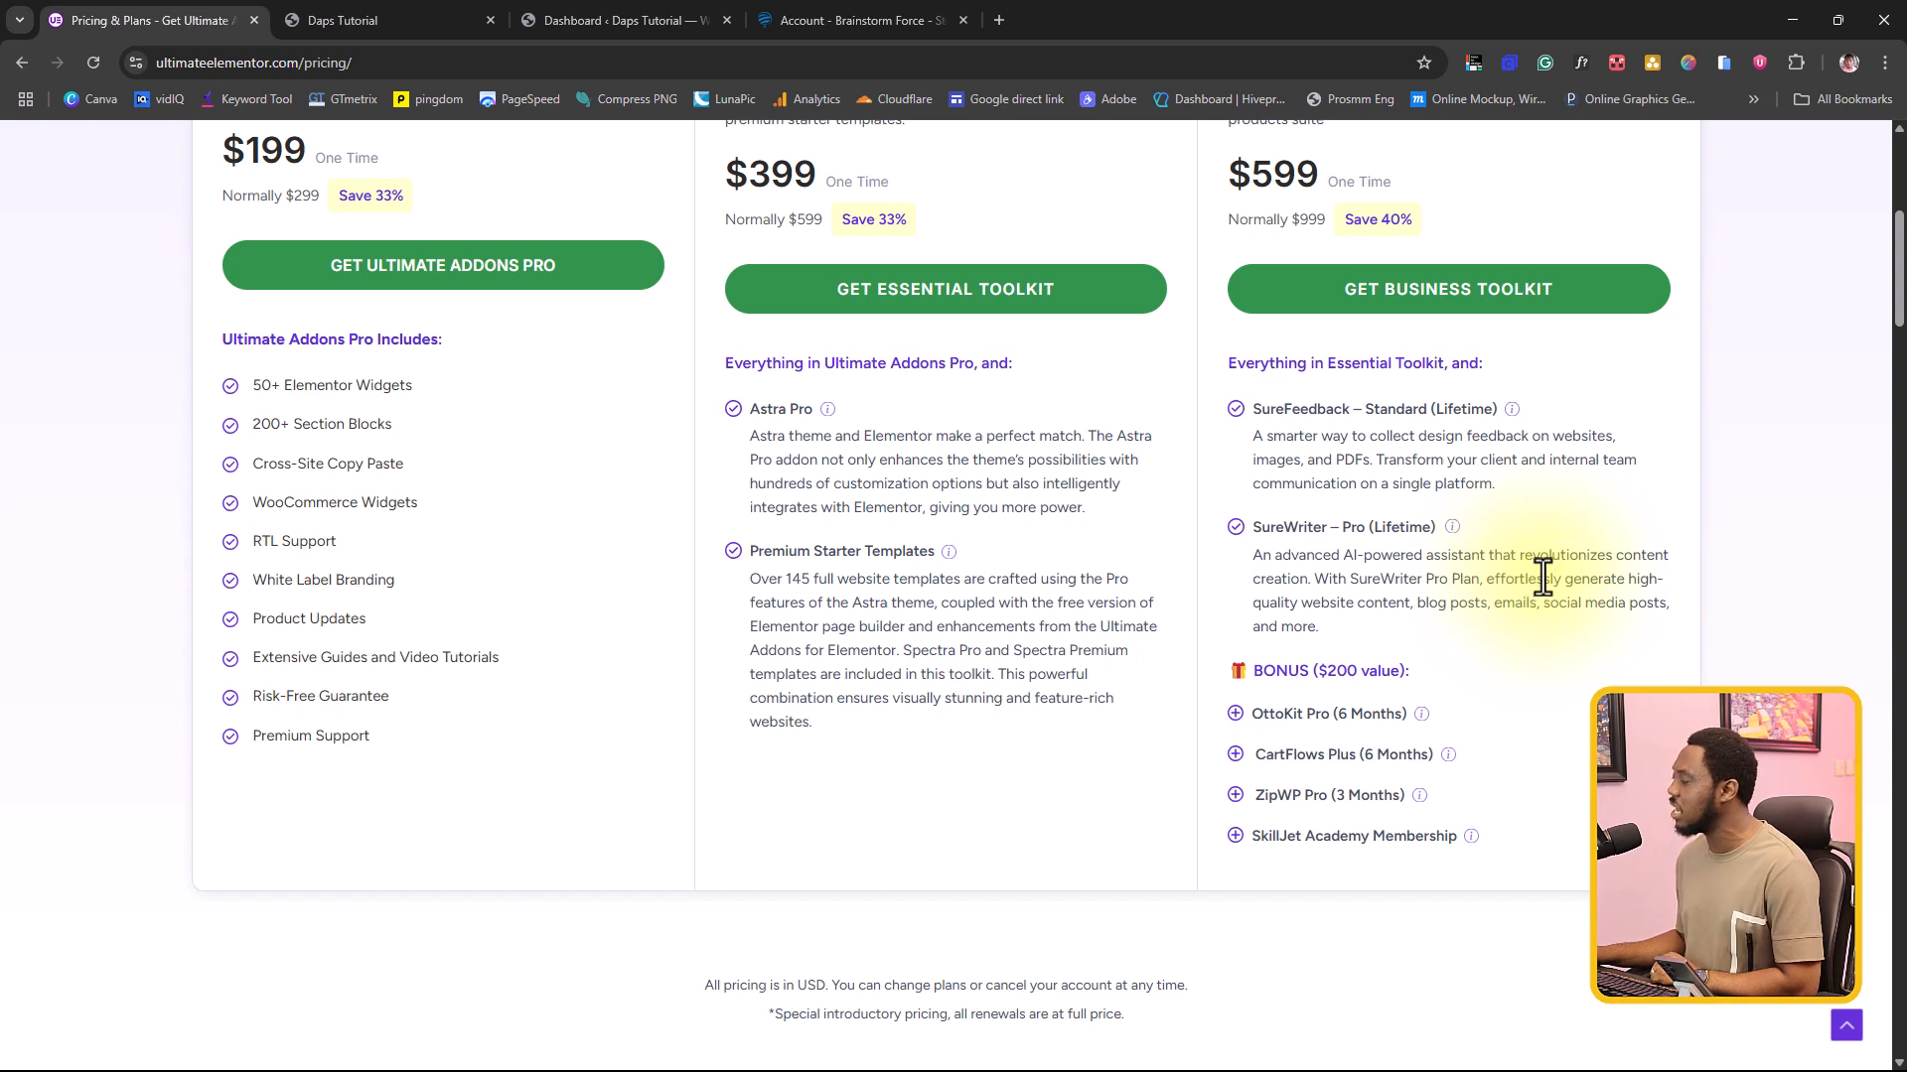
{"action": "scroll", "coordinate": [1559, 606], "scroll_direction": "down", "scroll_amount": 1}
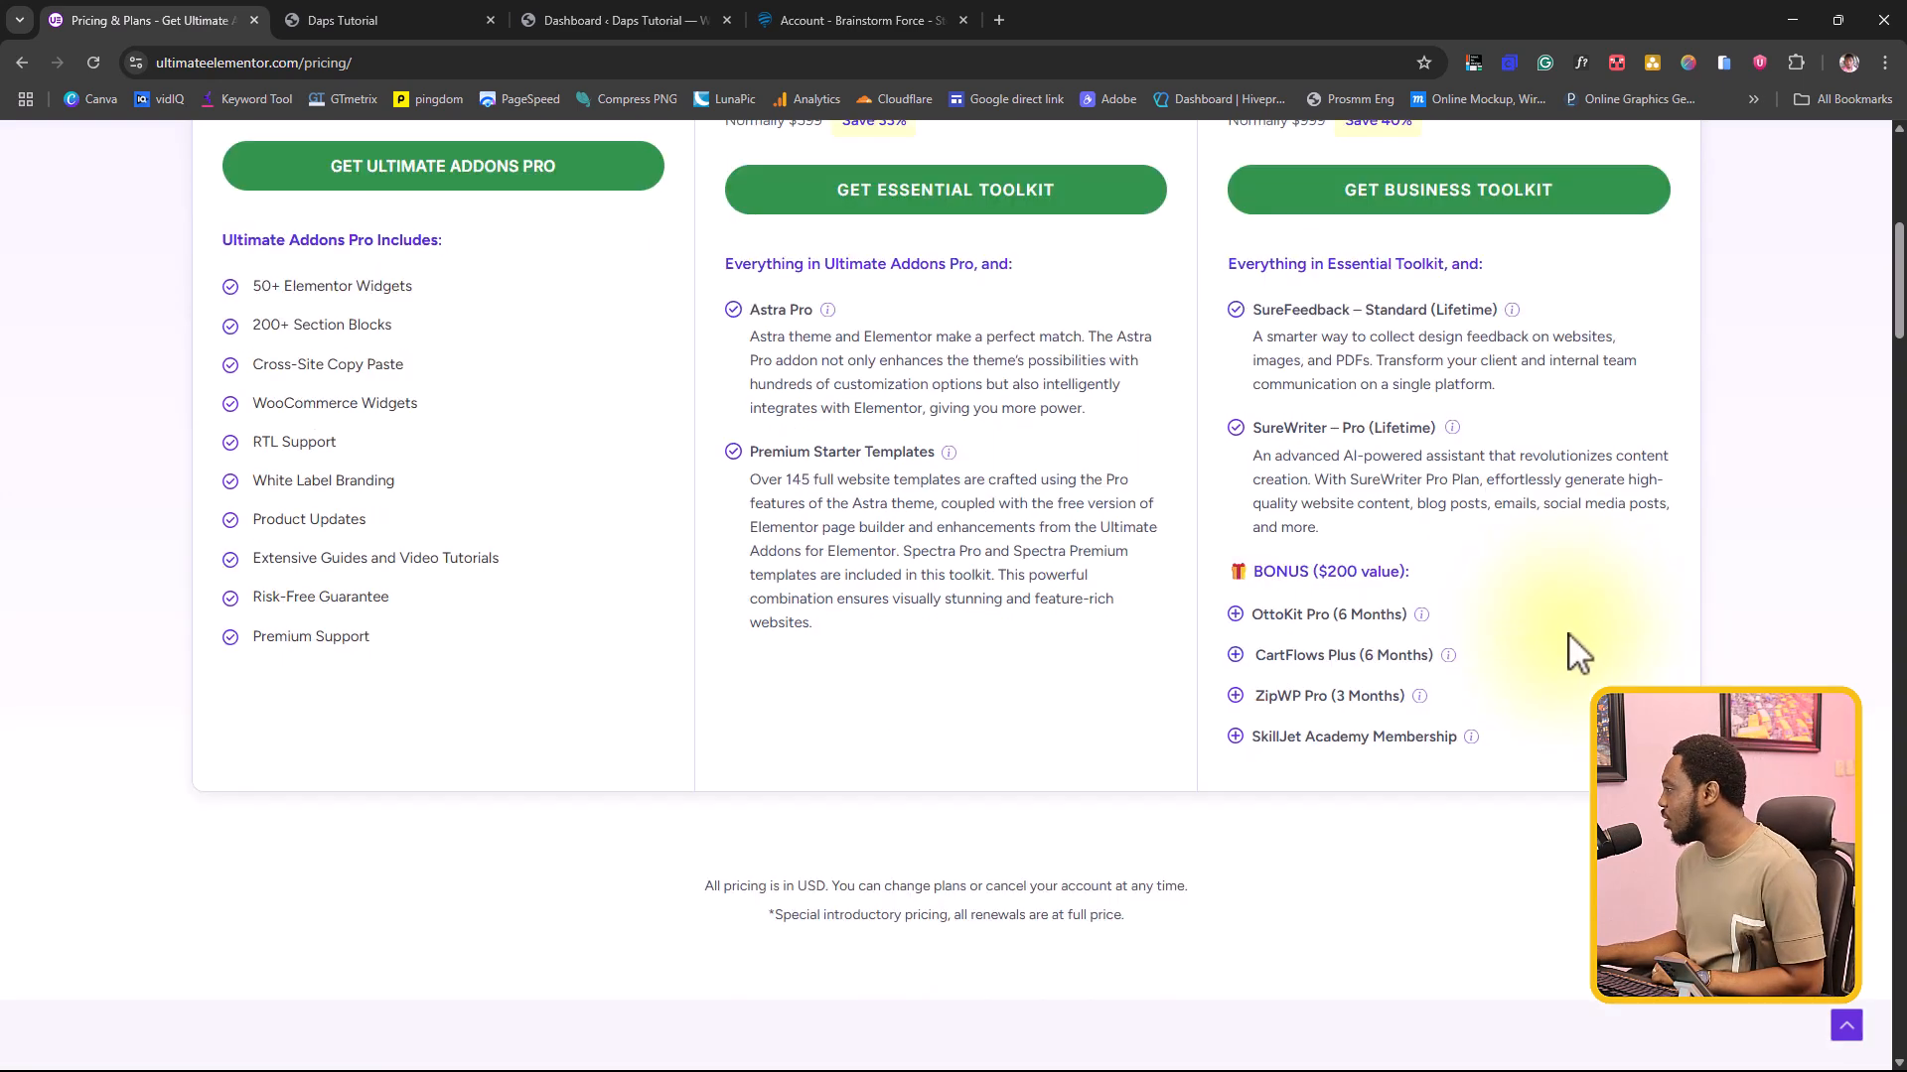
{"action": "scroll", "coordinate": [1570, 640], "scroll_direction": "up", "scroll_amount": 4}
{"action": "scroll", "coordinate": [1569, 634], "scroll_direction": "up", "scroll_amount": 1}
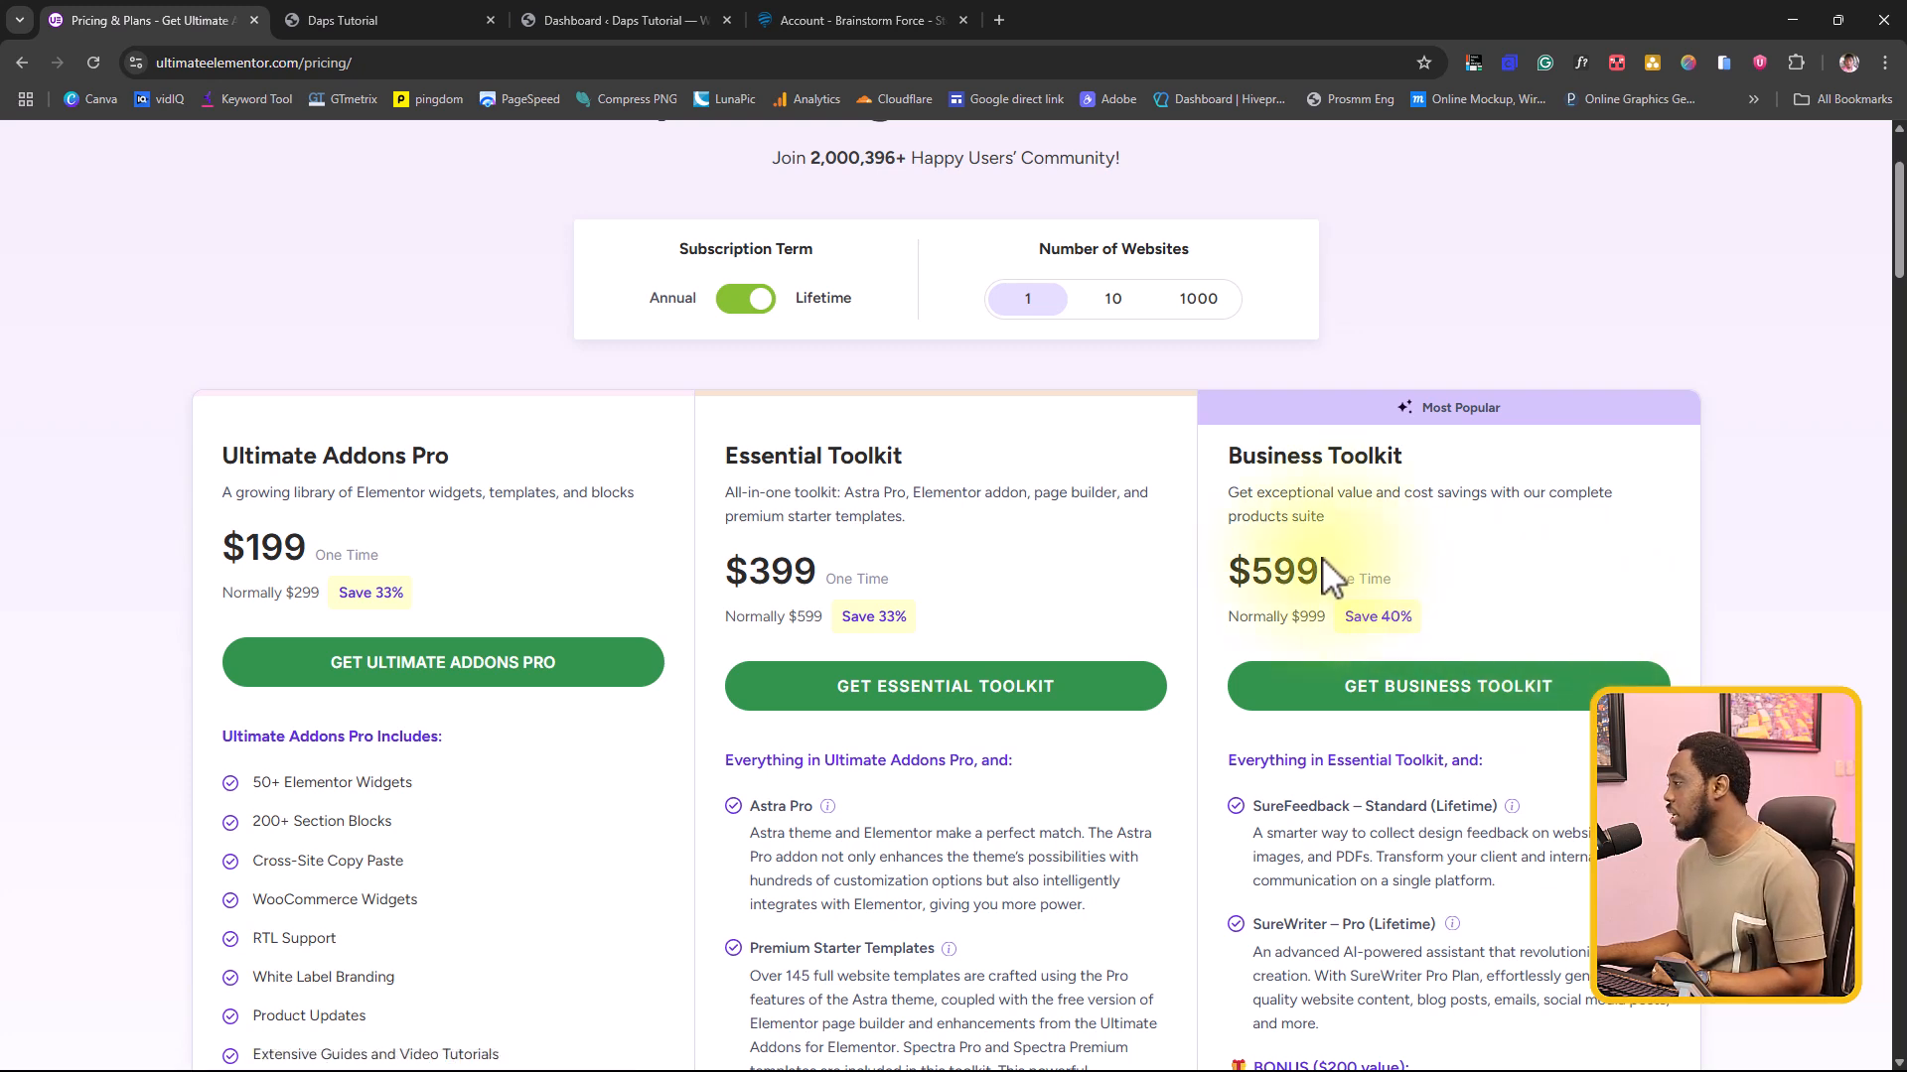
{"action": "left_click", "coordinate": [1110, 298]}
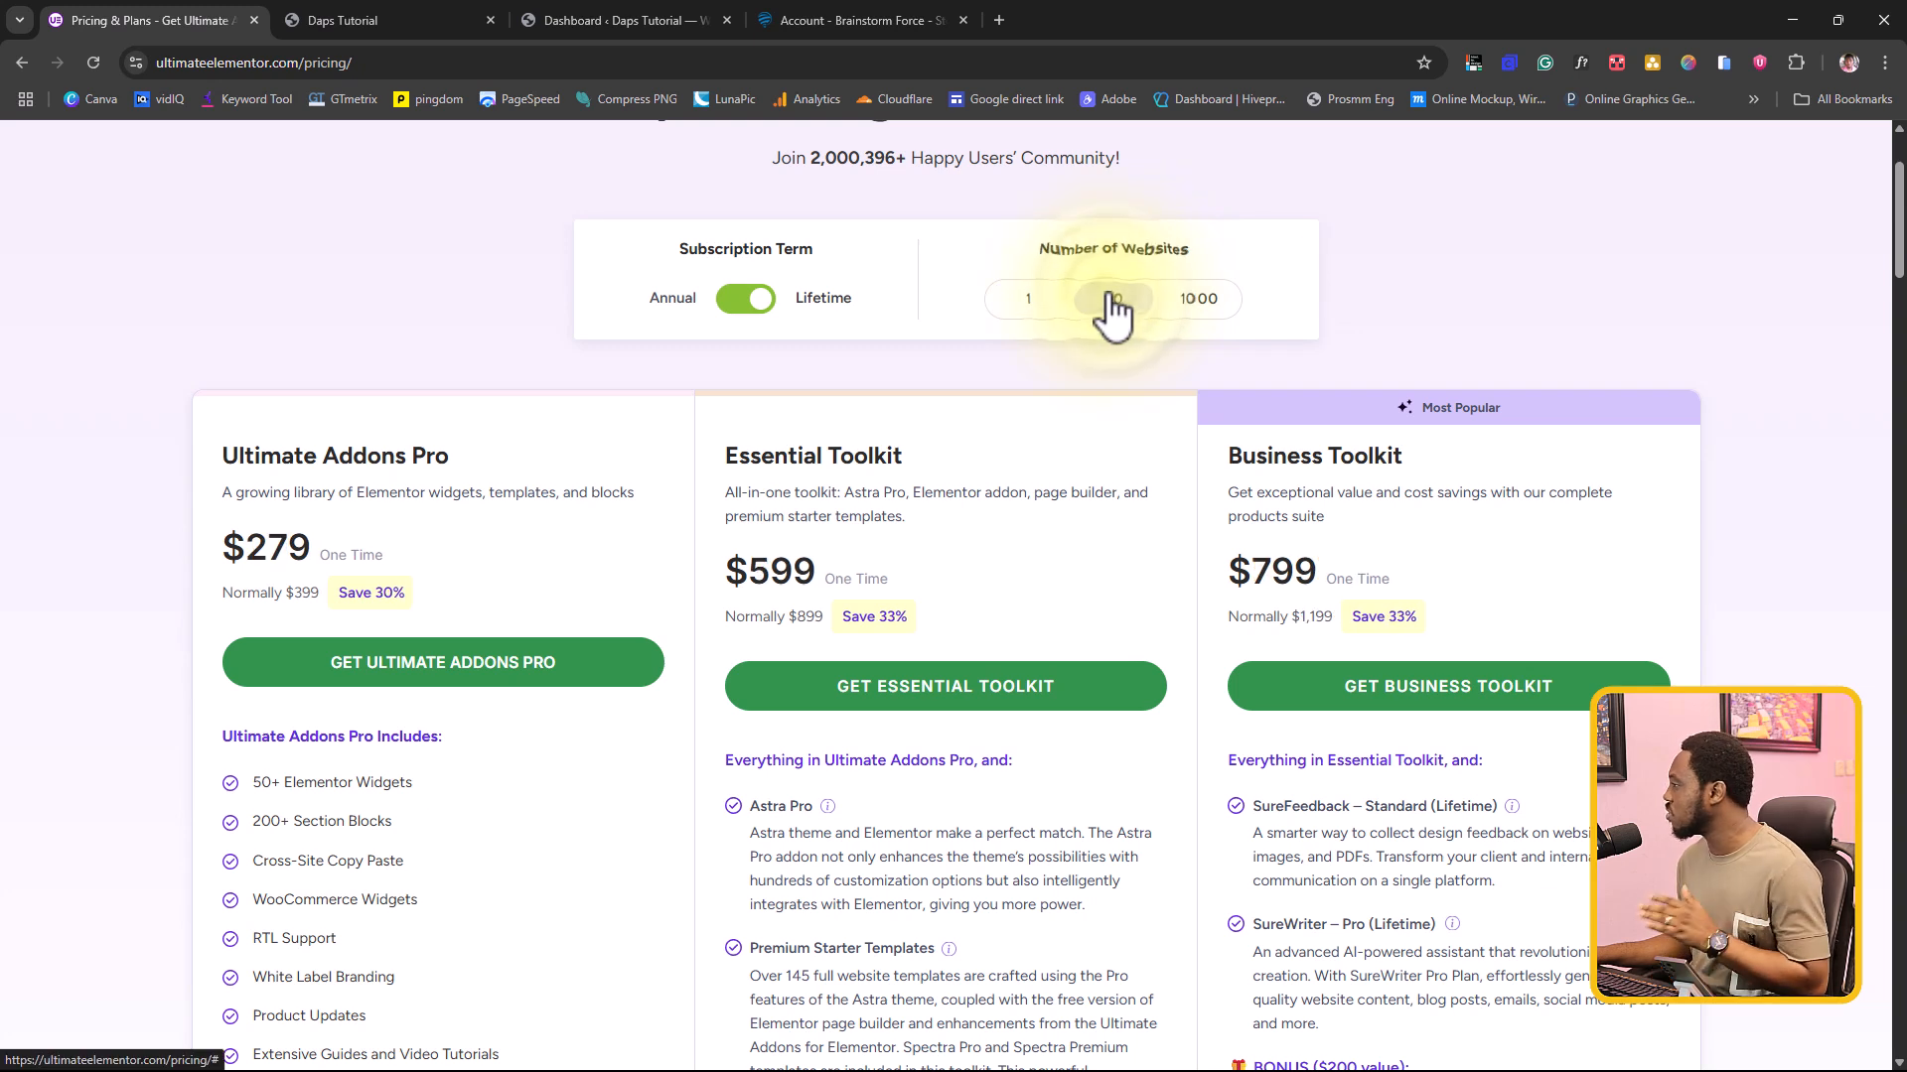
{"action": "left_click", "coordinate": [1214, 298]}
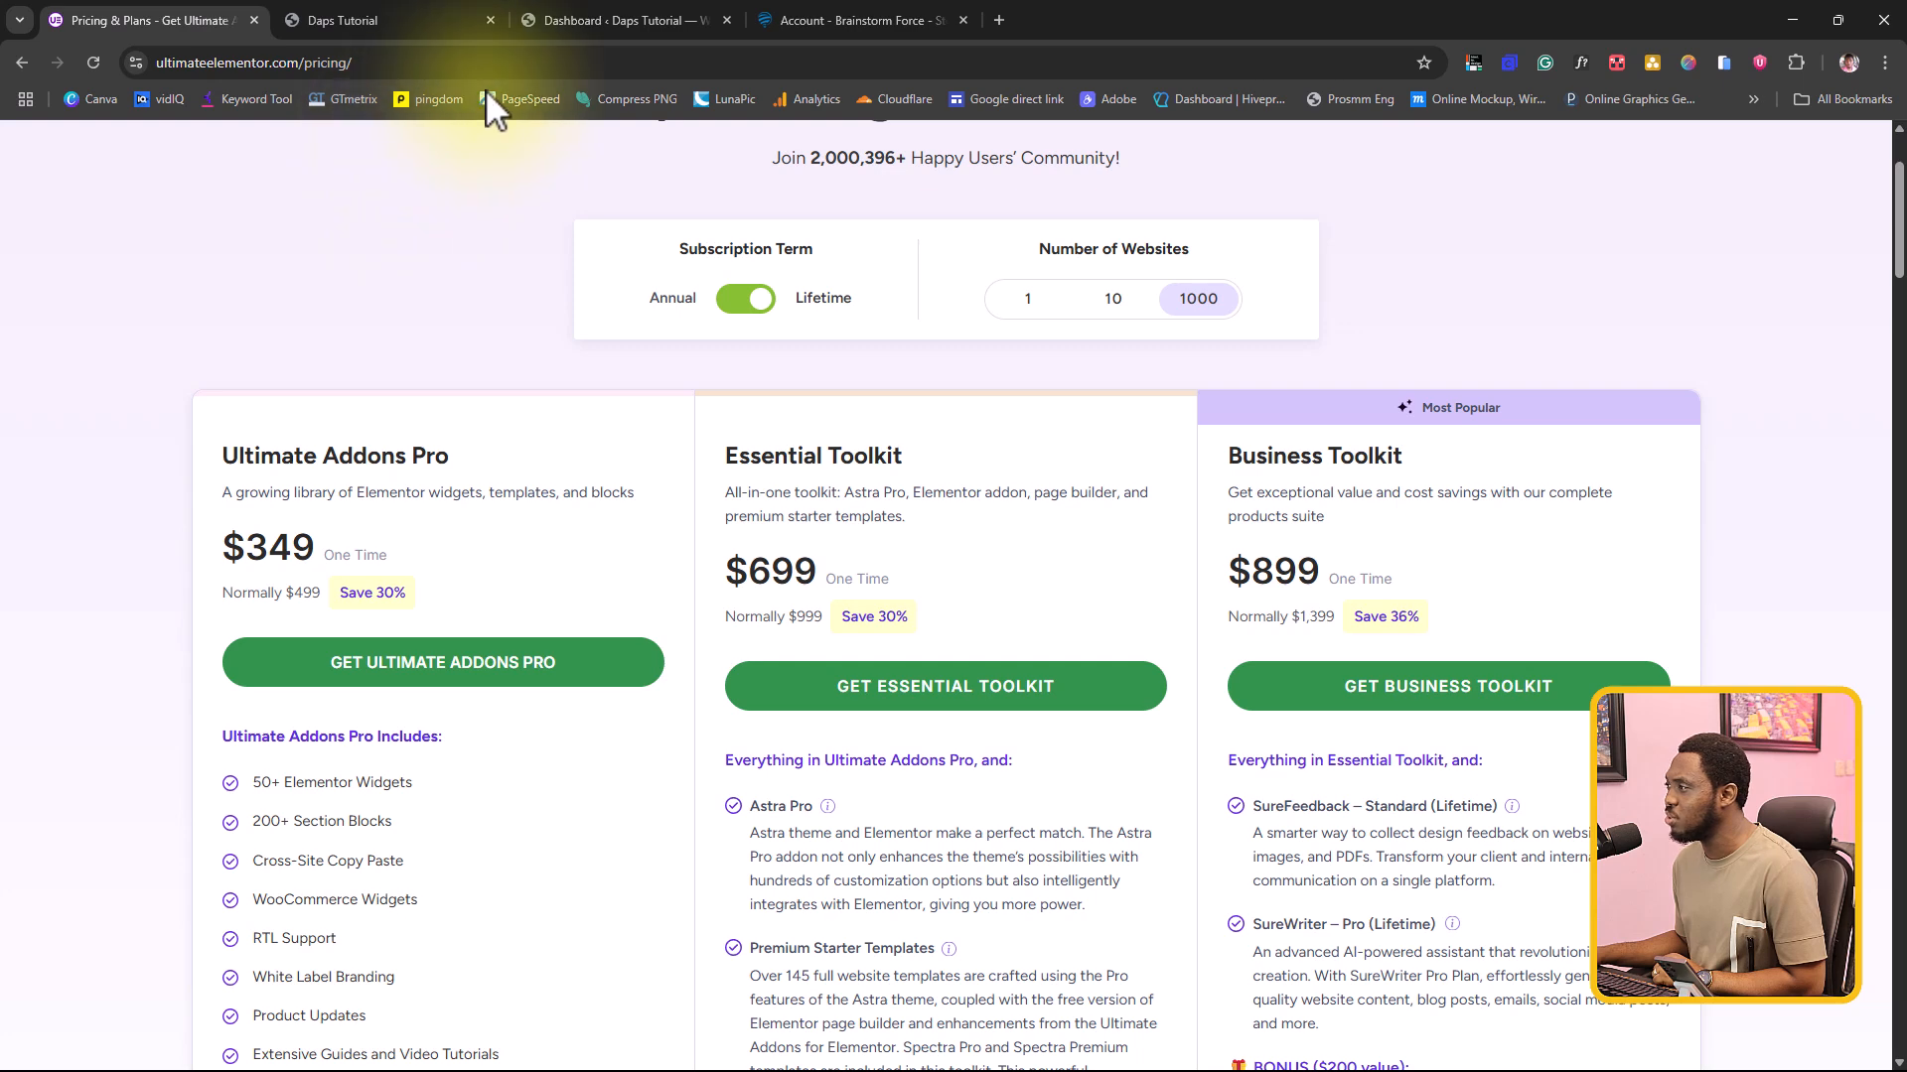
Step: Look at the WordPress dashboard, and review the Lumora home page from its hero through the service cards to the footer
{"action": "left_click", "coordinate": [610, 27]}
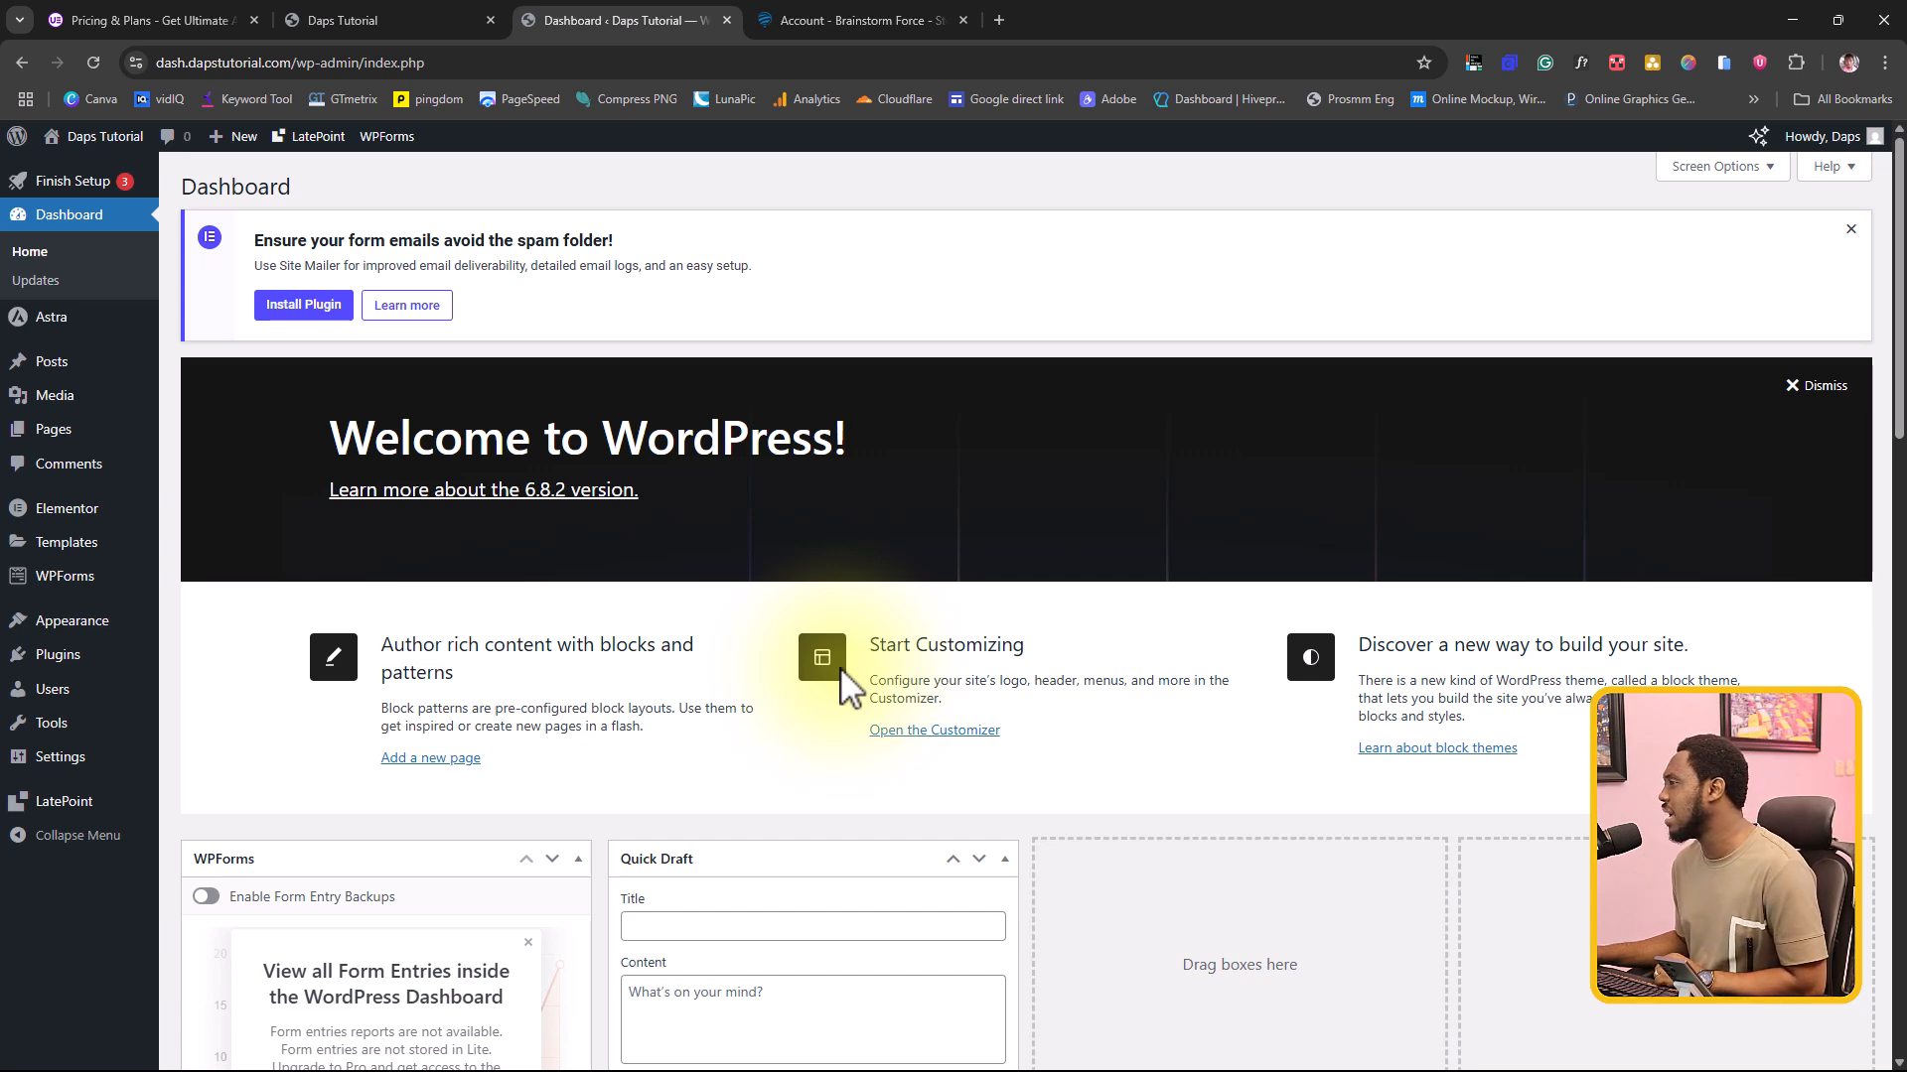
{"action": "left_click", "coordinate": [349, 18]}
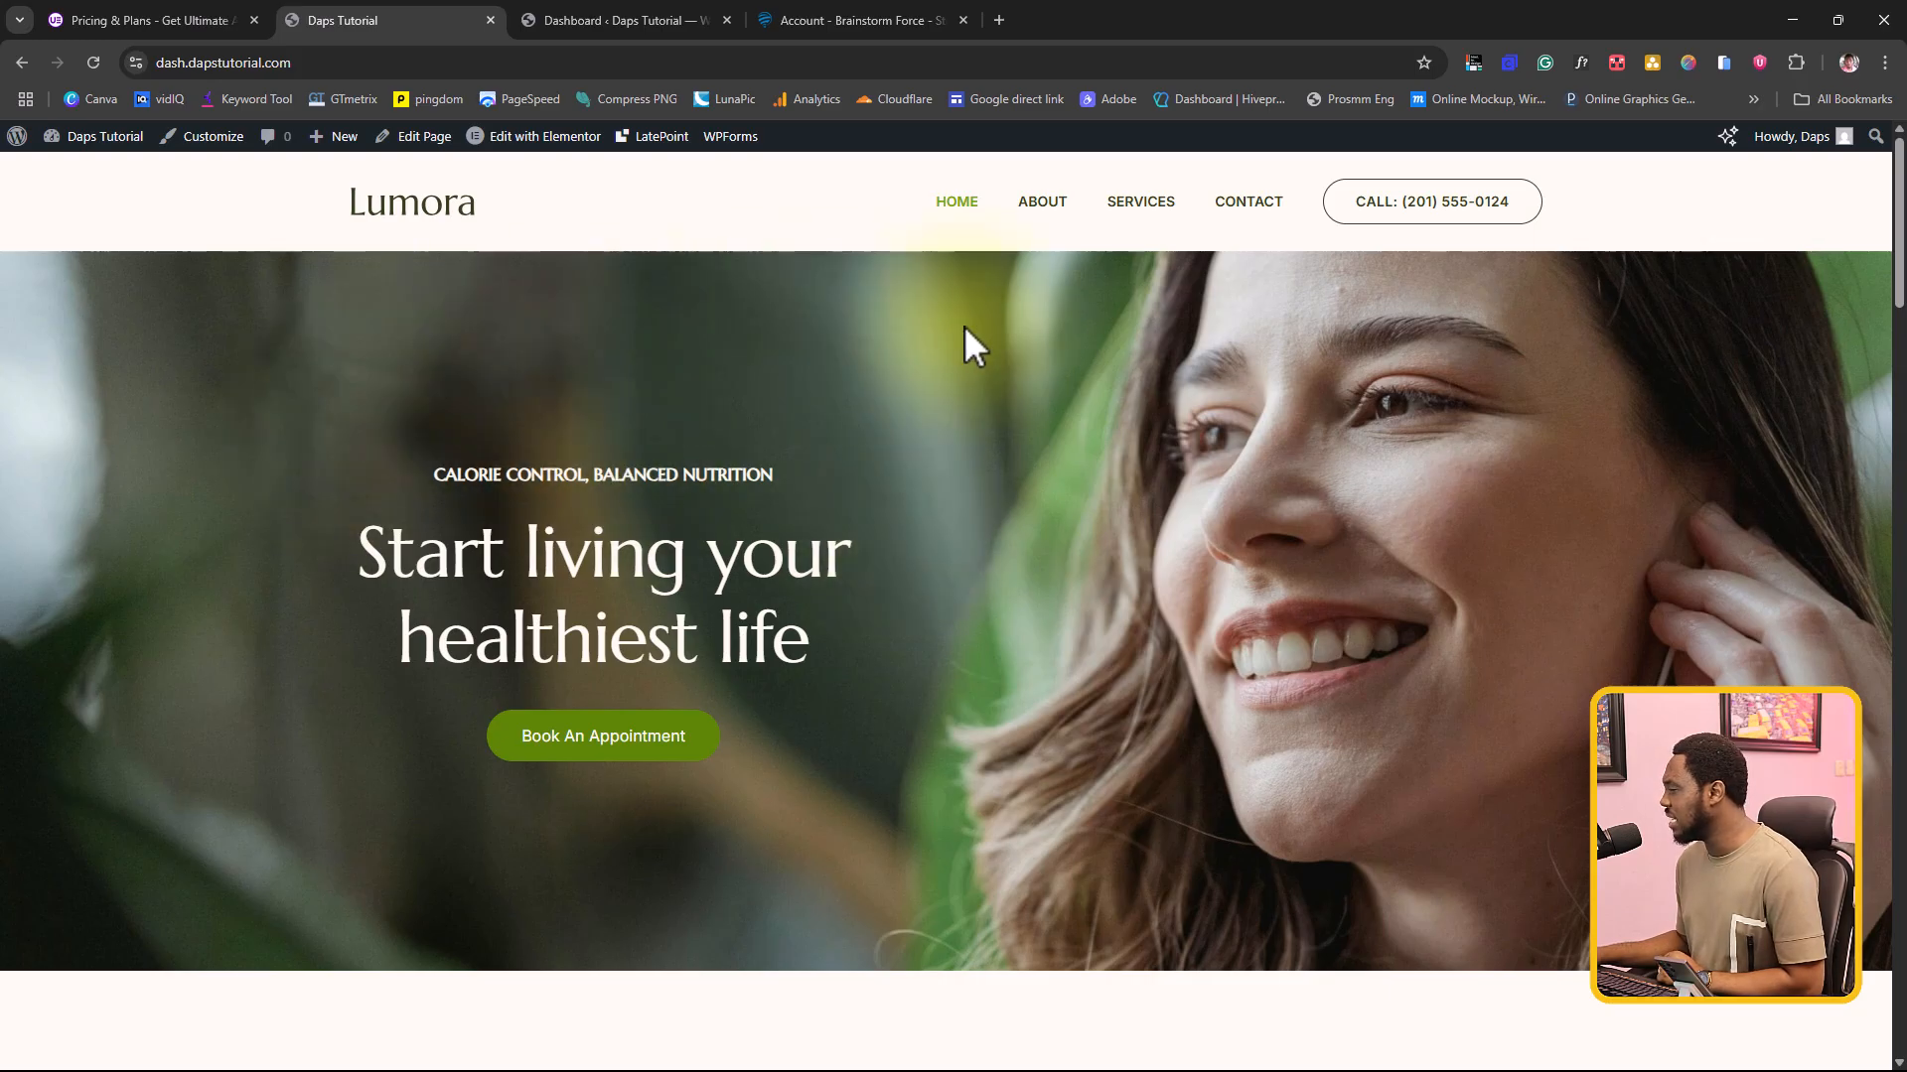
{"action": "scroll", "coordinate": [964, 326], "scroll_direction": "down", "scroll_amount": 20}
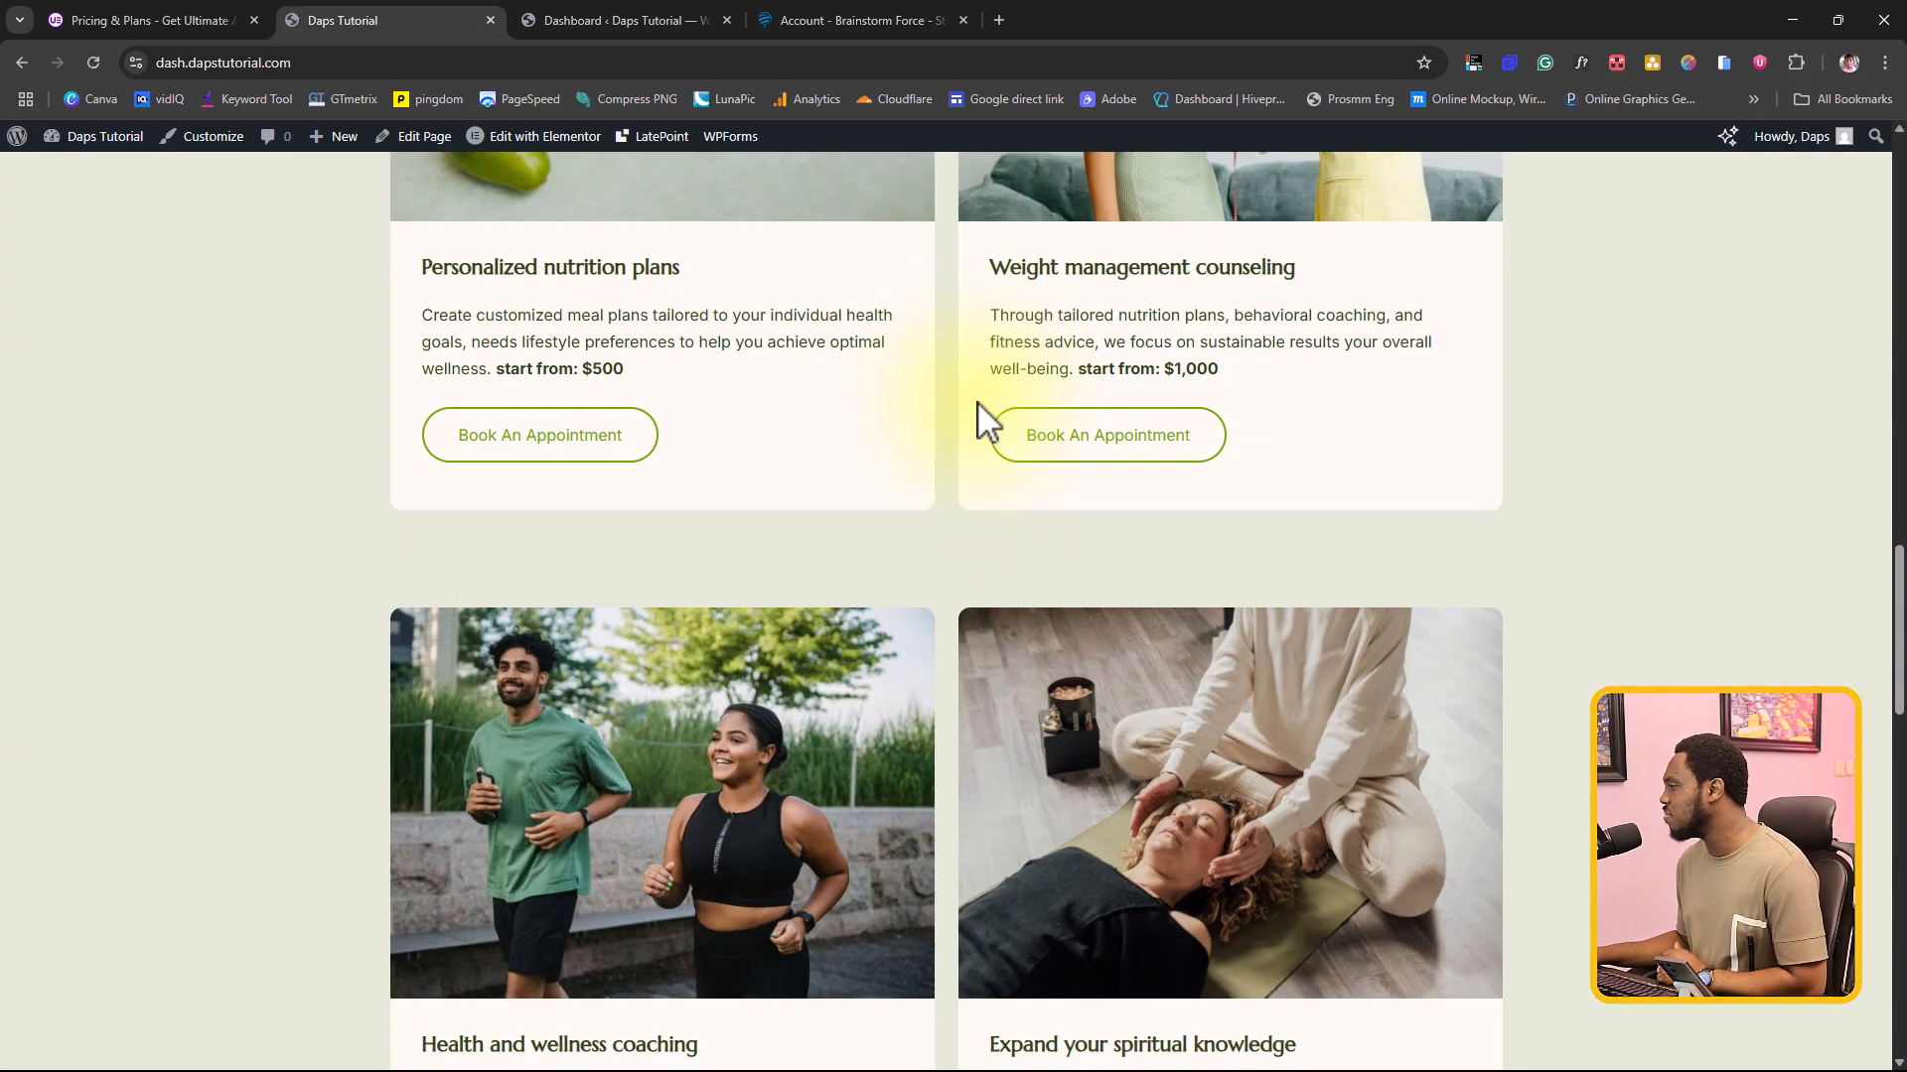
{"action": "scroll", "coordinate": [983, 422], "scroll_direction": "down", "scroll_amount": 12}
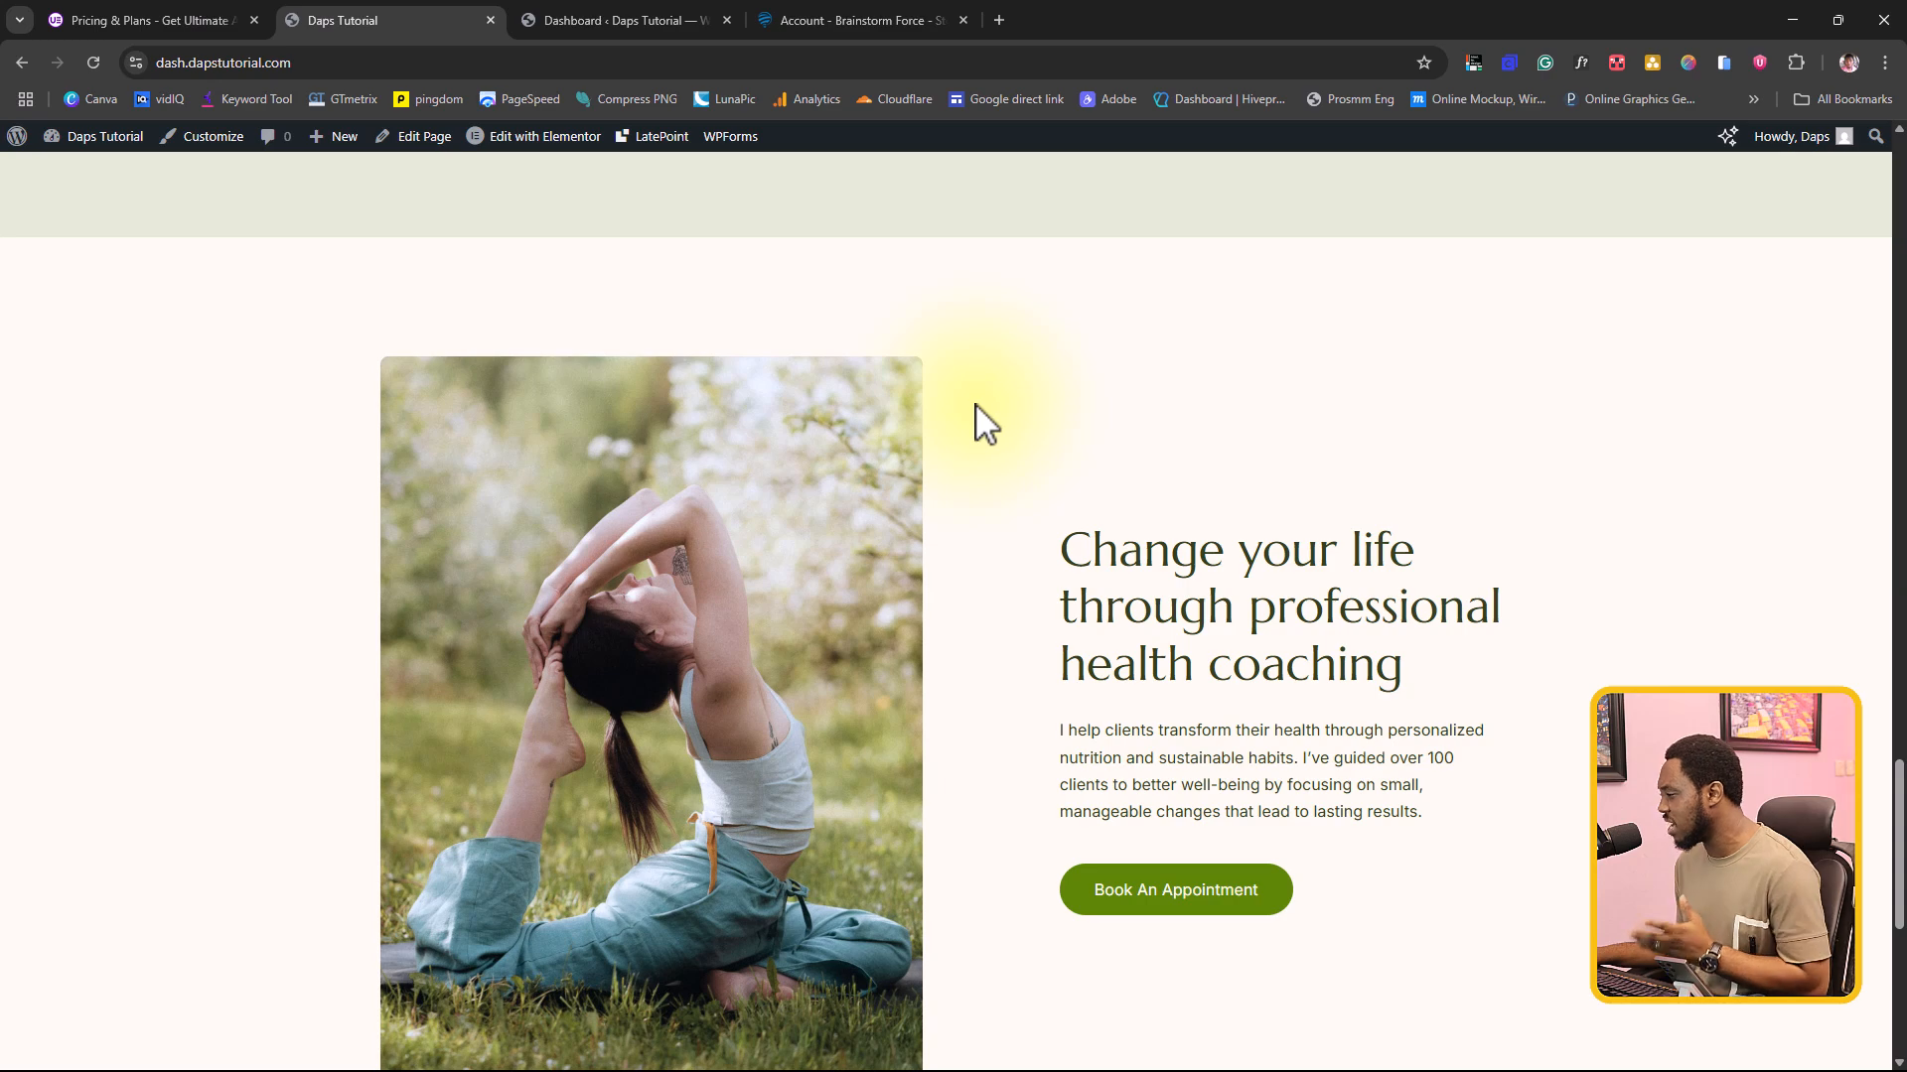
{"action": "scroll", "coordinate": [983, 417], "scroll_direction": "down", "scroll_amount": 5}
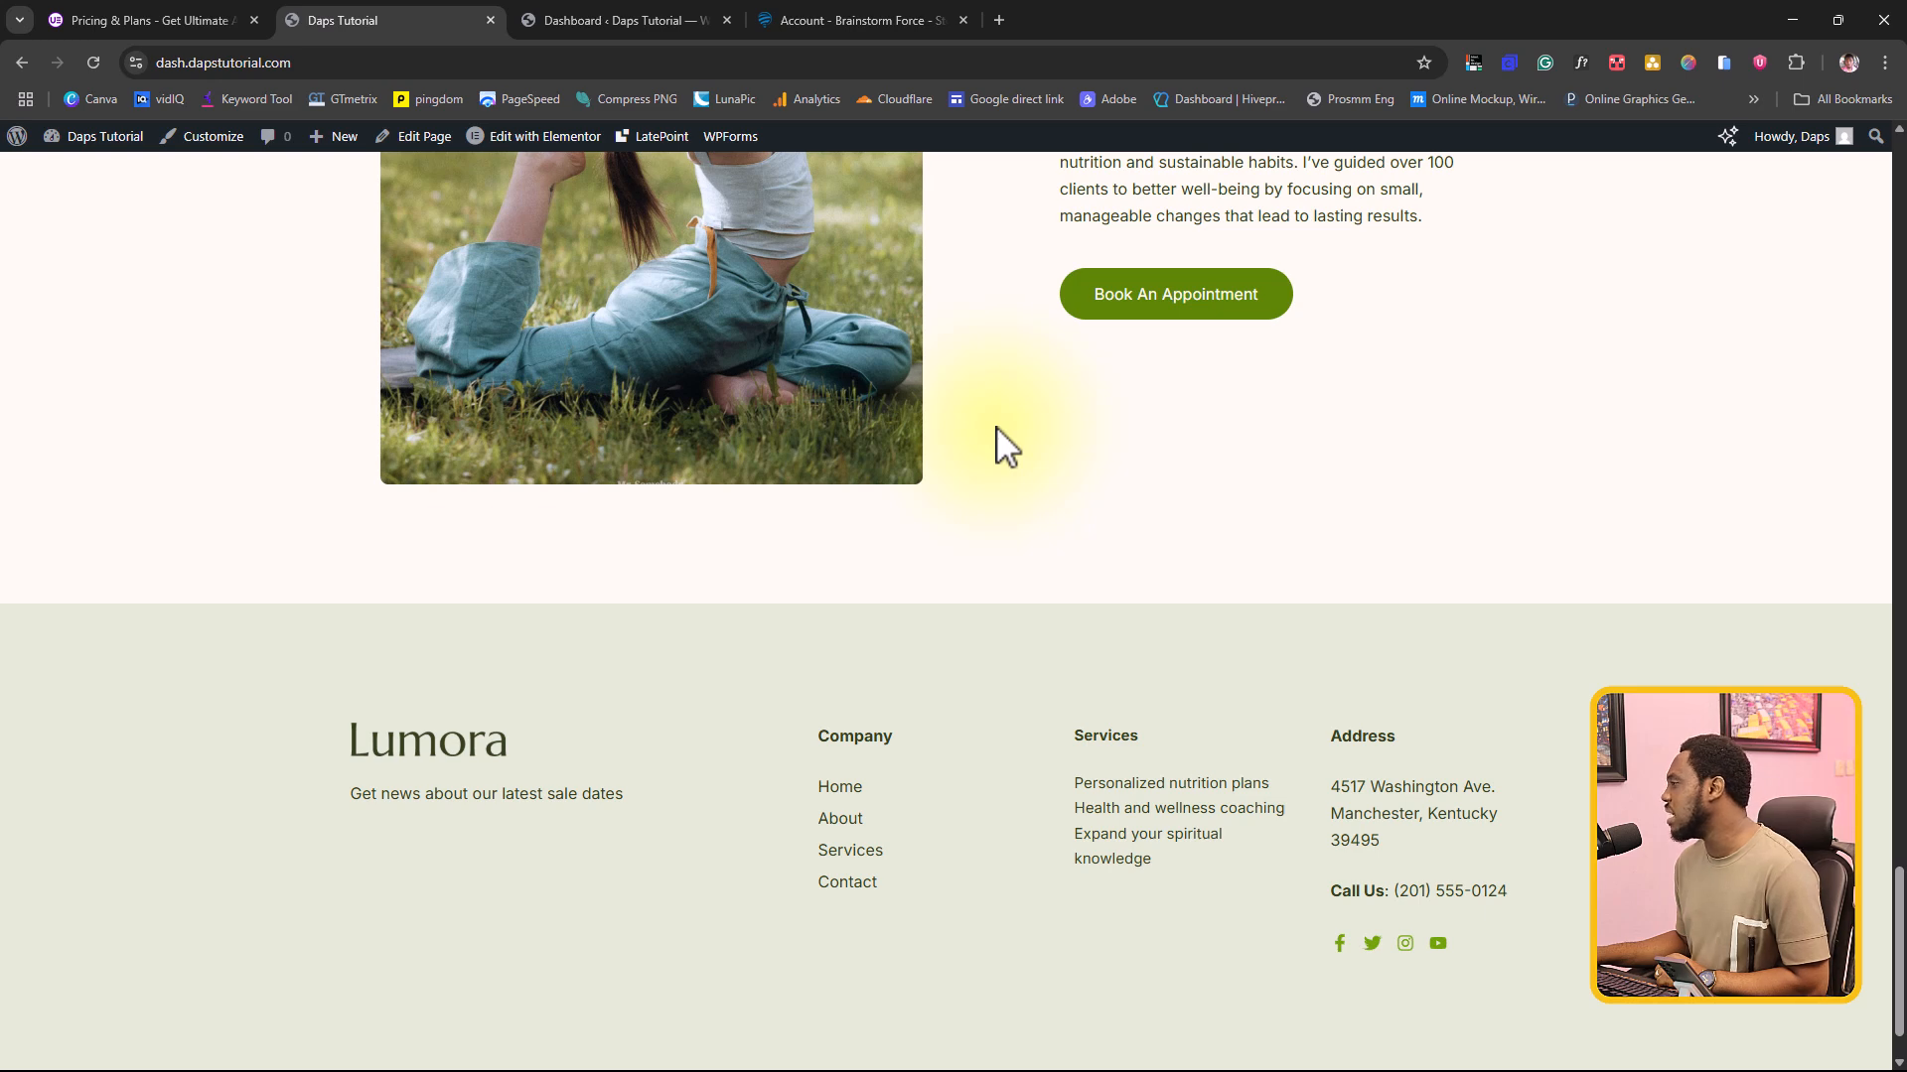
{"action": "scroll", "coordinate": [1003, 441], "scroll_direction": "up", "scroll_amount": 5}
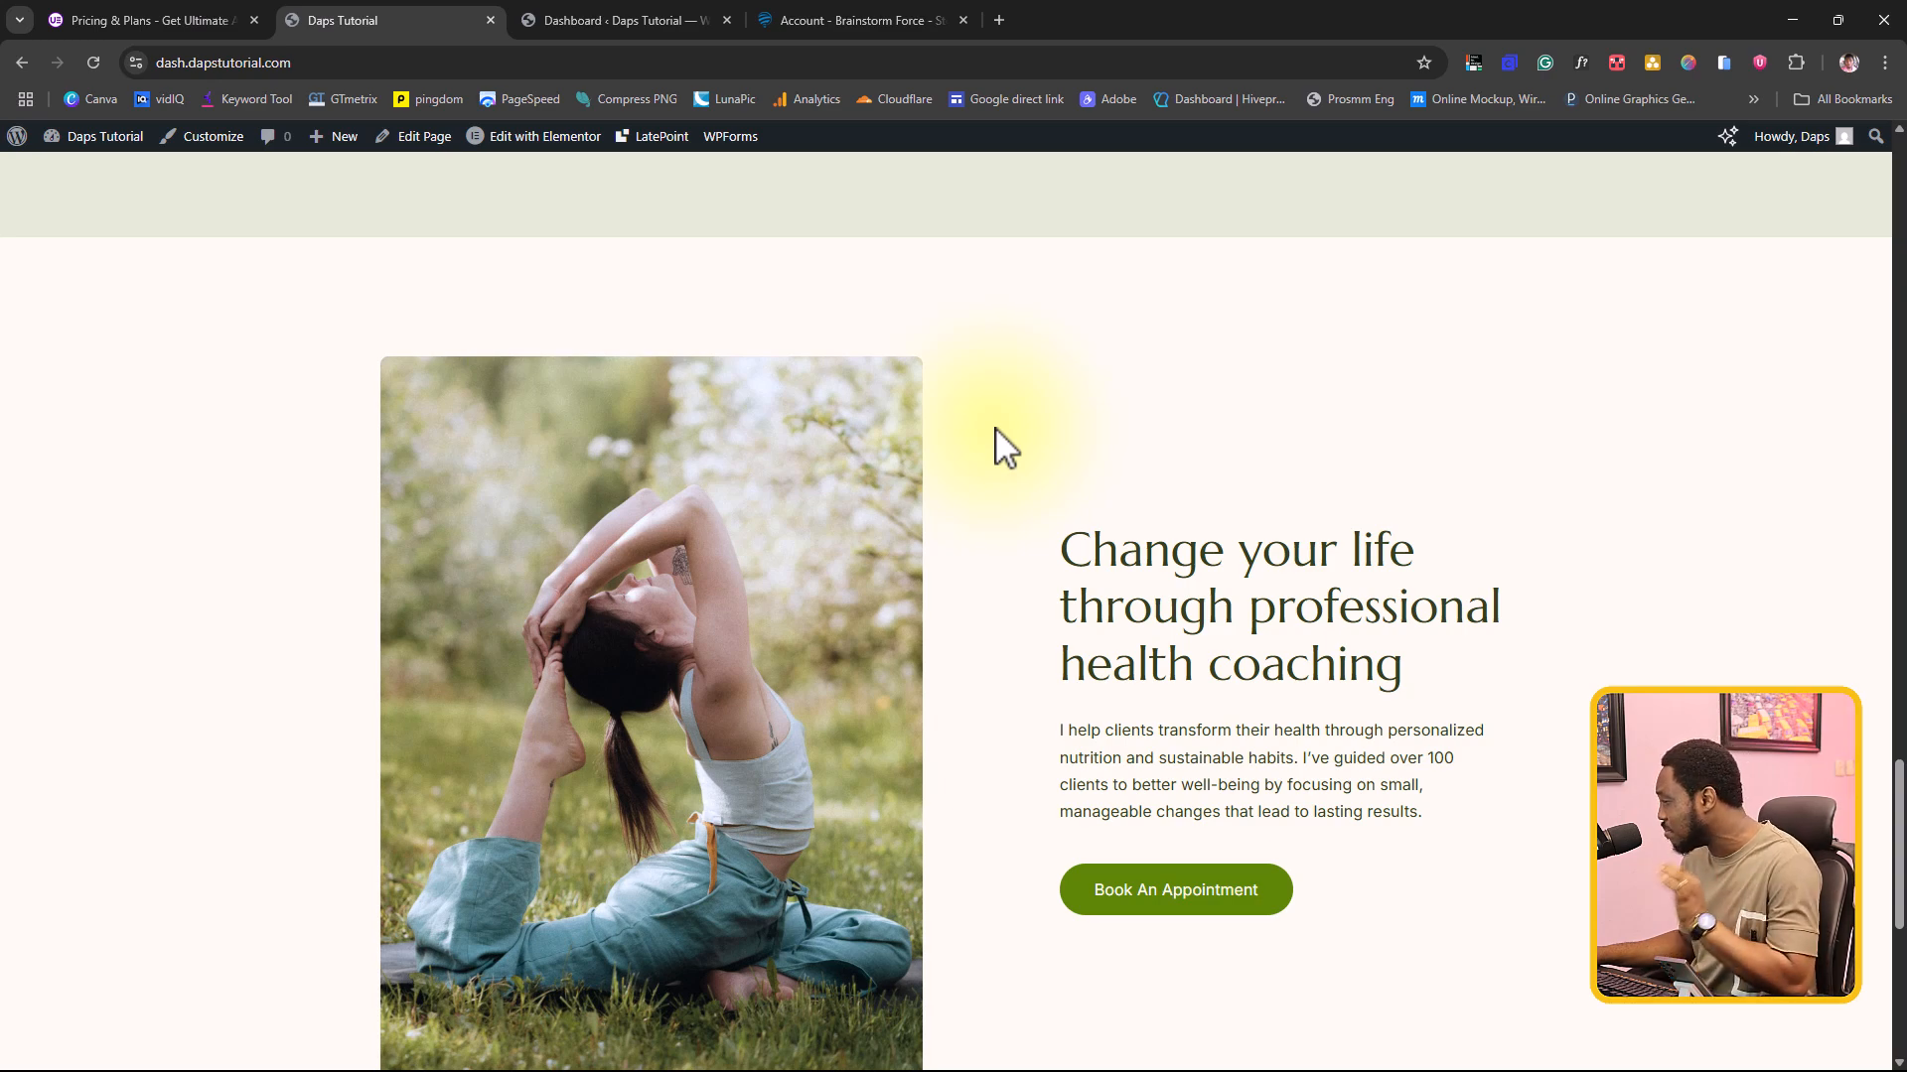
{"action": "scroll", "coordinate": [996, 429], "scroll_direction": "up", "scroll_amount": 15}
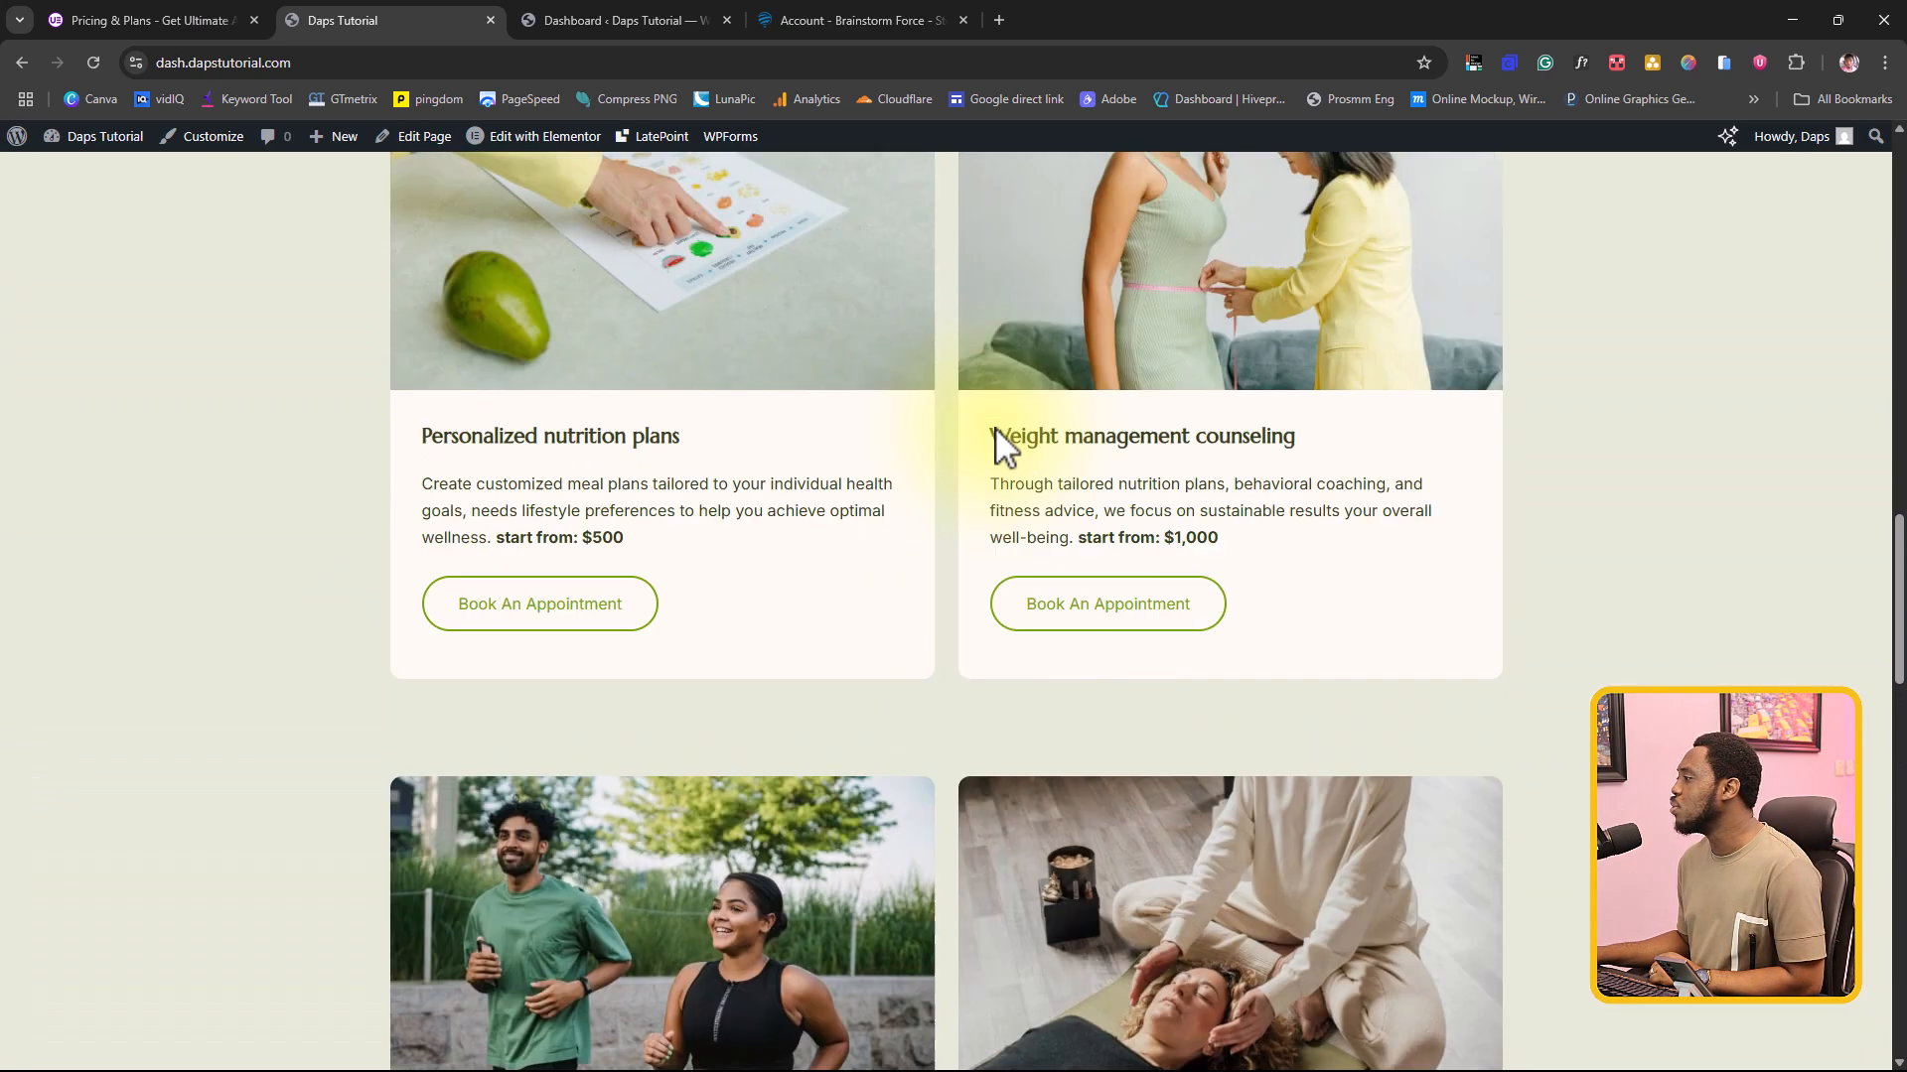
{"action": "scroll", "coordinate": [995, 427], "scroll_direction": "up", "scroll_amount": 8}
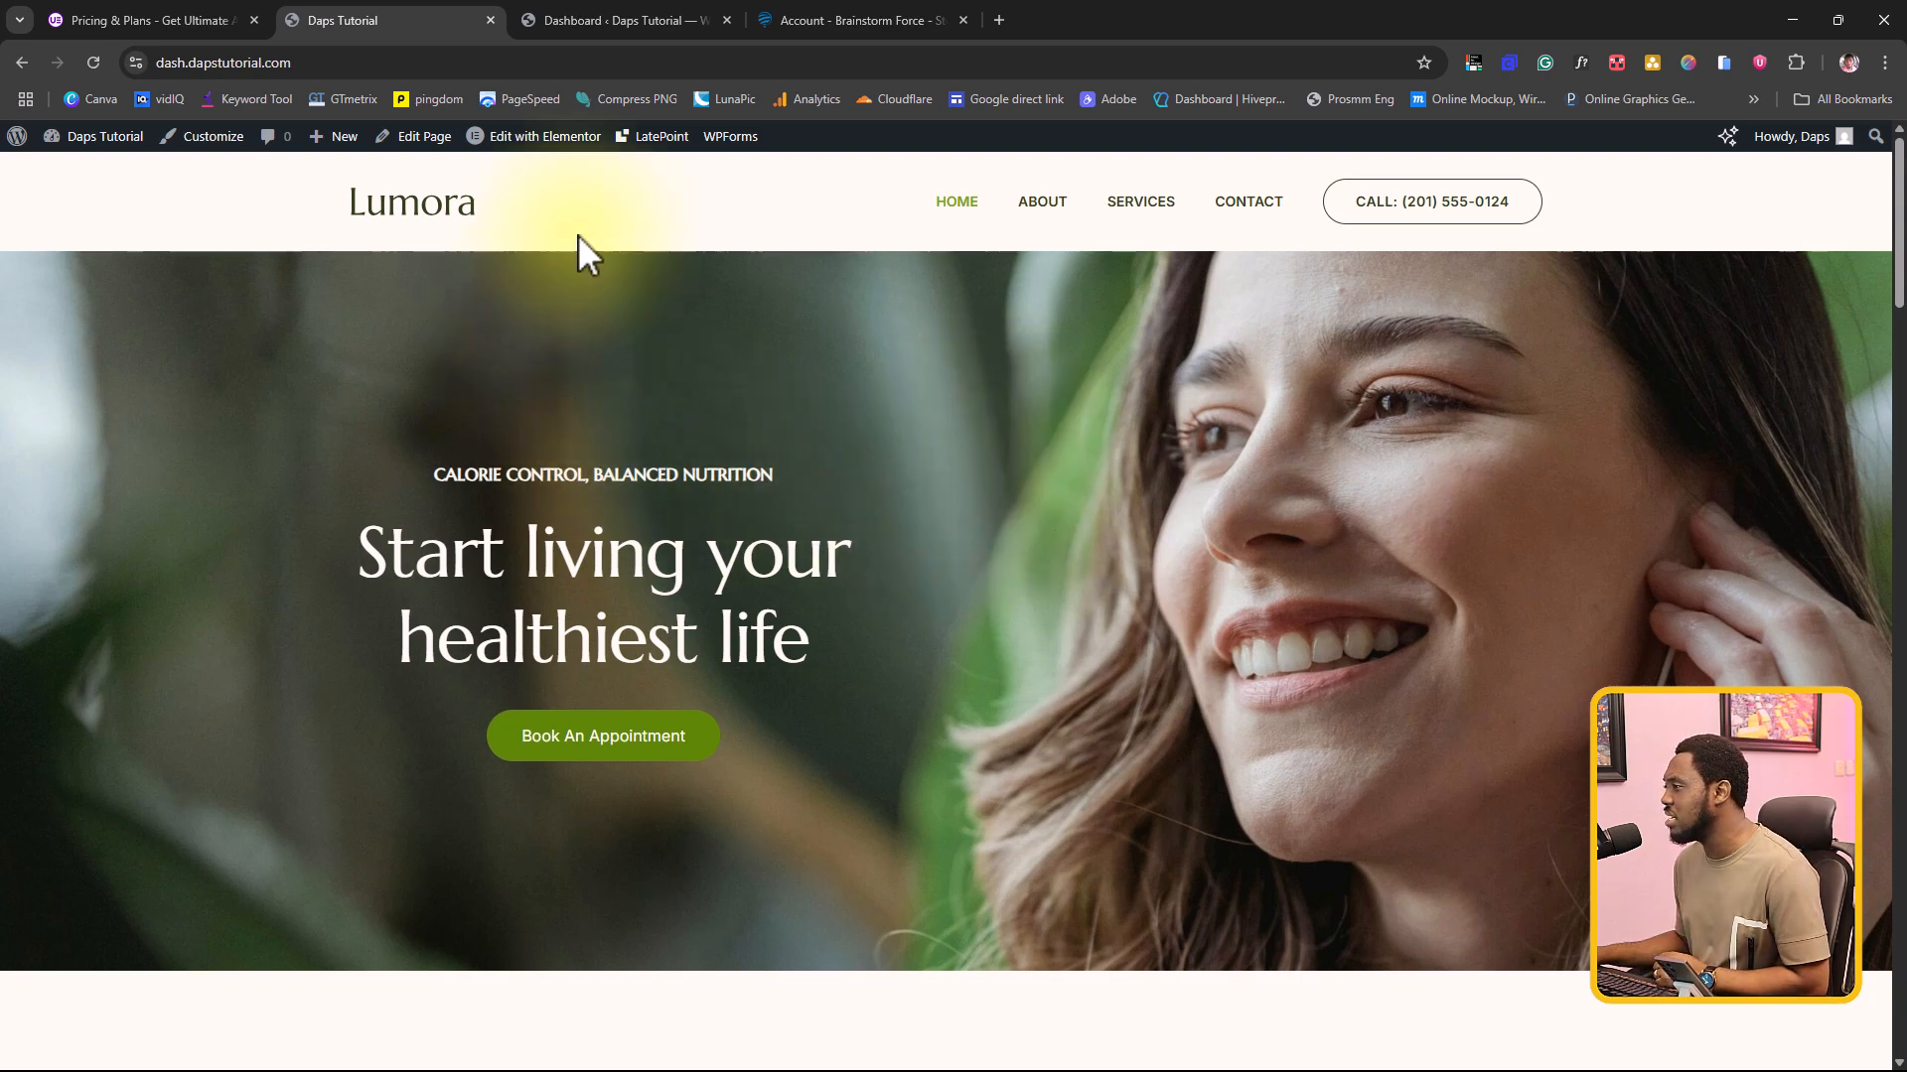
{"action": "mouse_move", "coordinate": [530, 144]}
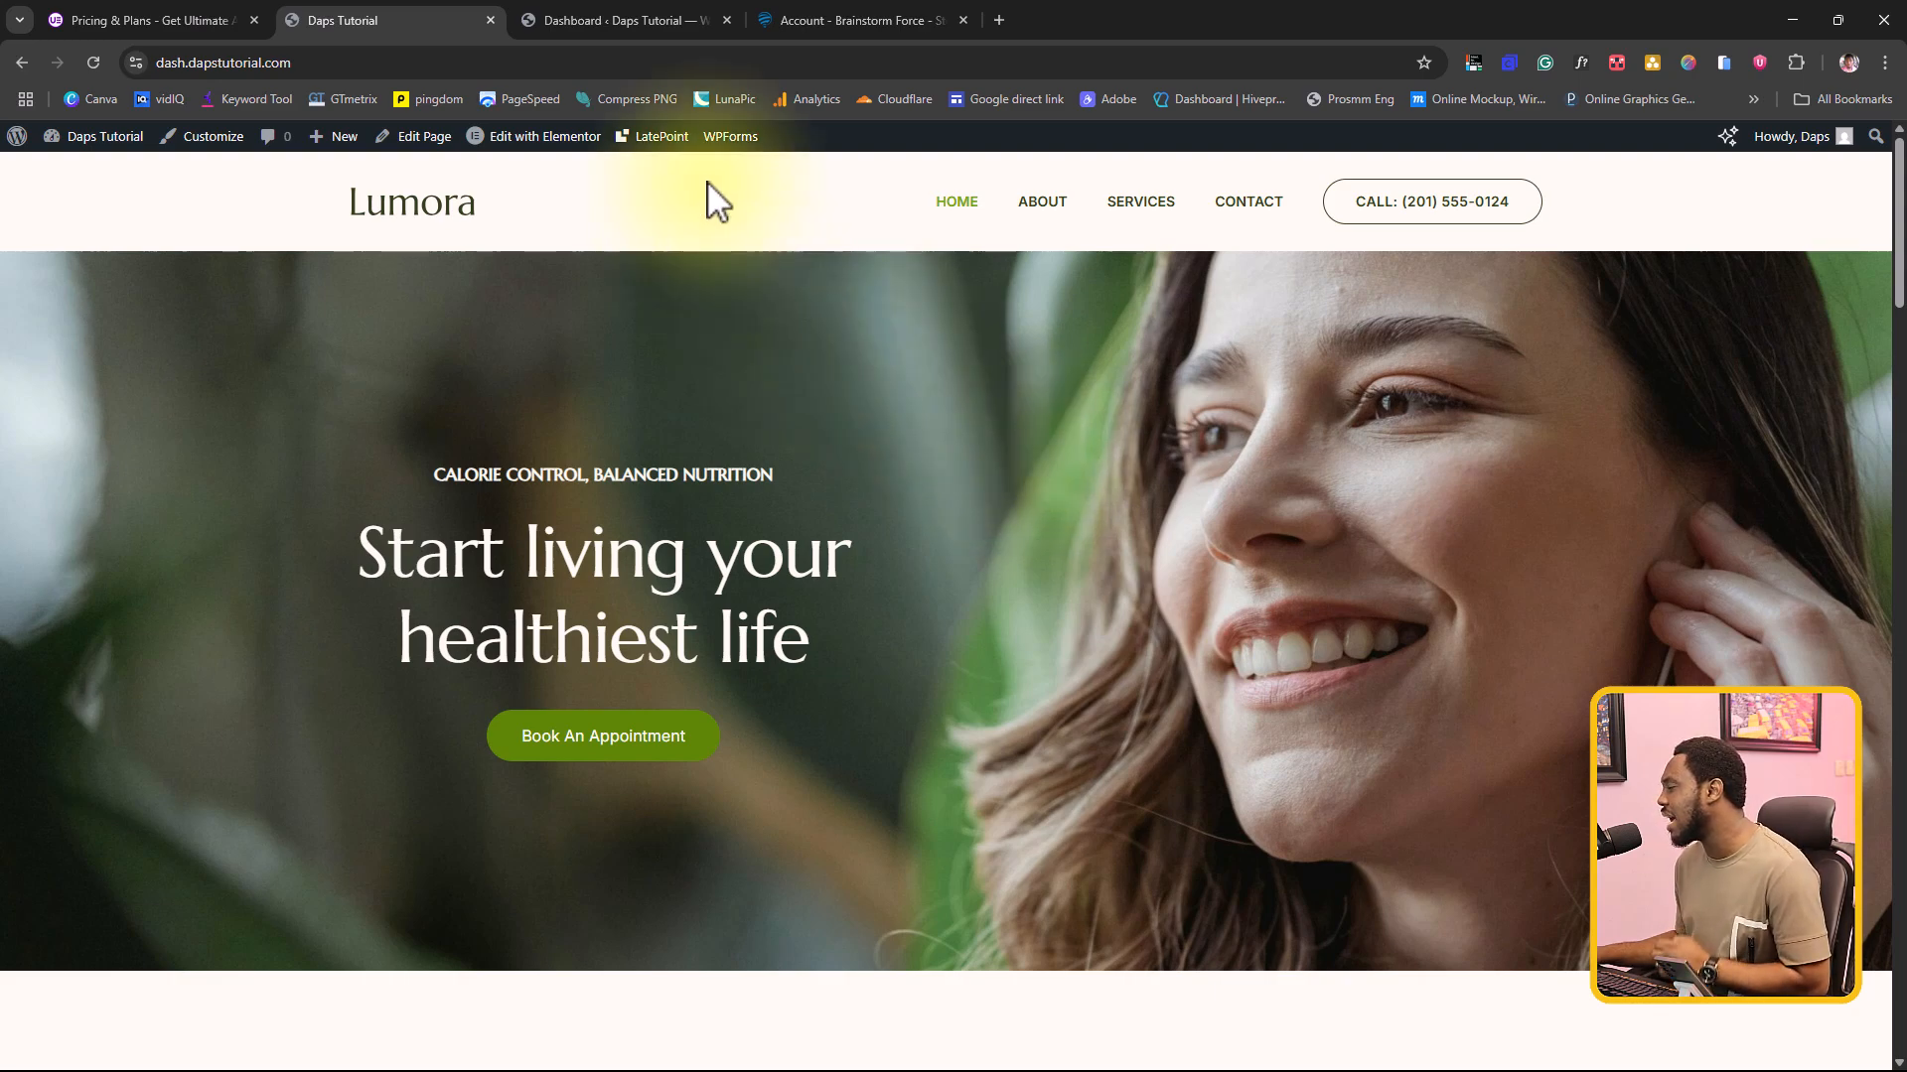
{"action": "scroll", "coordinate": [916, 602], "scroll_direction": "down", "scroll_amount": 5}
{"action": "scroll", "coordinate": [917, 601], "scroll_direction": "down", "scroll_amount": 20}
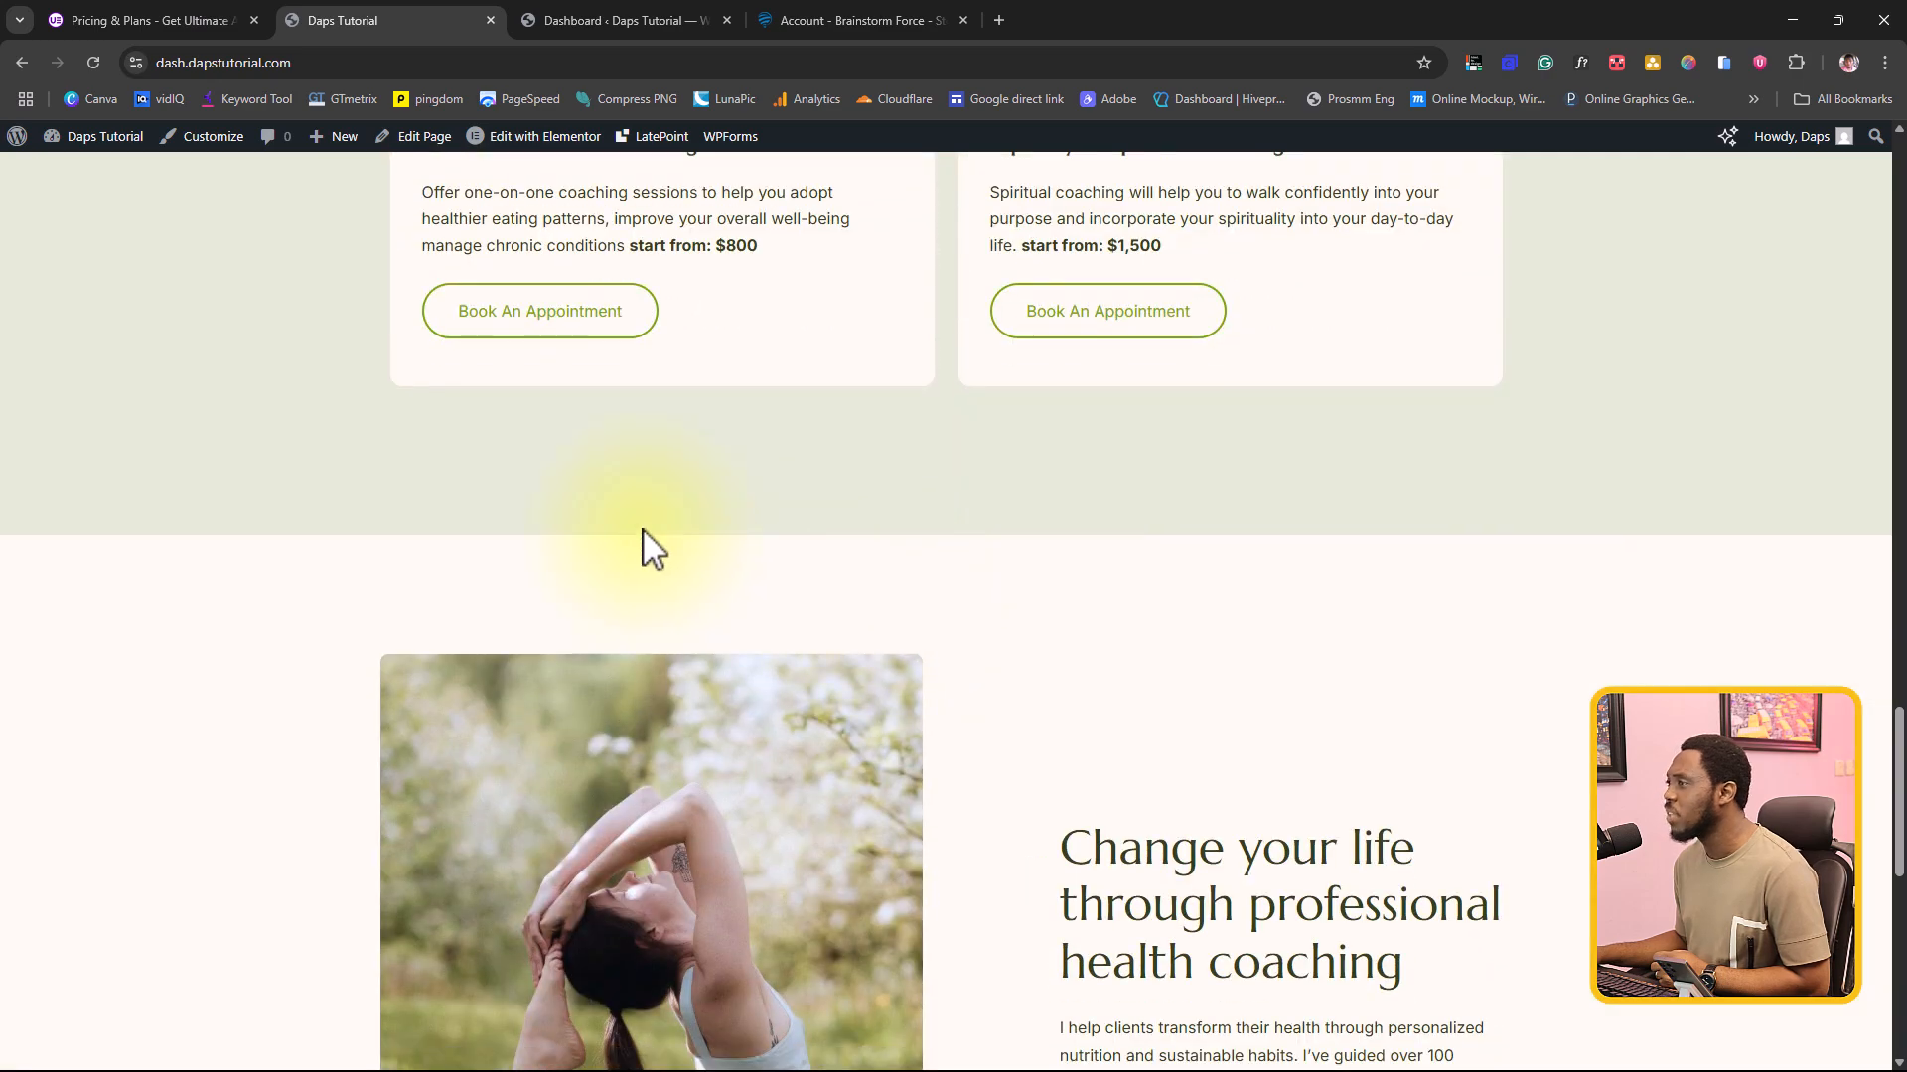
Step: Open the Astra theme dashboard in WordPress and examine its quick settings, locked Pro modules and recommended plugins
{"action": "left_click", "coordinate": [655, 18]}
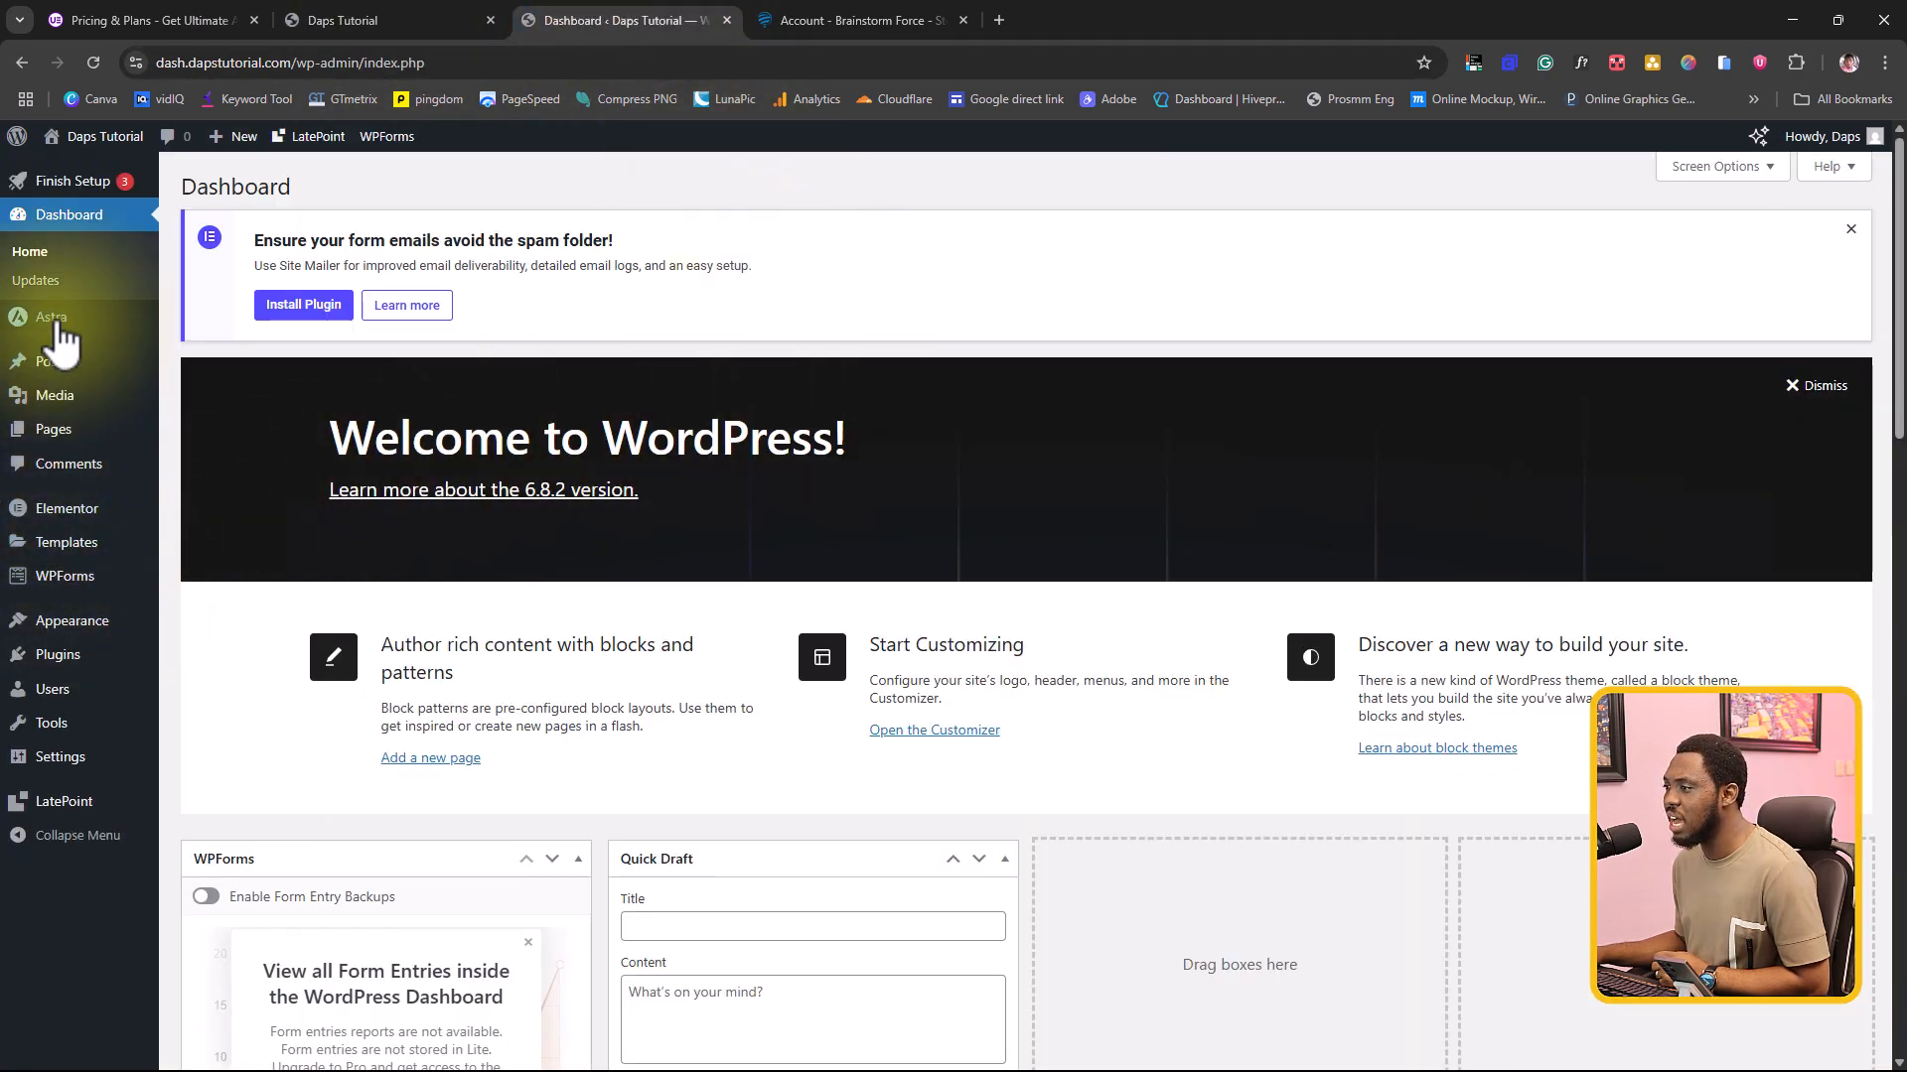
{"action": "mouse_move", "coordinate": [60, 336]}
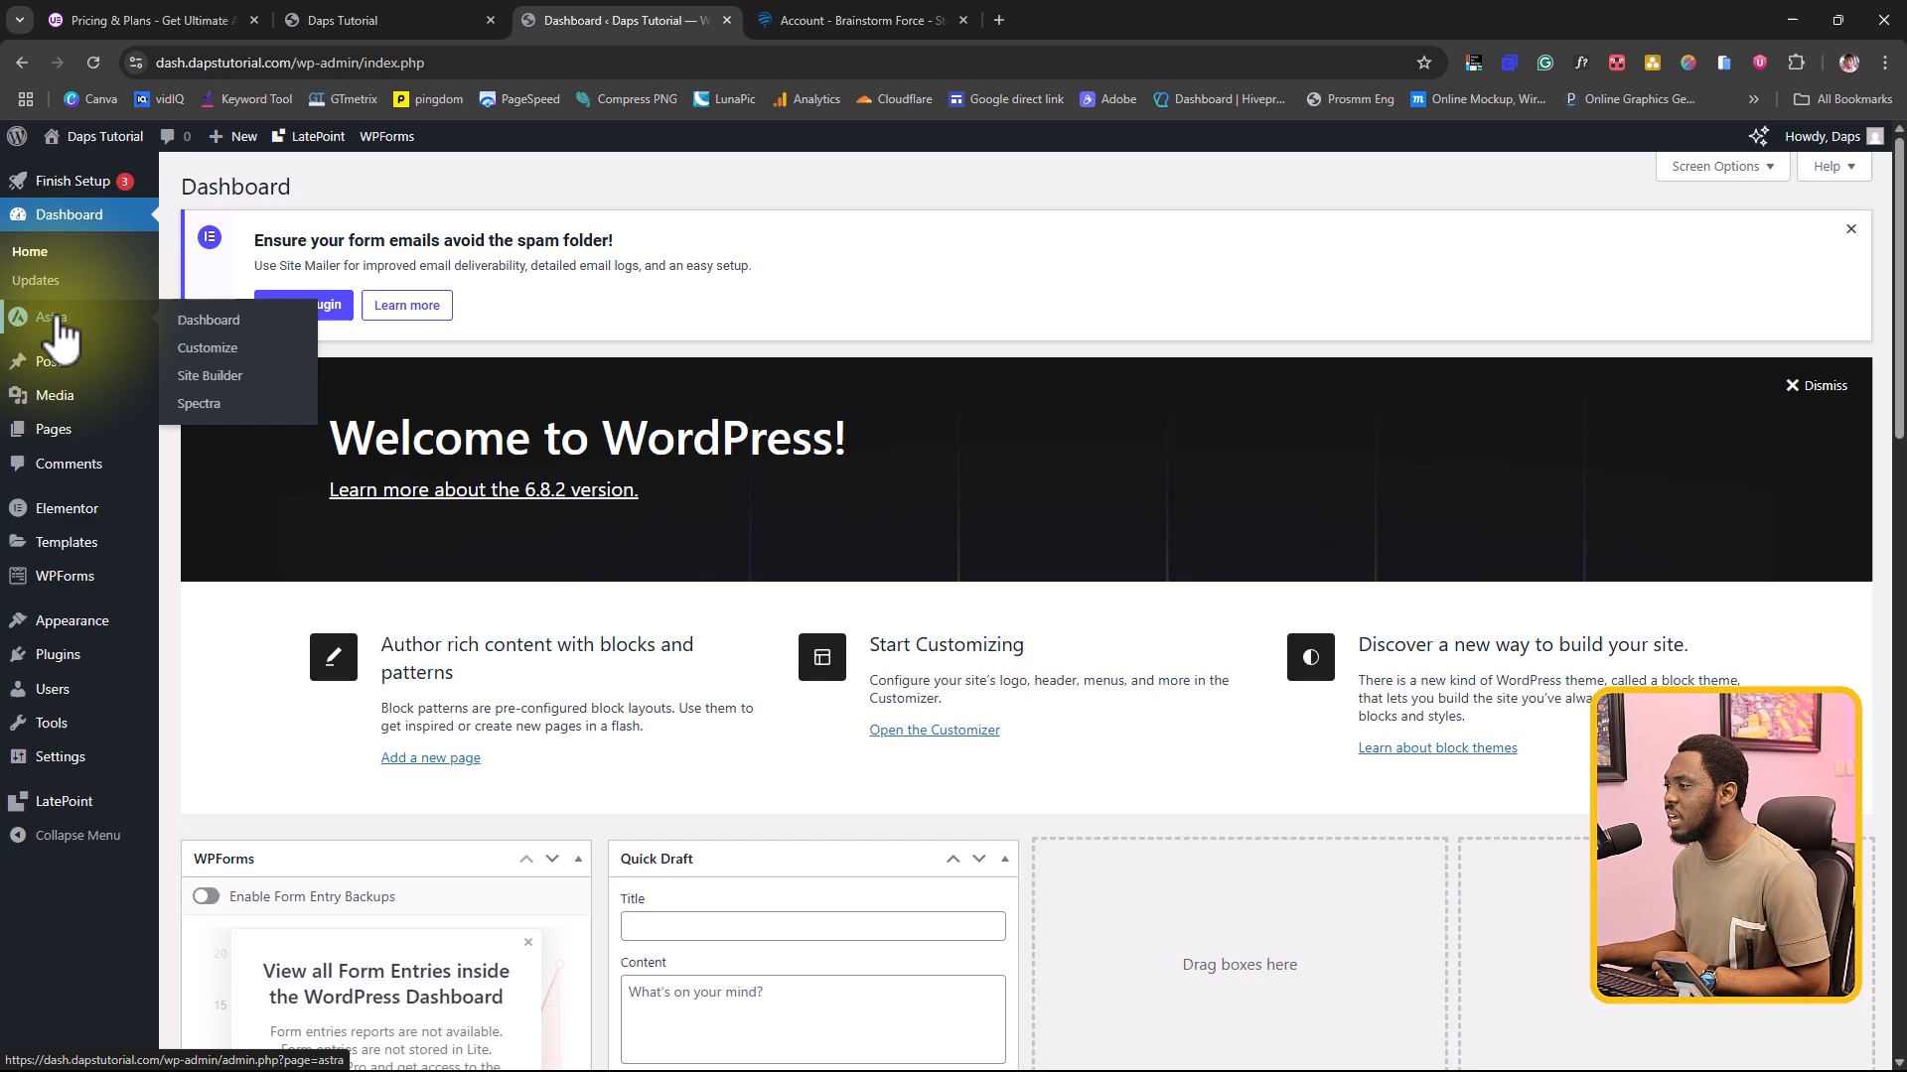
{"action": "left_click", "coordinate": [225, 320]}
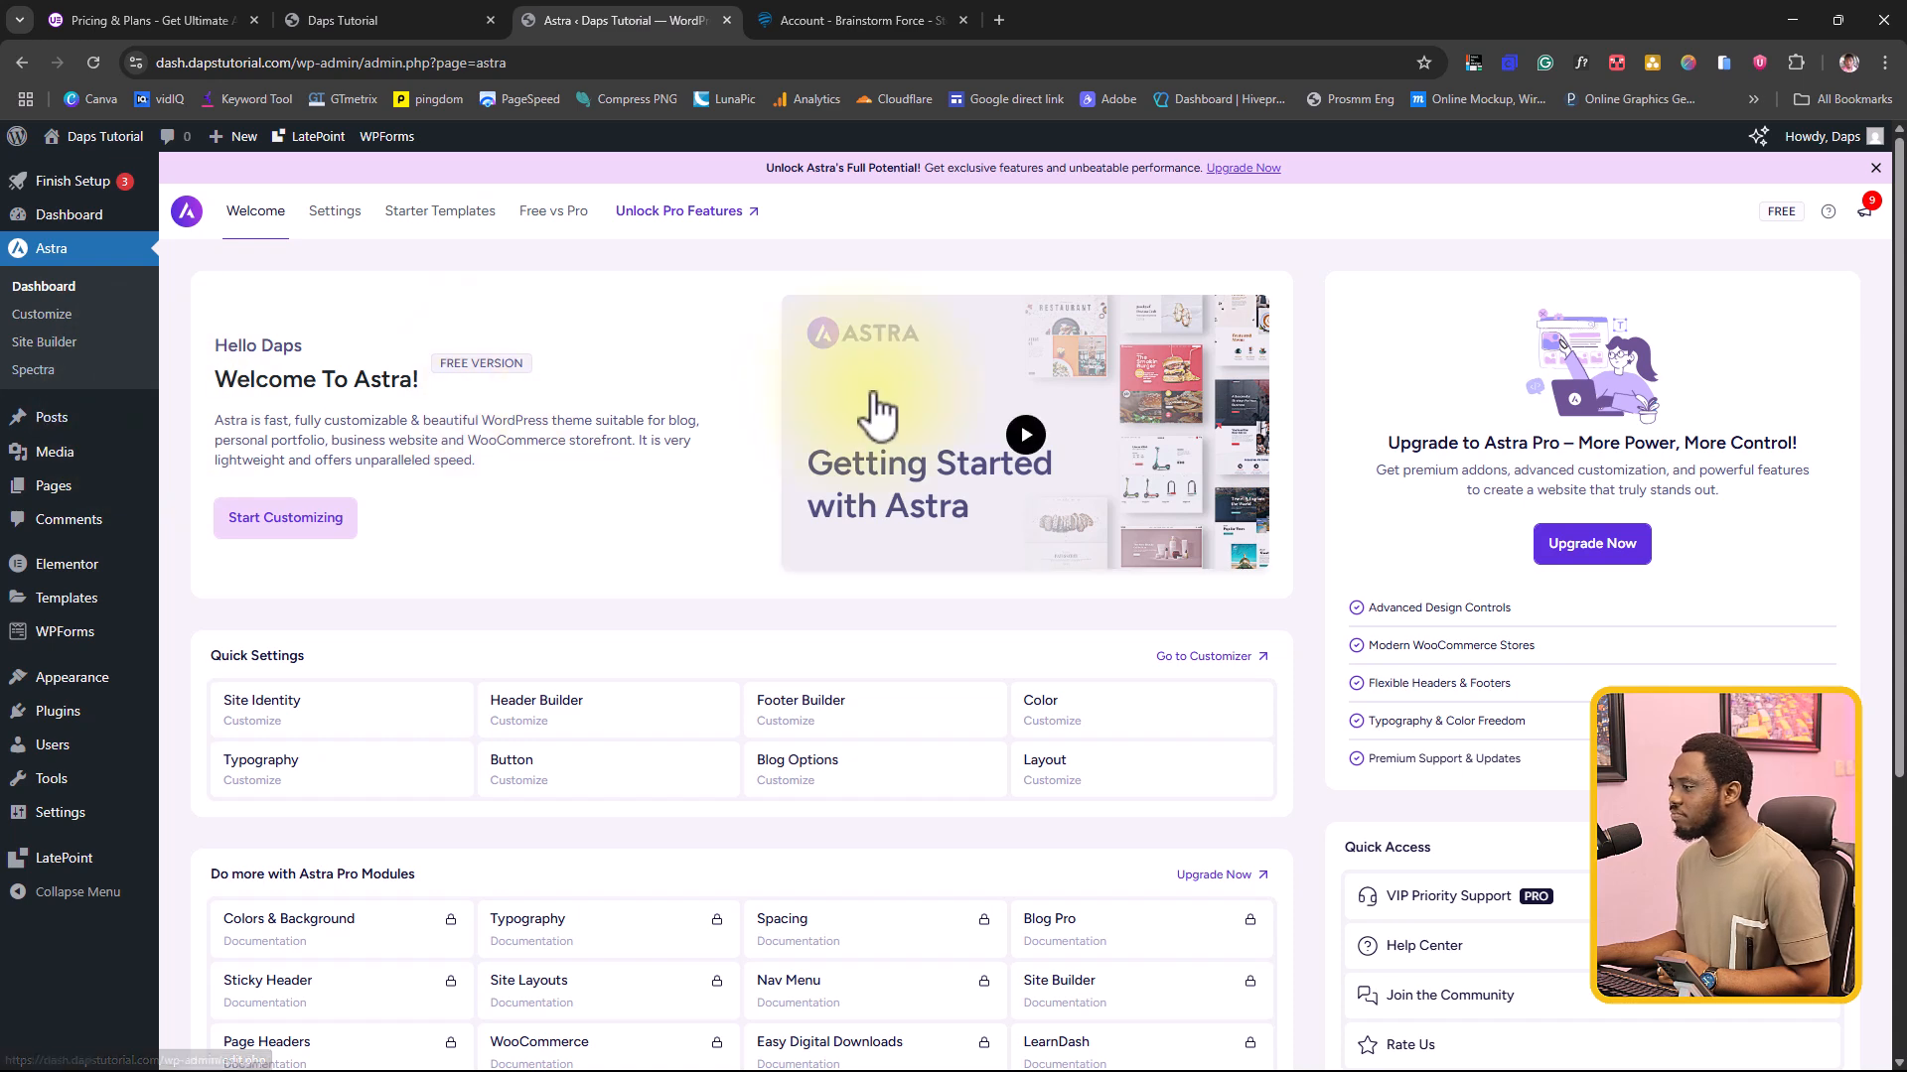
{"action": "scroll", "coordinate": [874, 415], "scroll_direction": "down", "scroll_amount": 2}
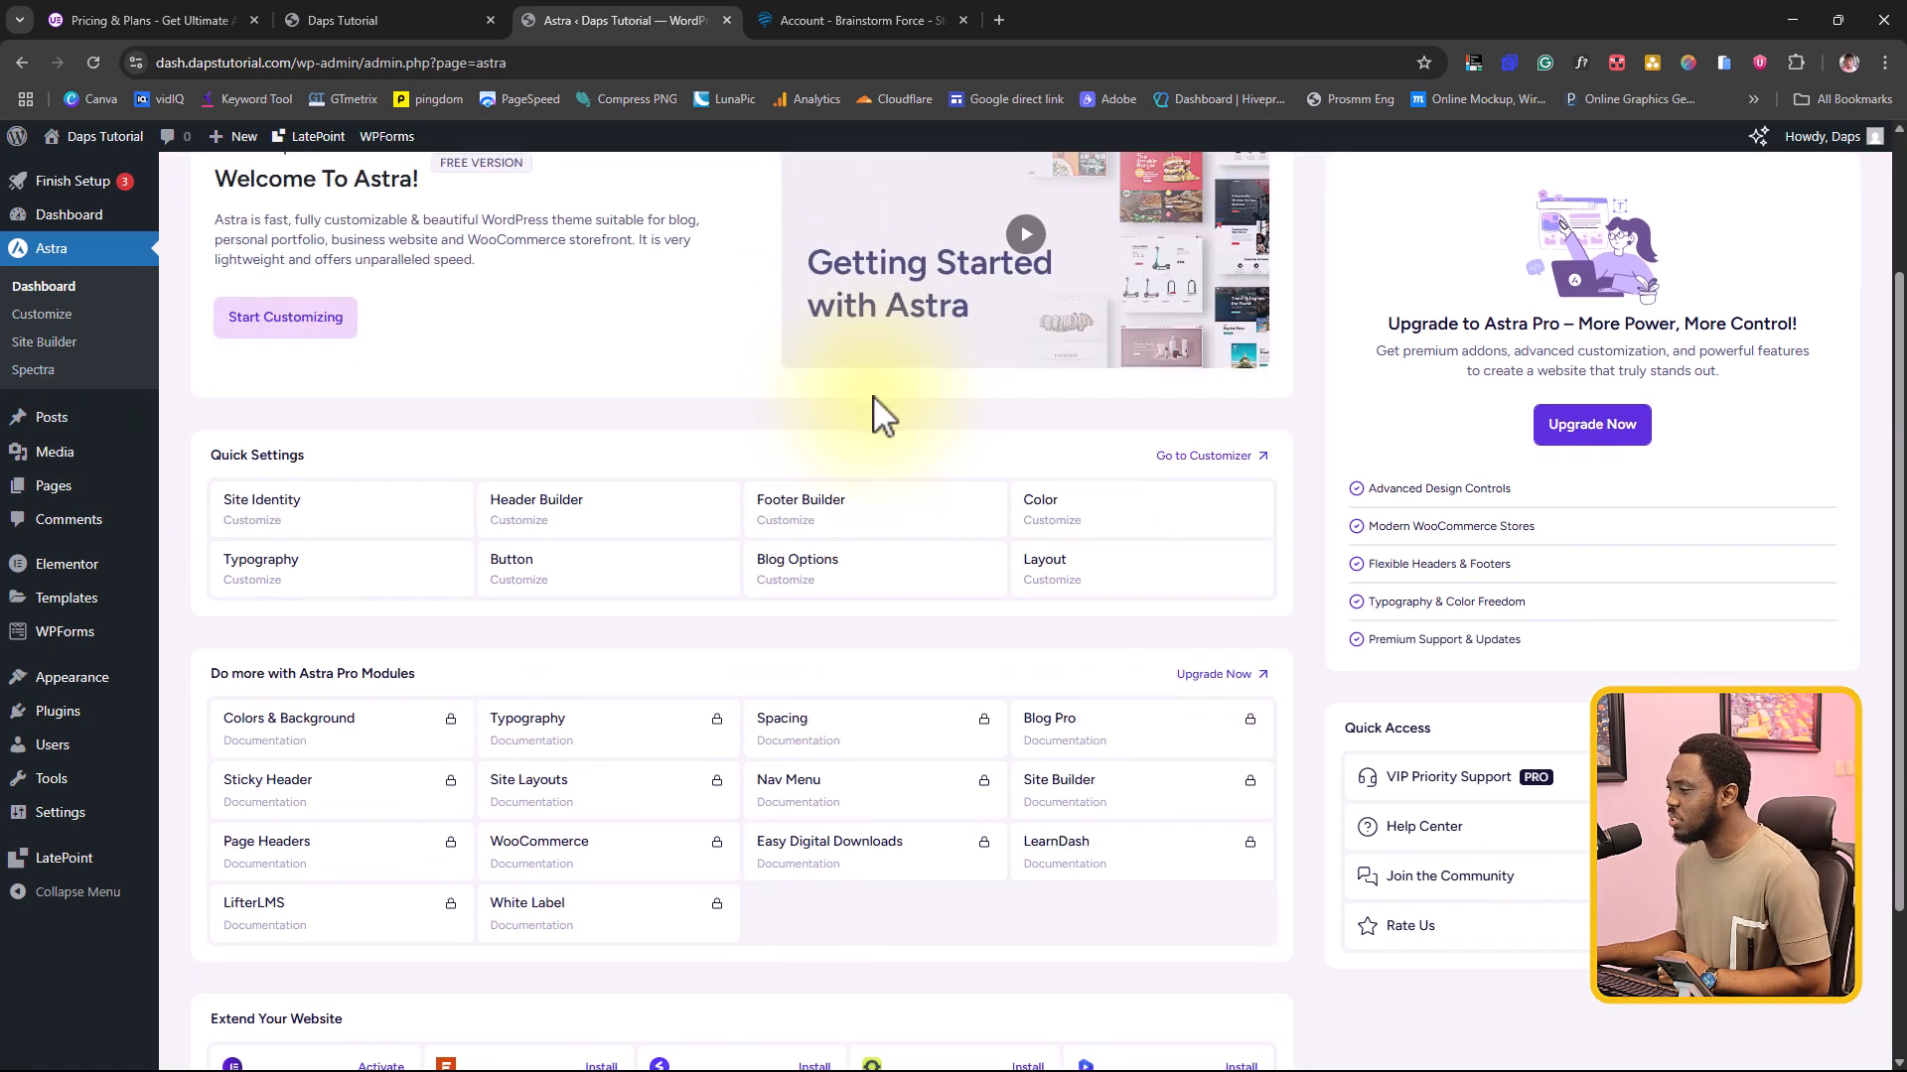
{"action": "scroll", "coordinate": [879, 417], "scroll_direction": "down", "scroll_amount": 2}
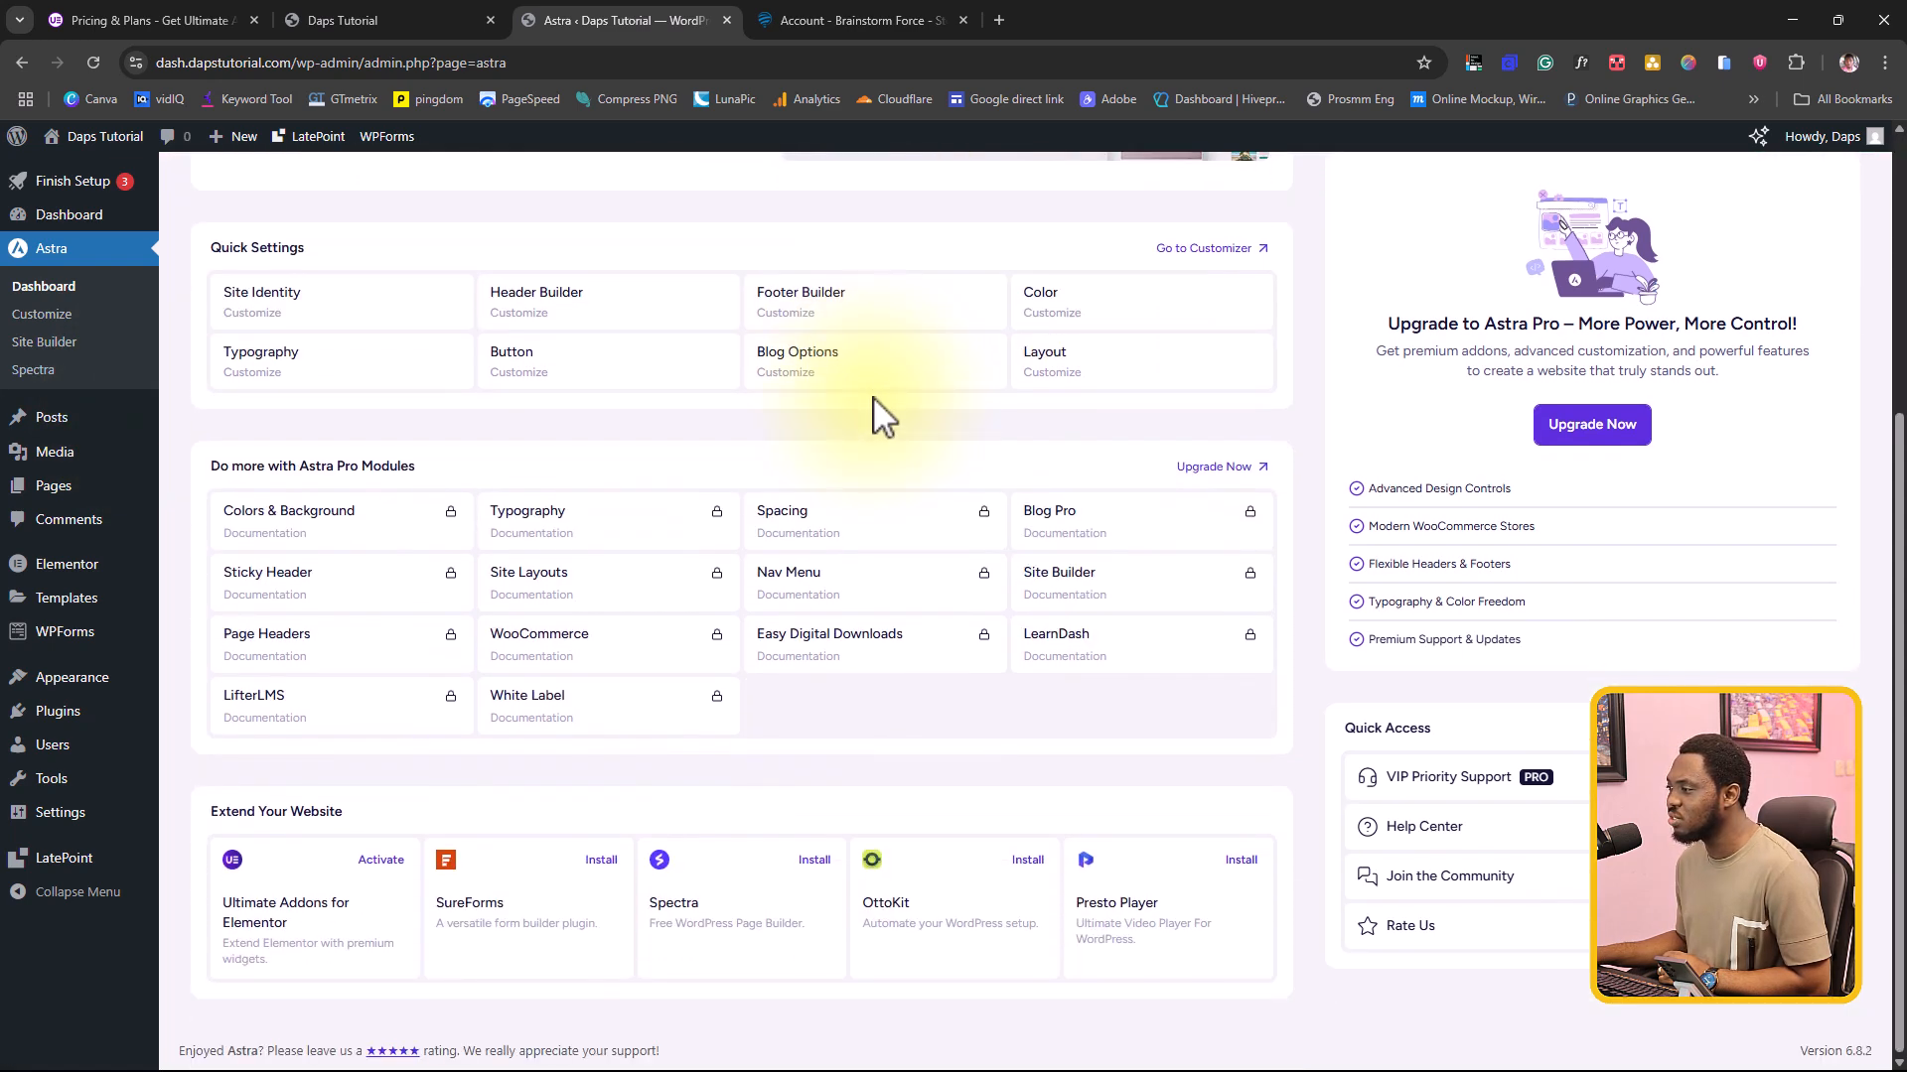
{"action": "scroll", "coordinate": [878, 417], "scroll_direction": "up", "scroll_amount": 2}
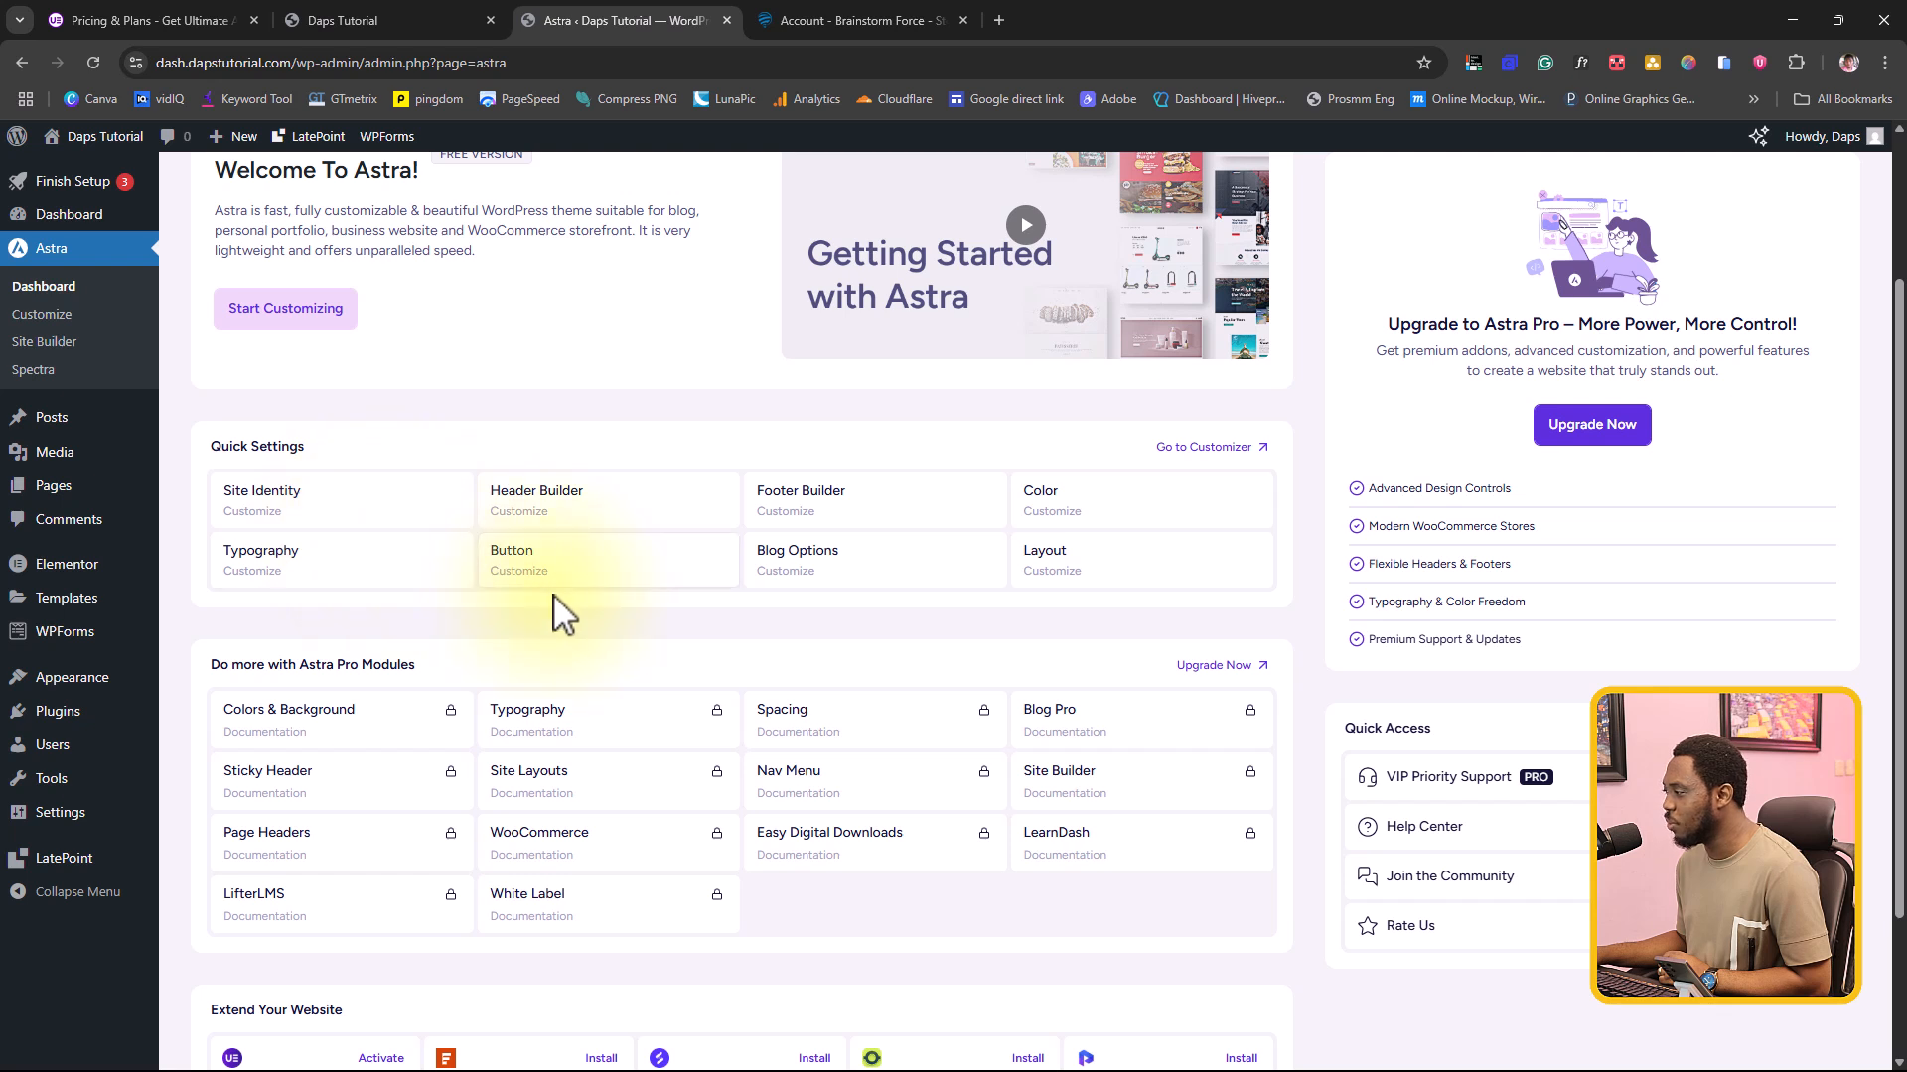
{"action": "mouse_move", "coordinate": [405, 723]}
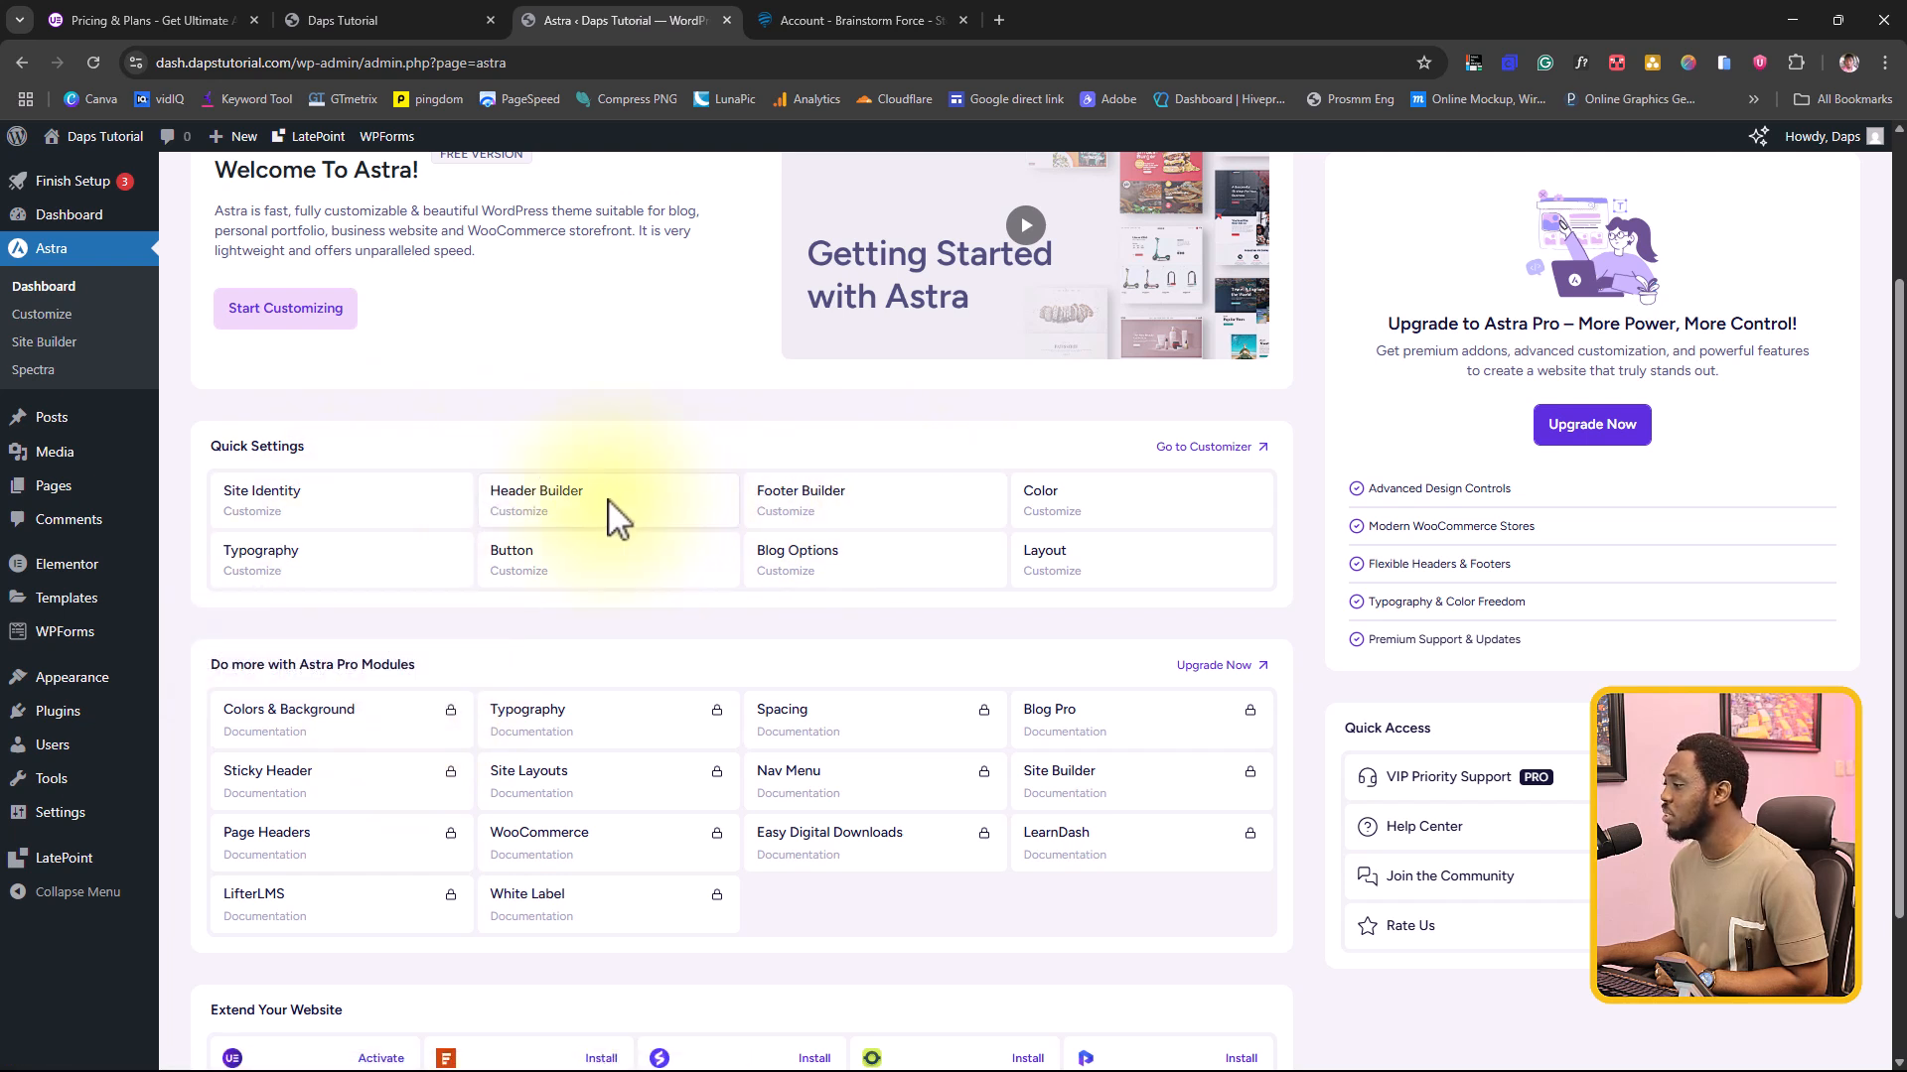
Step: Open Astra's Header Builder in the customizer and look at the Primary Header and Logo settings
{"action": "left_click", "coordinate": [532, 518]}
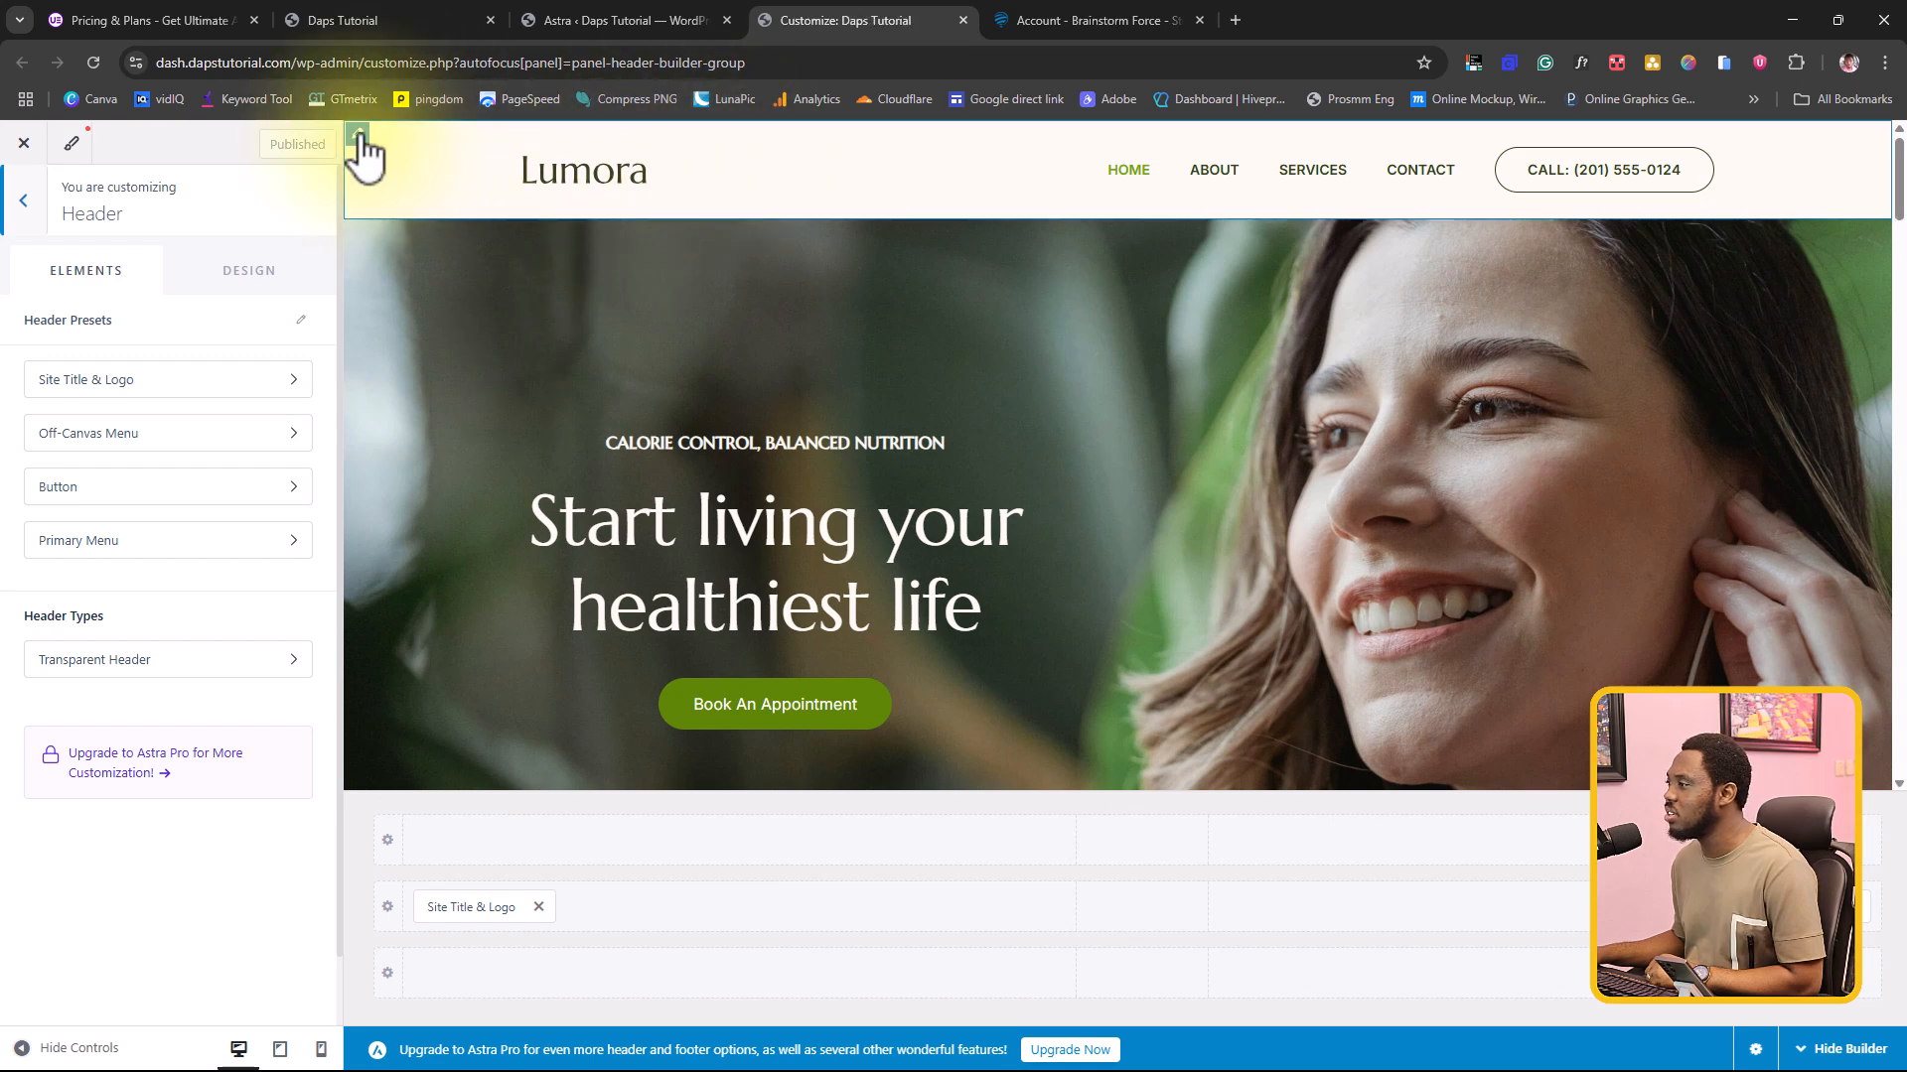
{"action": "left_click", "coordinate": [360, 136]}
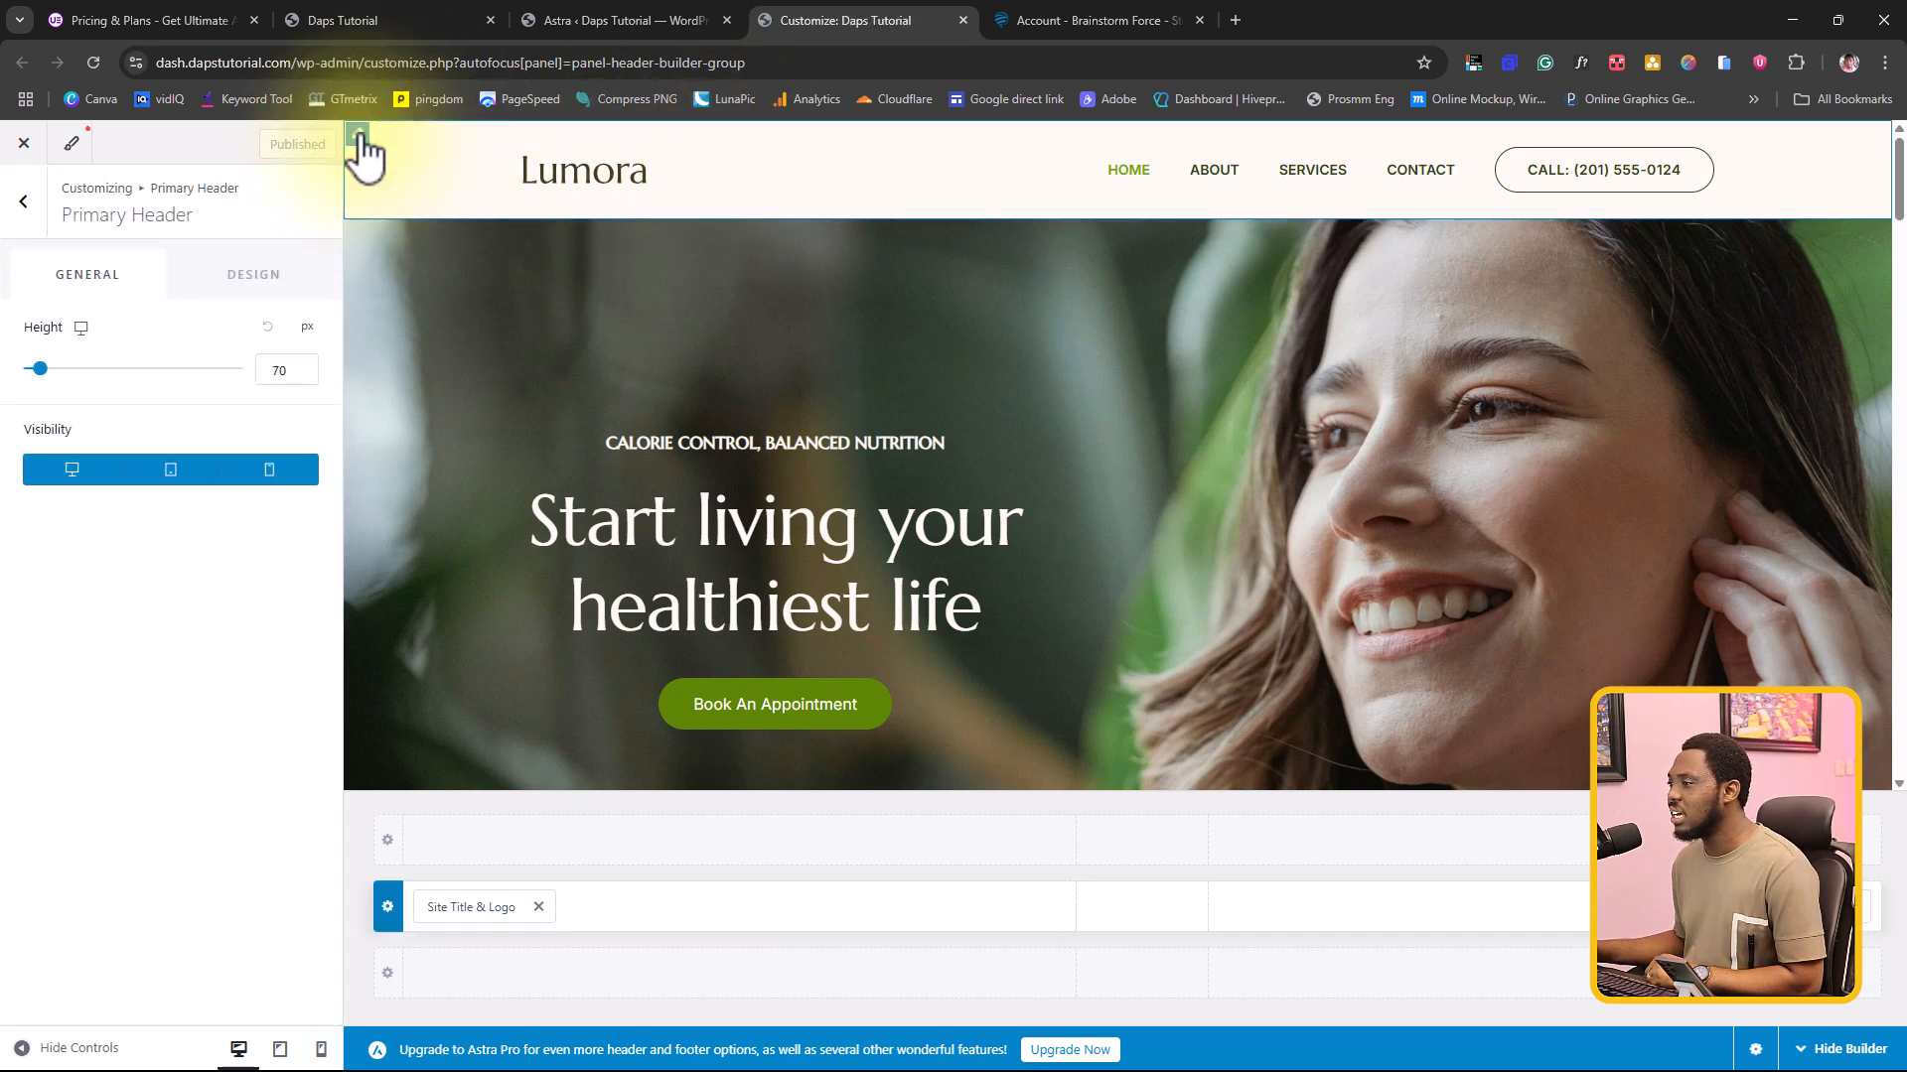
{"action": "left_click", "coordinate": [28, 202]}
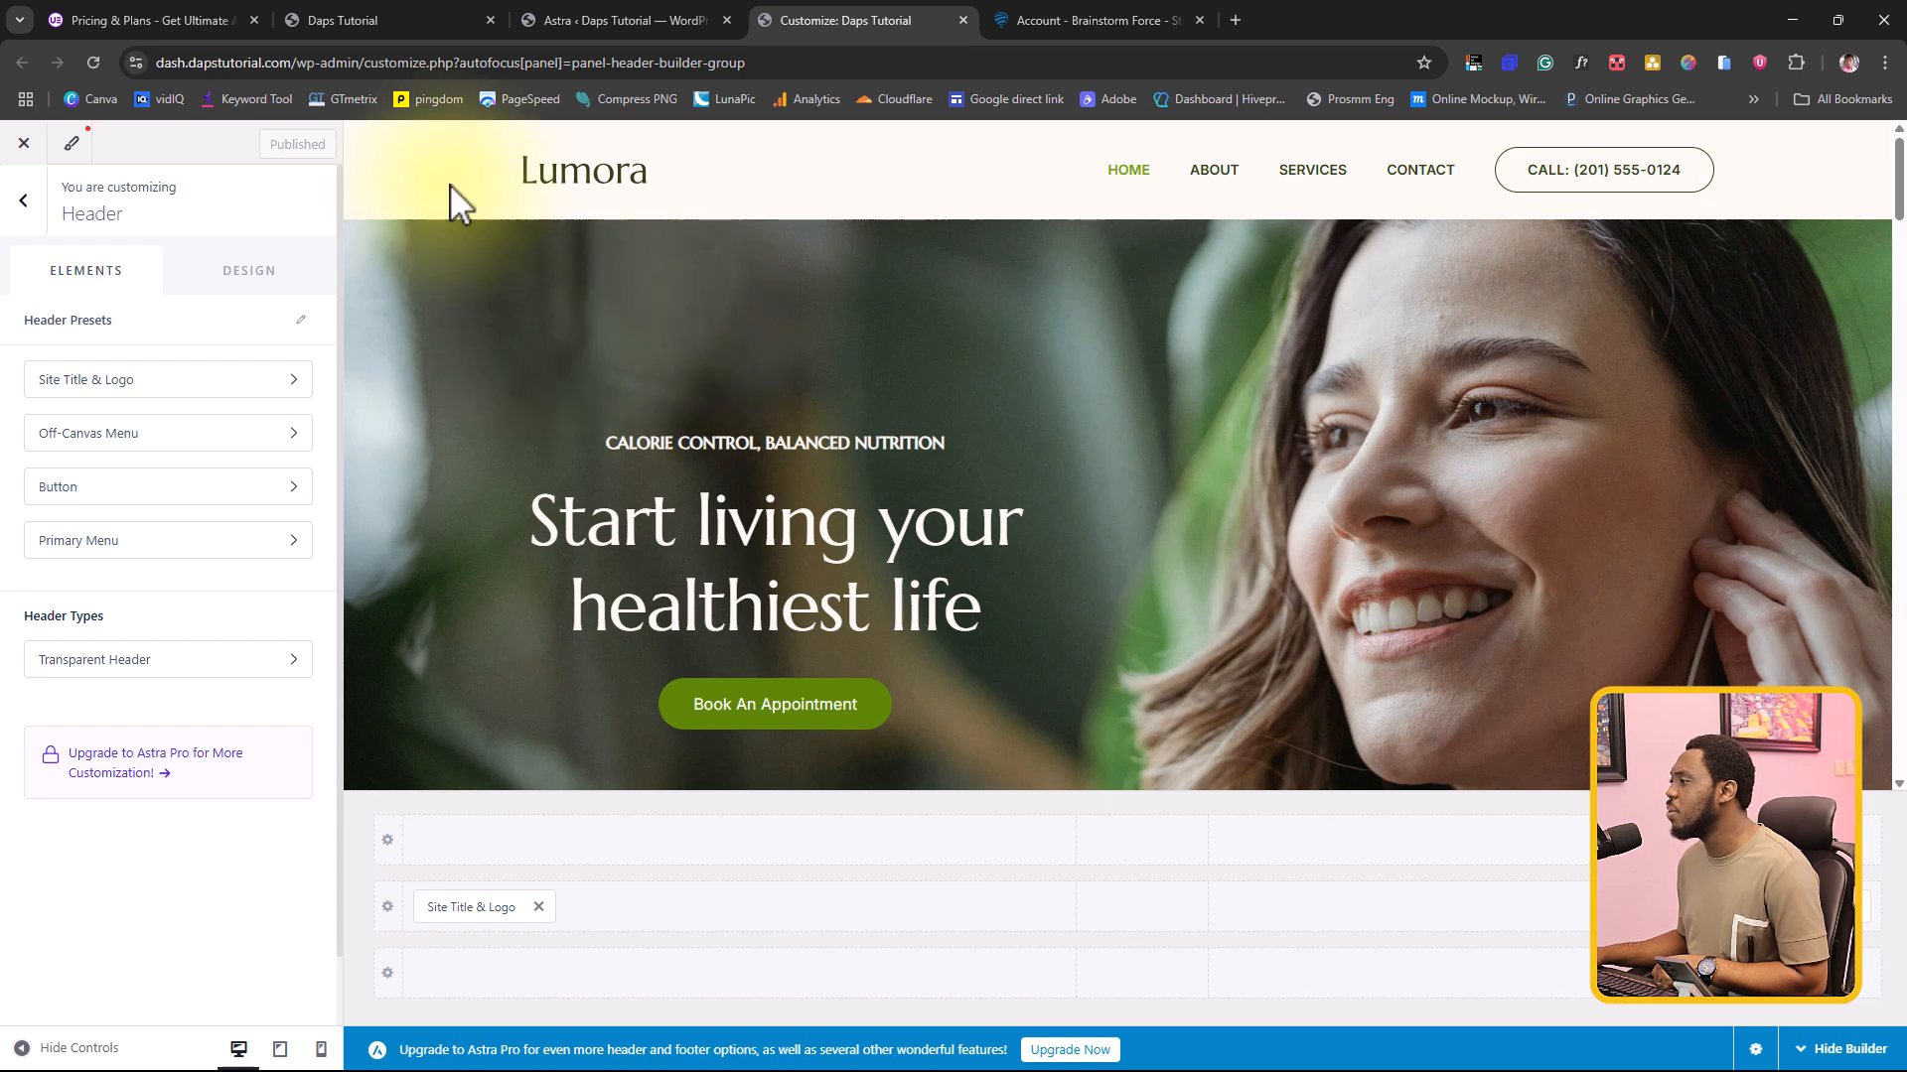
{"action": "left_click", "coordinate": [581, 177]}
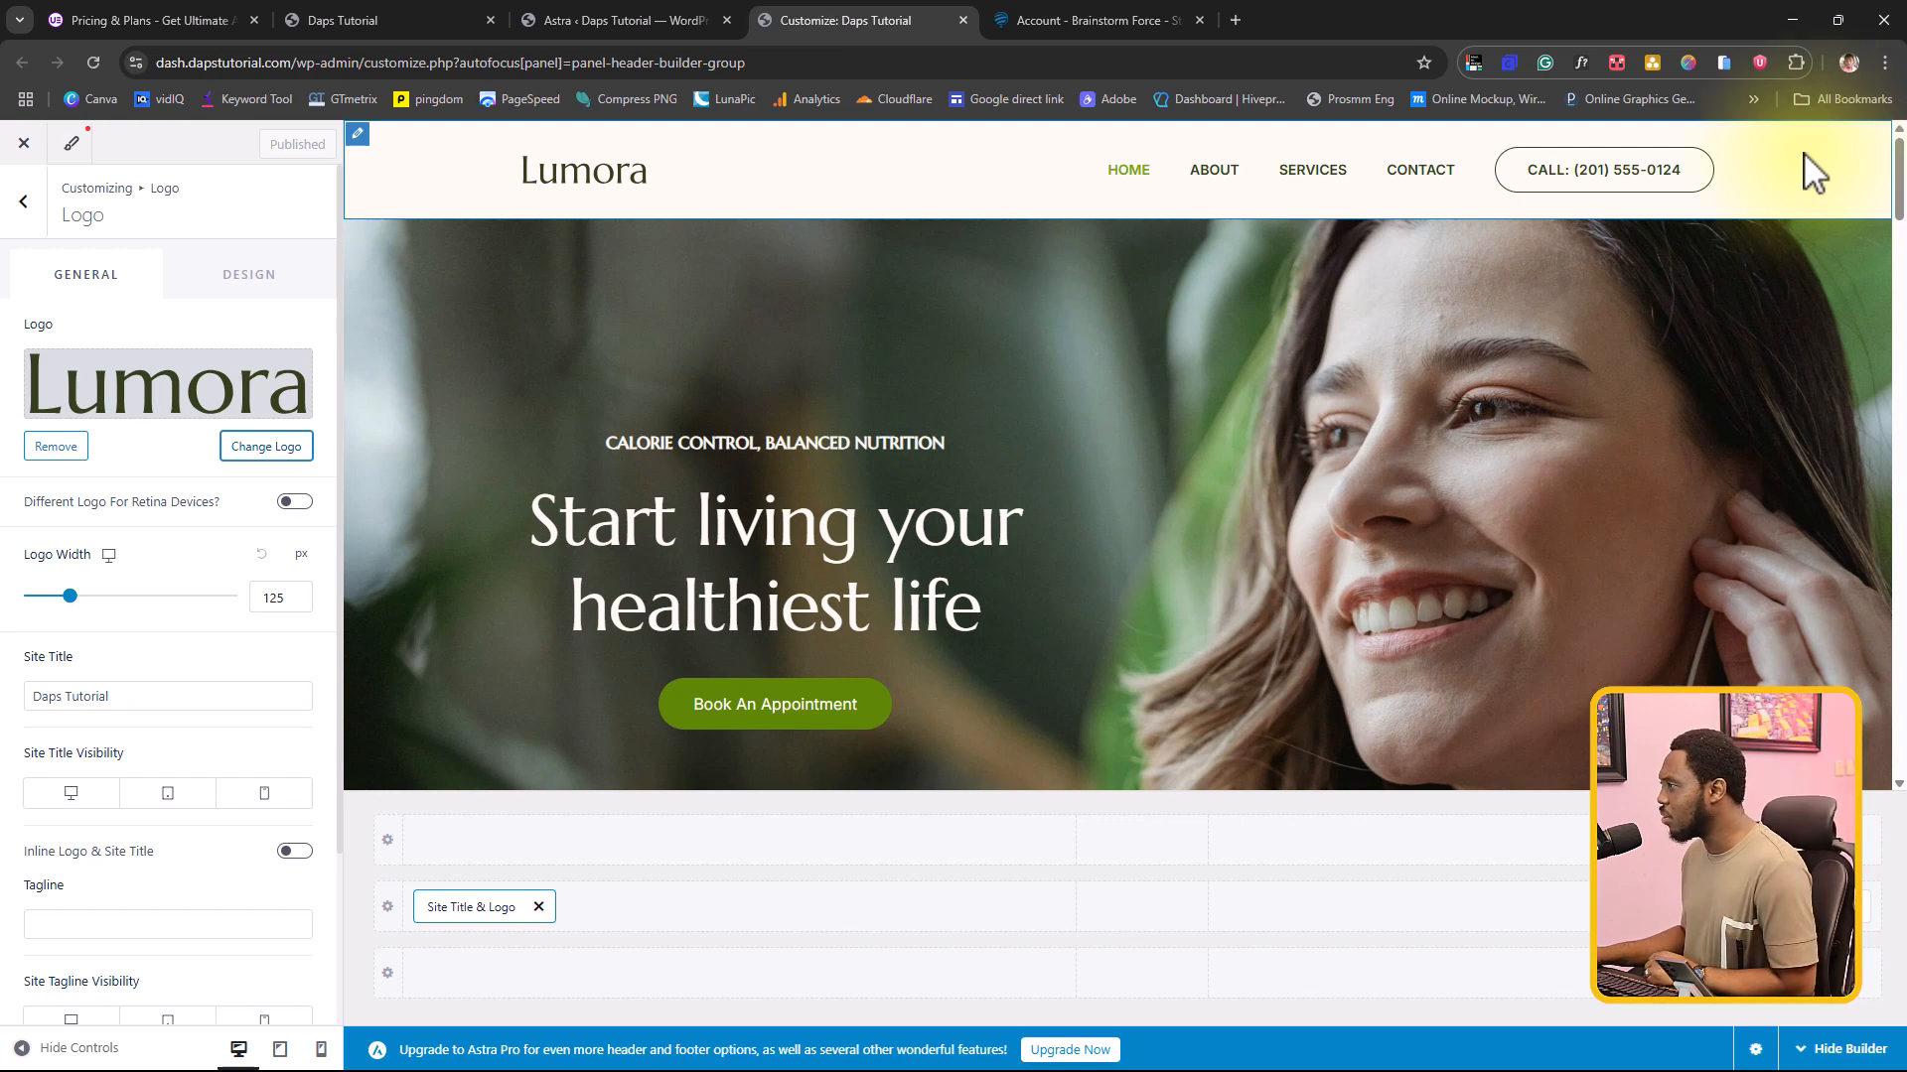
Step: Return to the WordPress admin and activate the Ultimate Addons for Elementor Lite plugin from the installed plugins
{"action": "left_click", "coordinate": [625, 20]}
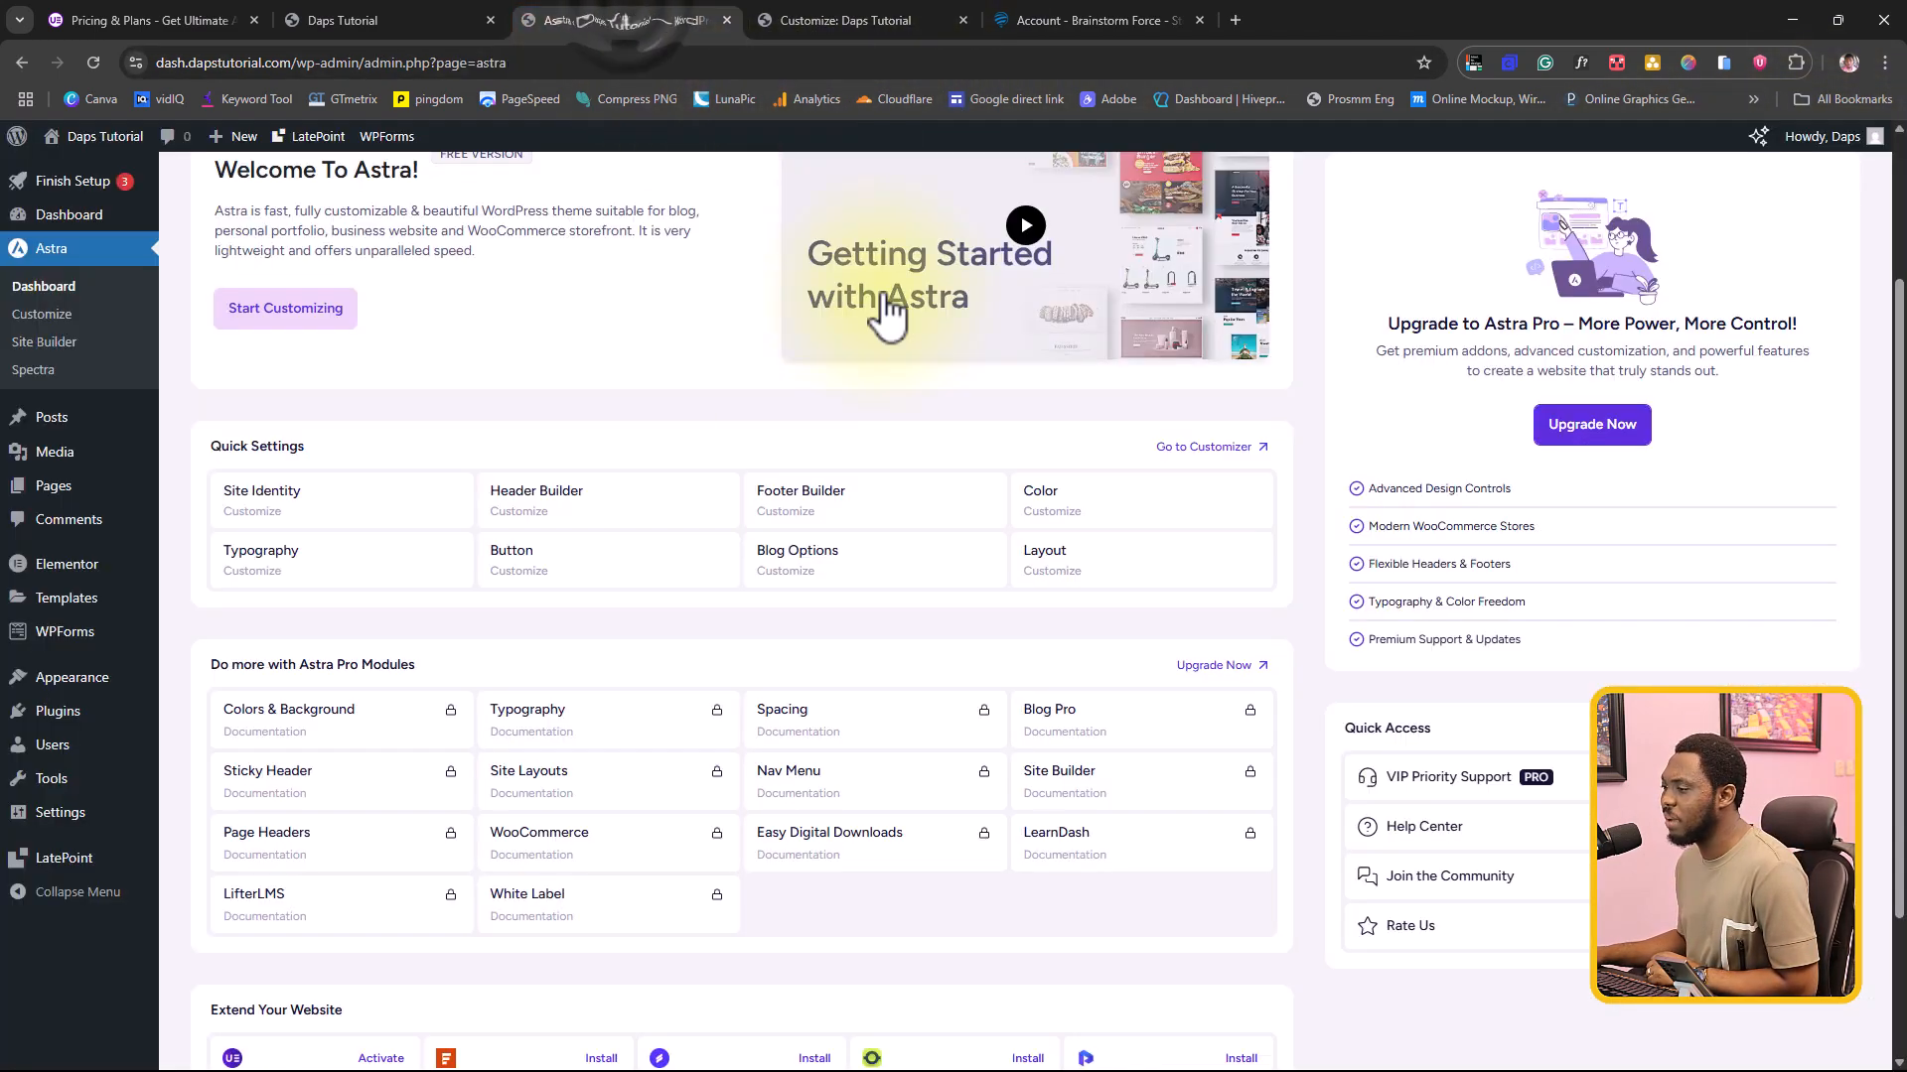
{"action": "mouse_move", "coordinate": [47, 725]}
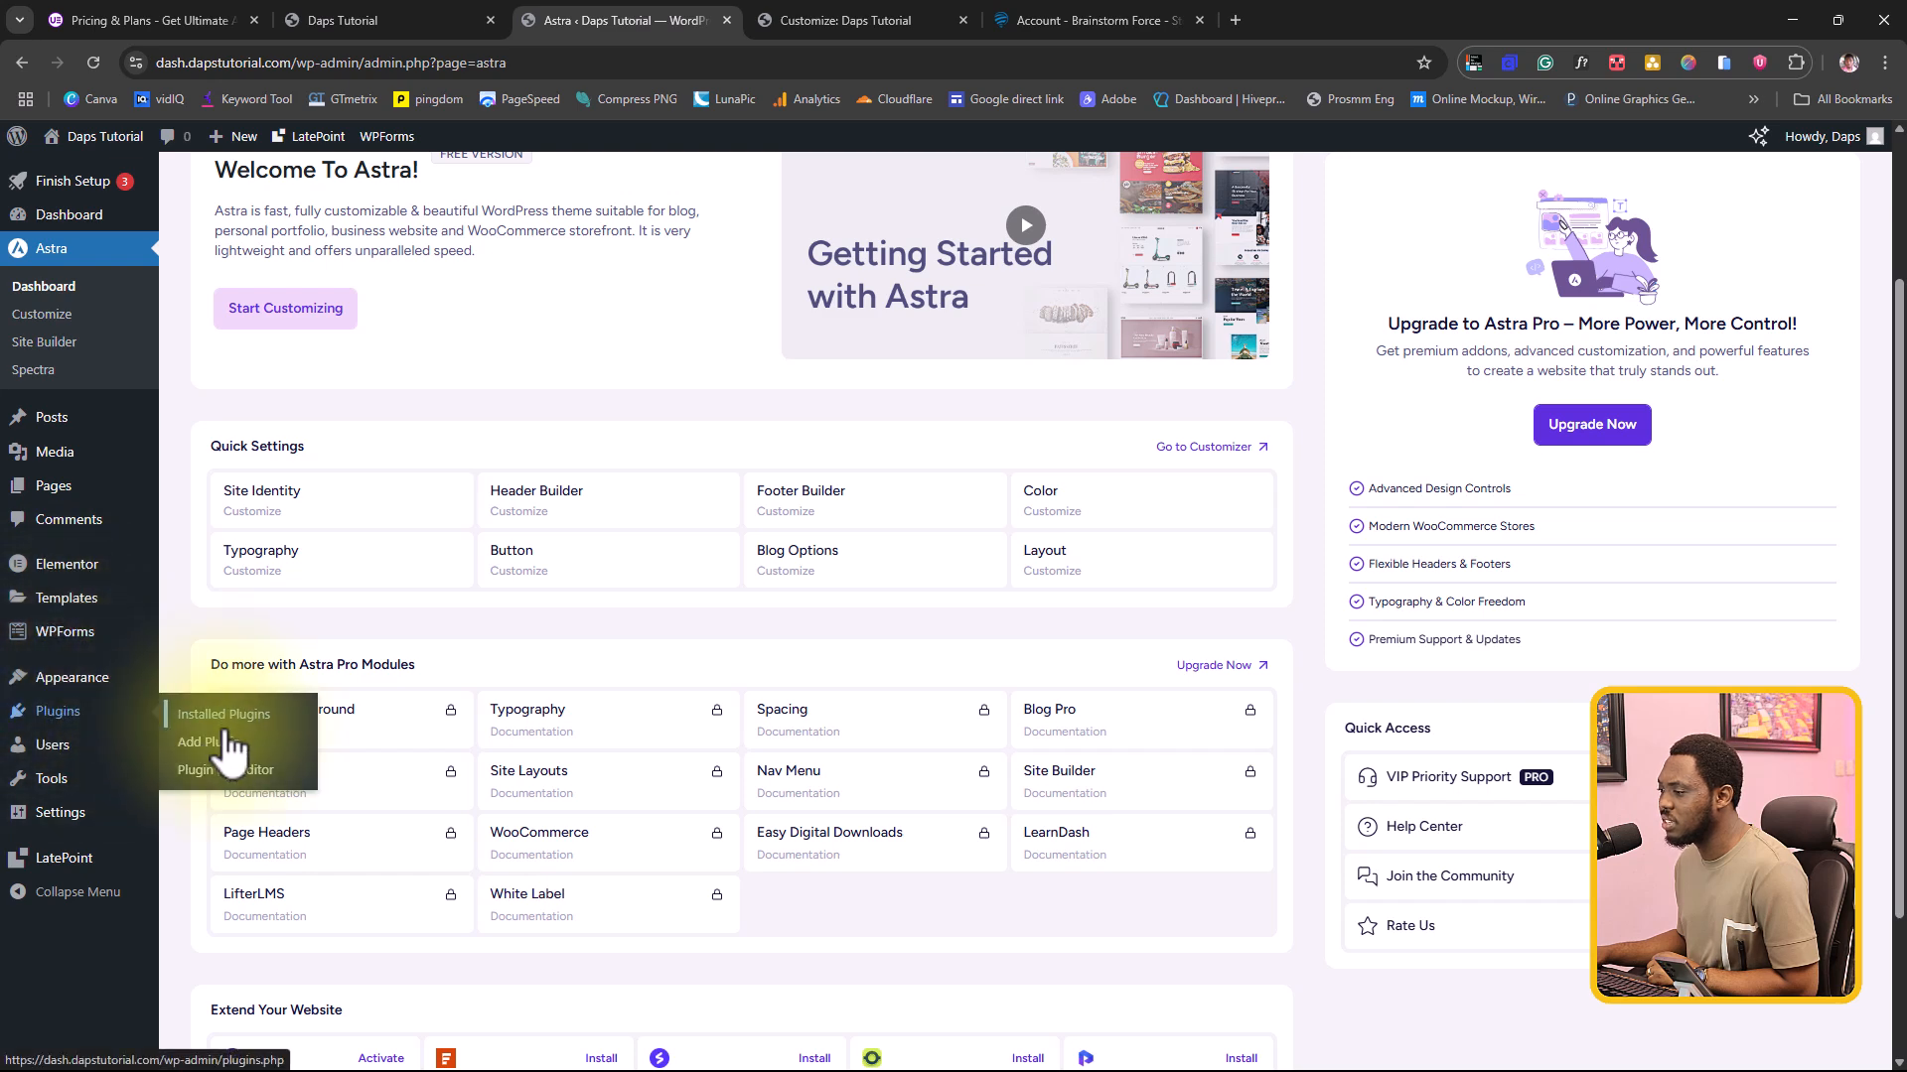
{"action": "left_click", "coordinate": [214, 719]}
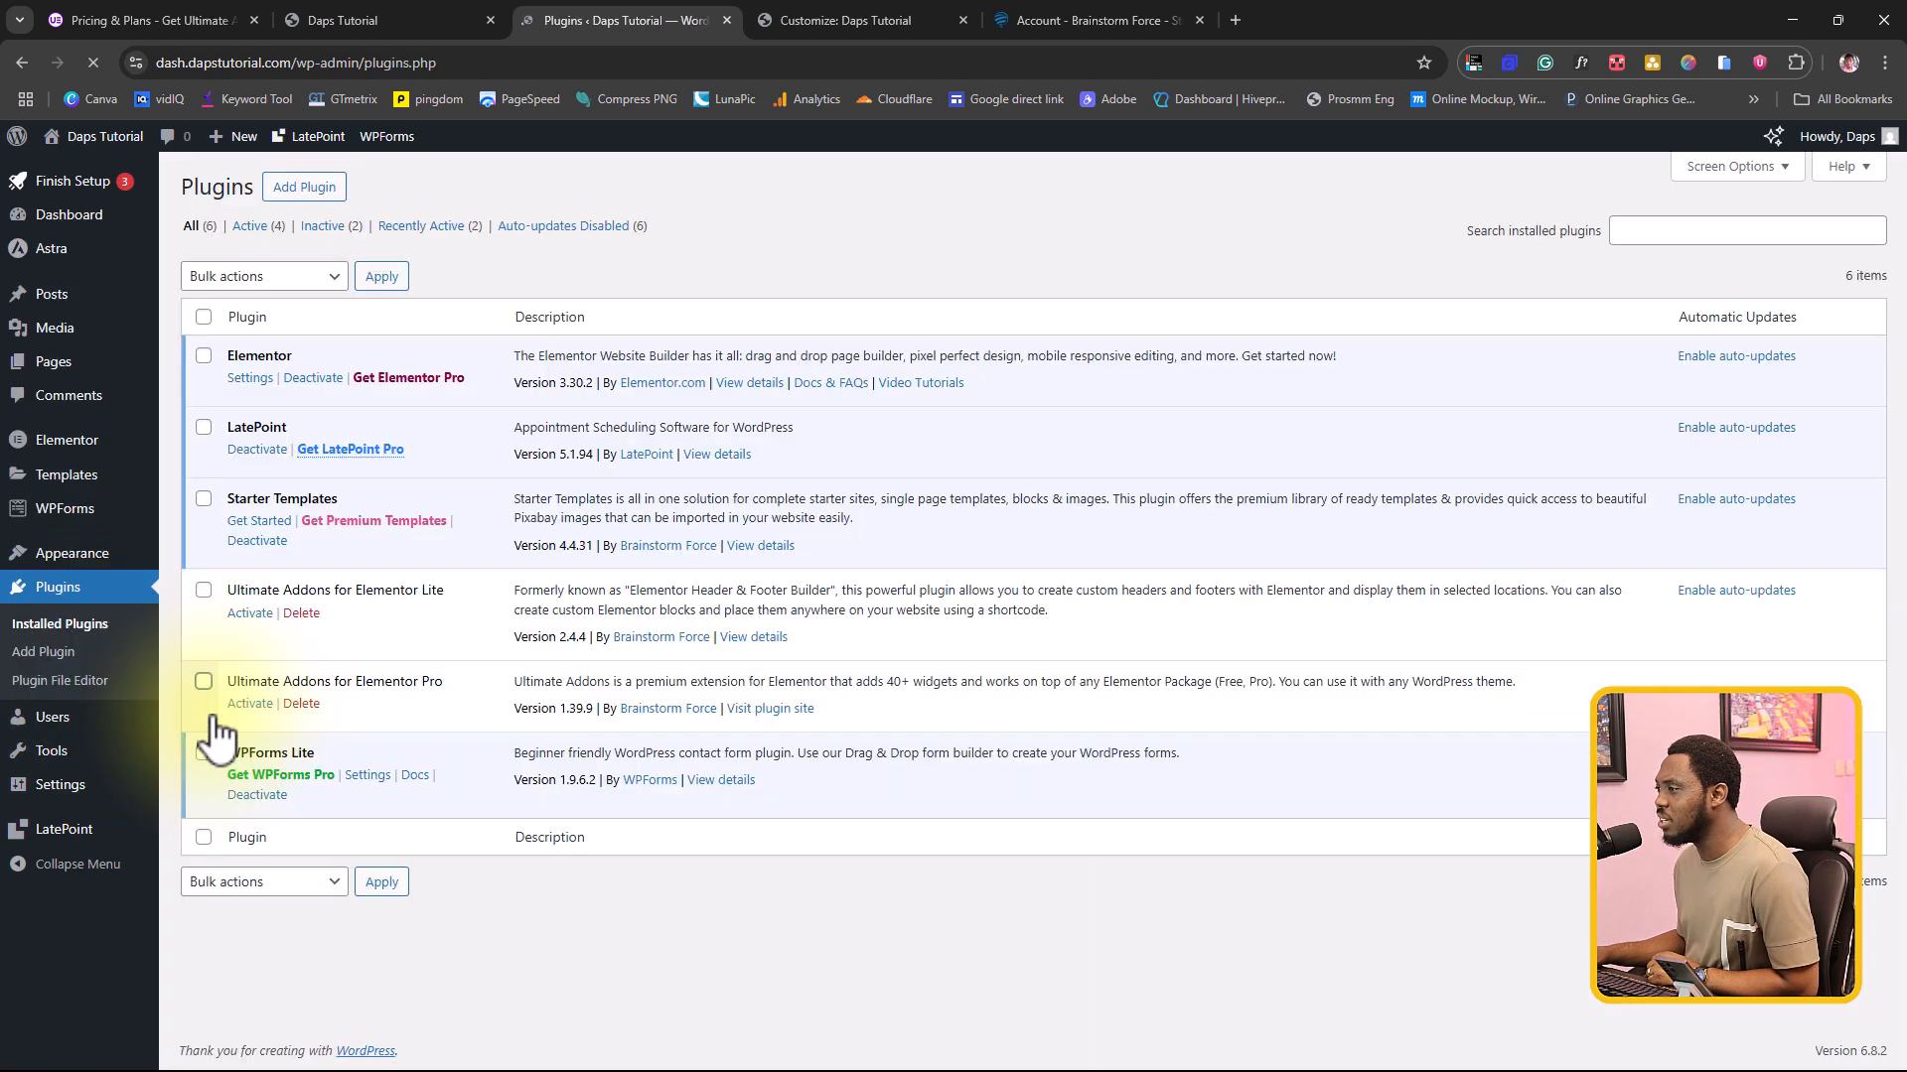
{"action": "left_click", "coordinate": [256, 615]}
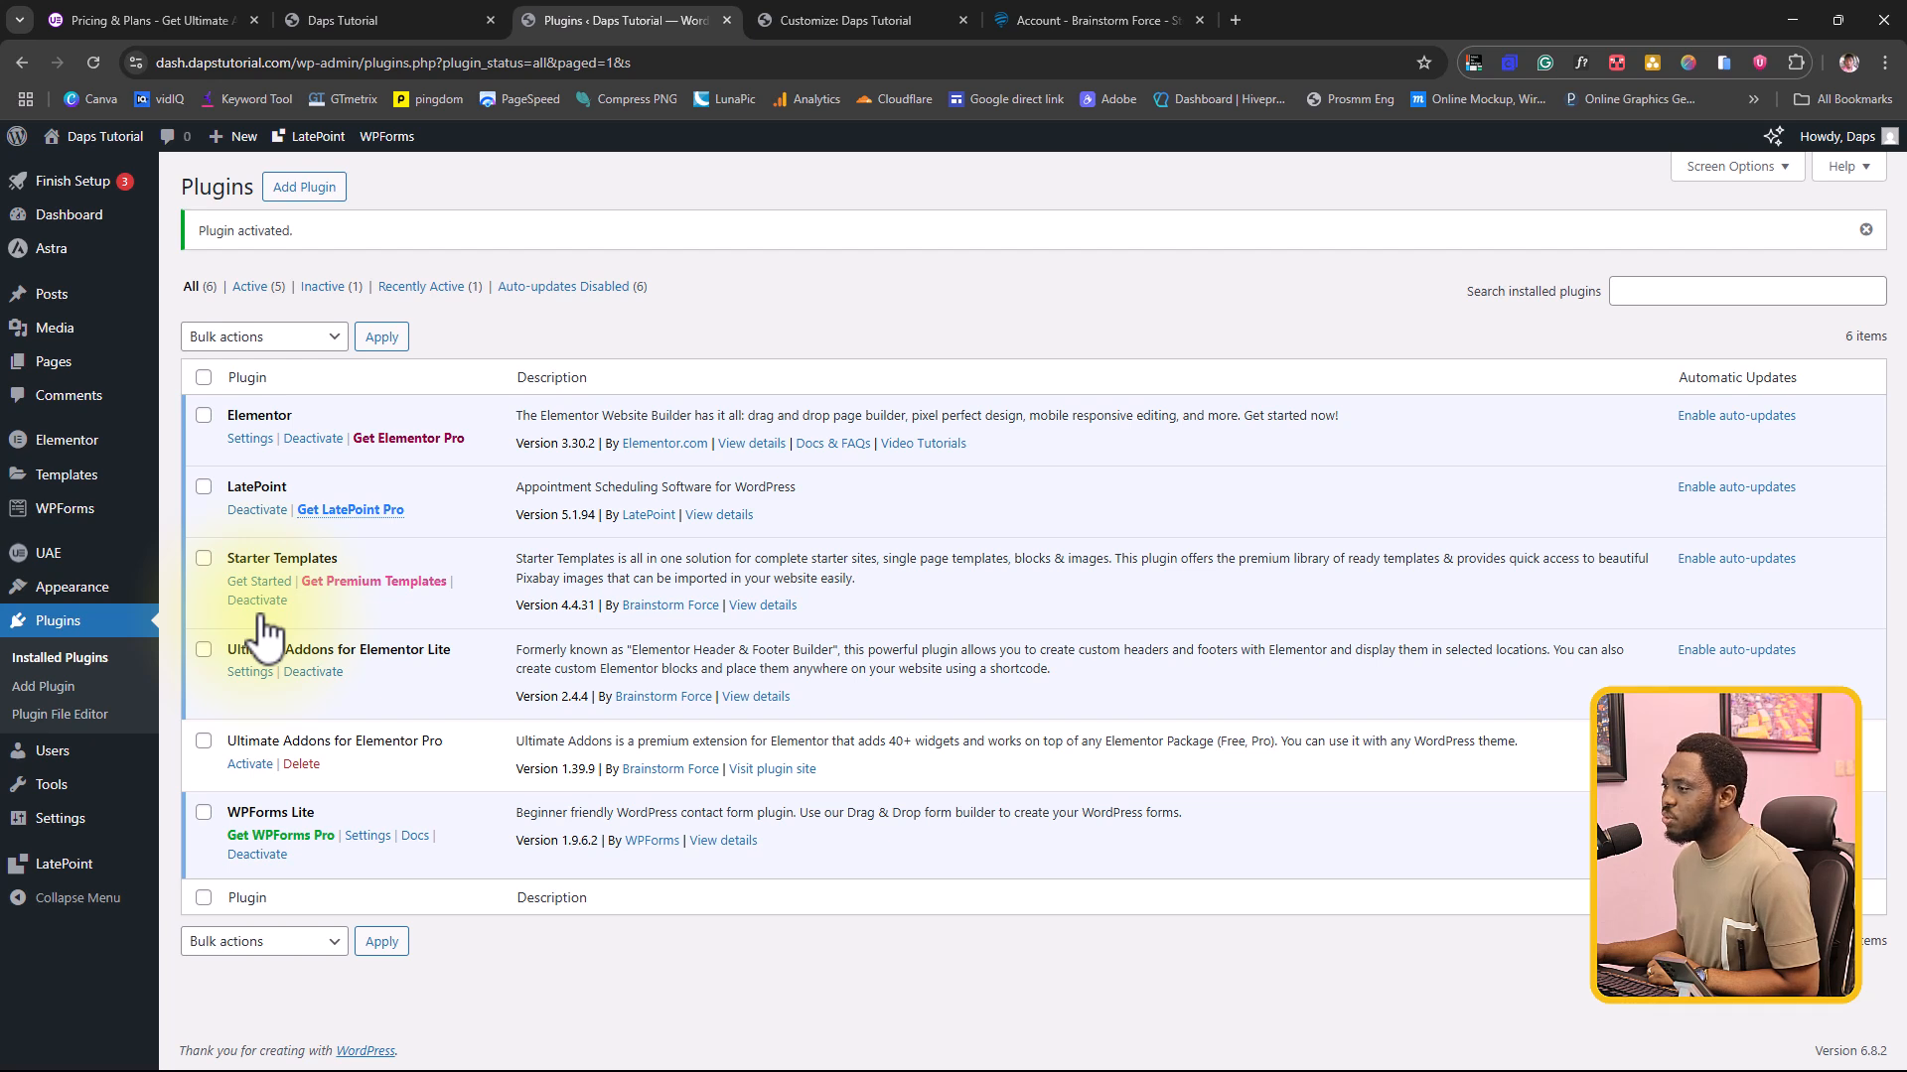
Step: Add a new template in the UAE Header & Footer builder and title it "Header"
{"action": "mouse_move", "coordinate": [45, 569]}
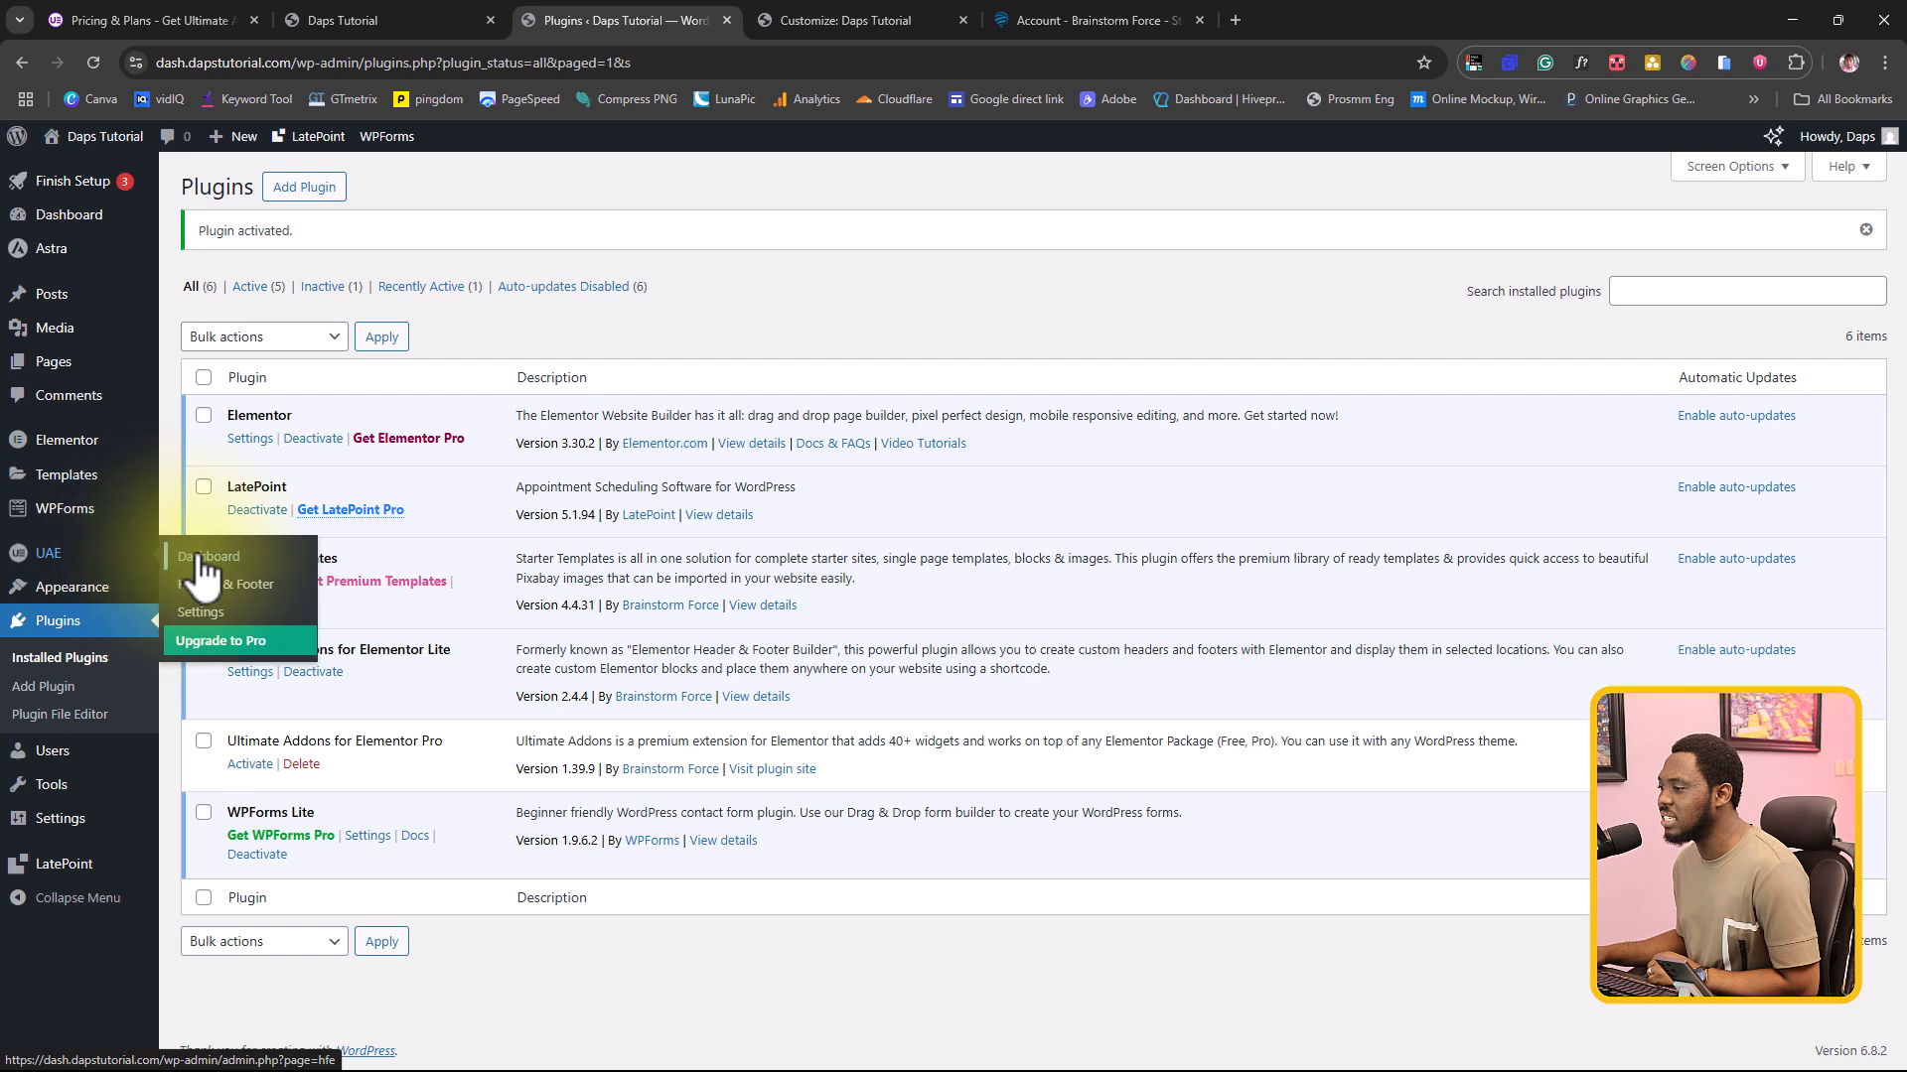
{"action": "left_click", "coordinate": [234, 588]}
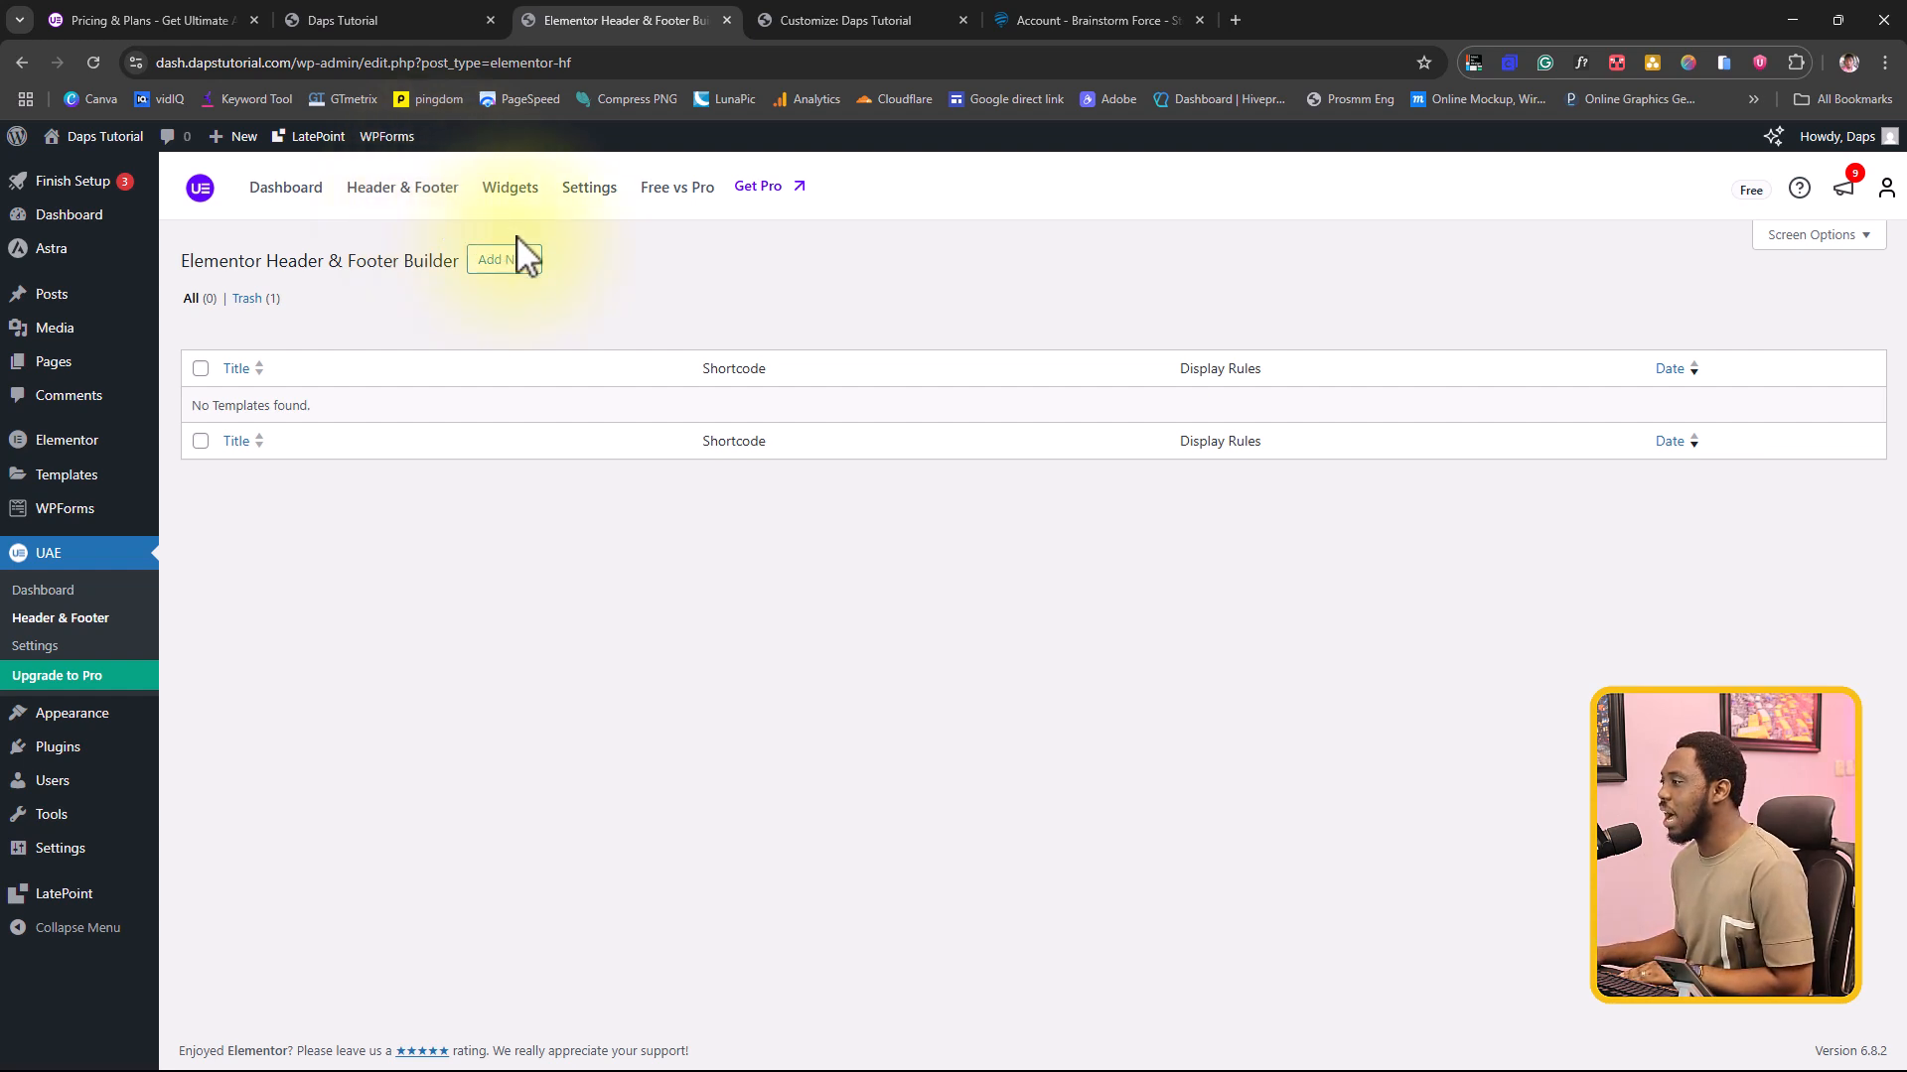
{"action": "left_click", "coordinate": [516, 263]}
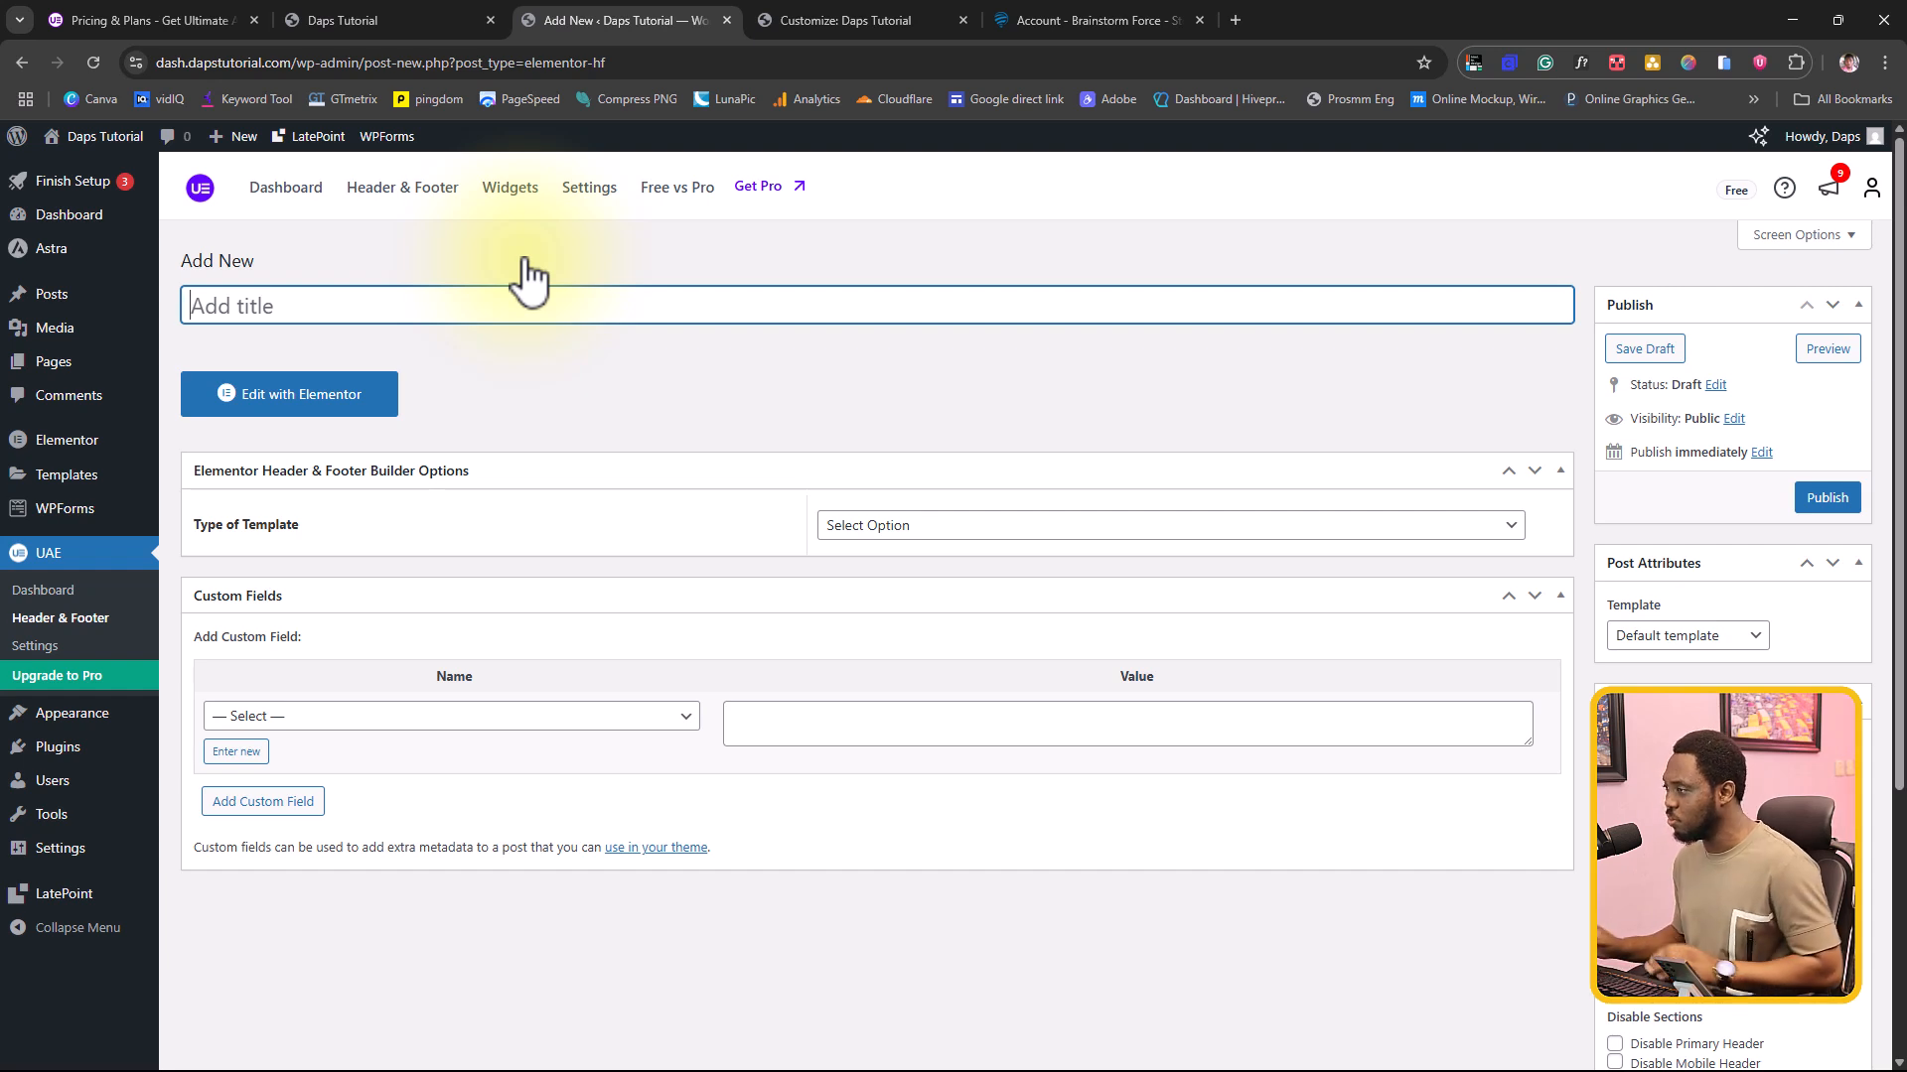
{"action": "type", "text": "Header"}
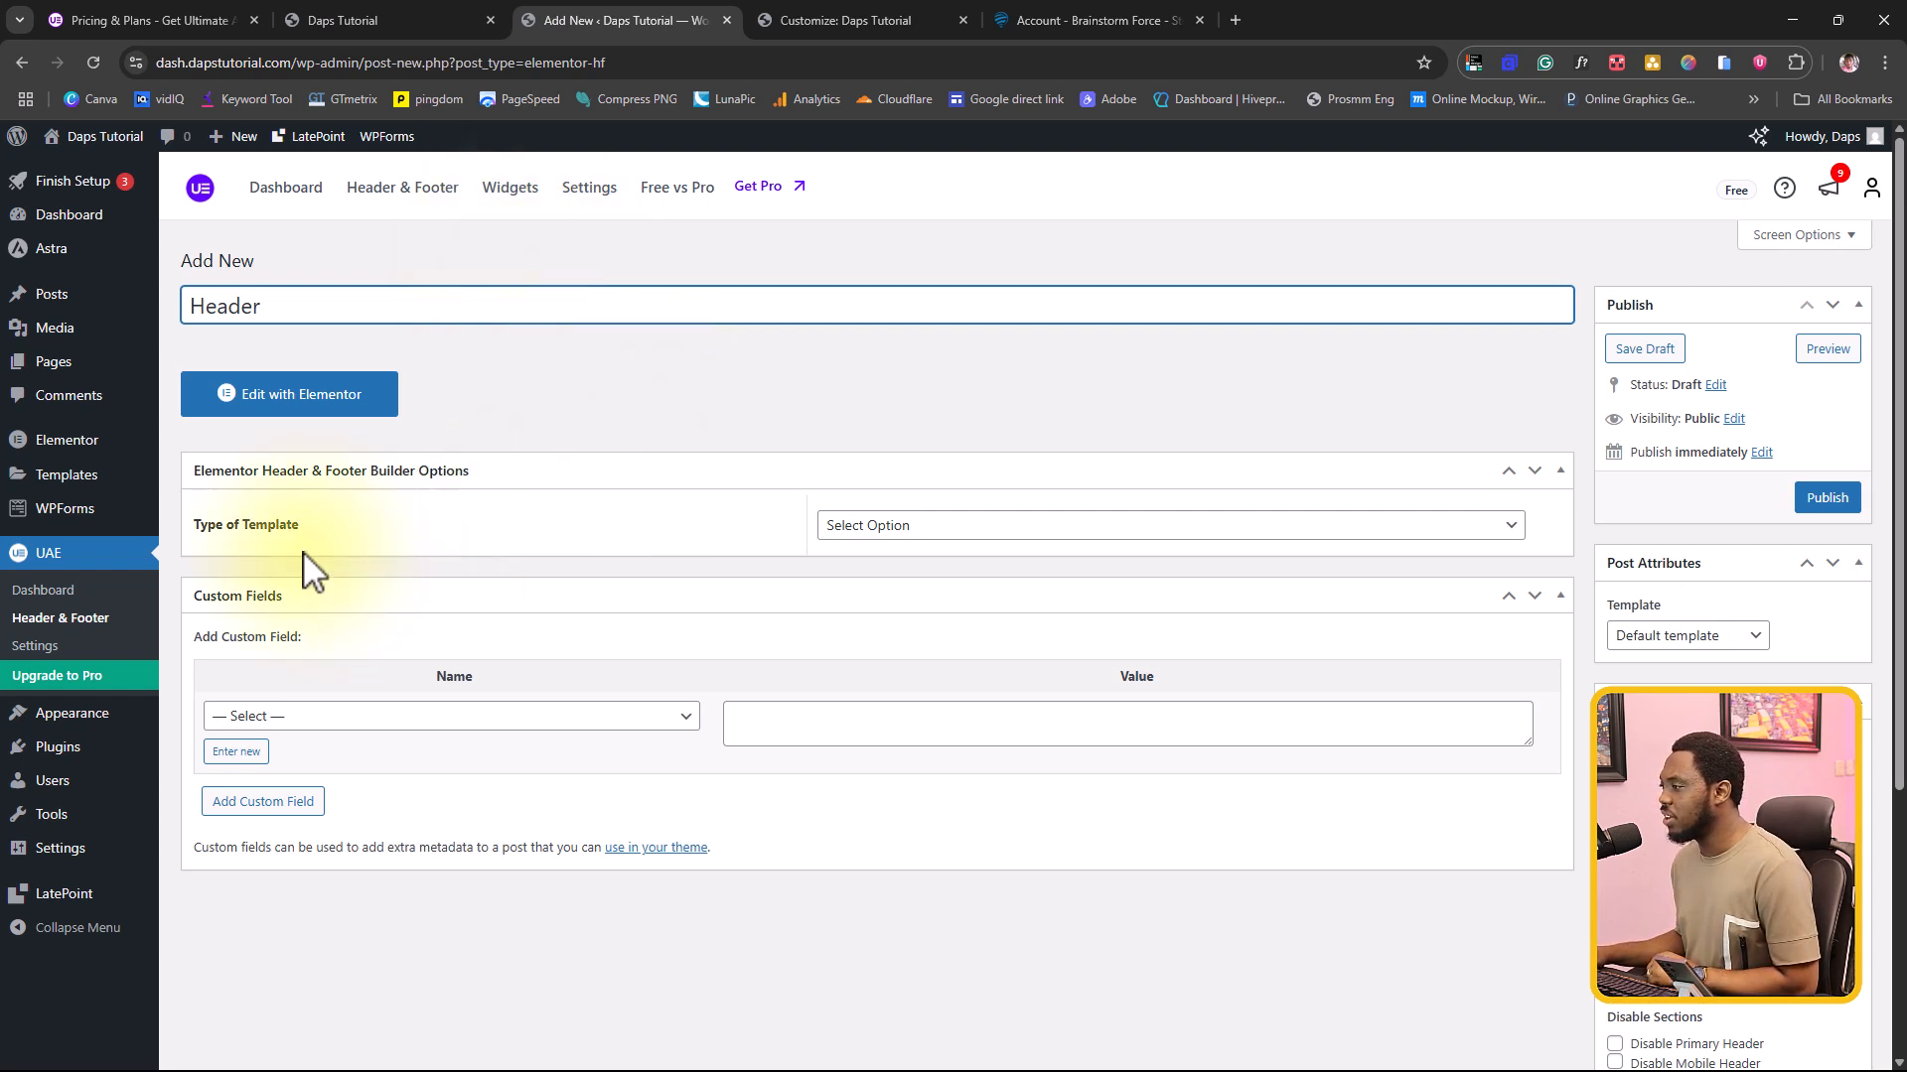
Step: Set the template type to Header and its display location to Entire Website
{"action": "left_click", "coordinate": [956, 529]}
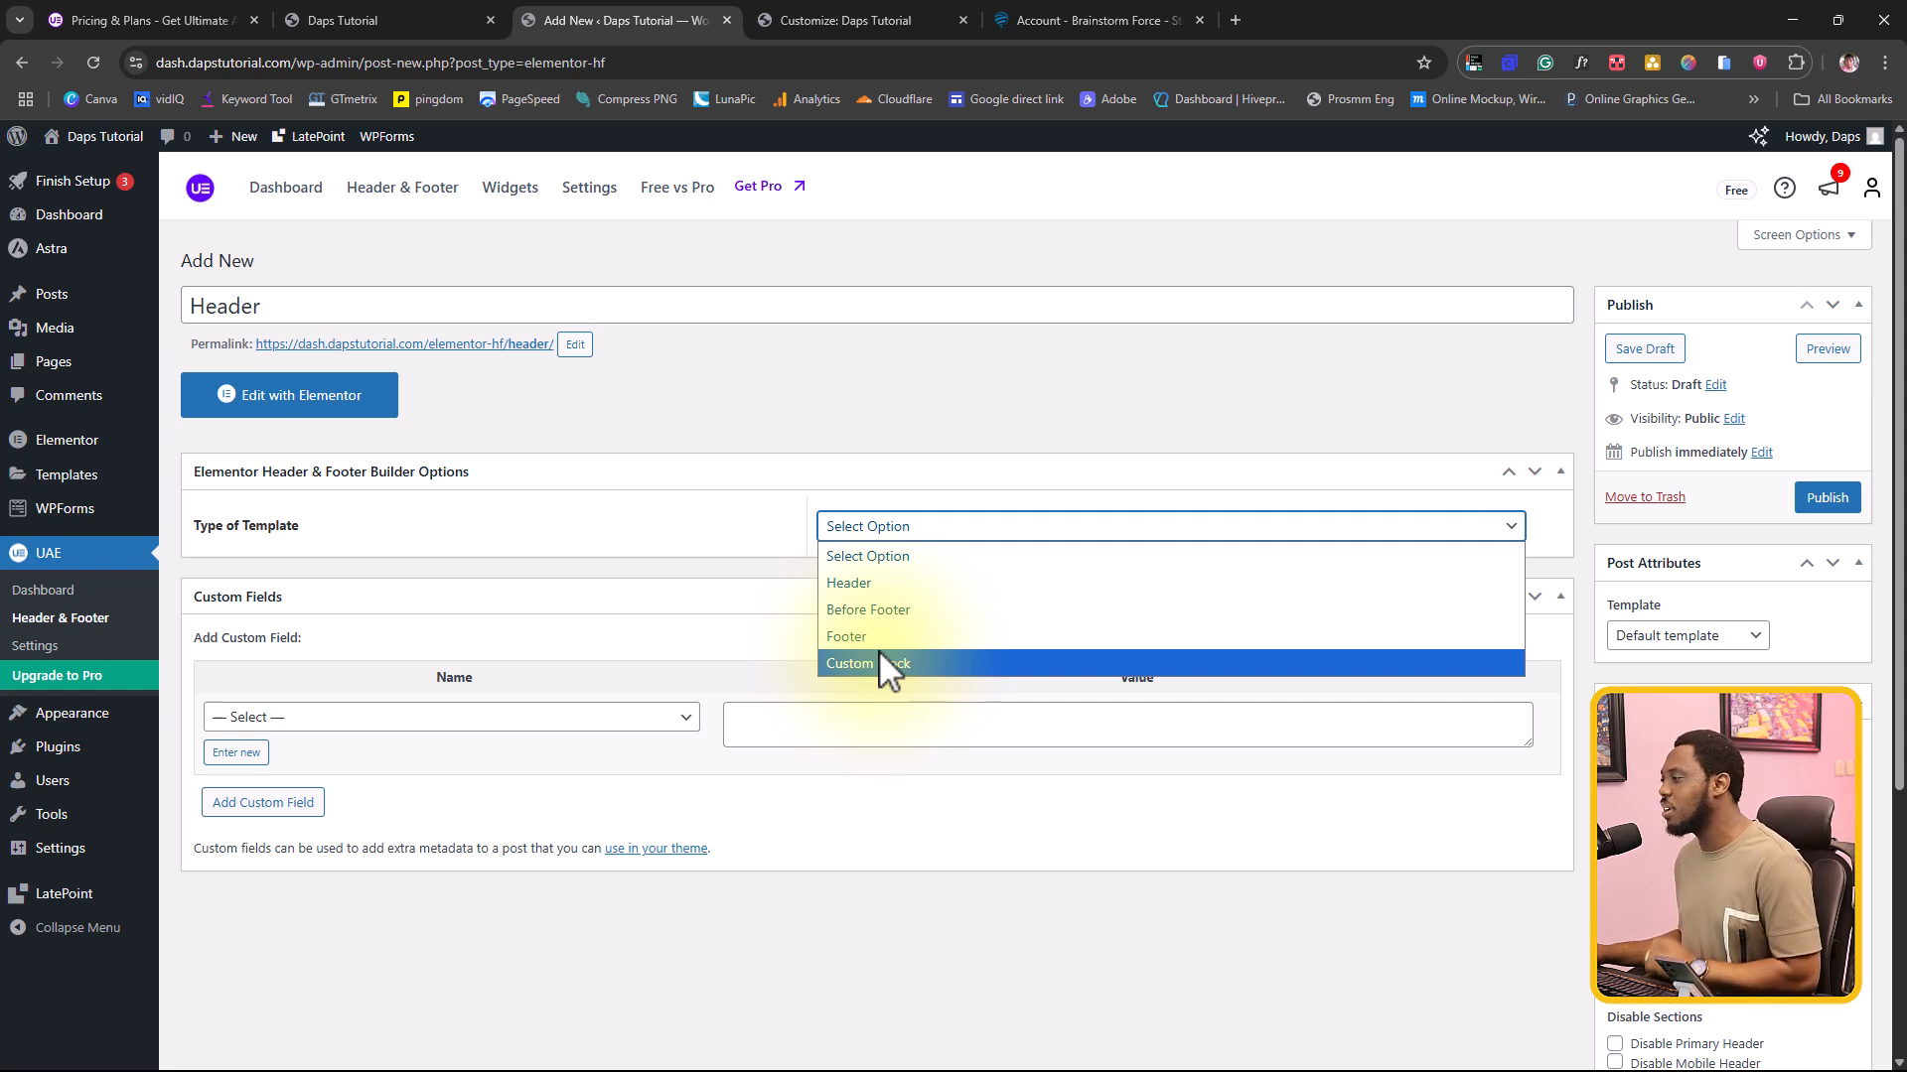
{"action": "left_click", "coordinate": [887, 584]}
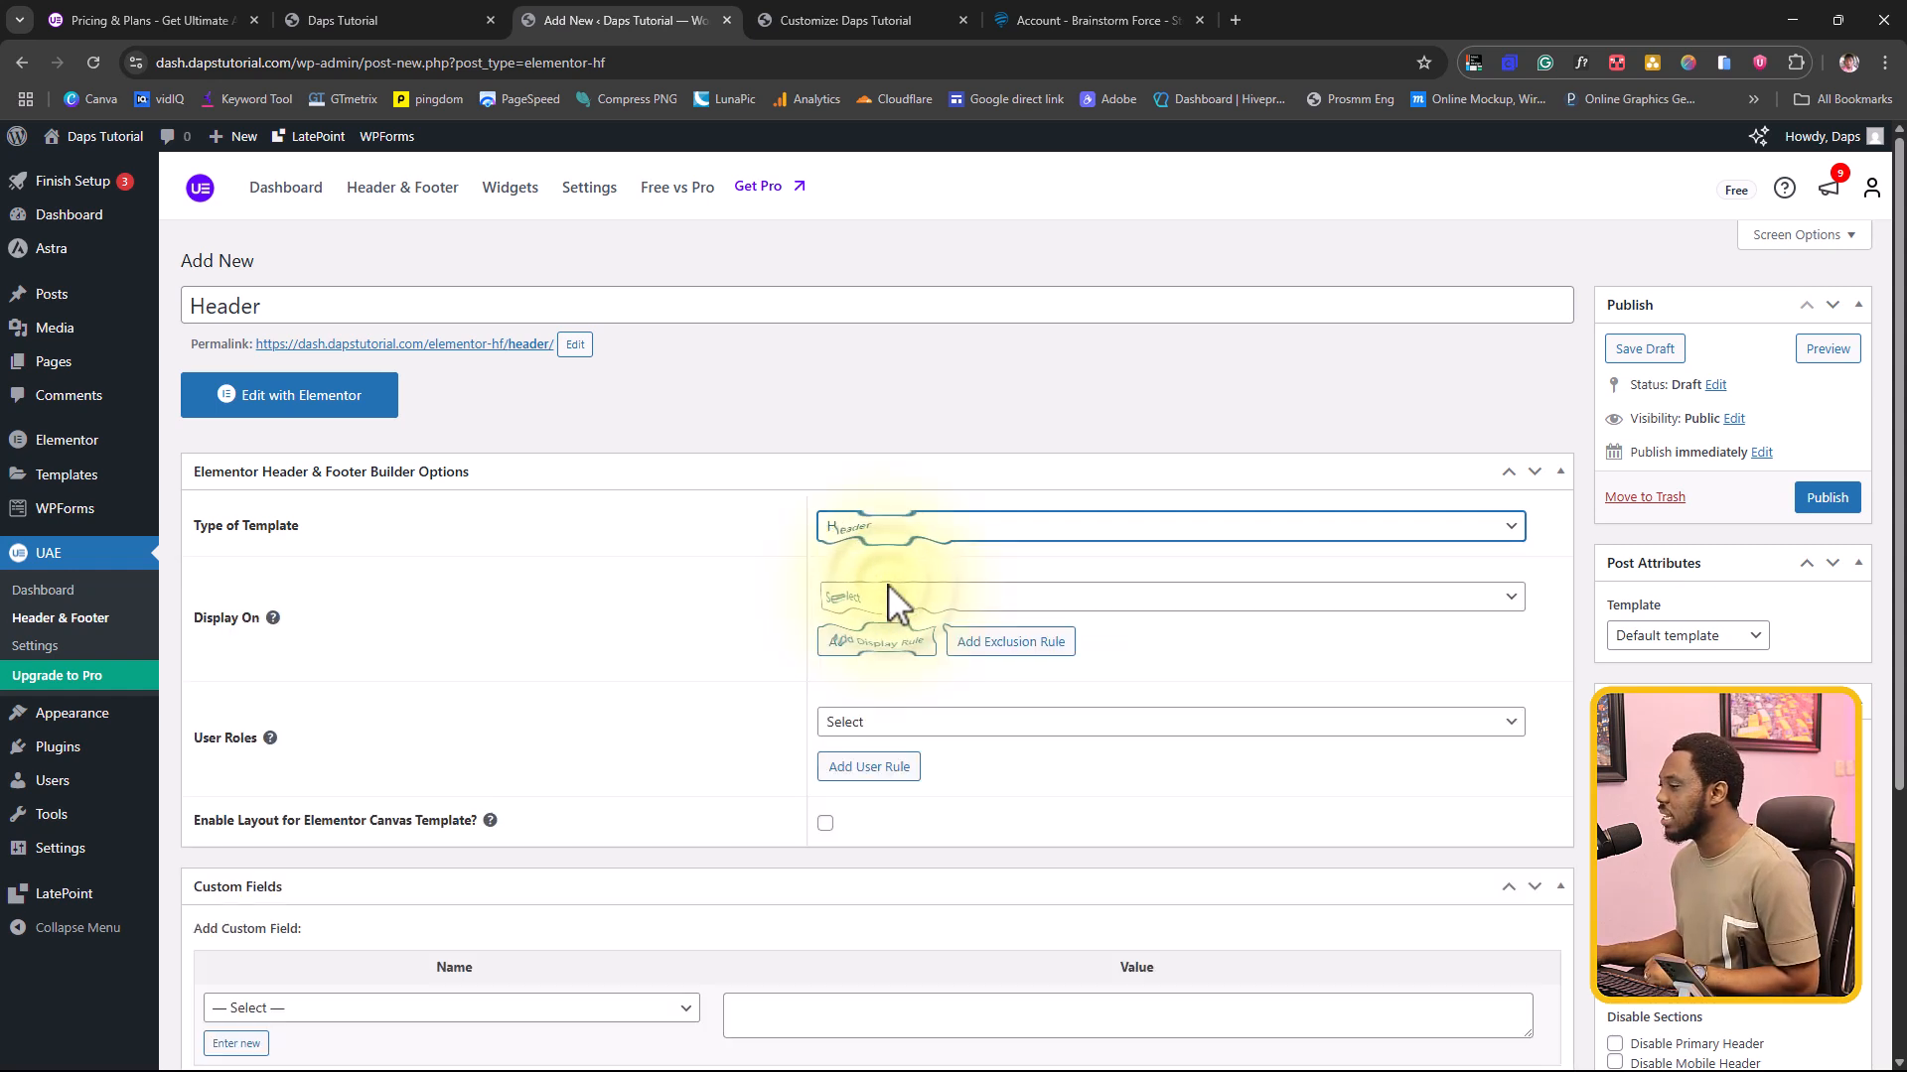
{"action": "left_click", "coordinate": [912, 598]}
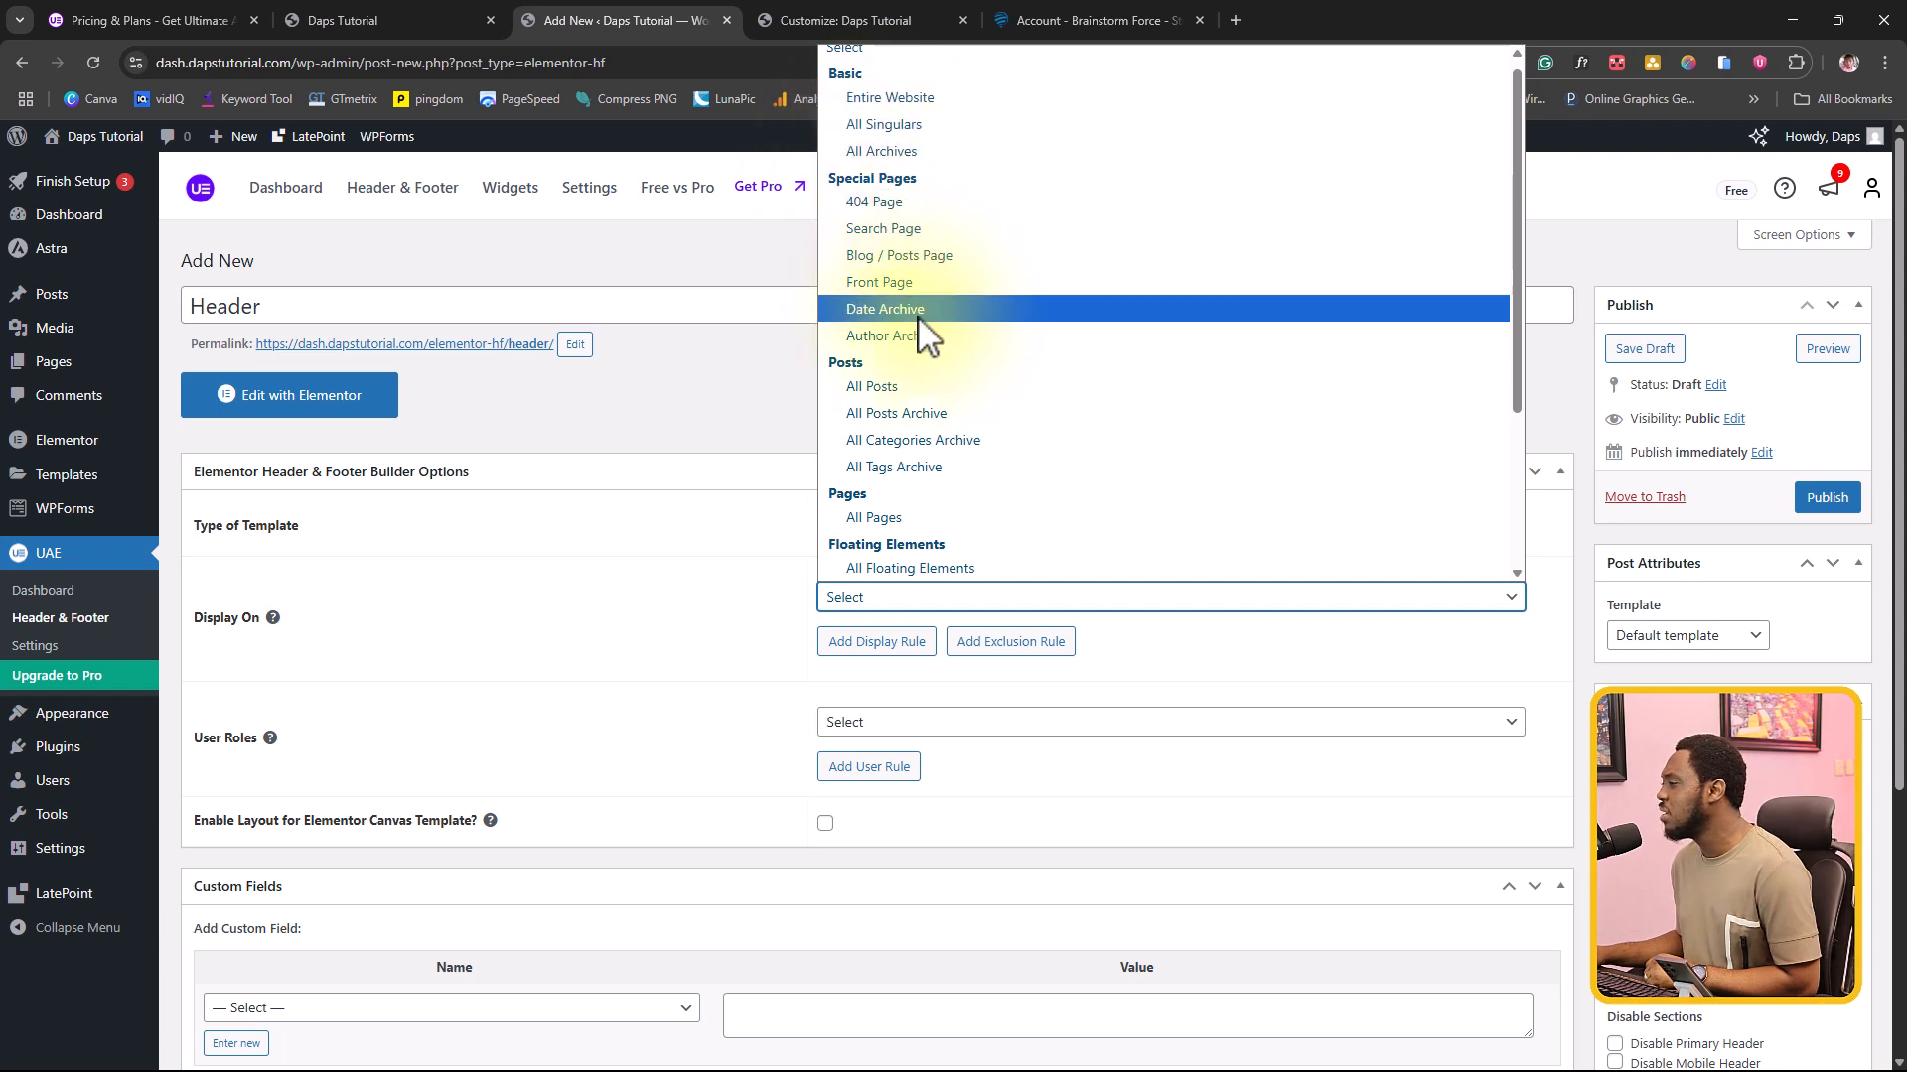
{"action": "scroll", "coordinate": [923, 378], "scroll_direction": "down", "scroll_amount": 2}
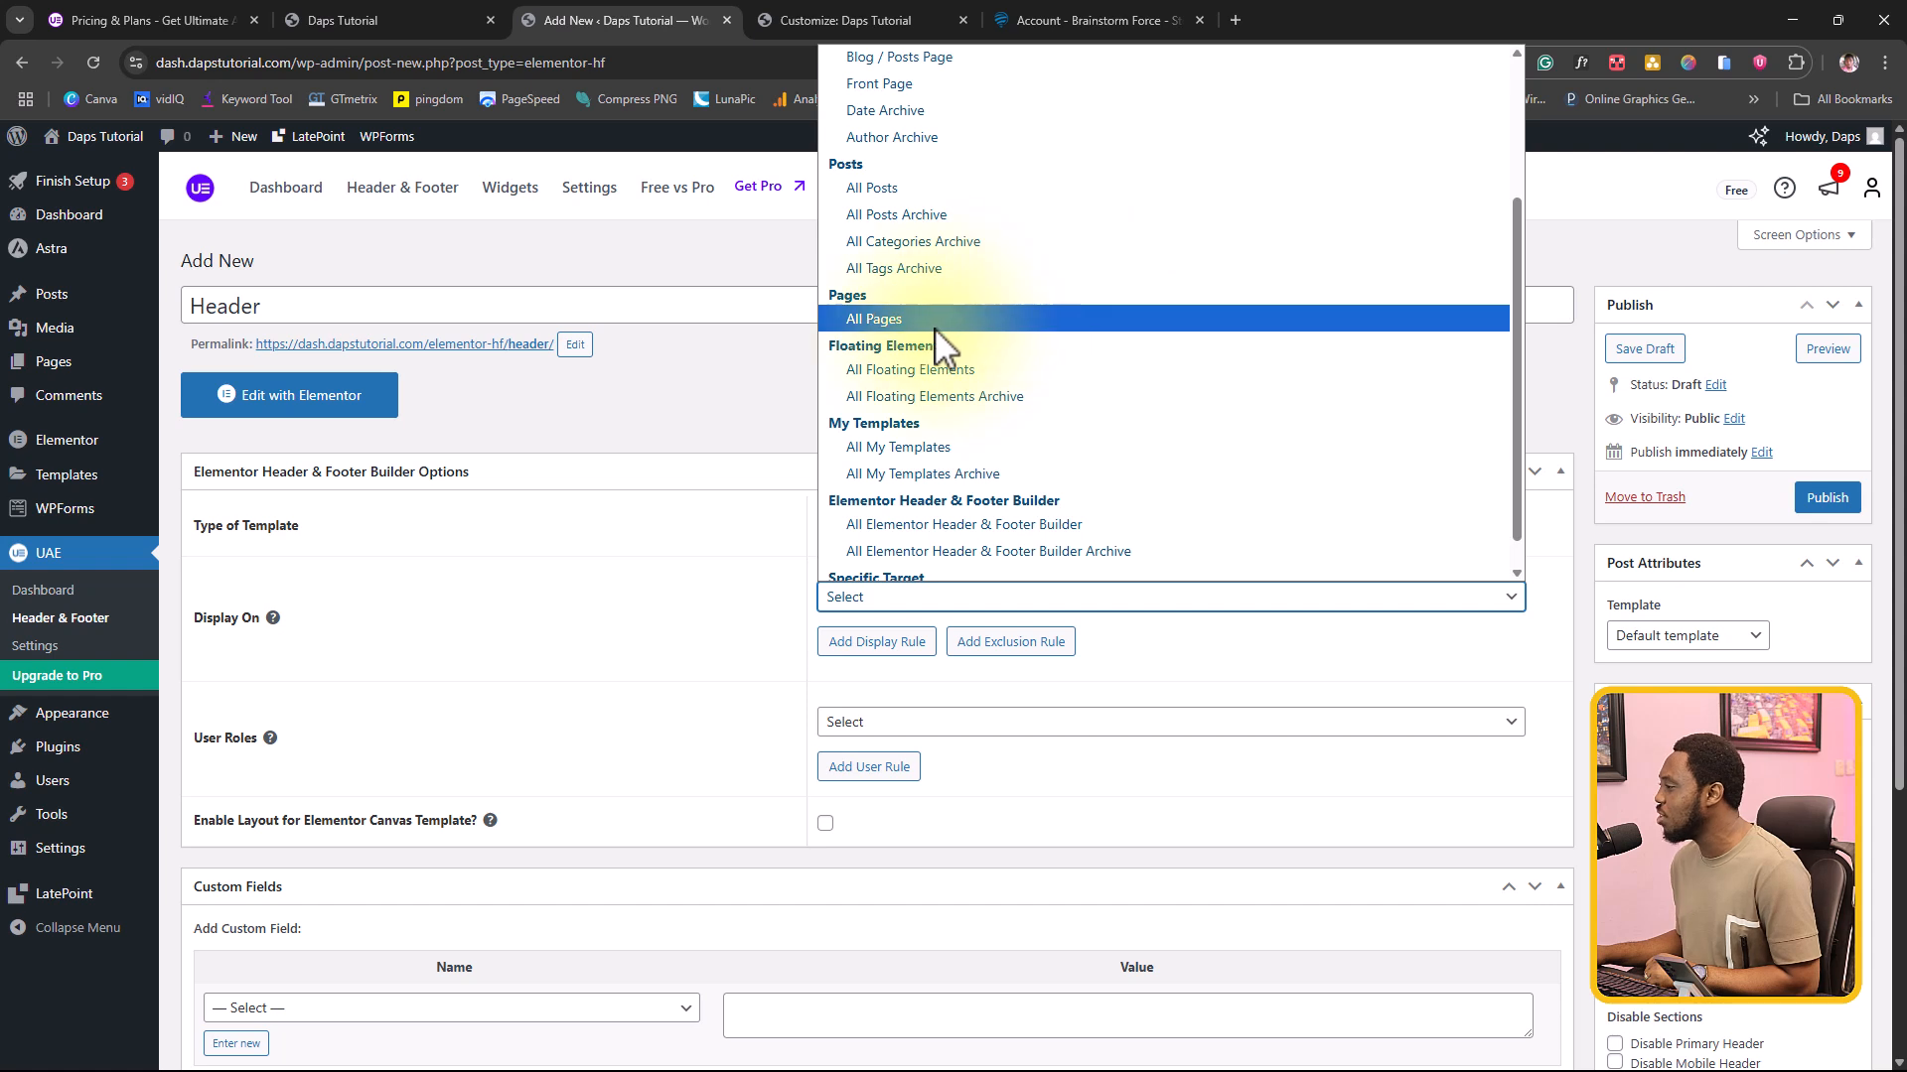
{"action": "scroll", "coordinate": [999, 360], "scroll_direction": "down", "scroll_amount": 1}
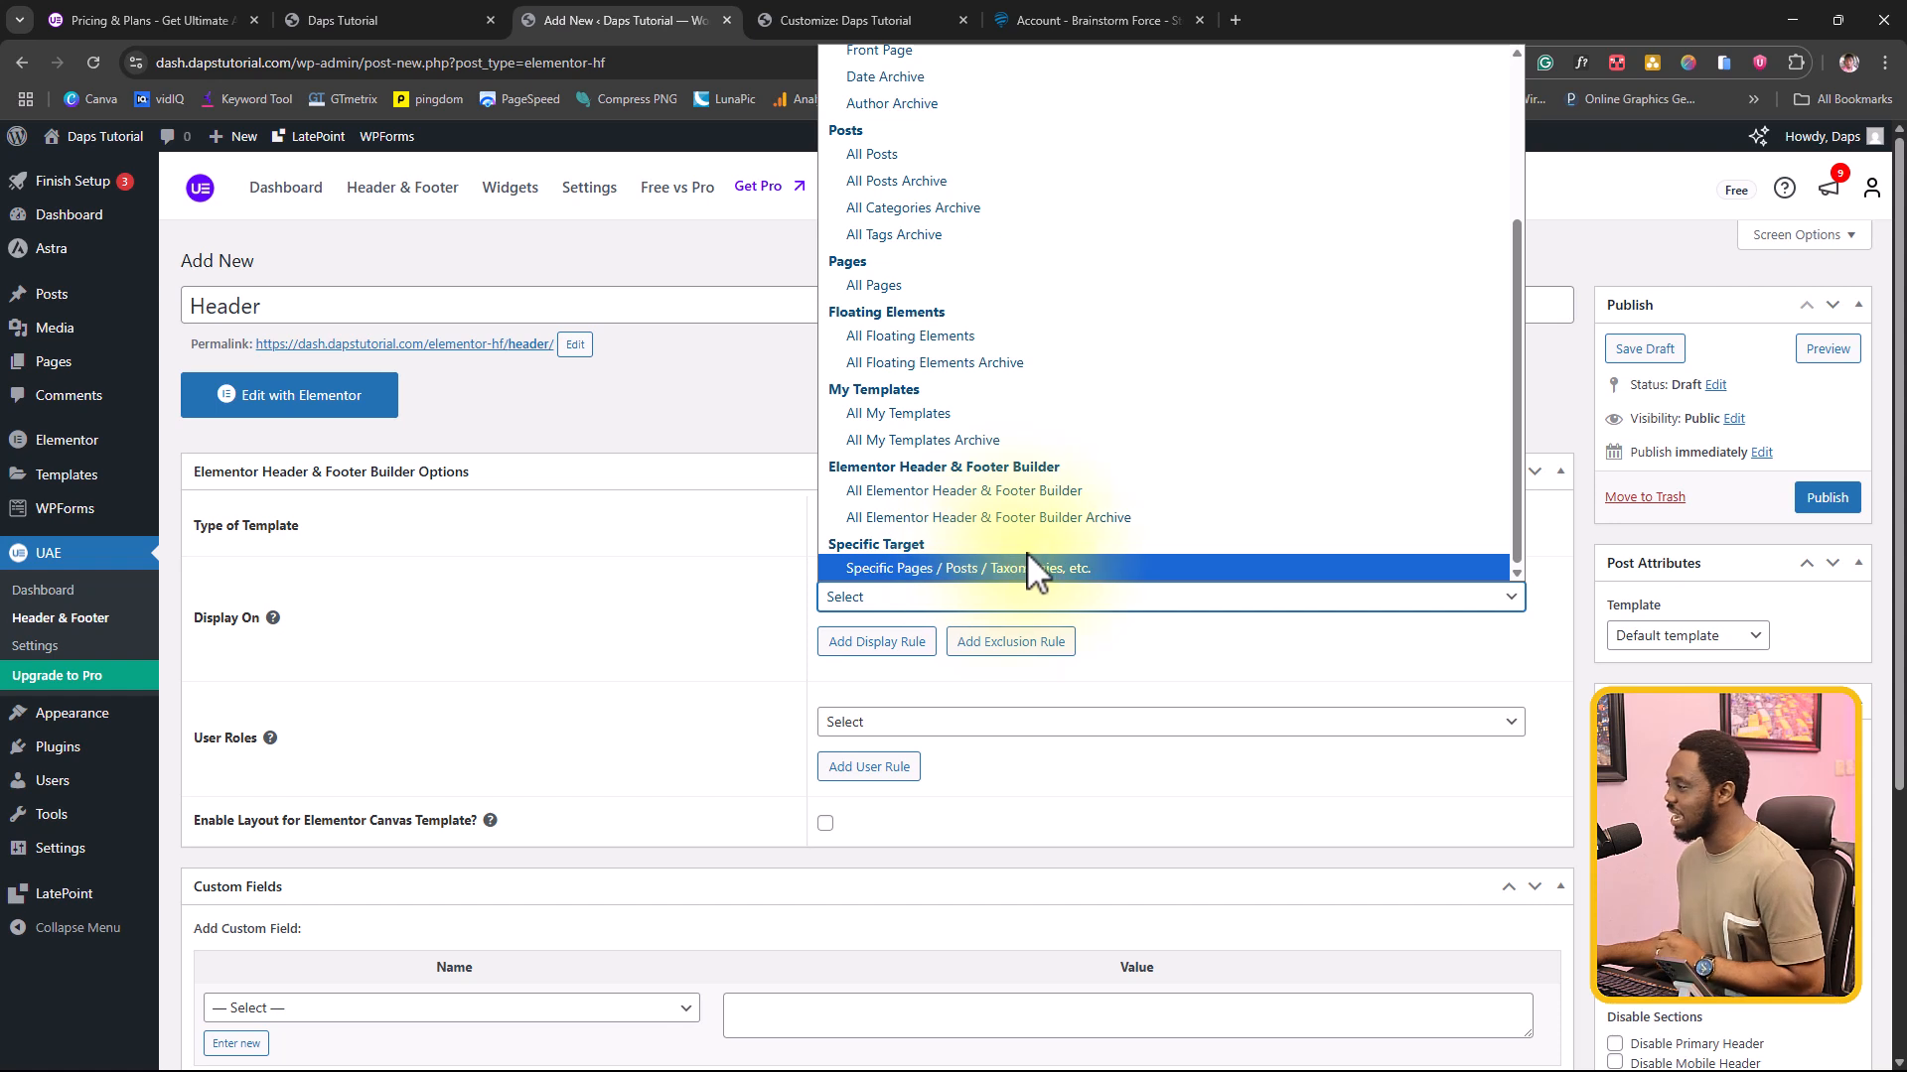
{"action": "scroll", "coordinate": [953, 313], "scroll_direction": "up", "scroll_amount": 3}
{"action": "left_click", "coordinate": [904, 107]}
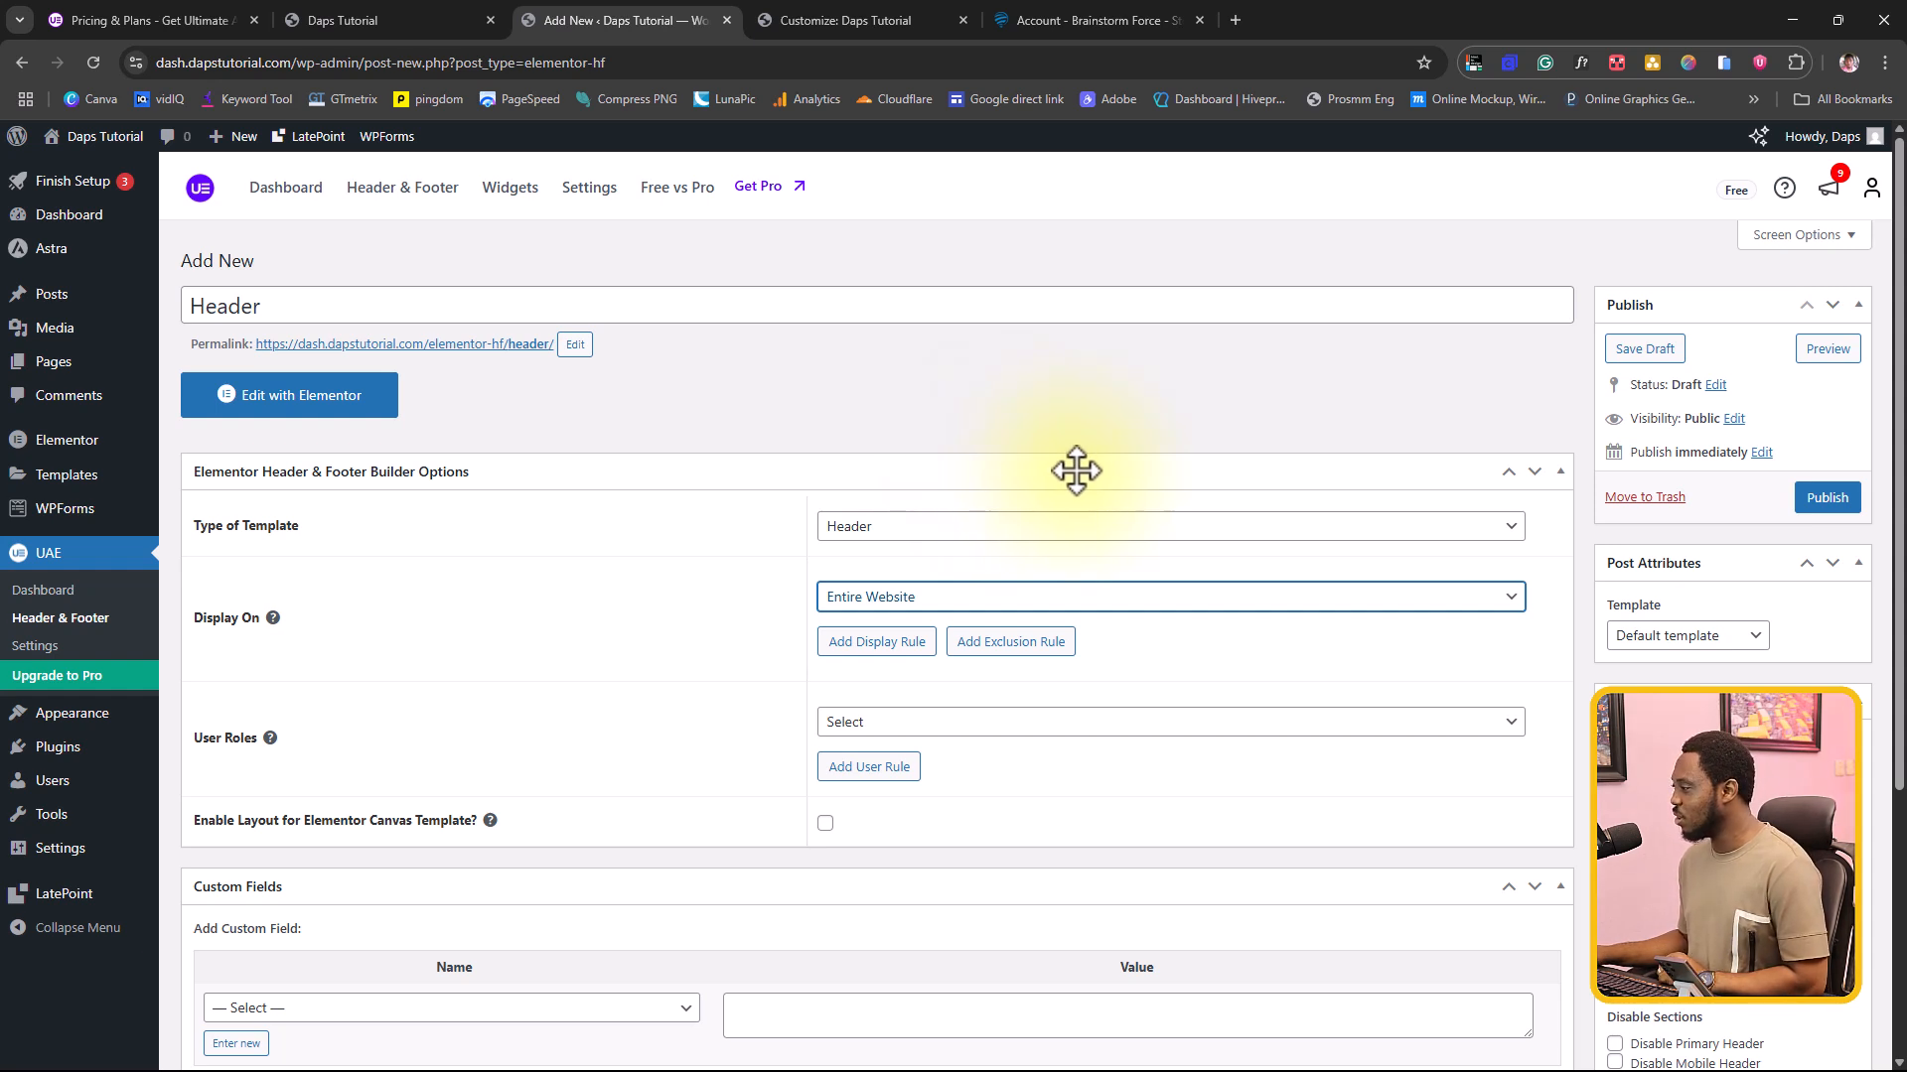
Step: Add an exclusion rule to the header template, view its location options, and remove the rule
{"action": "scroll", "coordinate": [1083, 492], "scroll_direction": "down", "scroll_amount": 2}
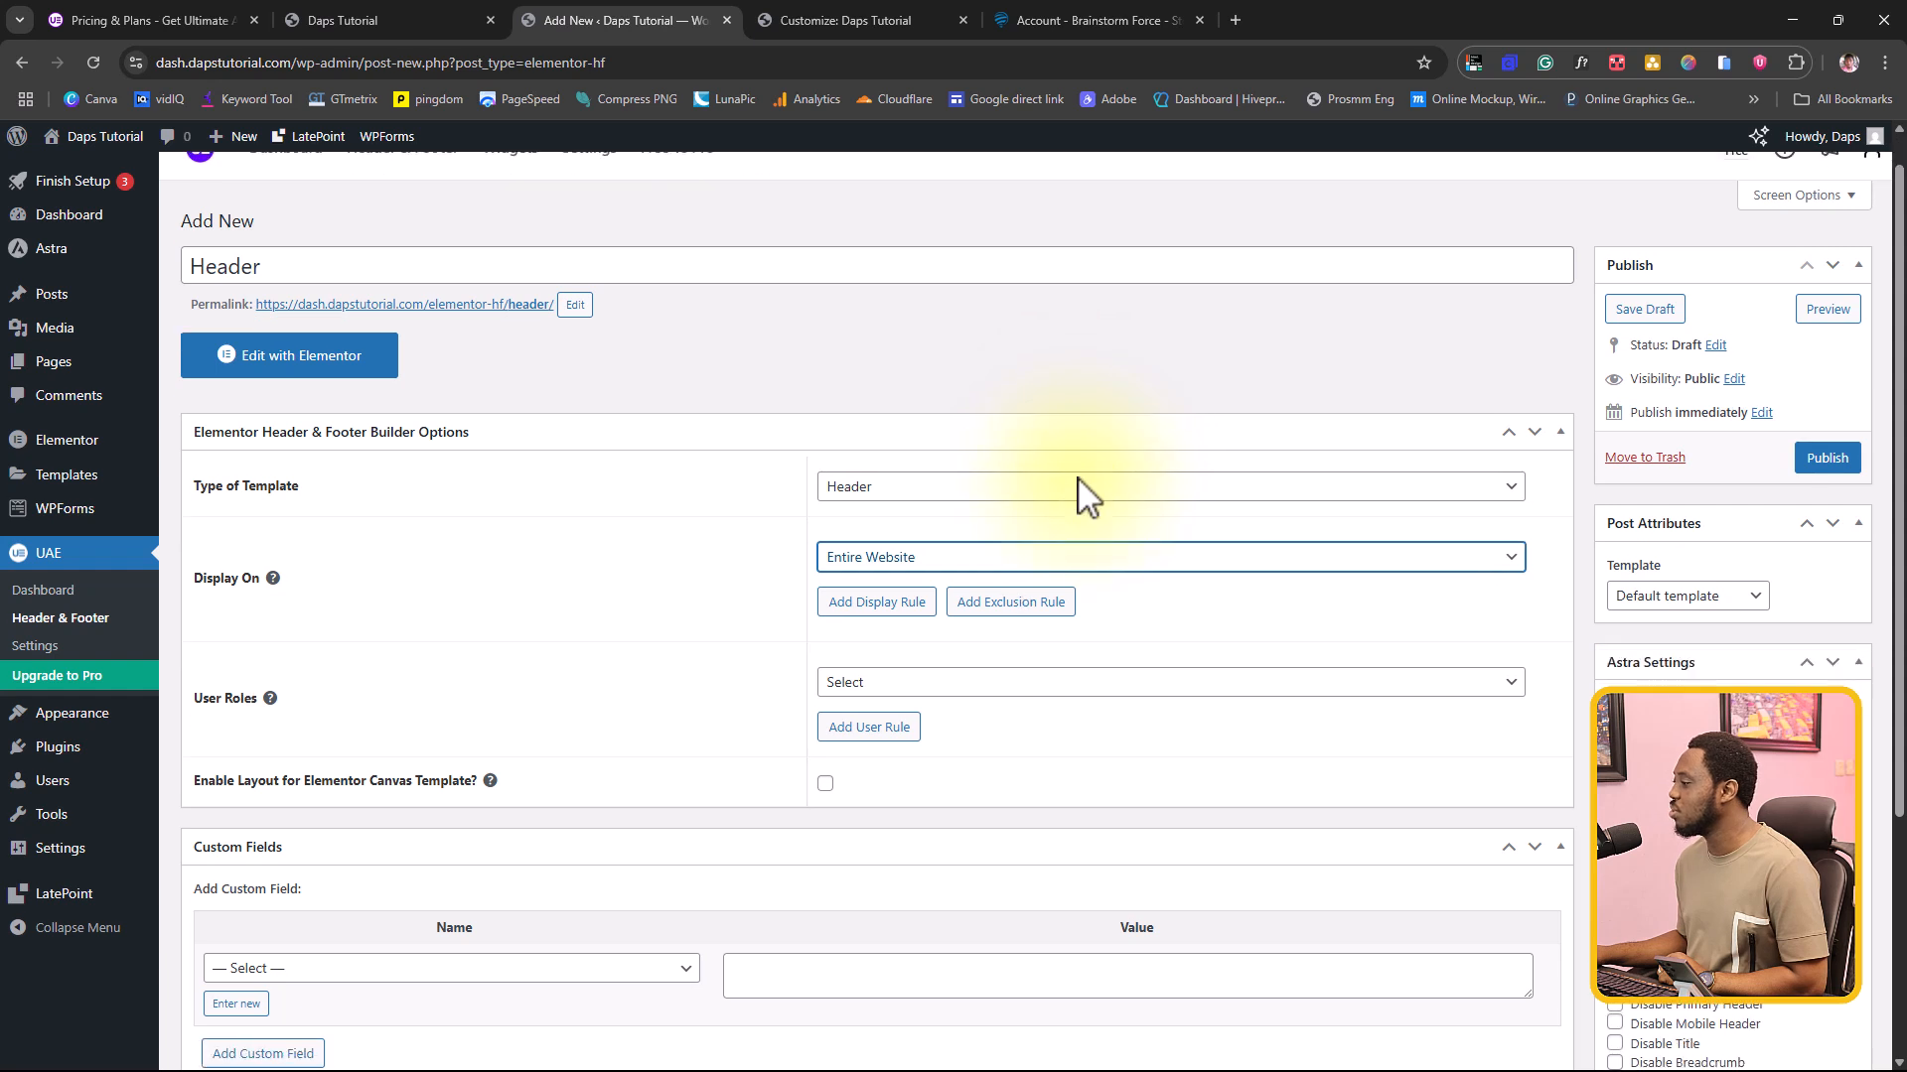
{"action": "left_click", "coordinate": [983, 453]}
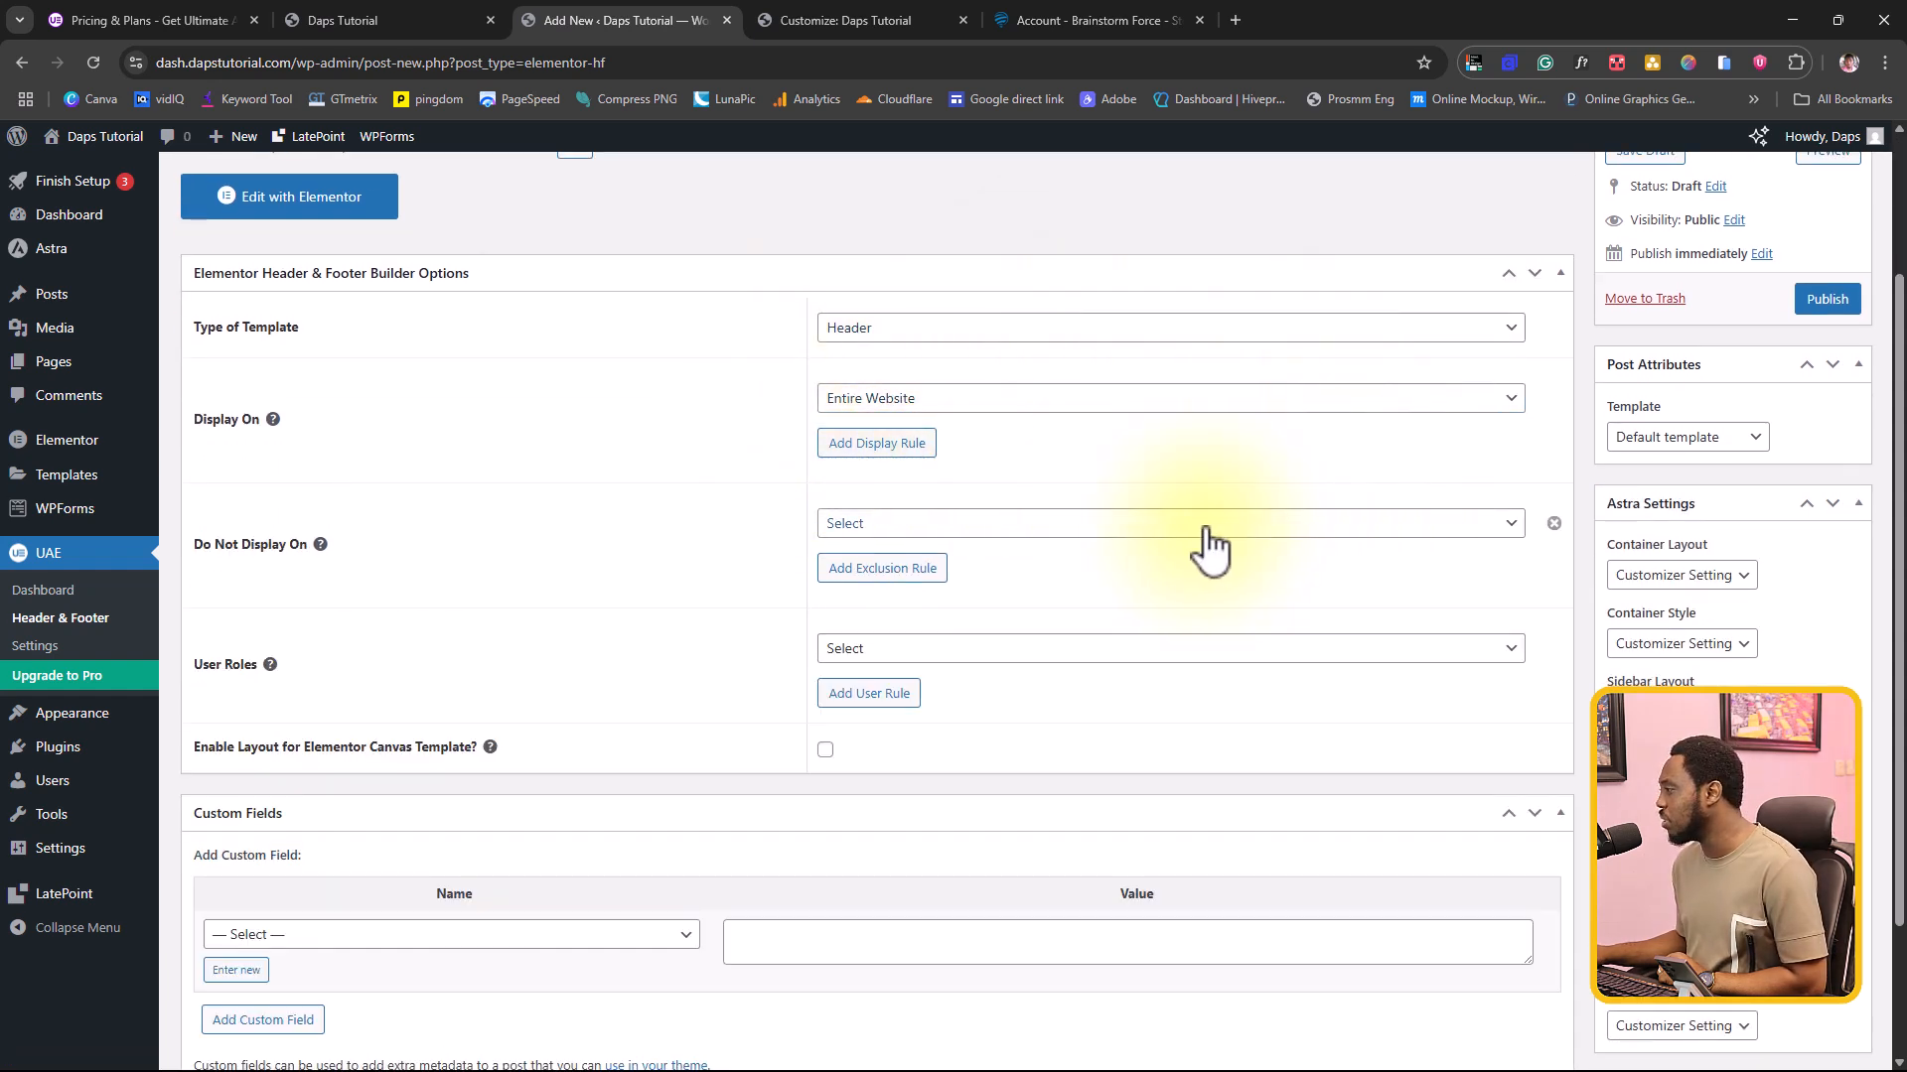
{"action": "left_click", "coordinate": [1008, 523]}
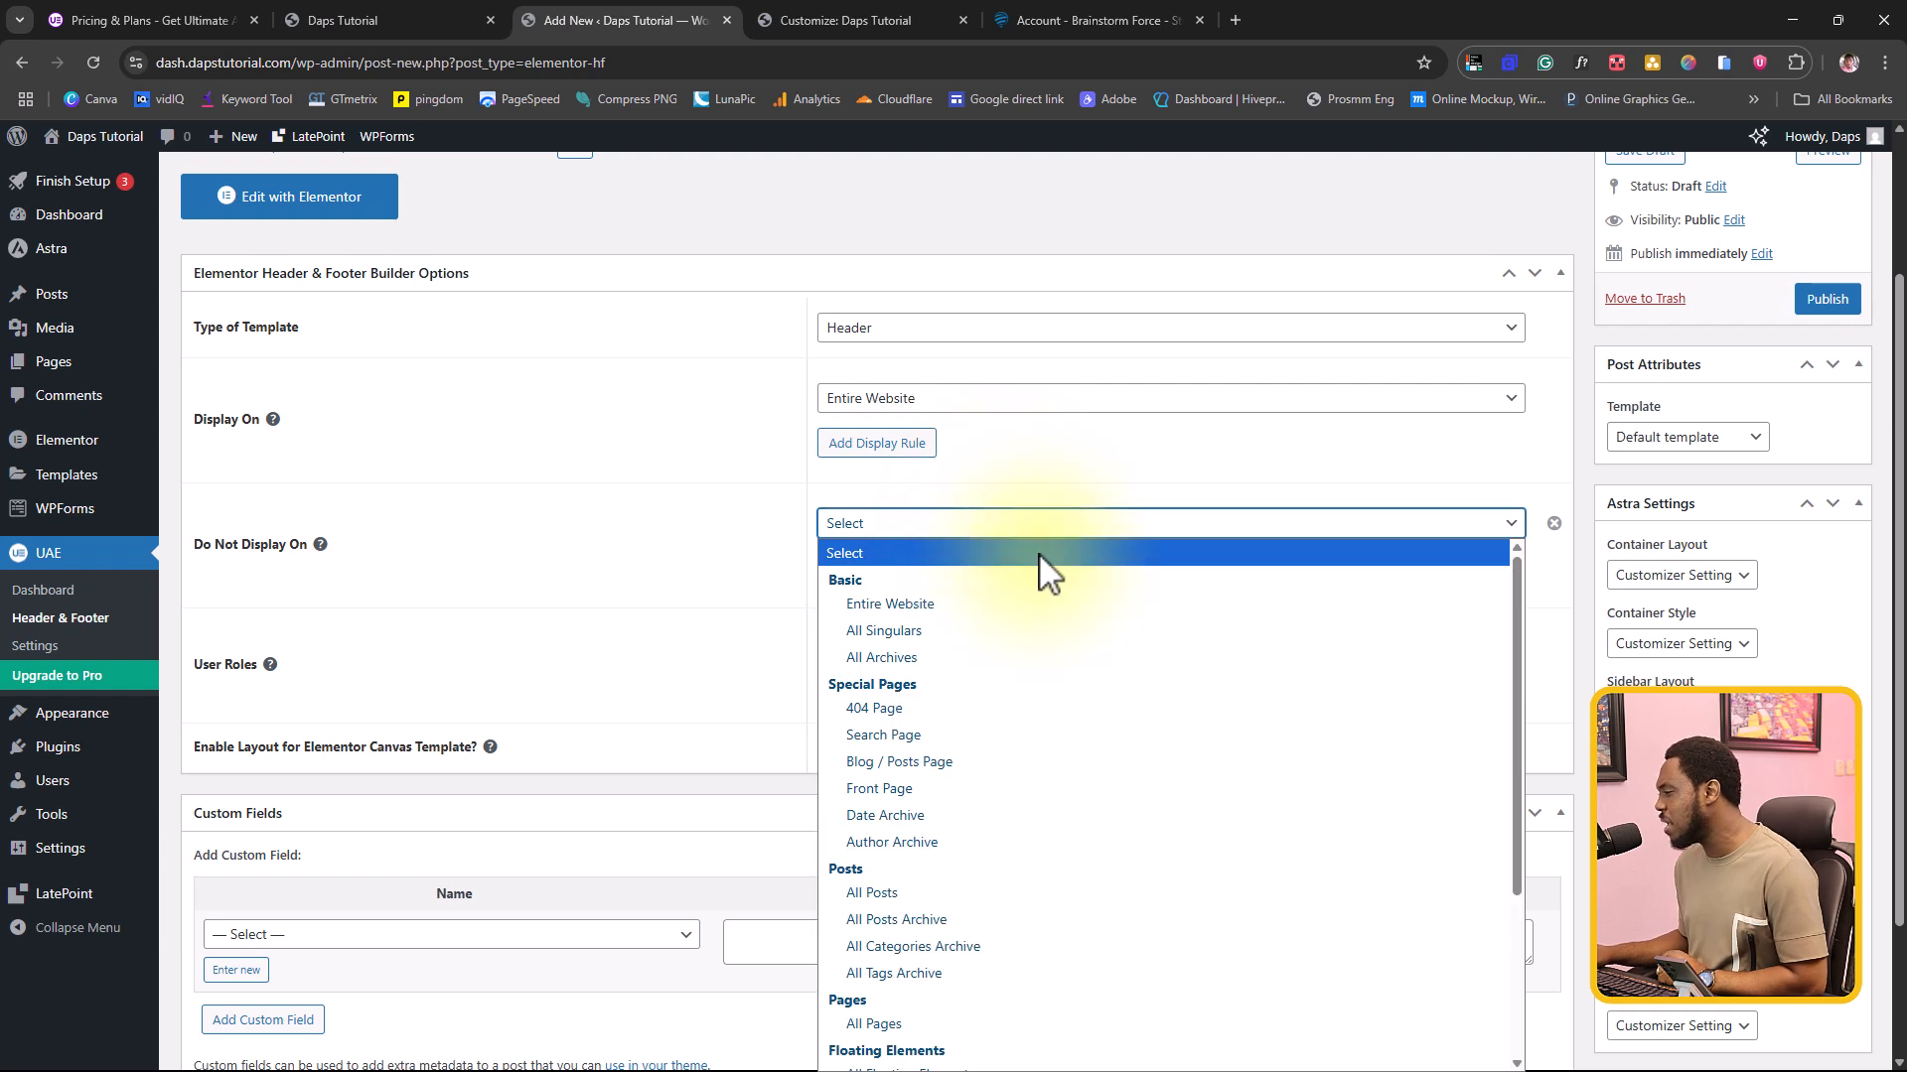
{"action": "scroll", "coordinate": [998, 769], "scroll_direction": "down", "scroll_amount": 3}
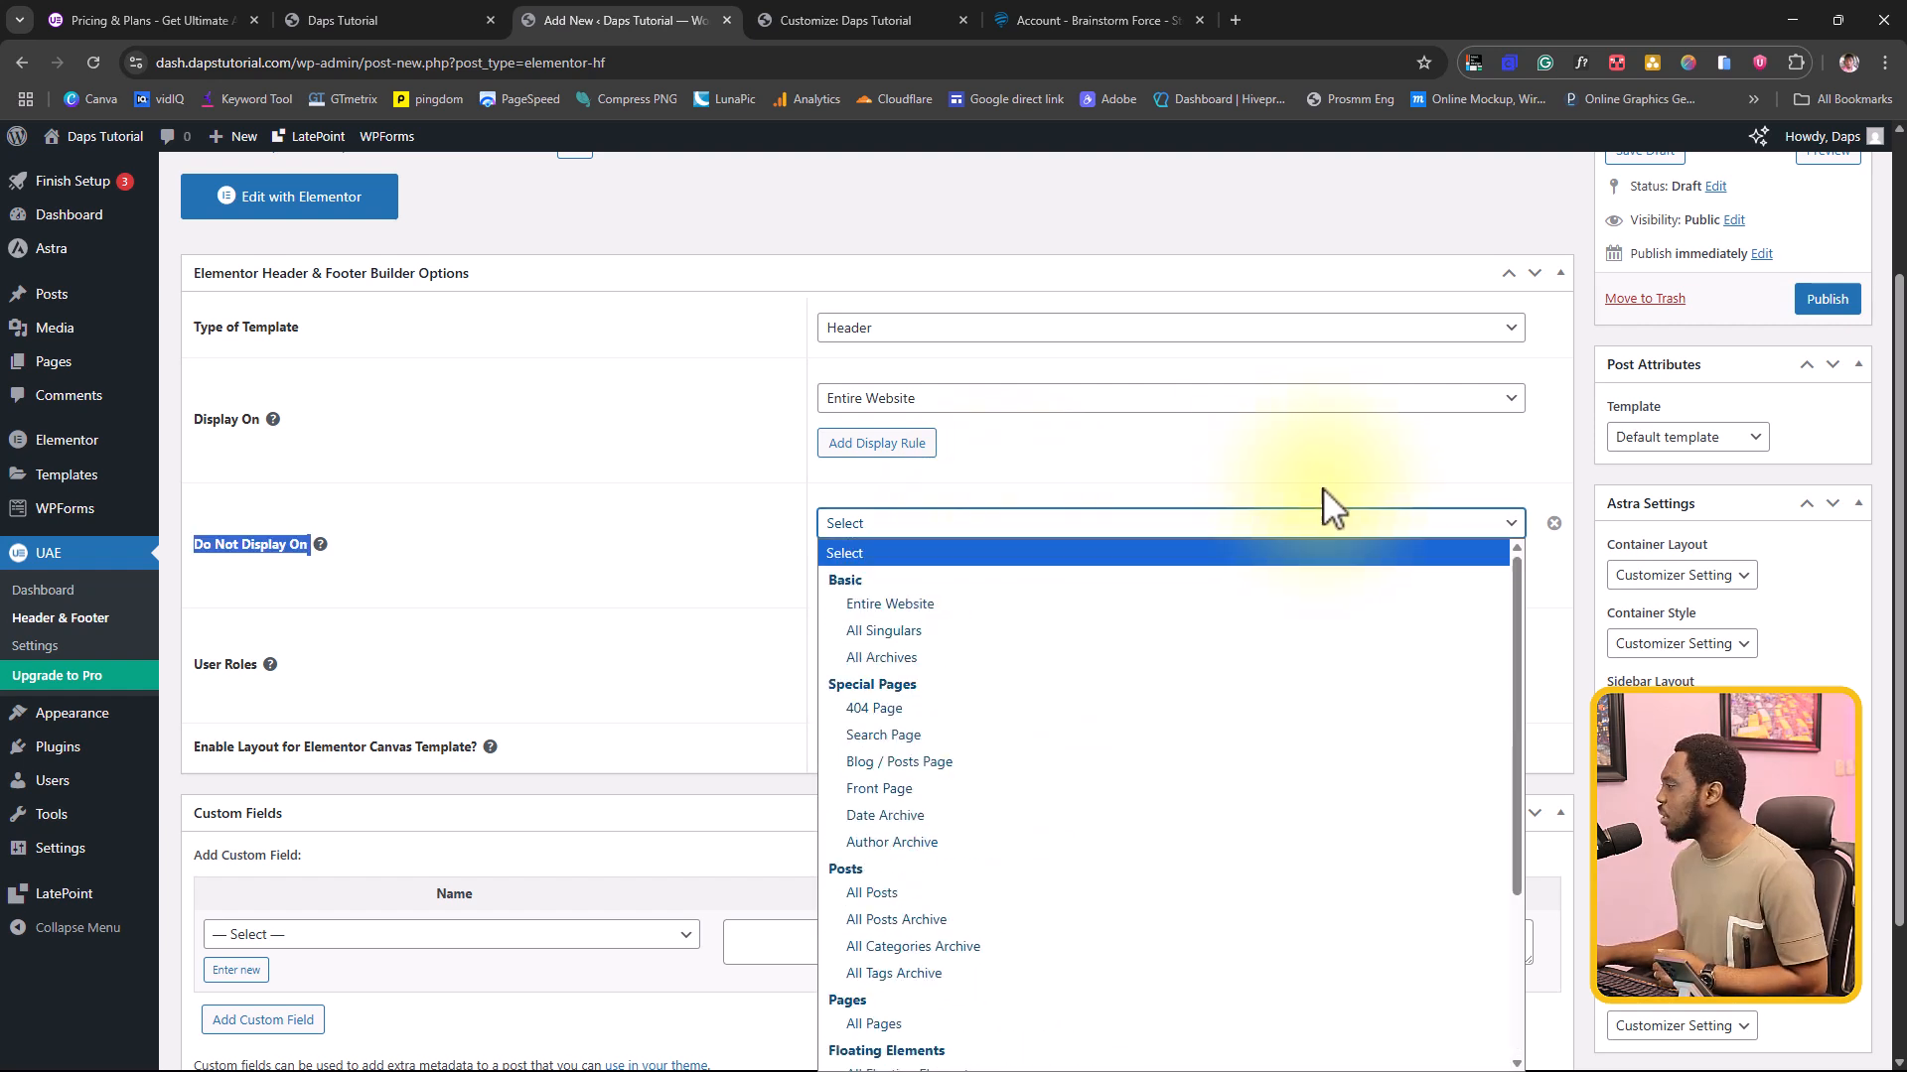
{"action": "left_click", "coordinate": [1554, 525]}
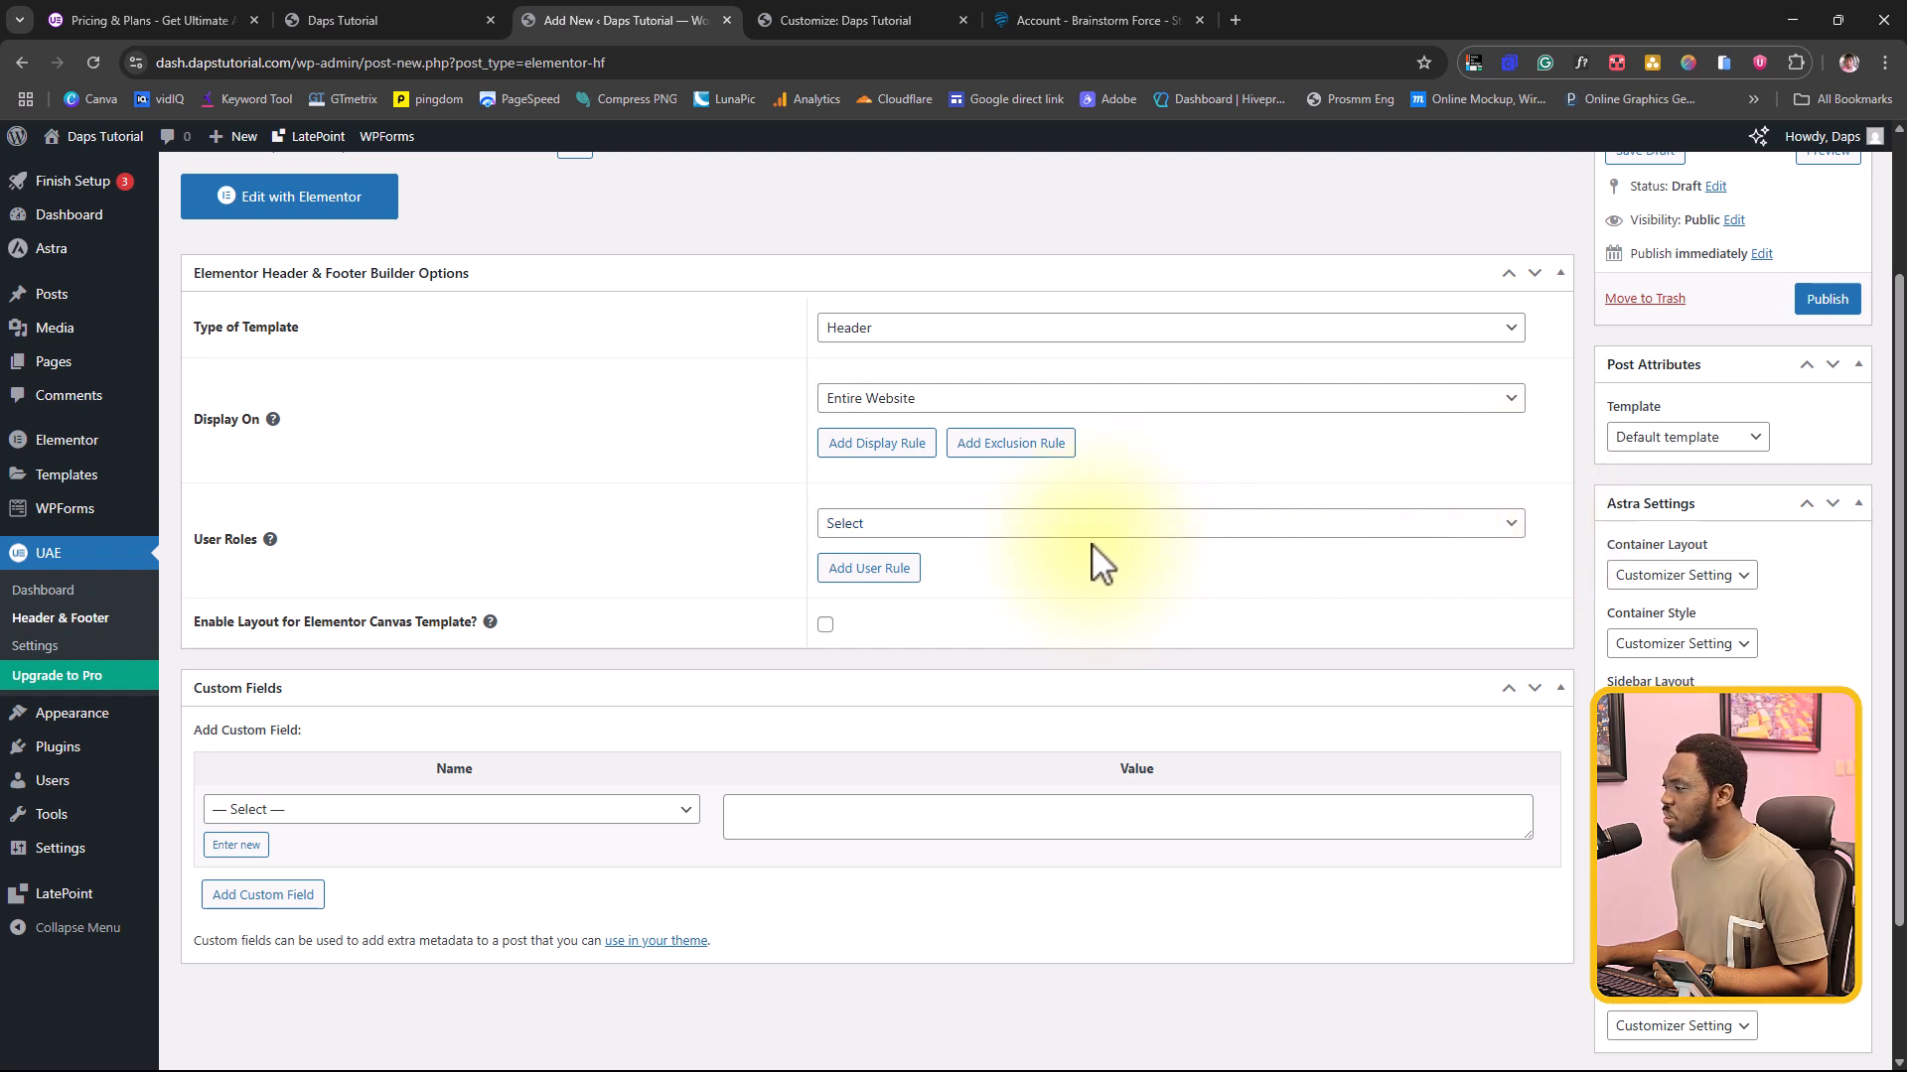
Step: Look through the User Roles options without choosing one, and publish the Header template
{"action": "left_click", "coordinate": [959, 523]}
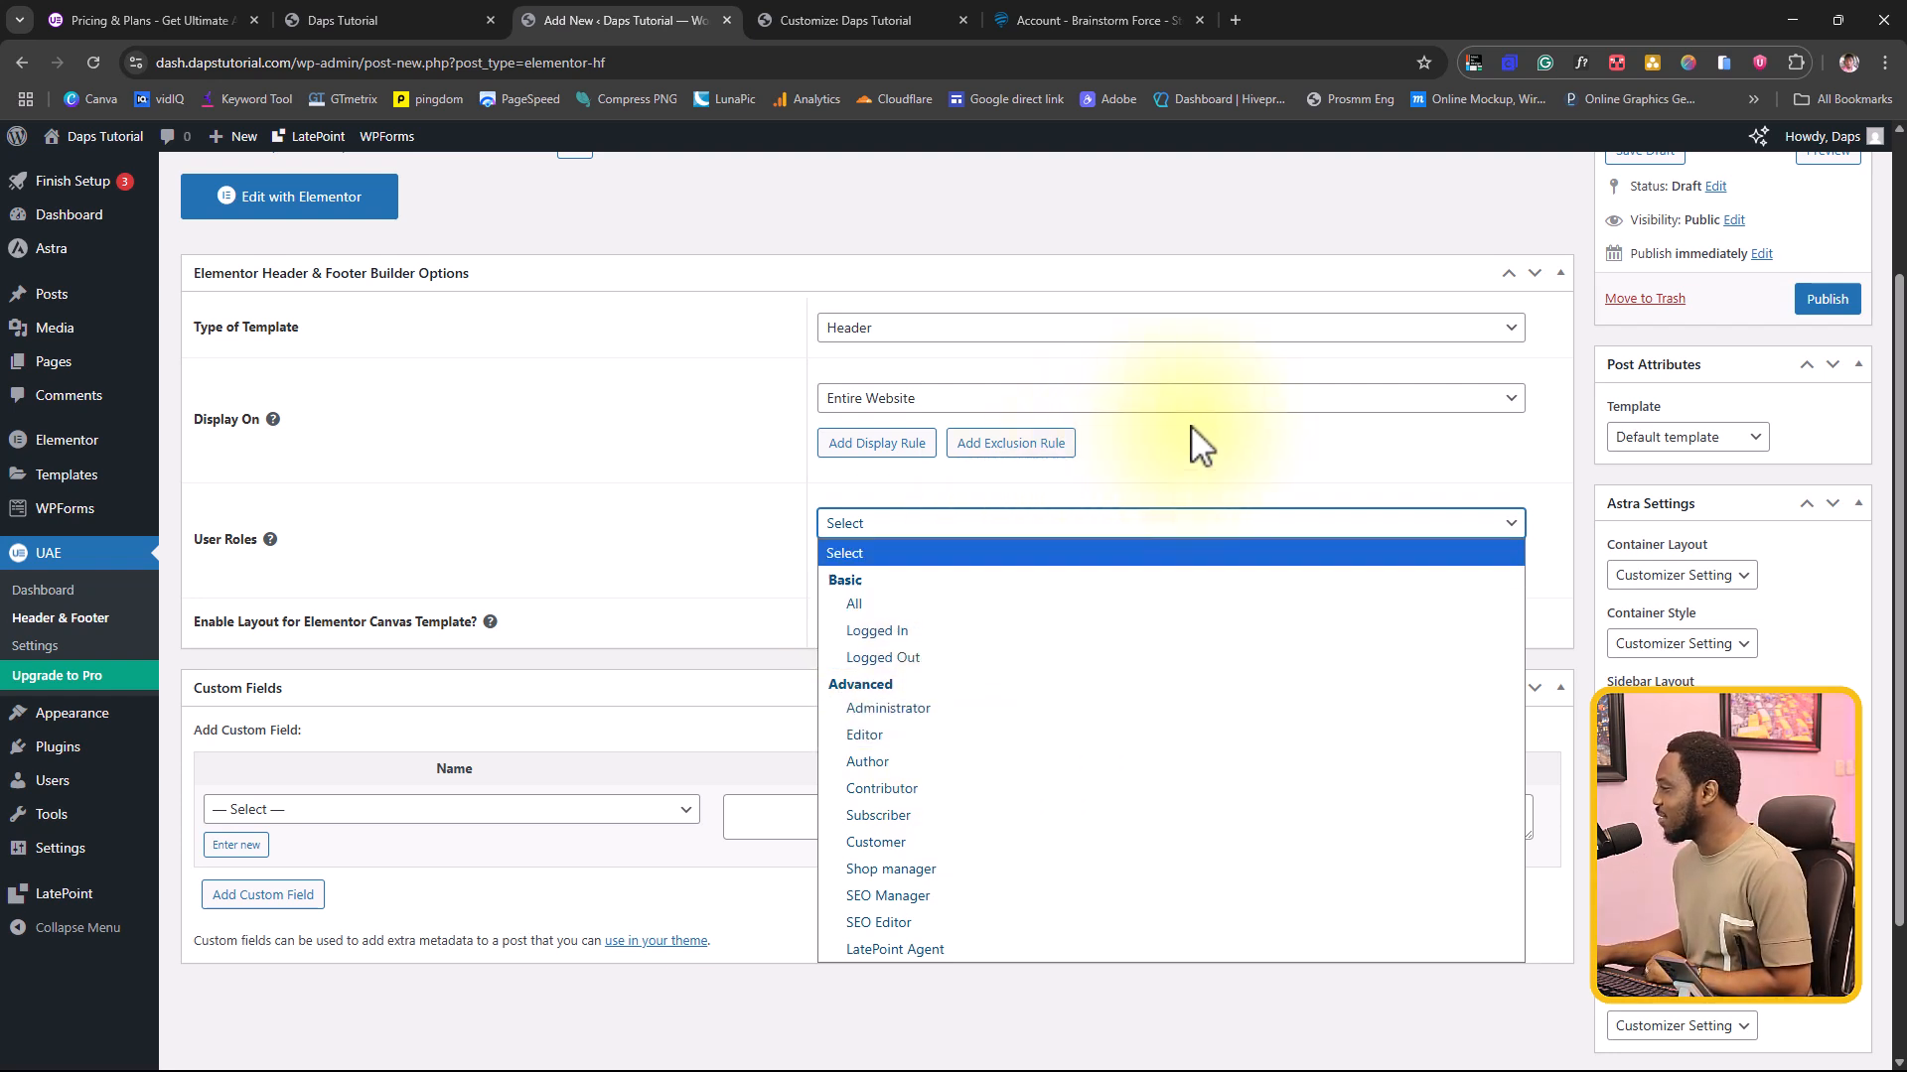
{"action": "left_click", "coordinate": [1214, 442]}
{"action": "scroll", "coordinate": [1234, 514], "scroll_direction": "down", "scroll_amount": 1}
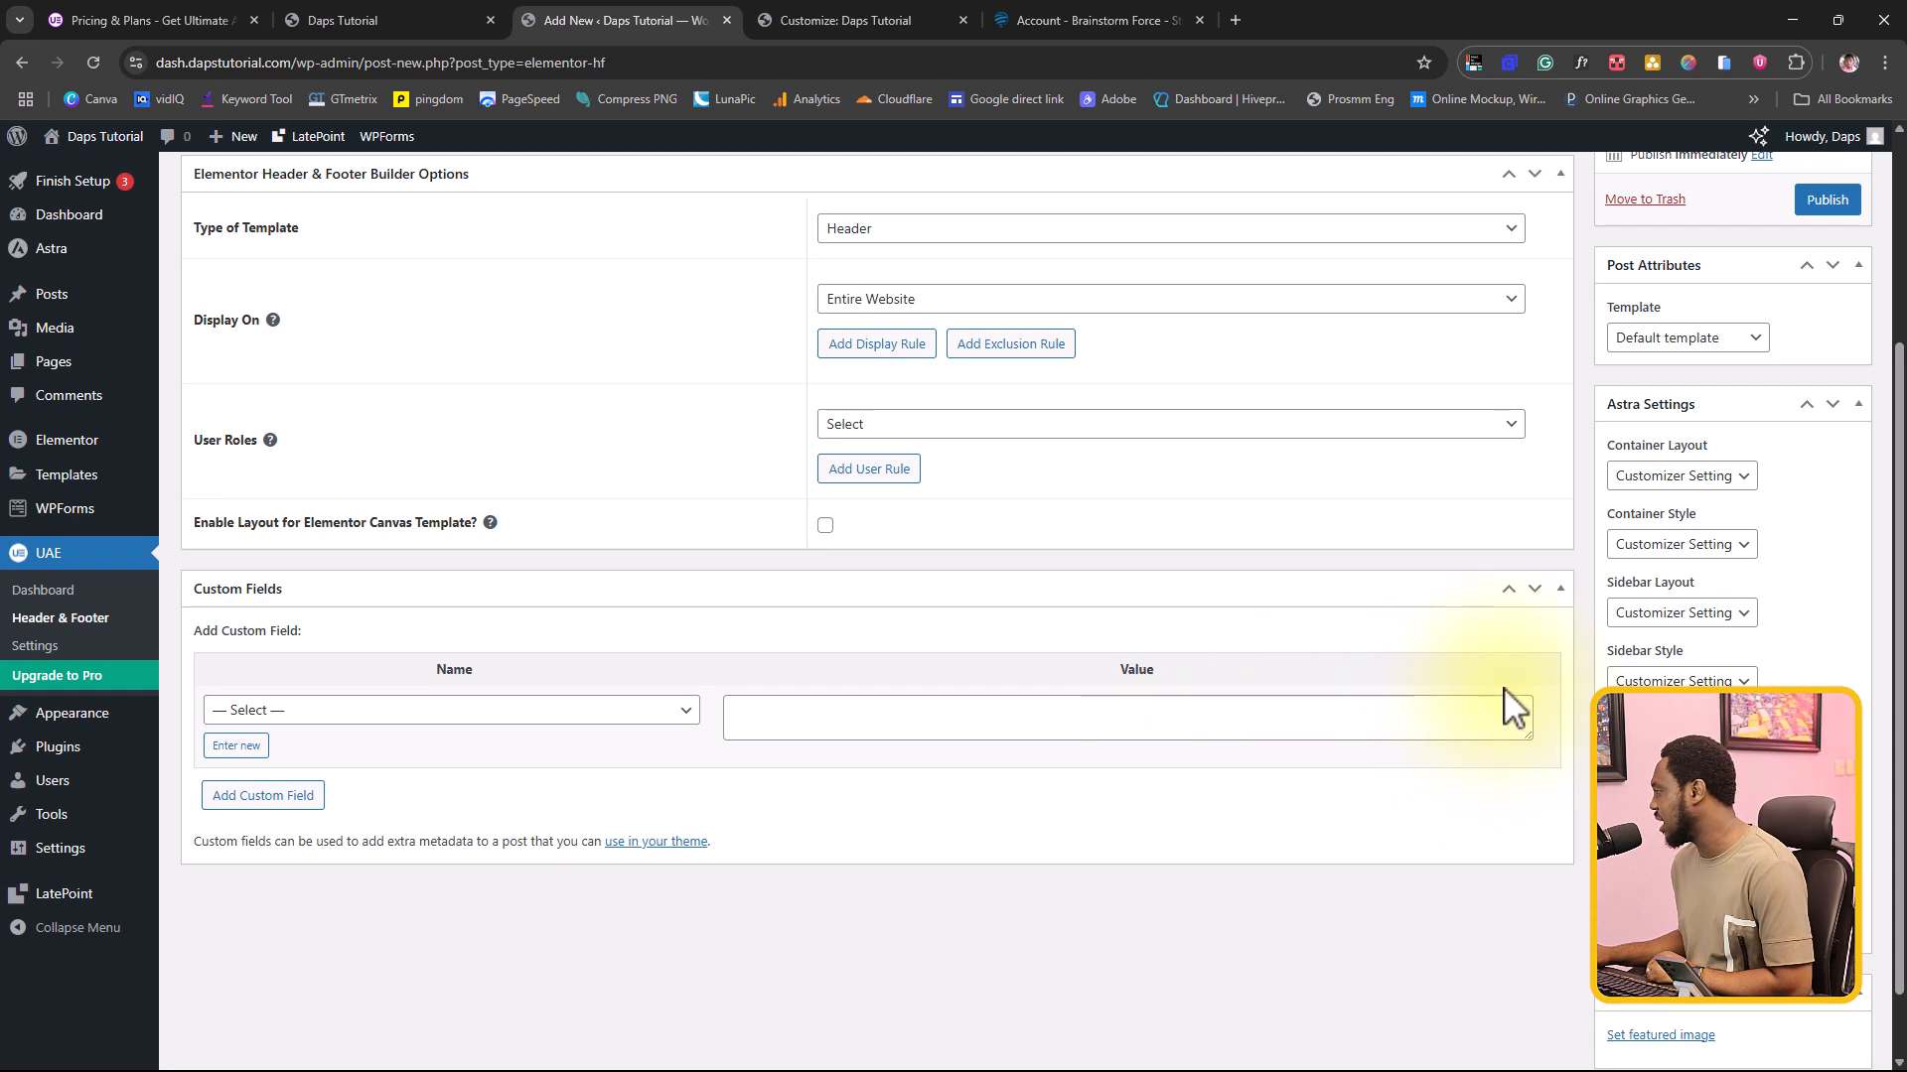
{"action": "scroll", "coordinate": [1507, 702], "scroll_direction": "up", "scroll_amount": 3}
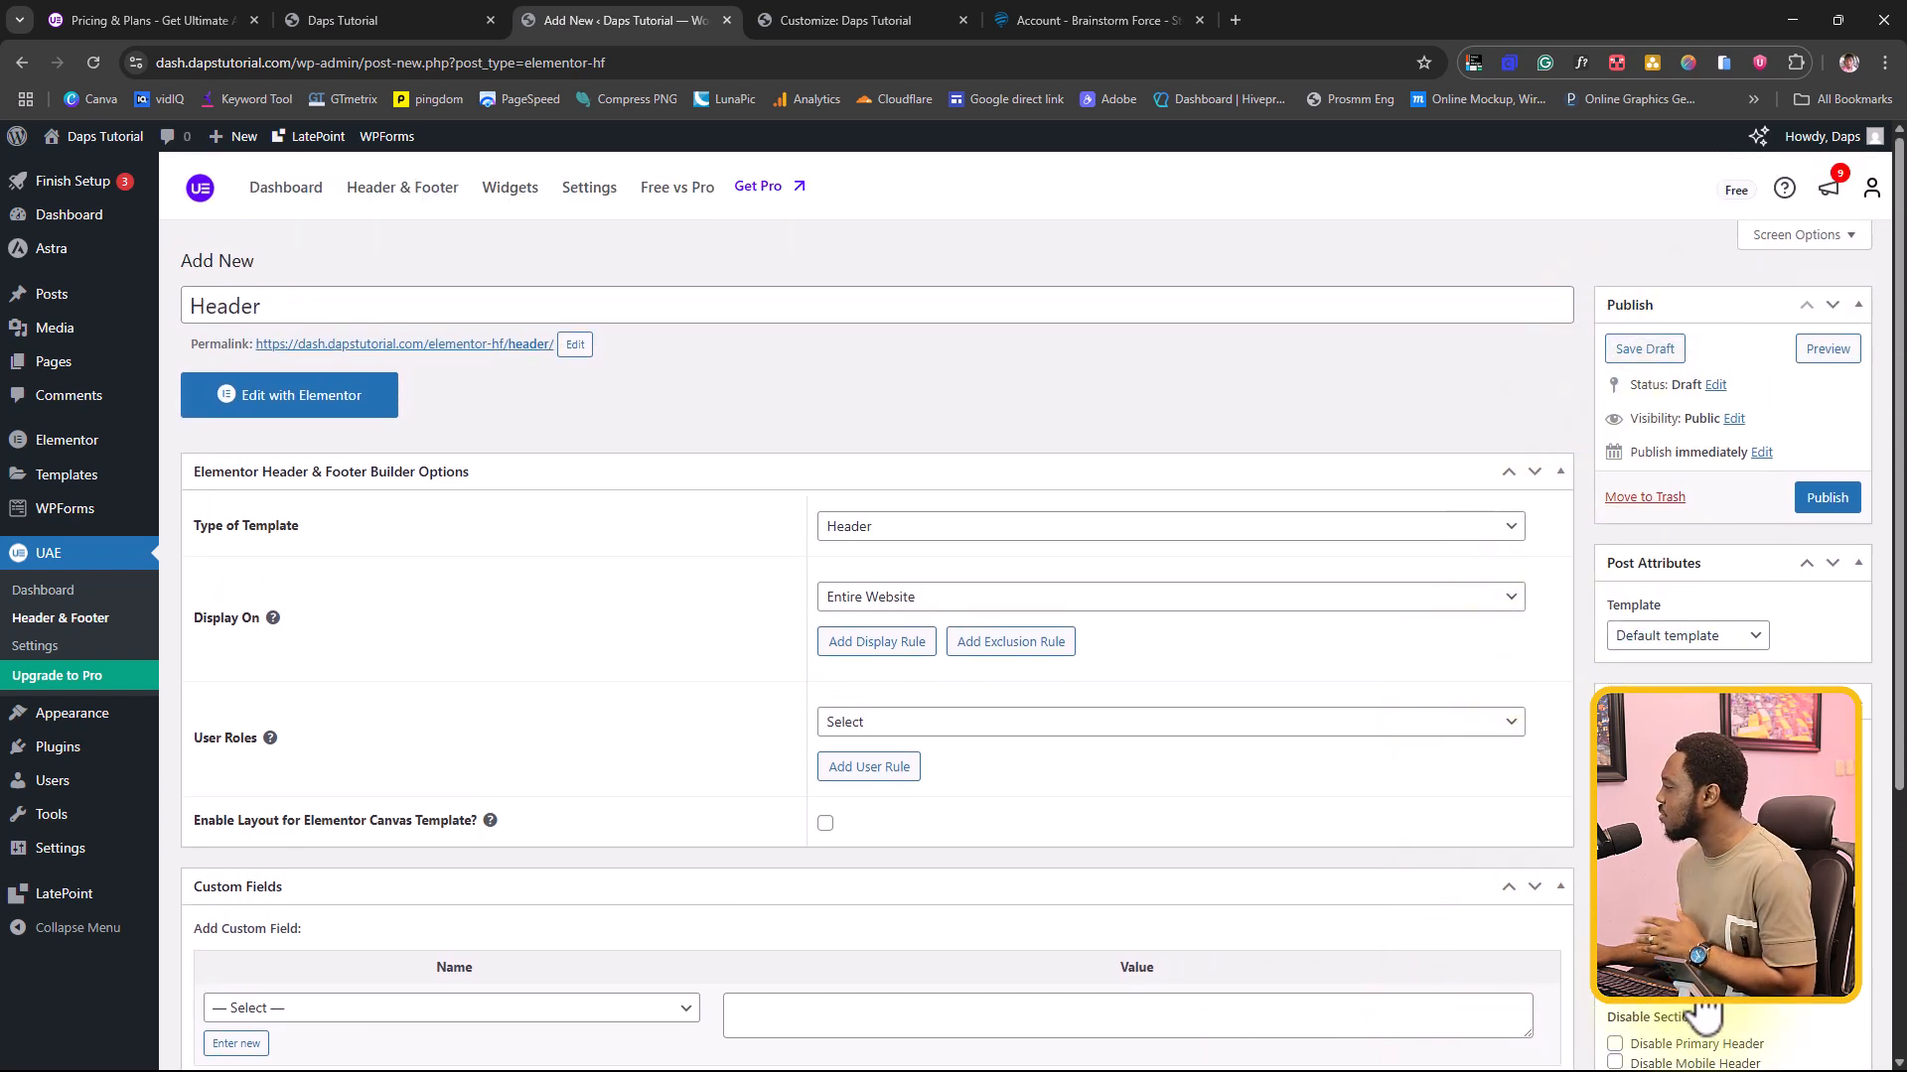
{"action": "scroll", "coordinate": [1708, 656], "scroll_direction": "down", "scroll_amount": 1}
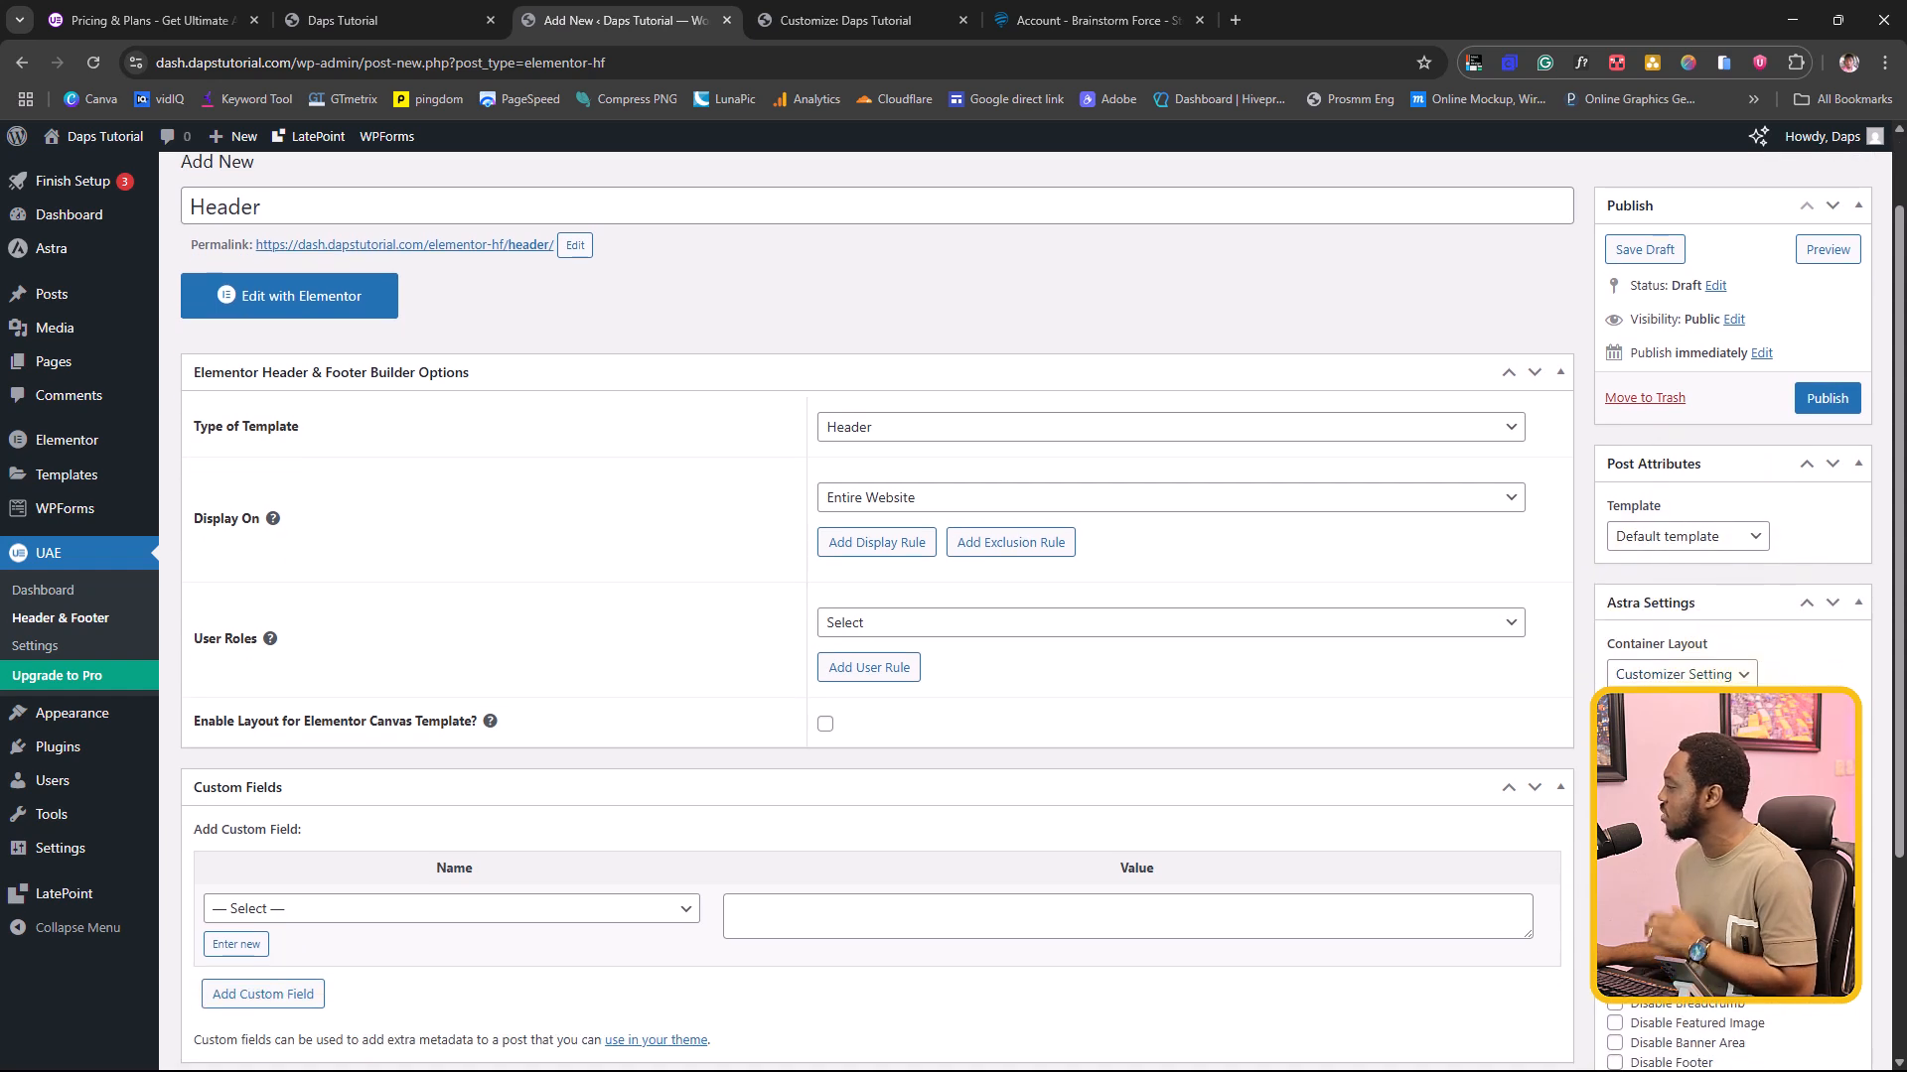
{"action": "left_click", "coordinate": [1828, 398]}
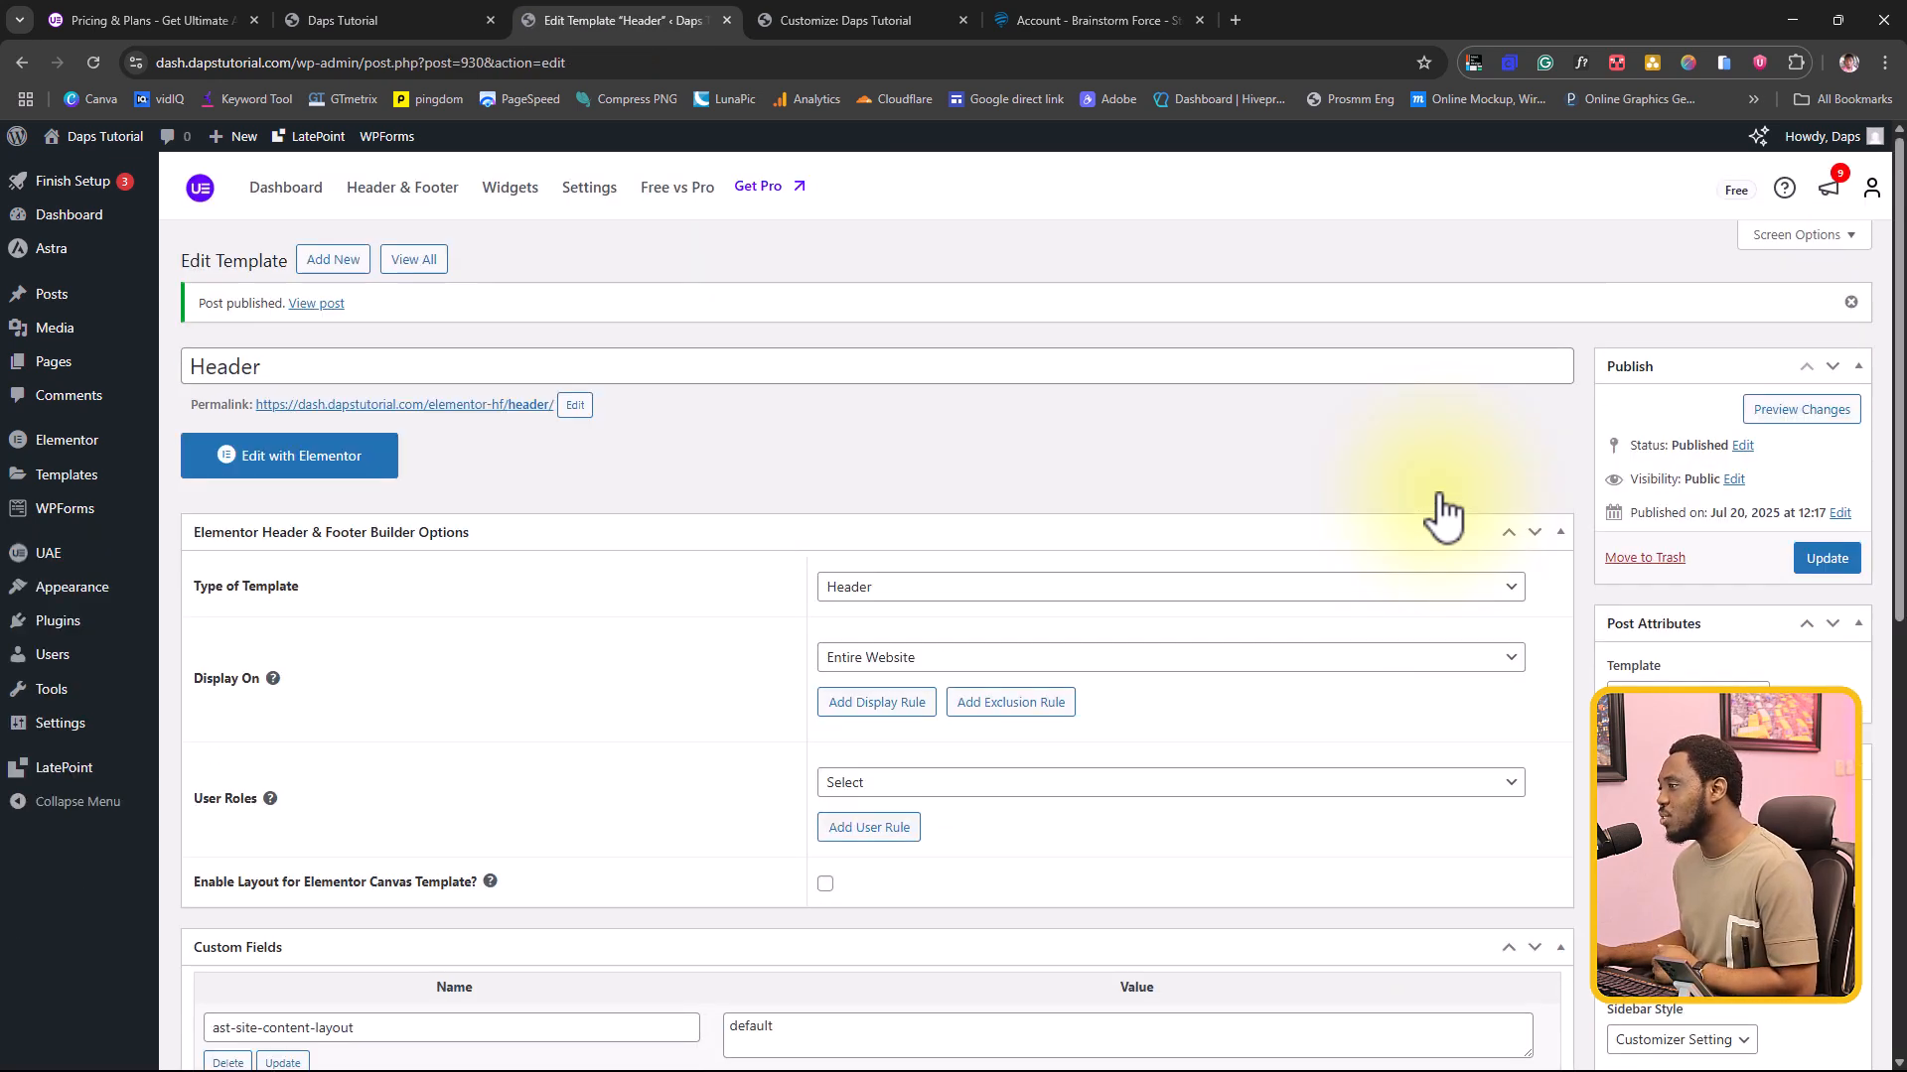
Step: Open the Header template in Elementor, and check the existing site header on the homepage and in the Customizer for reference
{"action": "left_click", "coordinate": [322, 467]}
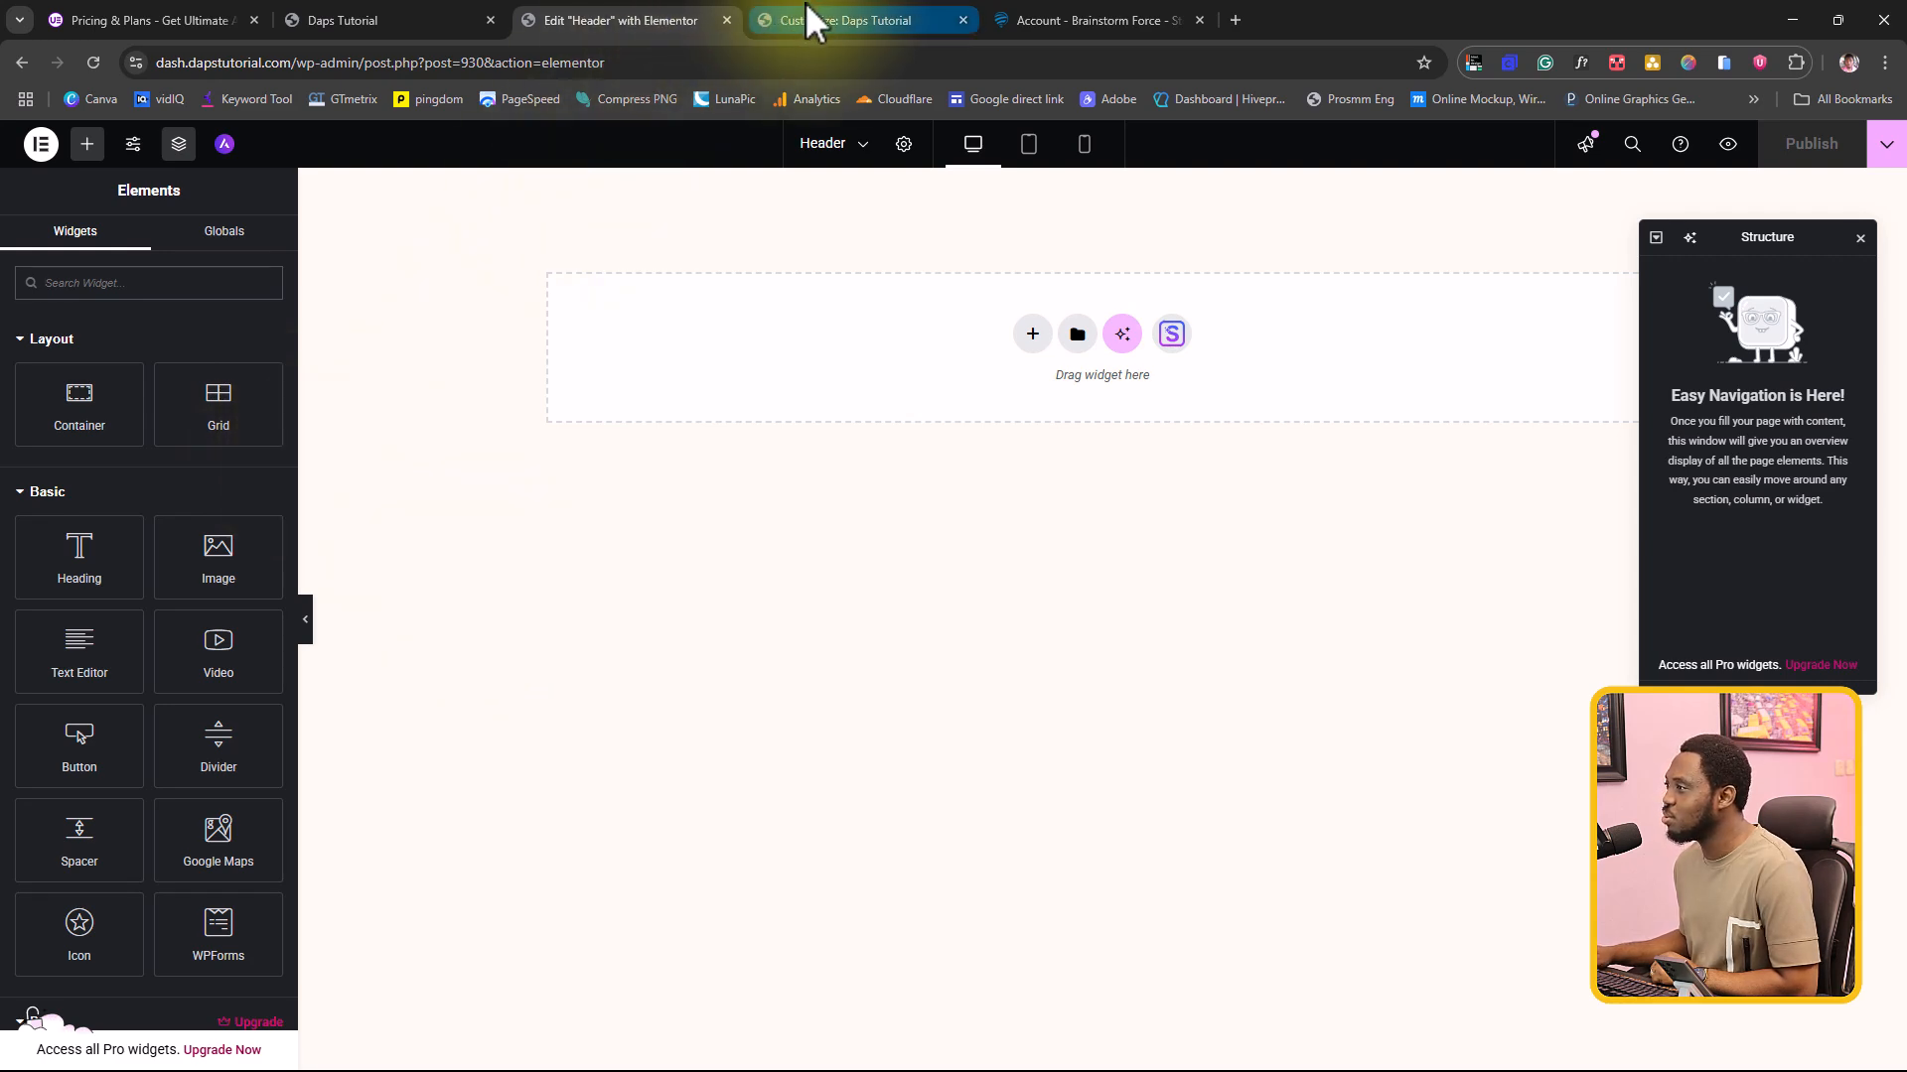
{"action": "left_click", "coordinate": [373, 27]}
{"action": "scroll", "coordinate": [485, 328], "scroll_direction": "up", "scroll_amount": 10}
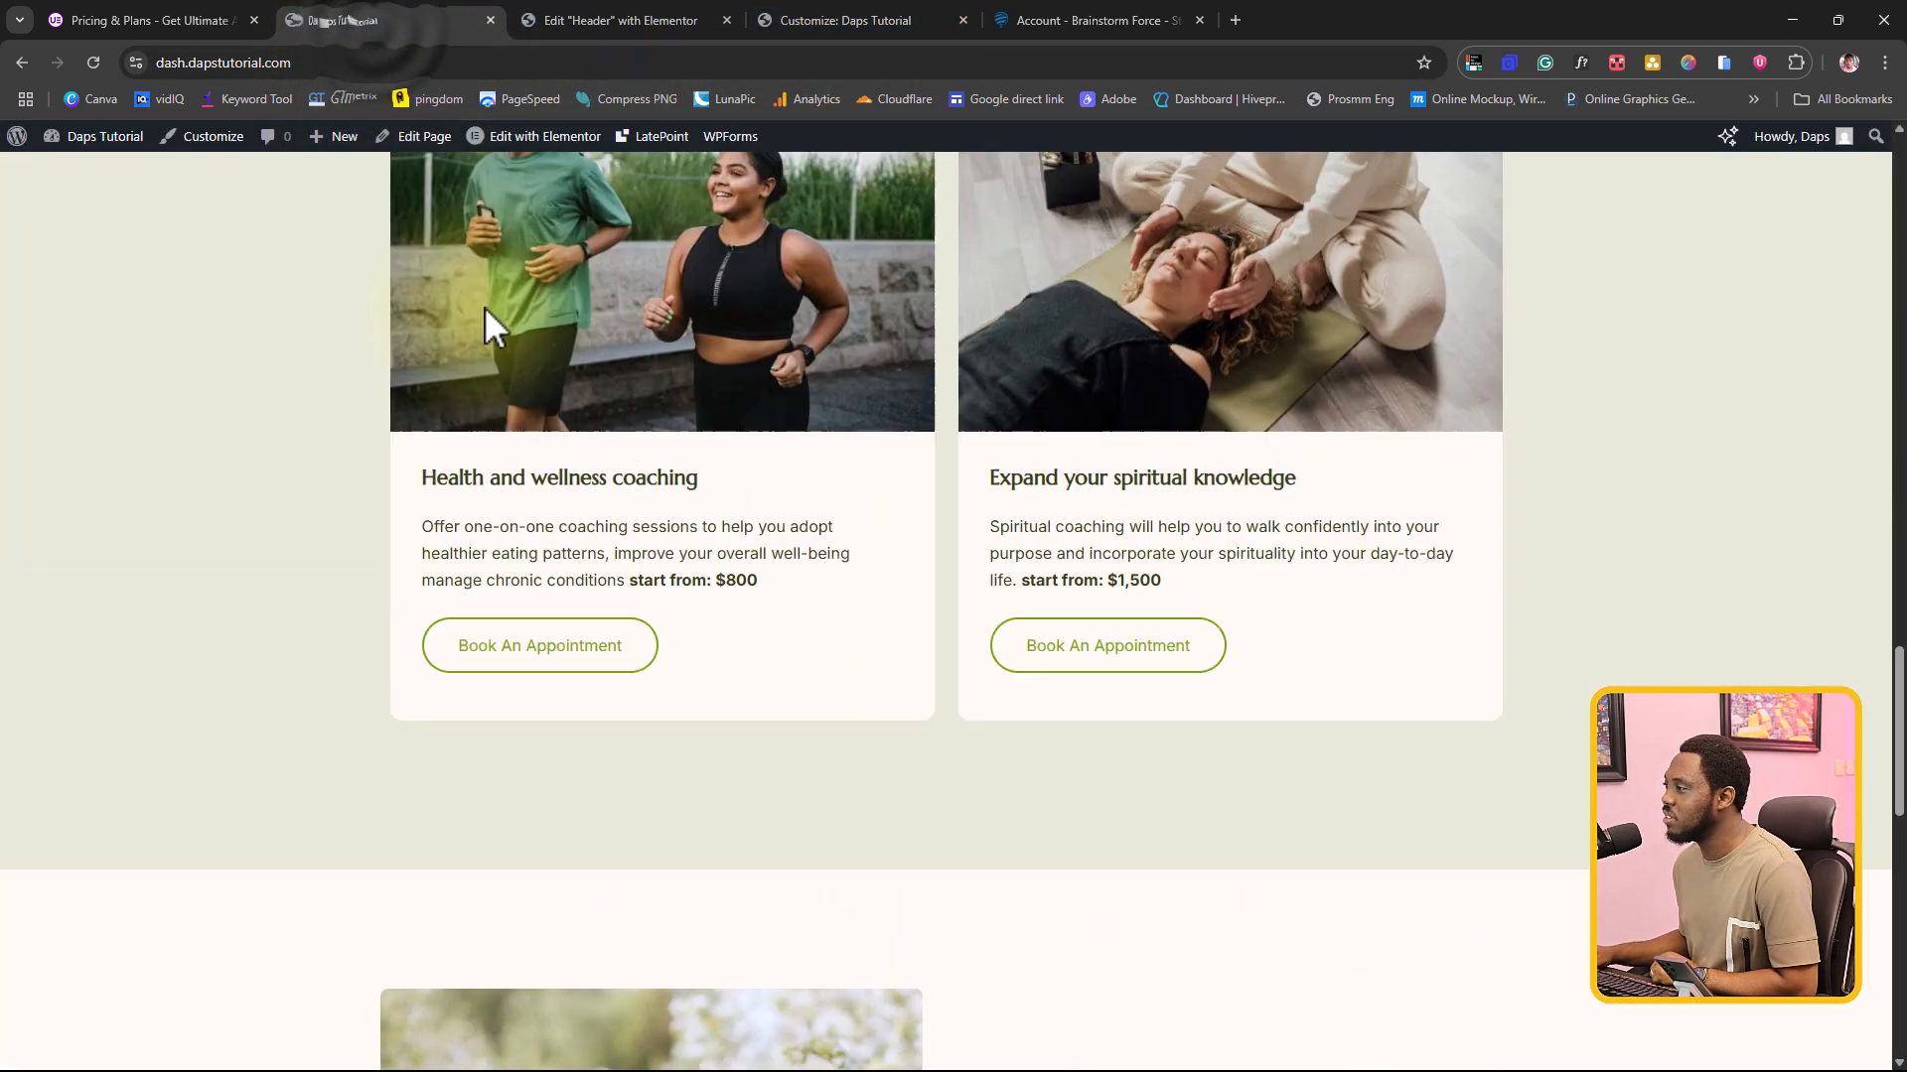
{"action": "scroll", "coordinate": [485, 351], "scroll_direction": "up", "scroll_amount": 10}
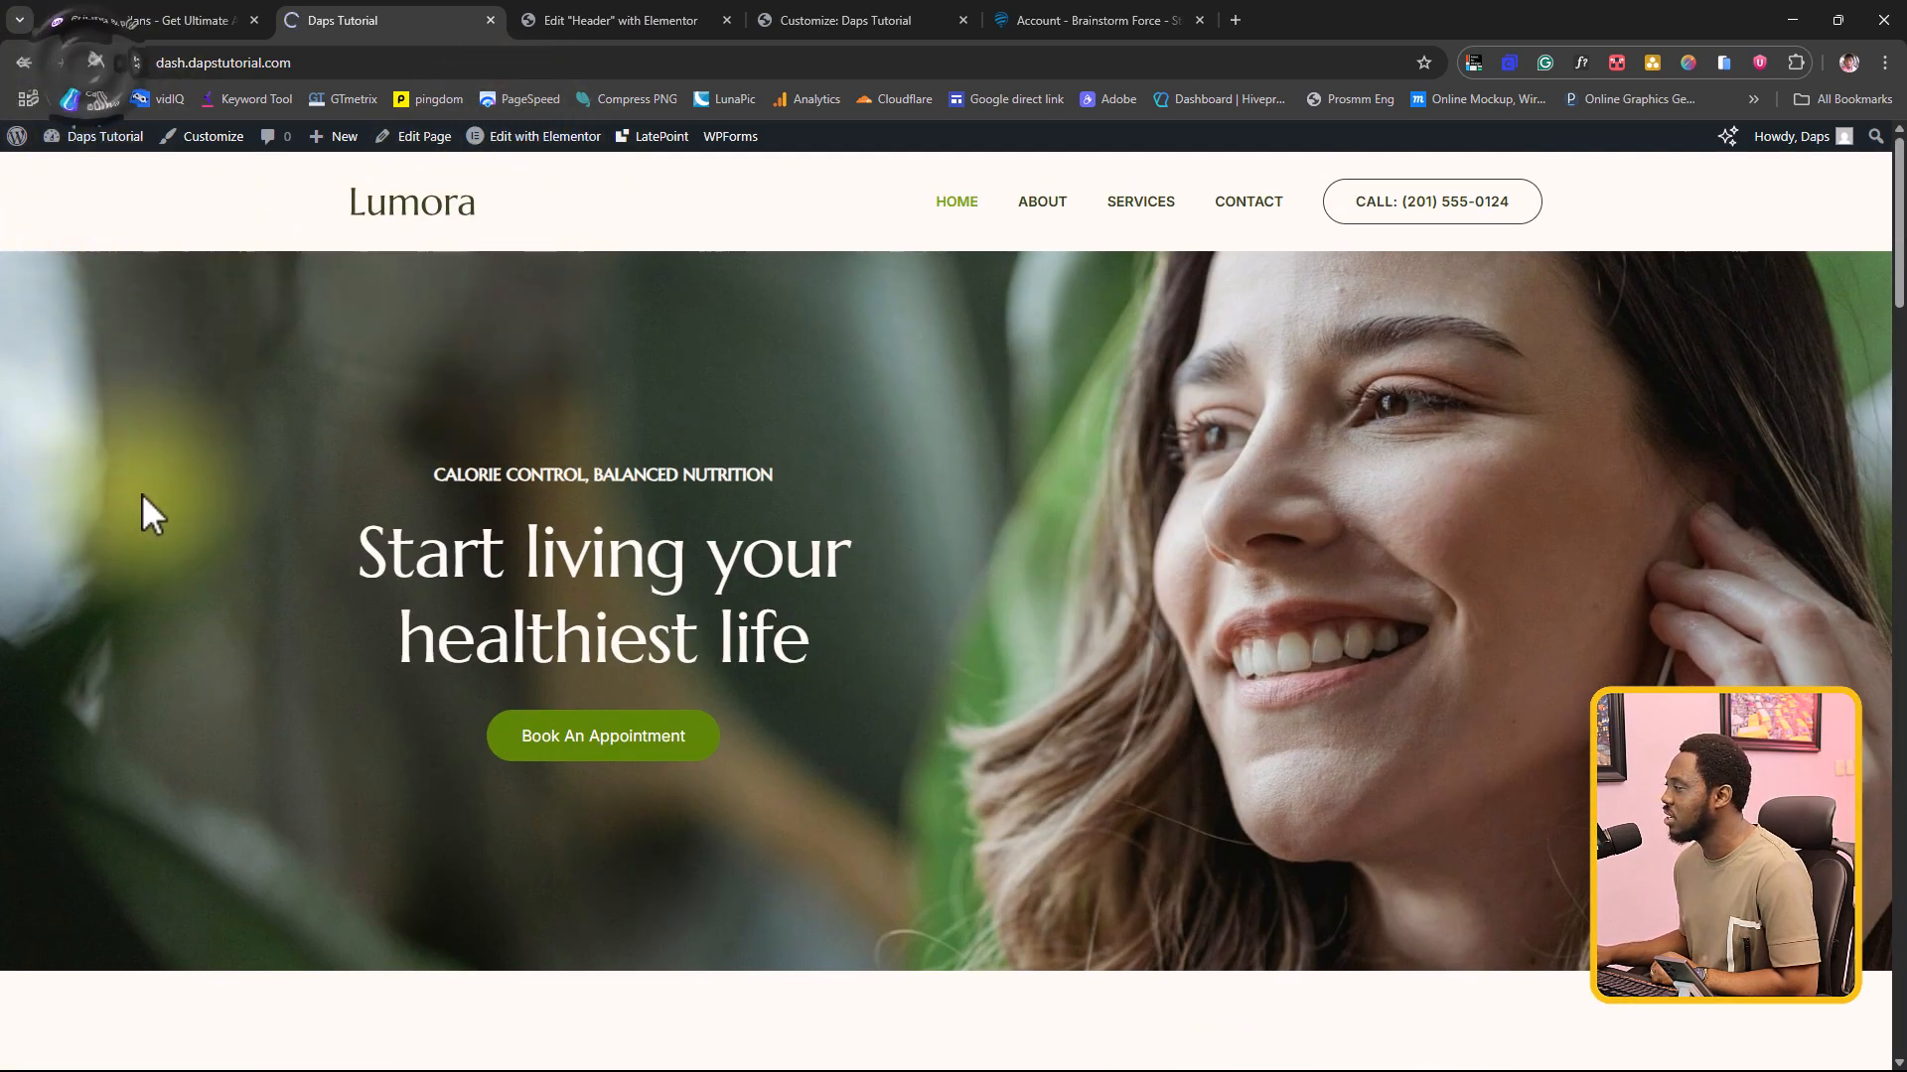
{"action": "scroll", "coordinate": [141, 492], "scroll_direction": "down", "scroll_amount": 1}
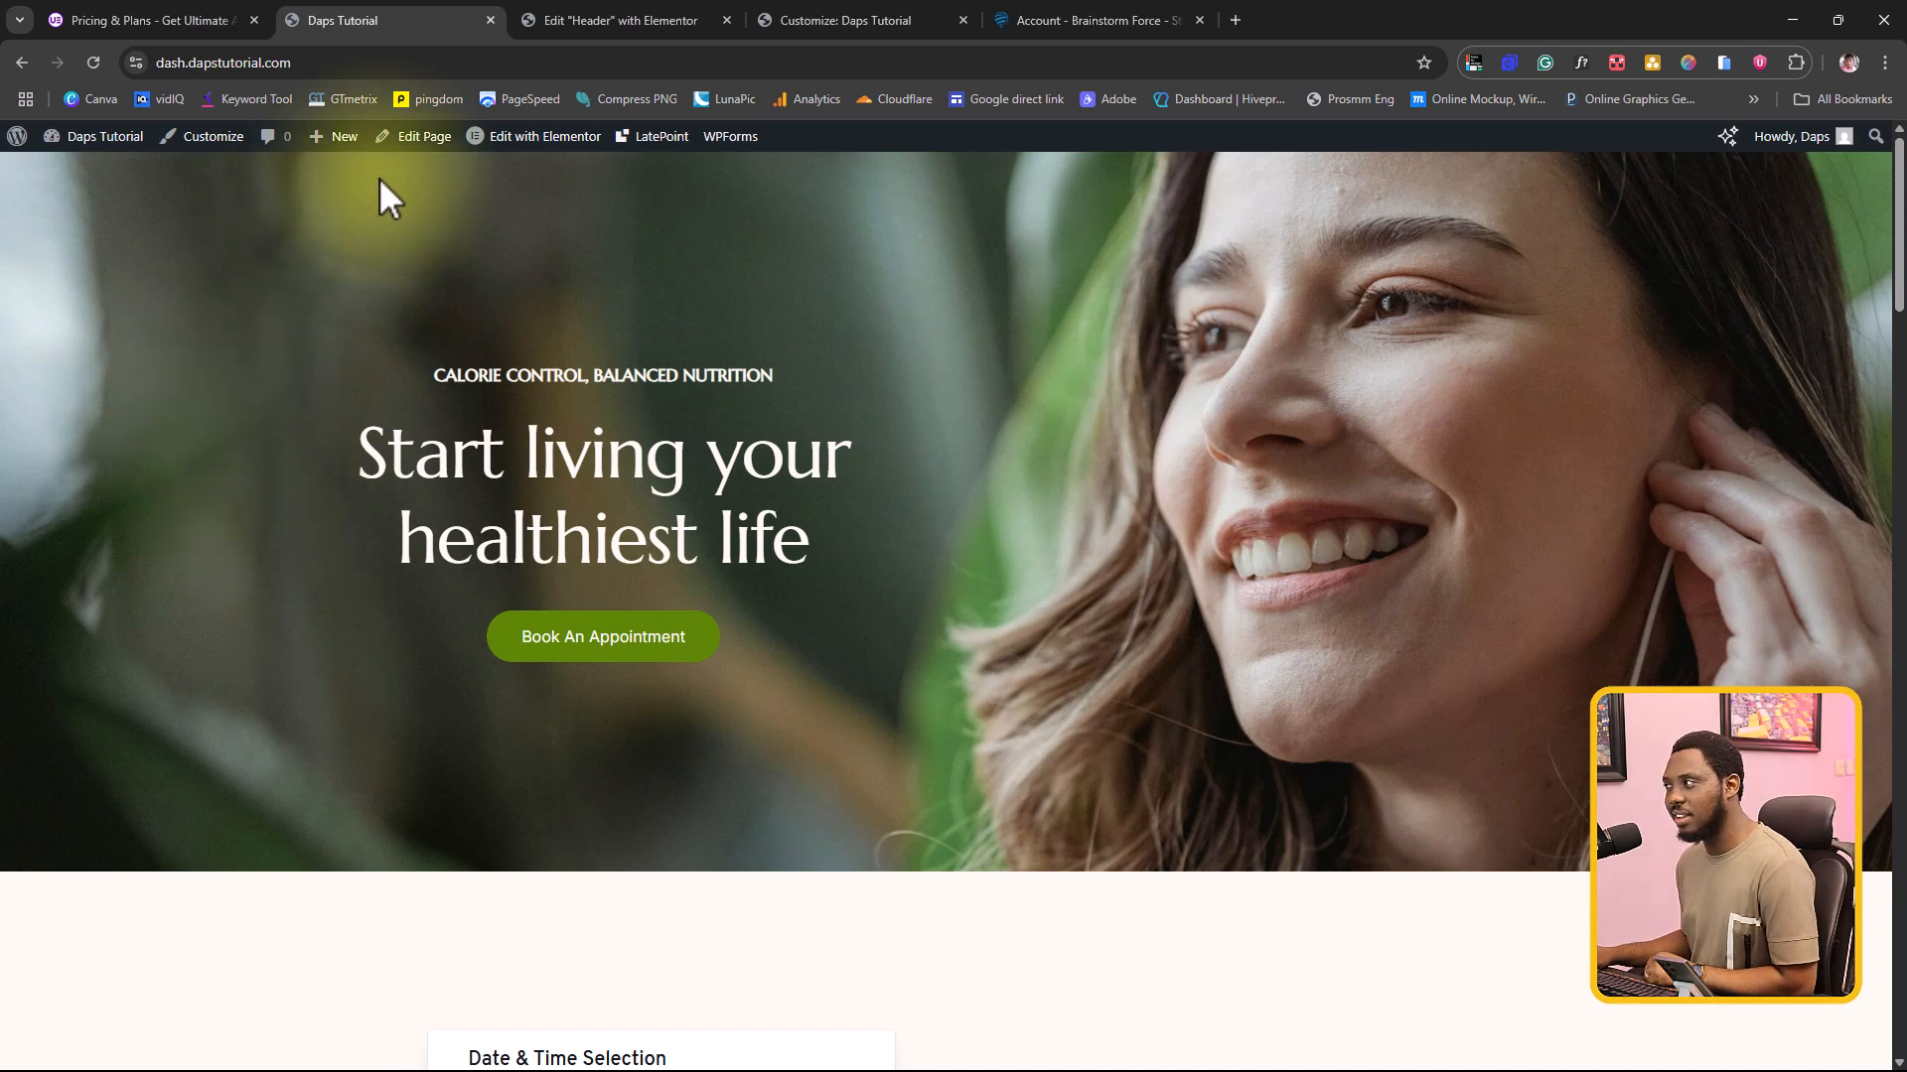
{"action": "left_click", "coordinate": [897, 8]}
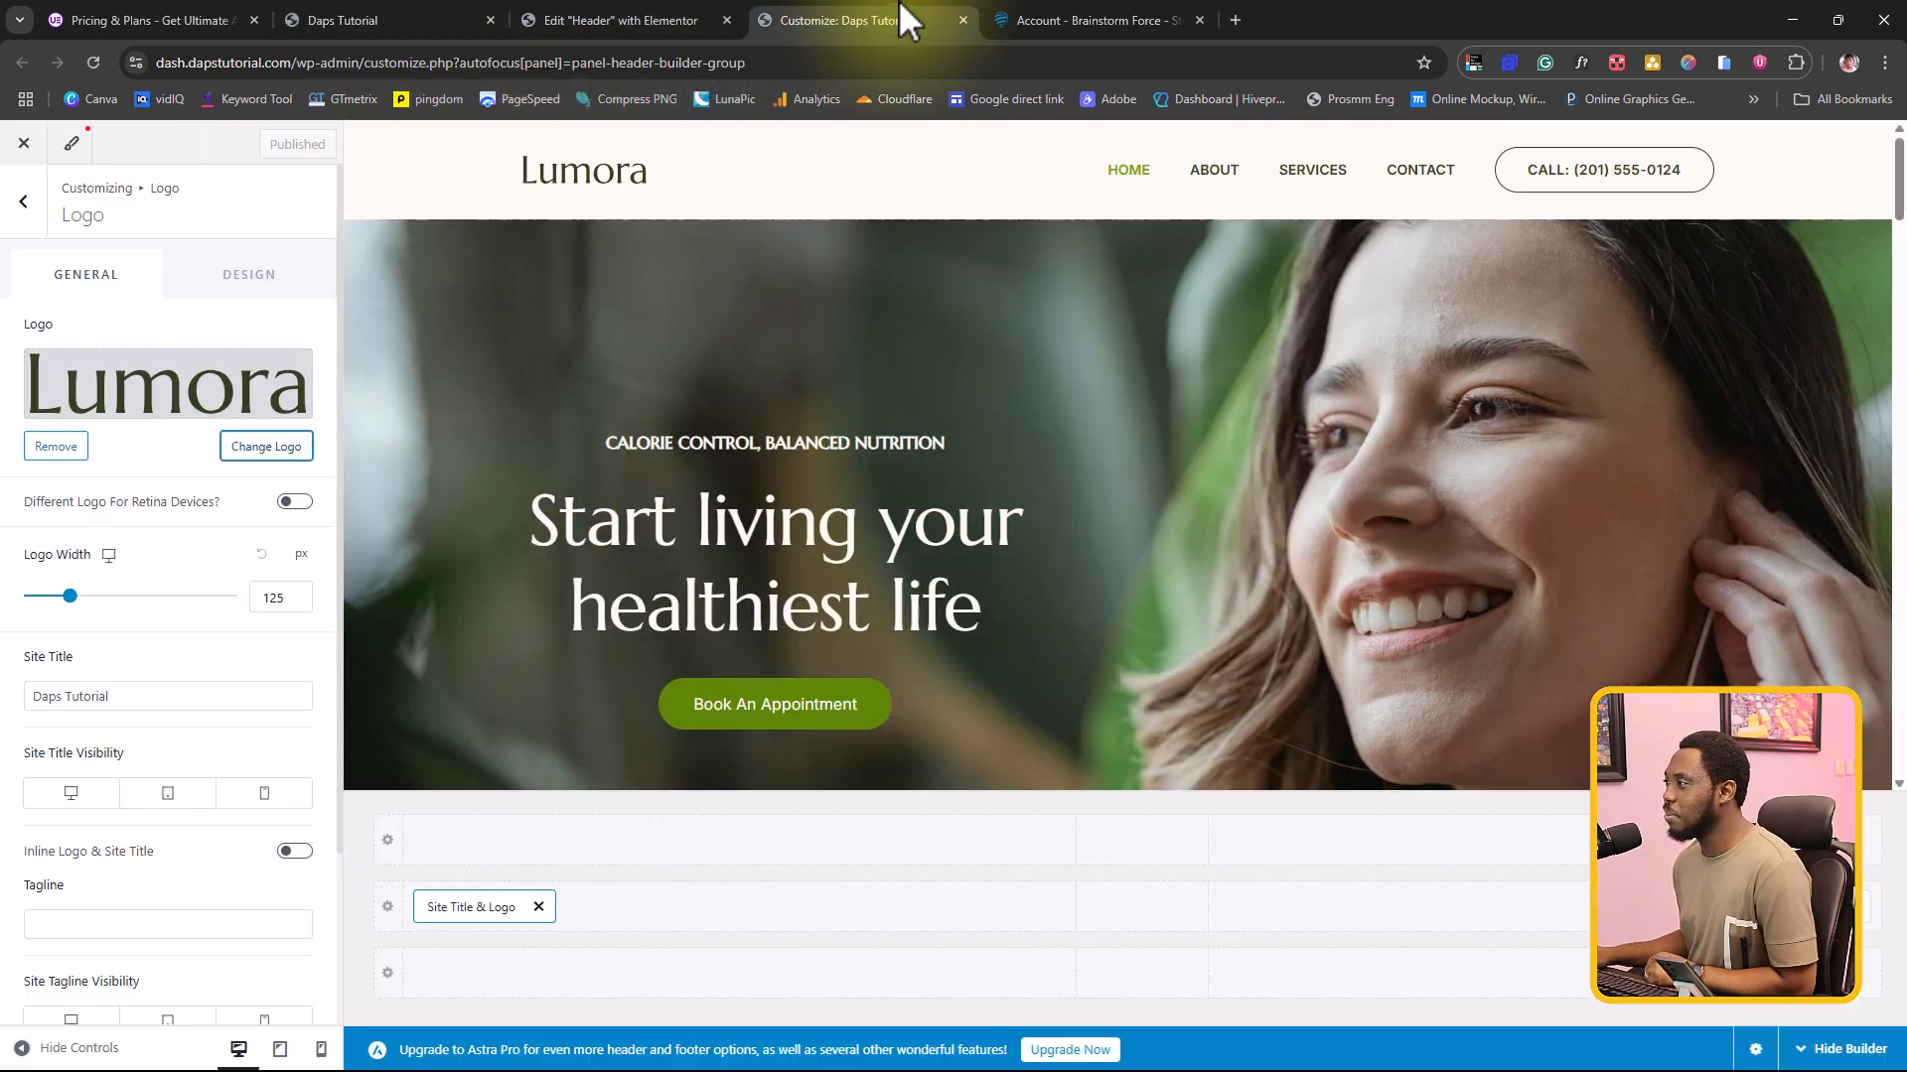
{"action": "left_click", "coordinate": [609, 18]}
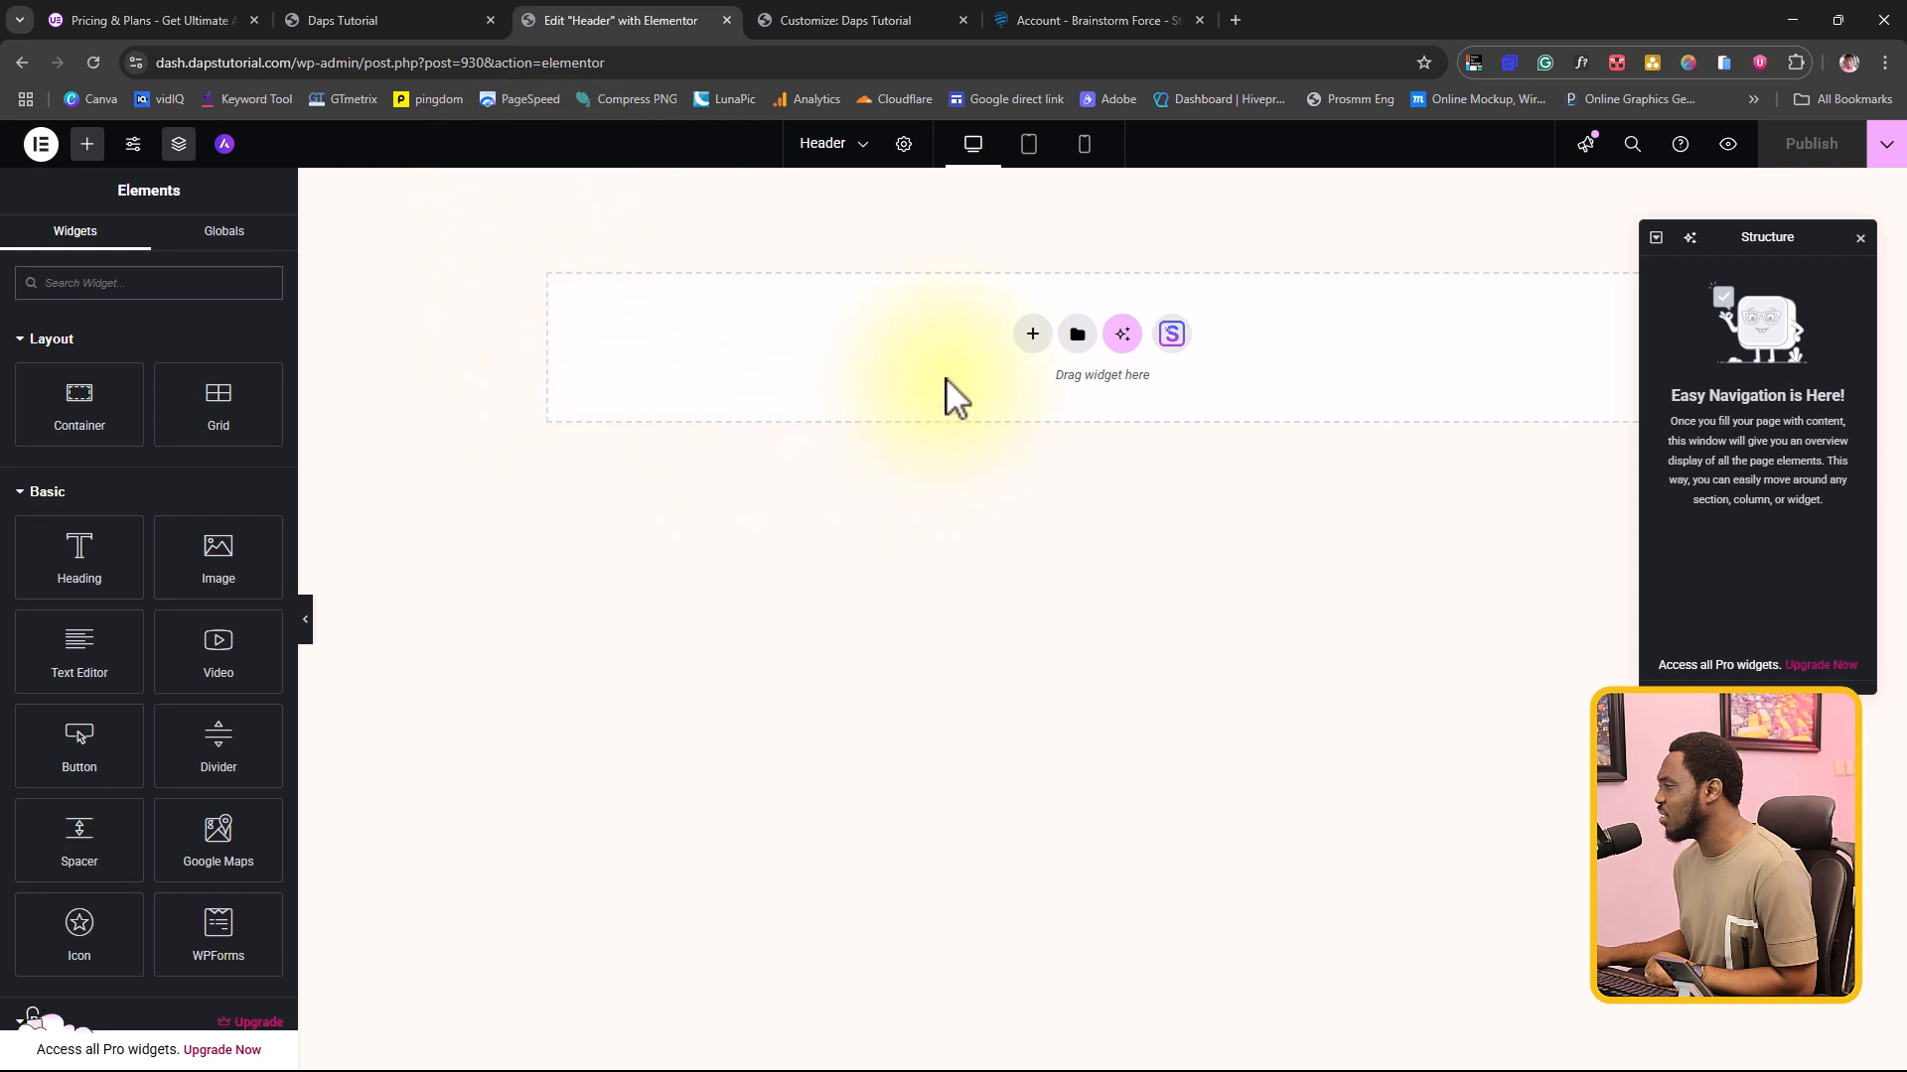
Step: Add a single-column Flexbox container to the header template and set its direction to row
{"action": "left_click", "coordinate": [1032, 338]}
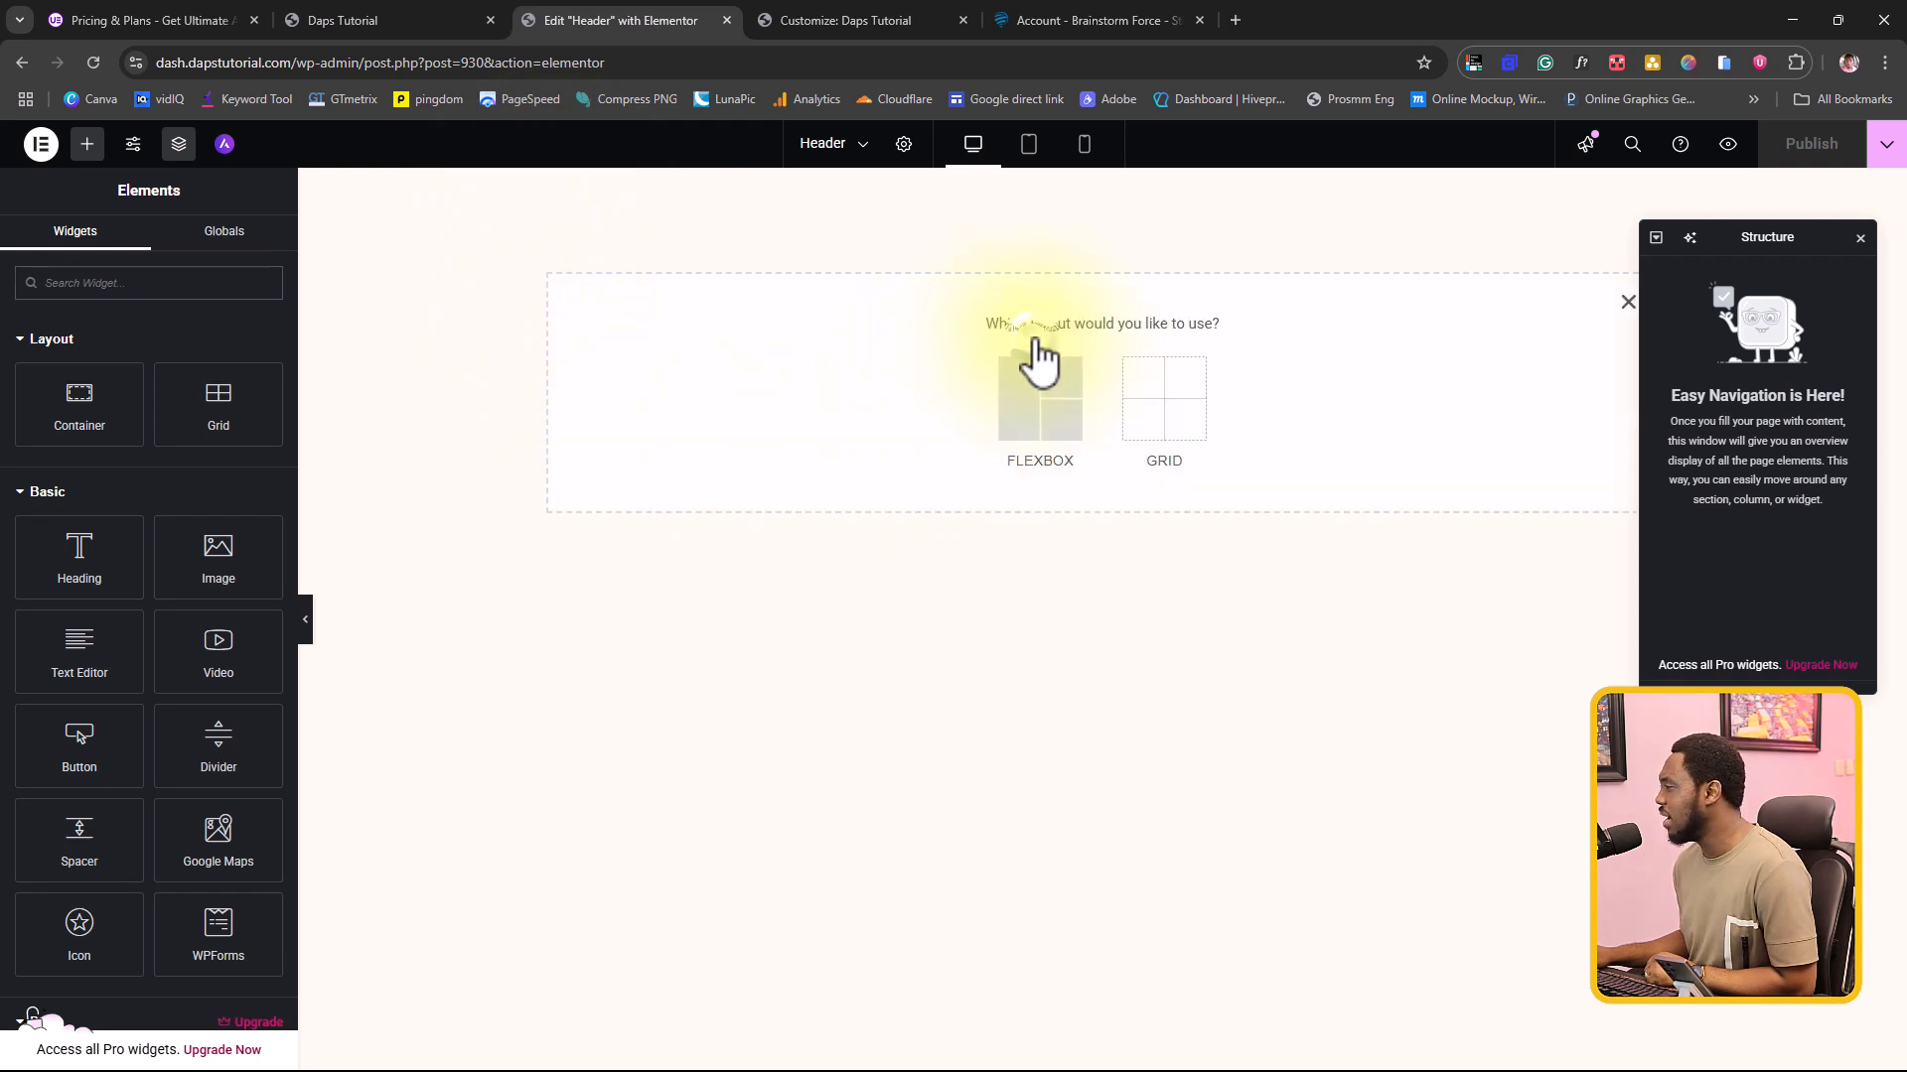
{"action": "left_click", "coordinate": [1011, 408]}
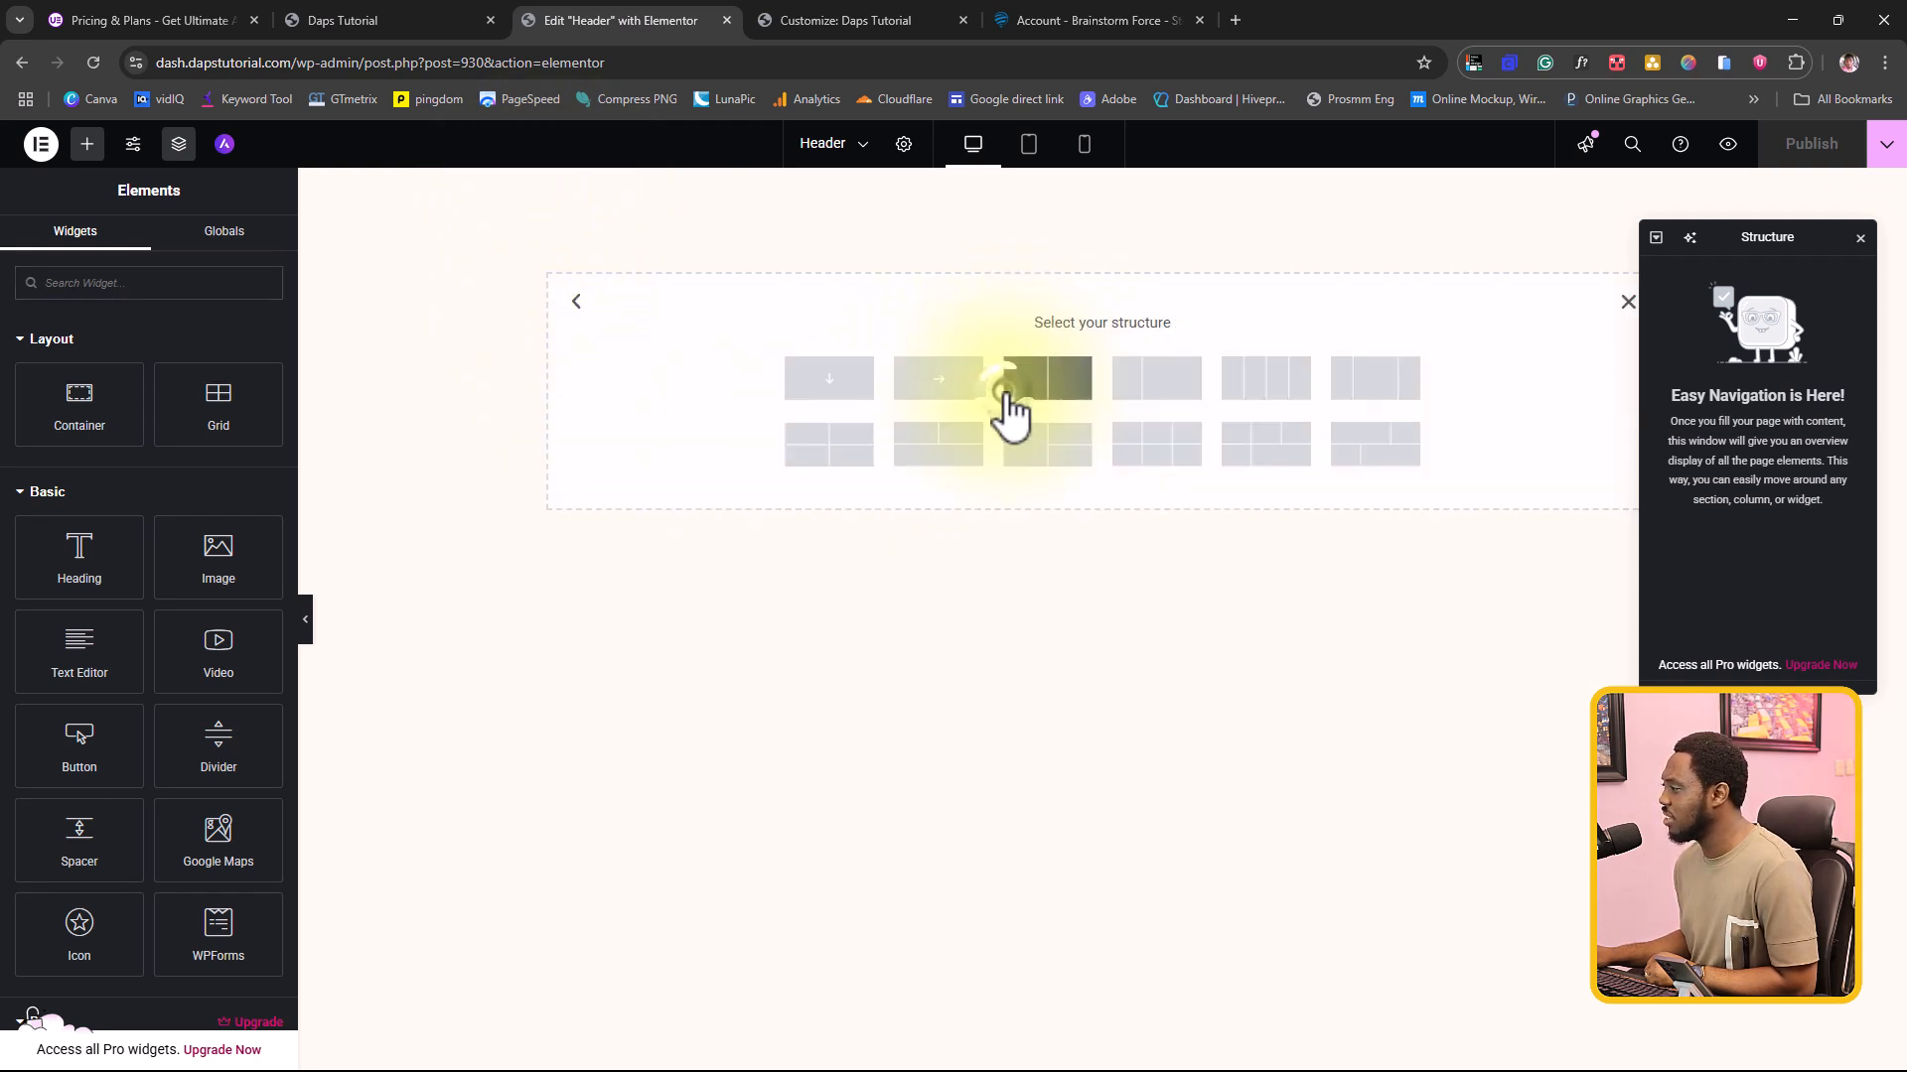
{"action": "left_click", "coordinate": [812, 386]}
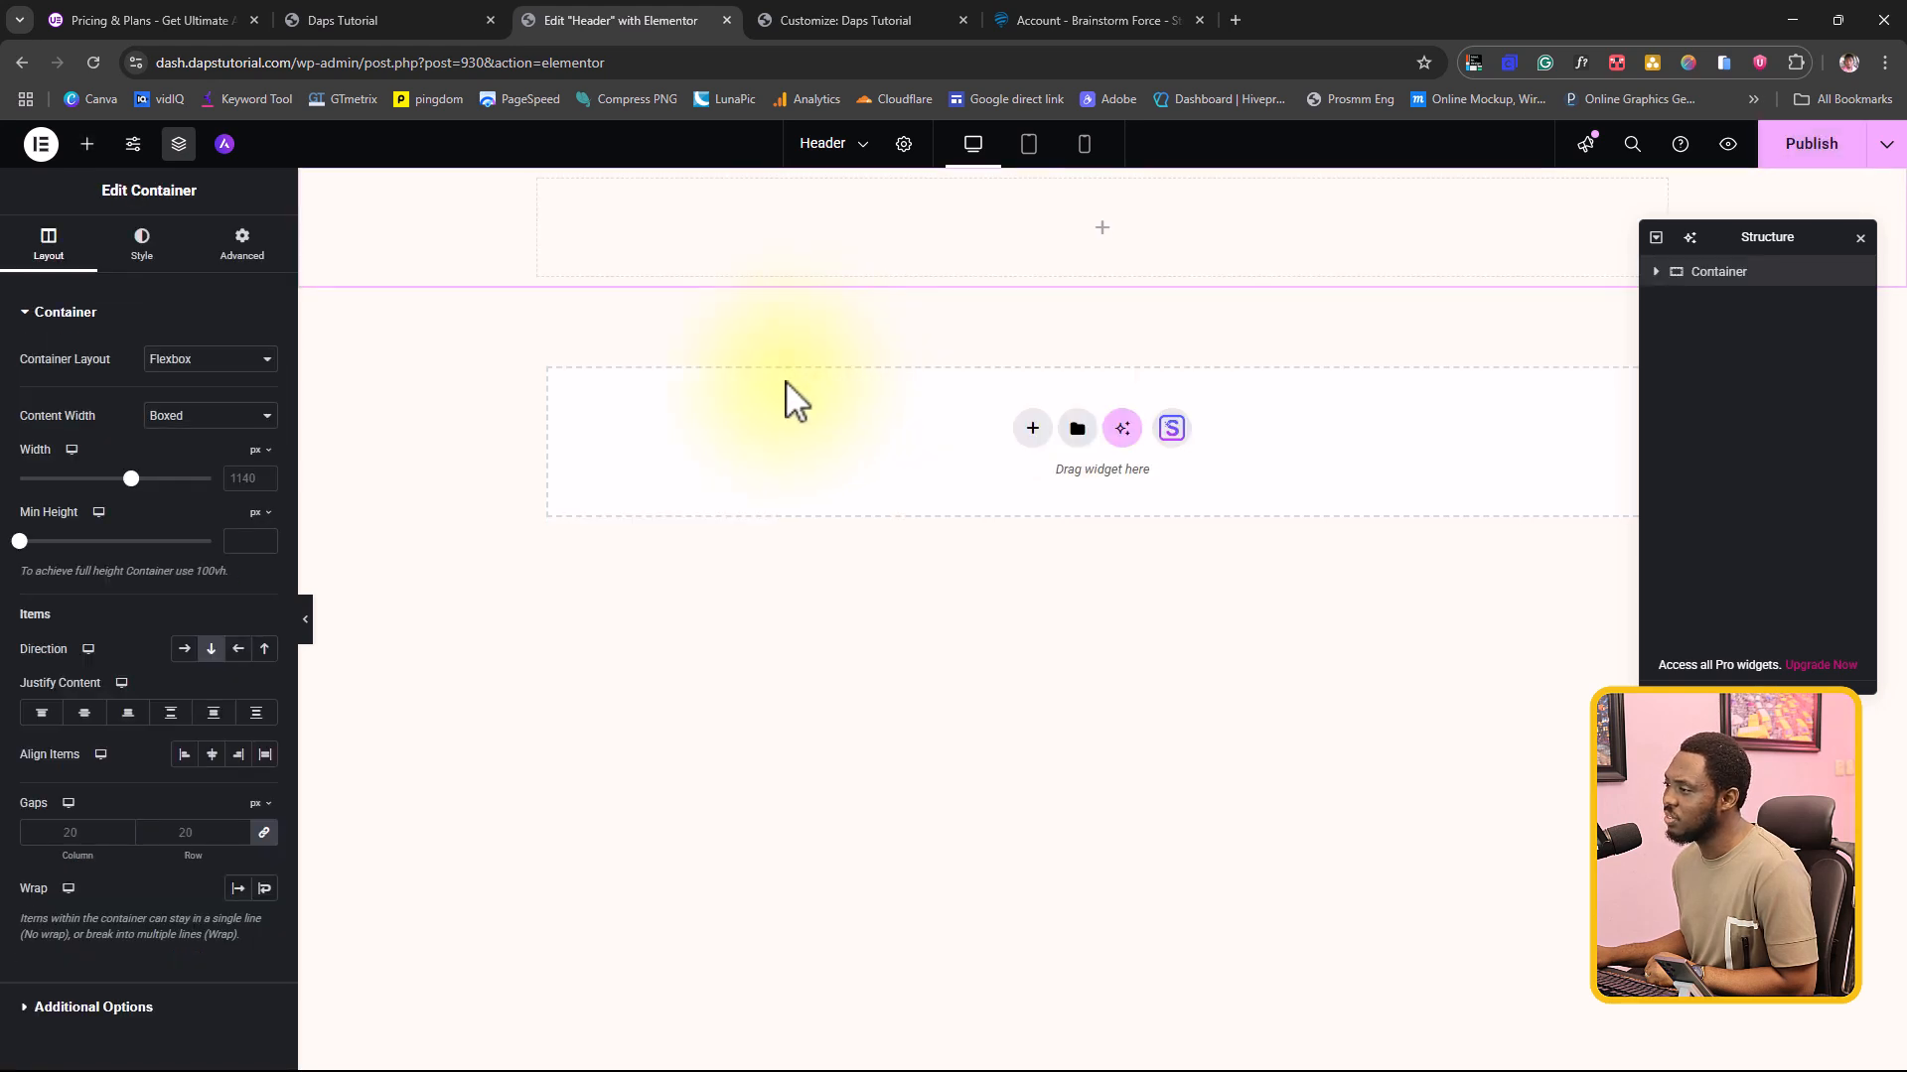
{"action": "left_click", "coordinate": [1101, 225]}
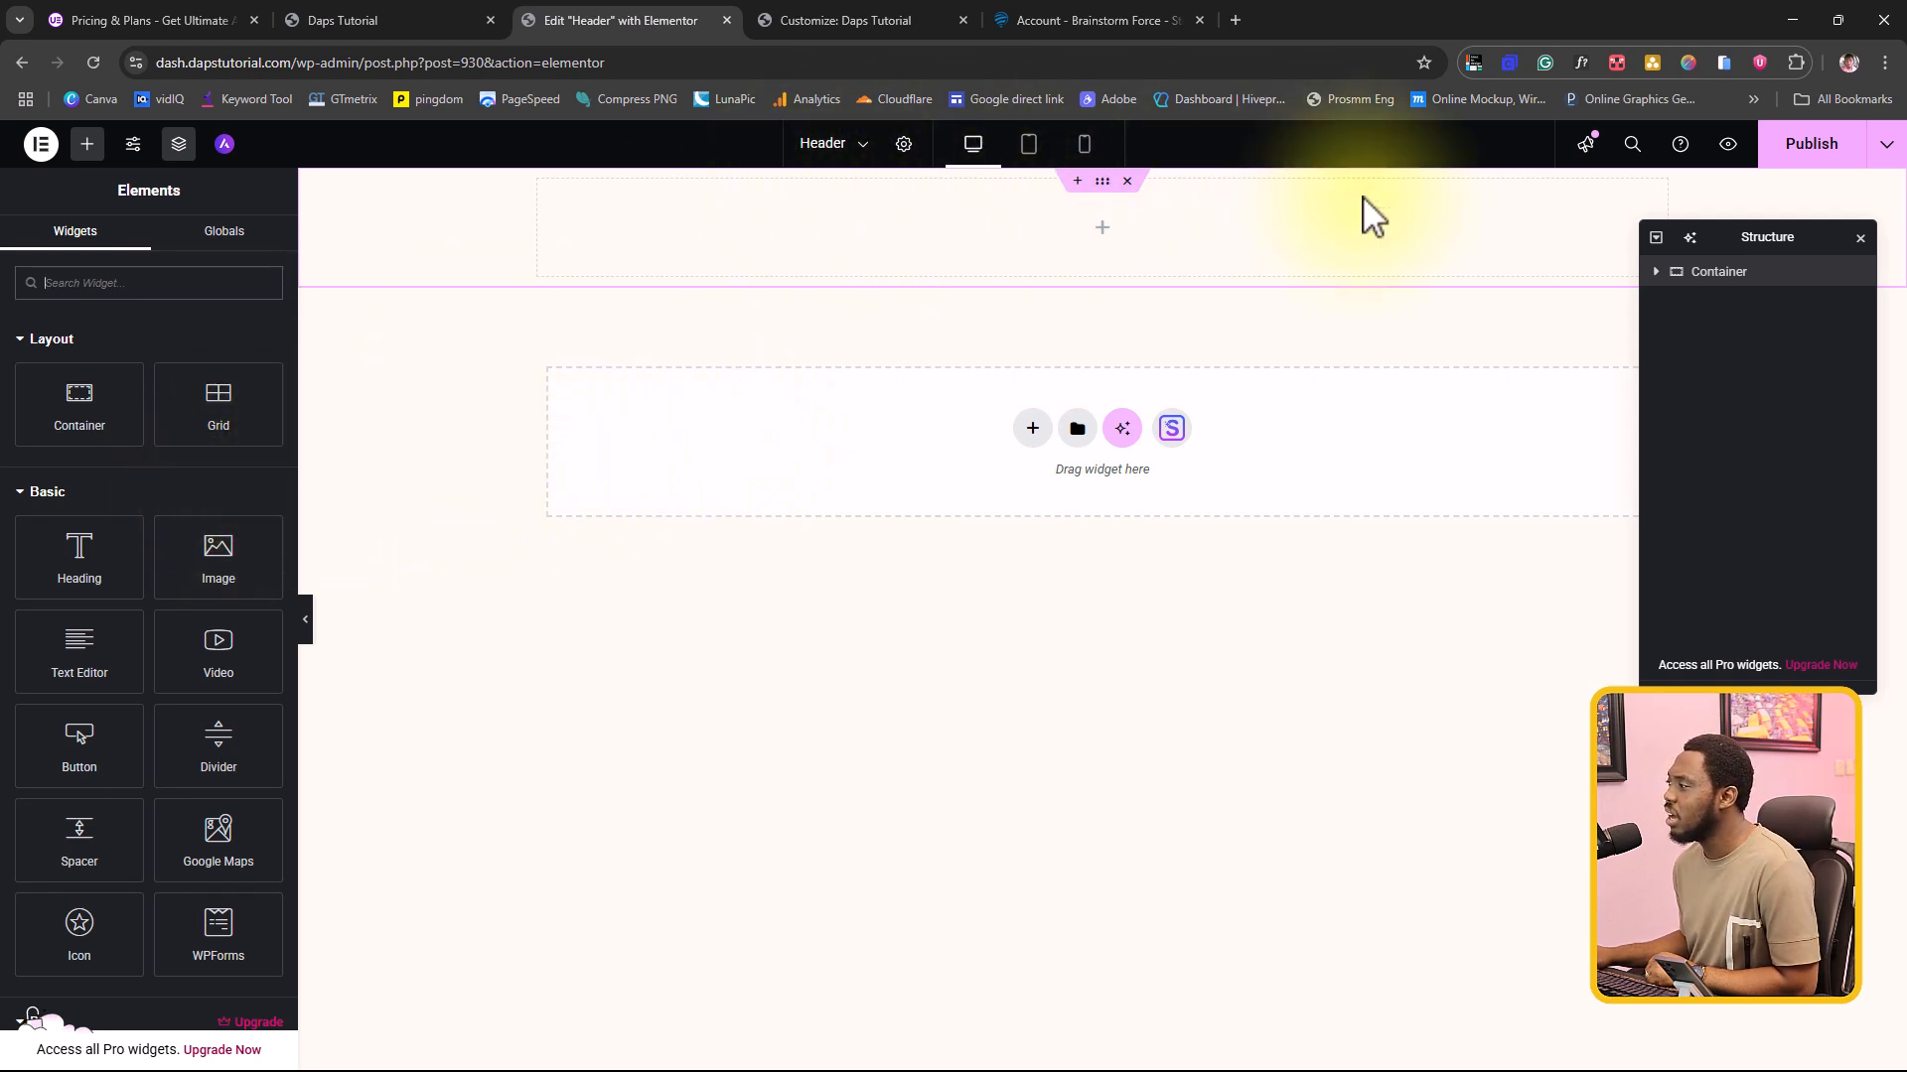
{"action": "left_click", "coordinate": [1729, 272]}
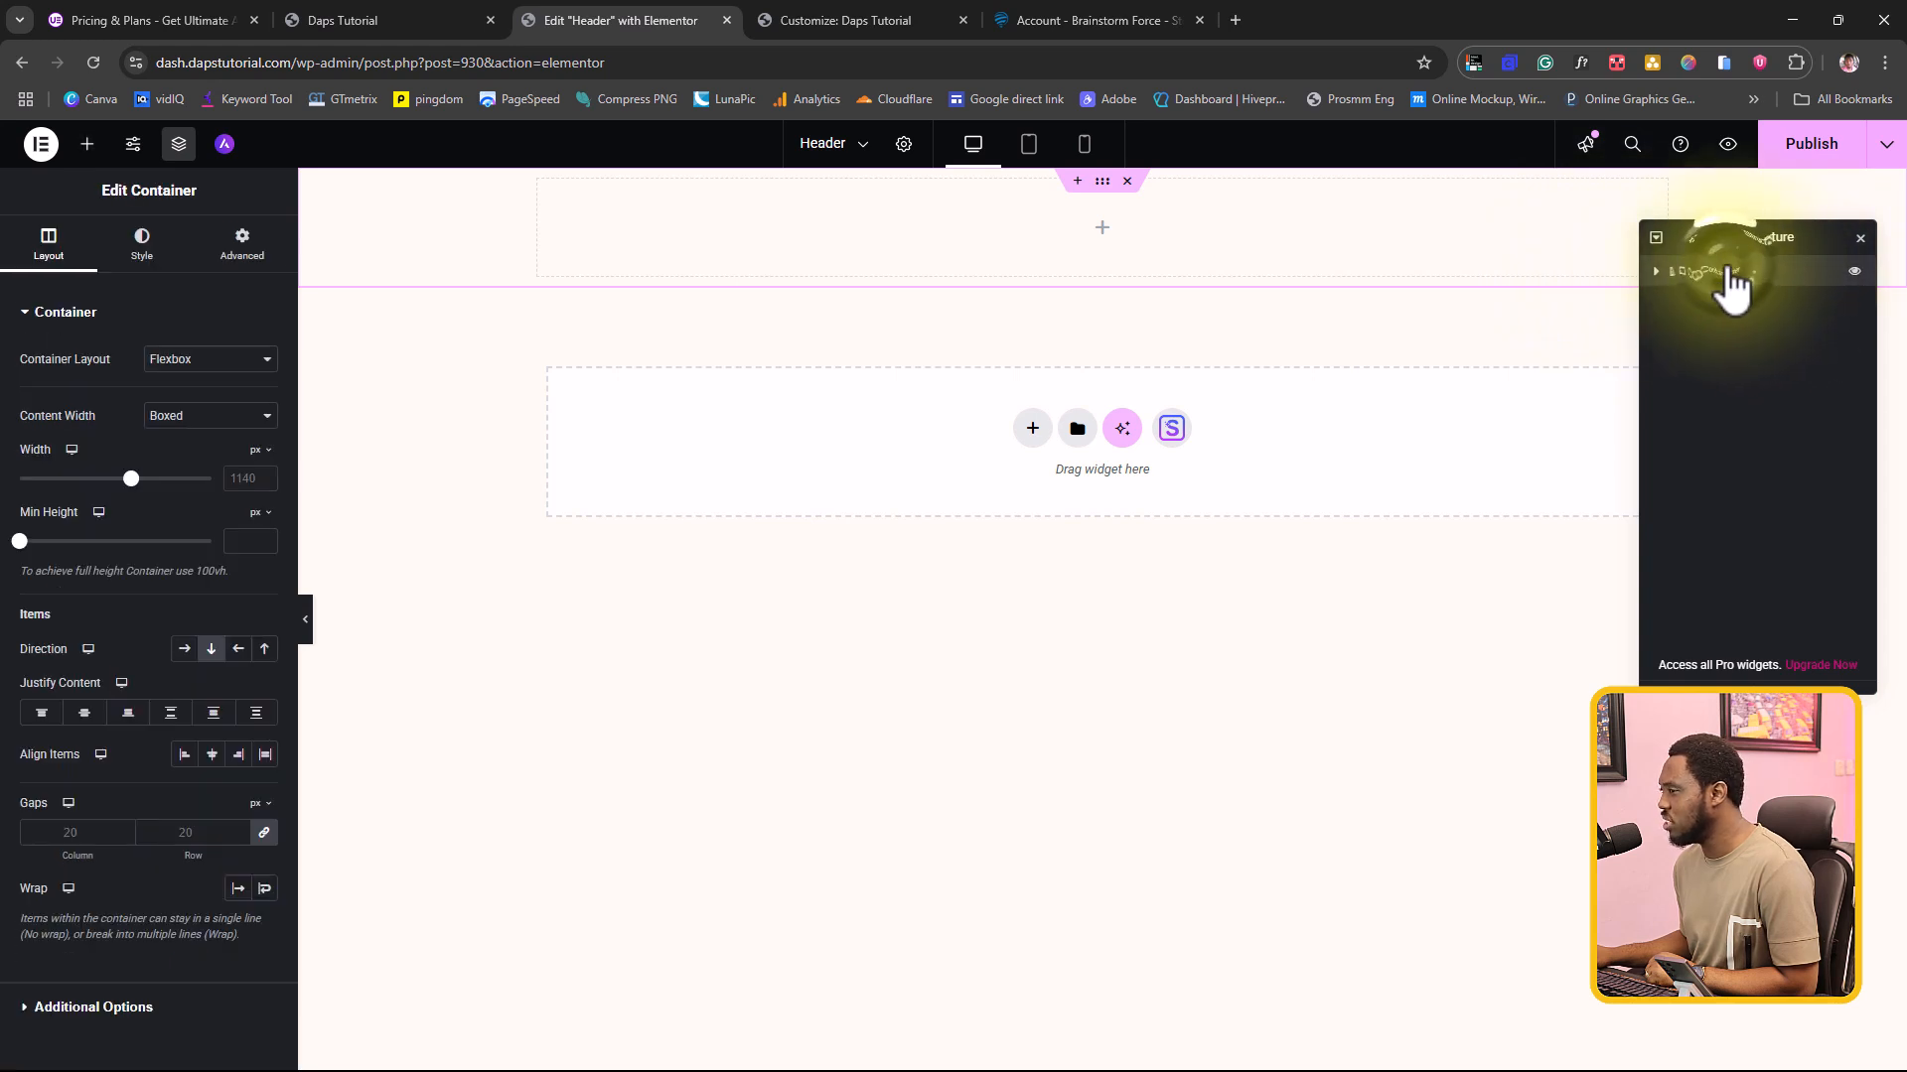
{"action": "left_click", "coordinate": [185, 656]}
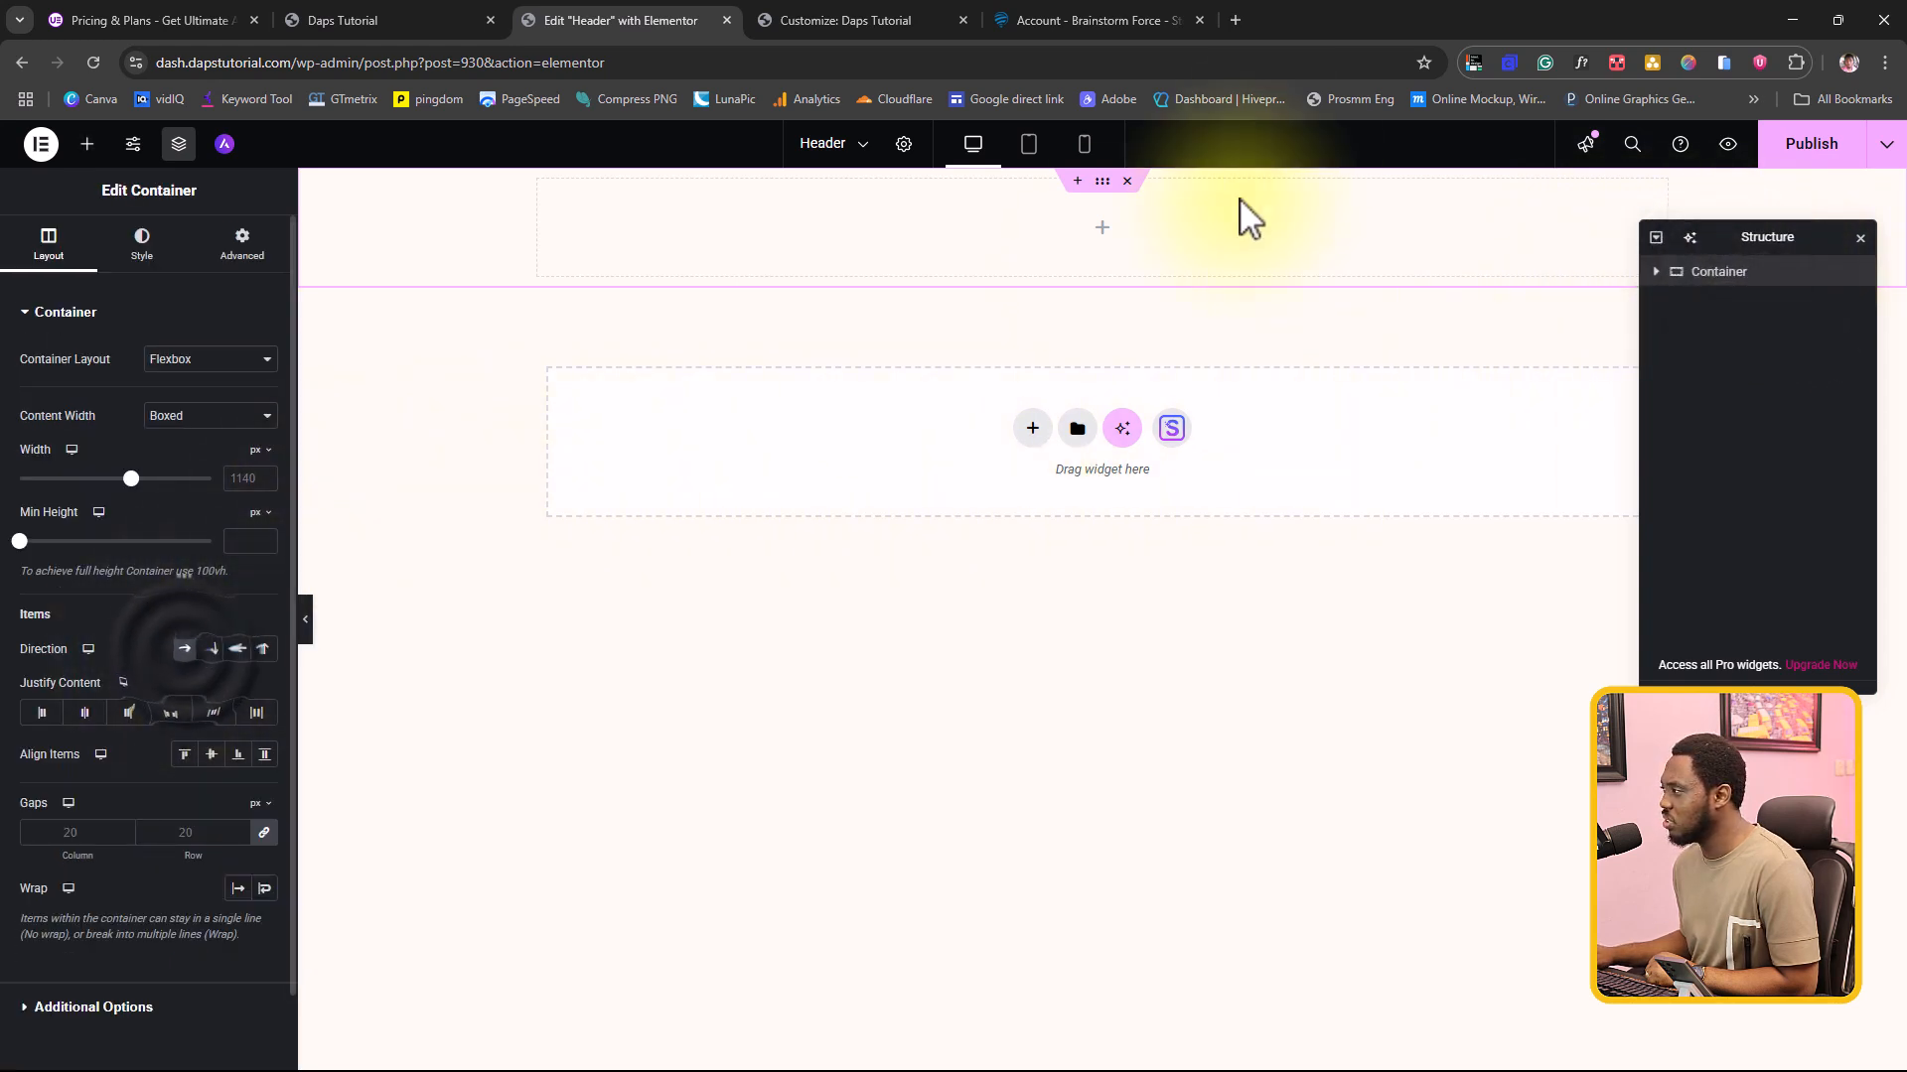
Step: Find the UAE Site Logo widget by searching for "site" and place it in the header container
{"action": "left_click", "coordinate": [1100, 231]}
{"action": "left_click", "coordinate": [157, 283]}
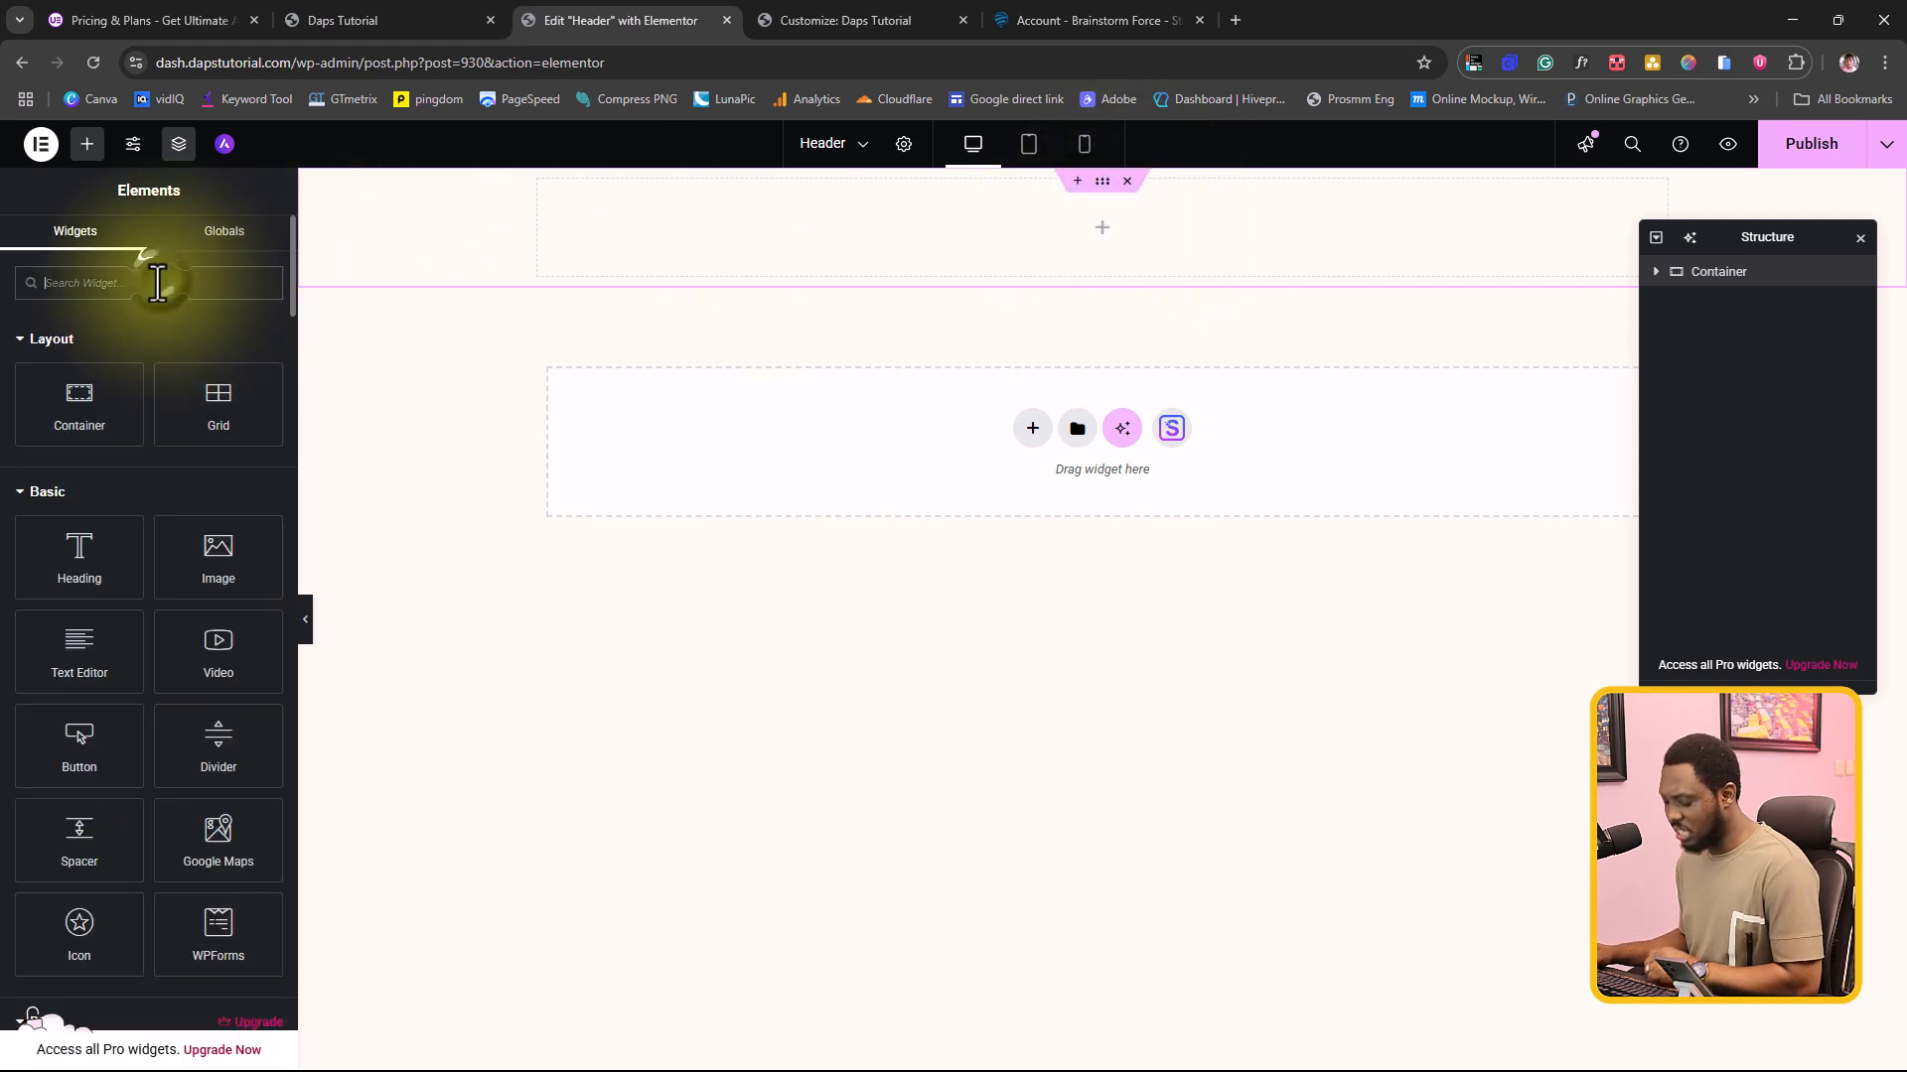
{"action": "type", "text": "site"}
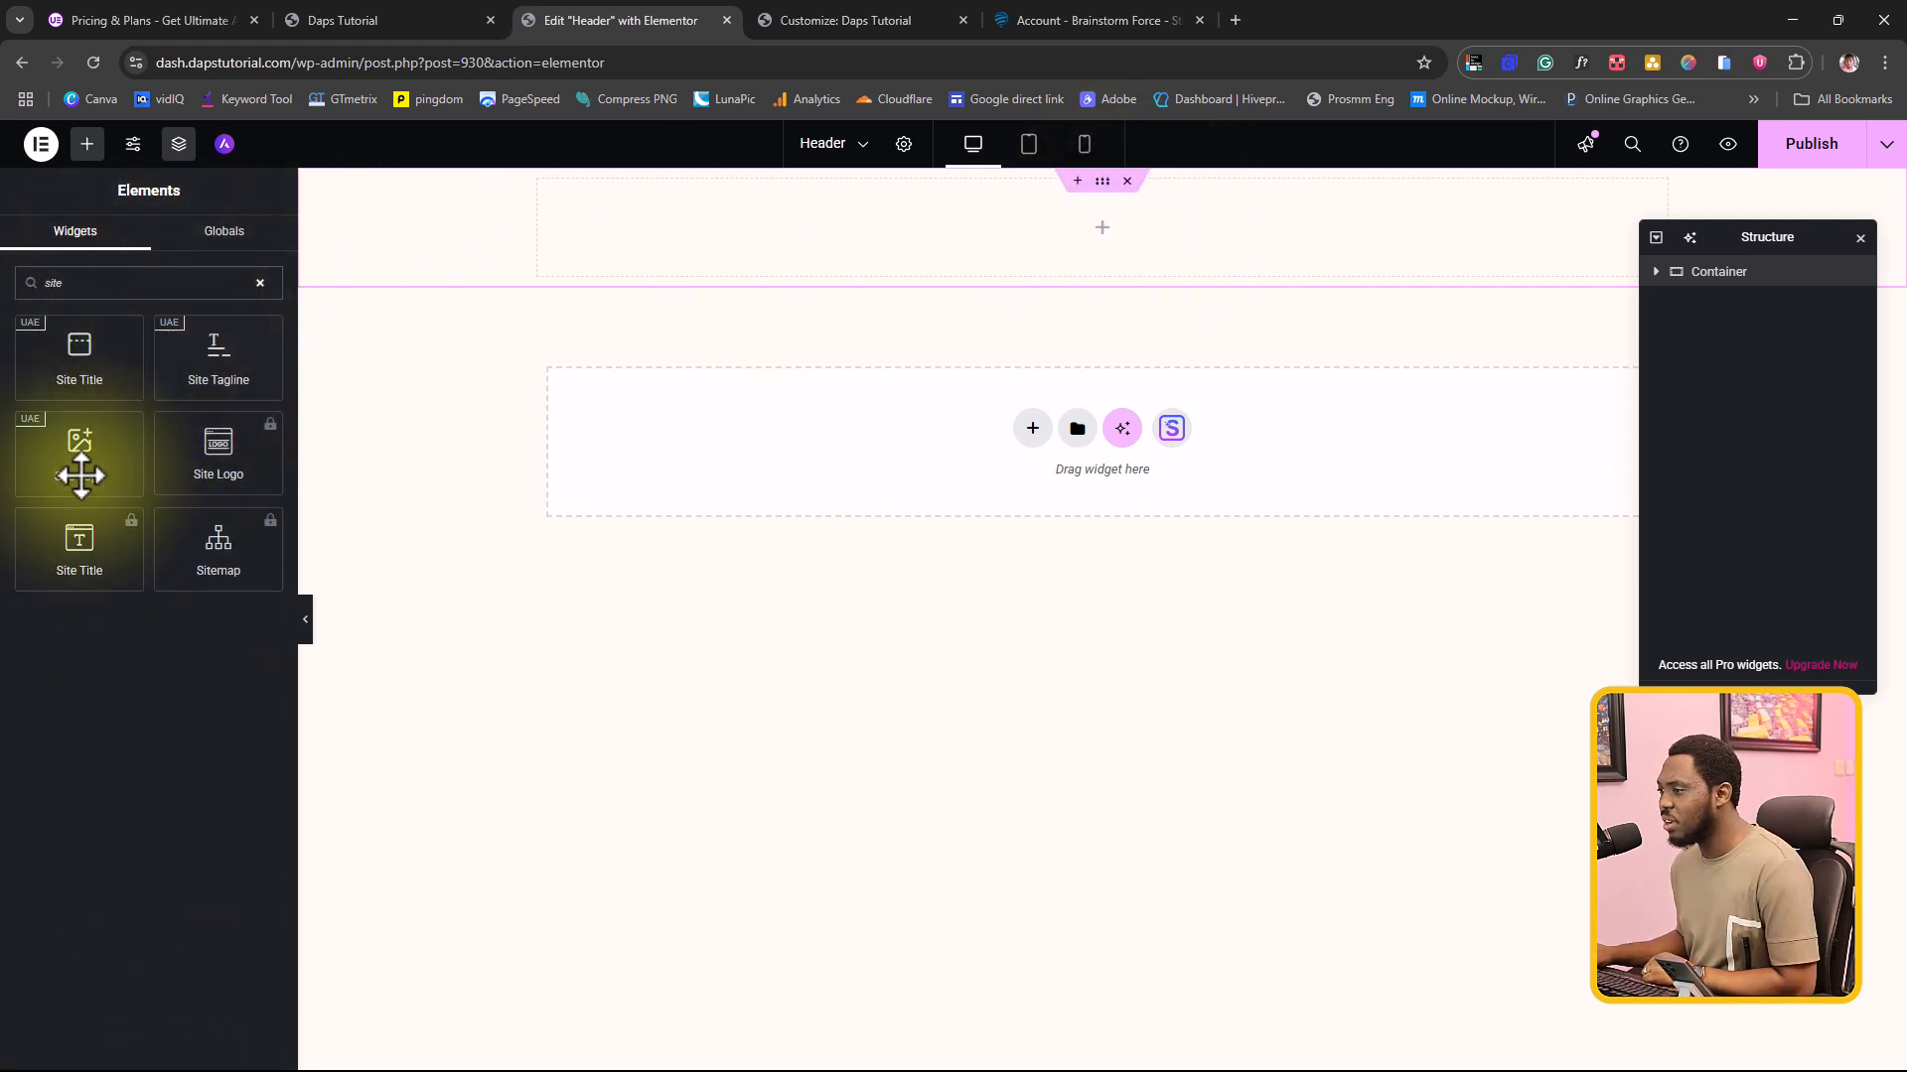
{"action": "left_click_drag", "start_coordinate": [76, 464], "coordinate": [1032, 249]}
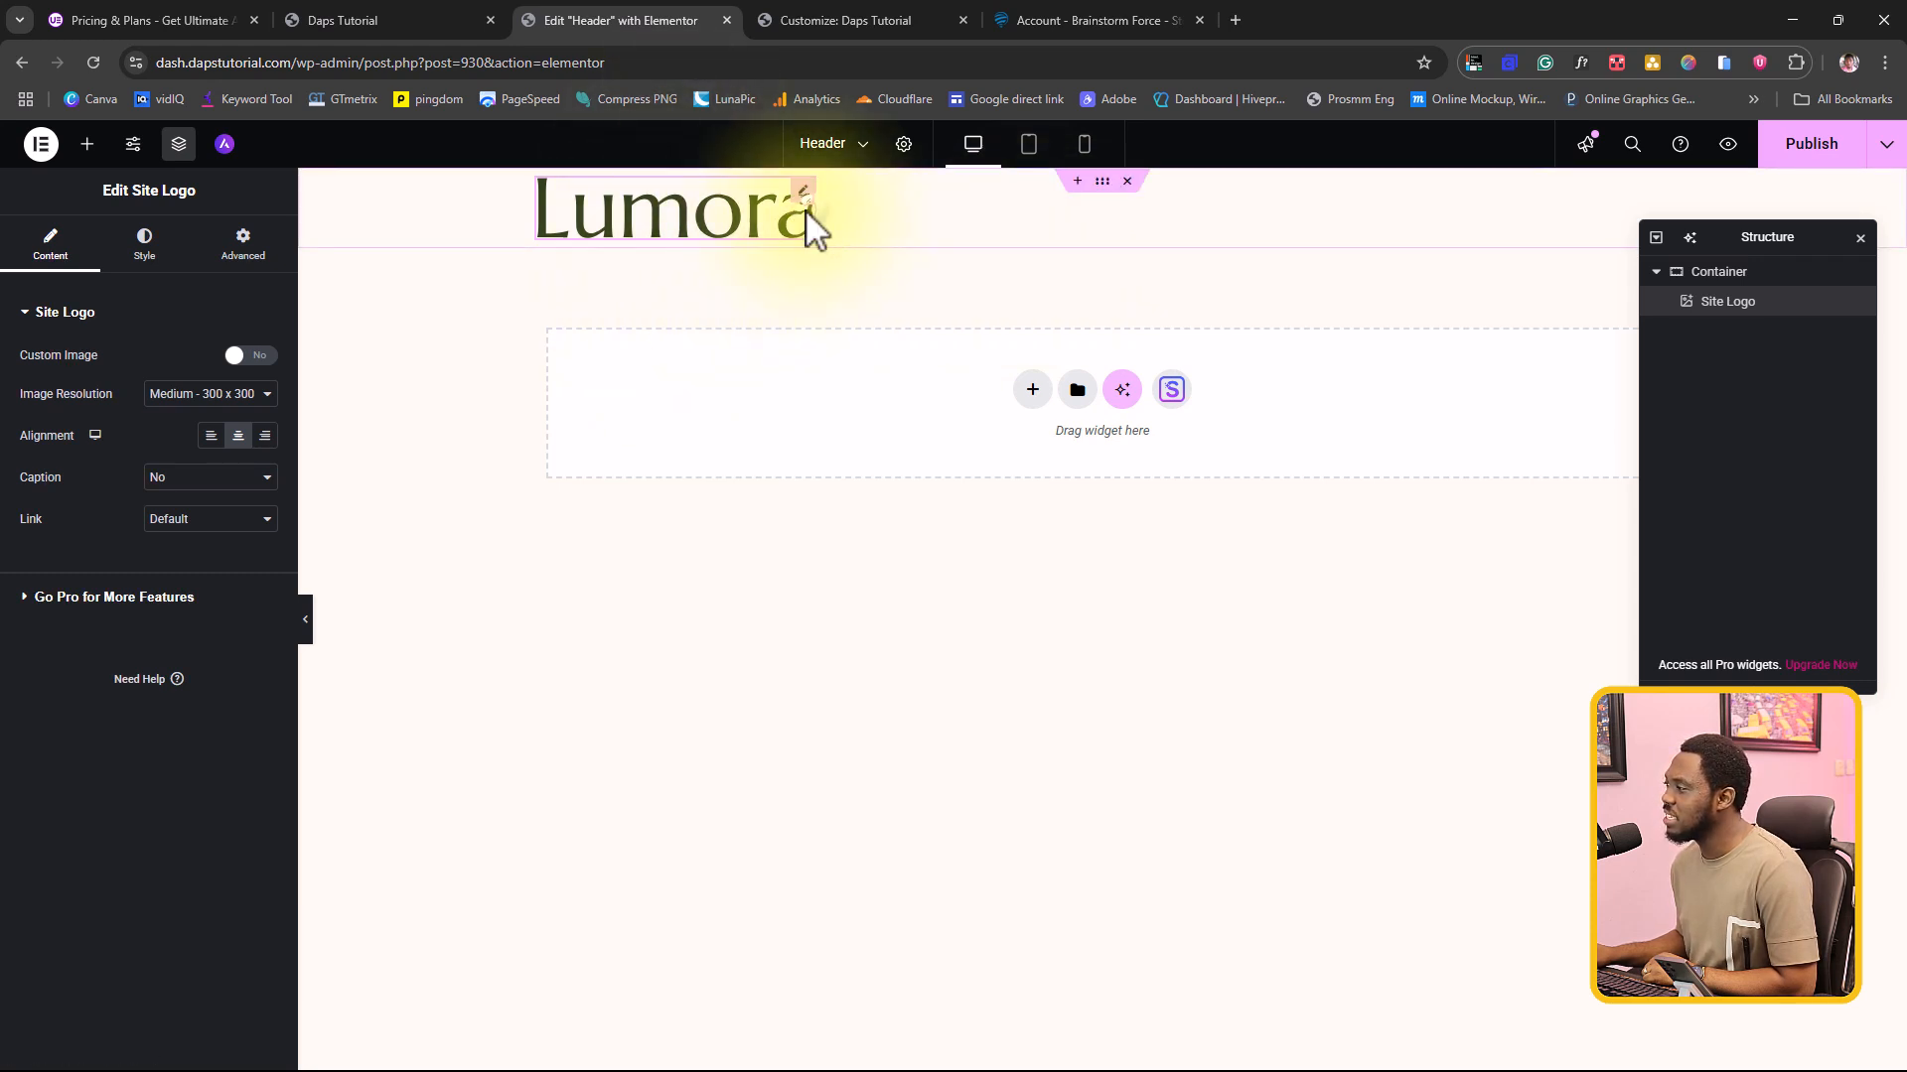
{"action": "left_click_drag", "start_coordinate": [806, 212], "coordinate": [765, 298]}
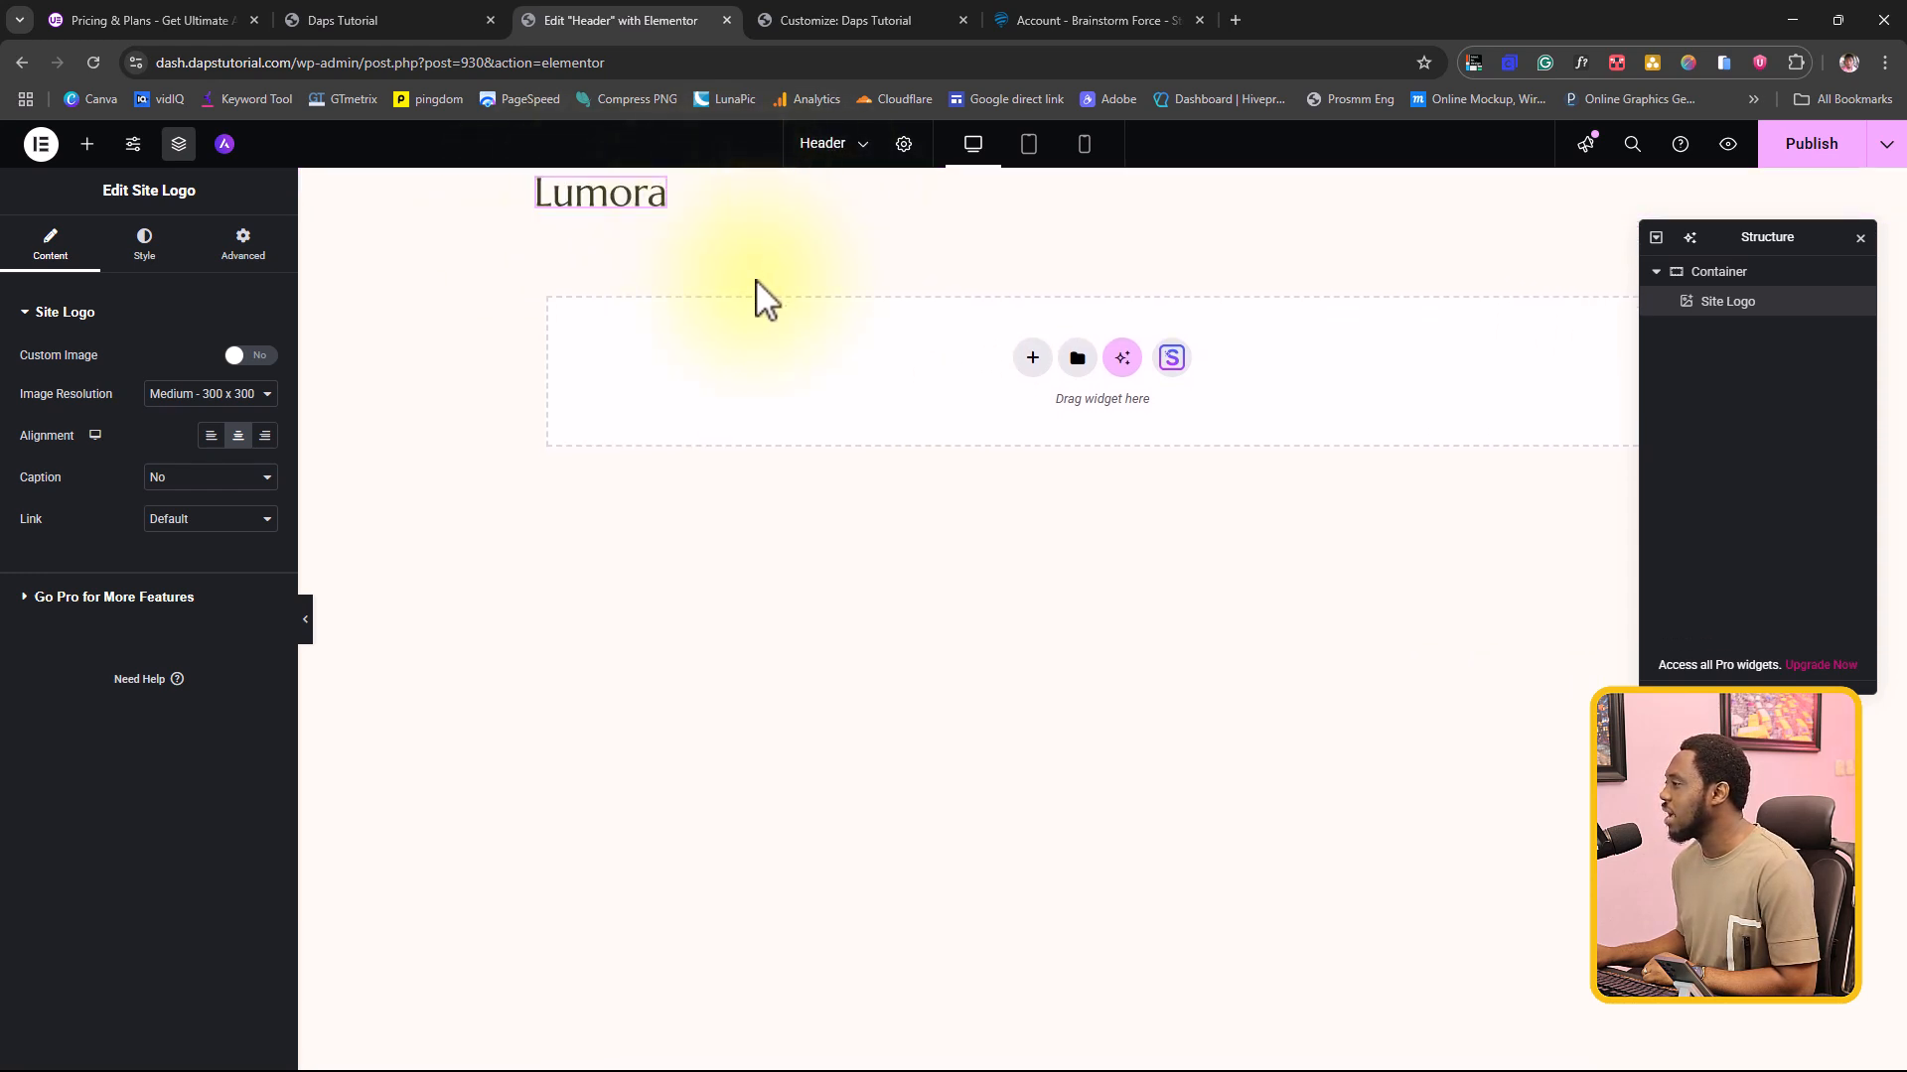
Step: Find the UAE Navigation Menu widget and place it to the right of the site logo in the container
{"action": "left_click", "coordinate": [87, 145]}
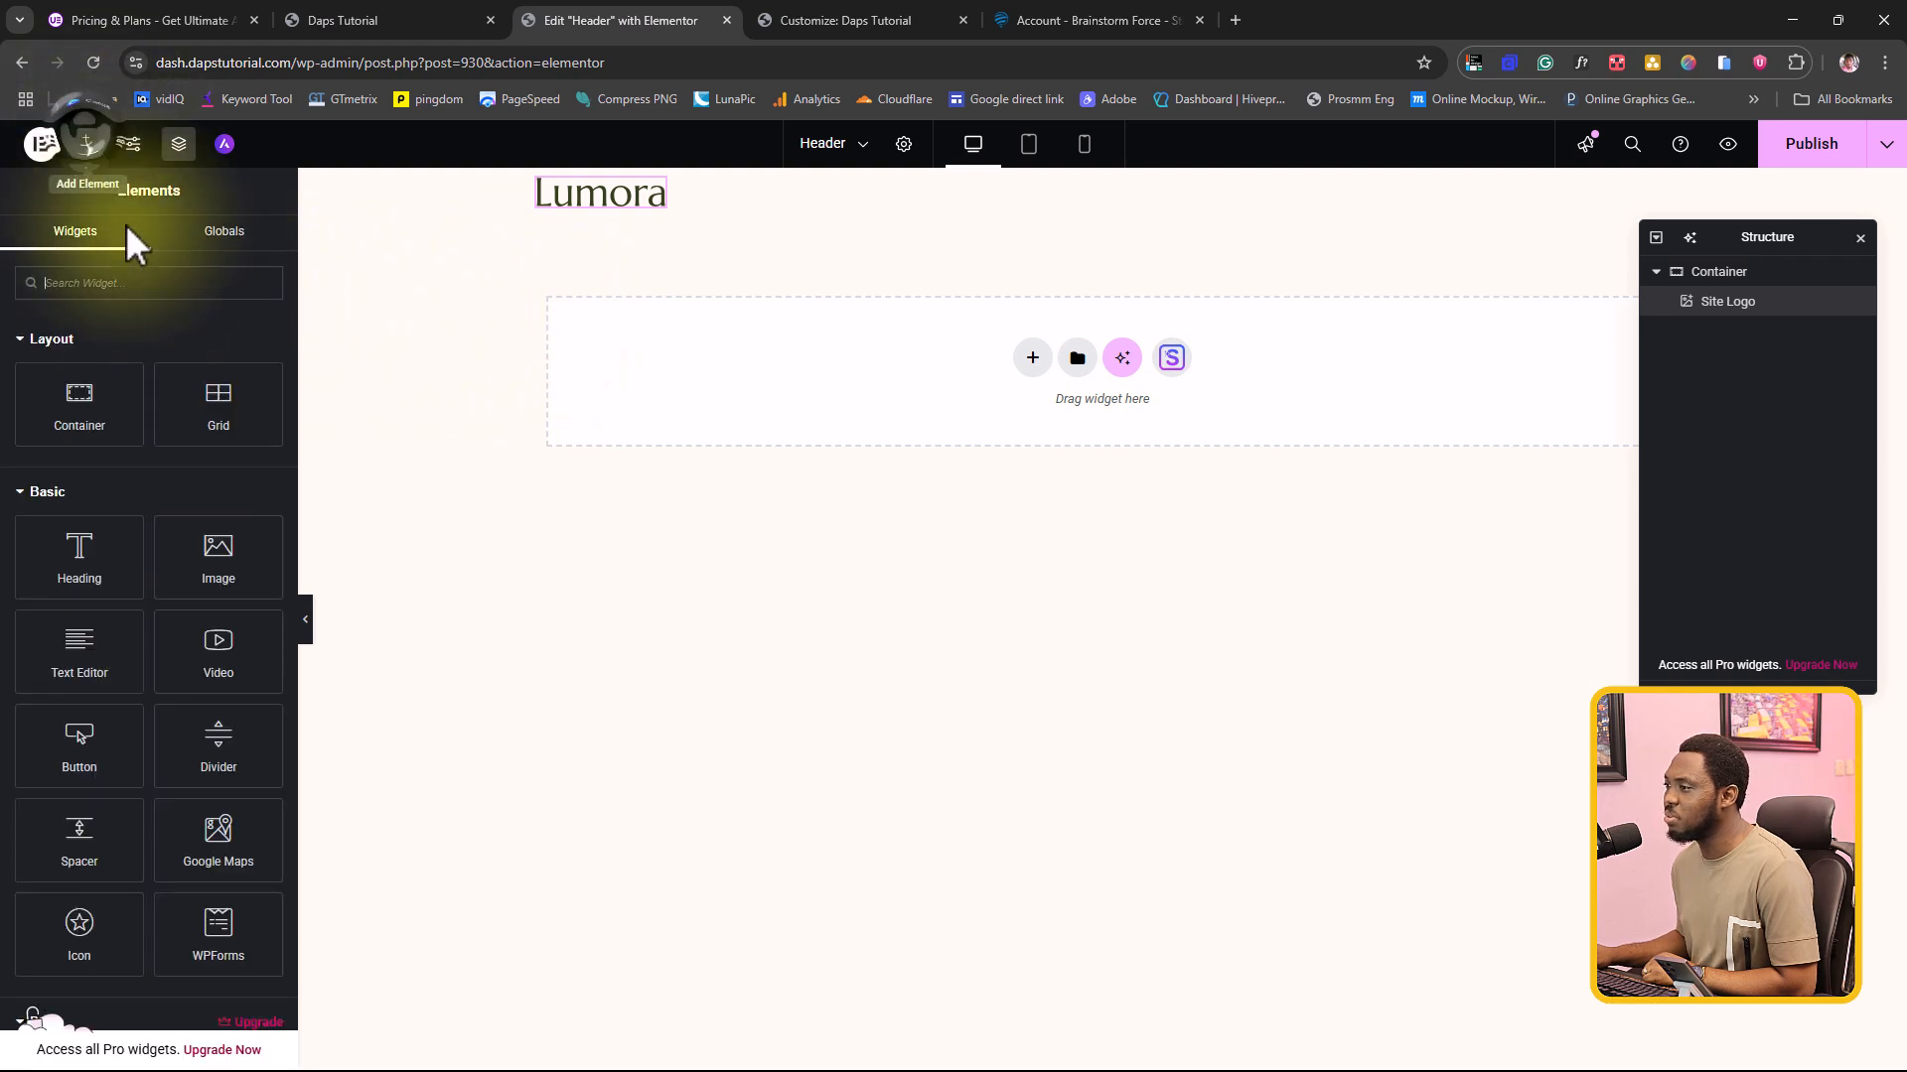
{"action": "left_click", "coordinate": [127, 285]}
{"action": "type", "text": "naviga"}
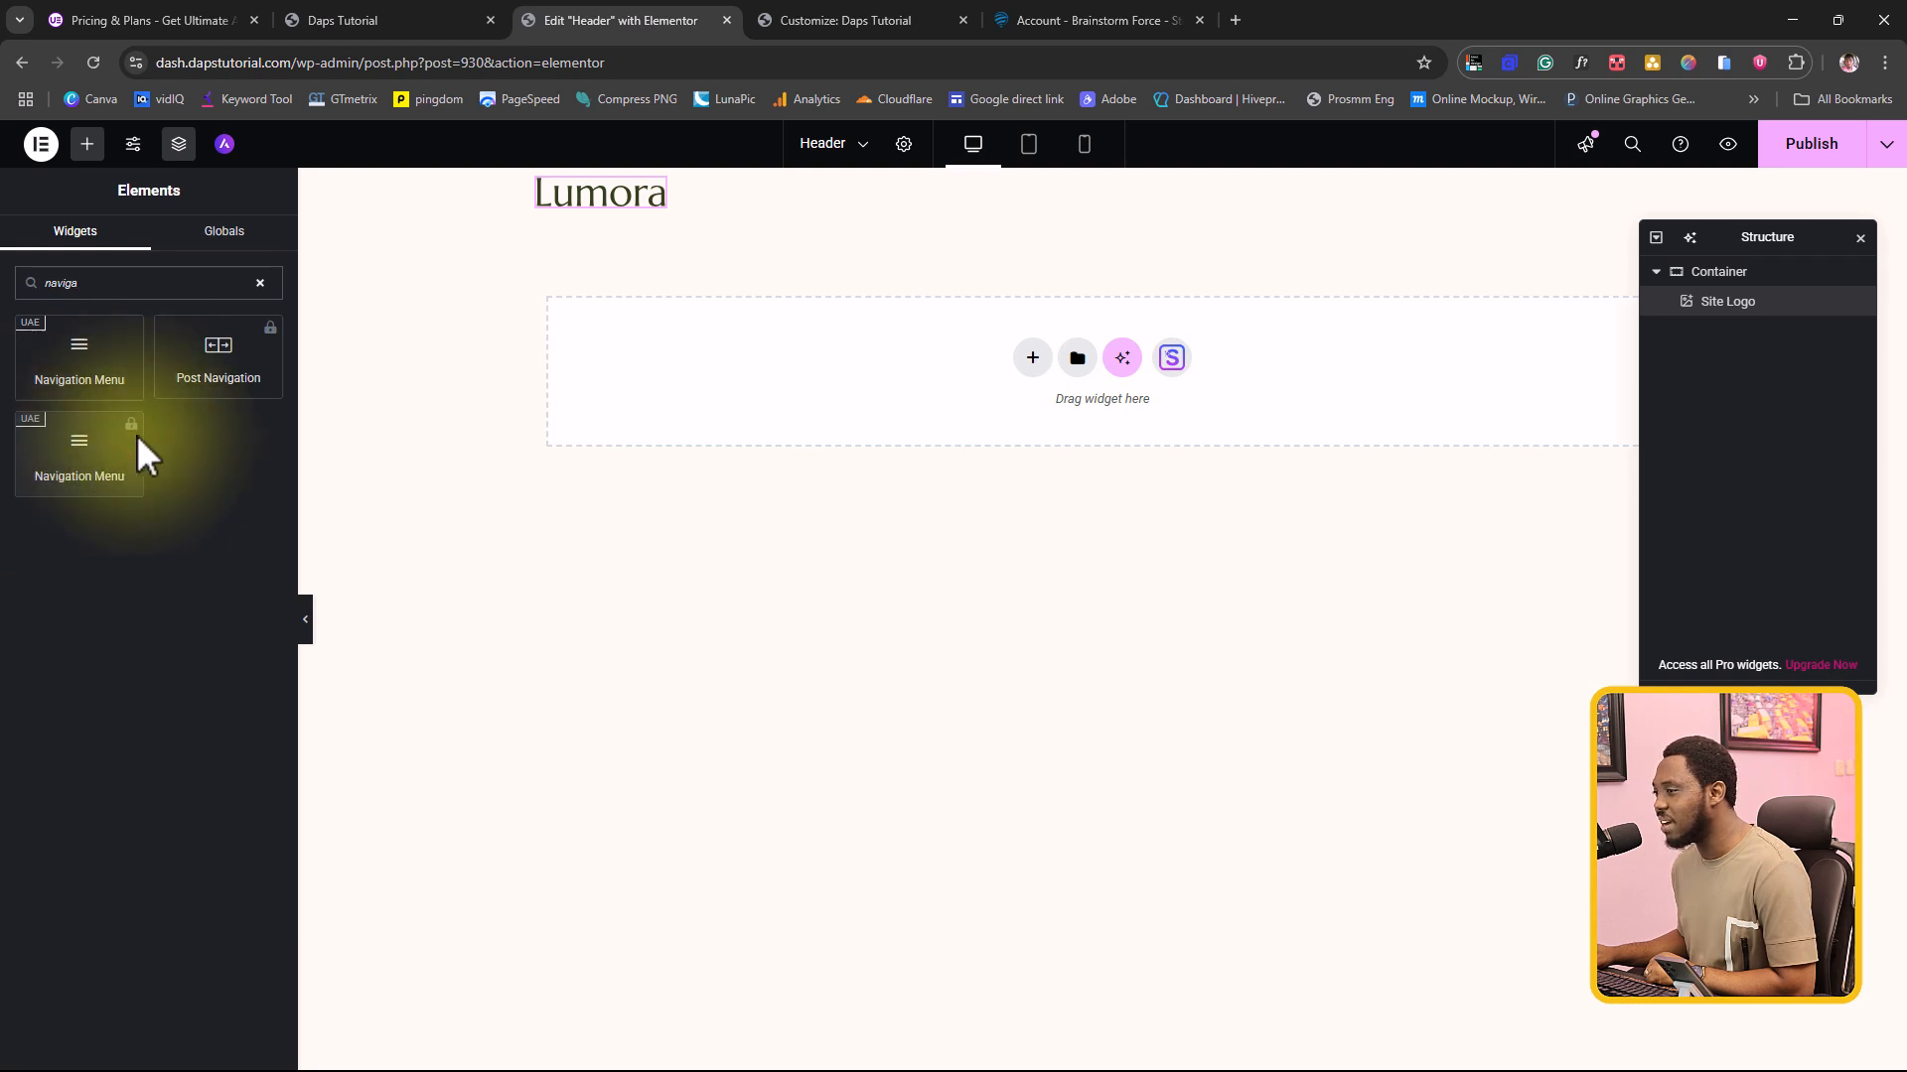
{"action": "left_click_drag", "start_coordinate": [80, 342], "coordinate": [637, 187]}
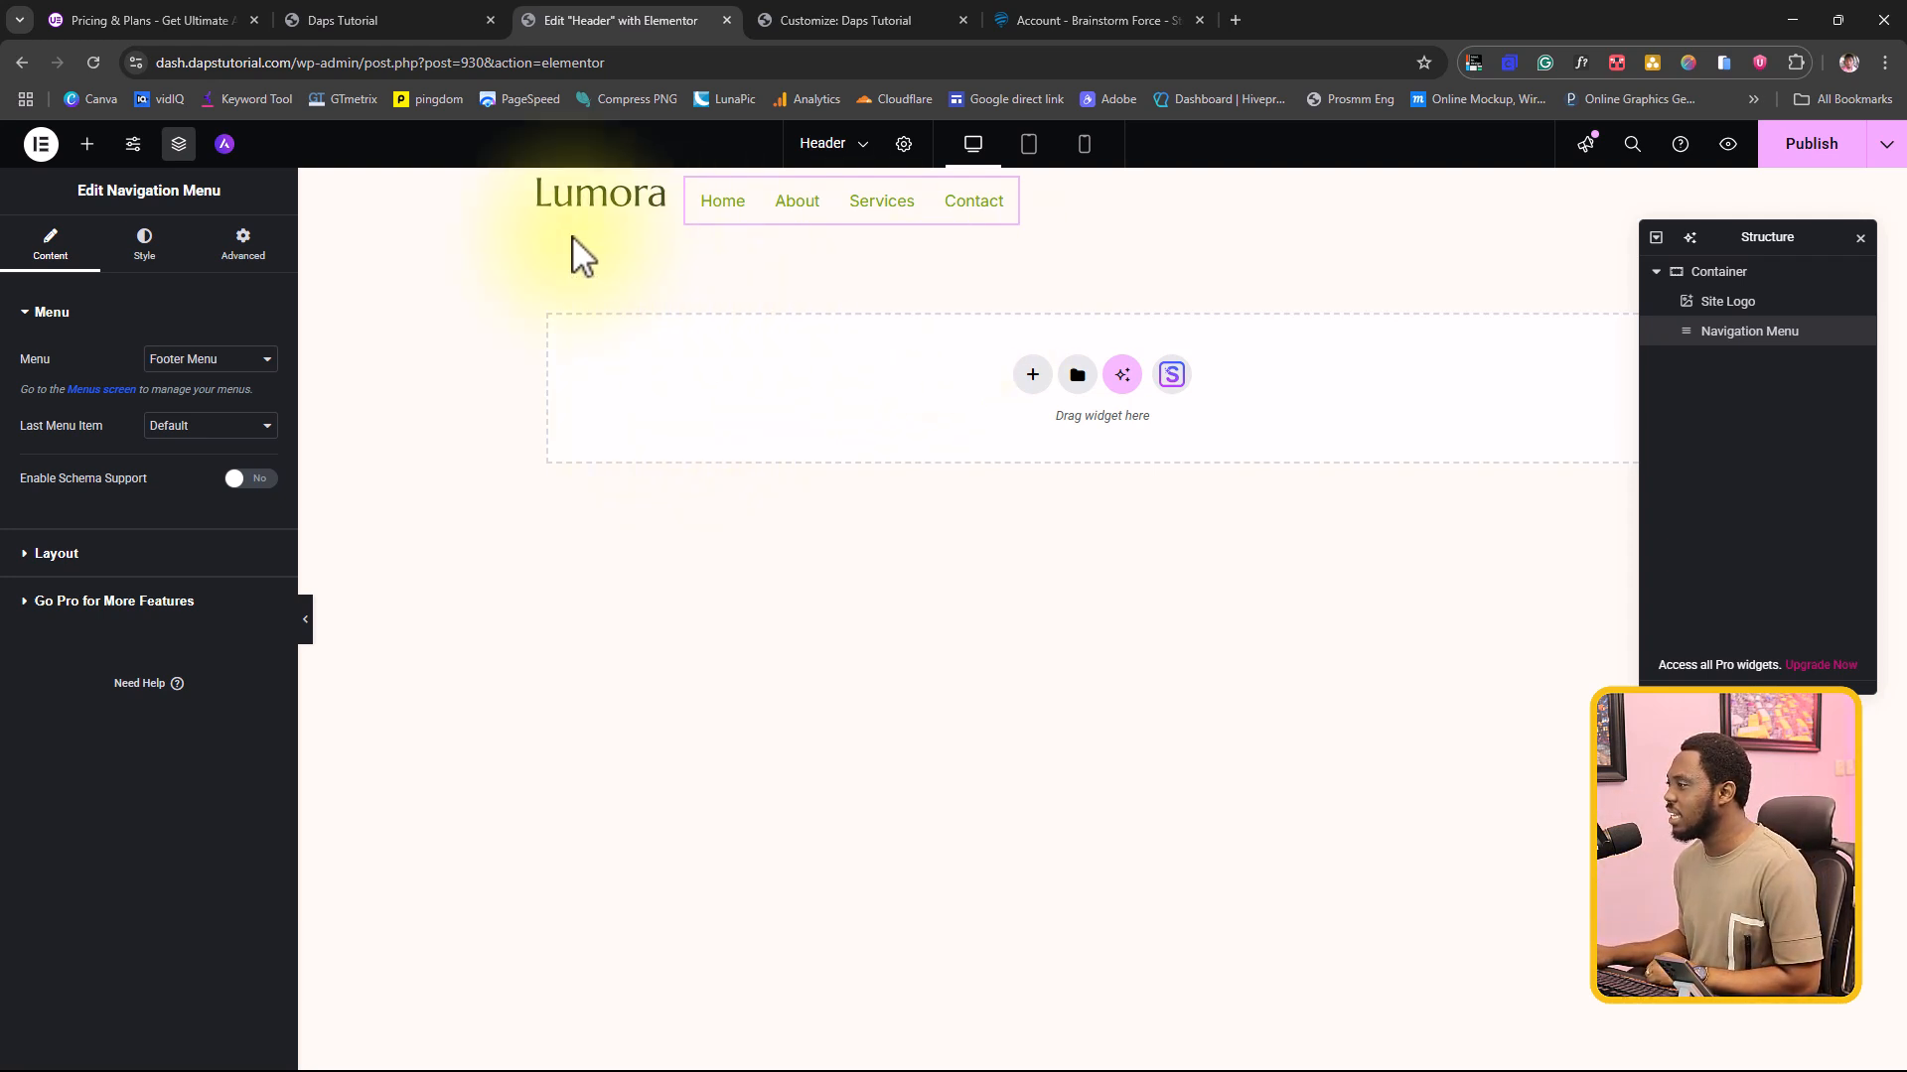
Step: Try the container's Center, Space Around and Space Evenly justification, and settle on Space Between for the logo and menu
{"action": "left_click", "coordinate": [1718, 276]}
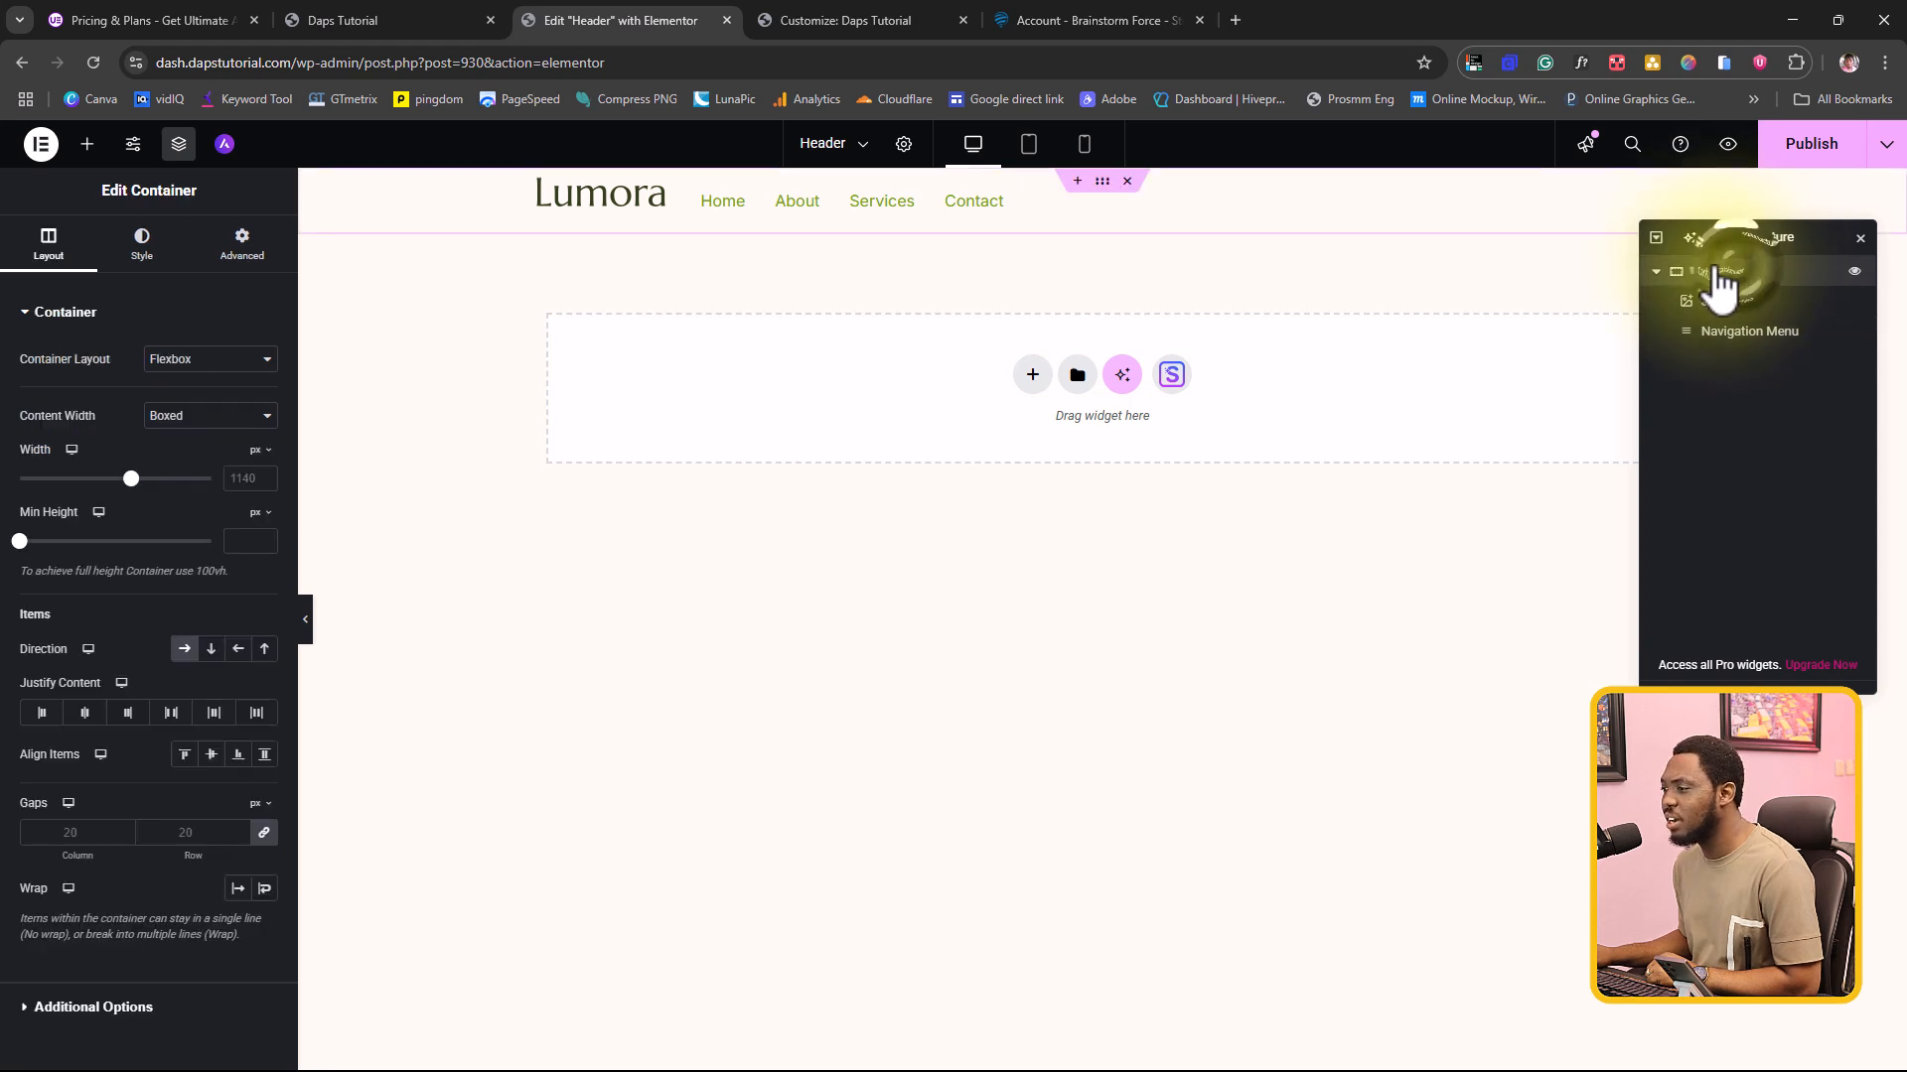
{"action": "left_click", "coordinate": [88, 715]}
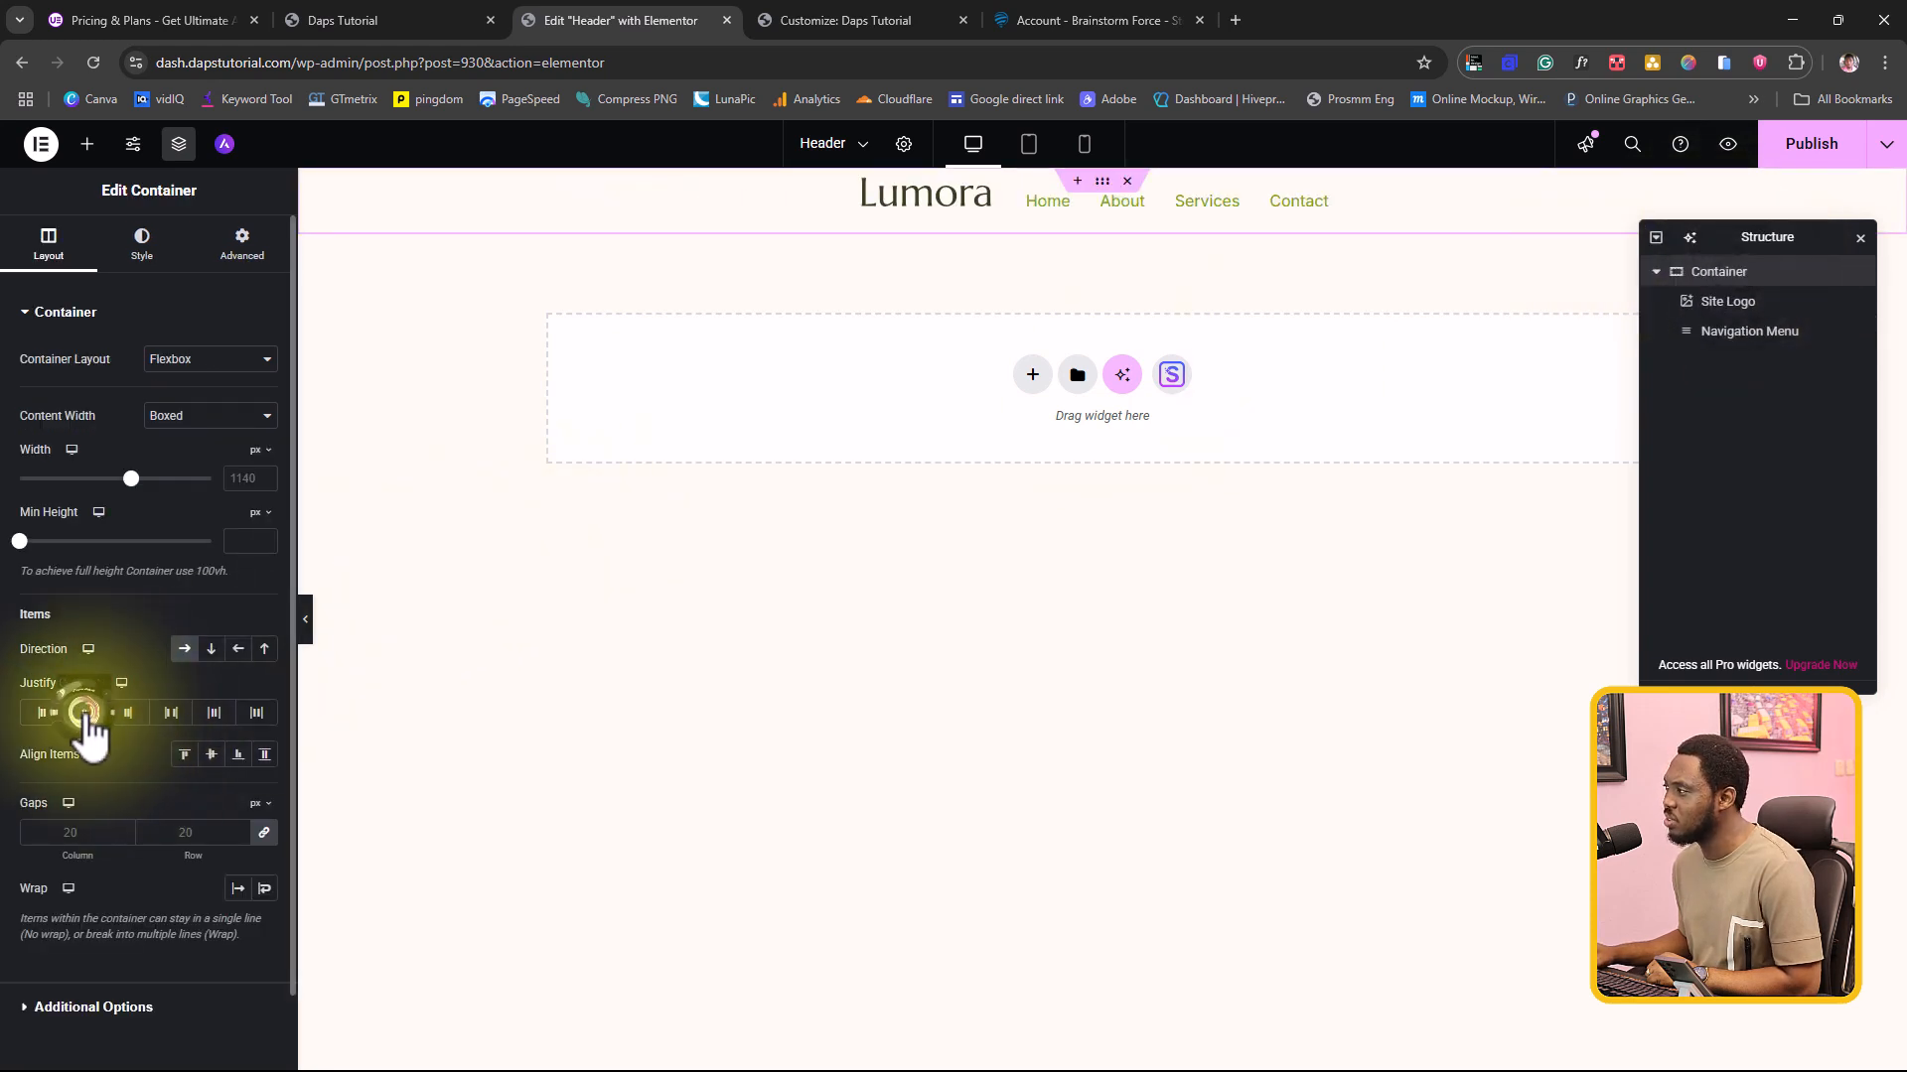
{"action": "left_click", "coordinate": [217, 723]}
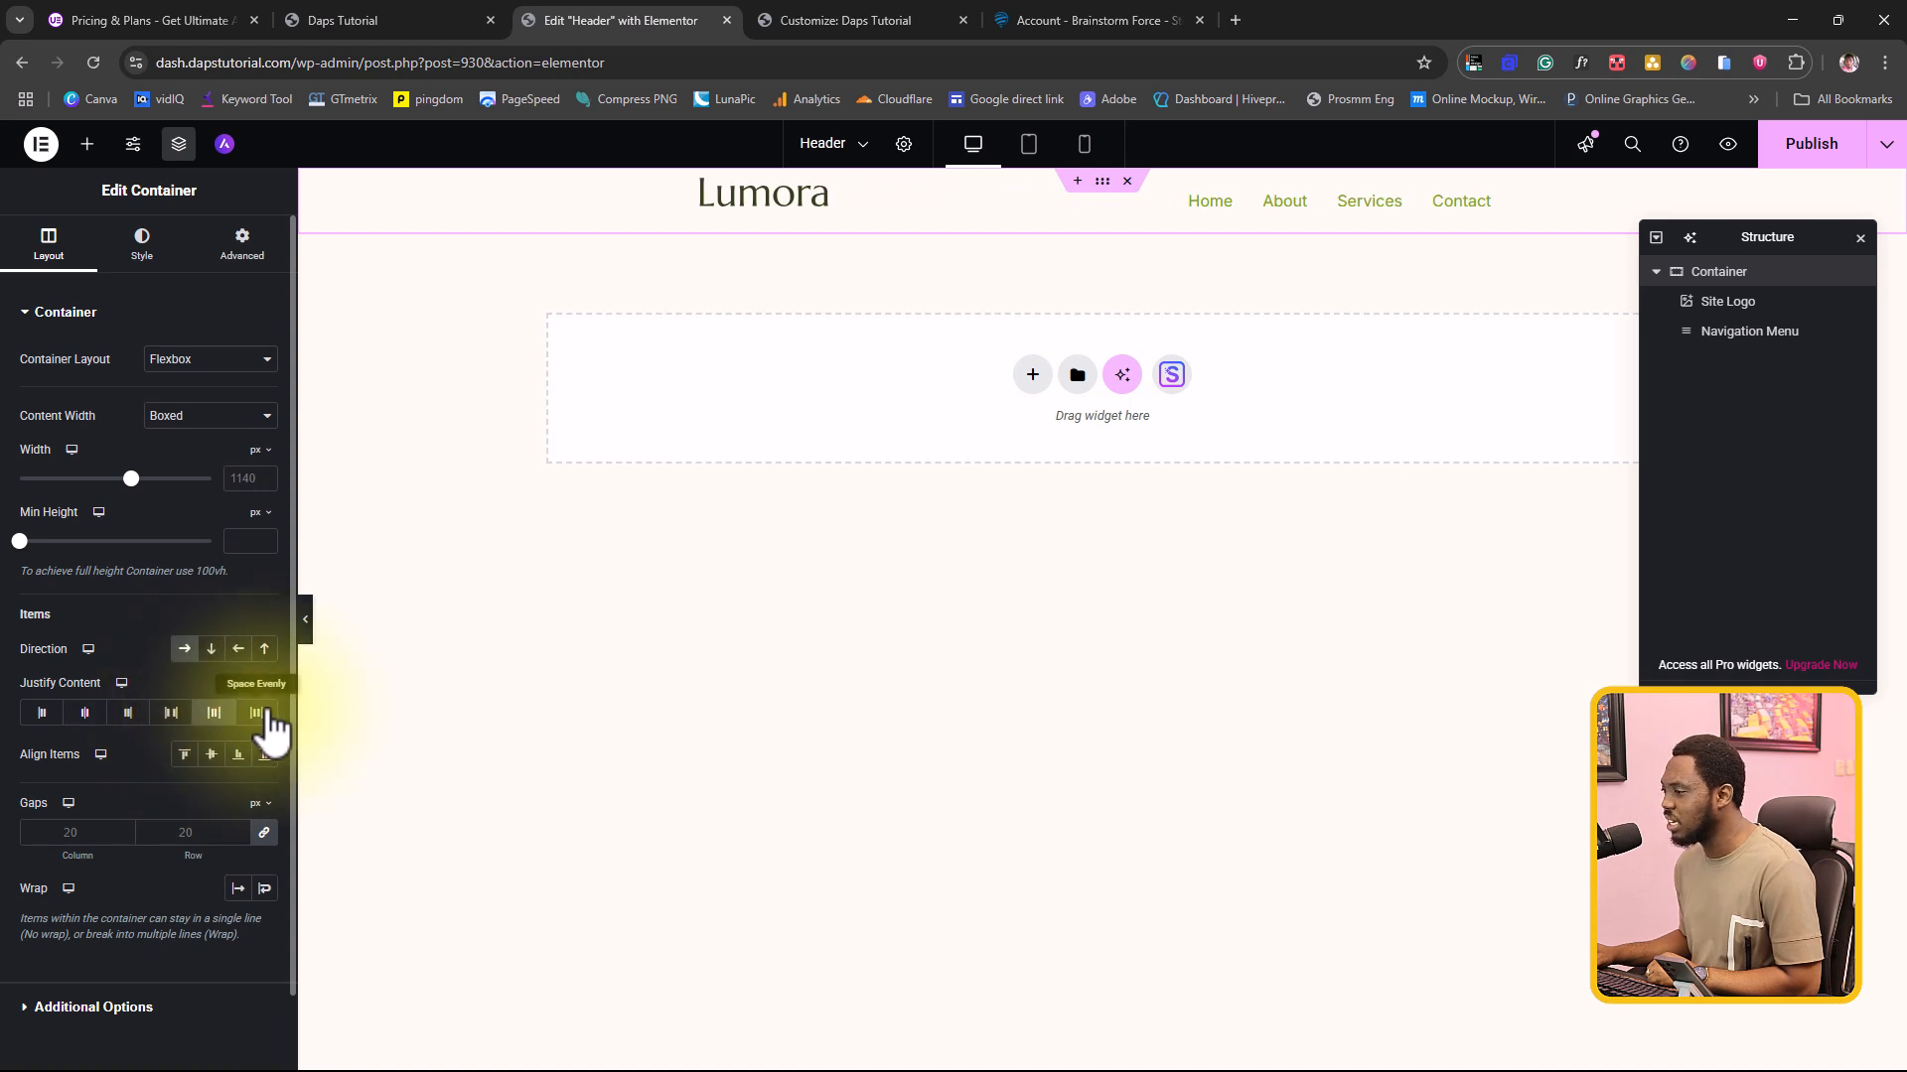
{"action": "left_click", "coordinate": [257, 713]}
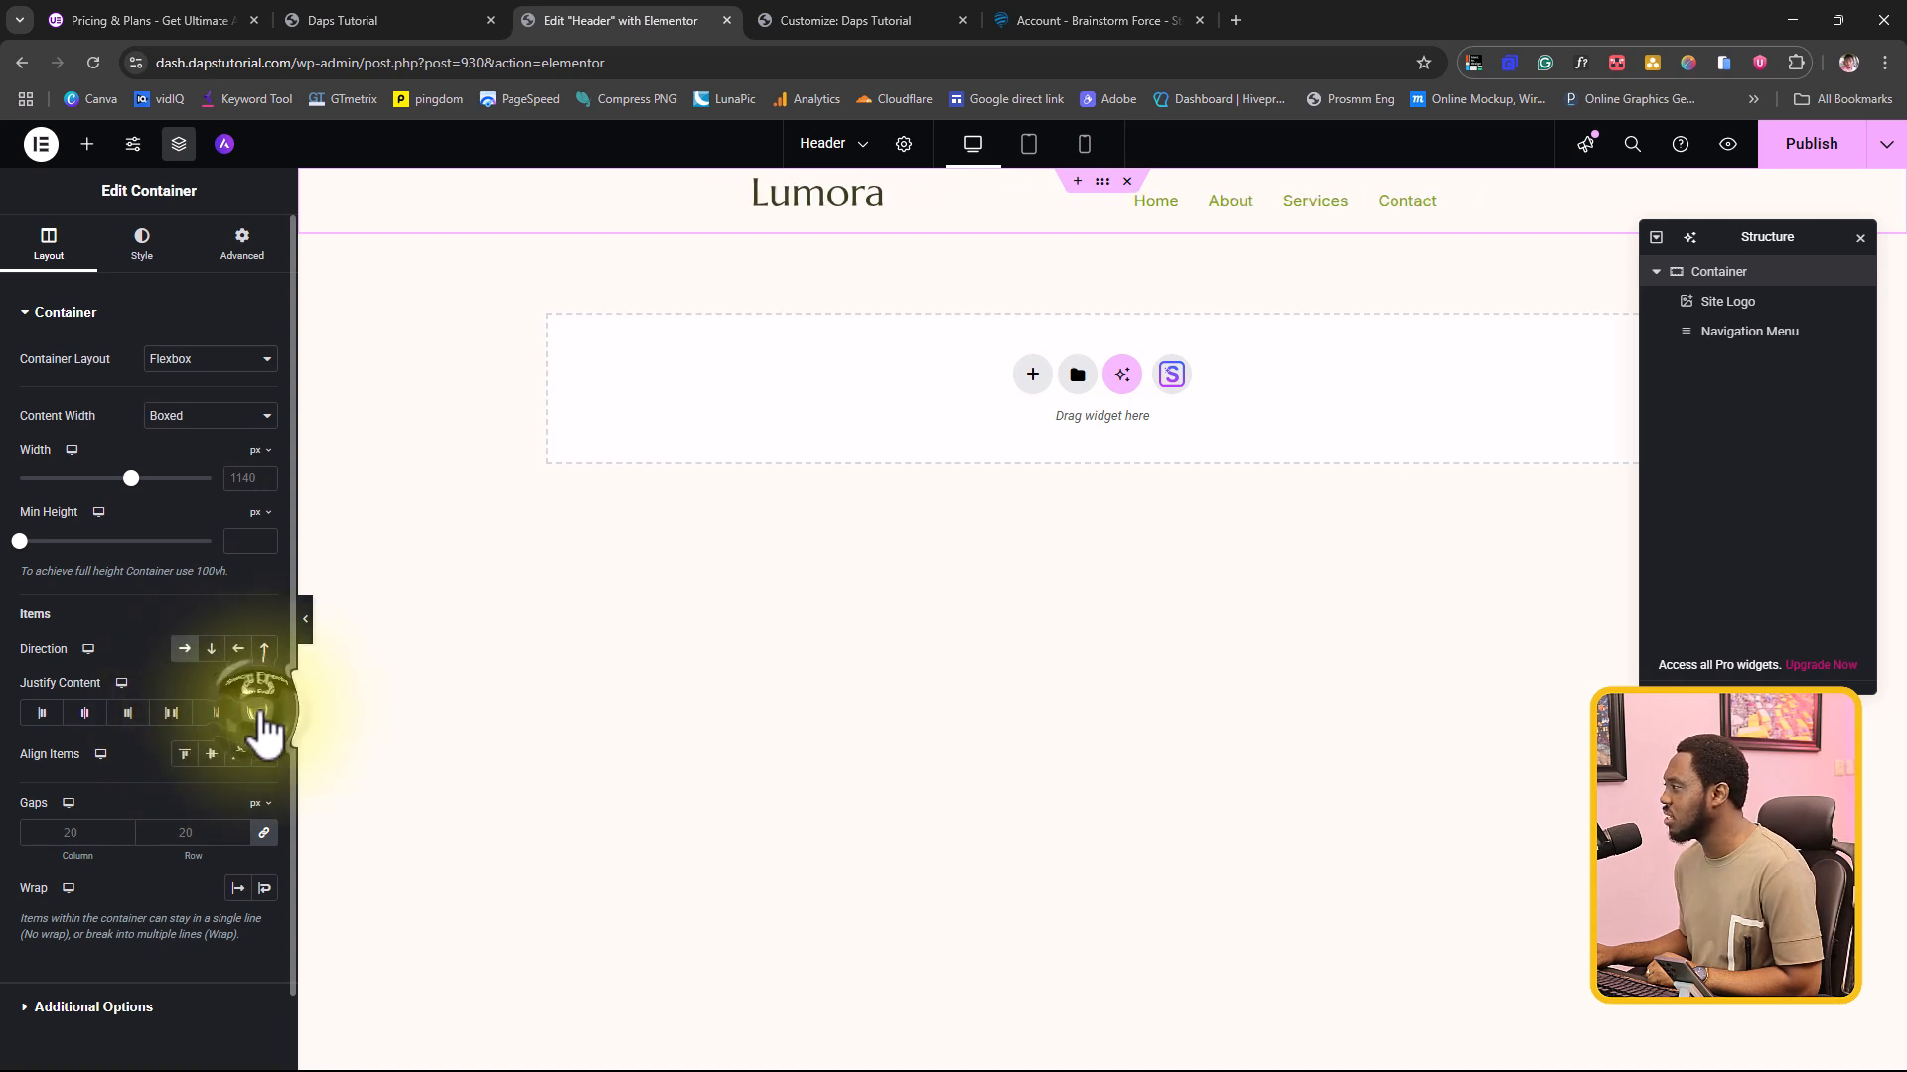
{"action": "left_click", "coordinate": [169, 713]}
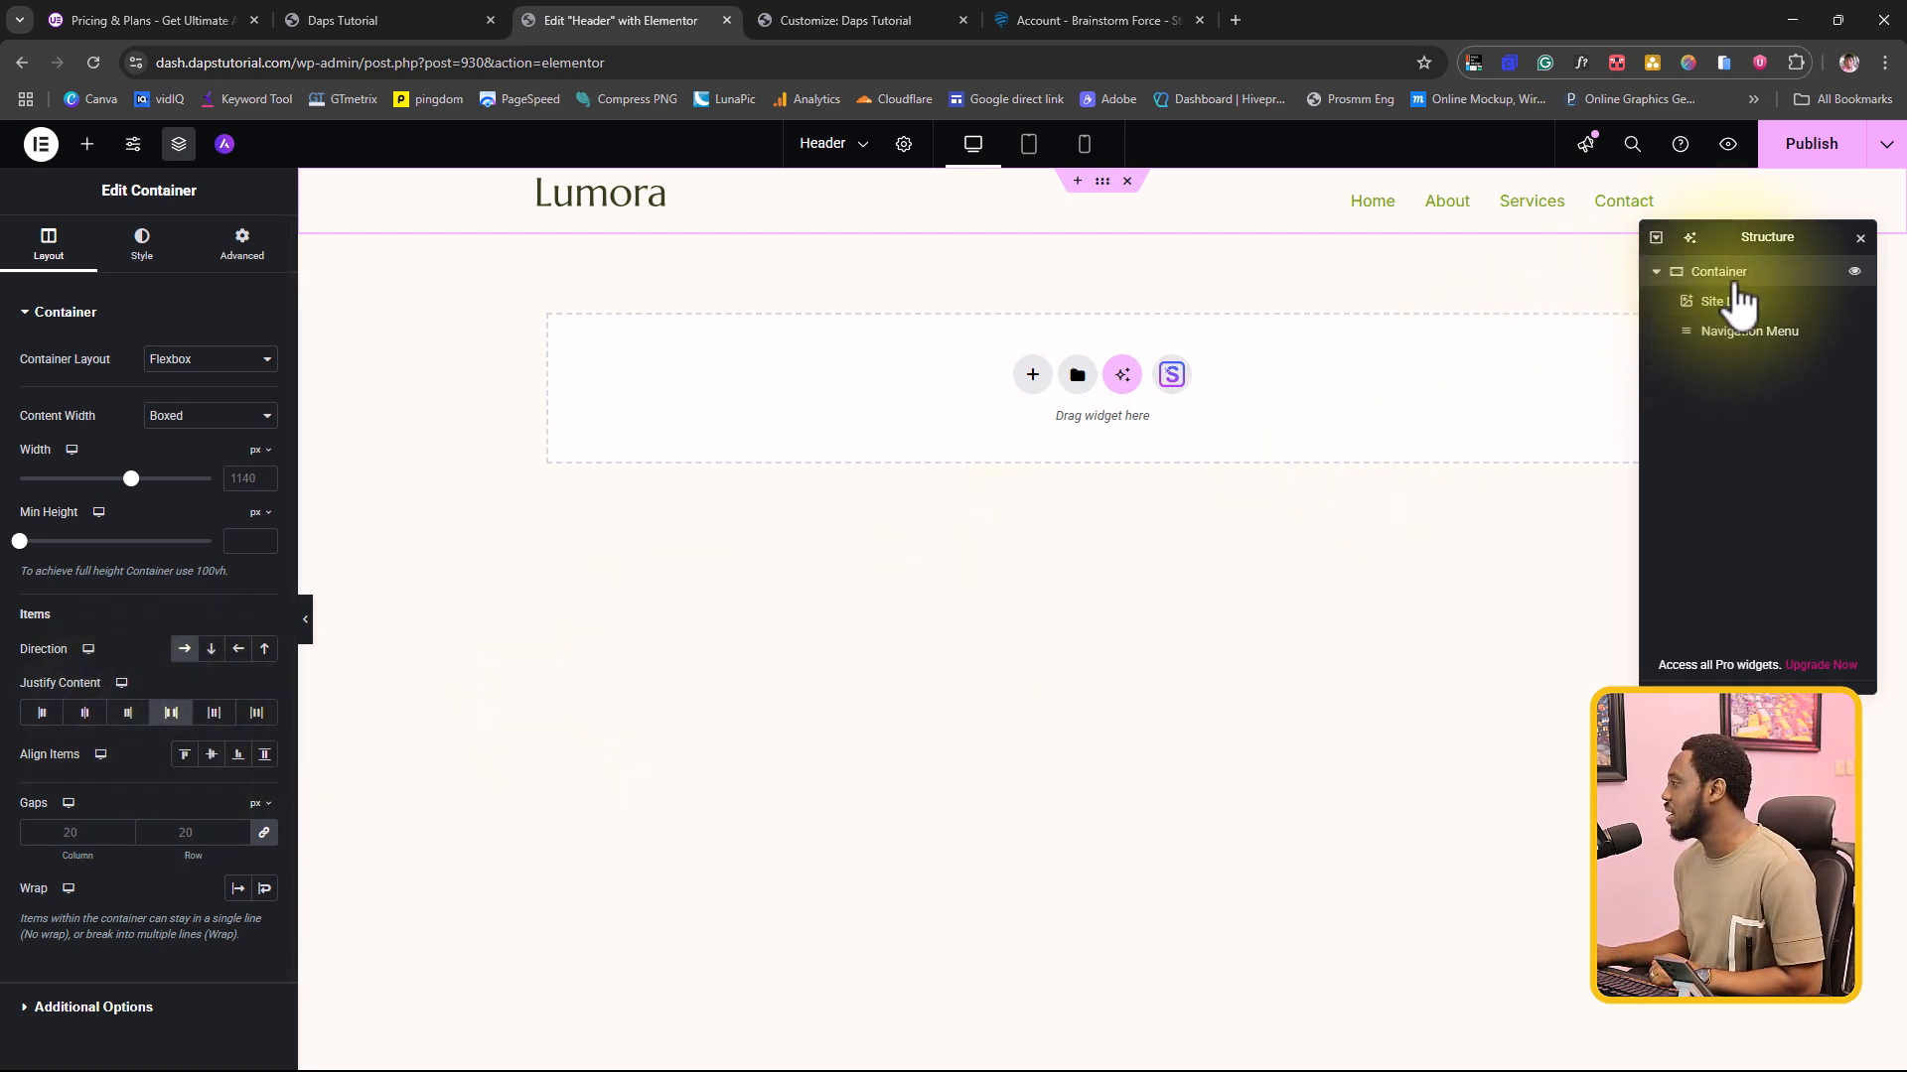
Step: Publish the header design and reload the site's homepage to check the new header
{"action": "left_click", "coordinate": [1820, 145]}
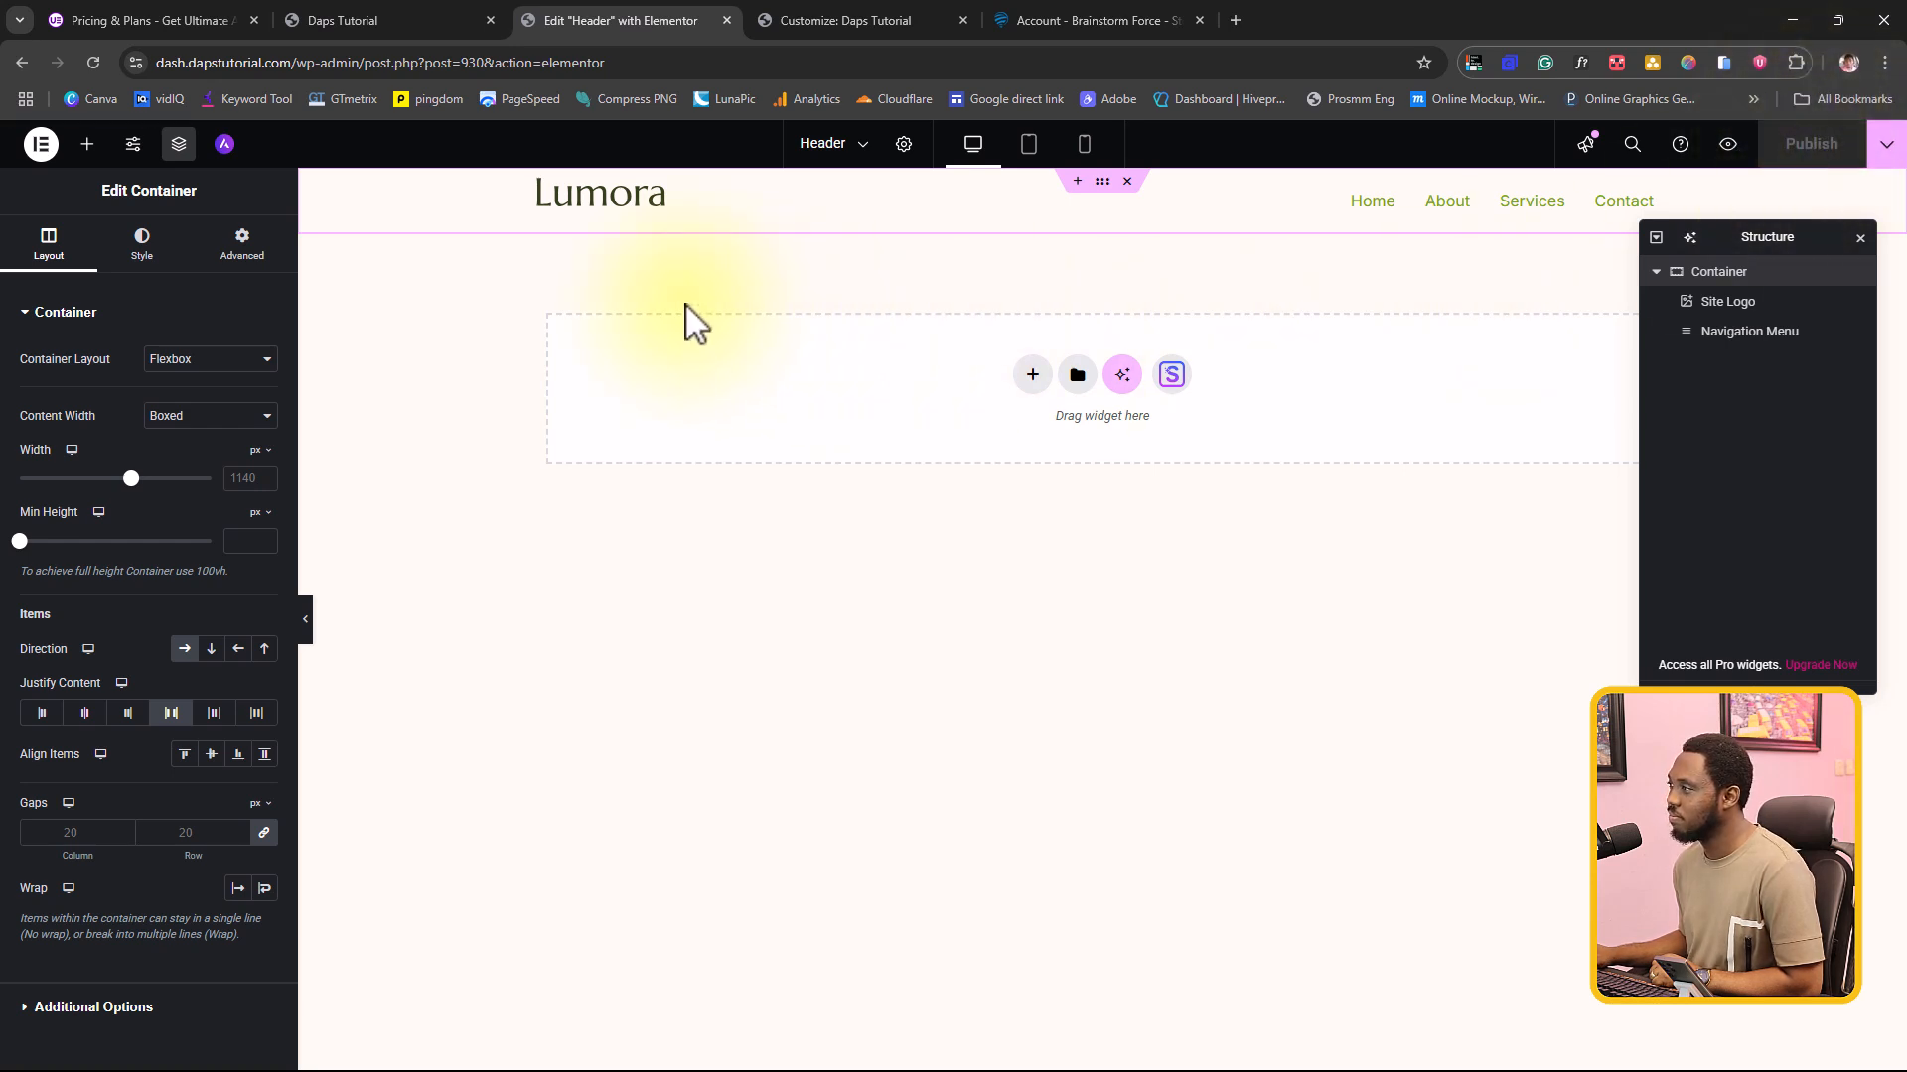
{"action": "left_click", "coordinate": [402, 25]}
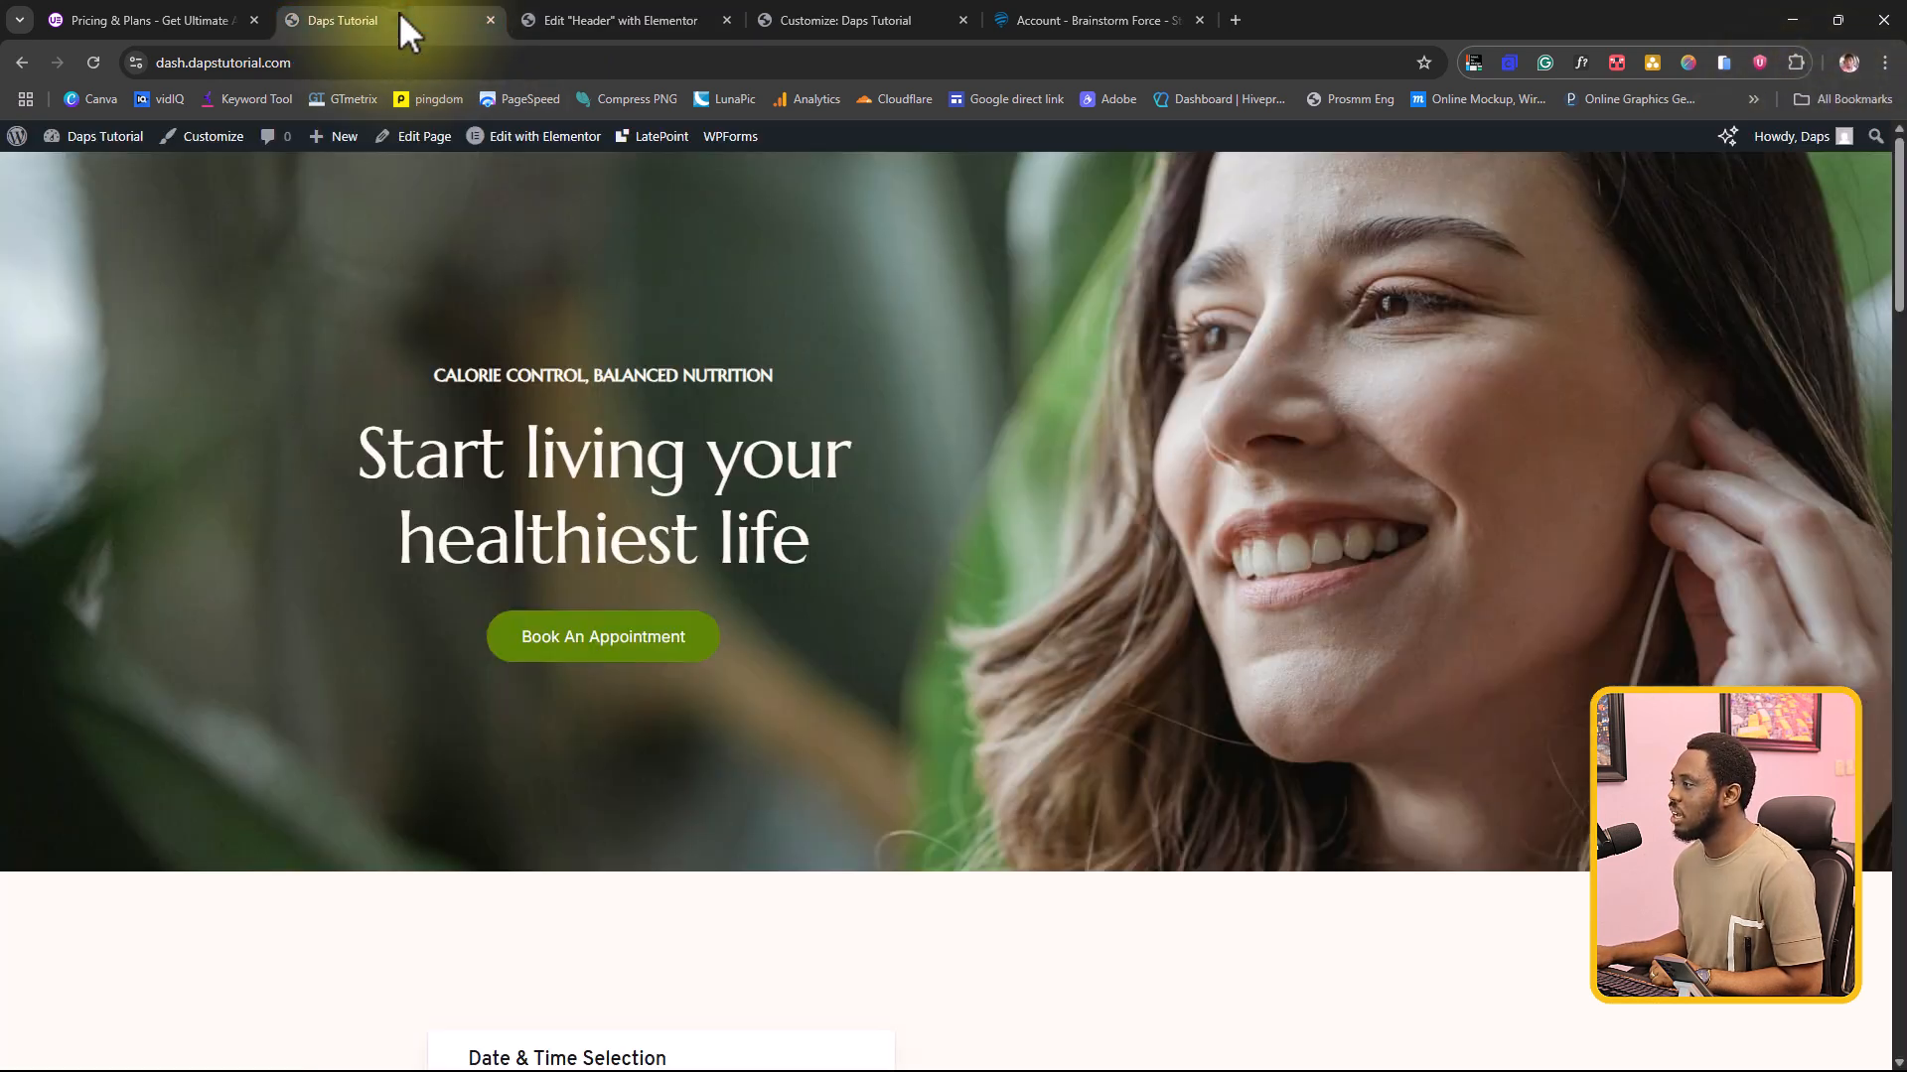
{"action": "left_click", "coordinate": [93, 63]}
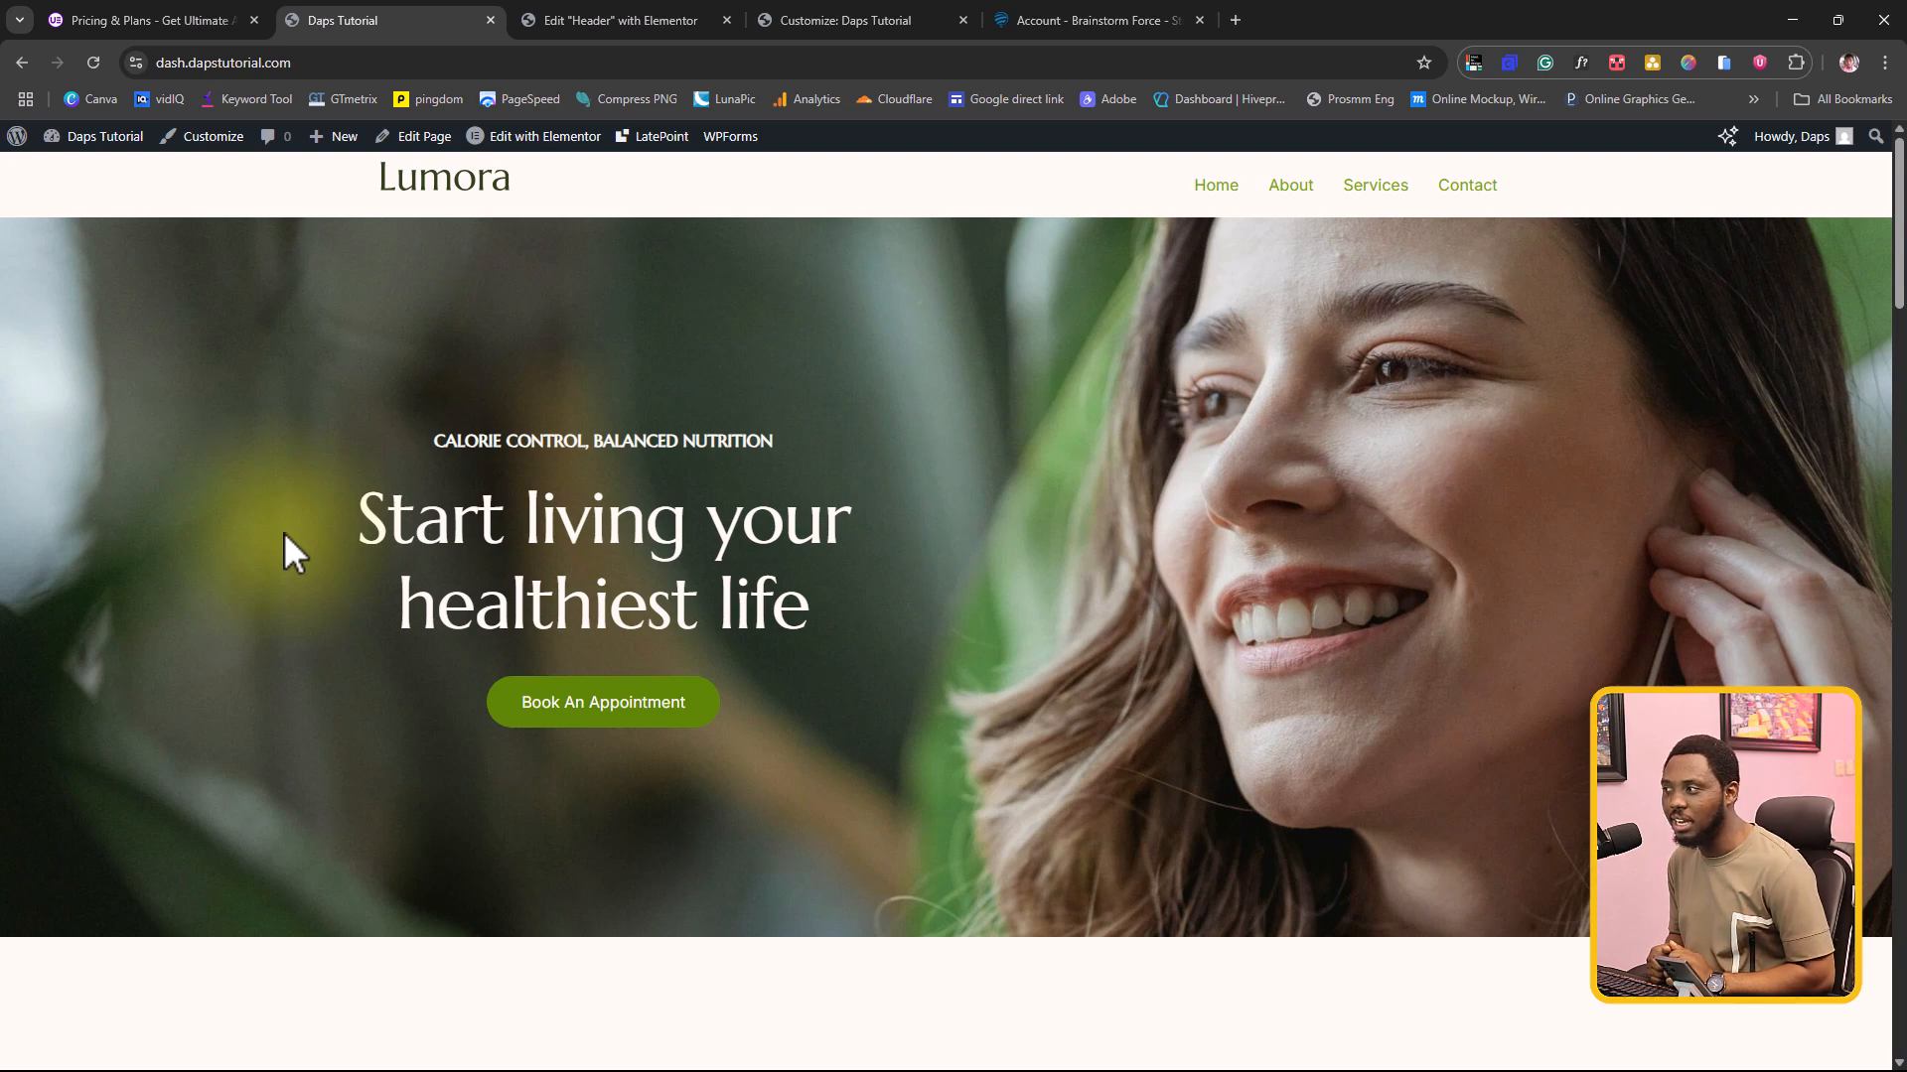
Step: Return to the header editor, collapse the Pro and General widget groups, and look through the free and locked Ultimate Addons widgets
{"action": "left_click", "coordinate": [116, 18]}
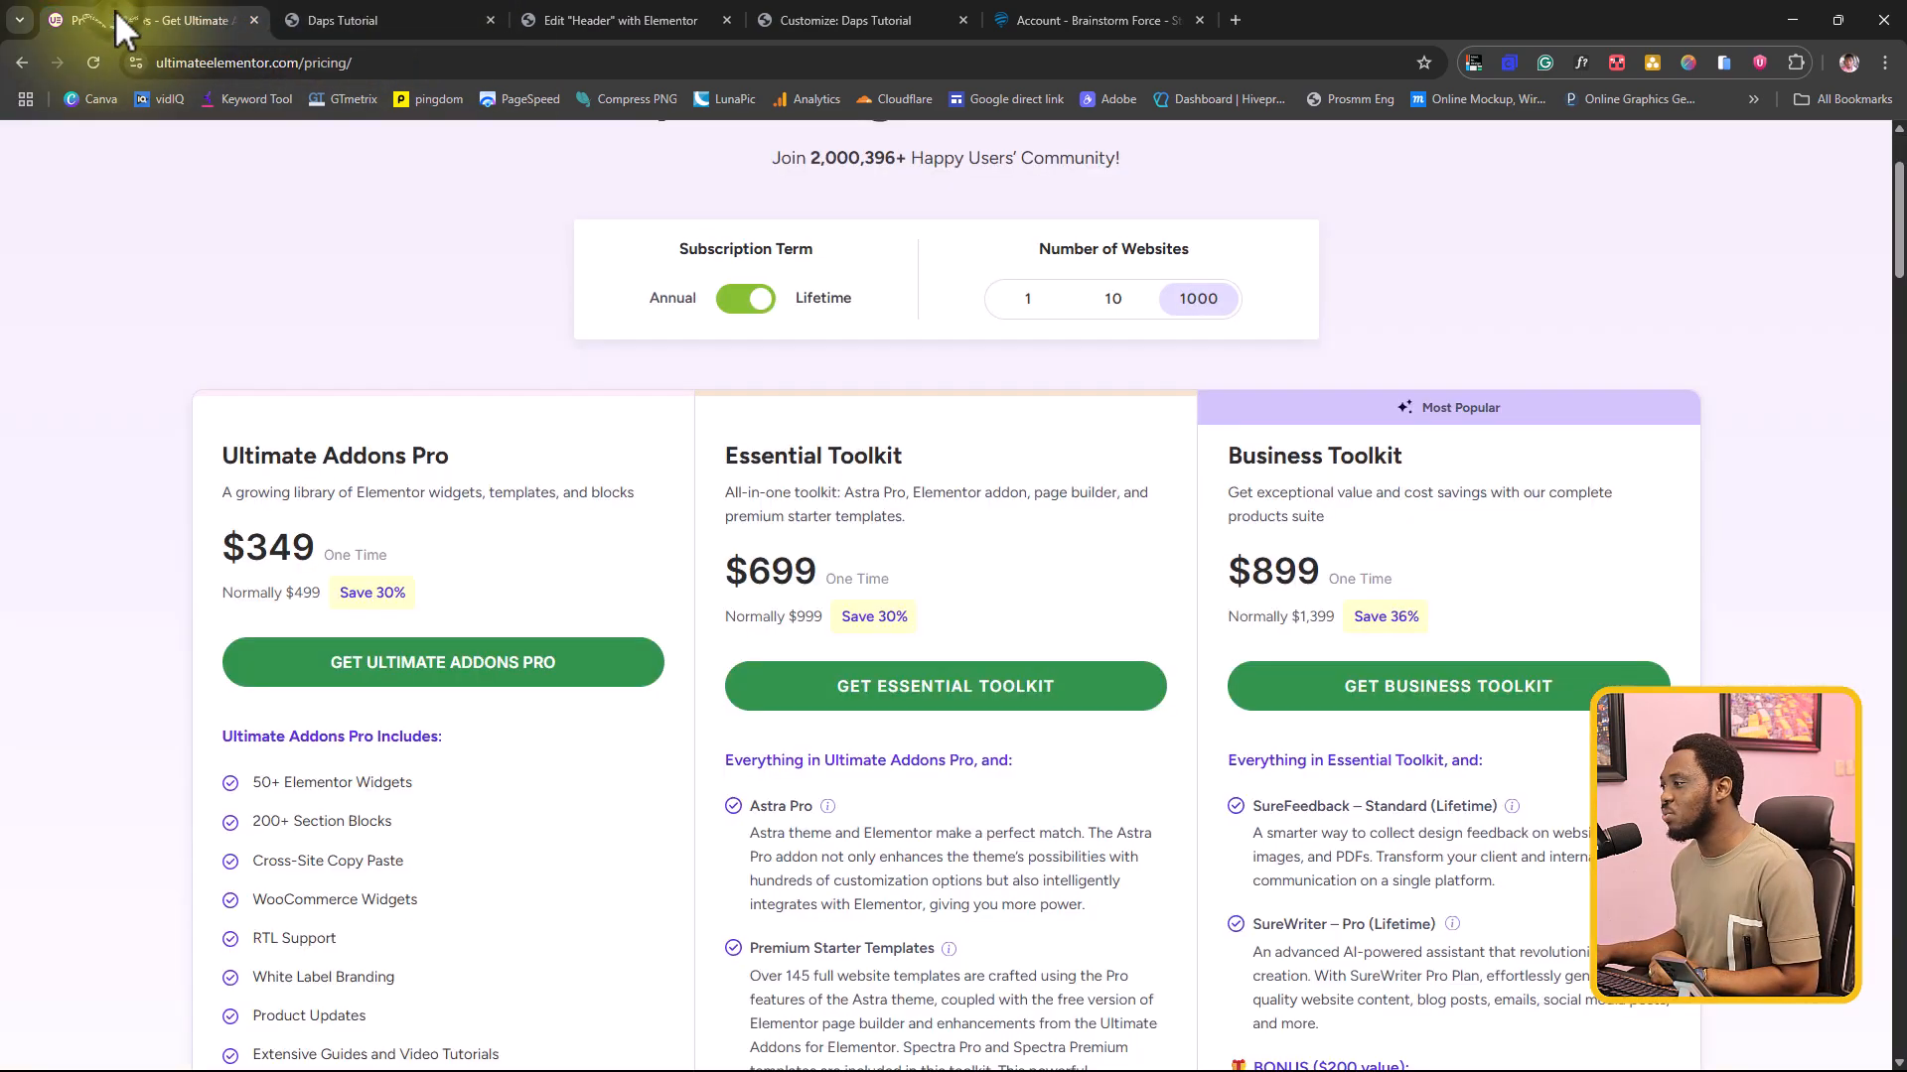
{"action": "left_click", "coordinate": [600, 14]}
{"action": "left_click", "coordinate": [86, 144]}
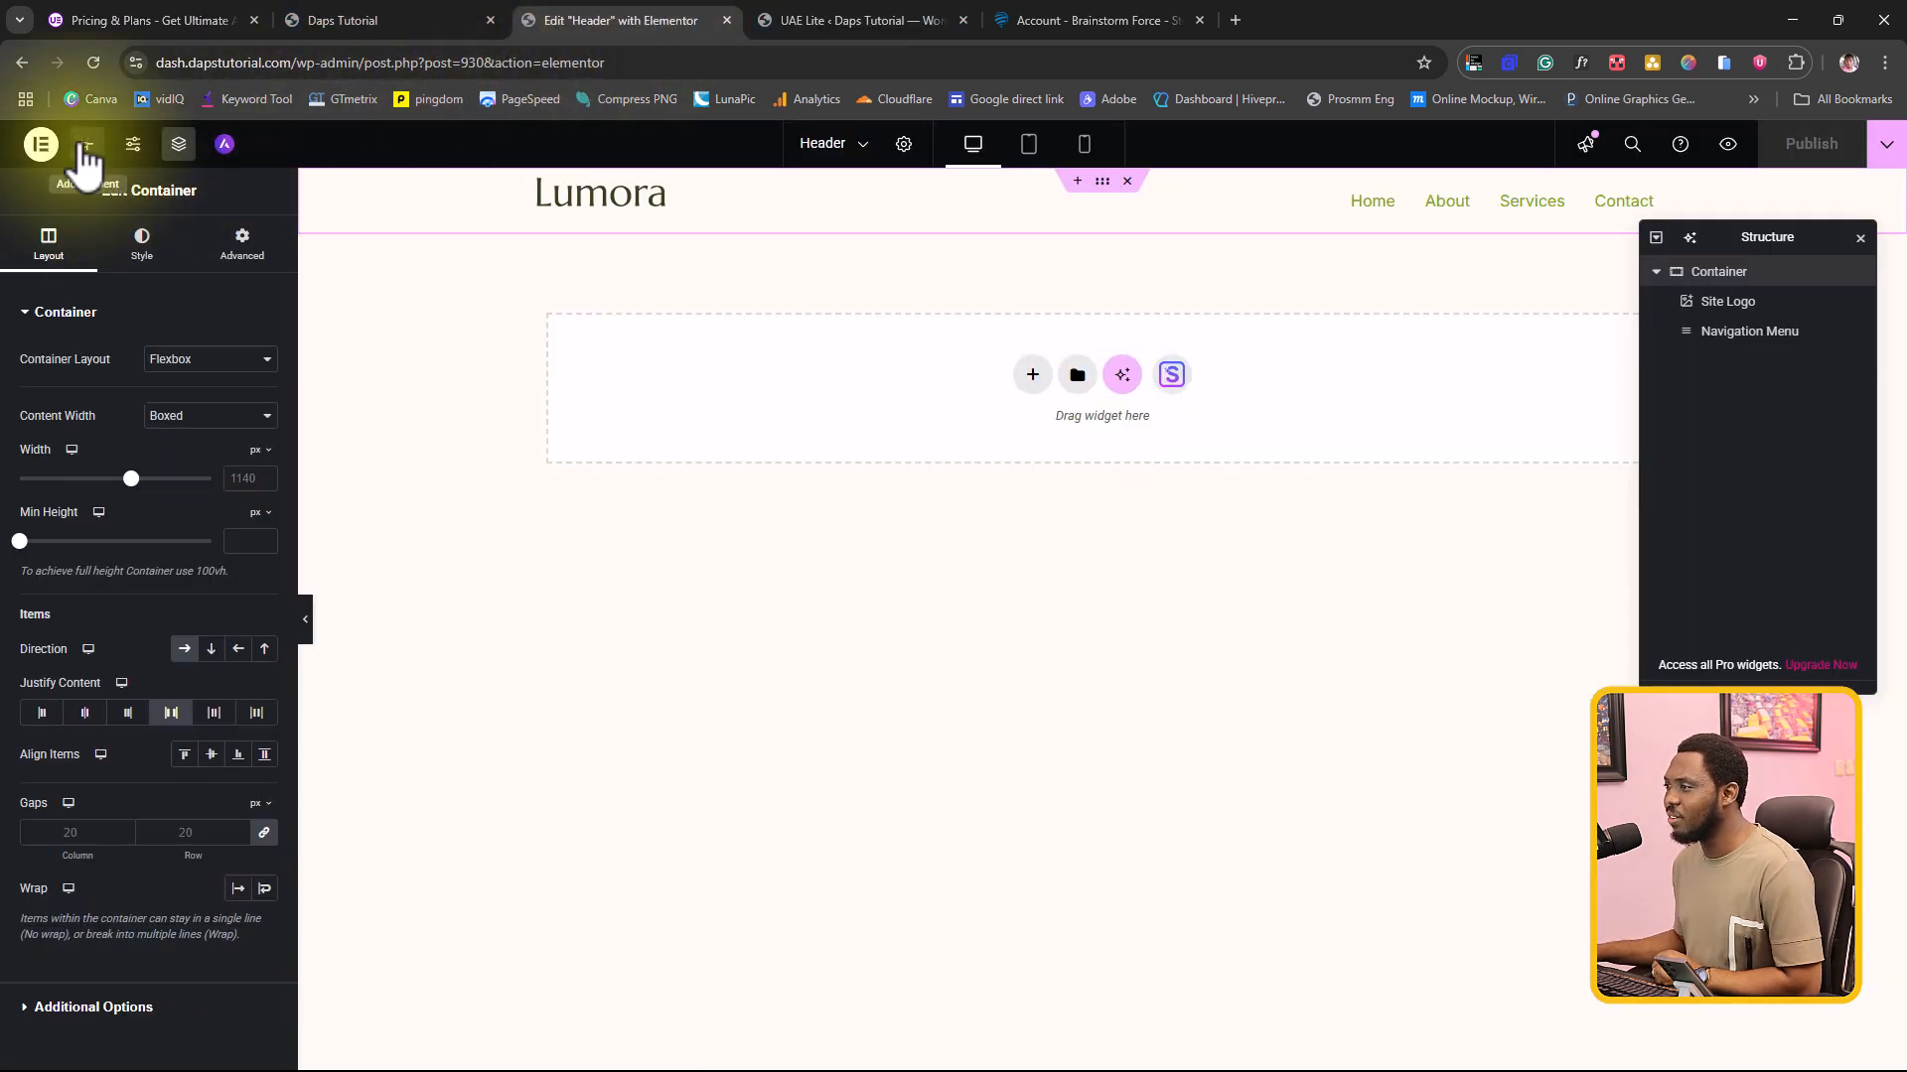
{"action": "scroll", "coordinate": [136, 574], "scroll_direction": "down", "scroll_amount": 7}
{"action": "scroll", "coordinate": [119, 518], "scroll_direction": "up", "scroll_amount": 5}
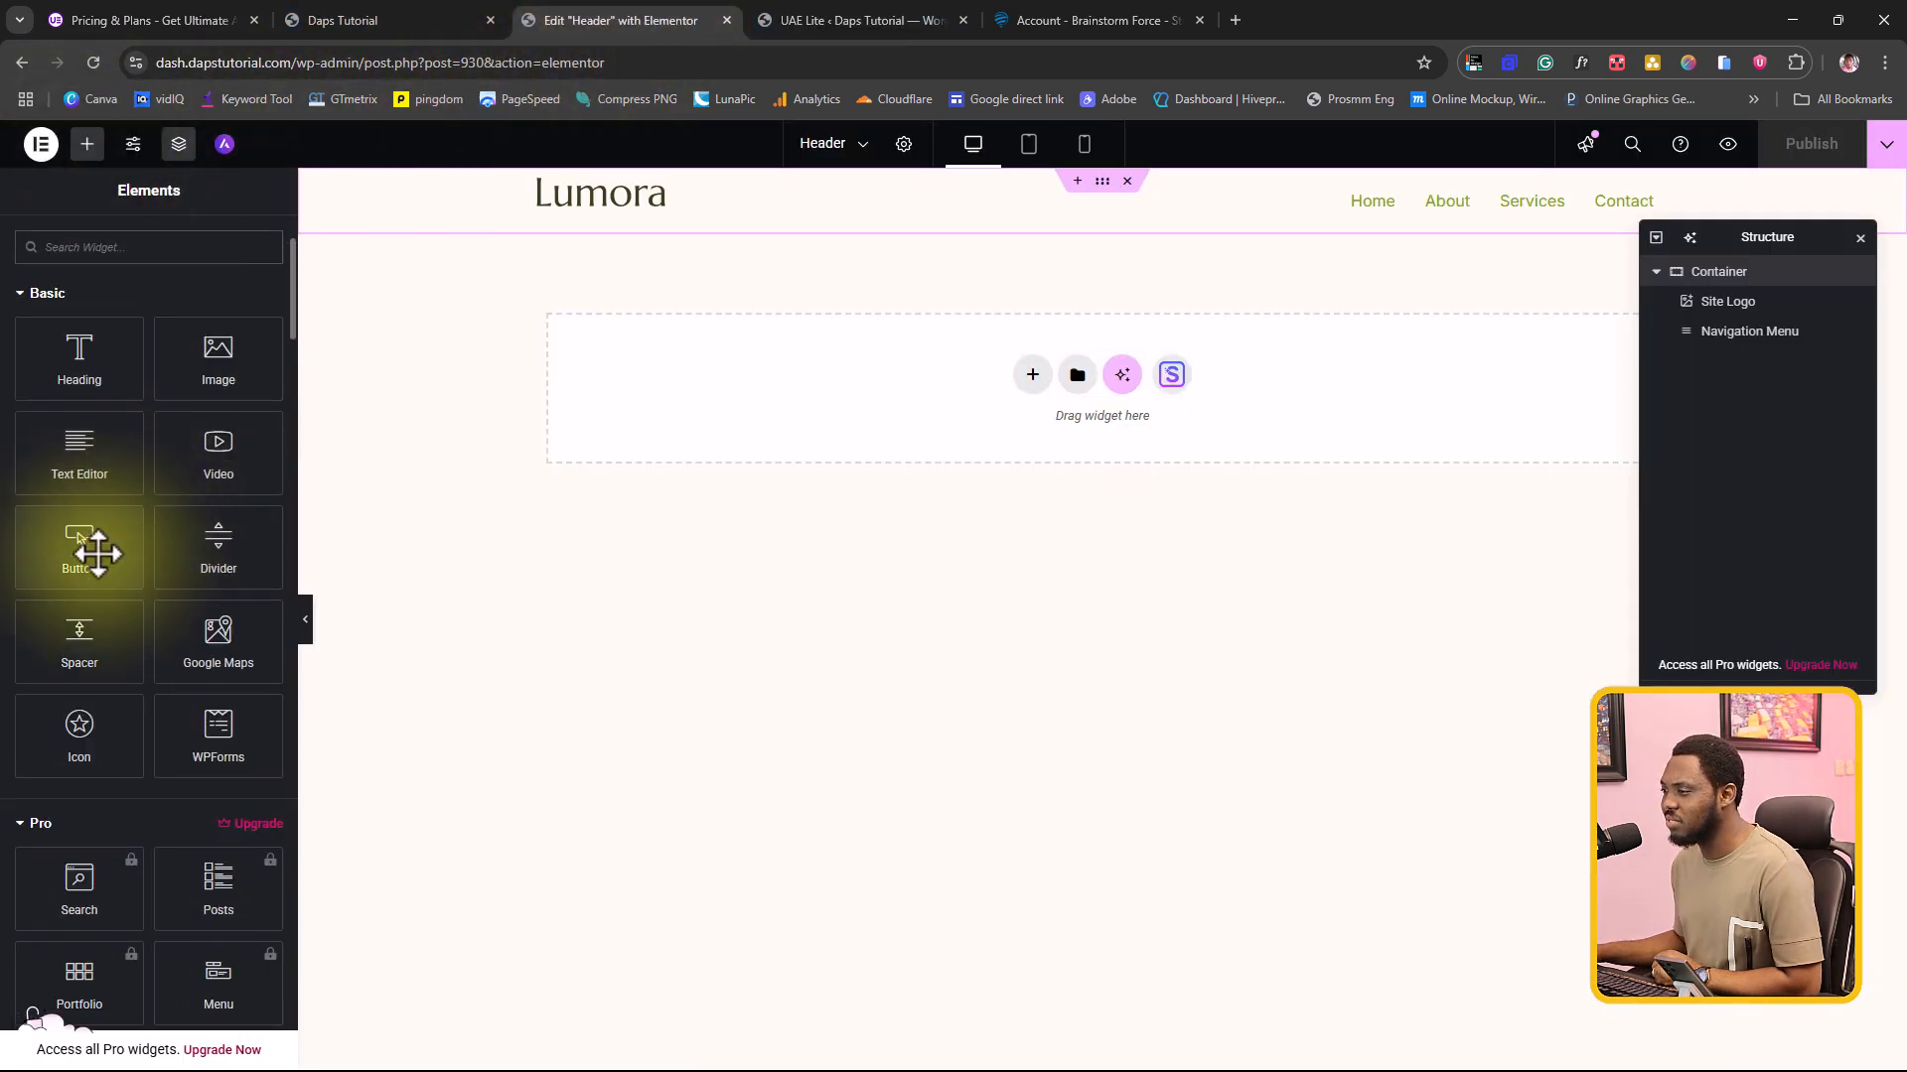
{"action": "left_click", "coordinate": [24, 824]}
{"action": "scroll", "coordinate": [109, 785], "scroll_direction": "down", "scroll_amount": 4}
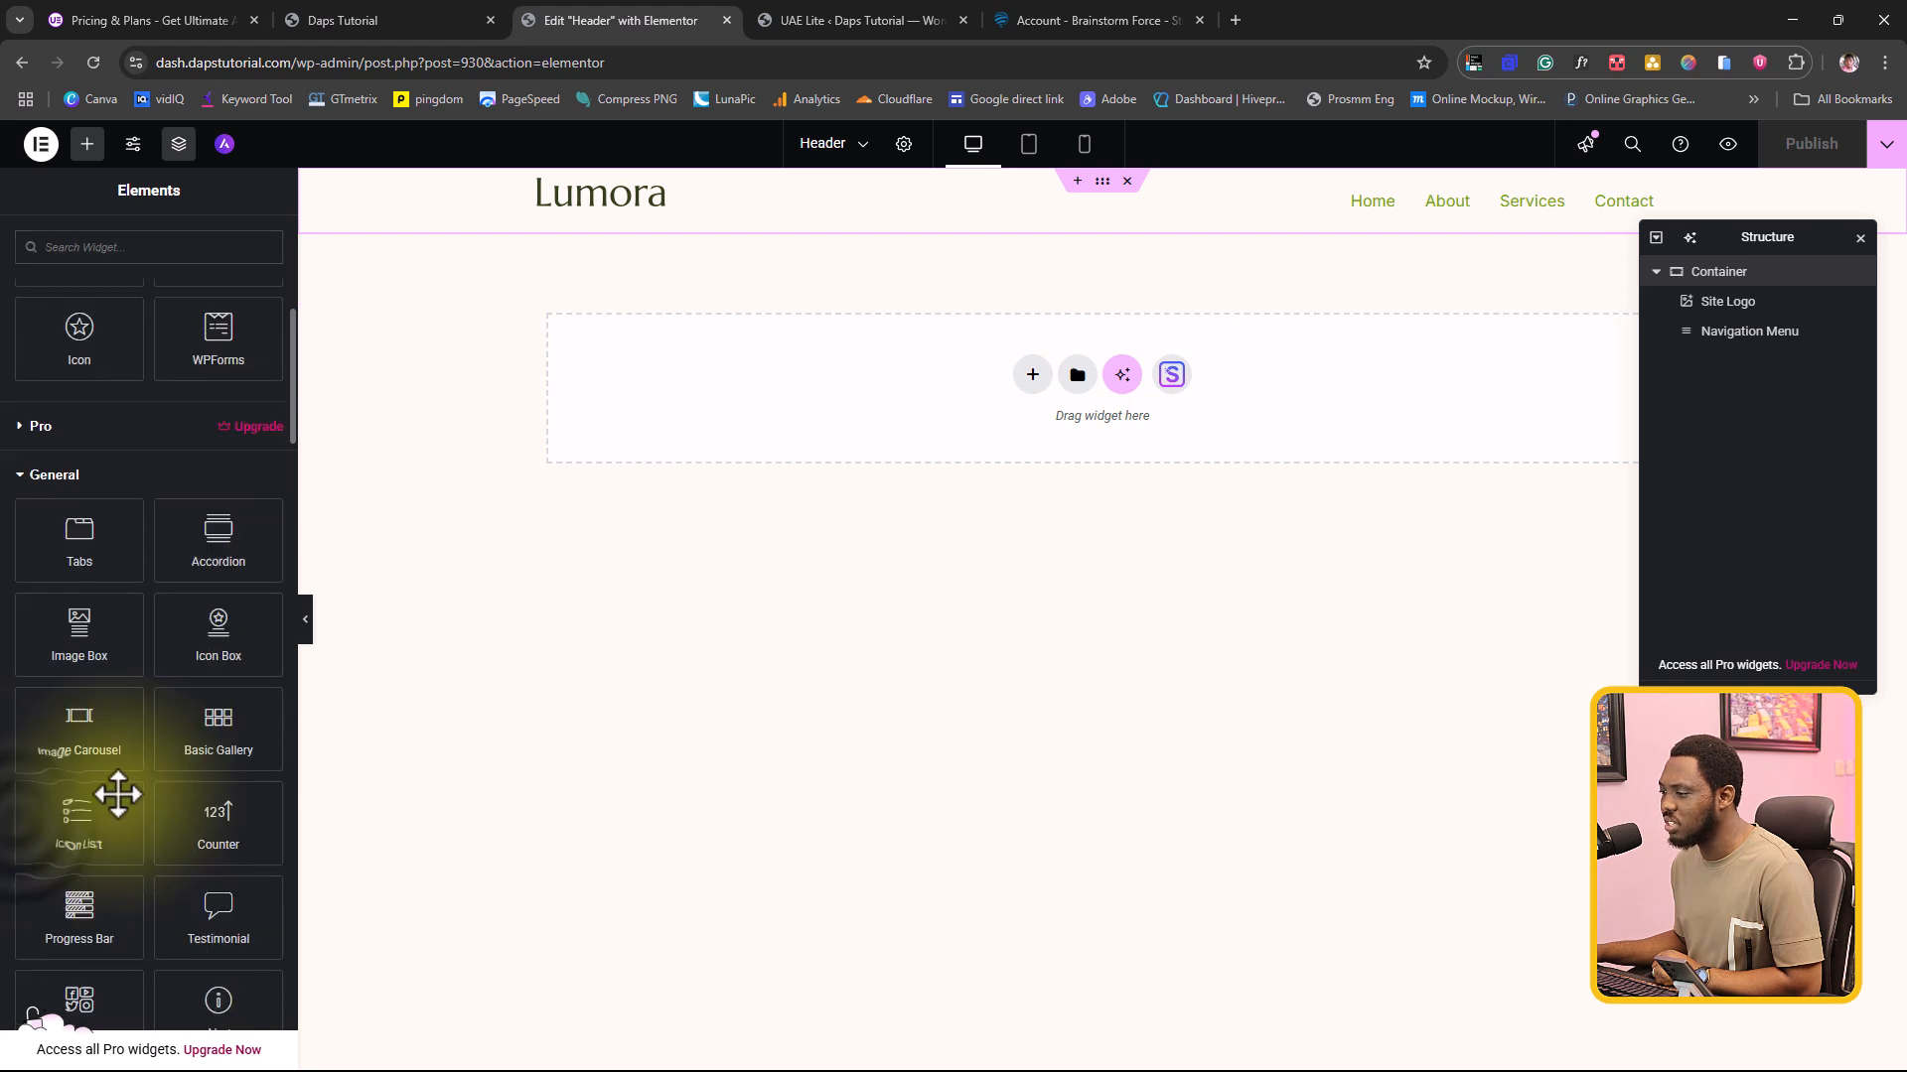
{"action": "left_click", "coordinate": [24, 477]}
{"action": "scroll", "coordinate": [138, 502], "scroll_direction": "down", "scroll_amount": 6}
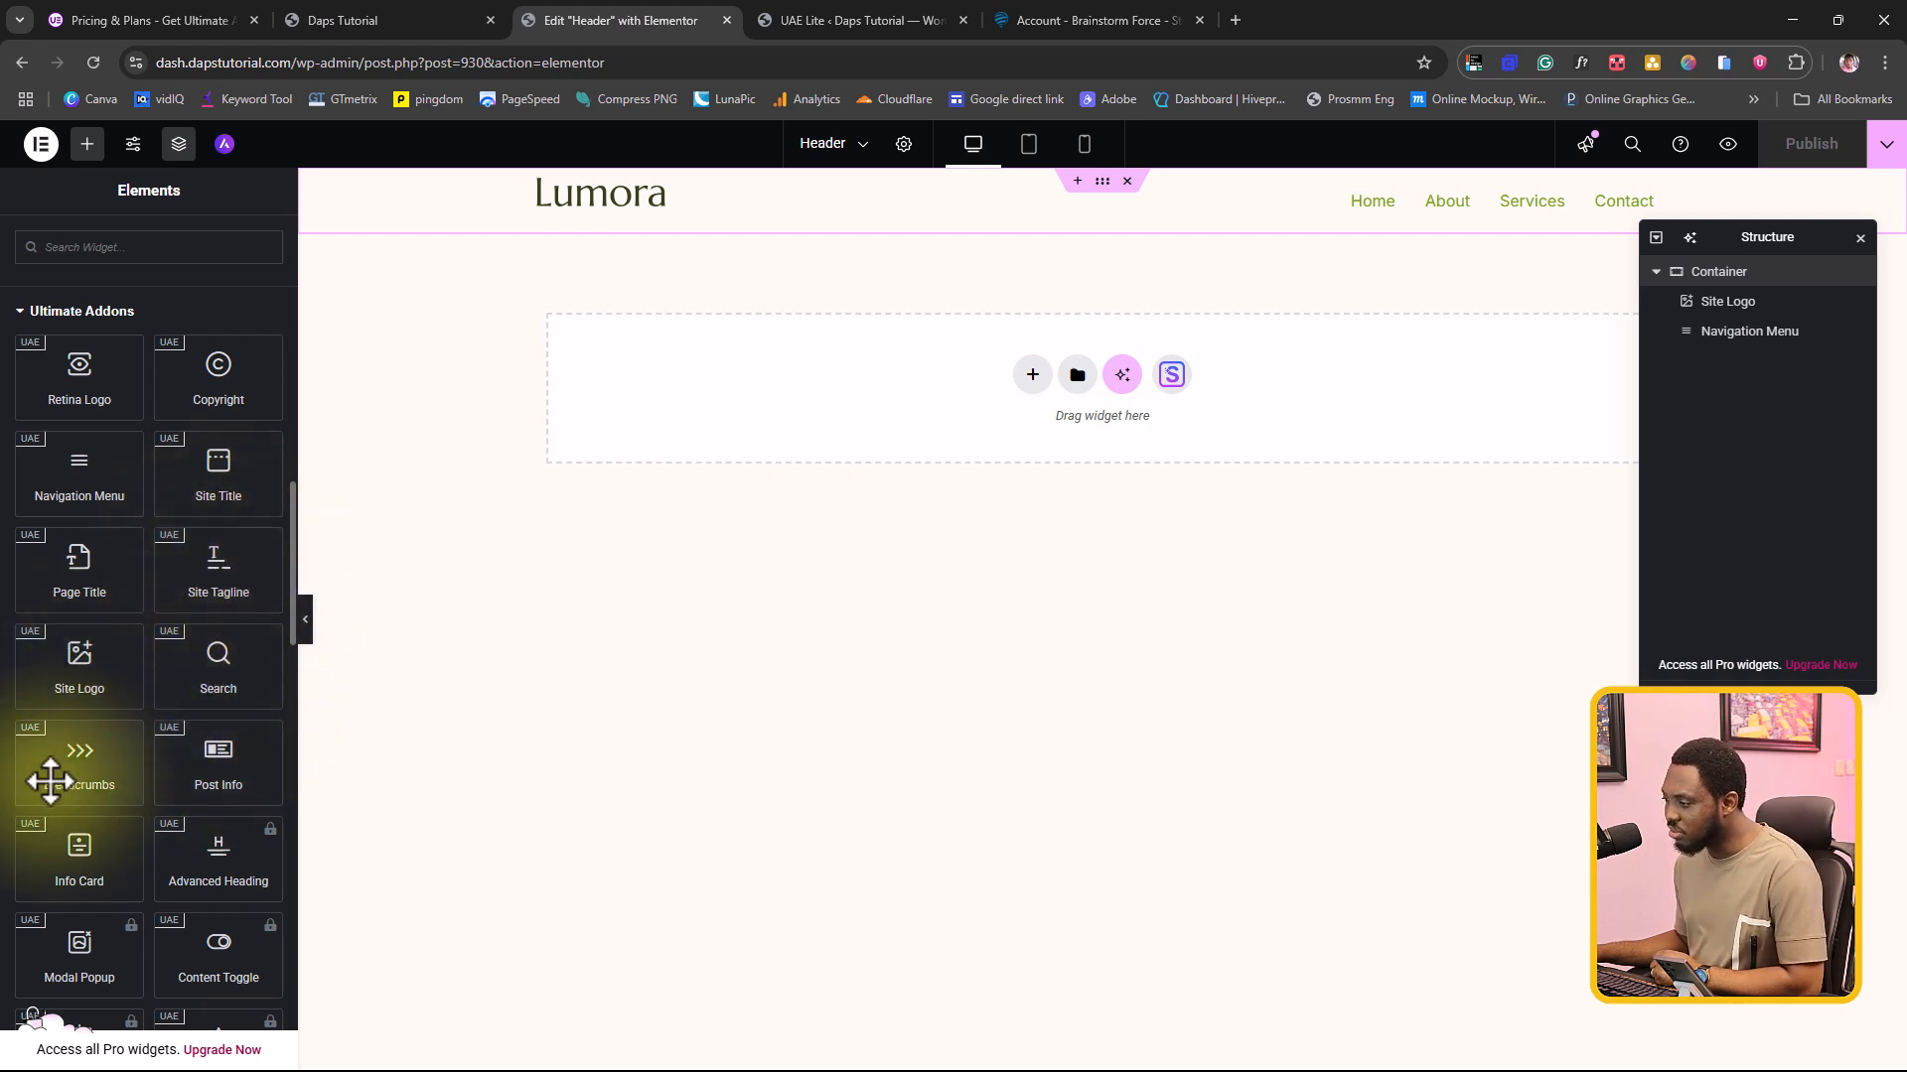
{"action": "scroll", "coordinate": [219, 780], "scroll_direction": "down", "scroll_amount": 2}
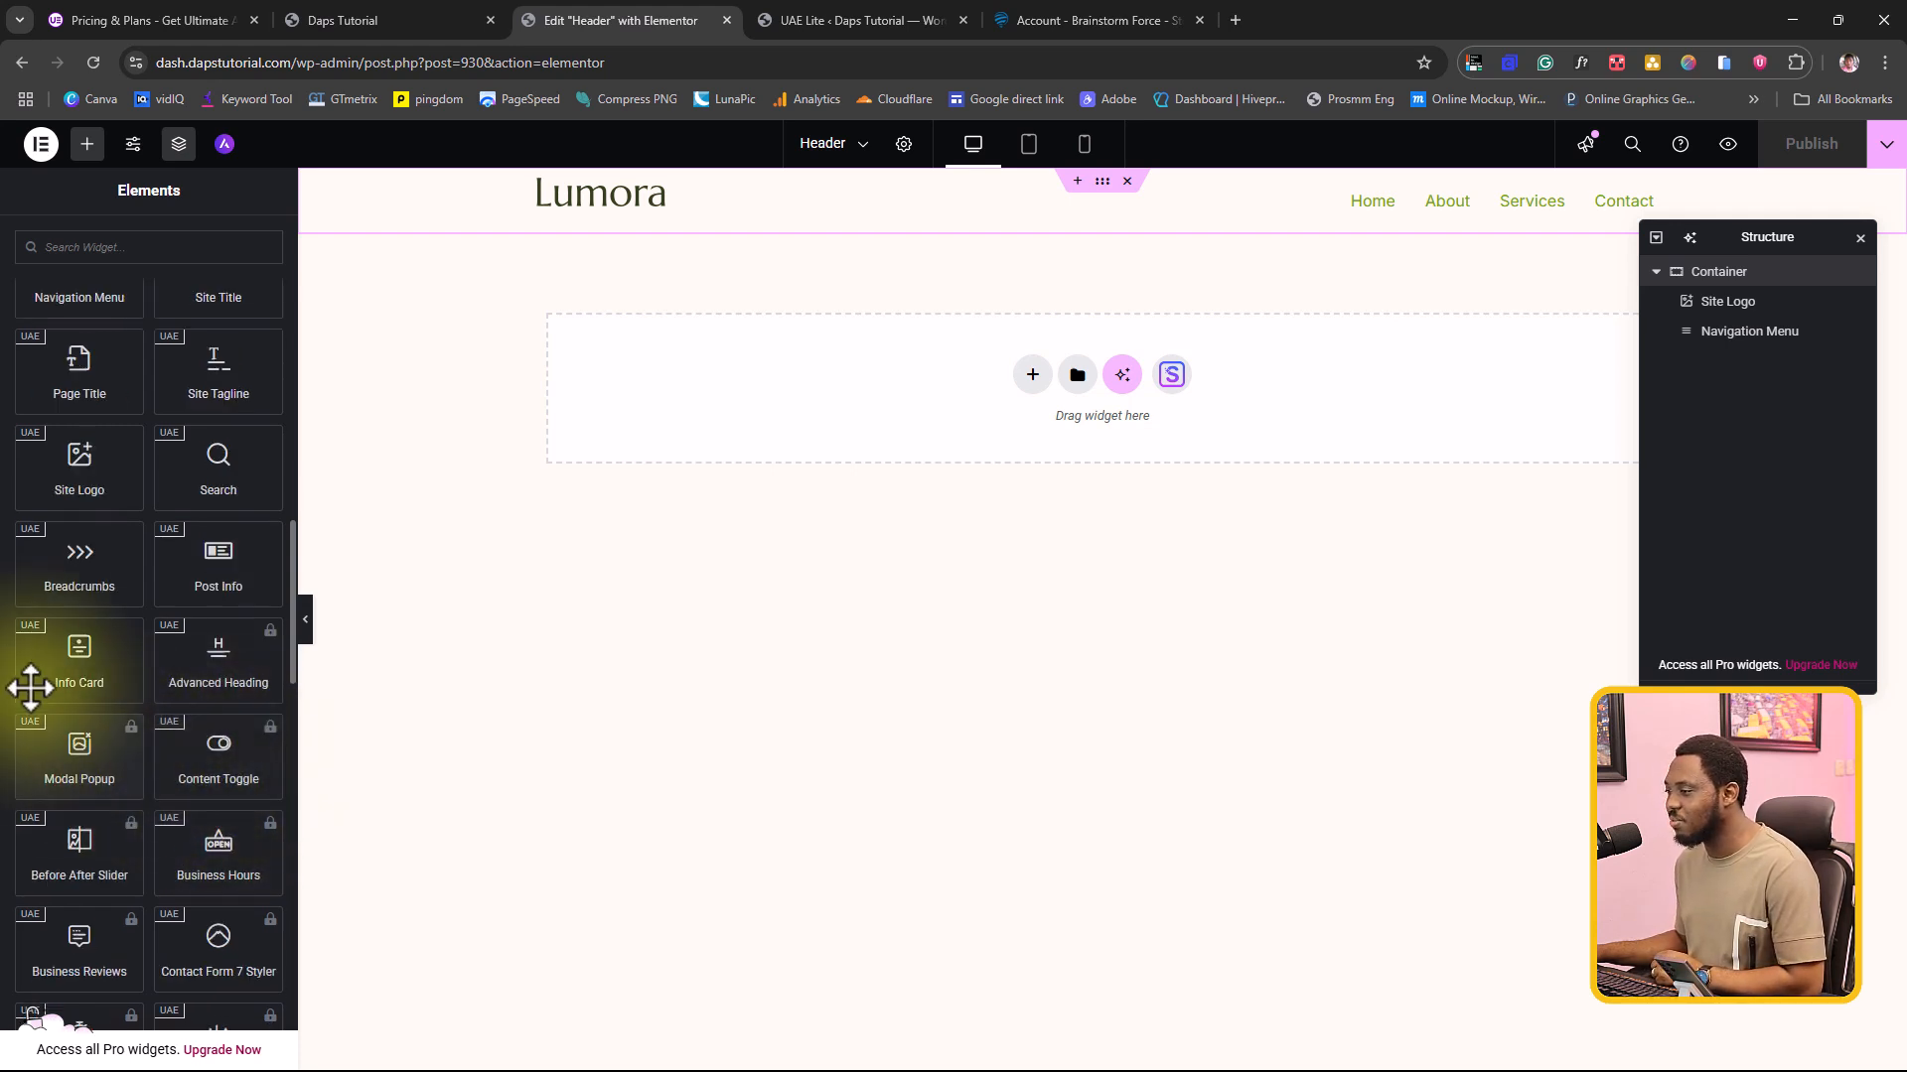
{"action": "scroll", "coordinate": [226, 785], "scroll_direction": "down", "scroll_amount": 3}
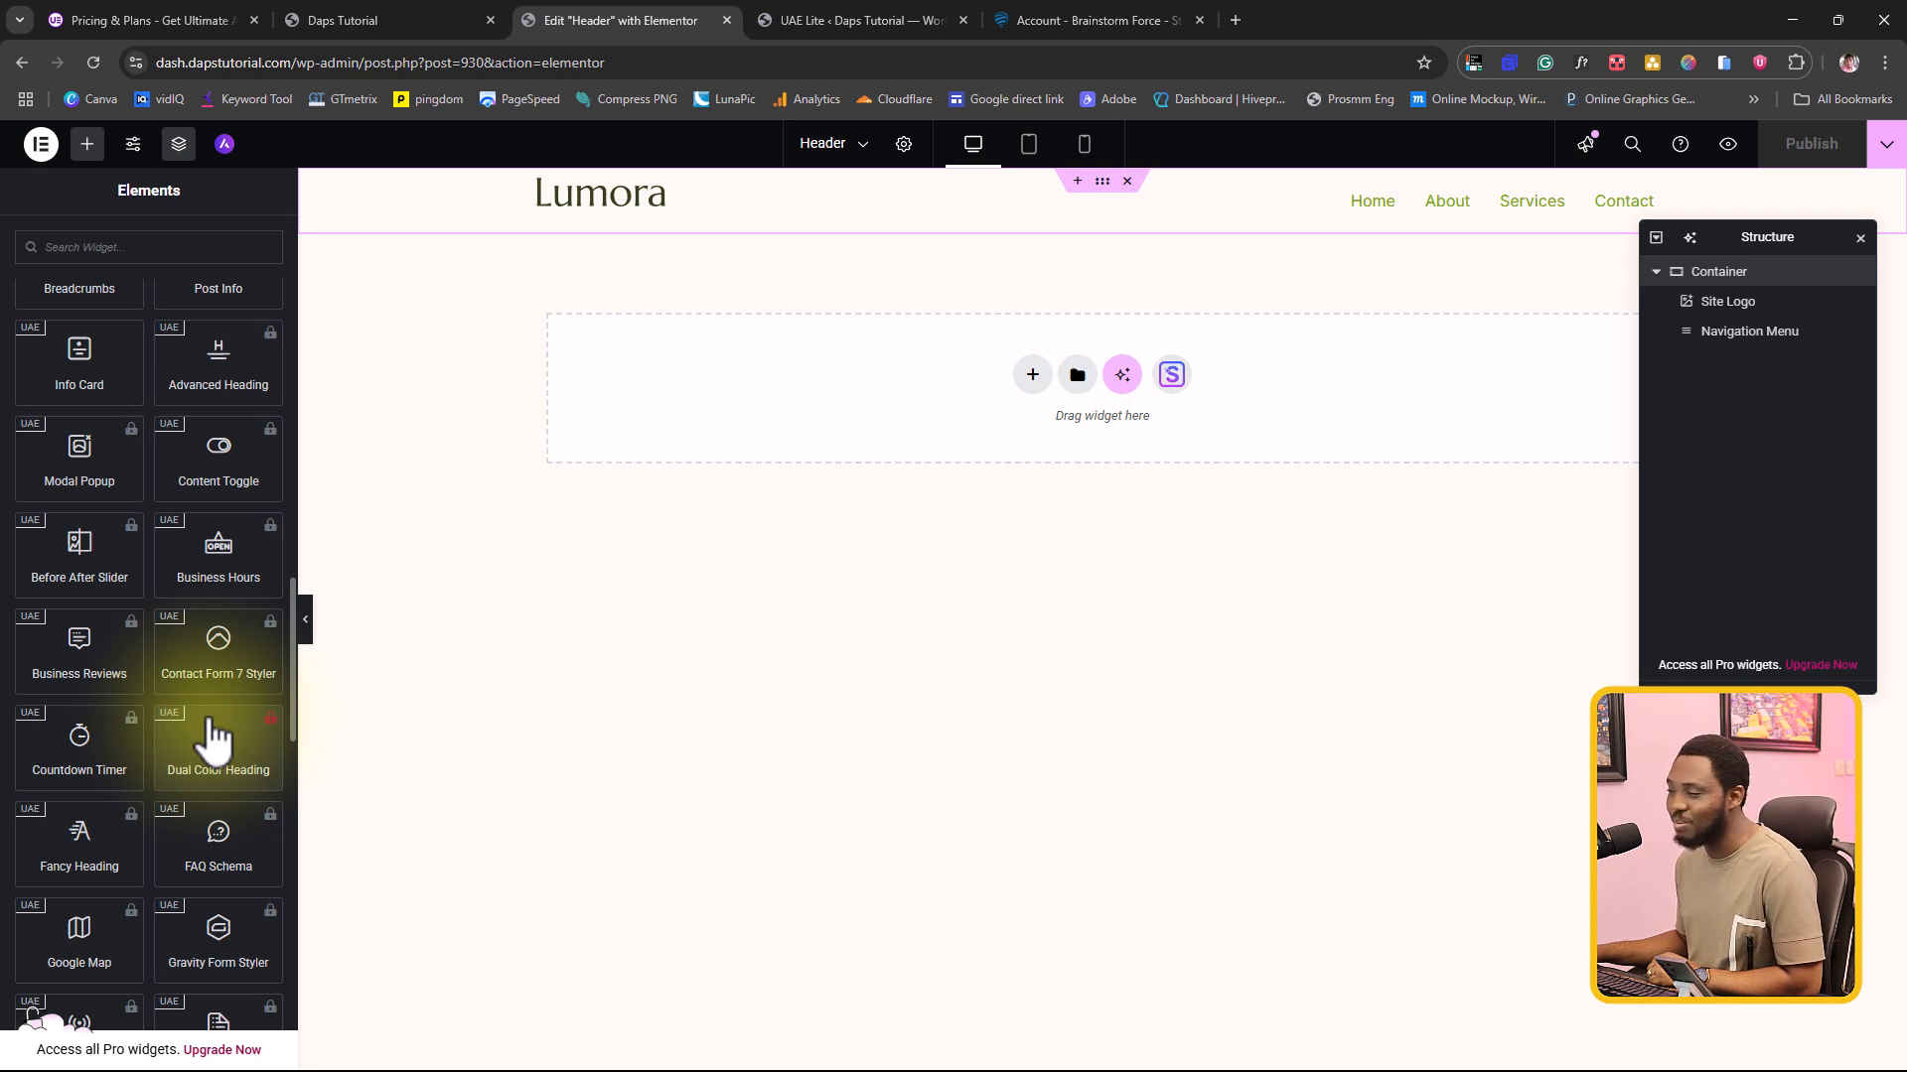
Step: Switch to the UAE dashboard in WordPress, open the full widget list and look through the free and Pro widgets
{"action": "left_click", "coordinate": [880, 14]}
{"action": "scroll", "coordinate": [923, 480], "scroll_direction": "down", "scroll_amount": 3}
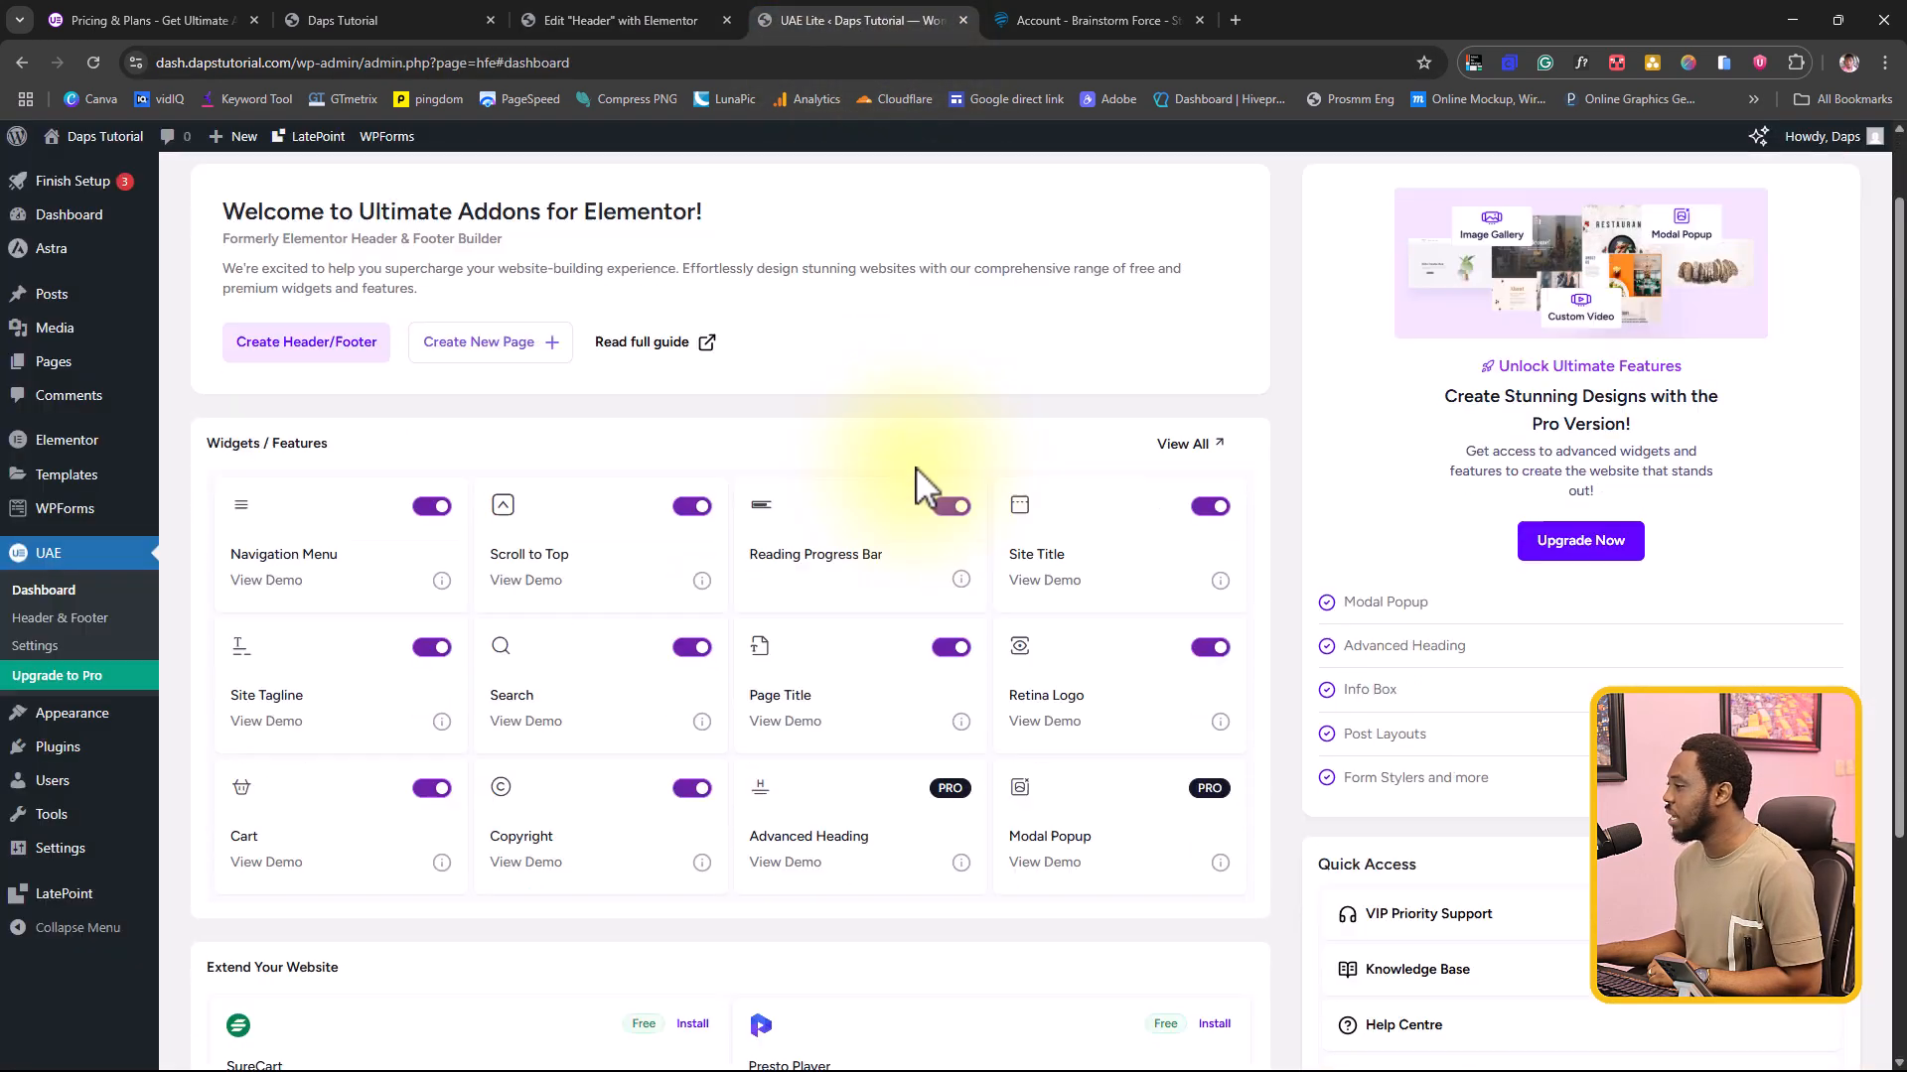
{"action": "scroll", "coordinate": [894, 556], "scroll_direction": "up", "scroll_amount": 2}
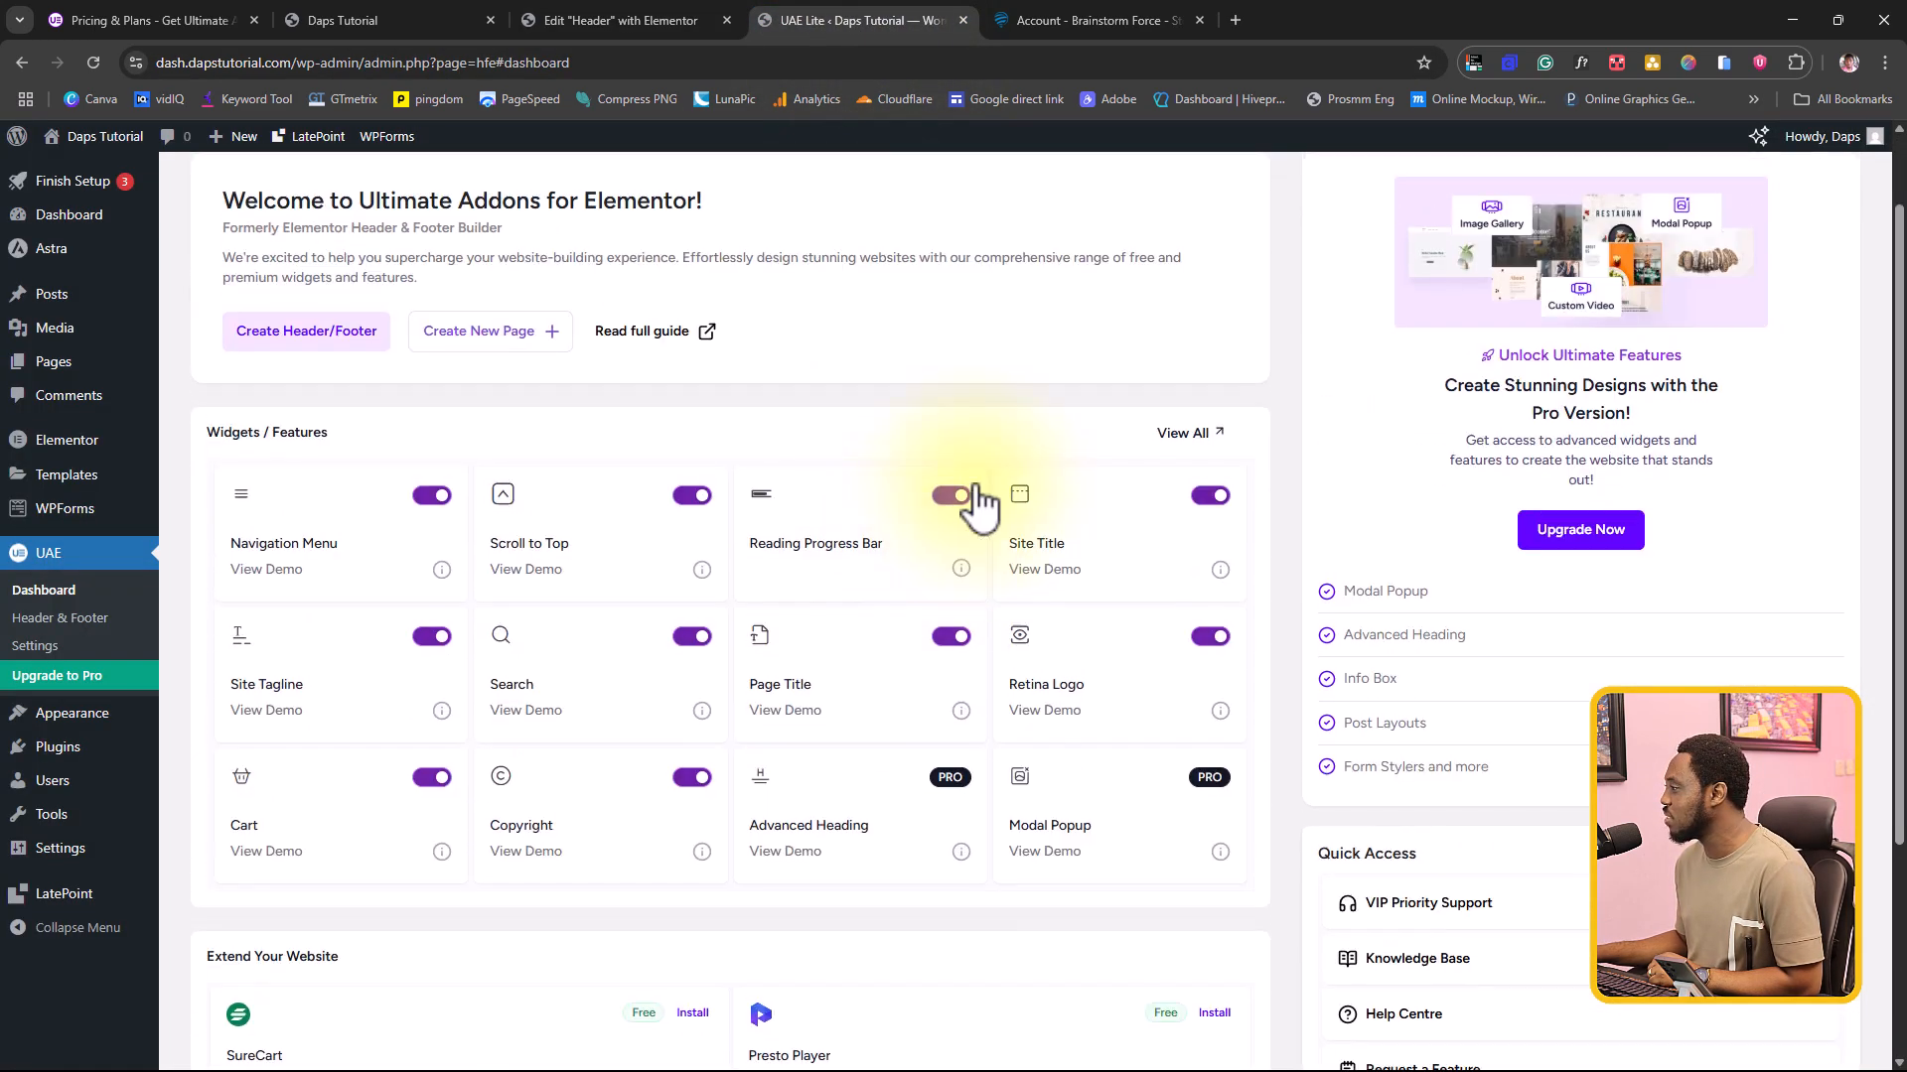
{"action": "left_click", "coordinate": [1185, 433]}
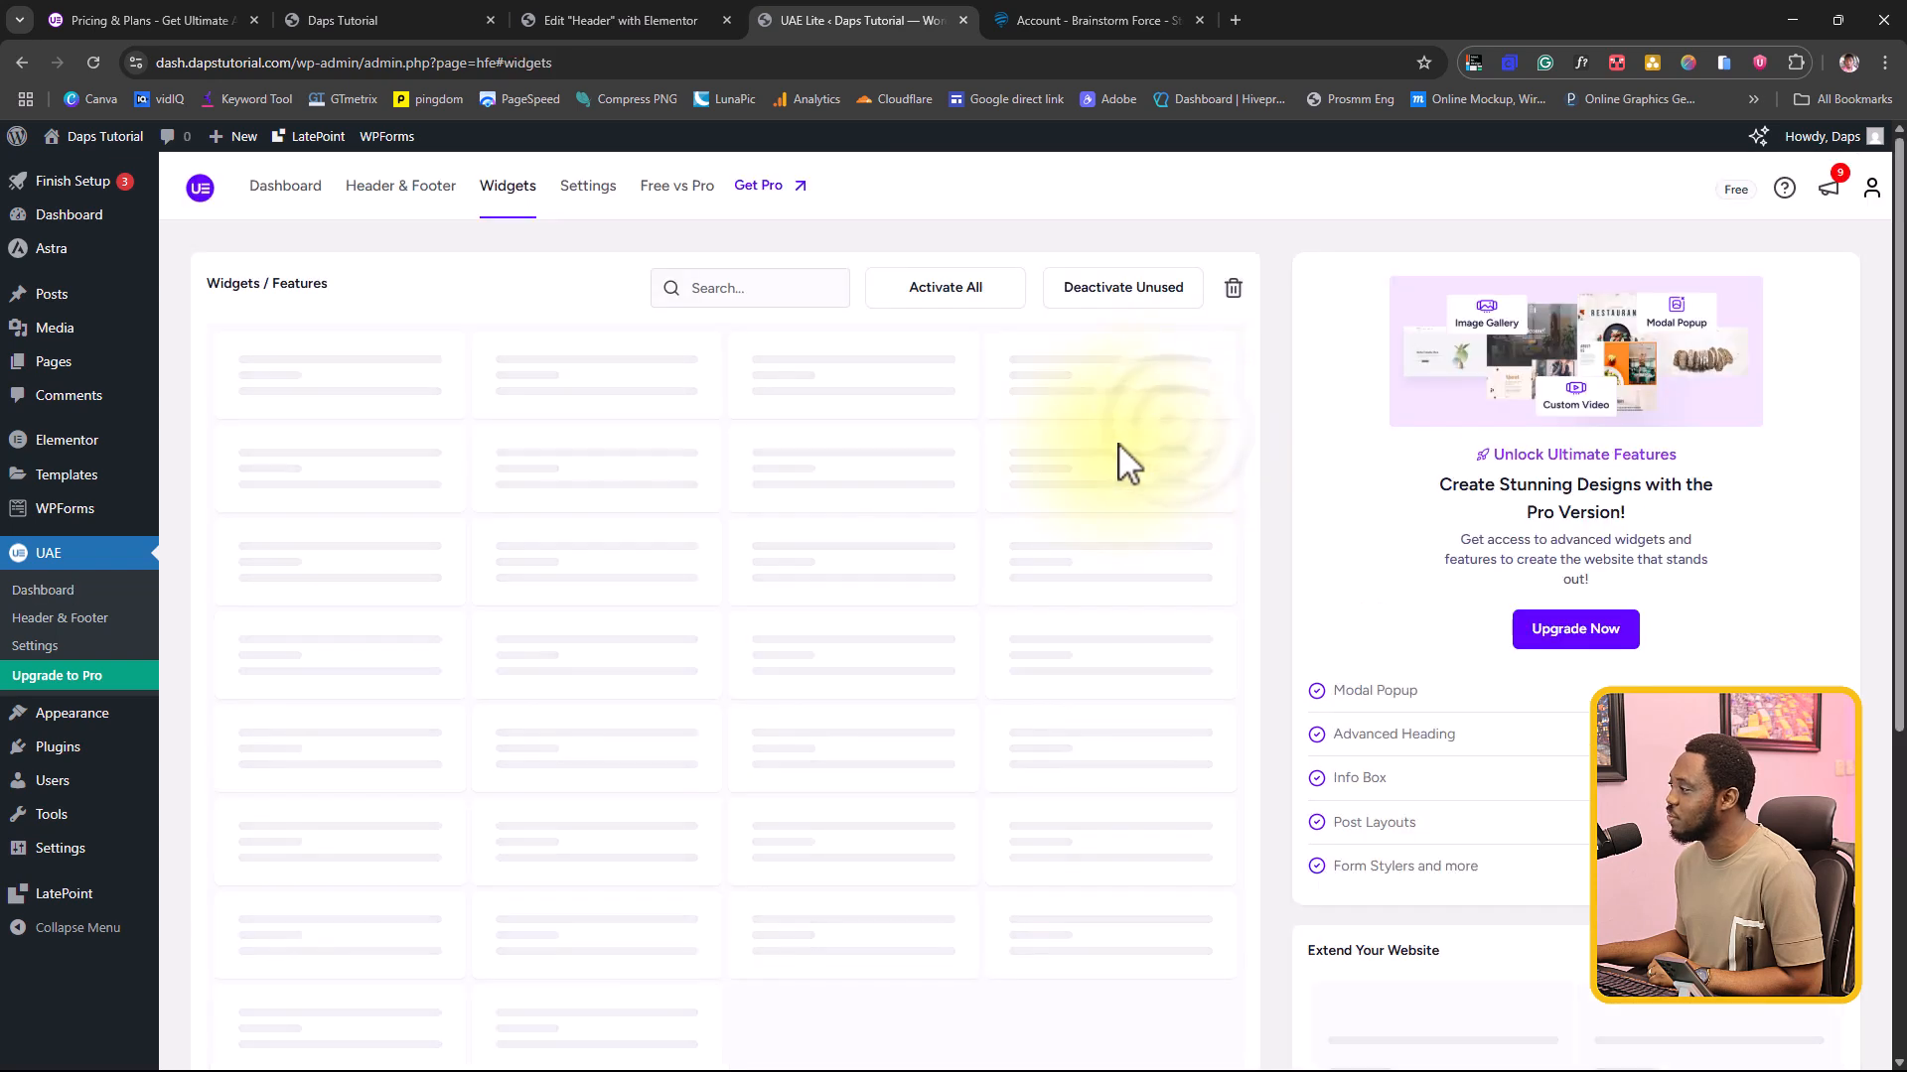
{"action": "scroll", "coordinate": [961, 492], "scroll_direction": "down", "scroll_amount": 7}
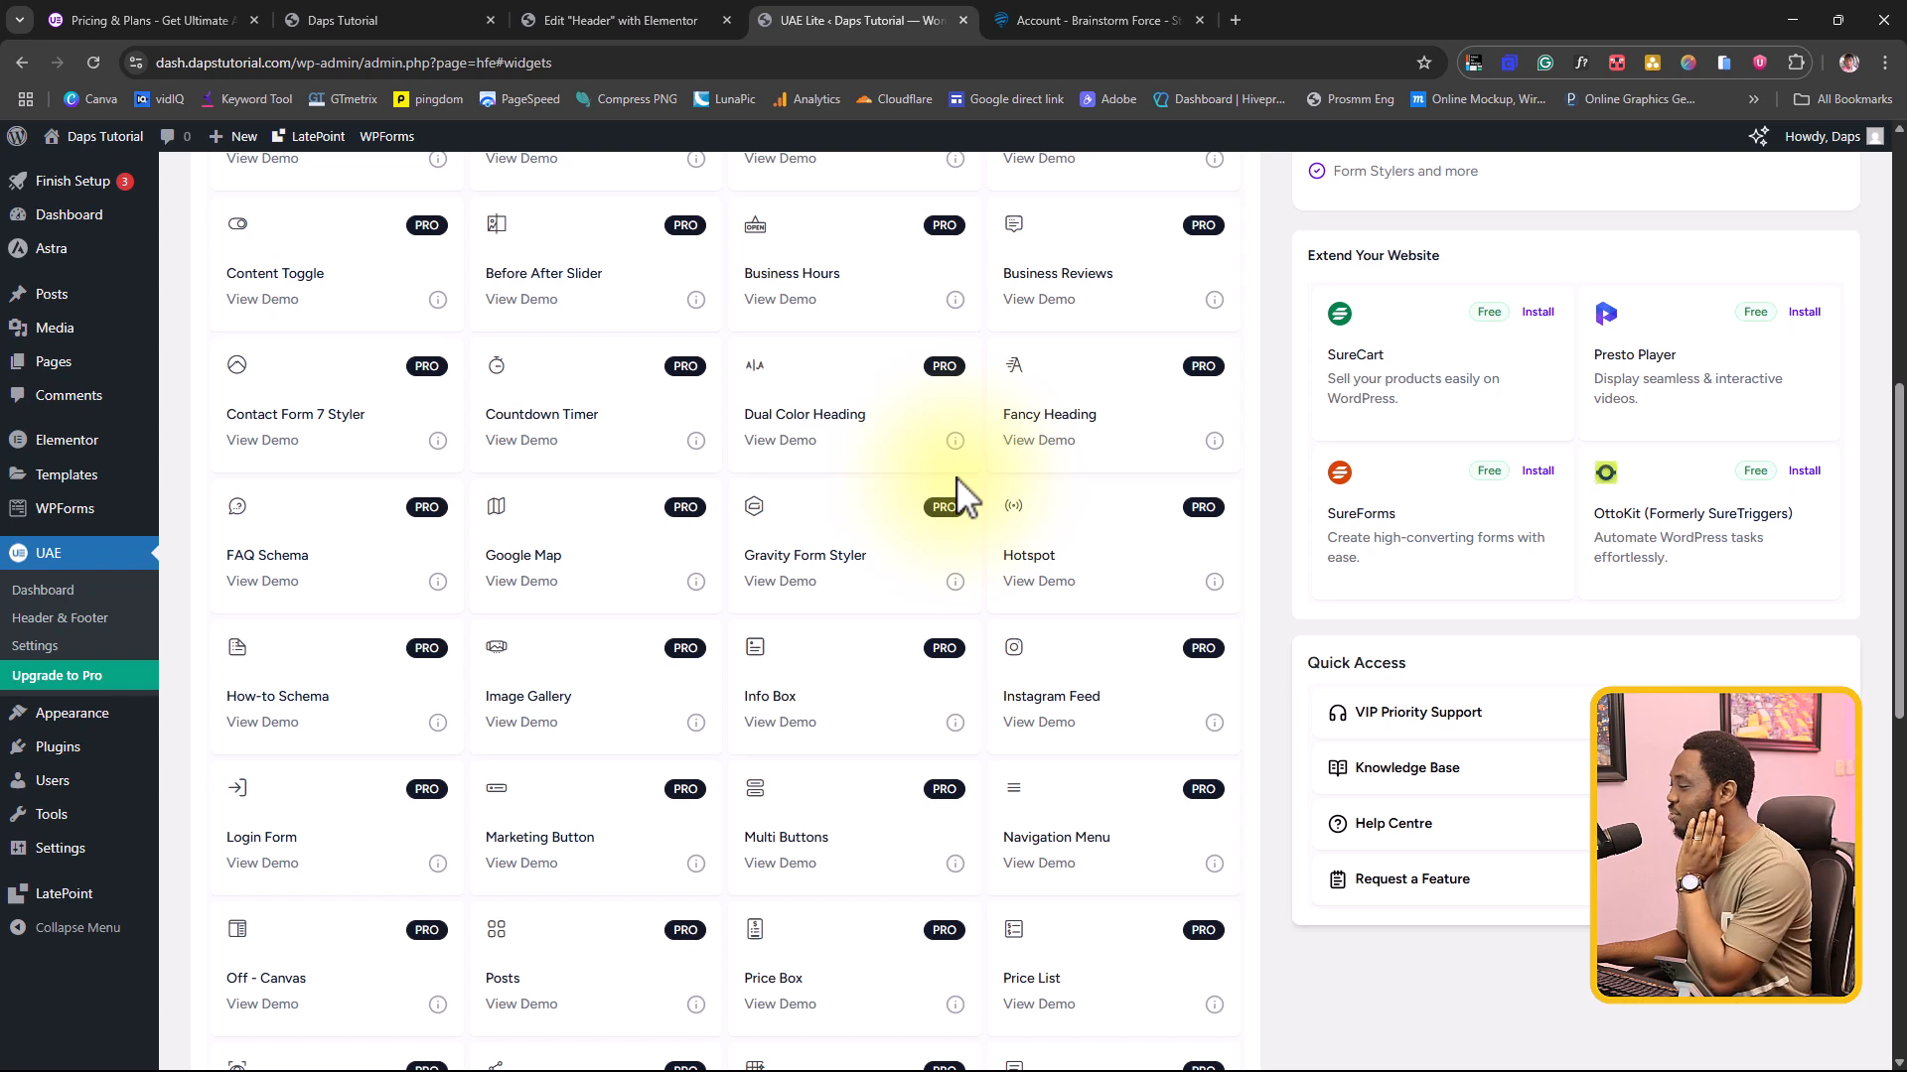
{"action": "scroll", "coordinate": [958, 490], "scroll_direction": "down", "scroll_amount": 3}
{"action": "scroll", "coordinate": [953, 488], "scroll_direction": "down", "scroll_amount": 6}
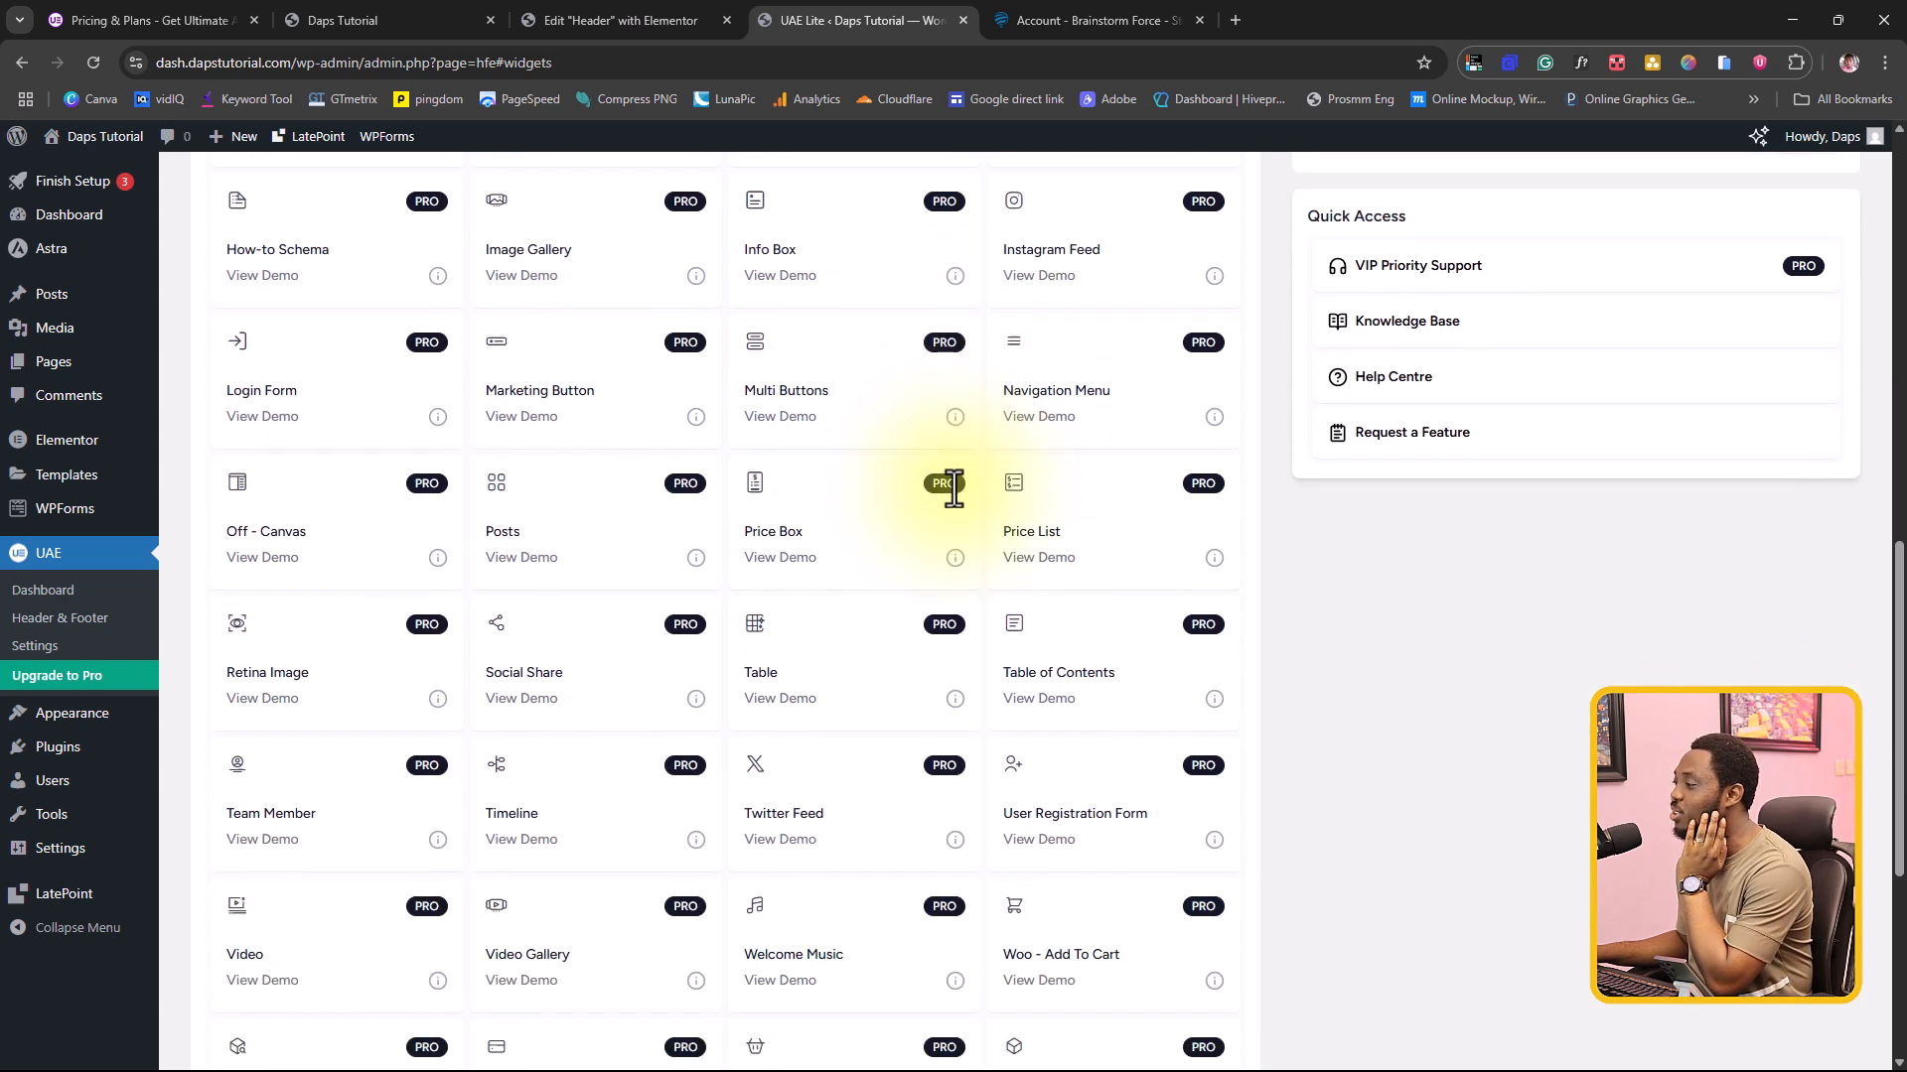
{"action": "scroll", "coordinate": [962, 502], "scroll_direction": "down", "scroll_amount": 1}
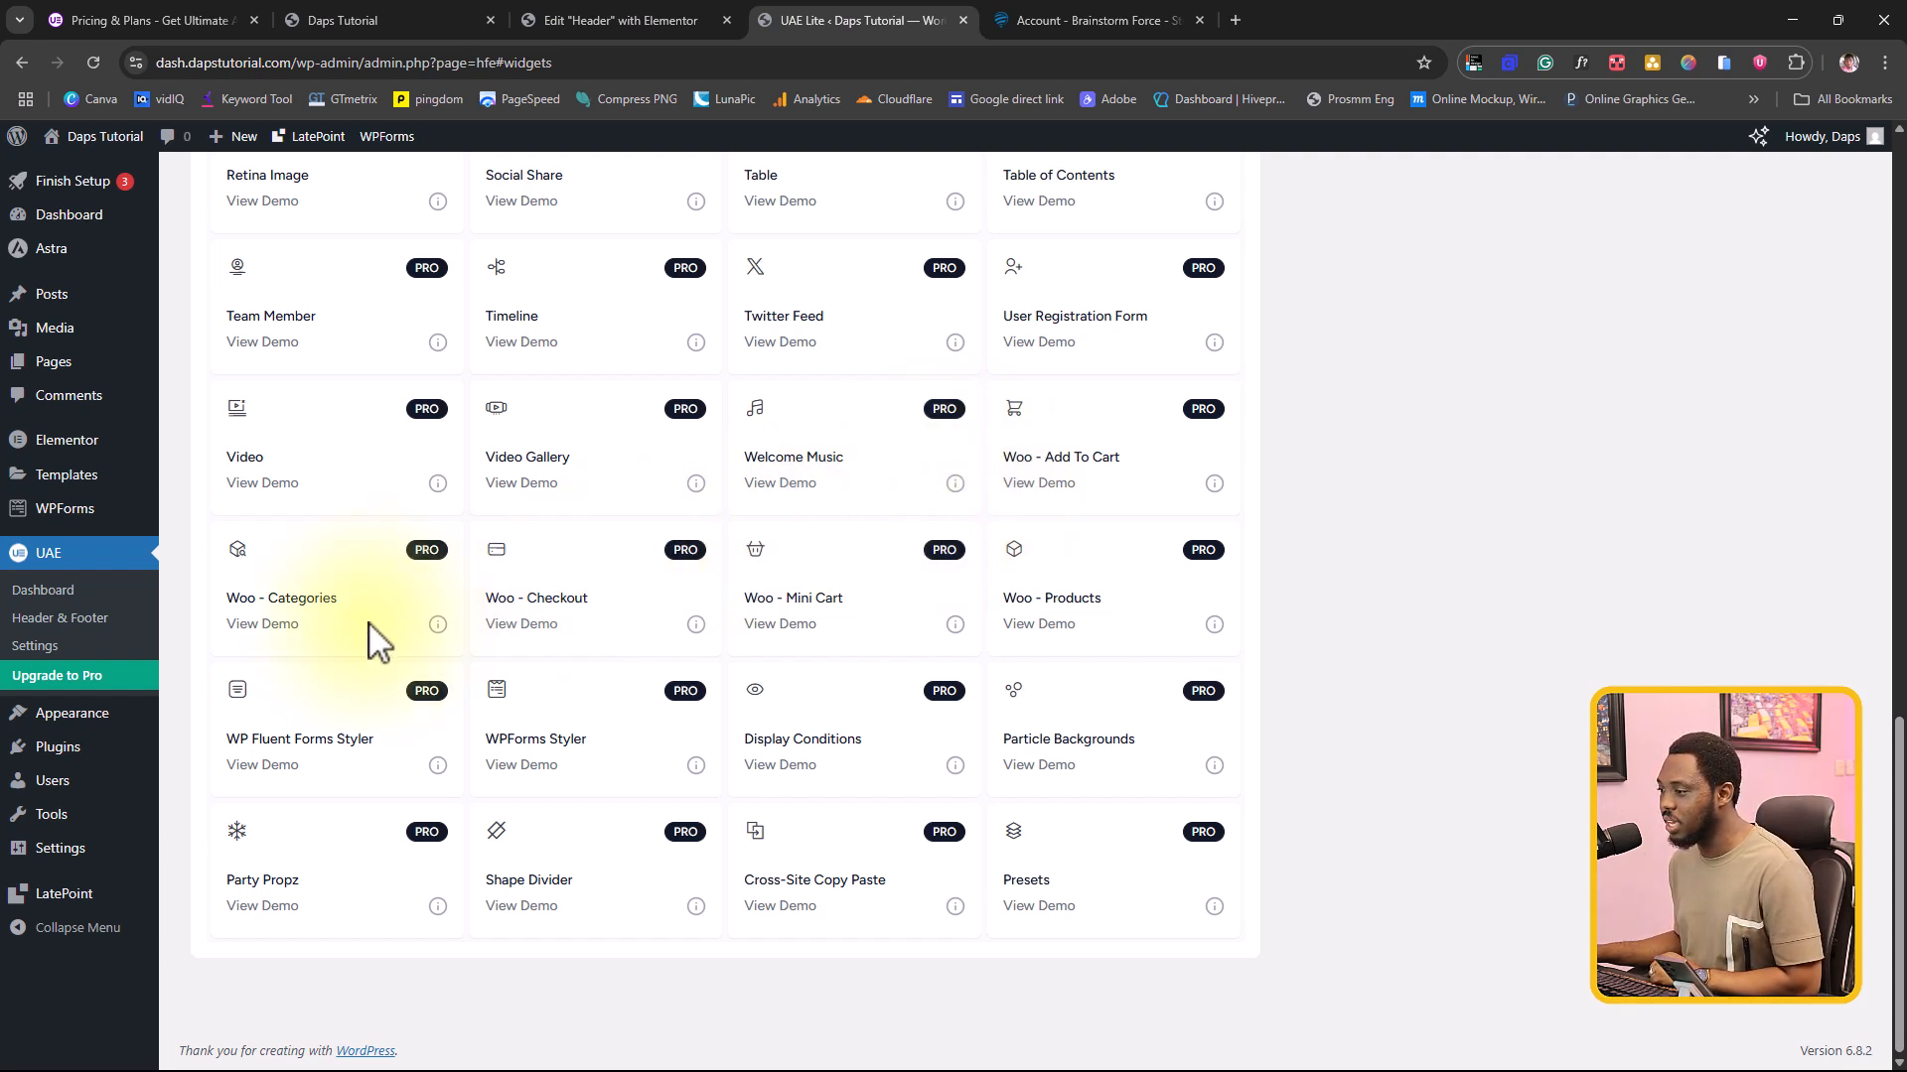
Step: Open the installed plugins list and activate Ultimate Addons for Elementor Pro
{"action": "mouse_move", "coordinate": [60, 747]}
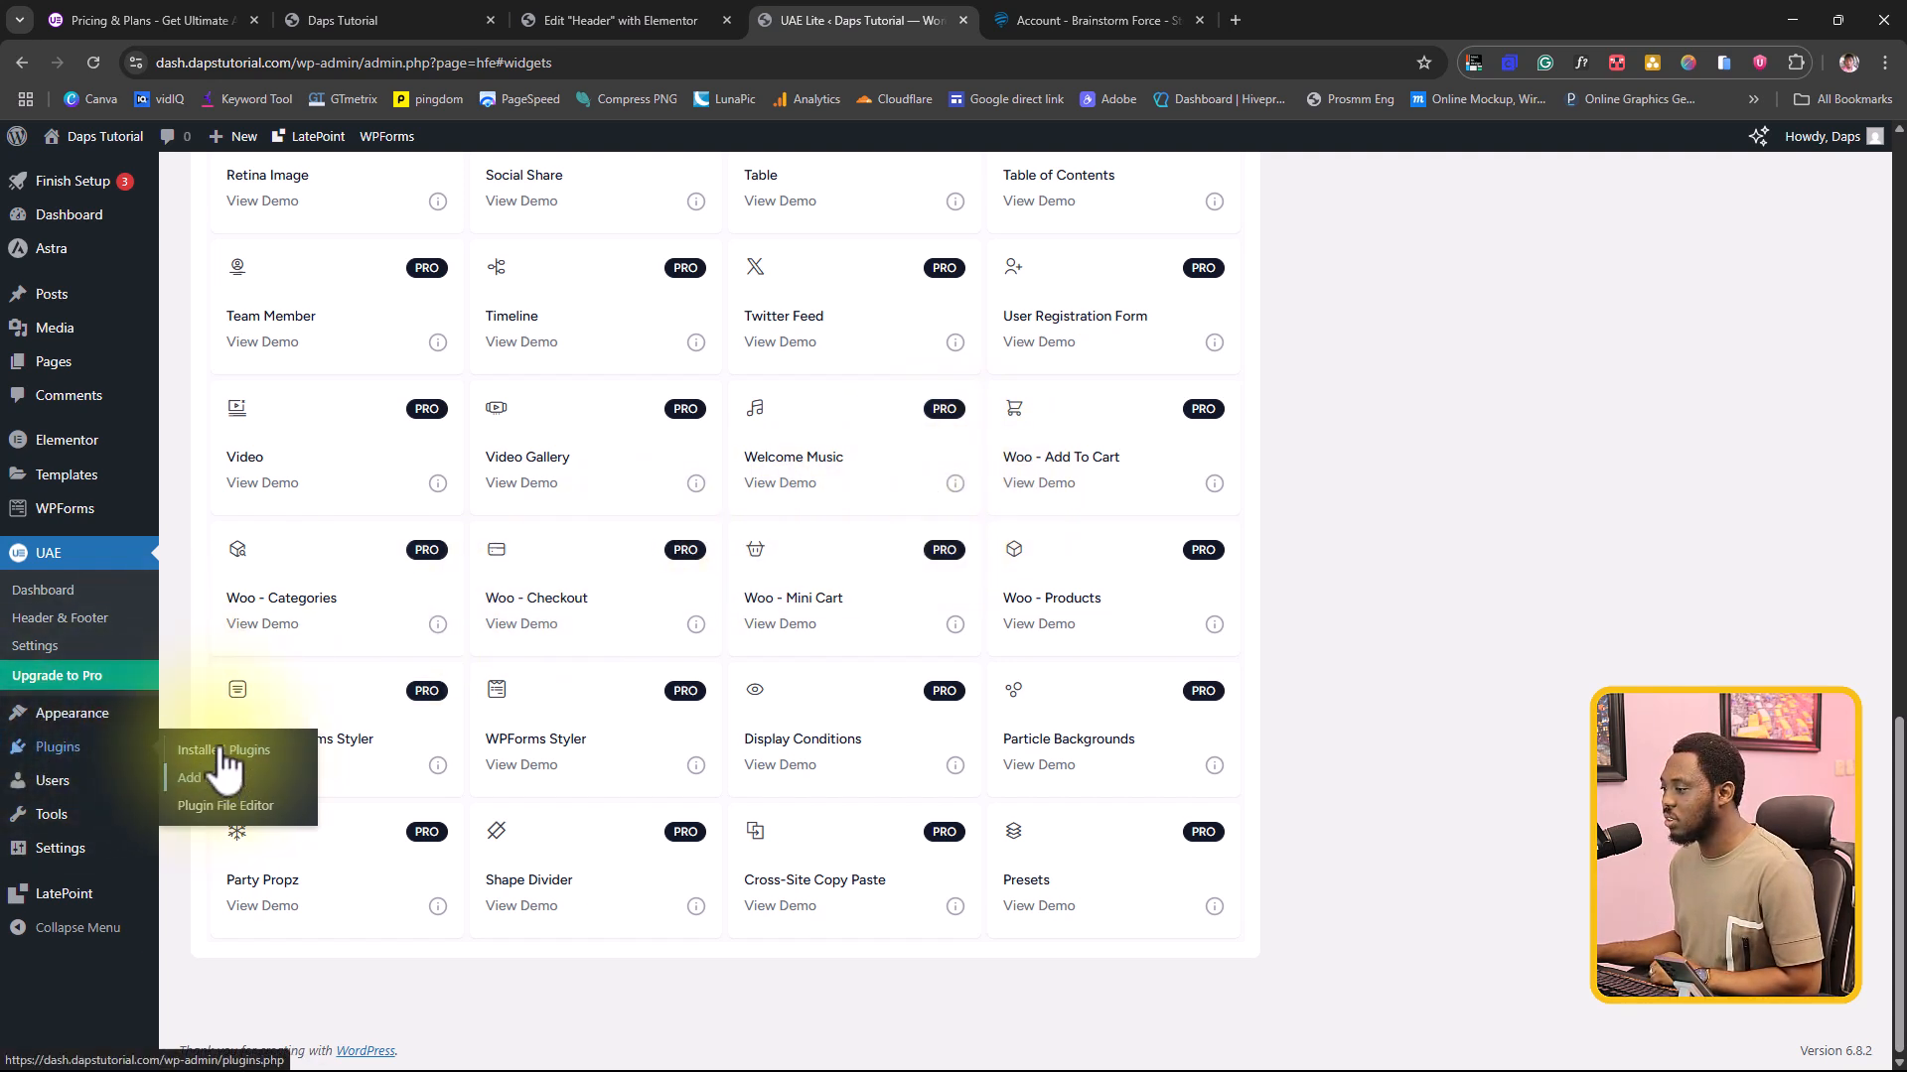
{"action": "left_click", "coordinate": [223, 752]}
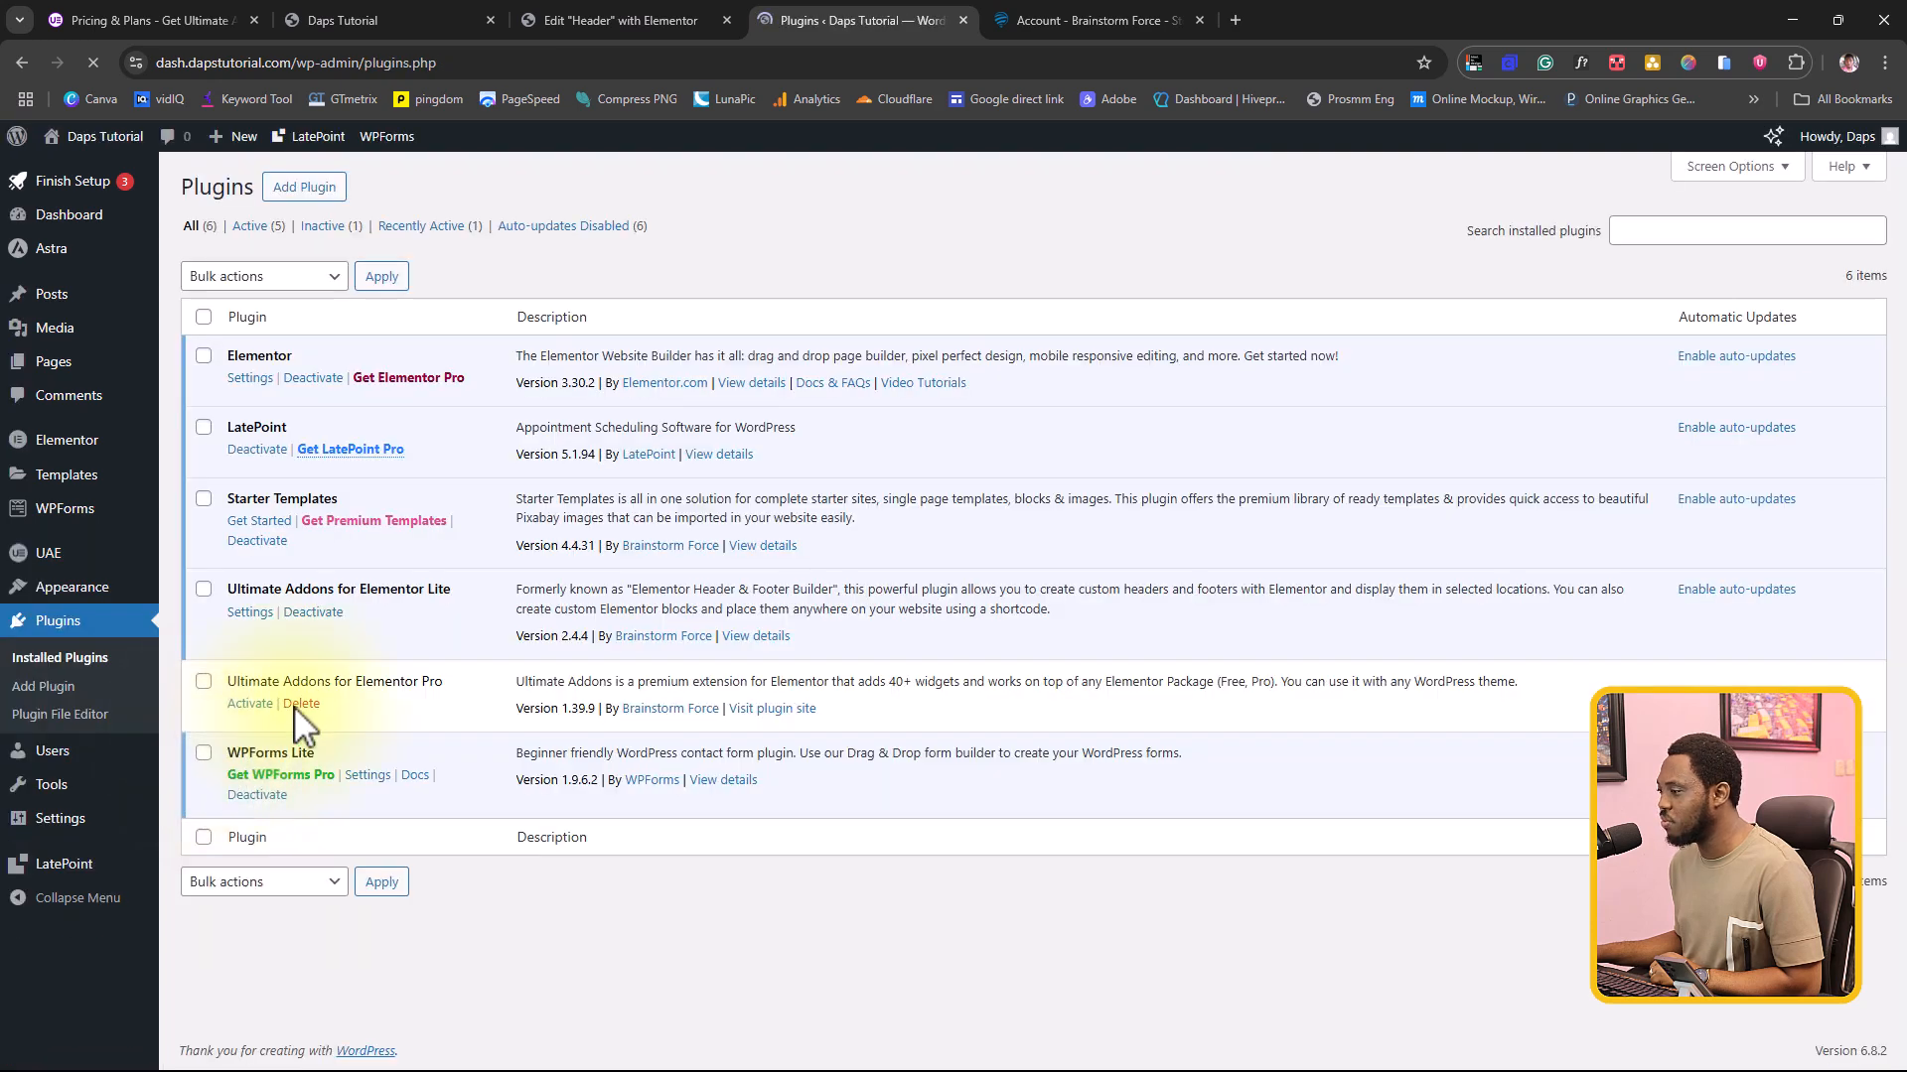
{"action": "left_click", "coordinate": [248, 701]}
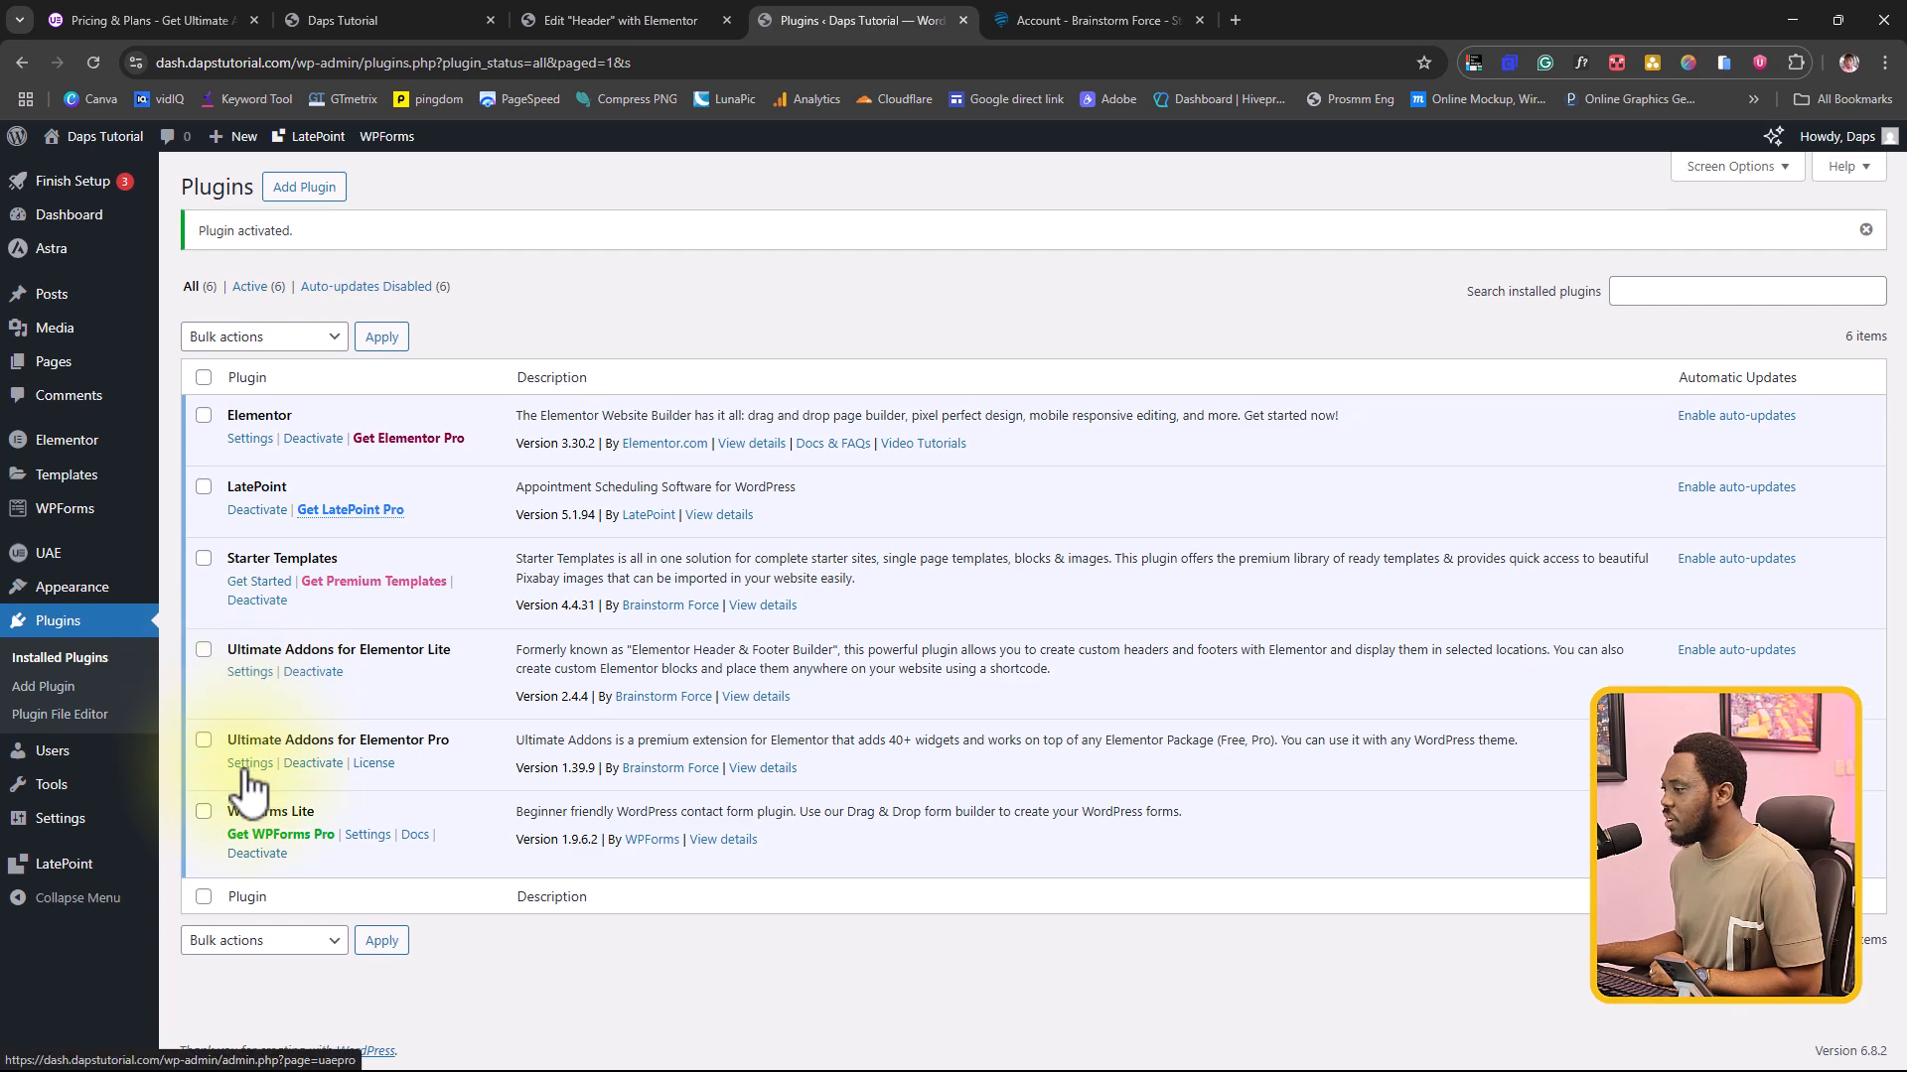
Step: Check the license status of Ultimate Addons for Elementor Pro, and look over the widgets on its settings dashboard
{"action": "left_click", "coordinate": [374, 765]}
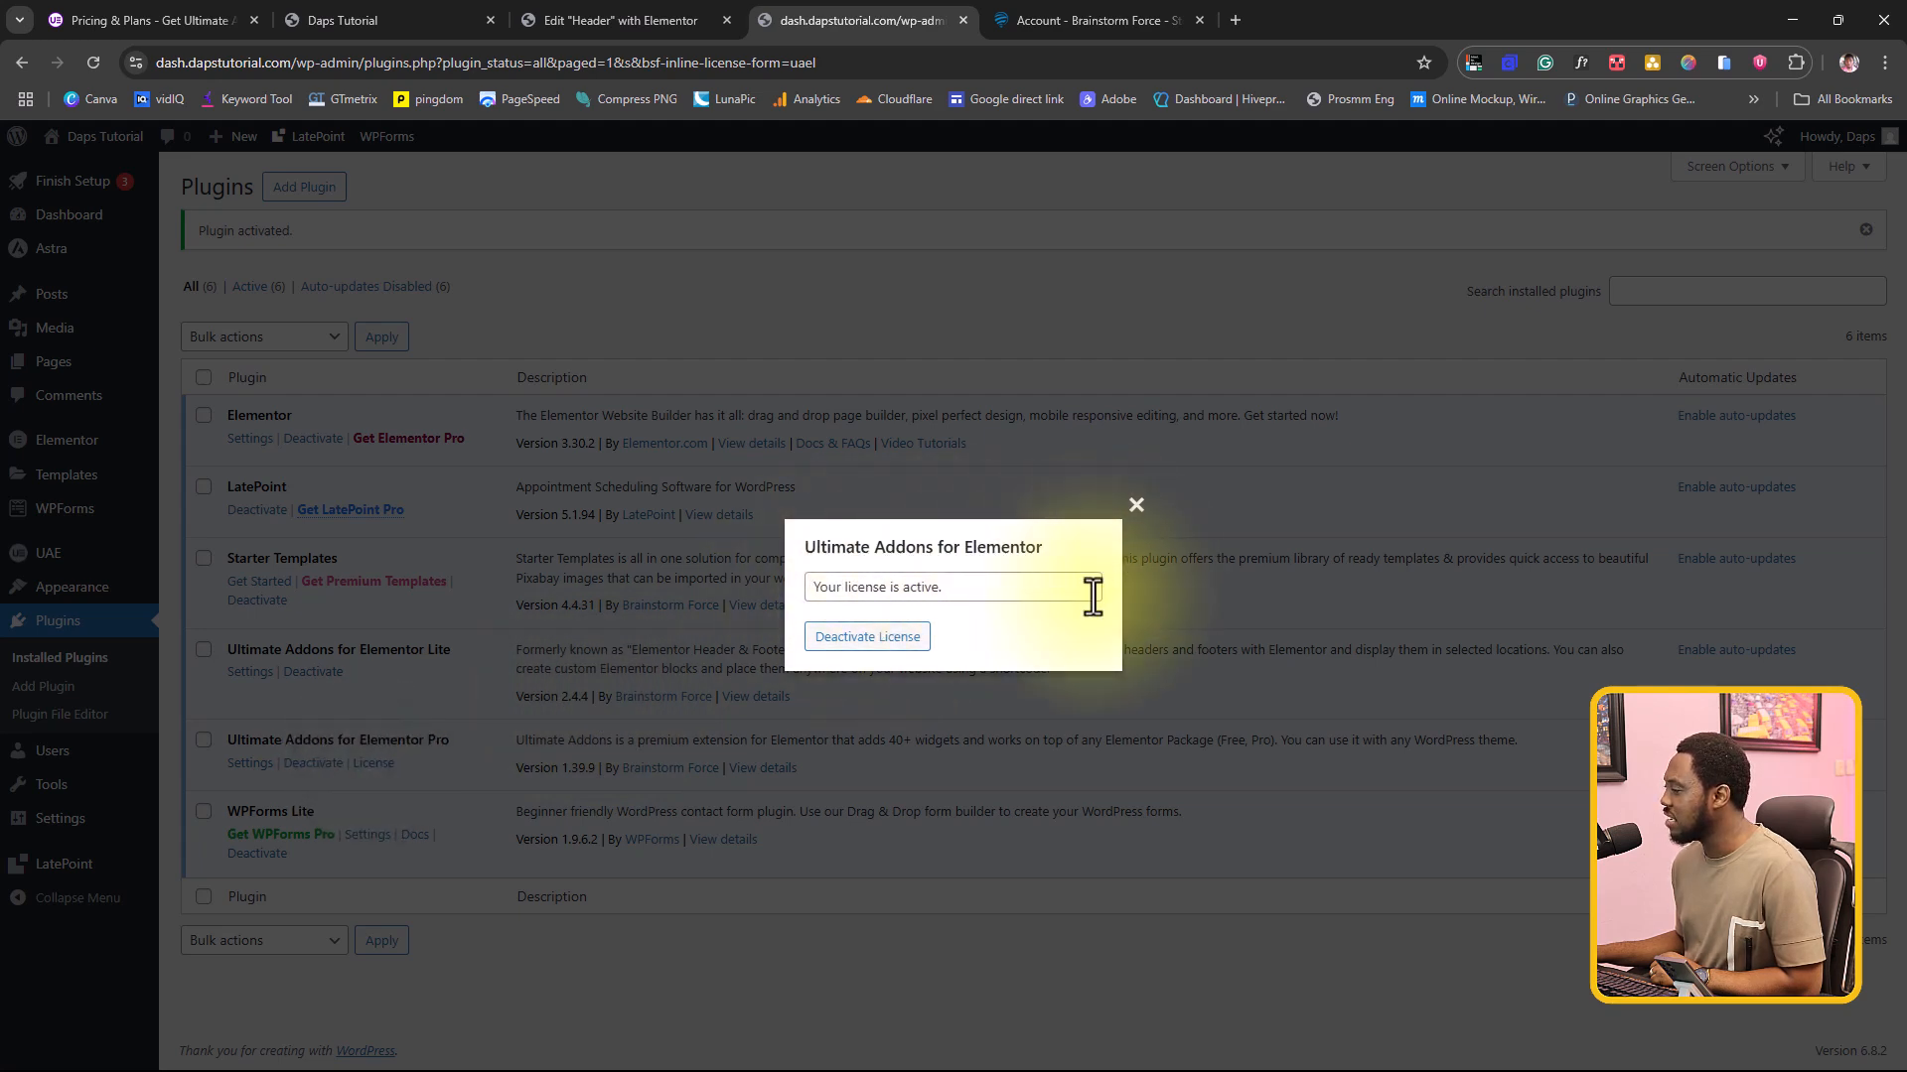
{"action": "left_click", "coordinate": [1142, 500]}
{"action": "left_click", "coordinate": [241, 762]}
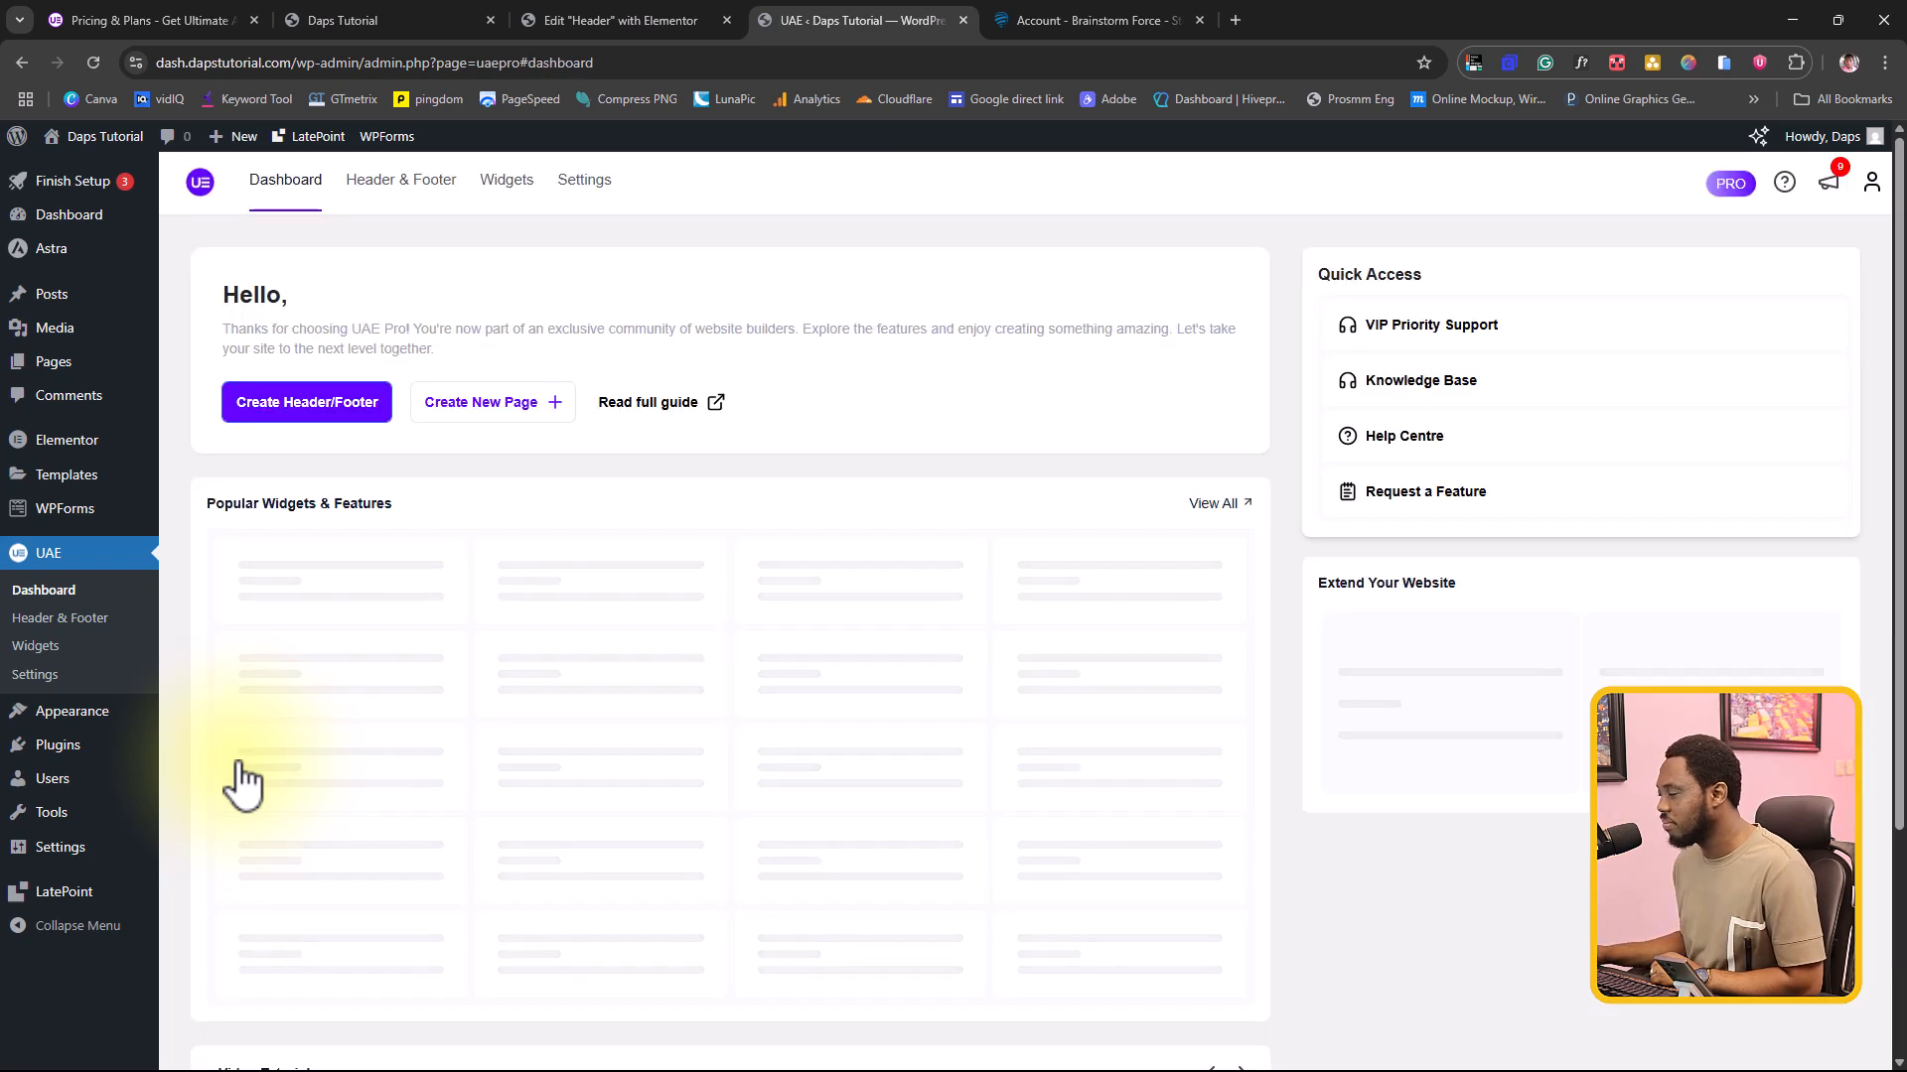
{"action": "scroll", "coordinate": [700, 678], "scroll_direction": "down", "scroll_amount": 4}
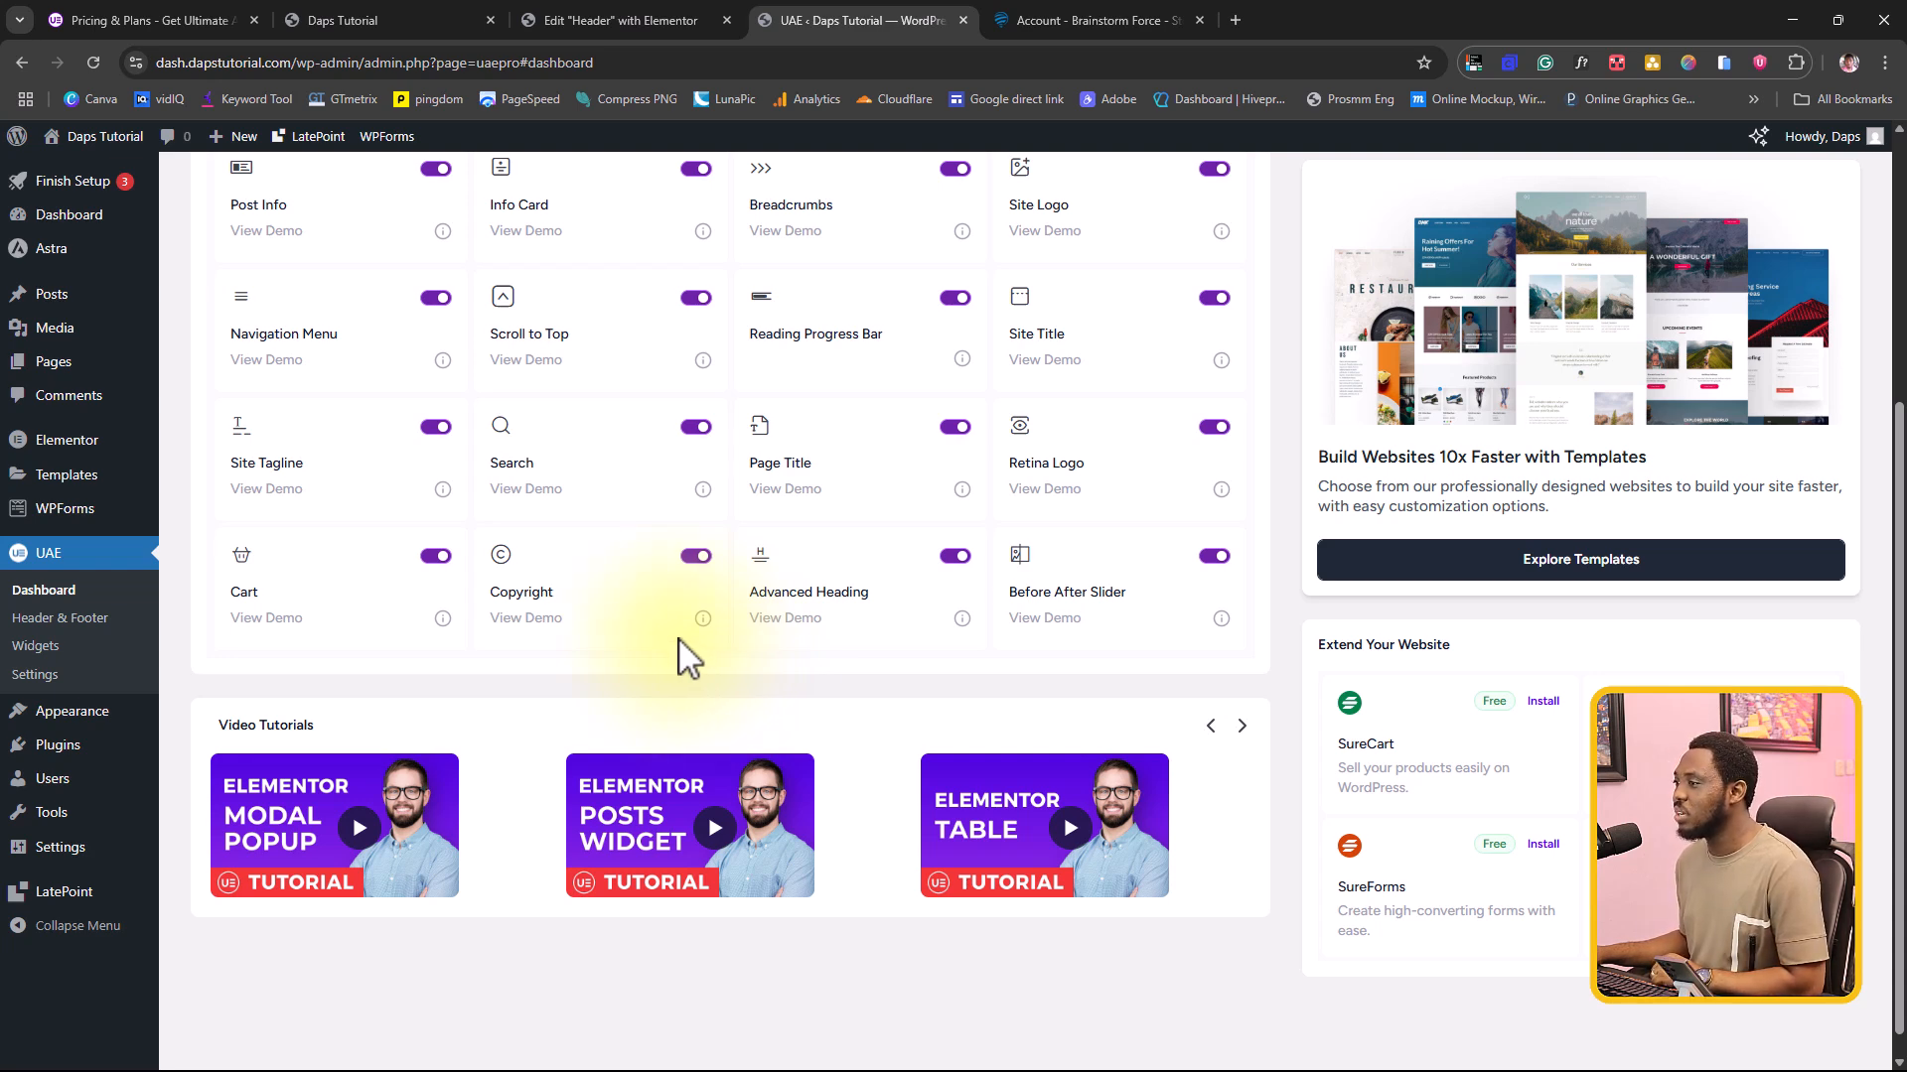
Step: Find the Home page in the site's page list and open it for editing with Elementor in a new tab
{"action": "mouse_move", "coordinate": [70, 361]}
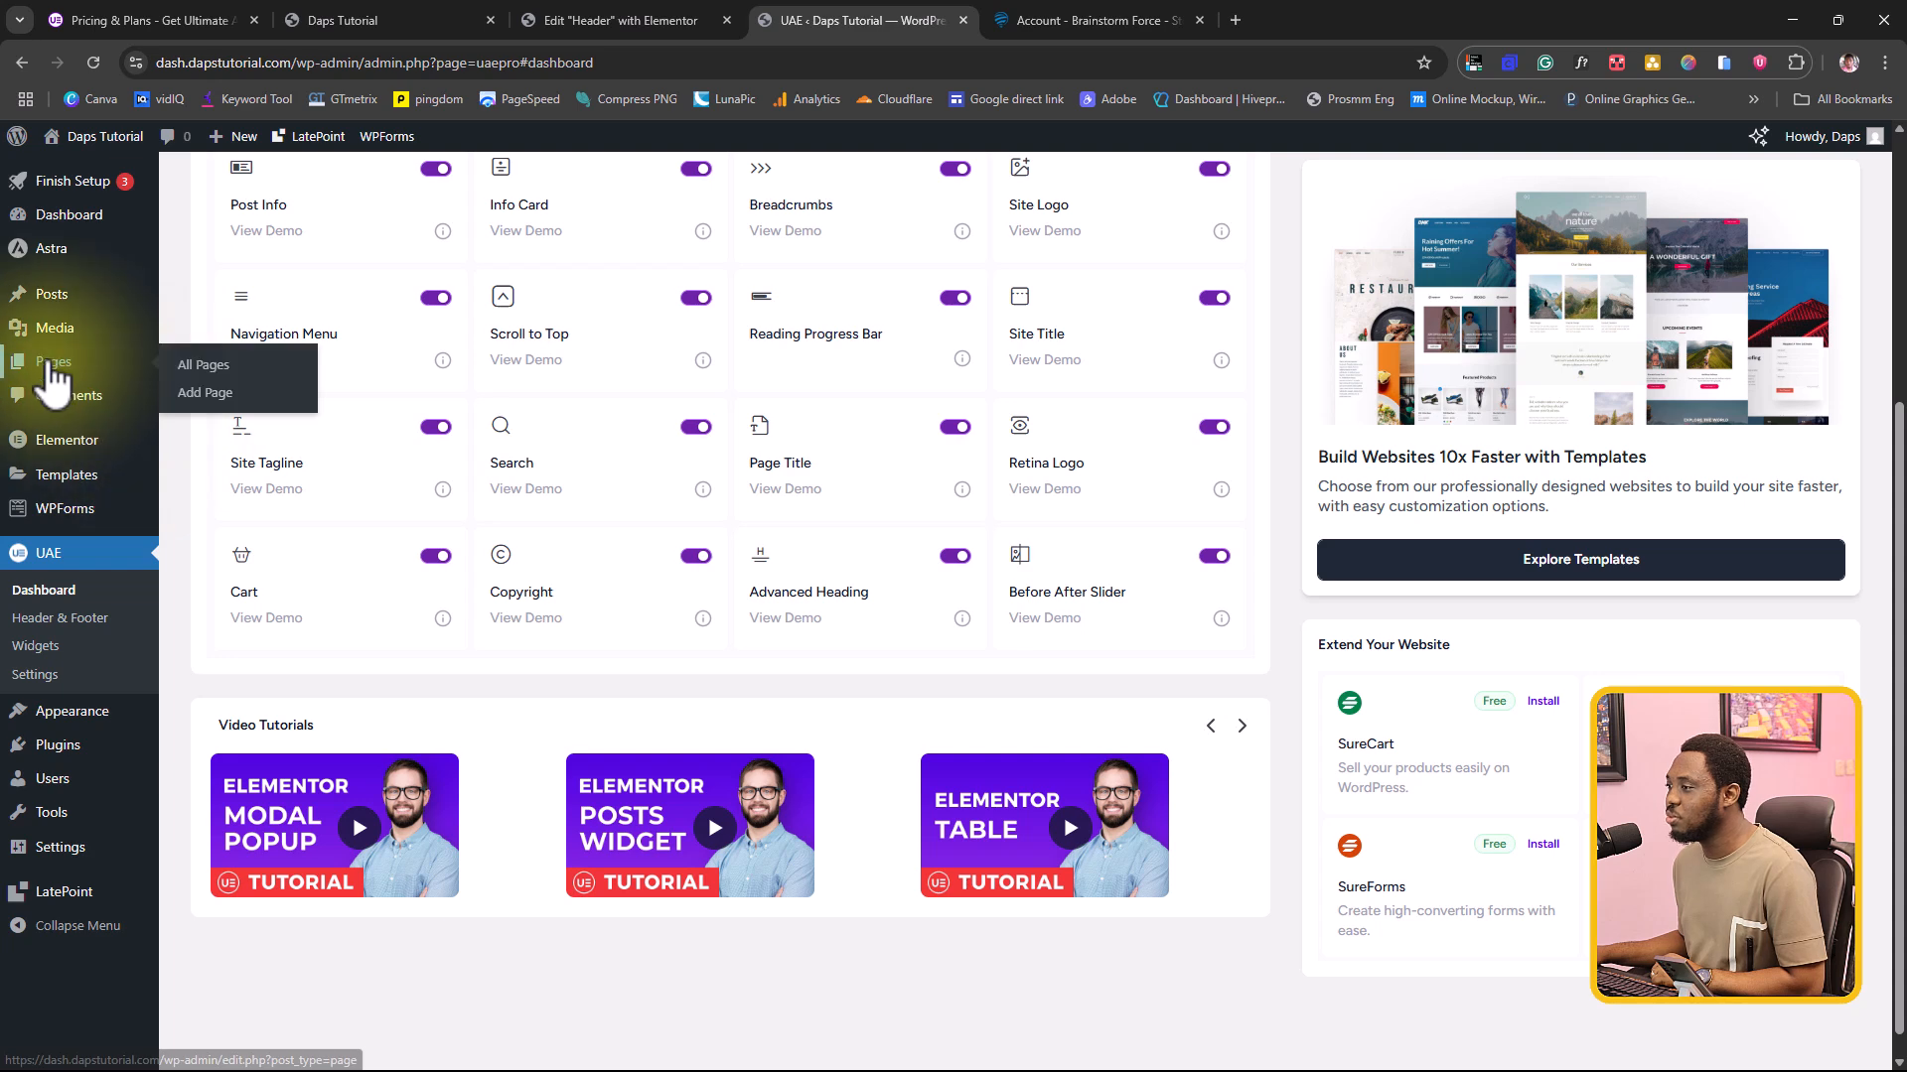
{"action": "left_click", "coordinate": [189, 373]}
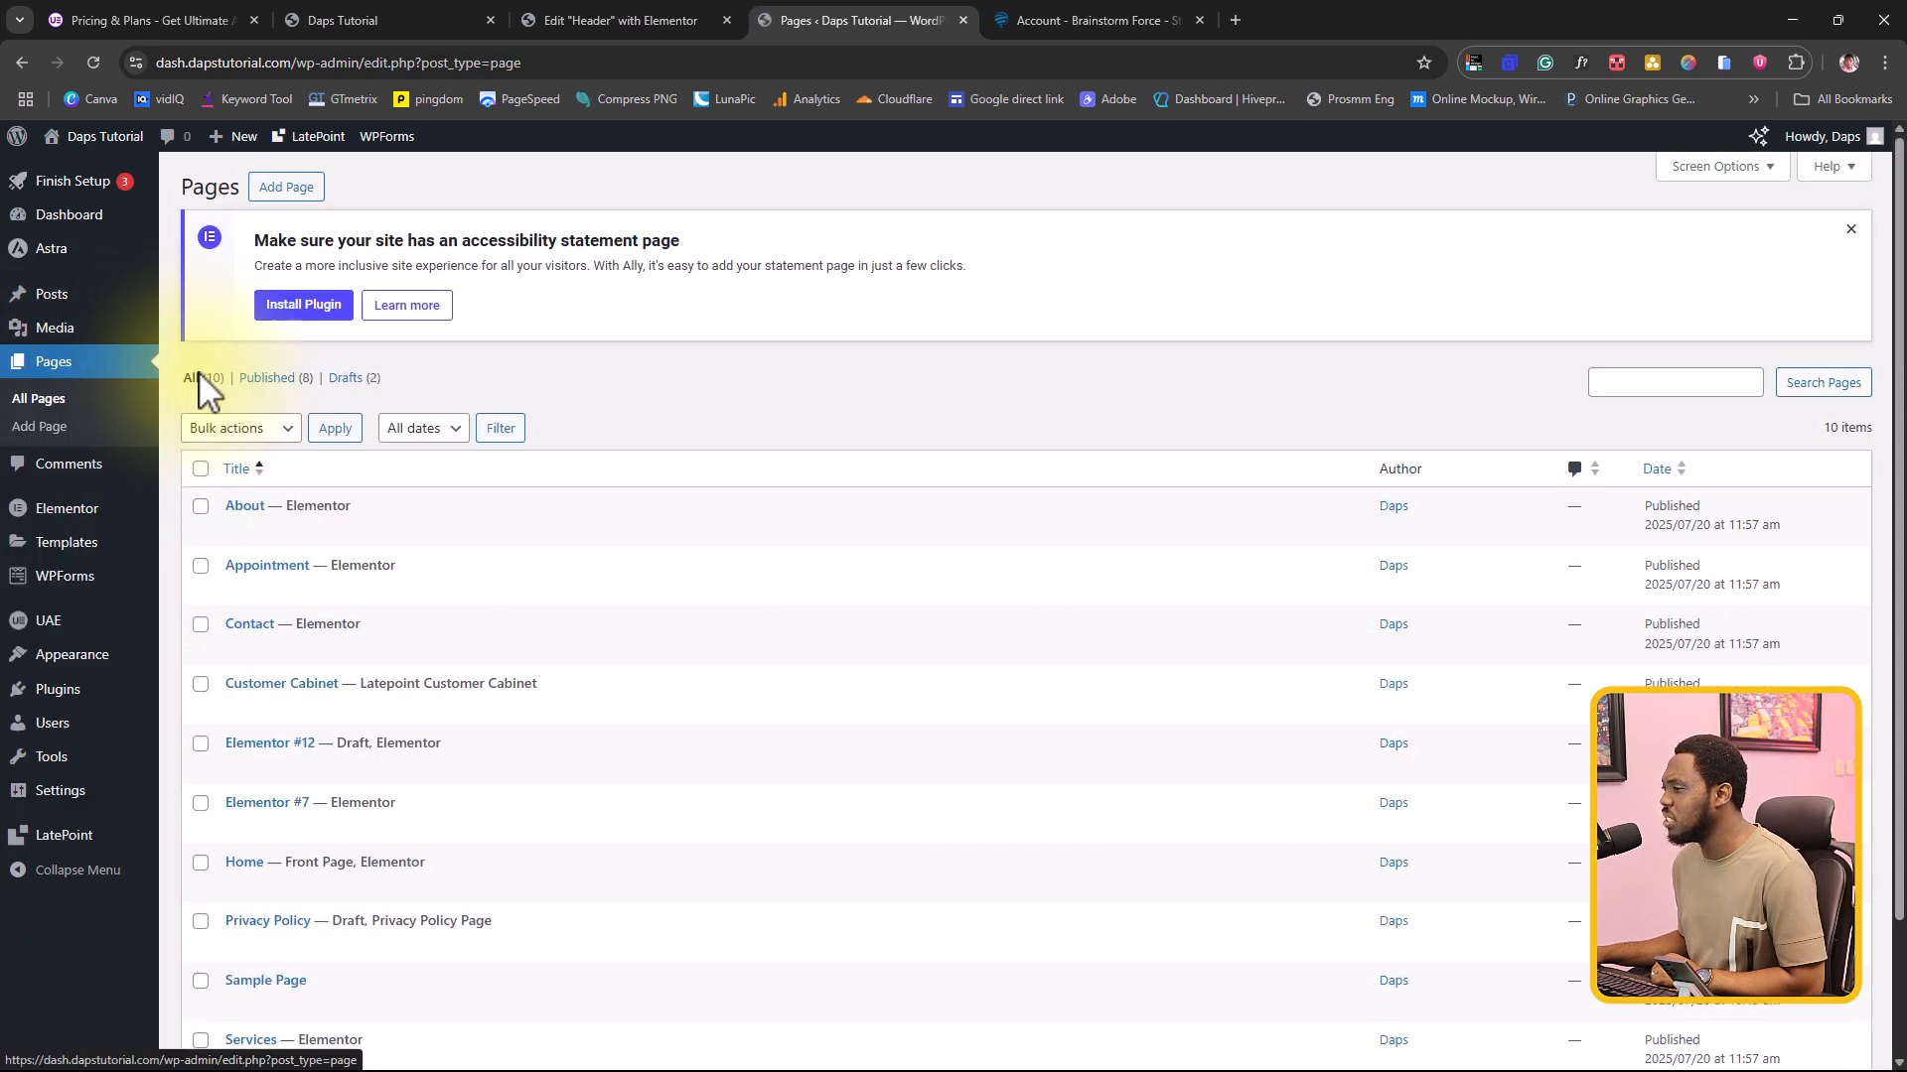
{"action": "scroll", "coordinate": [528, 456], "scroll_direction": "down", "scroll_amount": 2}
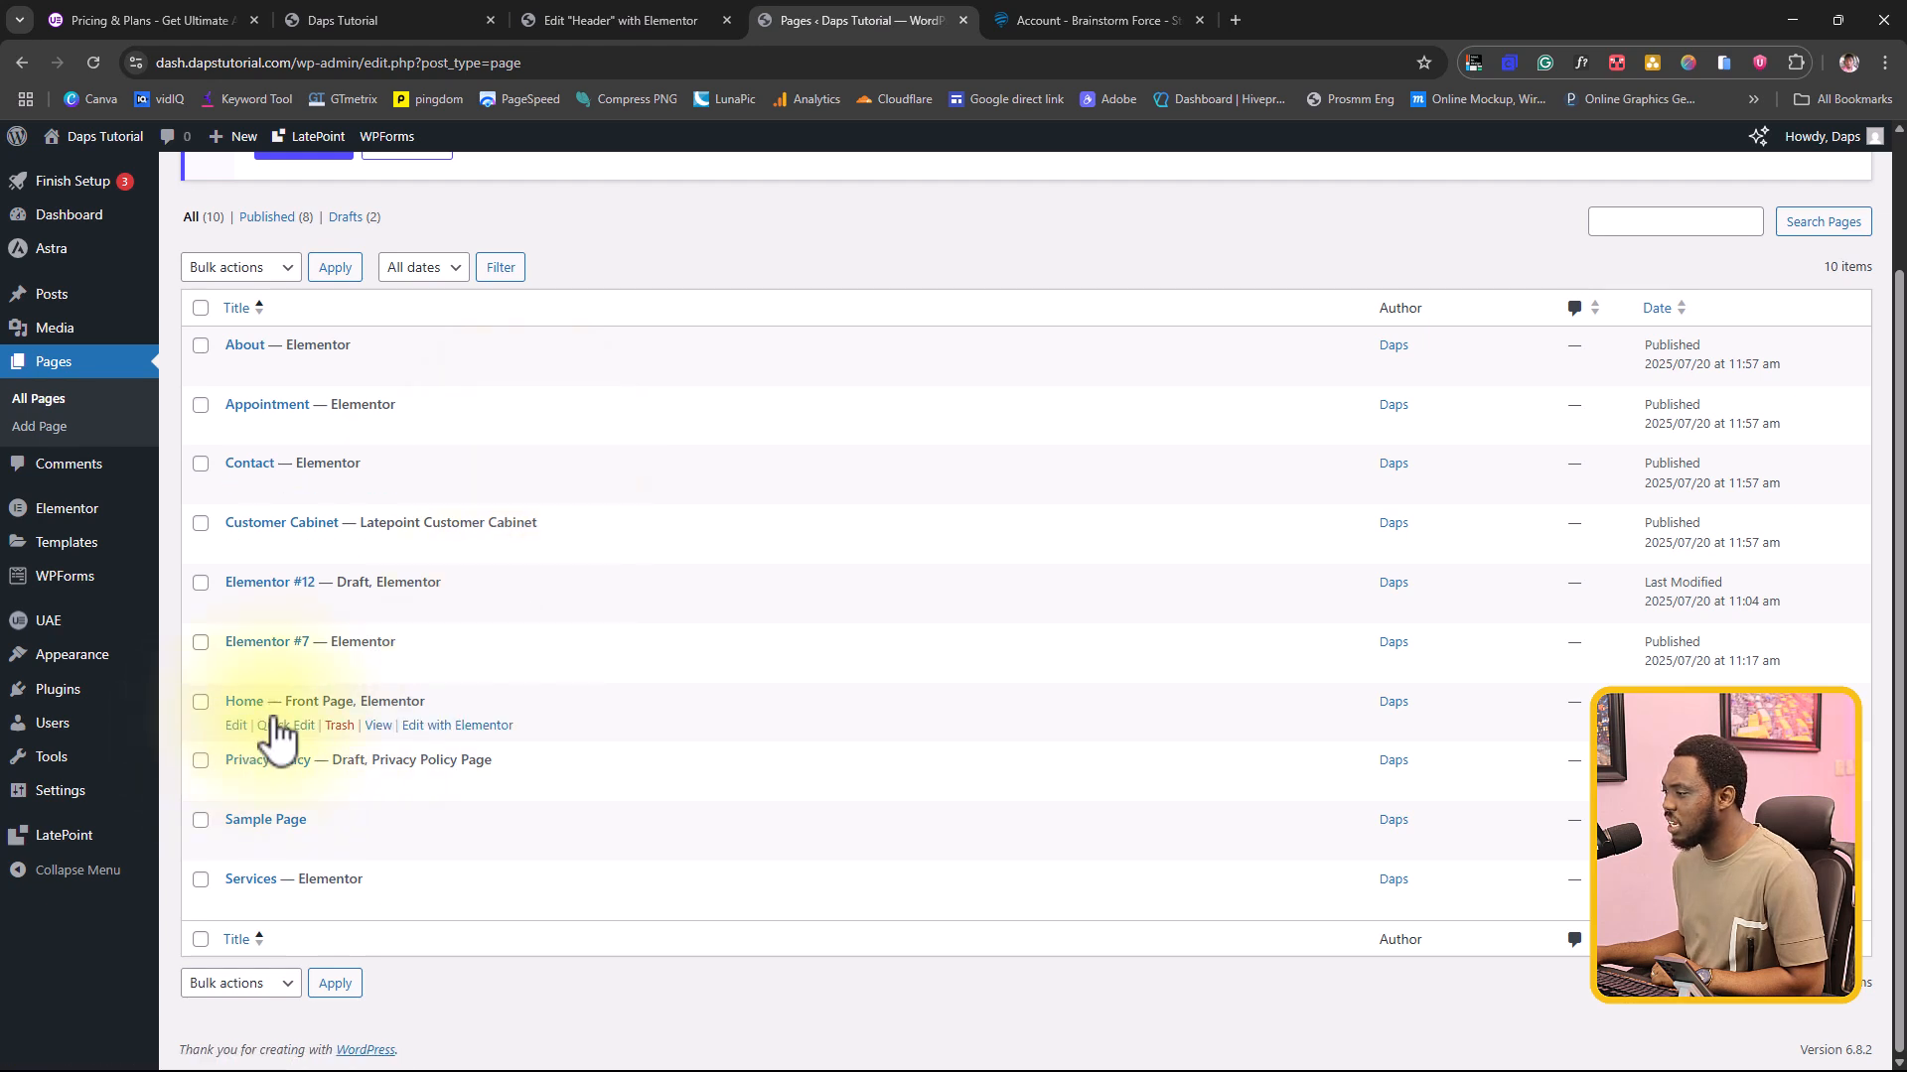
{"action": "right_click", "coordinate": [474, 728]}
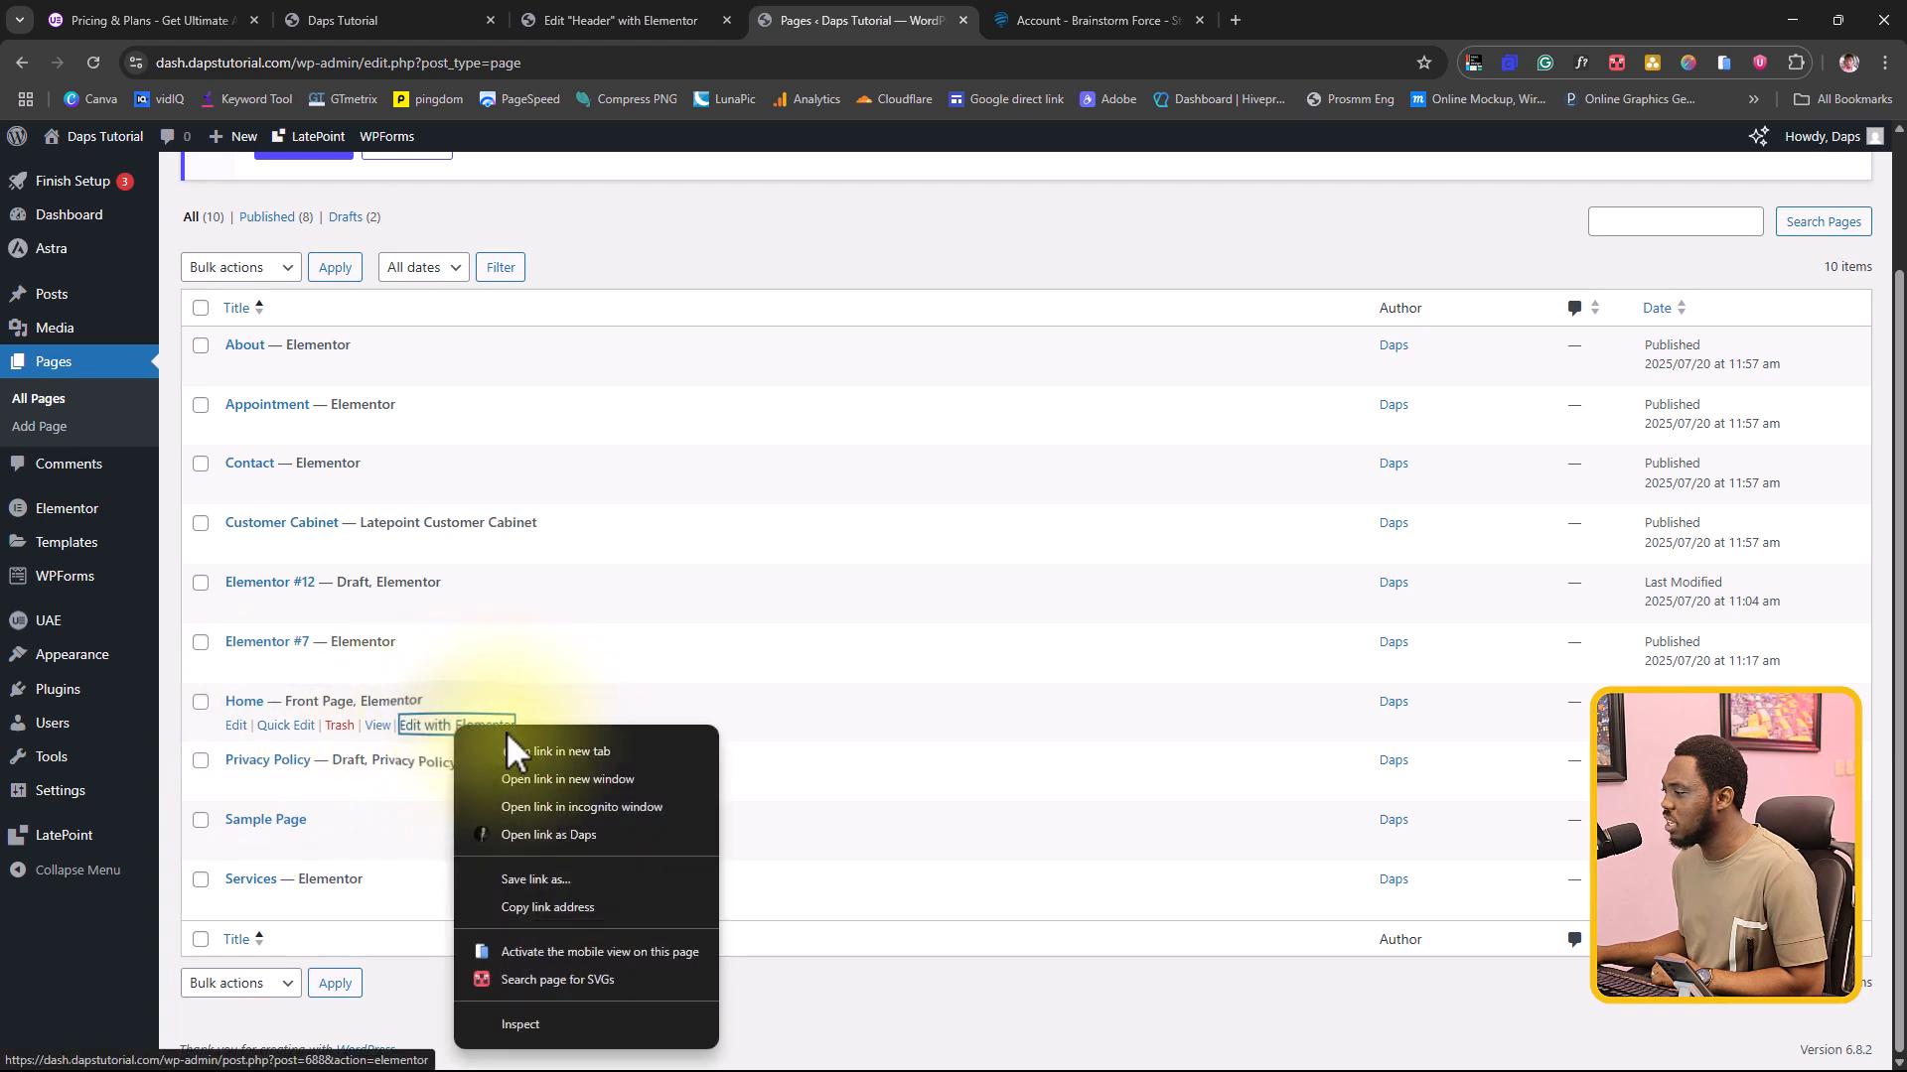
{"action": "left_click", "coordinate": [526, 748]}
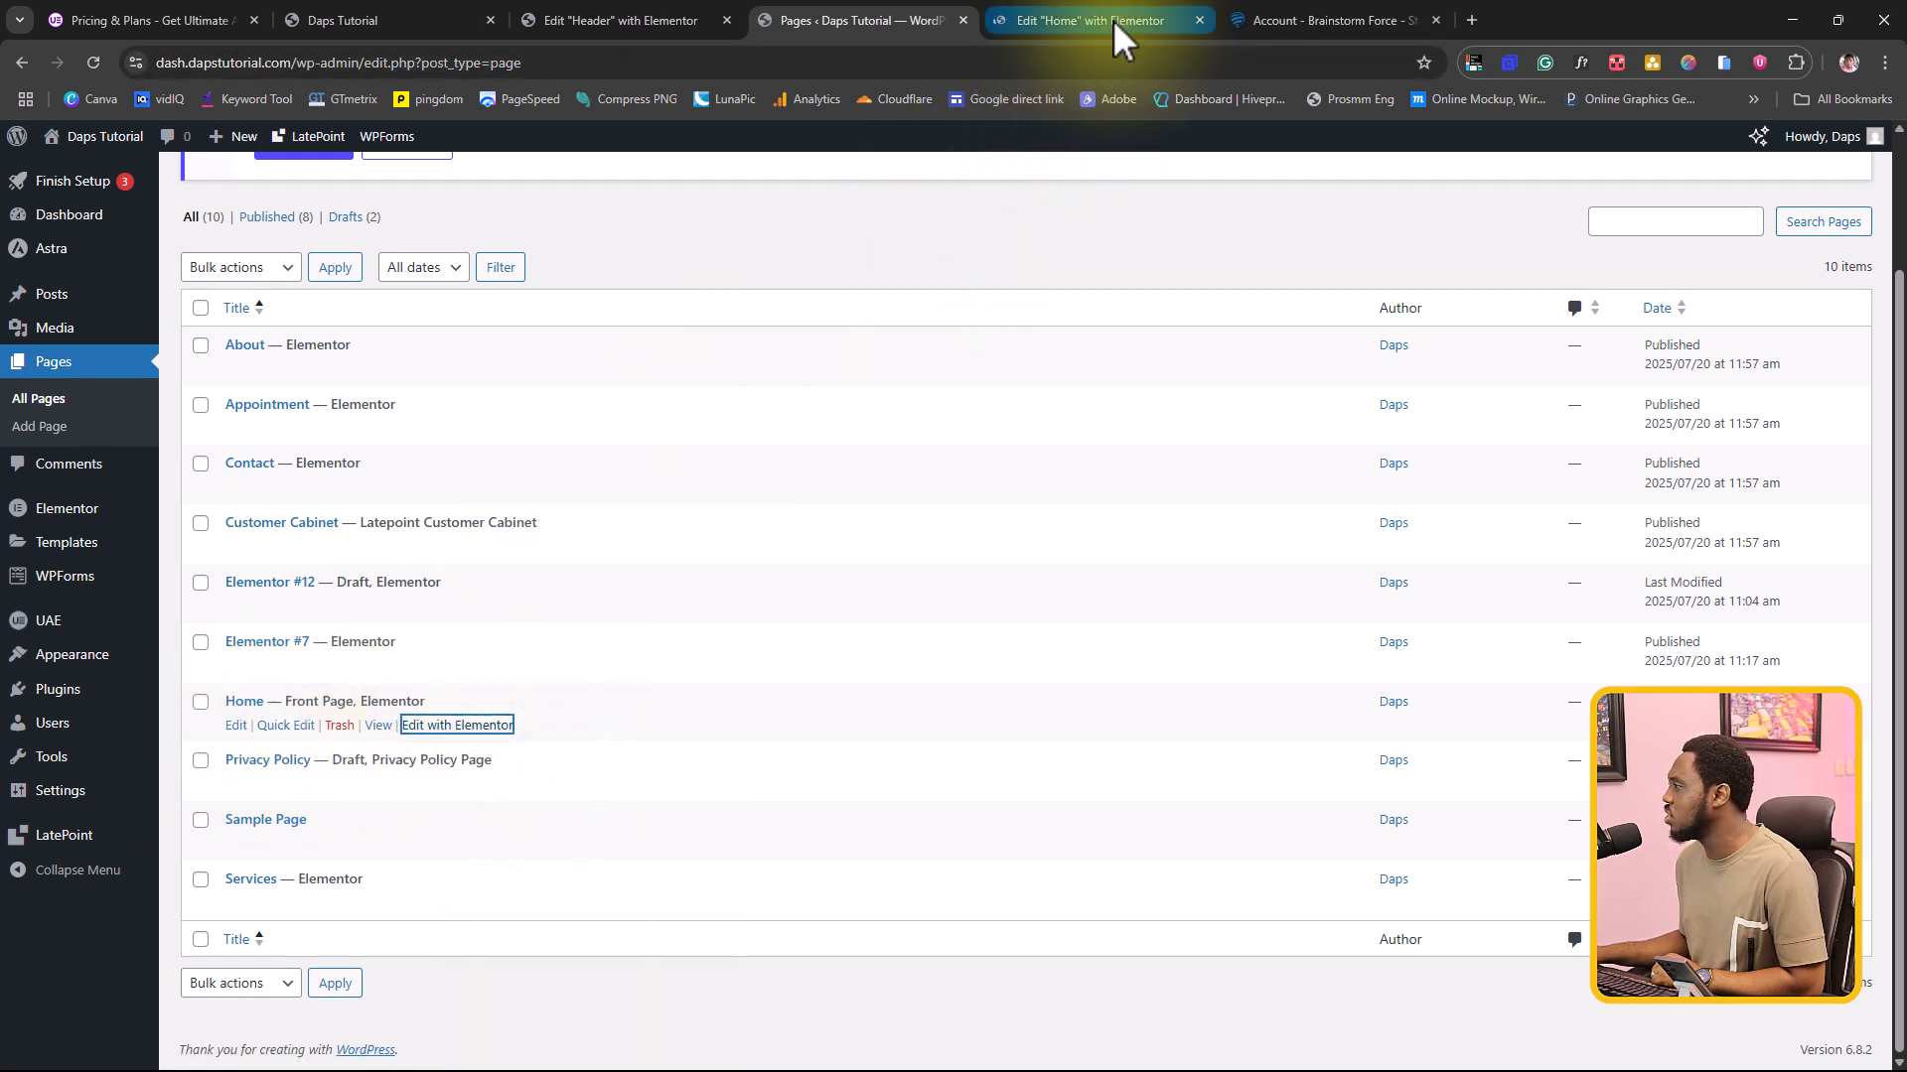
{"action": "left_click", "coordinate": [1114, 18]}
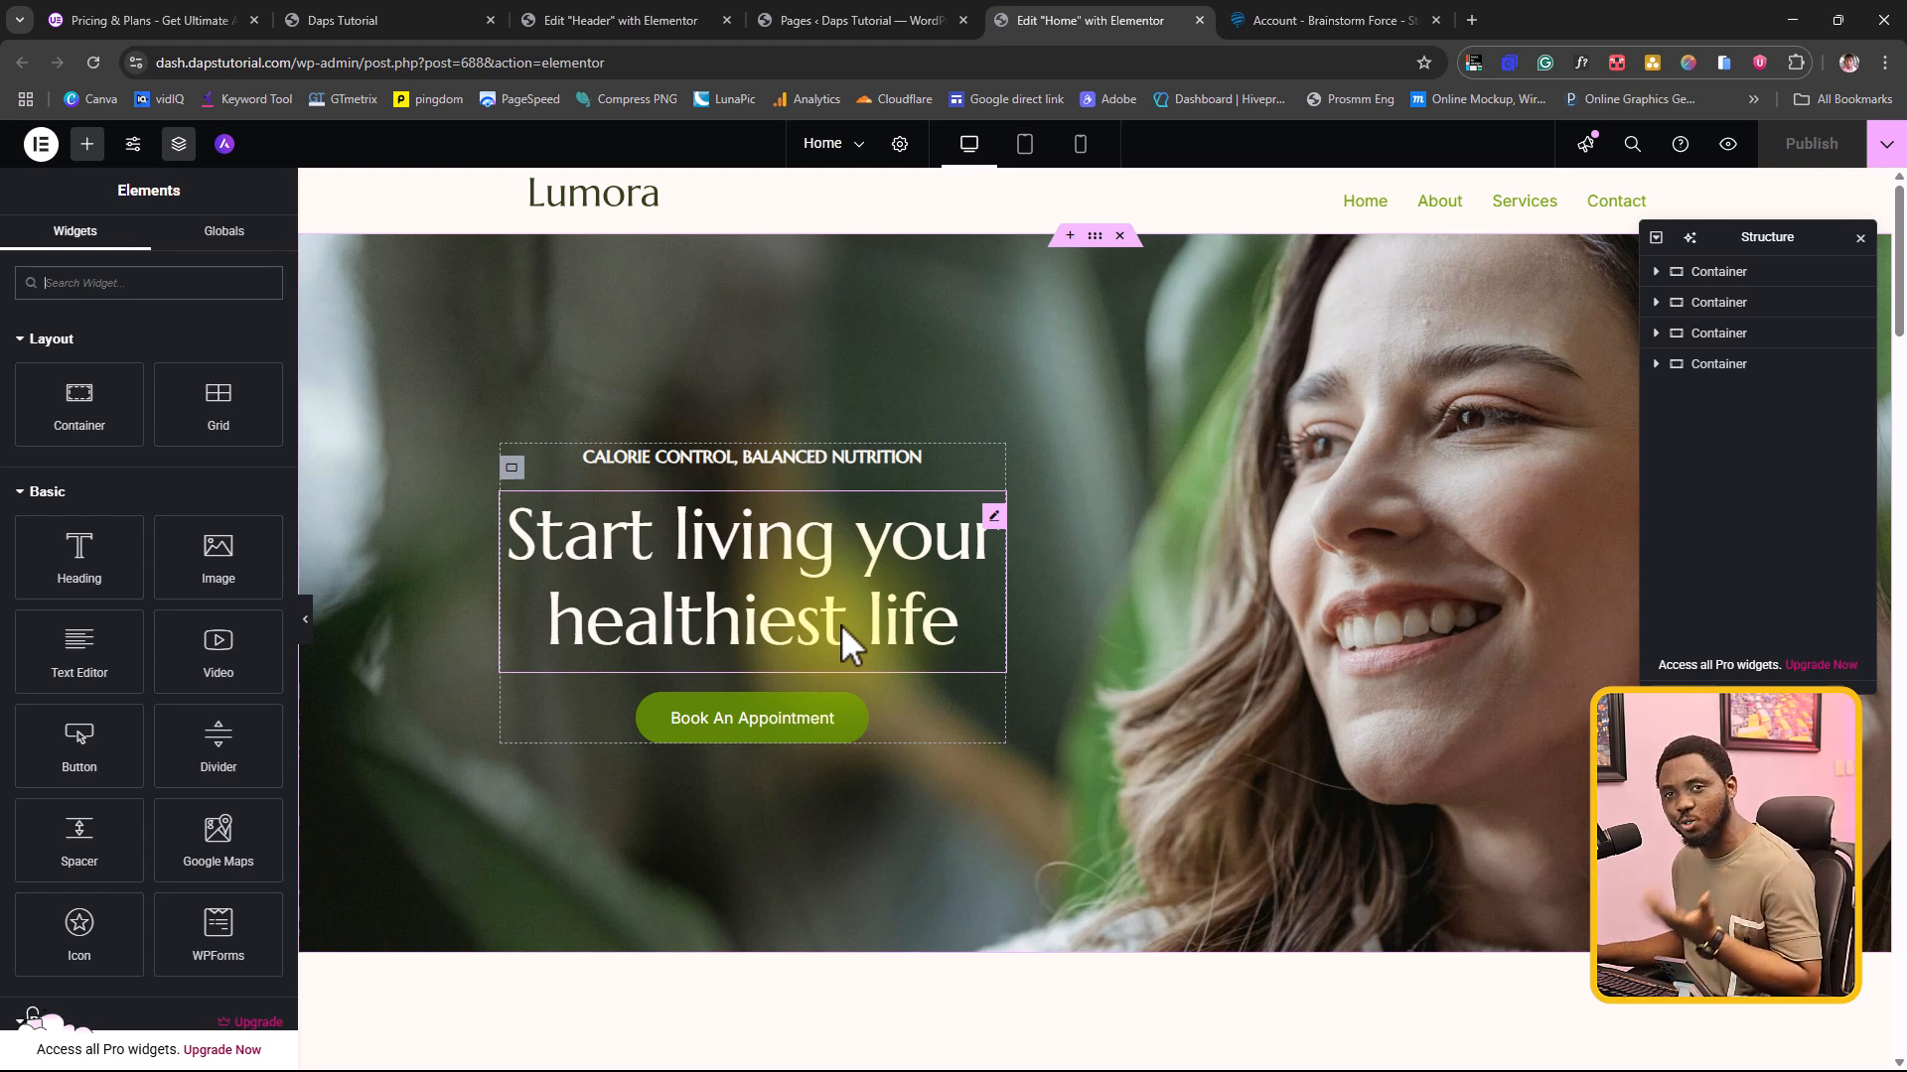
Step: Collapse the Basic, Pro and General widget groups and place the Ultimate Addons Pro Fancy Heading between the hero heading and the booking button
{"action": "left_click", "coordinate": [27, 497]}
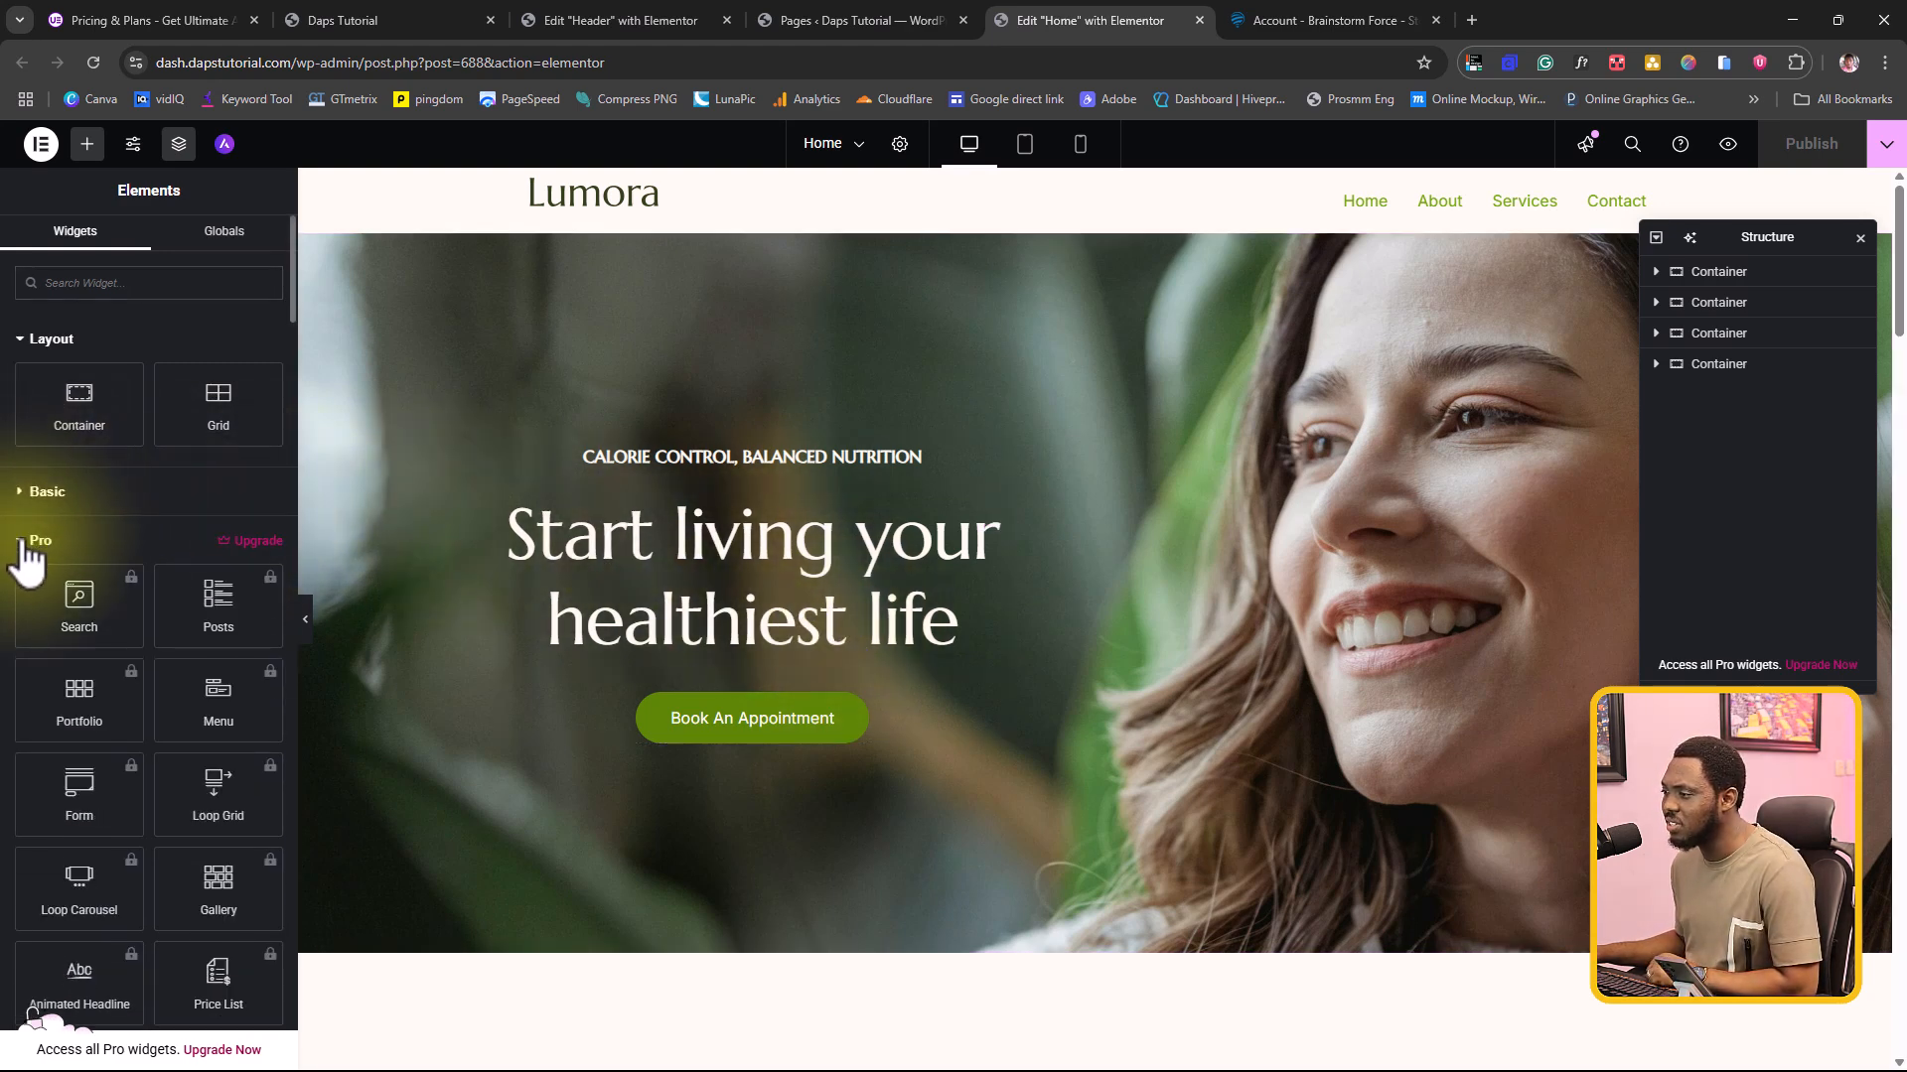
{"action": "left_click", "coordinate": [21, 541]}
{"action": "scroll", "coordinate": [169, 477], "scroll_direction": "down", "scroll_amount": 2}
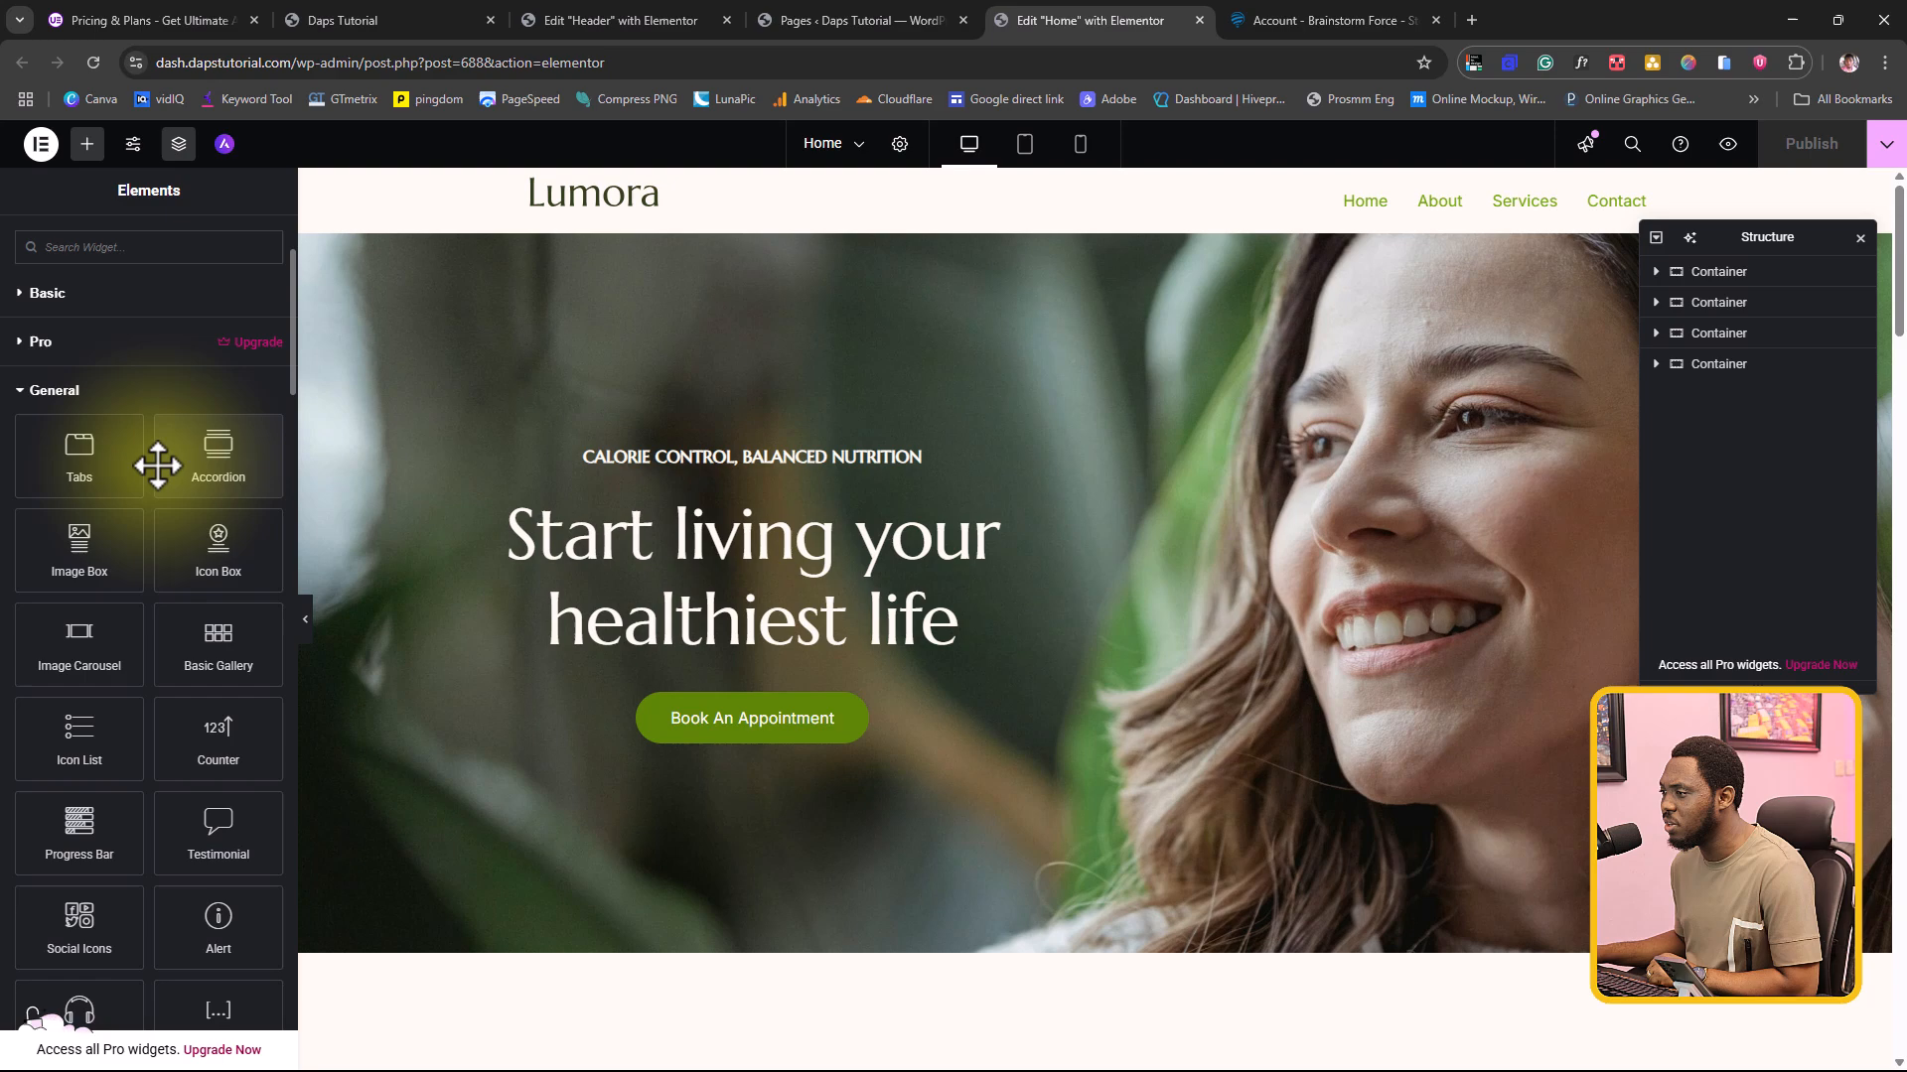
{"action": "left_click", "coordinate": [26, 392]}
{"action": "scroll", "coordinate": [151, 396], "scroll_direction": "down", "scroll_amount": 5}
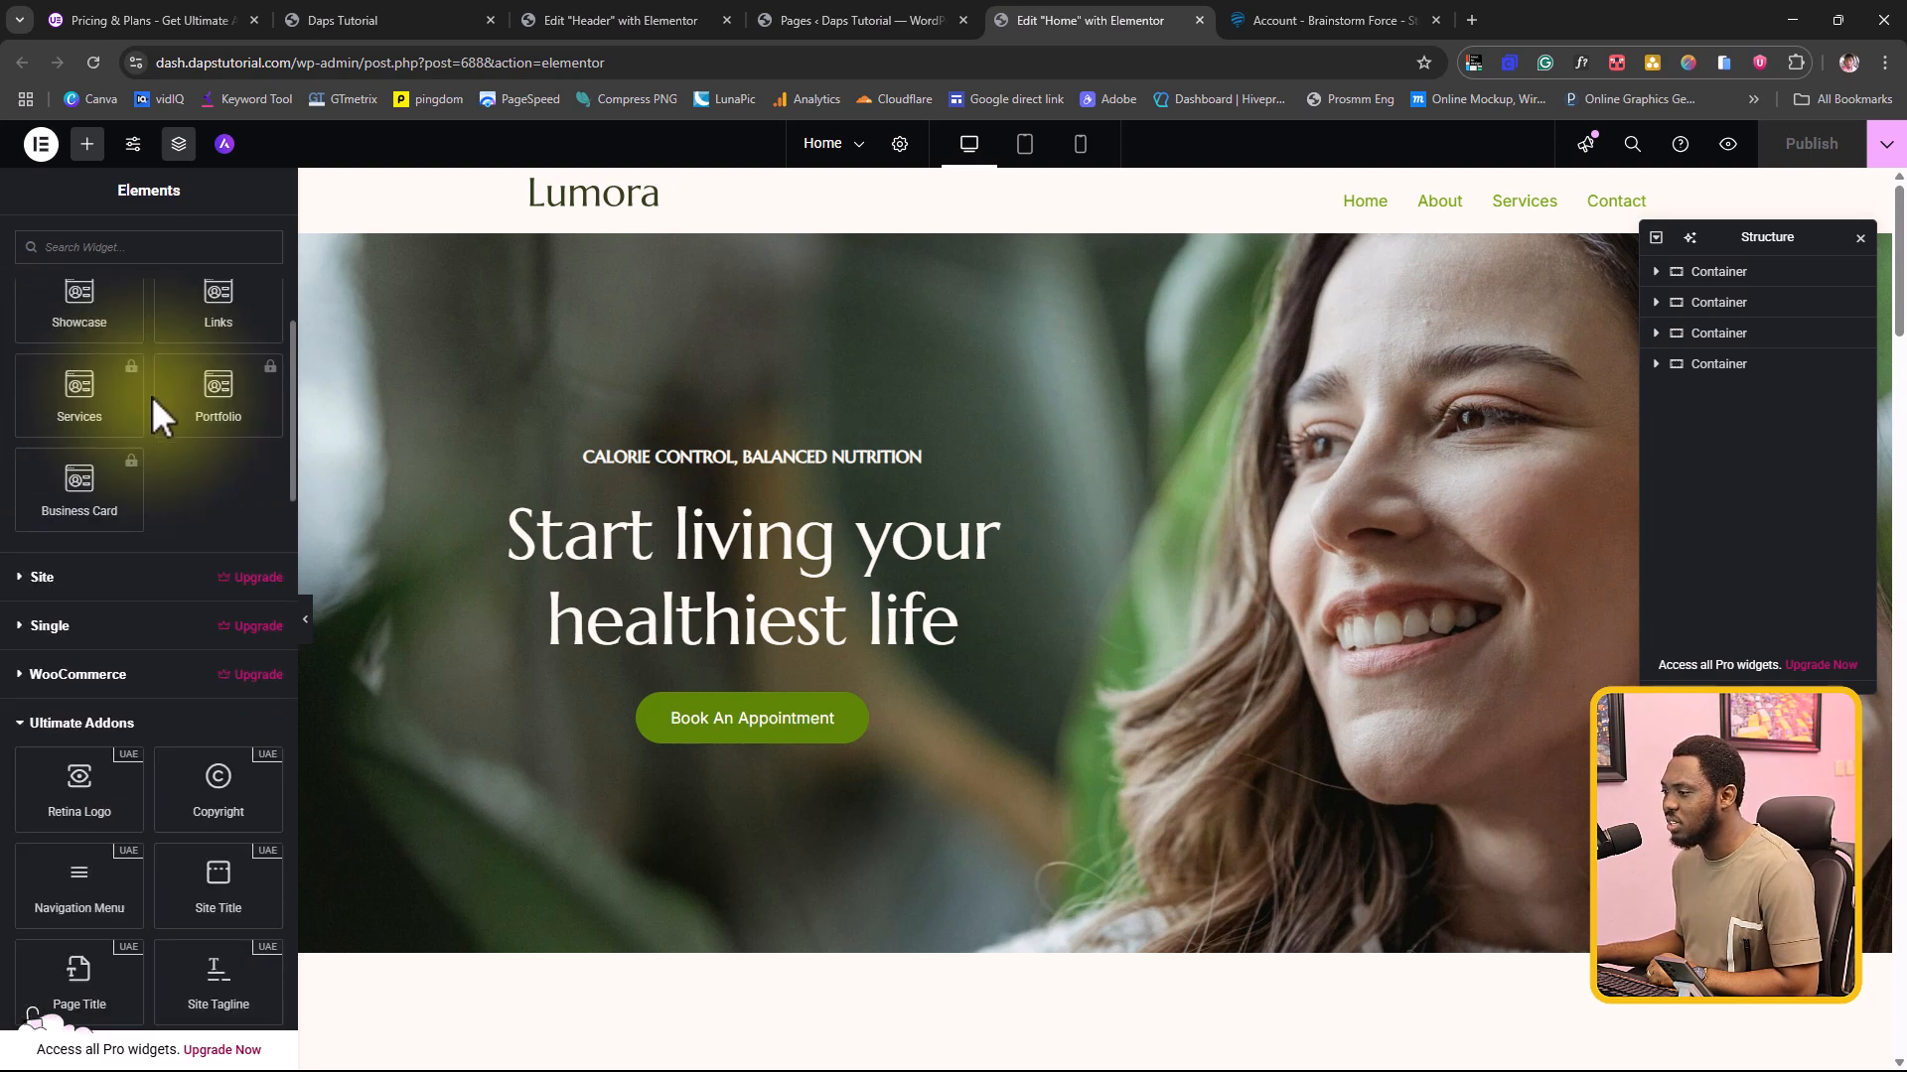
{"action": "scroll", "coordinate": [152, 396], "scroll_direction": "down", "scroll_amount": 3}
{"action": "scroll", "coordinate": [152, 396], "scroll_direction": "up", "scroll_amount": 4}
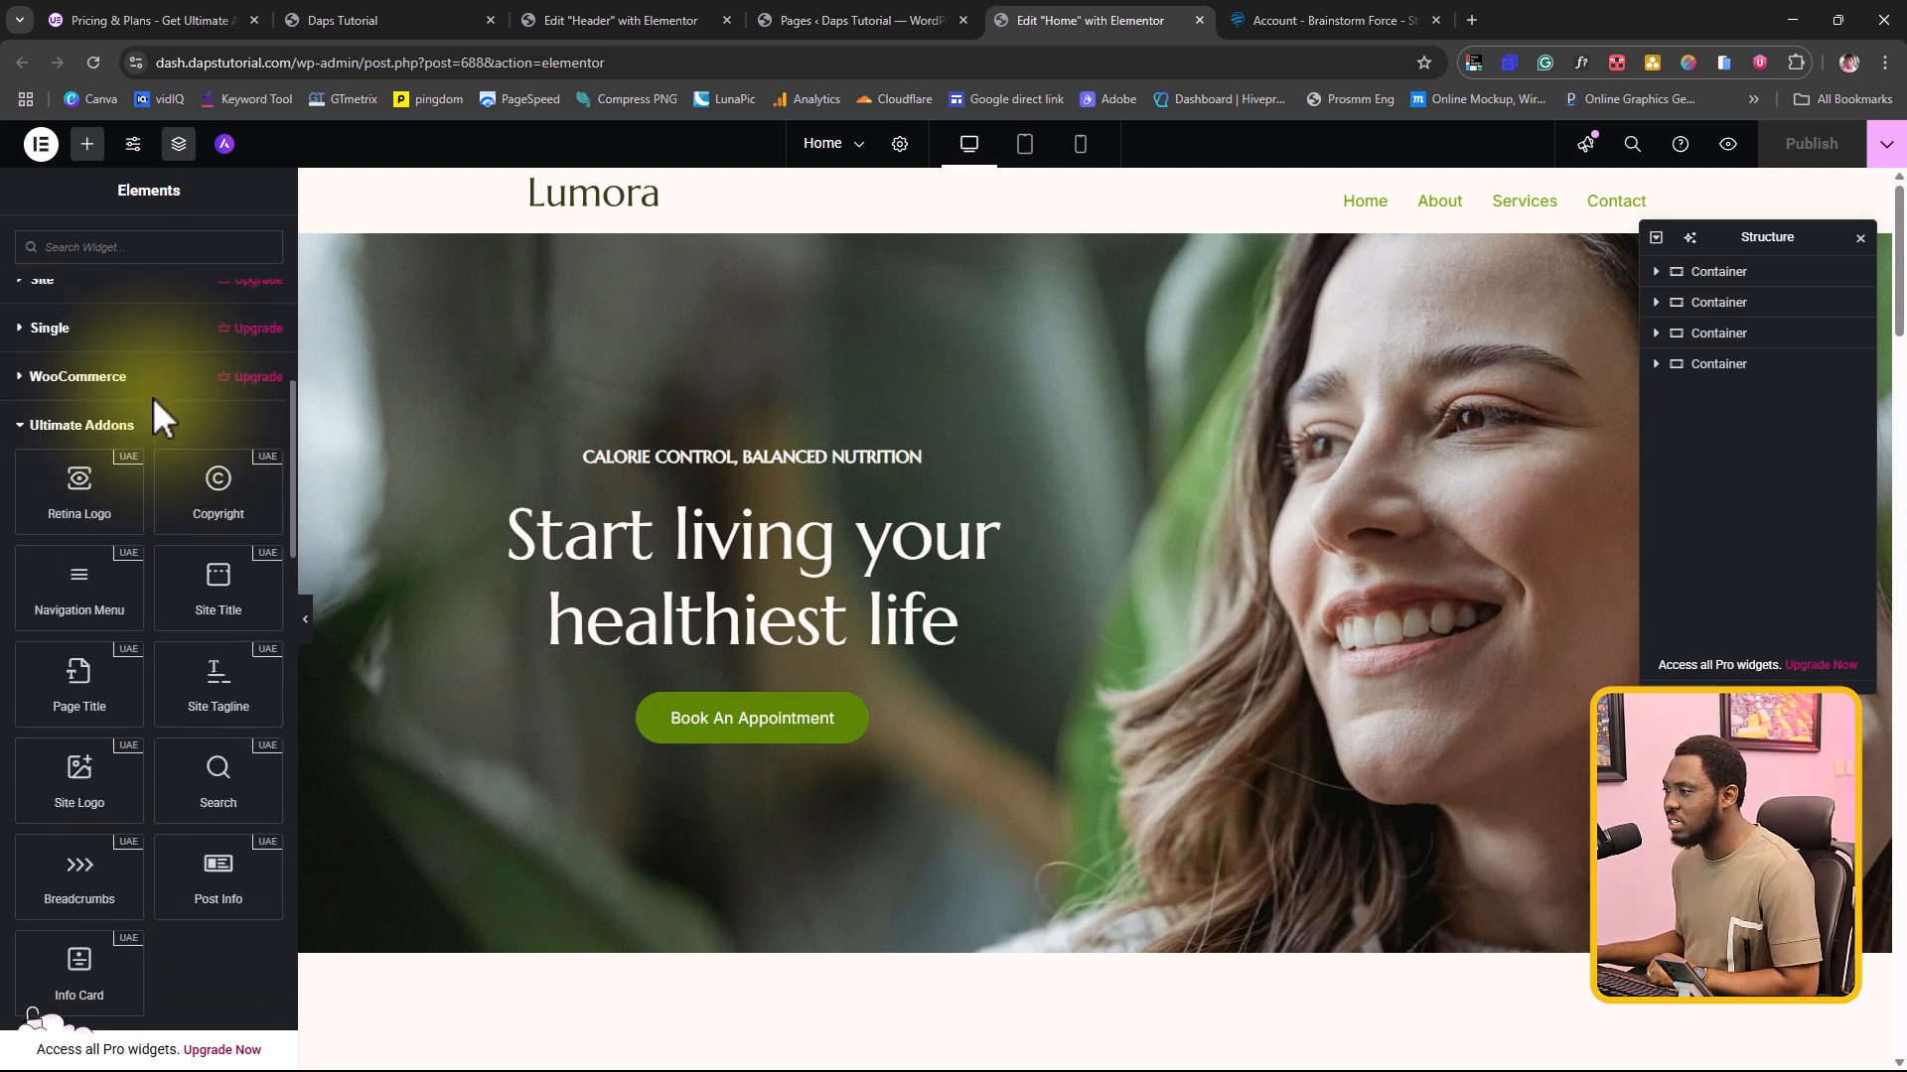
{"action": "scroll", "coordinate": [147, 412], "scroll_direction": "down", "scroll_amount": 5}
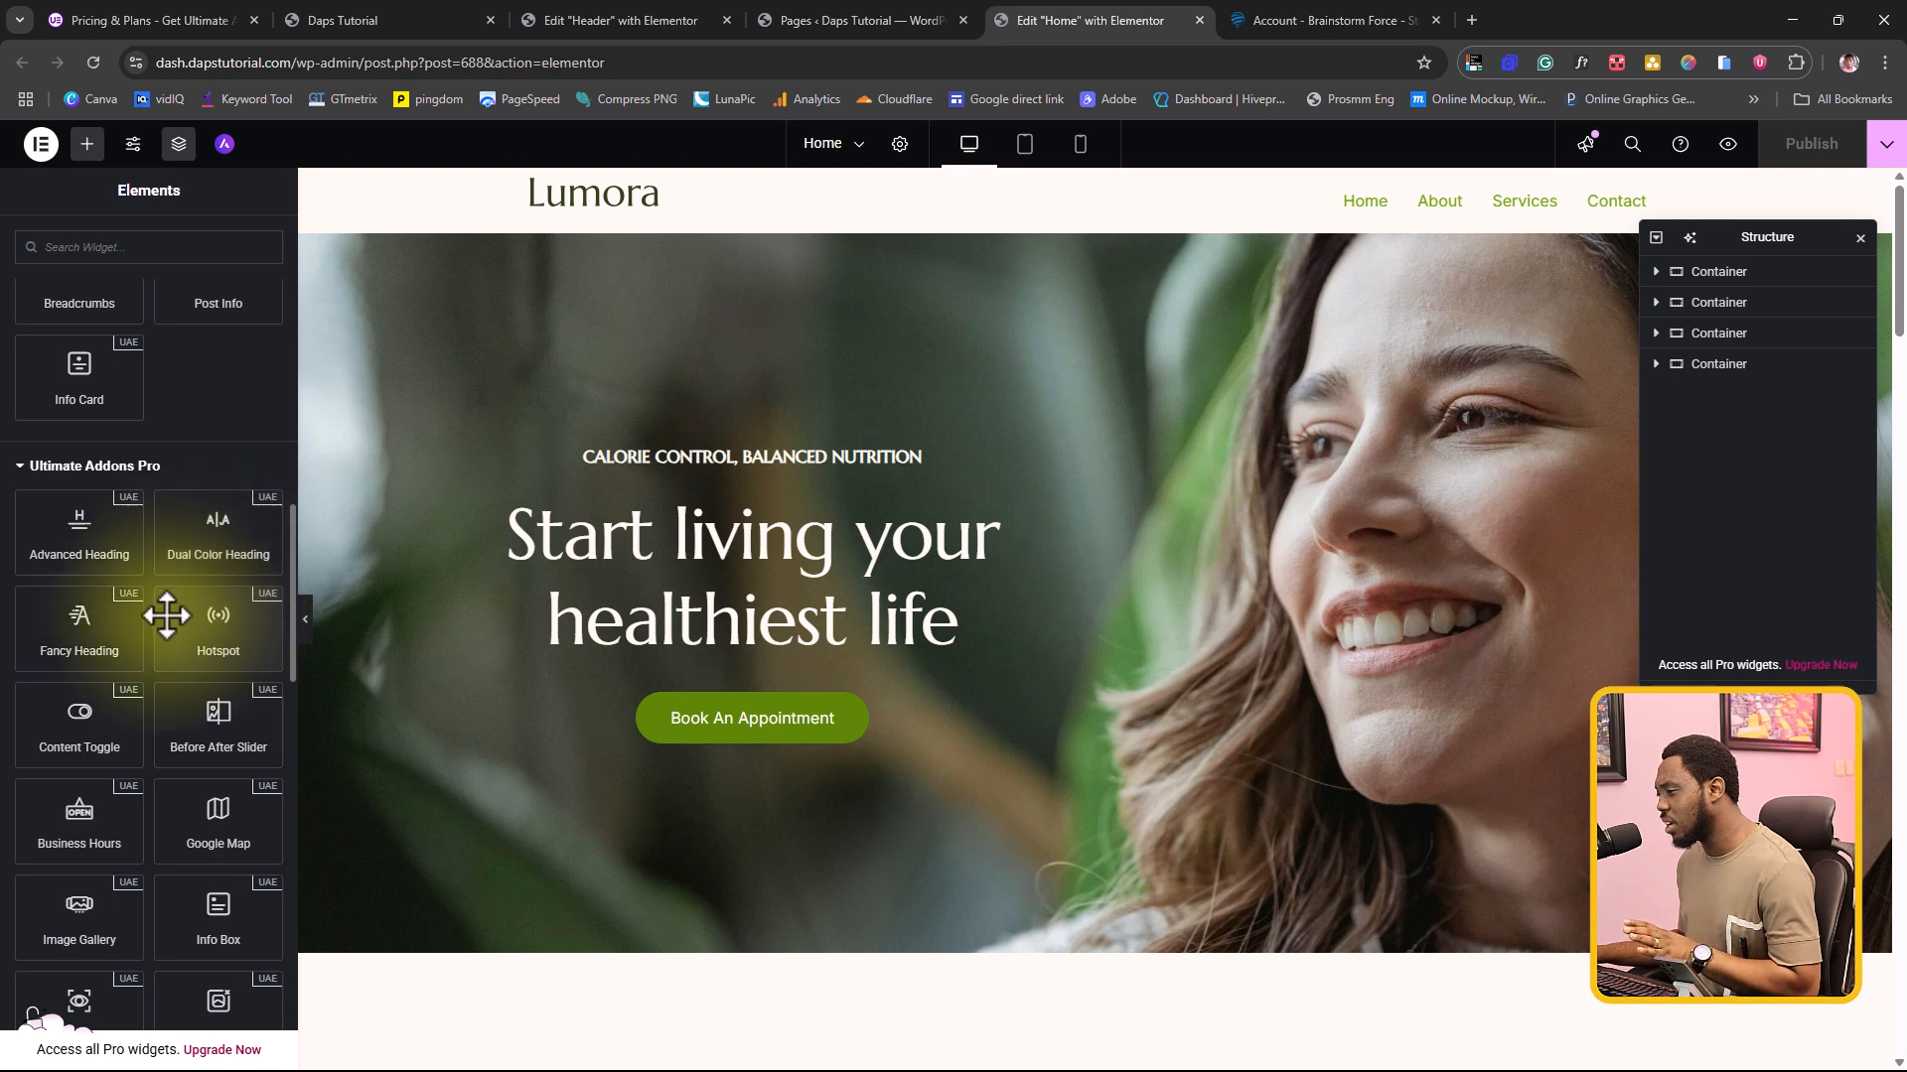
{"action": "left_click_drag", "start_coordinate": [59, 646], "coordinate": [694, 634]}
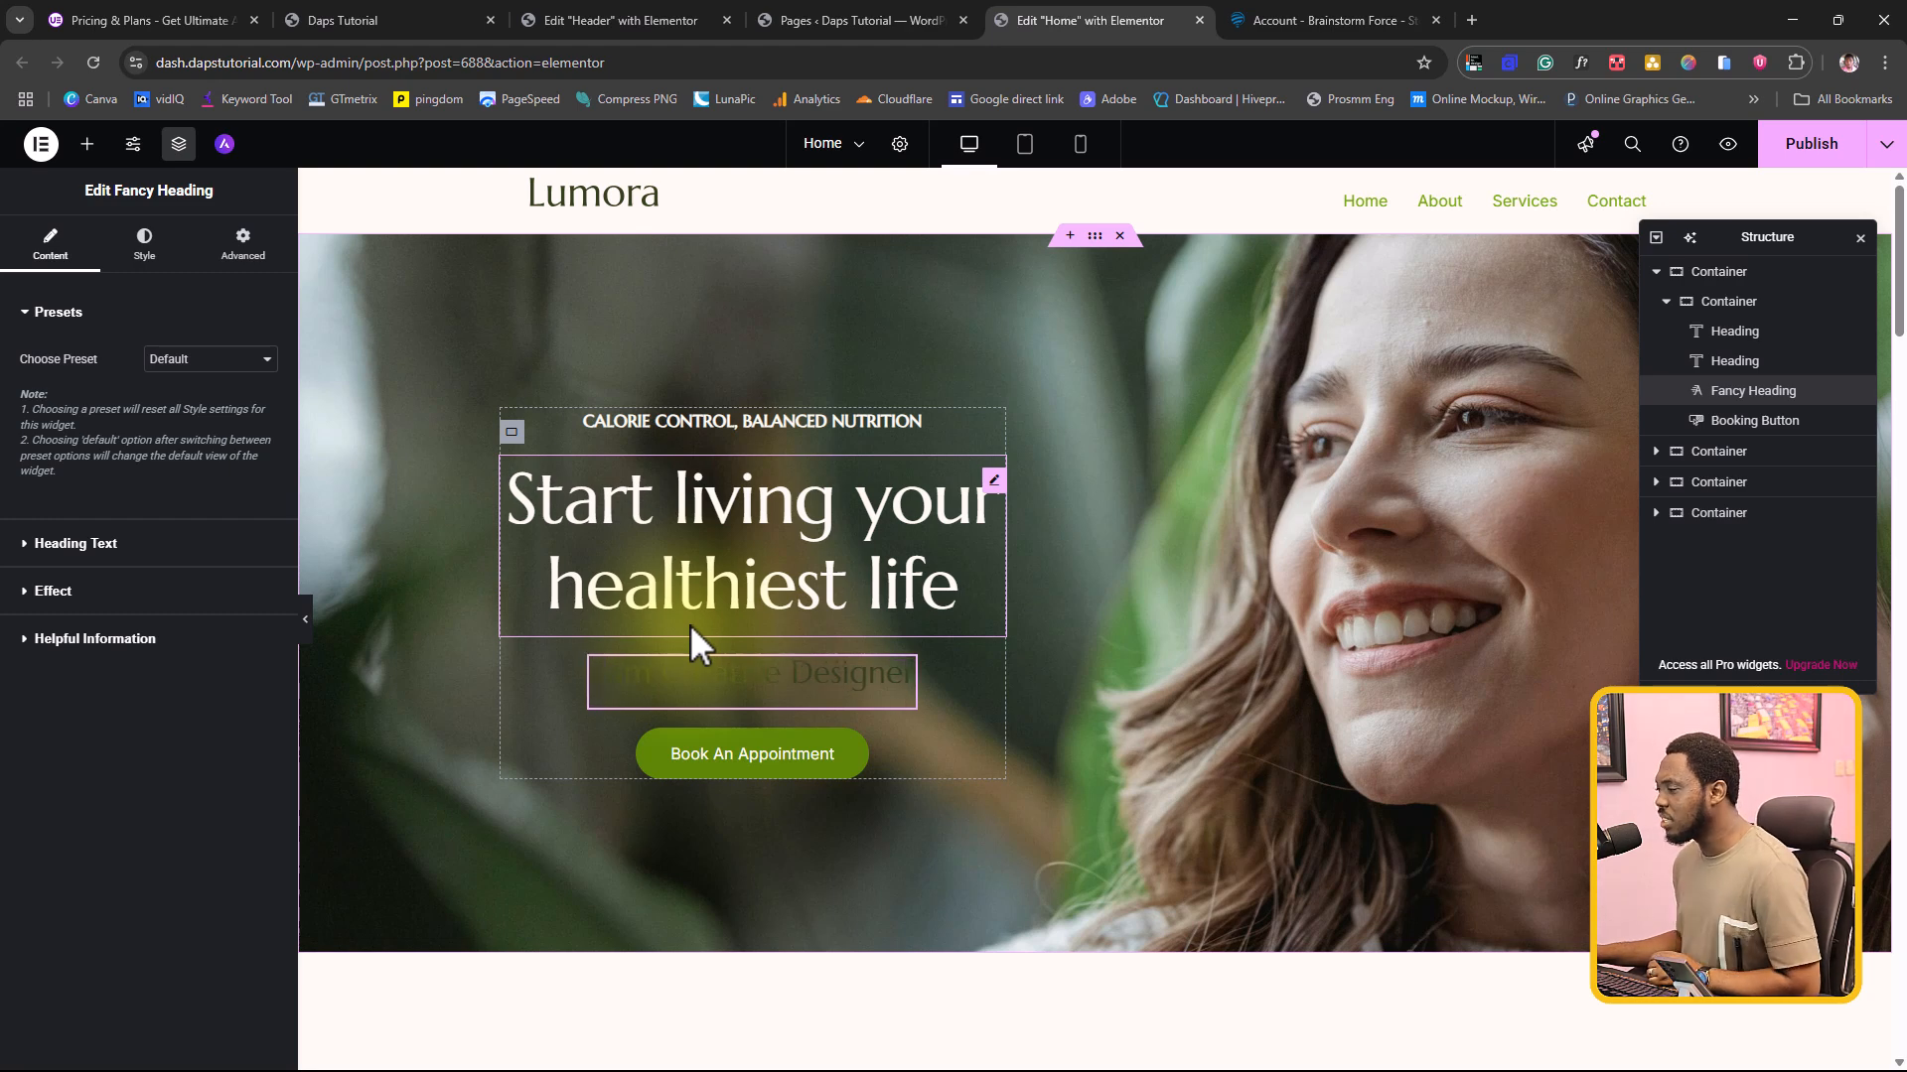
Step: Give the Fancy Heading's heading text a pale global theme color
{"action": "left_click", "coordinate": [145, 243]}
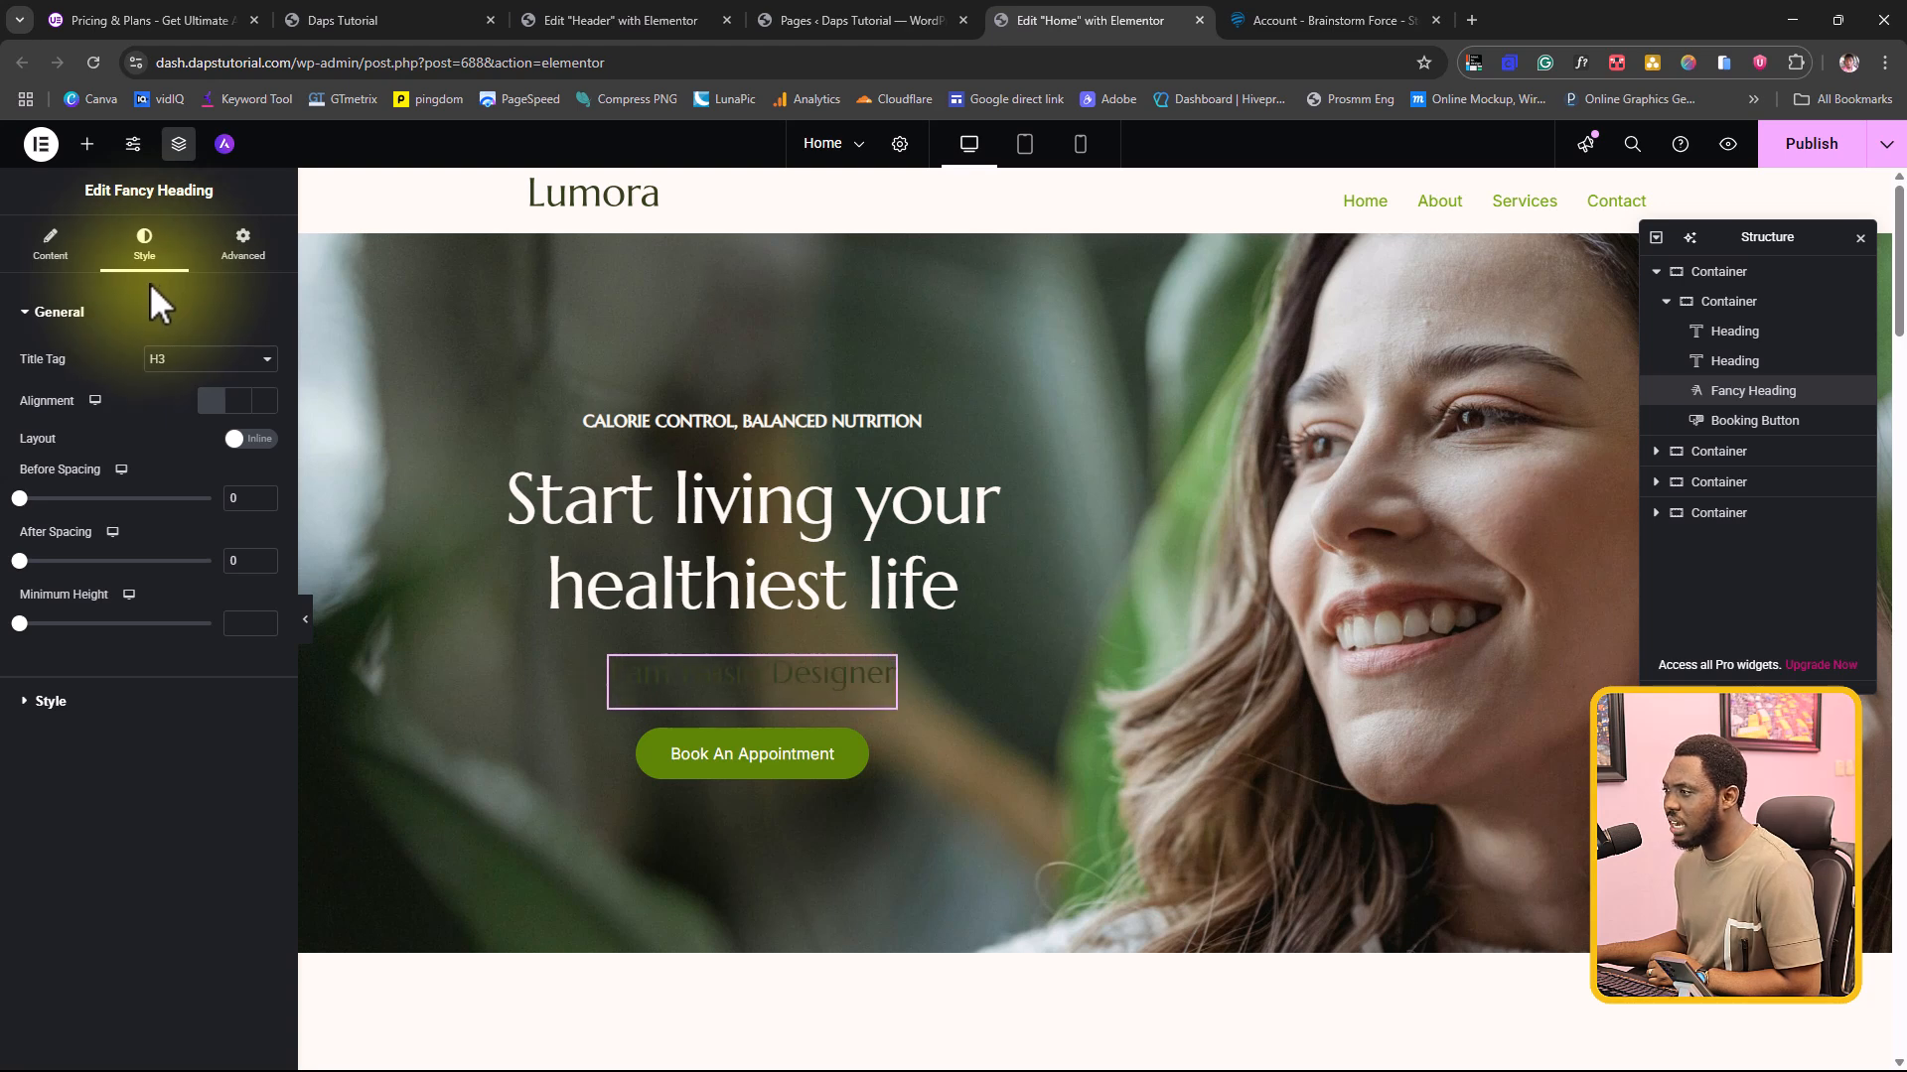
{"action": "left_click", "coordinate": [43, 700]}
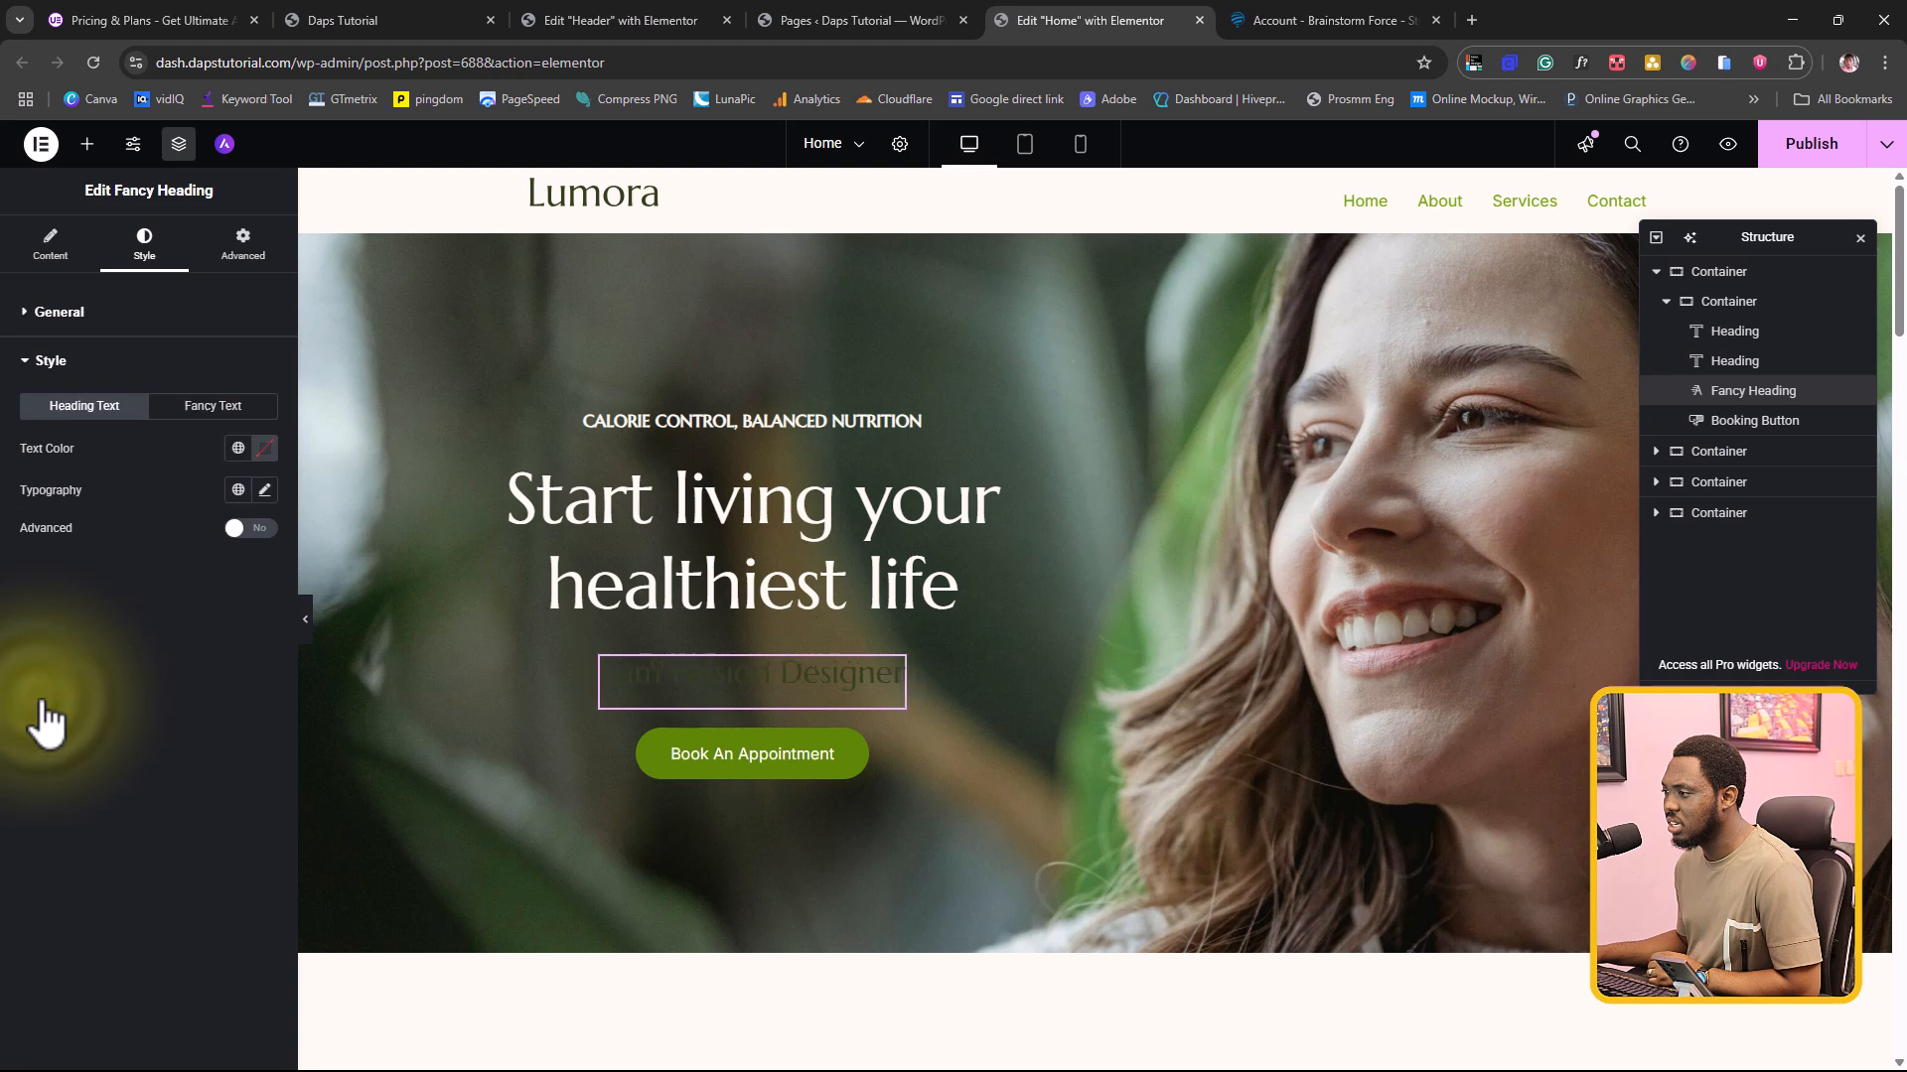
{"action": "left_click", "coordinate": [239, 447]}
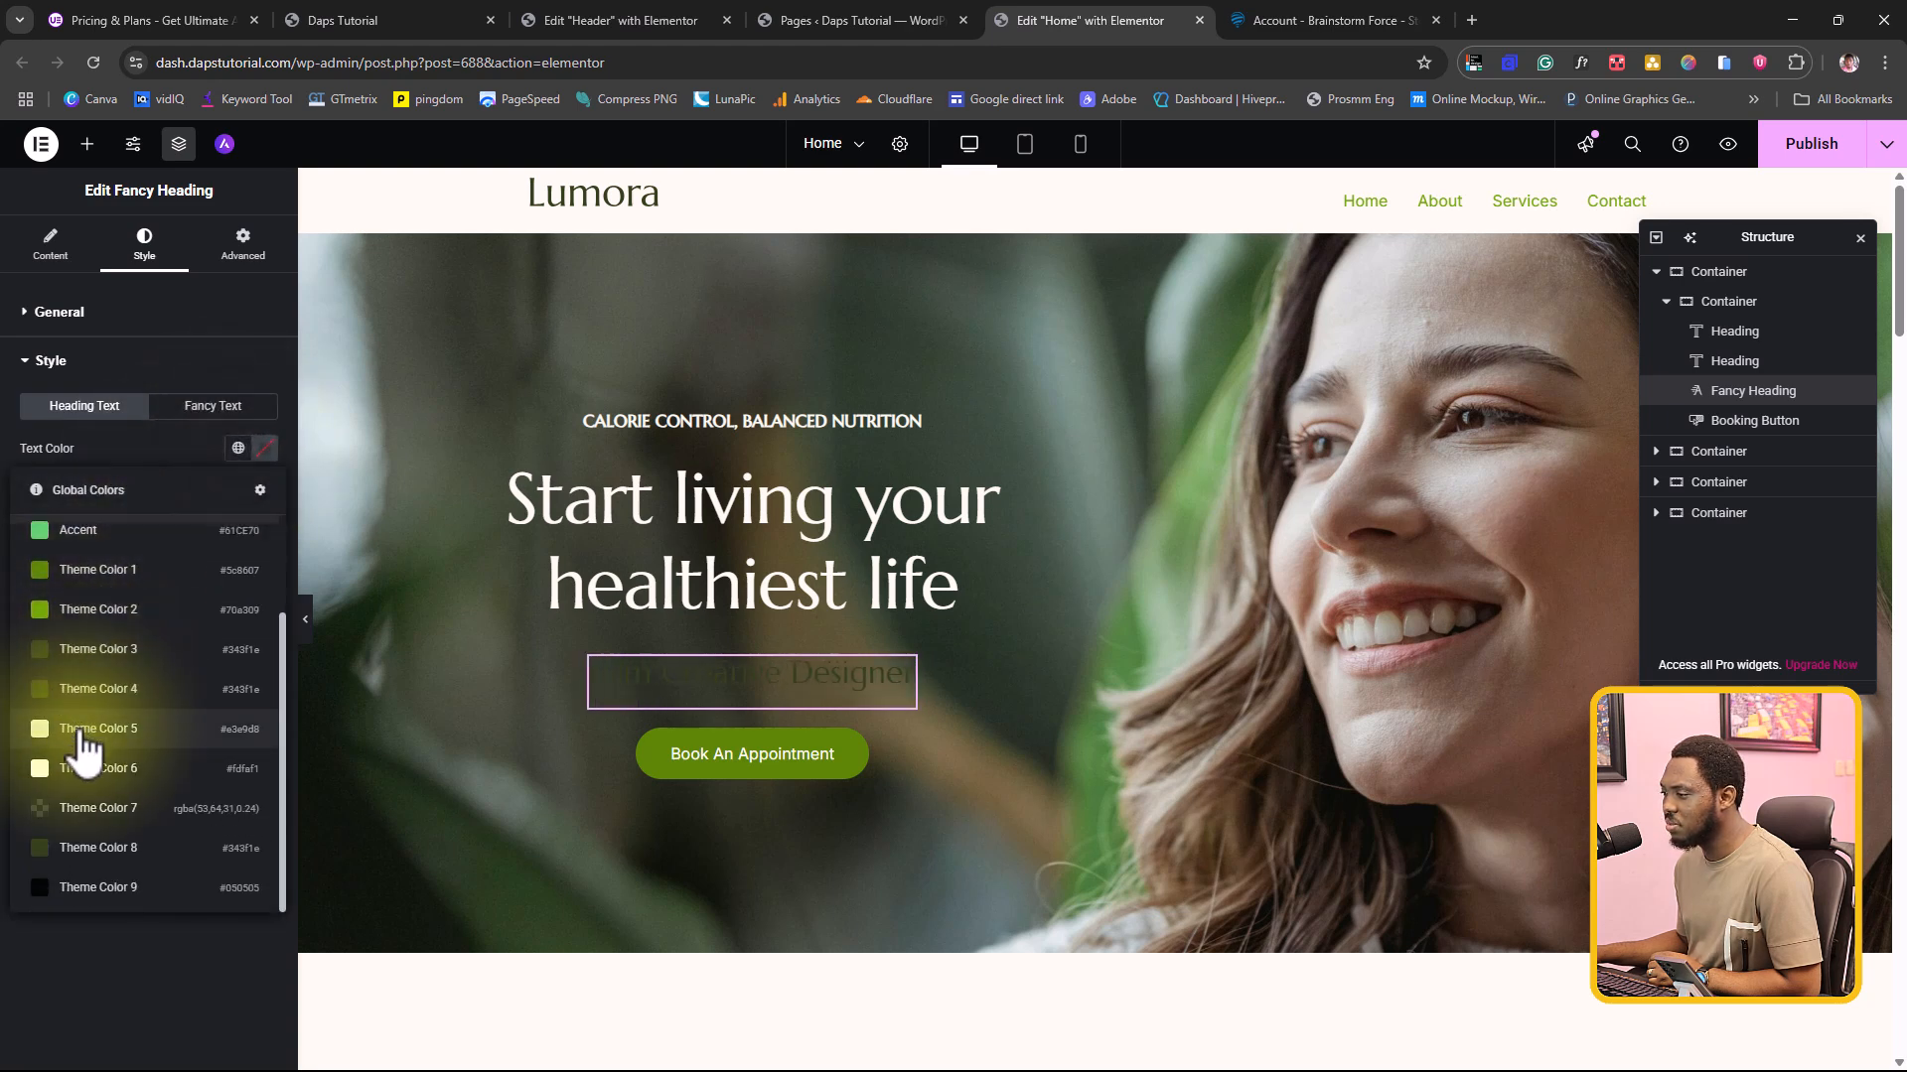
{"action": "left_click", "coordinate": [81, 752]}
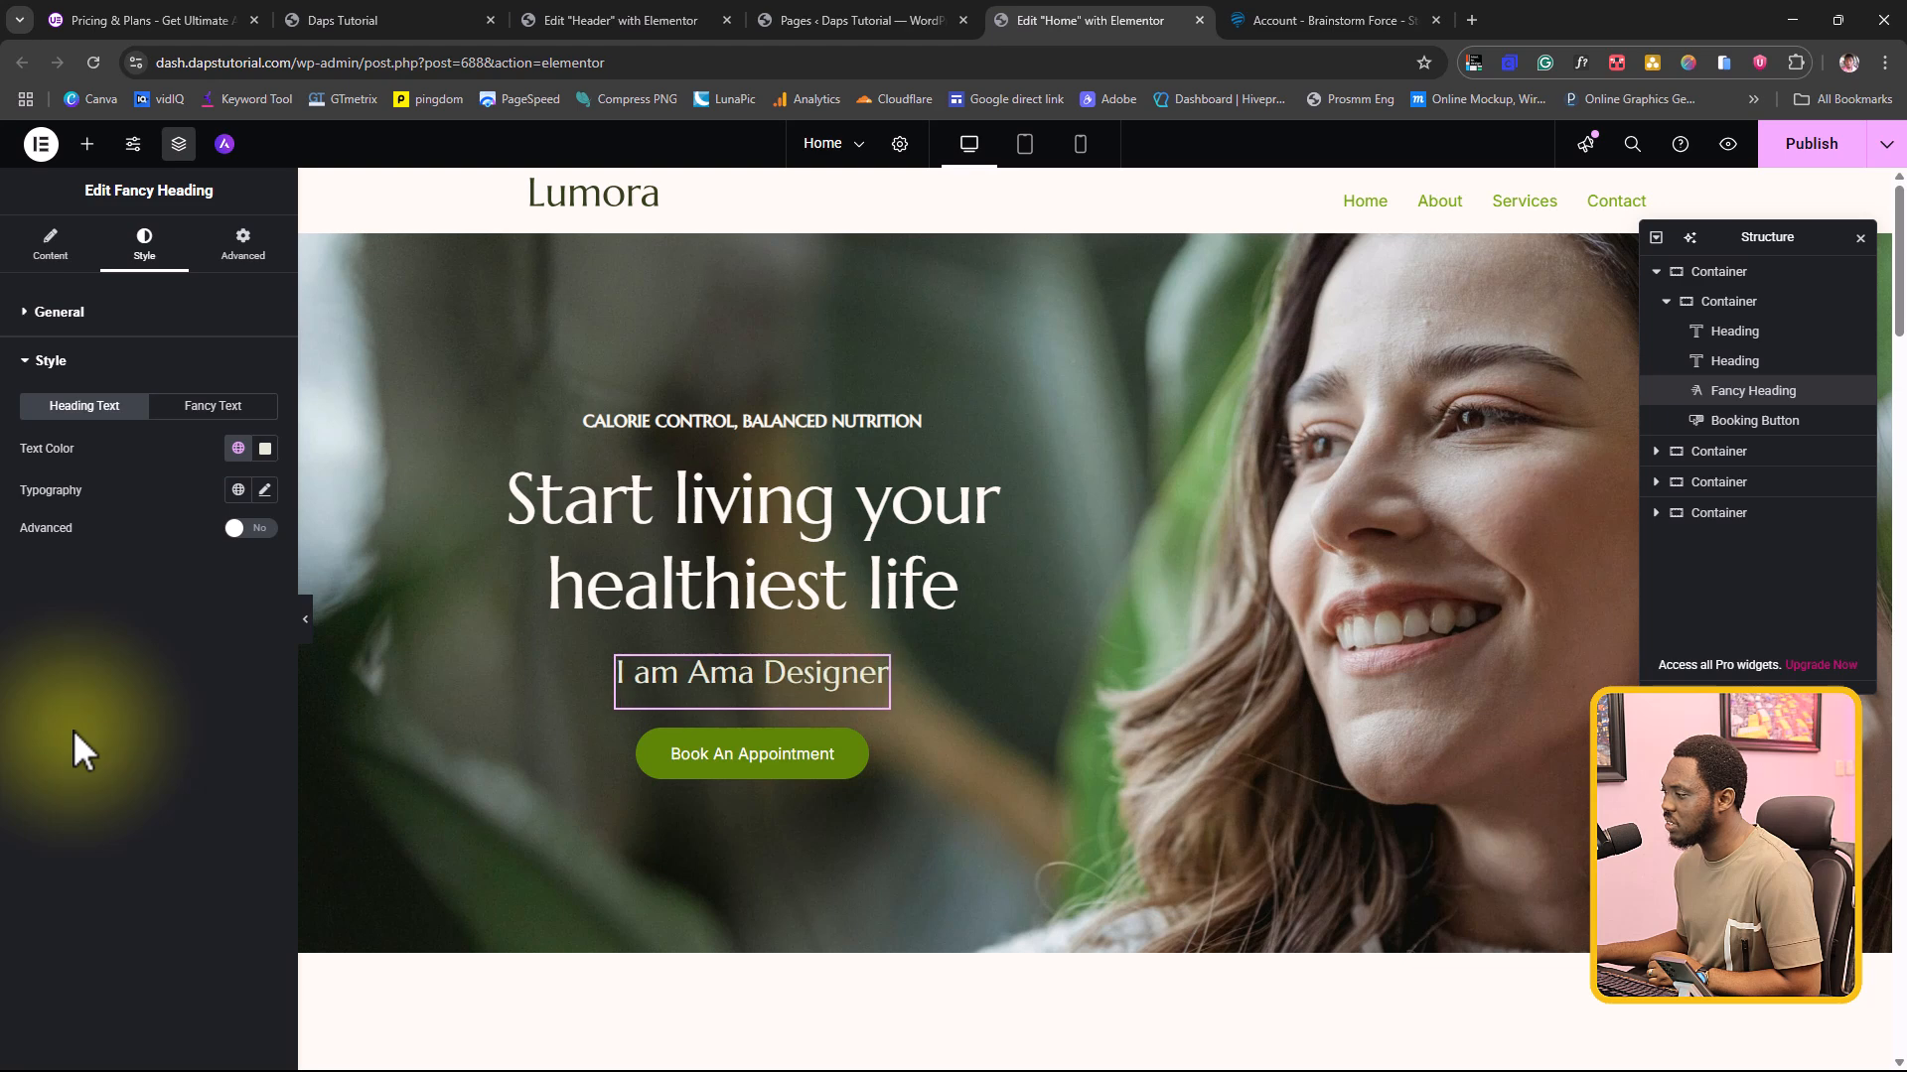
Step: Set the typography size of the Fancy Heading's heading text to 65 px
{"action": "left_click", "coordinate": [239, 491]}
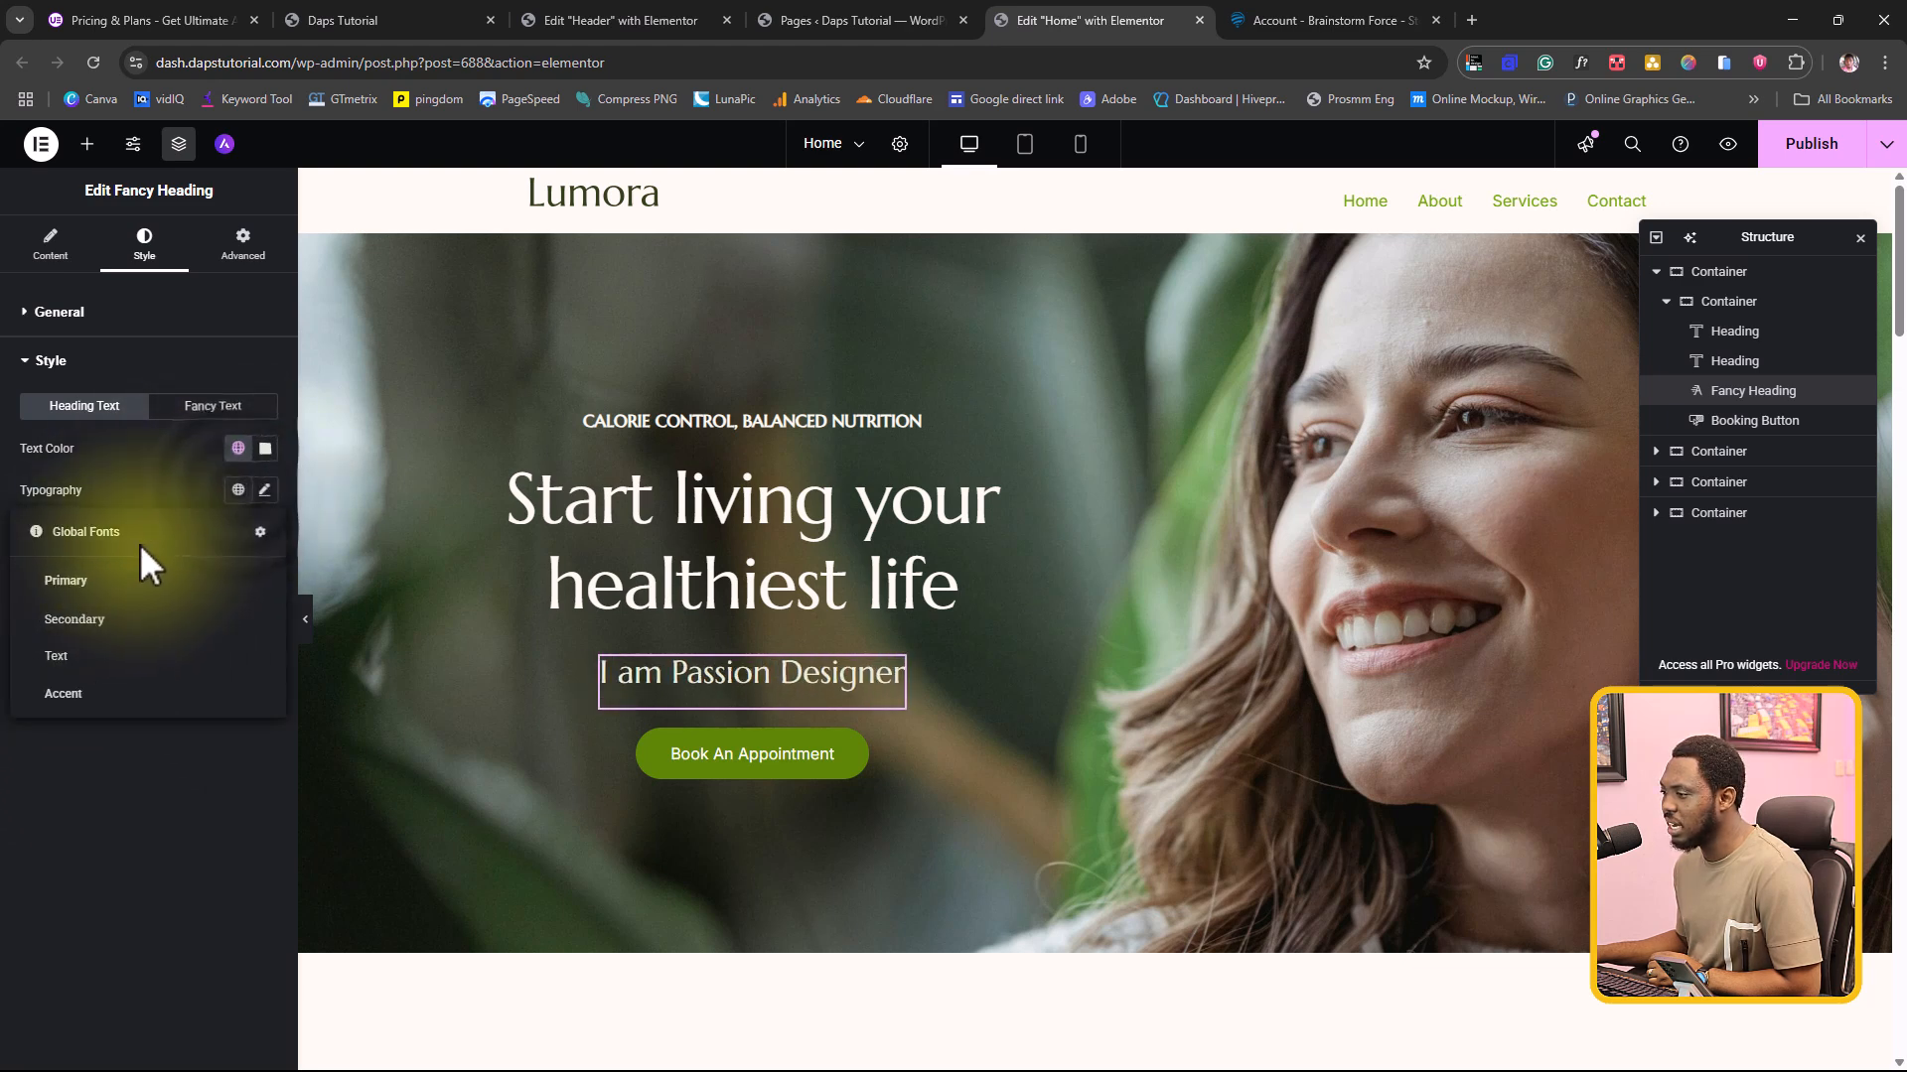
{"action": "left_click", "coordinate": [262, 487]}
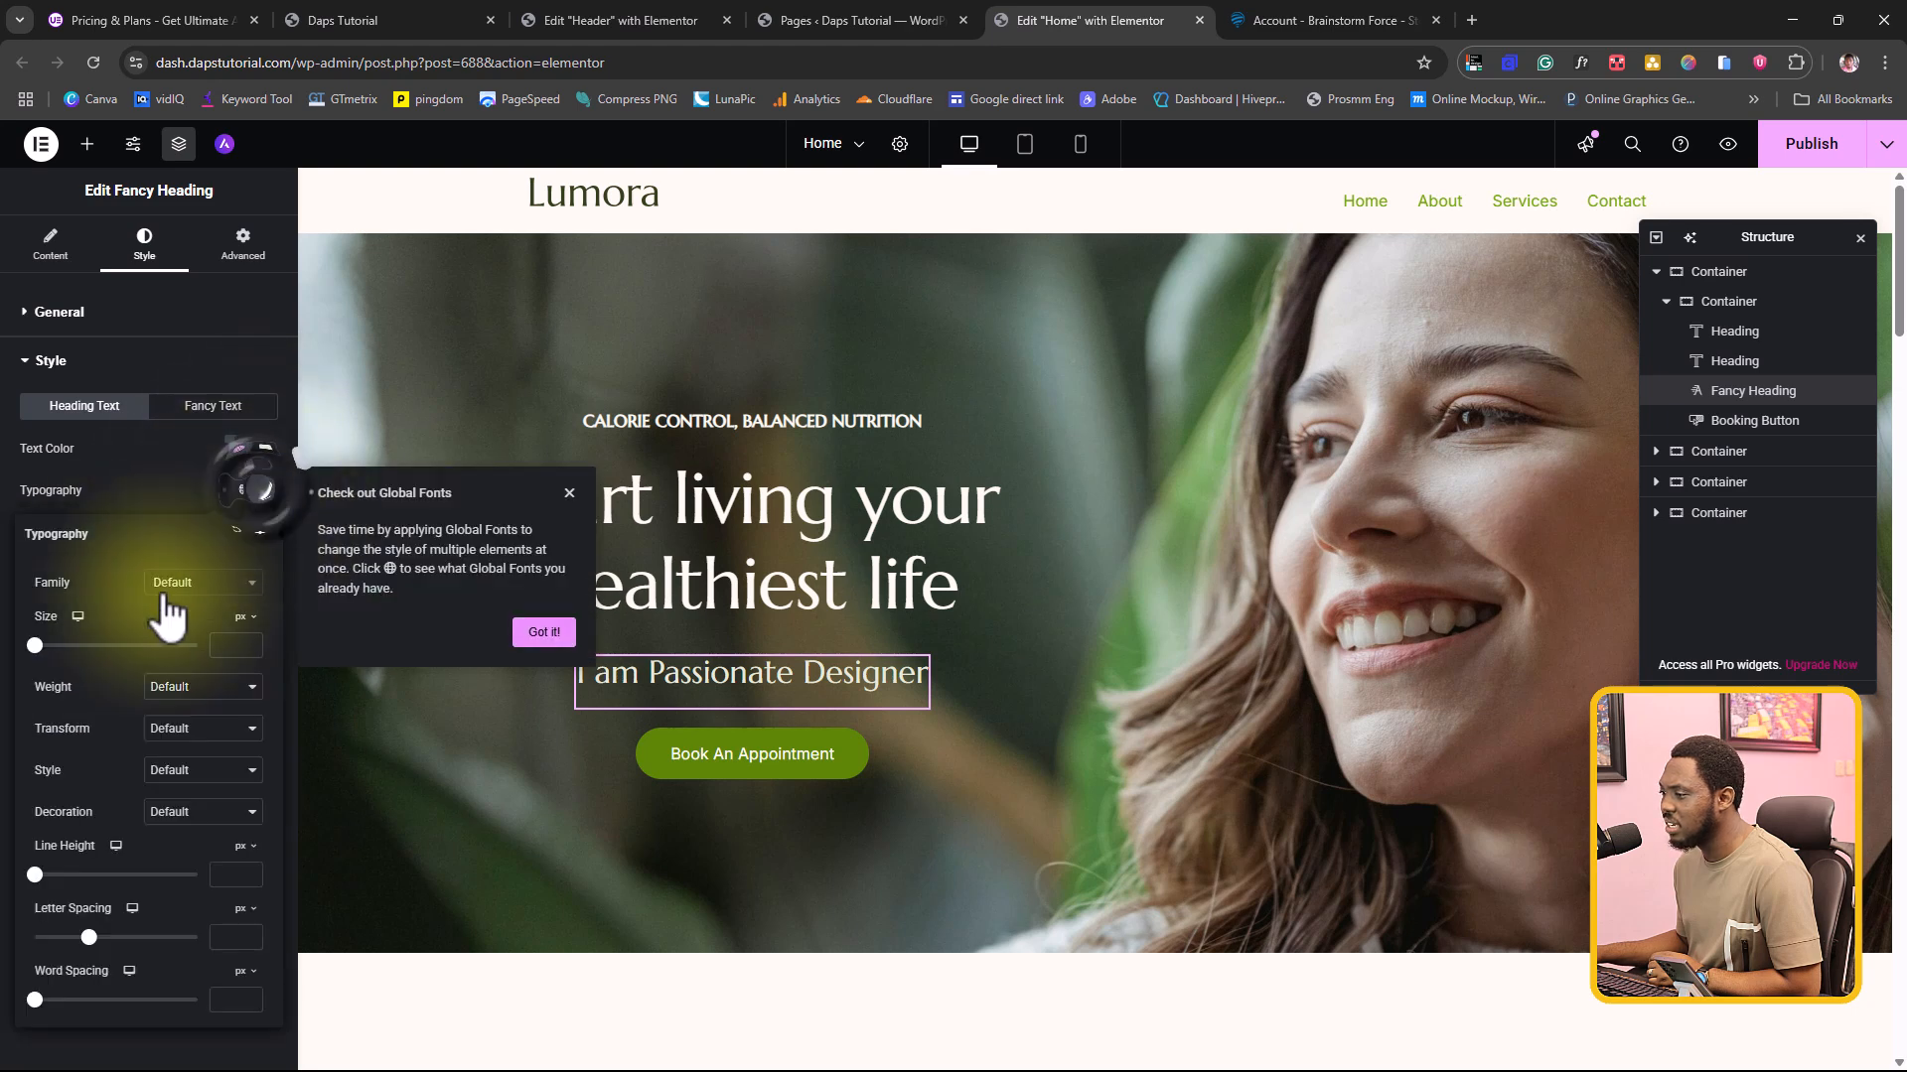
{"action": "left_click_drag", "start_coordinate": [35, 647], "coordinate": [86, 648]}
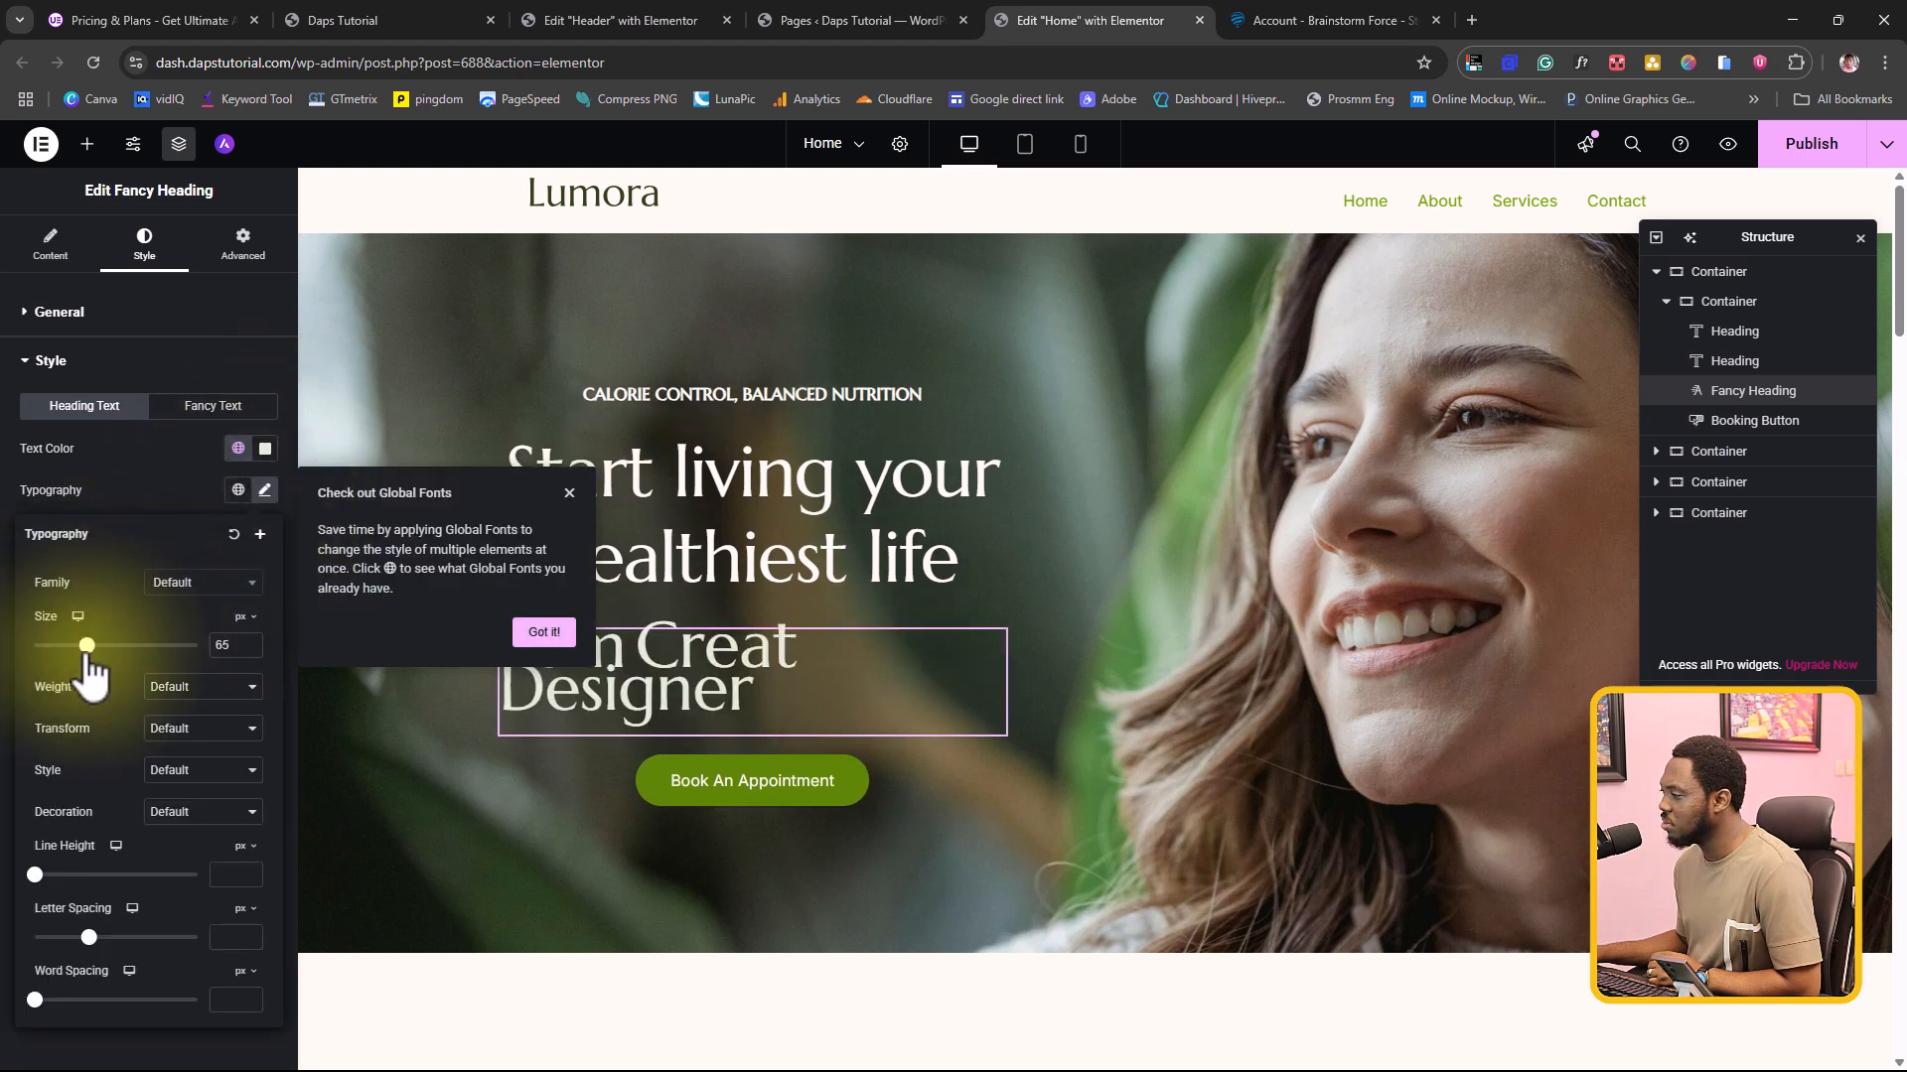
{"action": "left_click", "coordinate": [164, 362]}
Step: Copy "Start living your" from the original hero heading and use it as the Fancy Heading's before text
{"action": "left_click", "coordinate": [550, 475]}
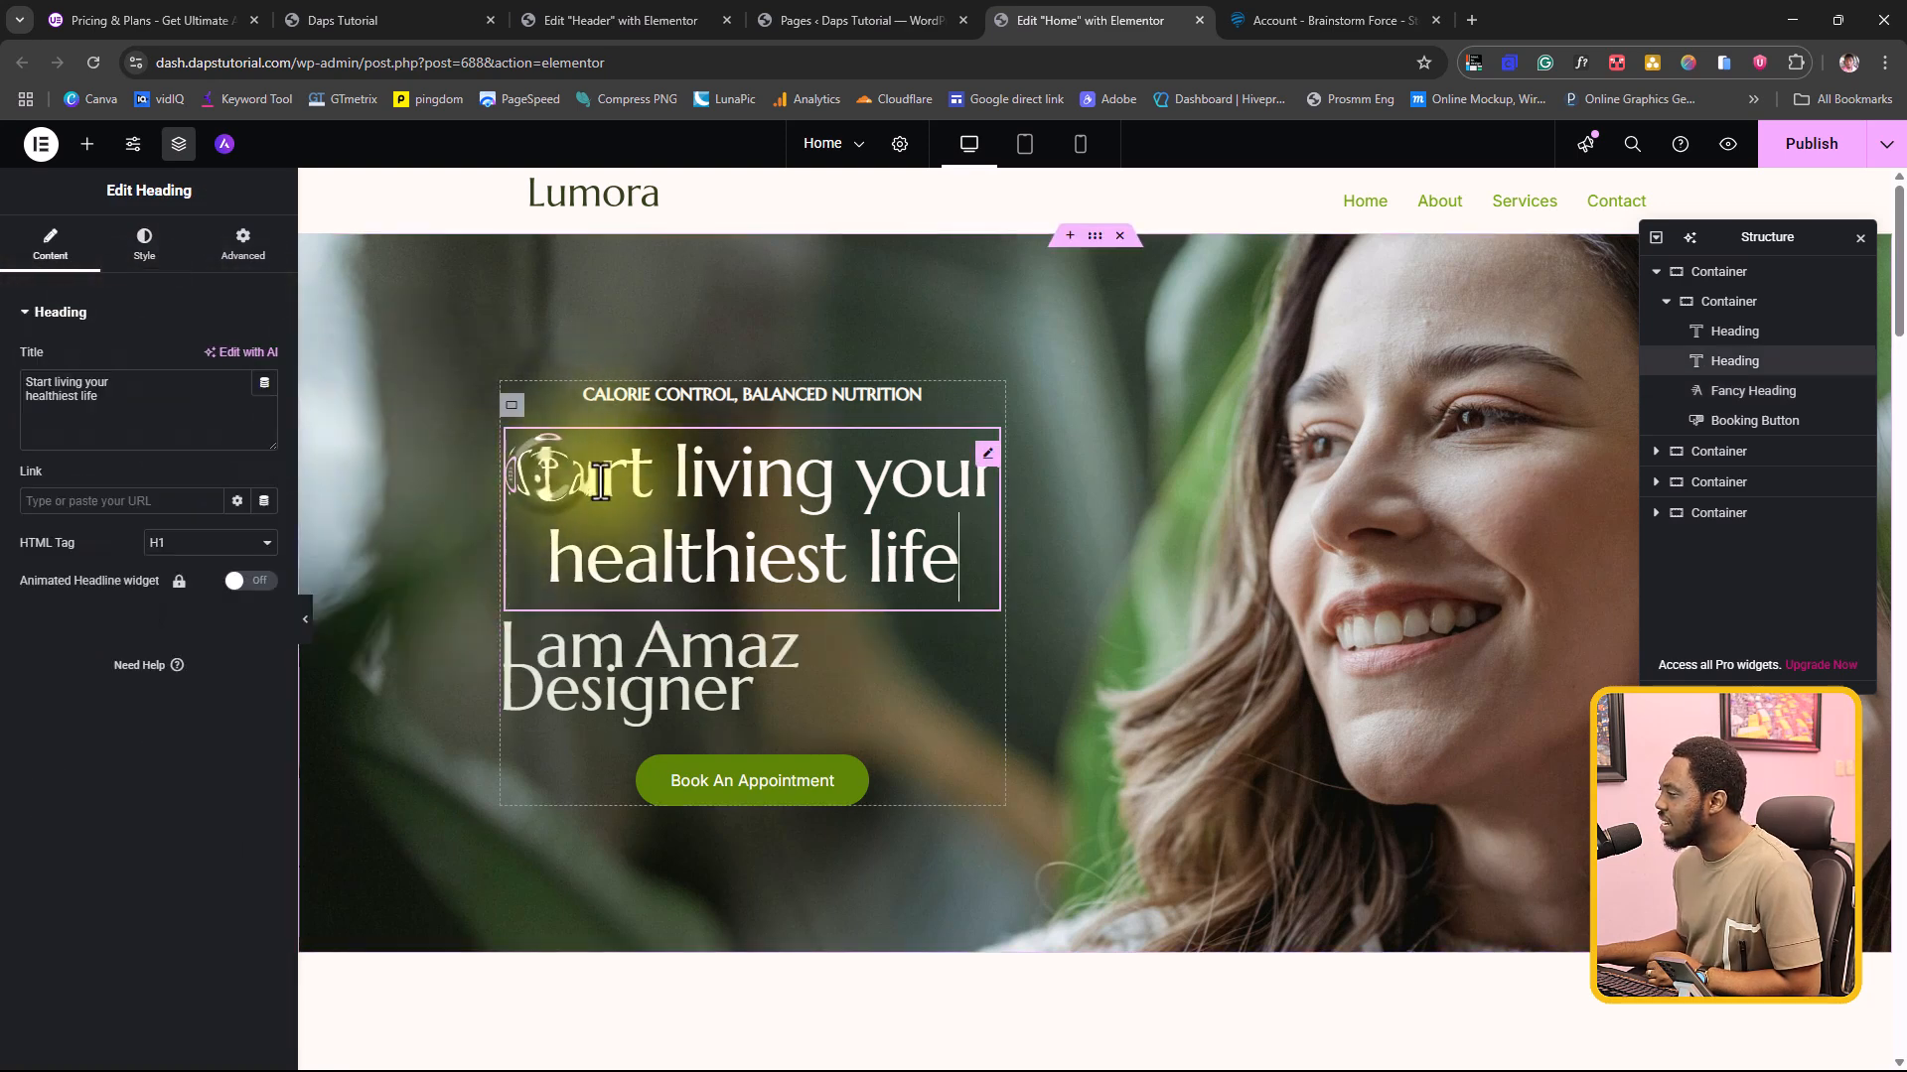
{"action": "left_click", "coordinate": [968, 491]}
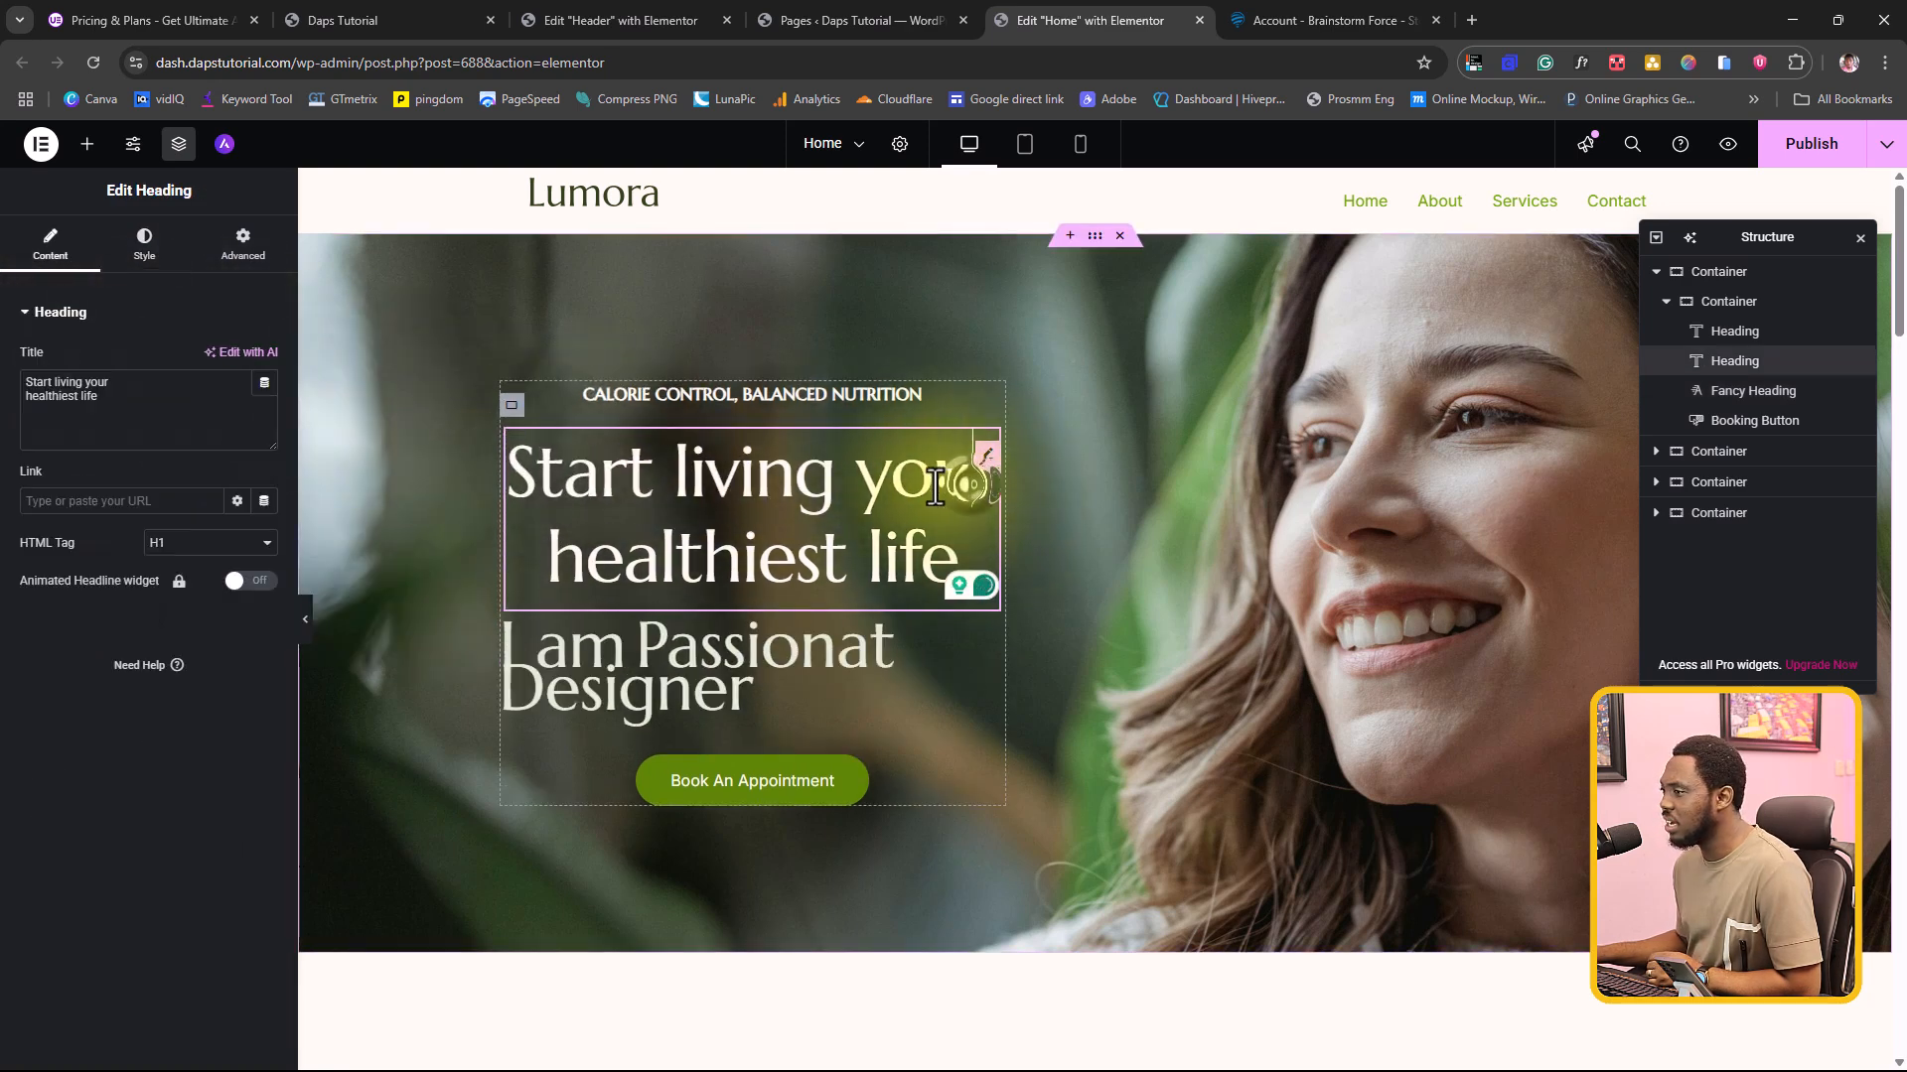
{"action": "left_click_drag", "start_coordinate": [126, 383], "coordinate": [25, 383]}
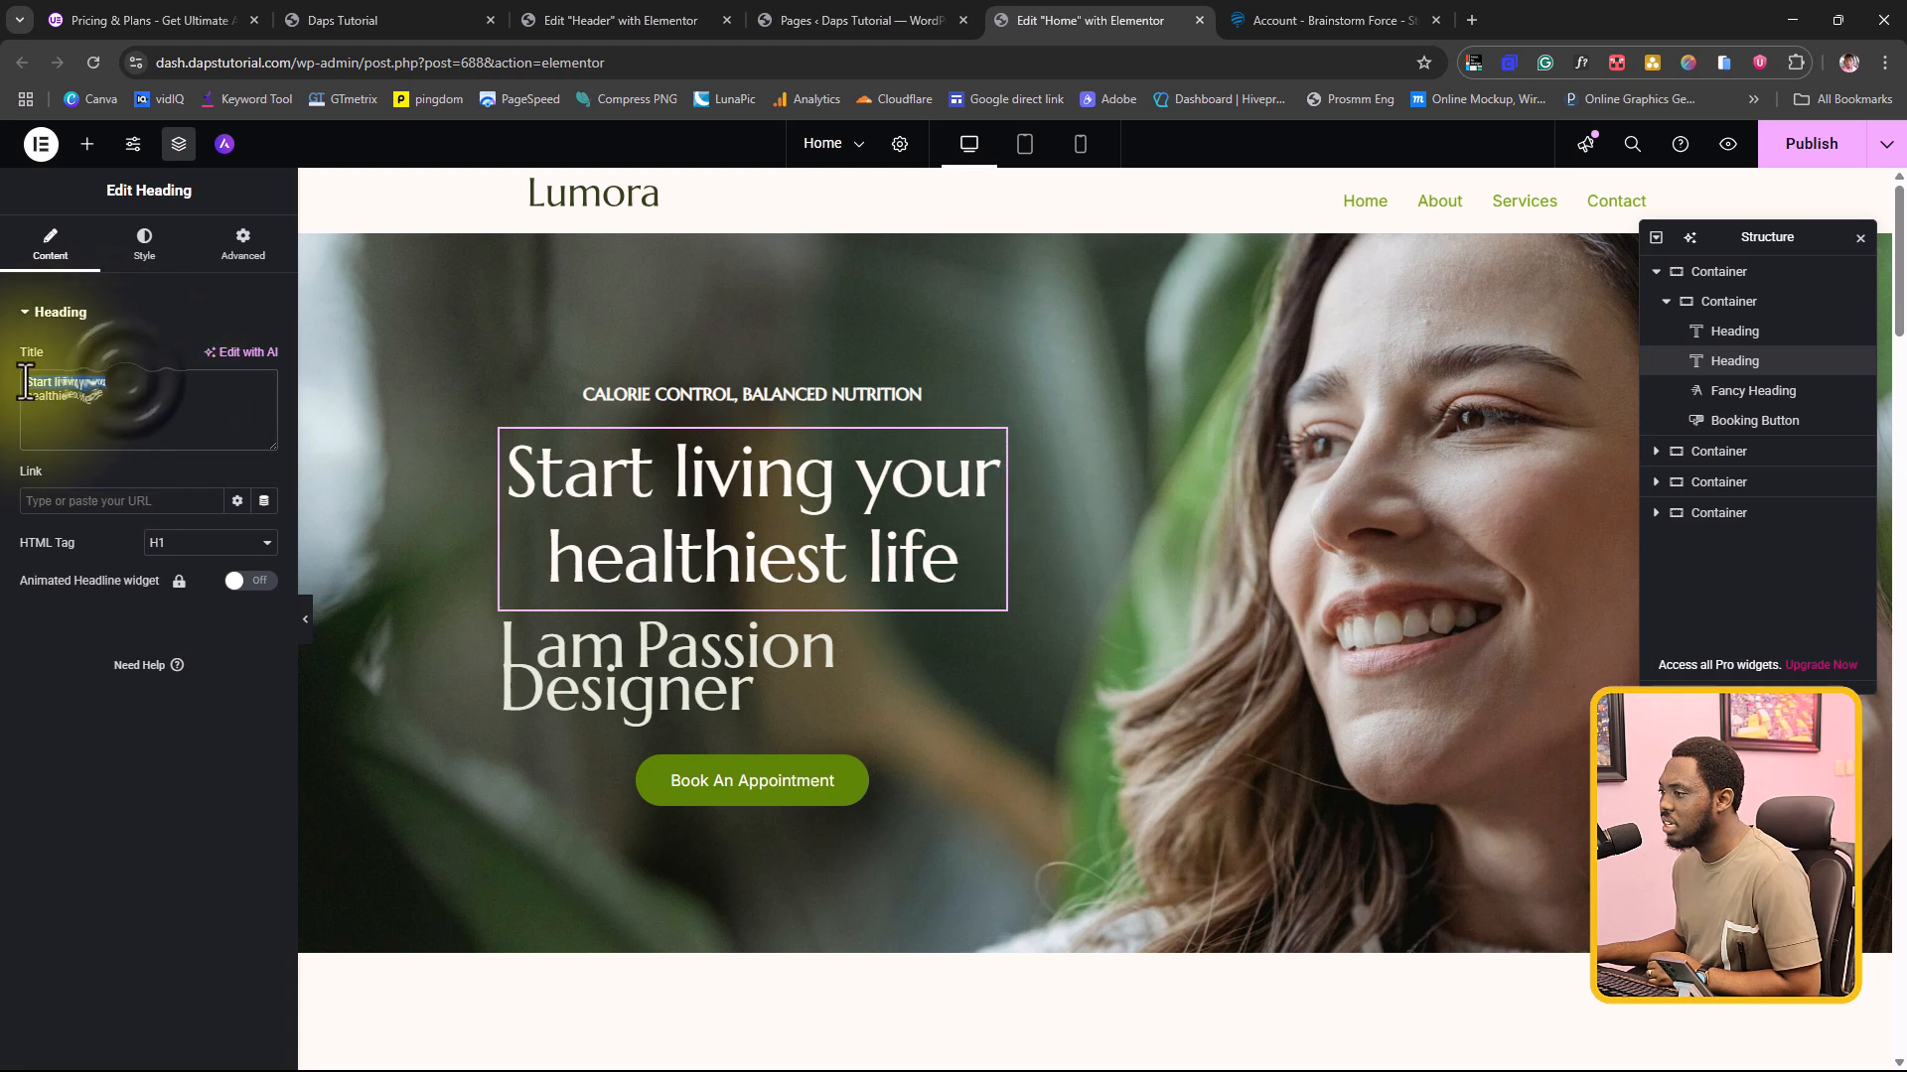
{"action": "right_click", "coordinate": [53, 386]}
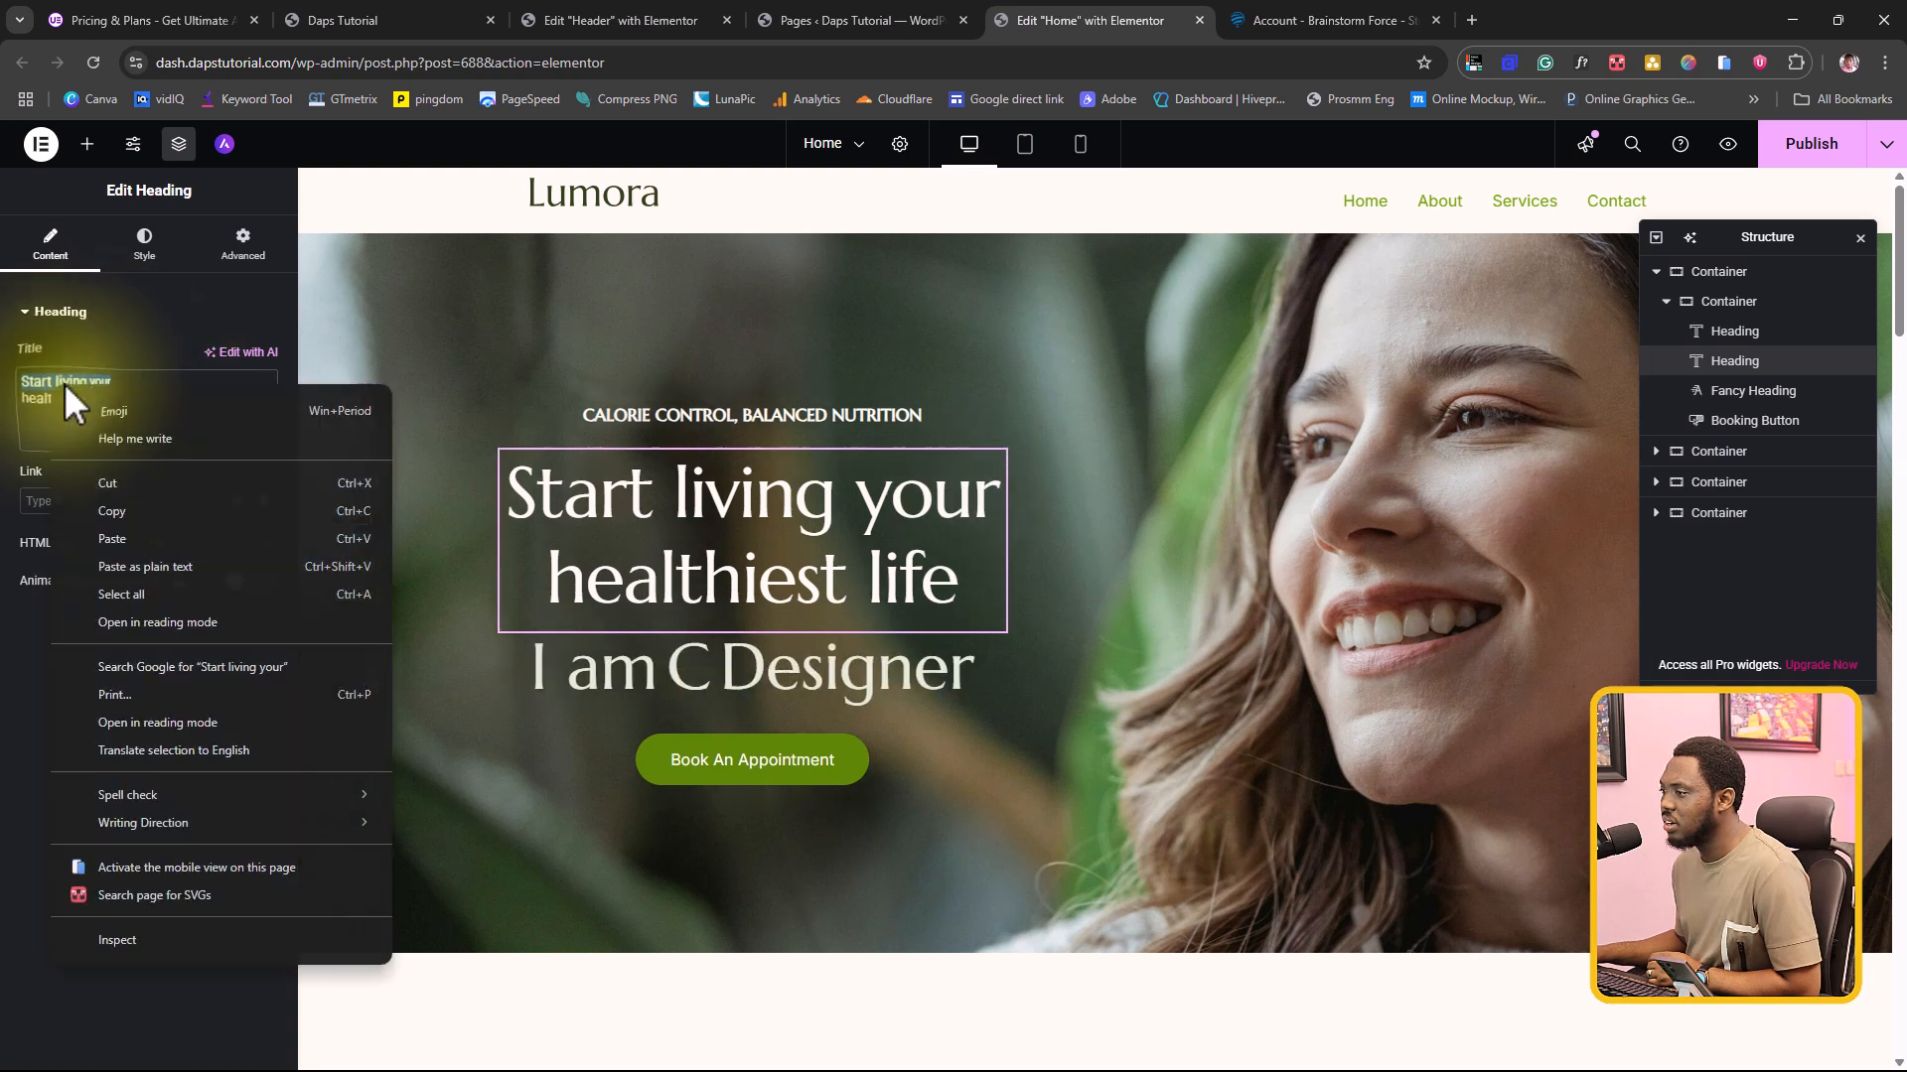
{"action": "left_click", "coordinate": [117, 504]}
{"action": "left_click", "coordinate": [652, 652]}
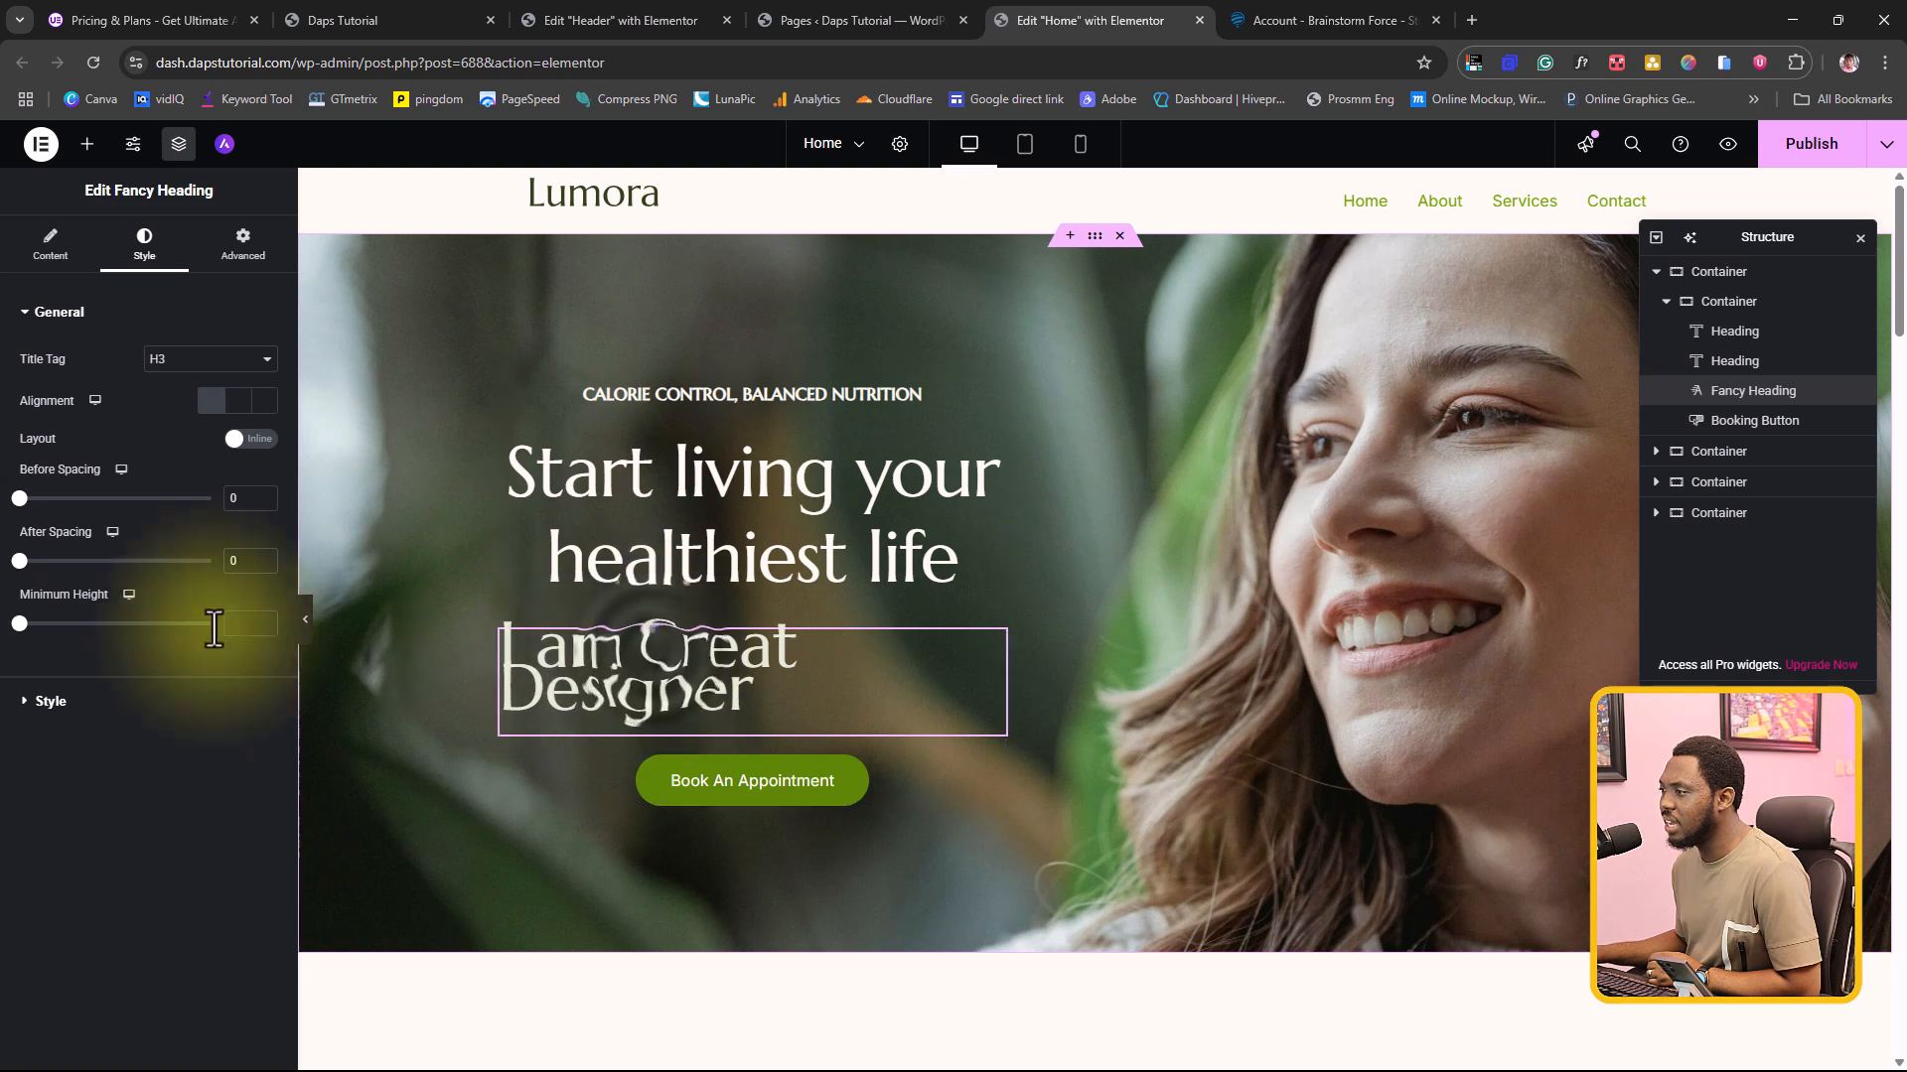
{"action": "left_click", "coordinate": [50, 243]}
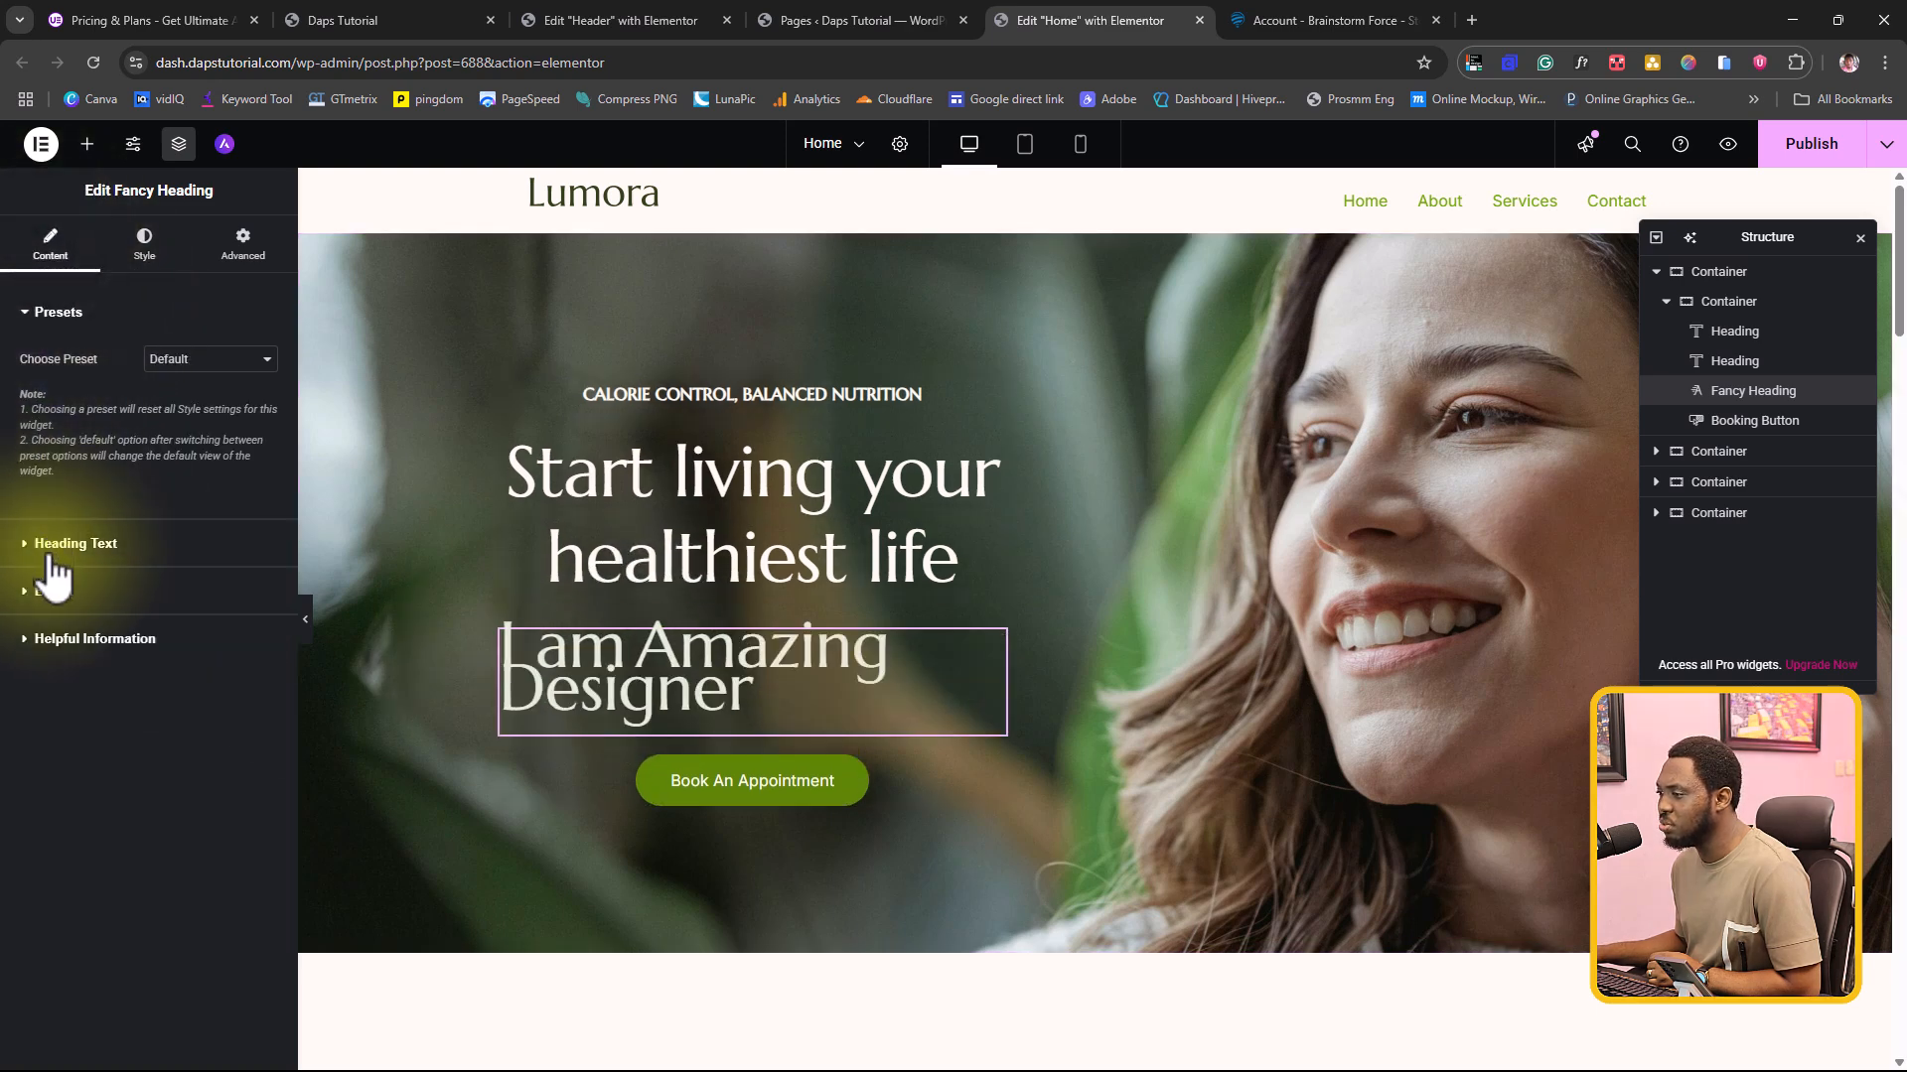
{"action": "left_click", "coordinate": [41, 546]}
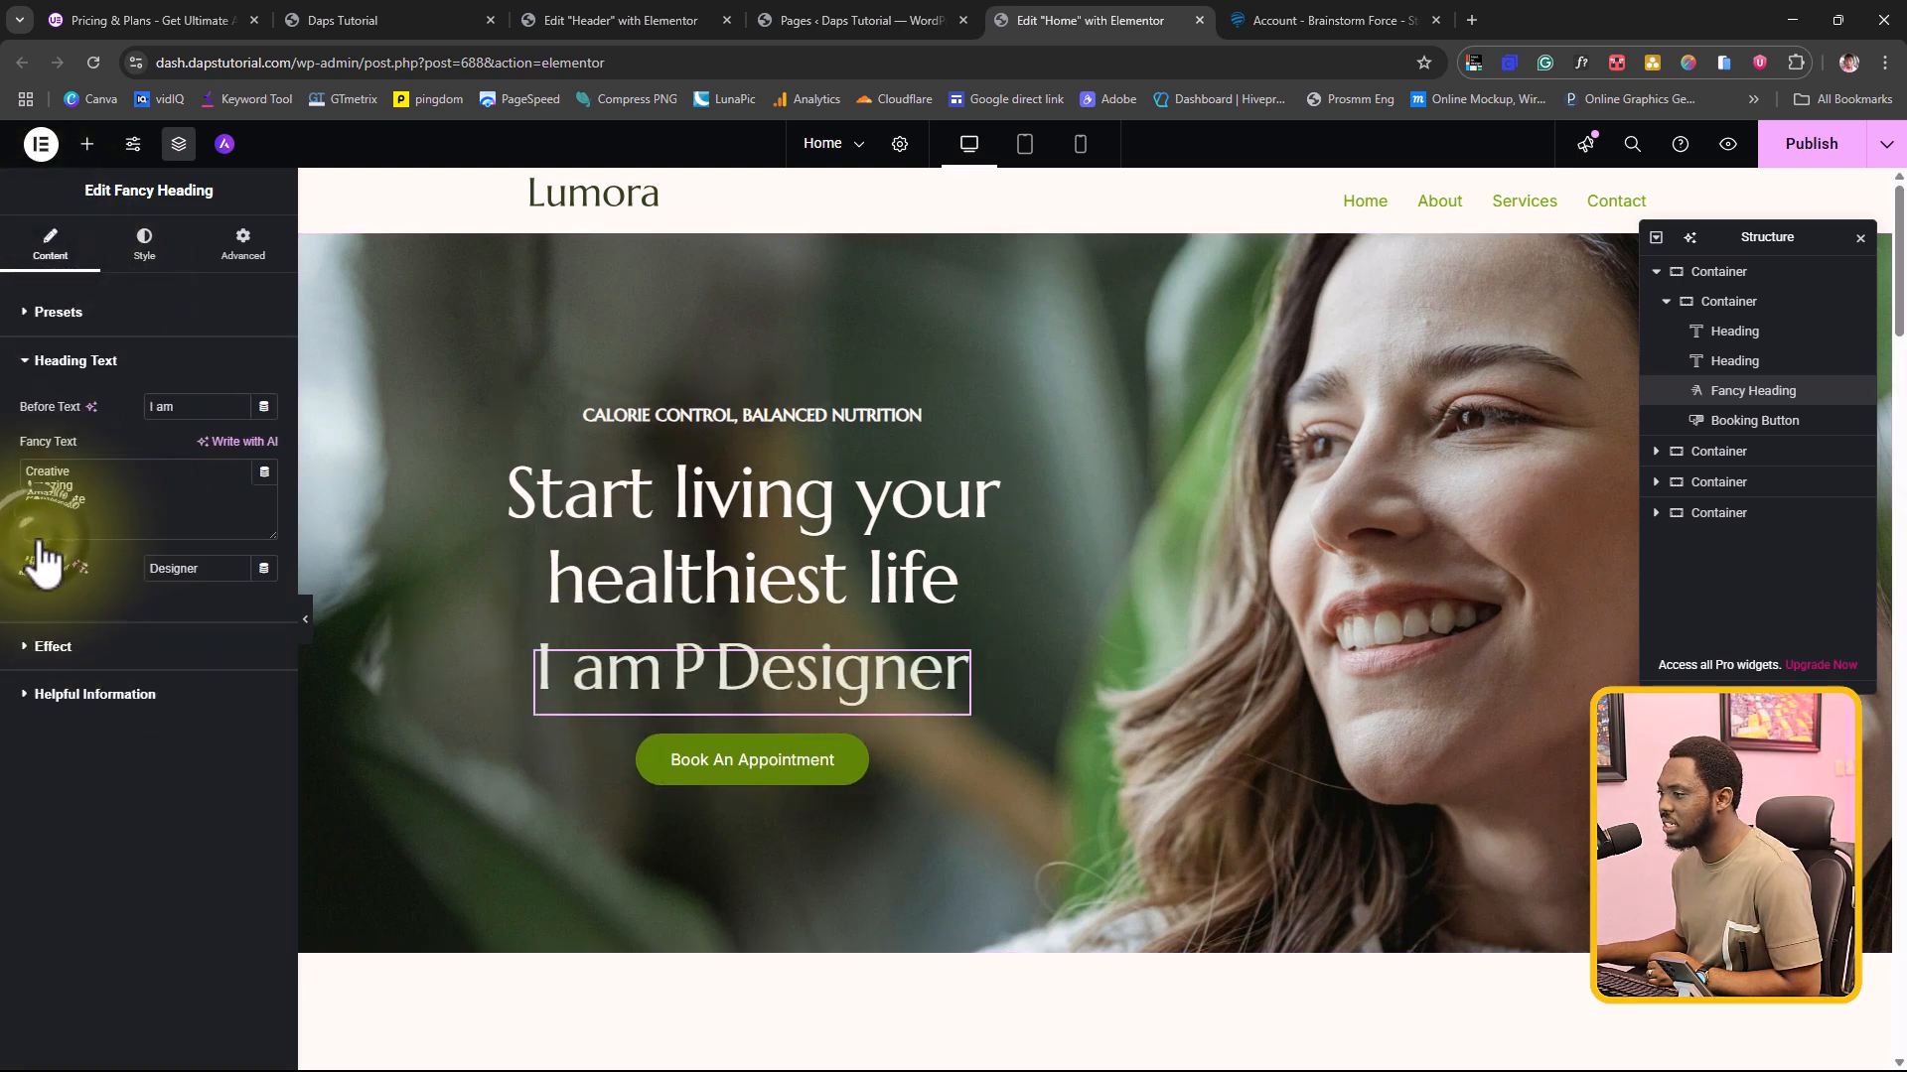
{"action": "left_click_drag", "start_coordinate": [174, 406], "coordinate": [129, 406]}
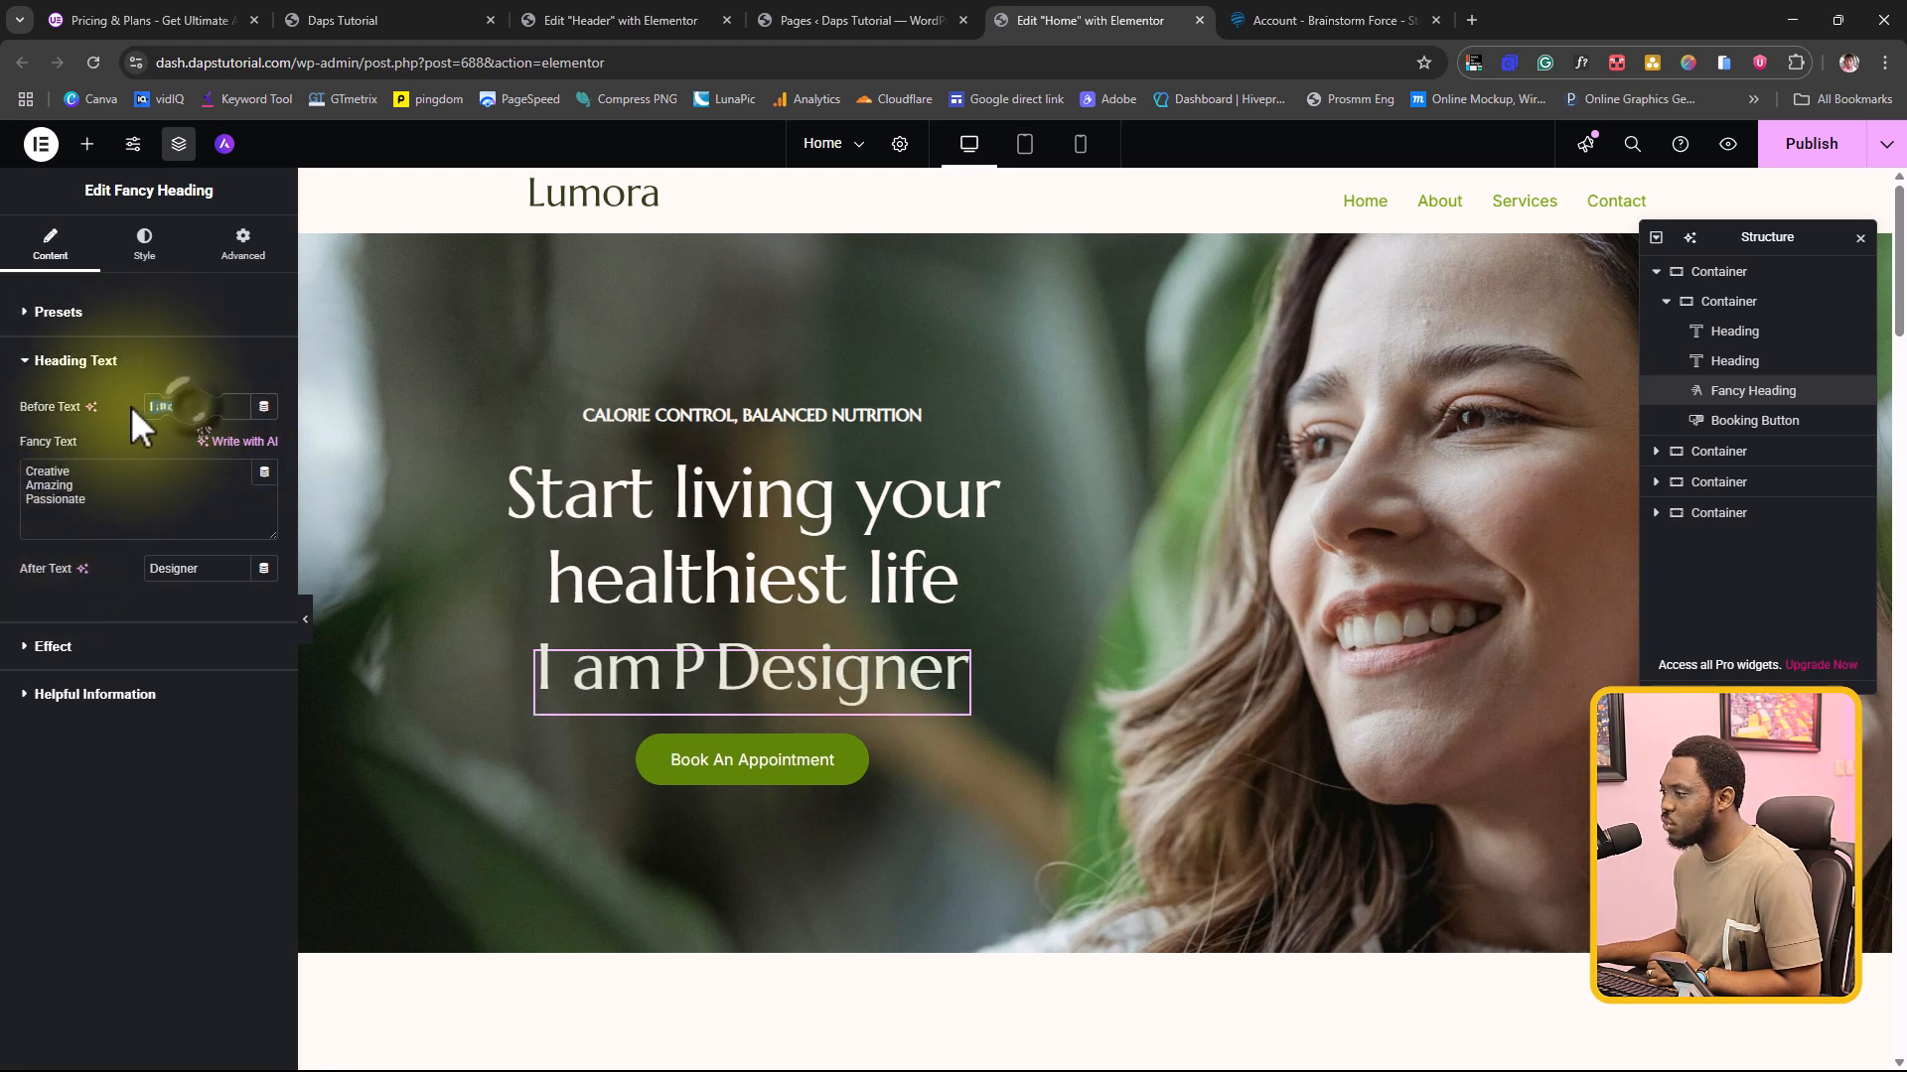
{"action": "key", "text": "ctrl+v"}
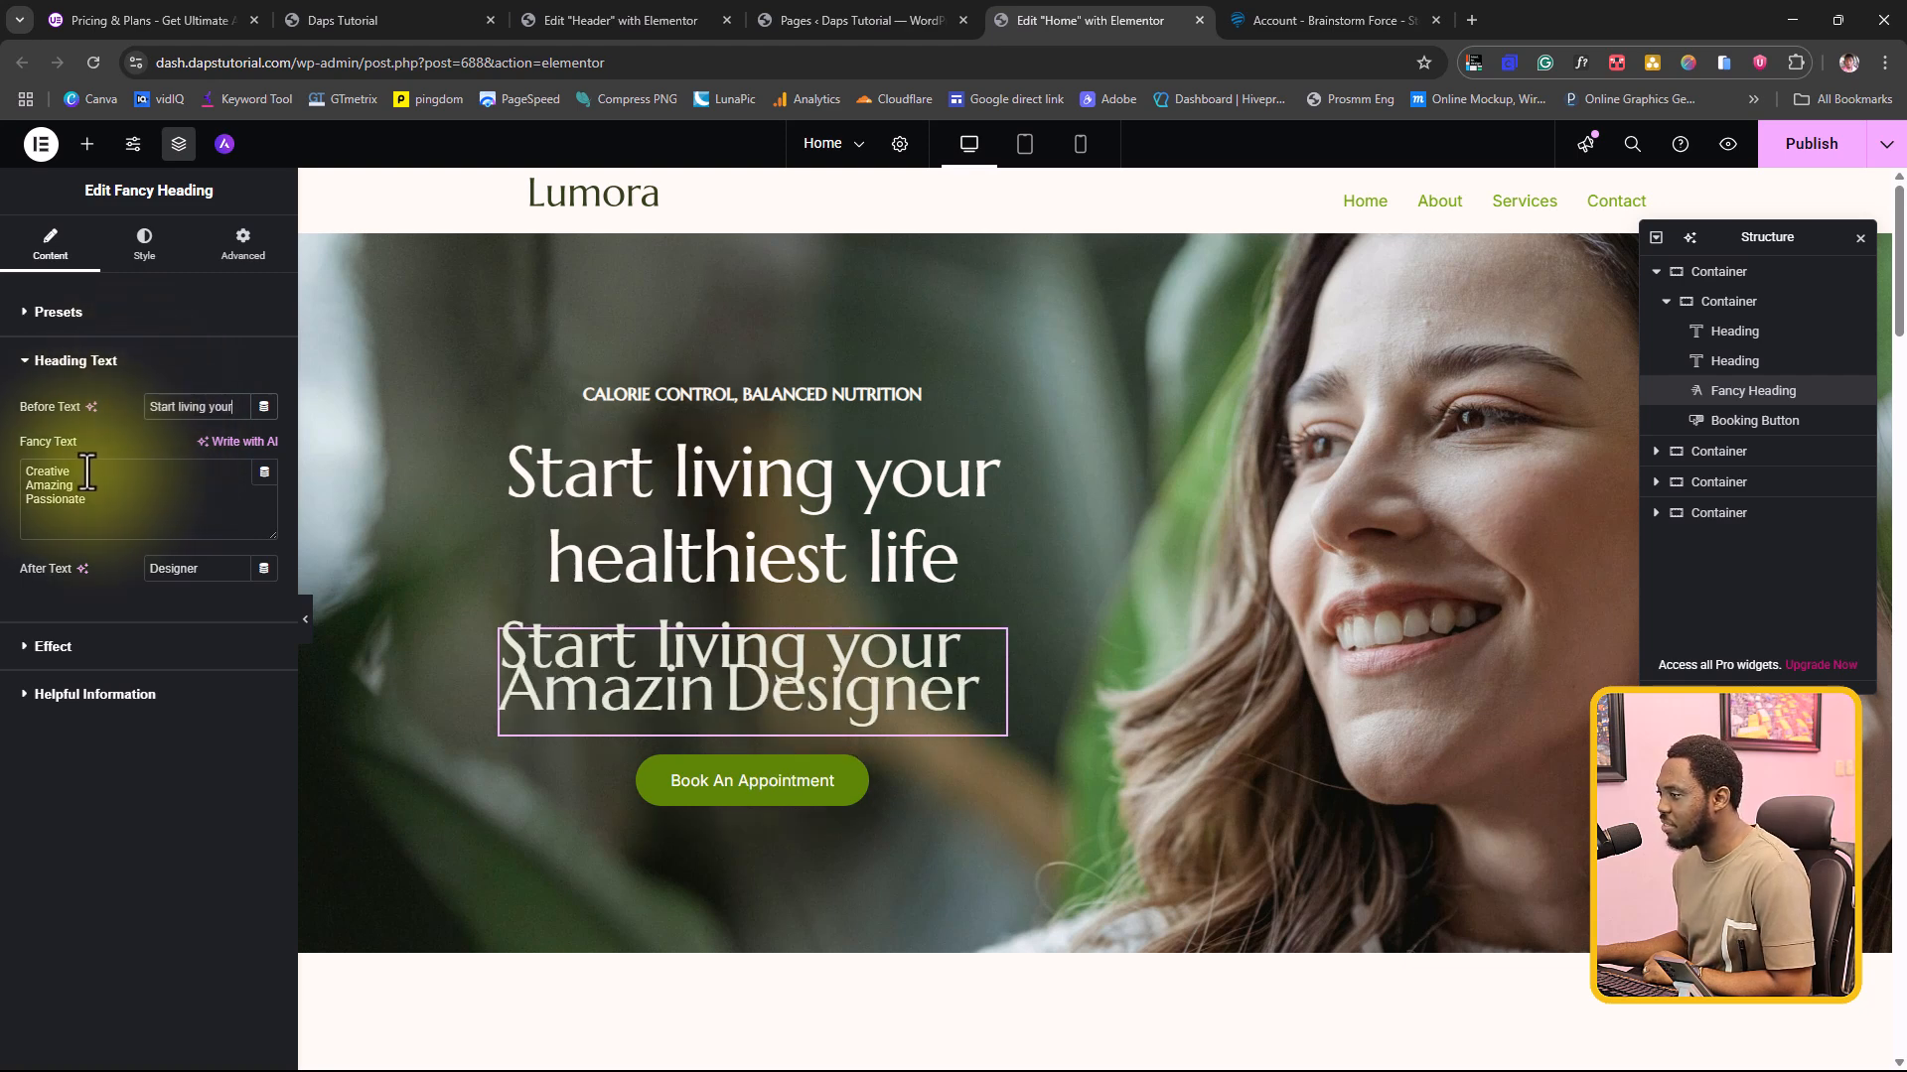
Step: Set the Fancy Heading's after text to "Life"
{"action": "left_click_drag", "start_coordinate": [88, 472], "coordinate": [8, 468]}
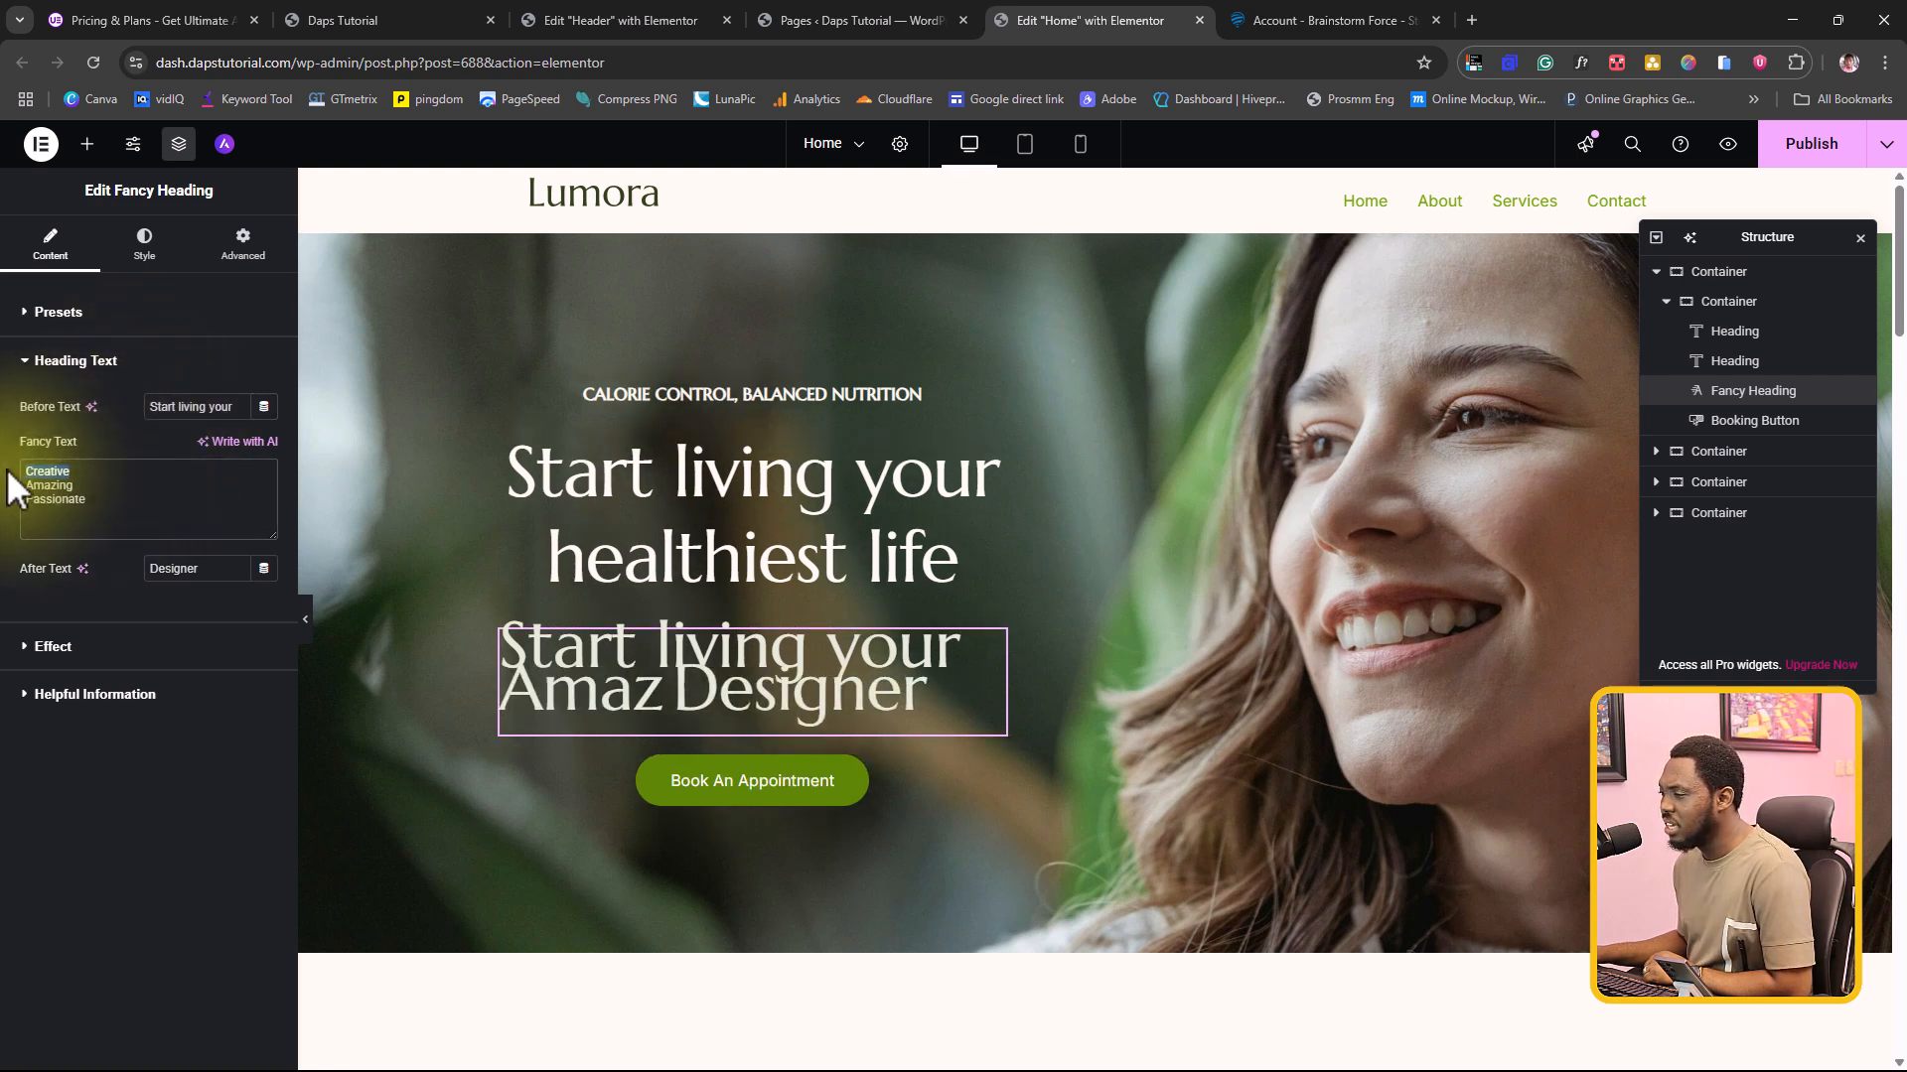
{"action": "left_click_drag", "start_coordinate": [208, 569], "coordinate": [100, 559]}
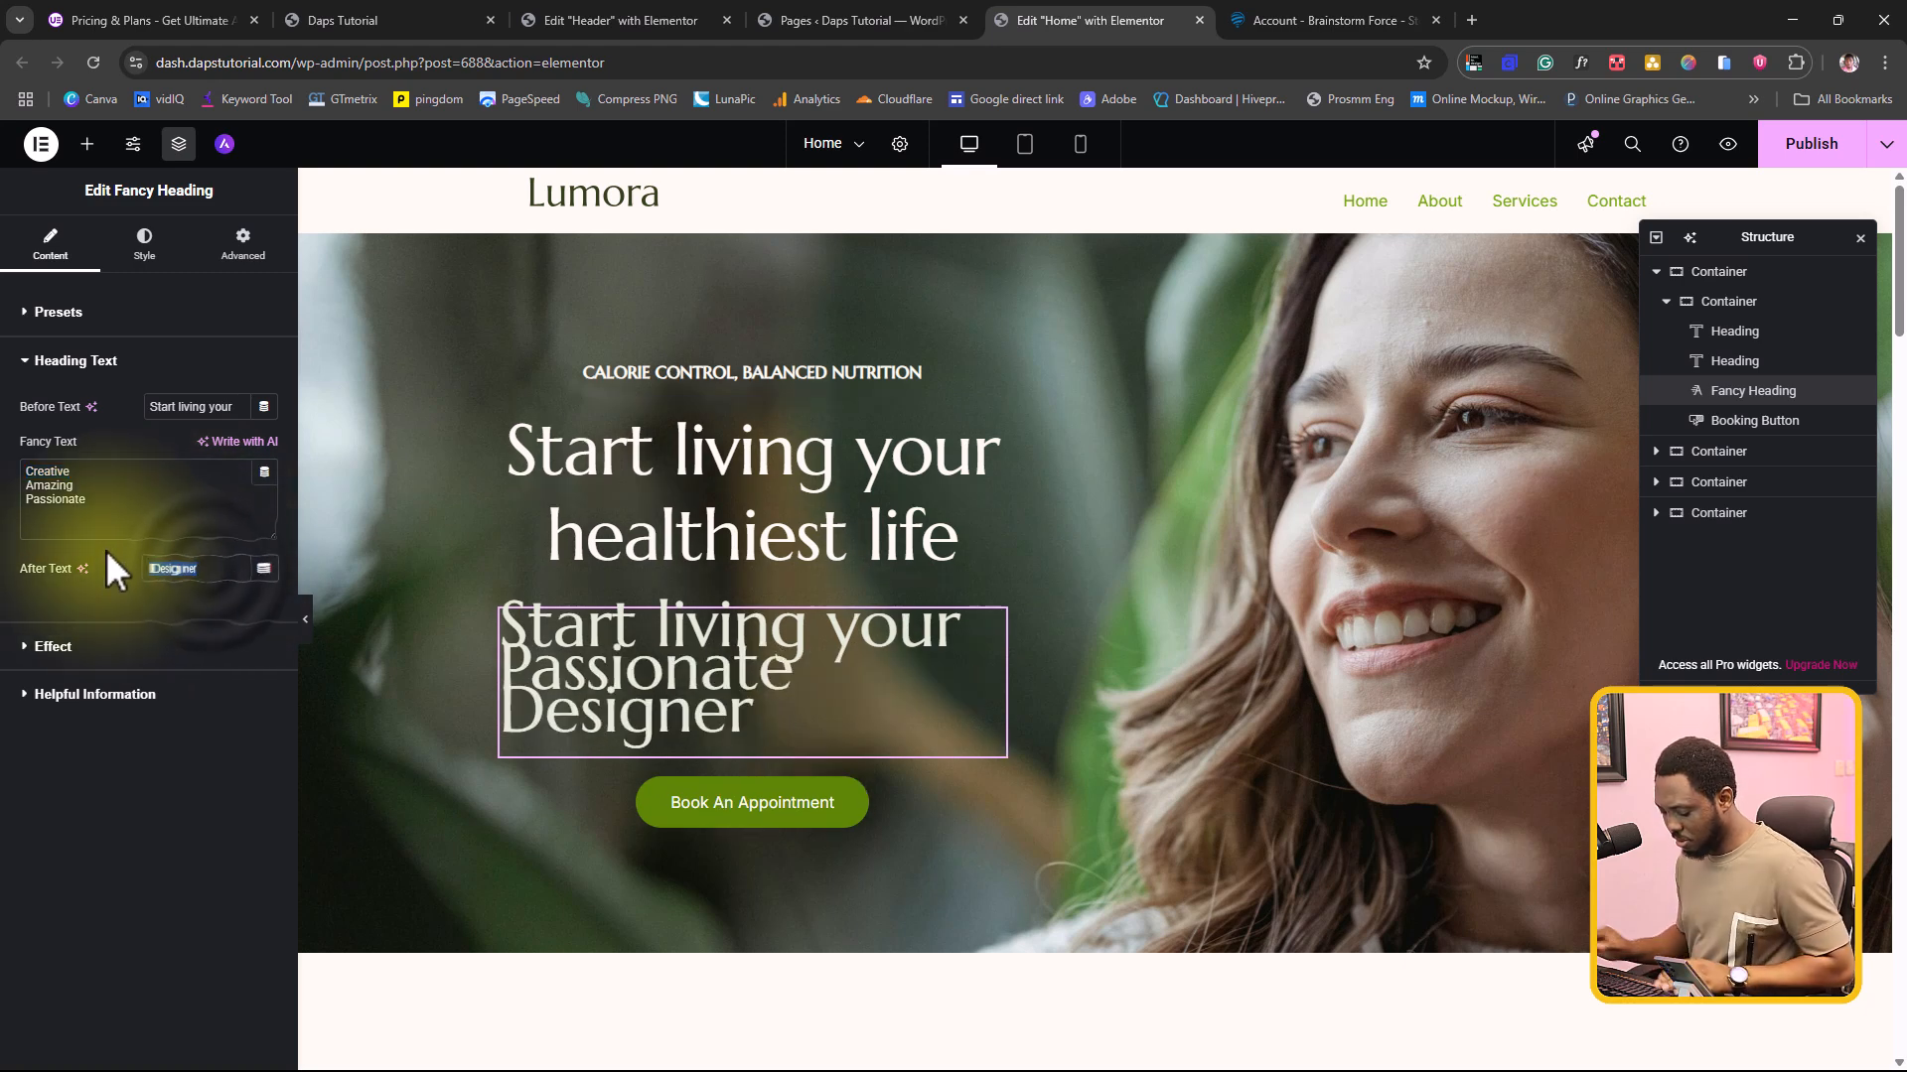
{"action": "type", "text": "Life"}
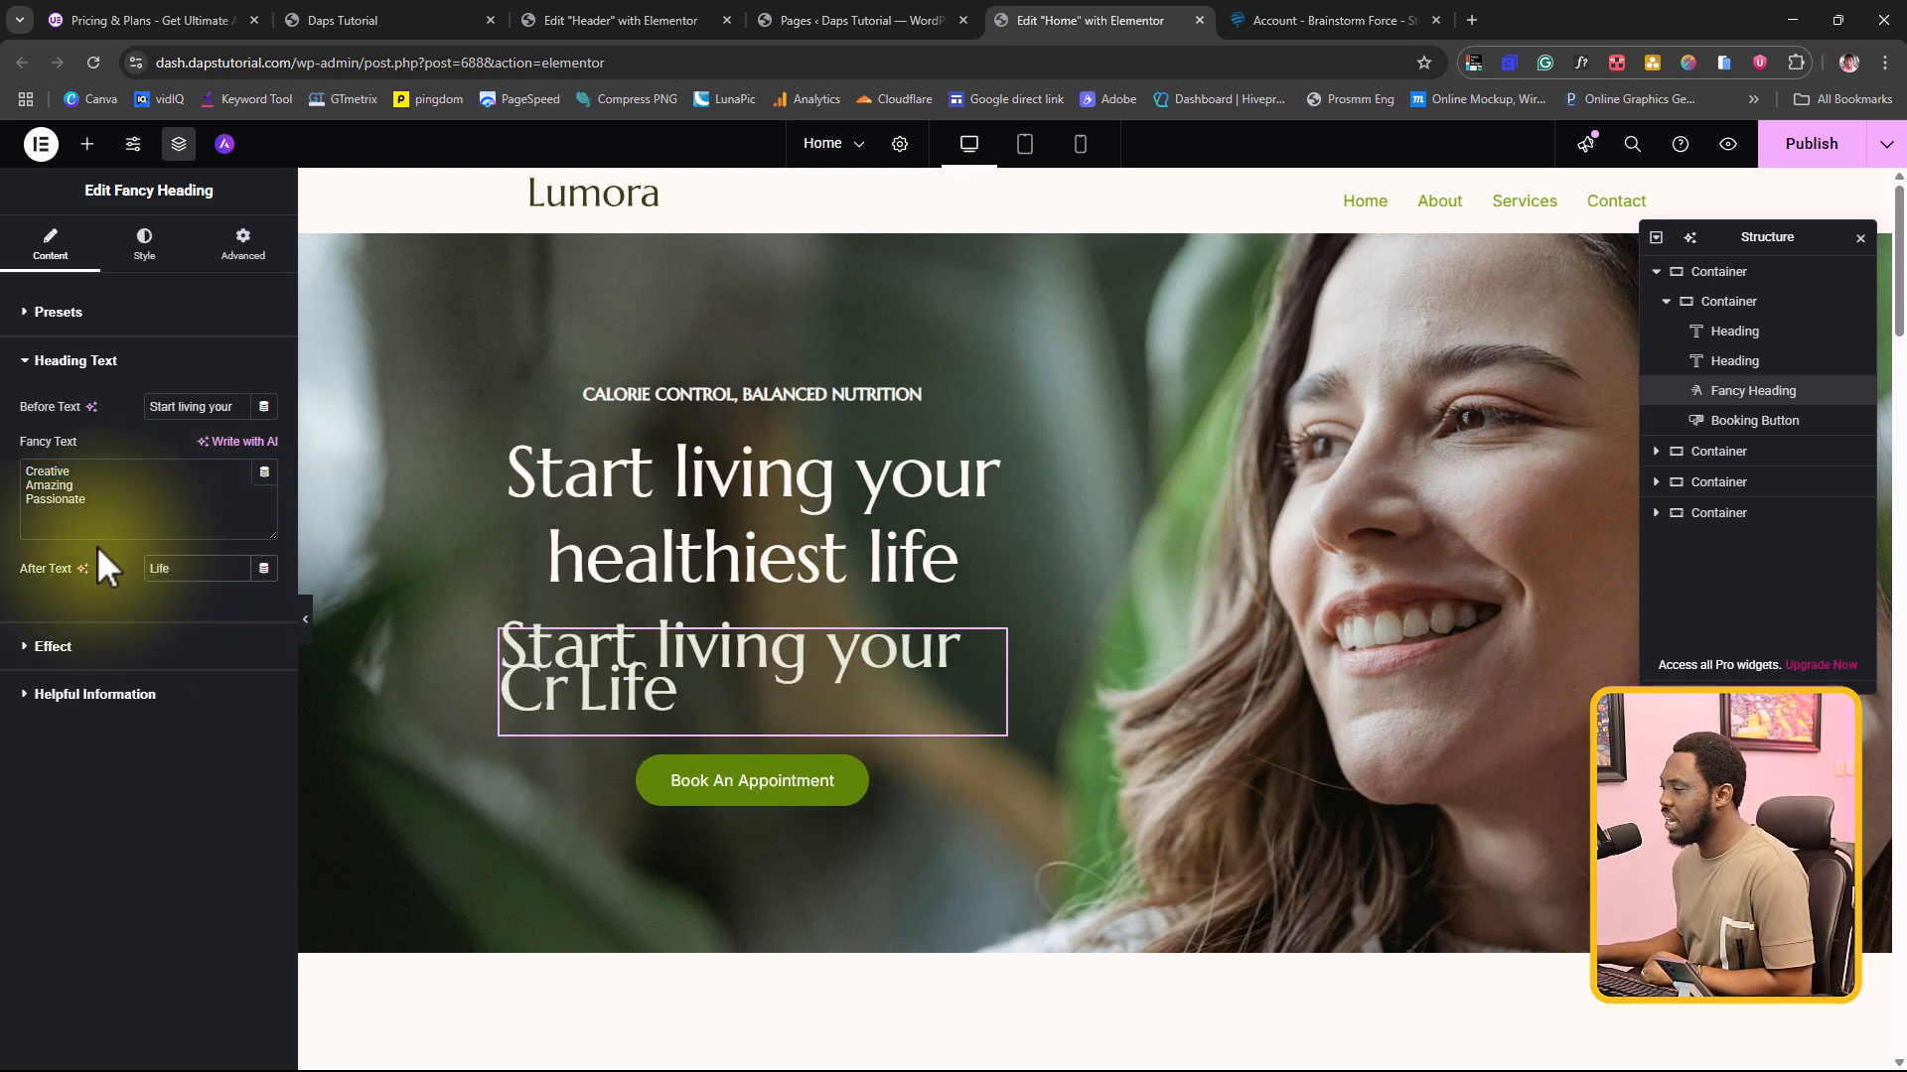
Step: Add "Healthiest" as the first line of the Fancy Heading's fancy text and delete the original "Start living your healthiest life" heading
{"action": "left_click_drag", "start_coordinate": [74, 473], "coordinate": [27, 474]}
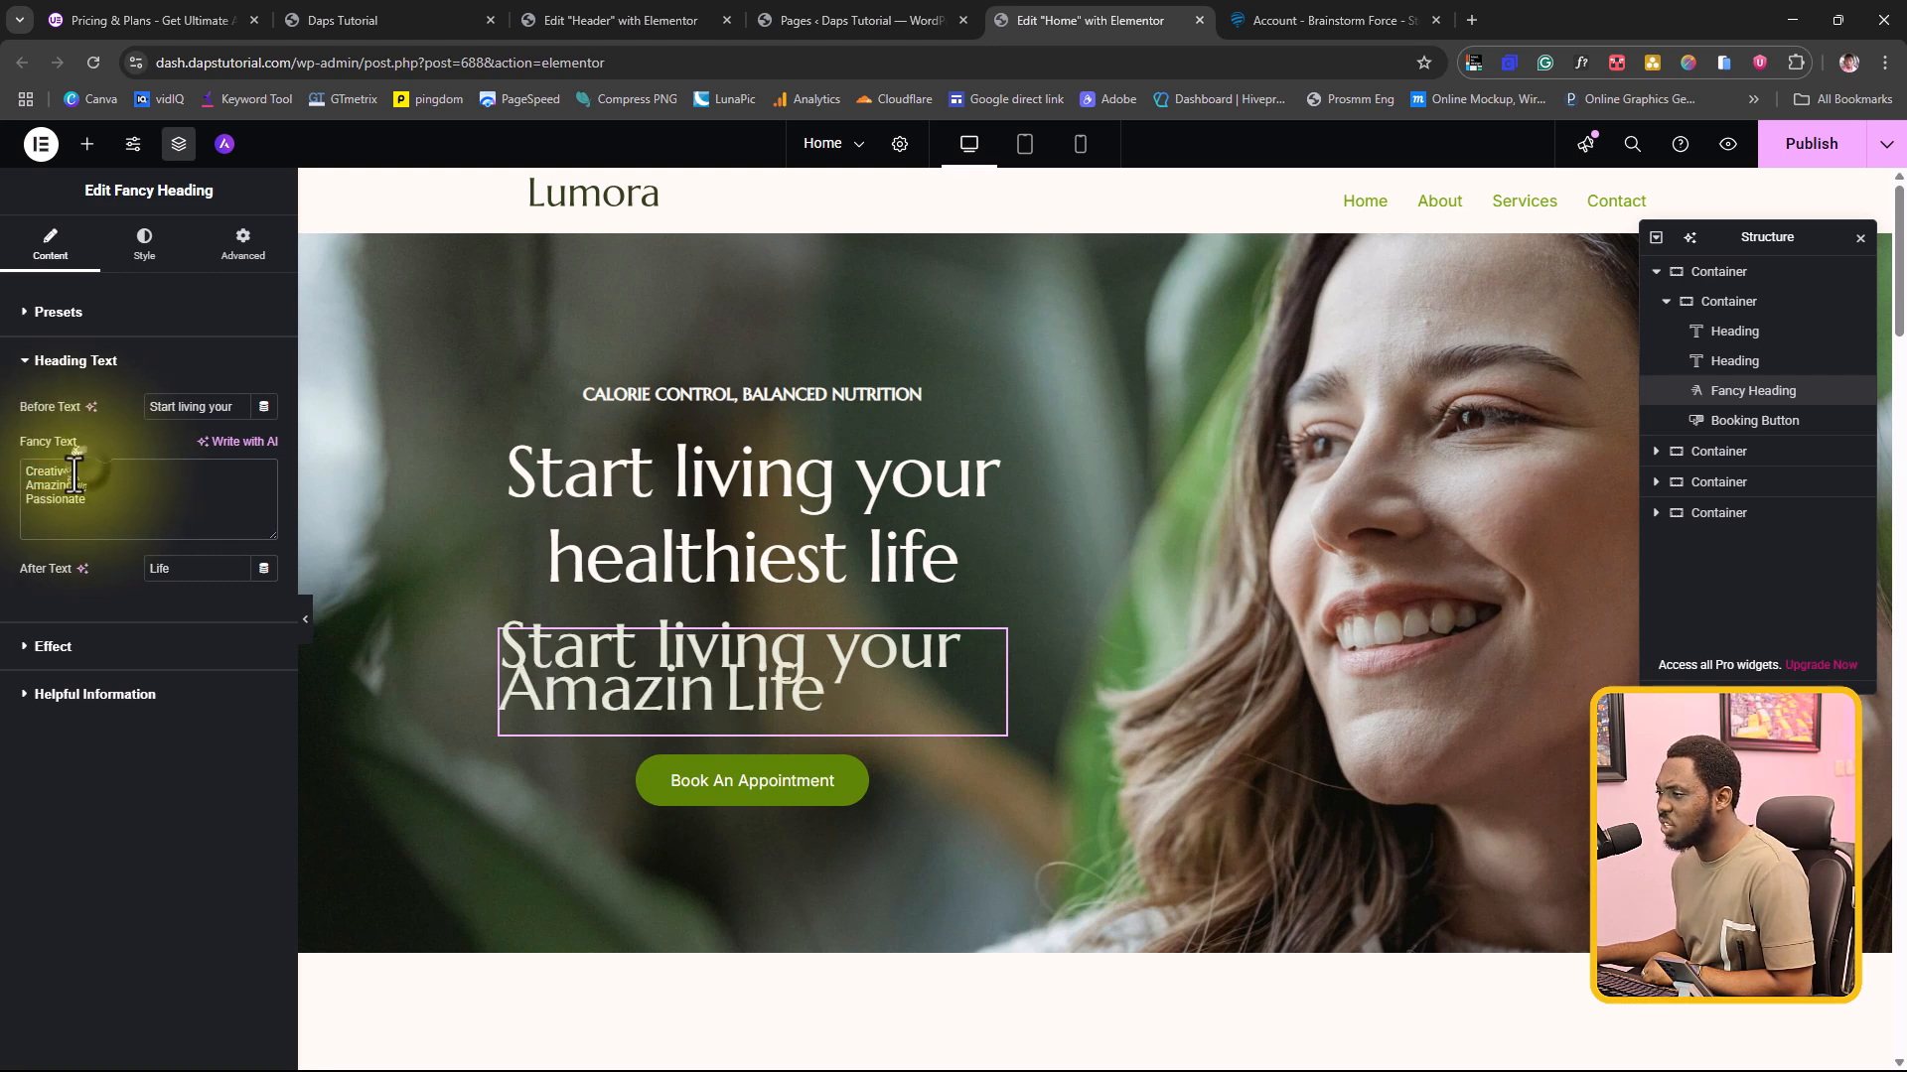
{"action": "left_click", "coordinate": [31, 474]}
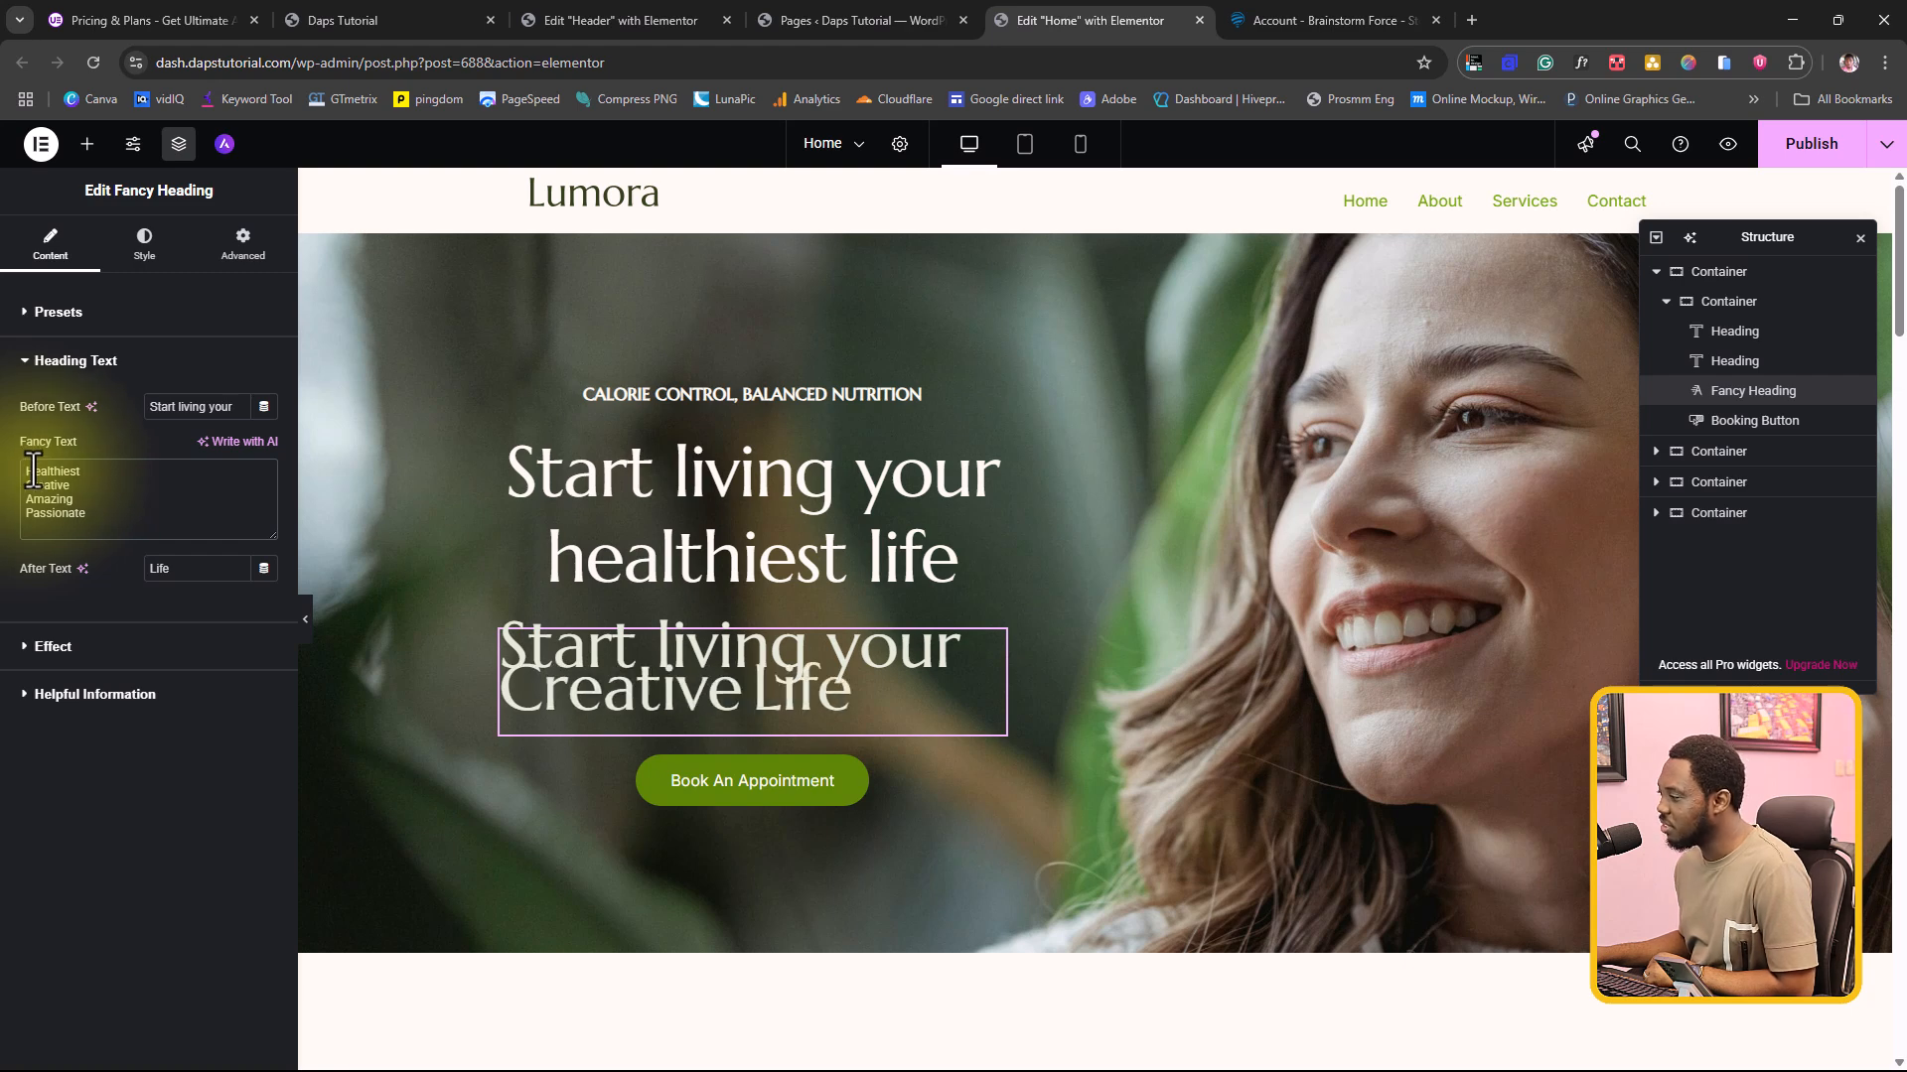
{"action": "right_click", "coordinate": [748, 503]}
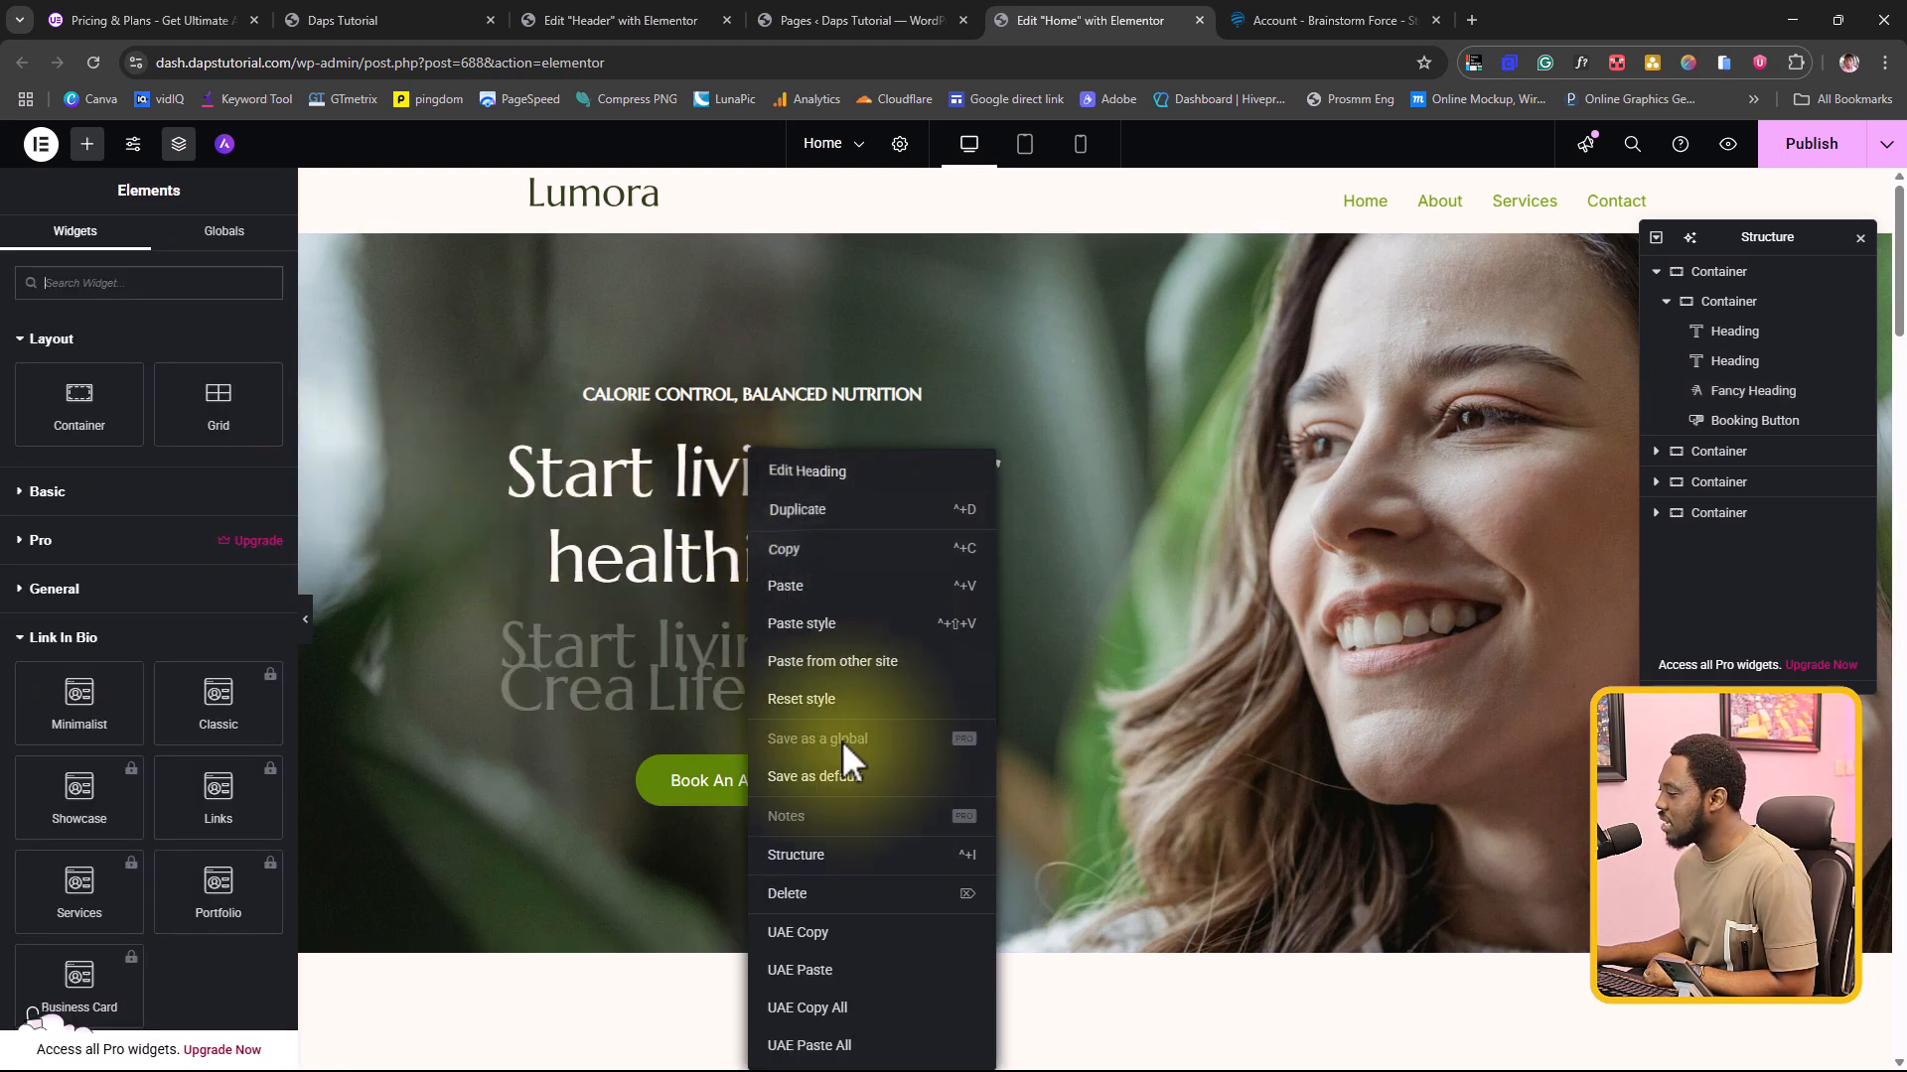
{"action": "left_click", "coordinate": [798, 894]}
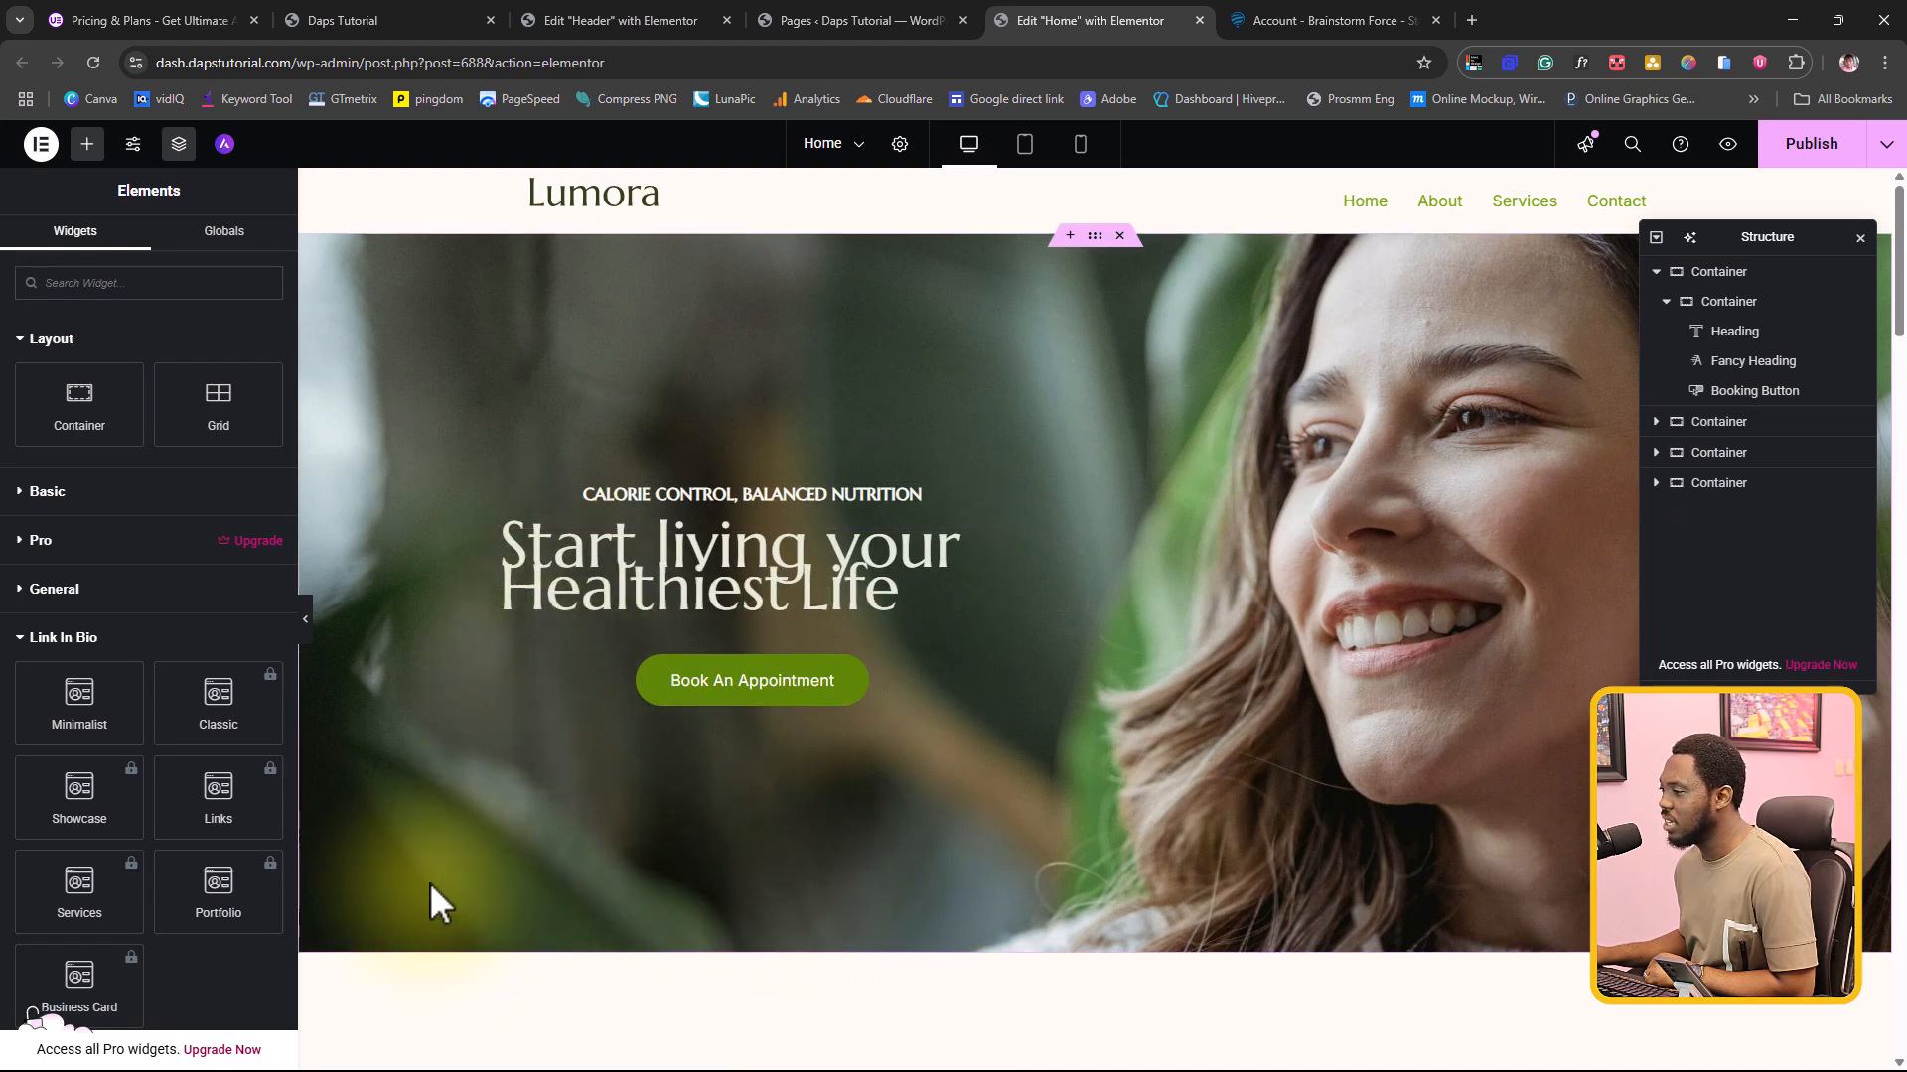
Step: Set the typography line height of the Fancy Heading's heading text to 70 px
{"action": "left_click", "coordinate": [968, 608]}
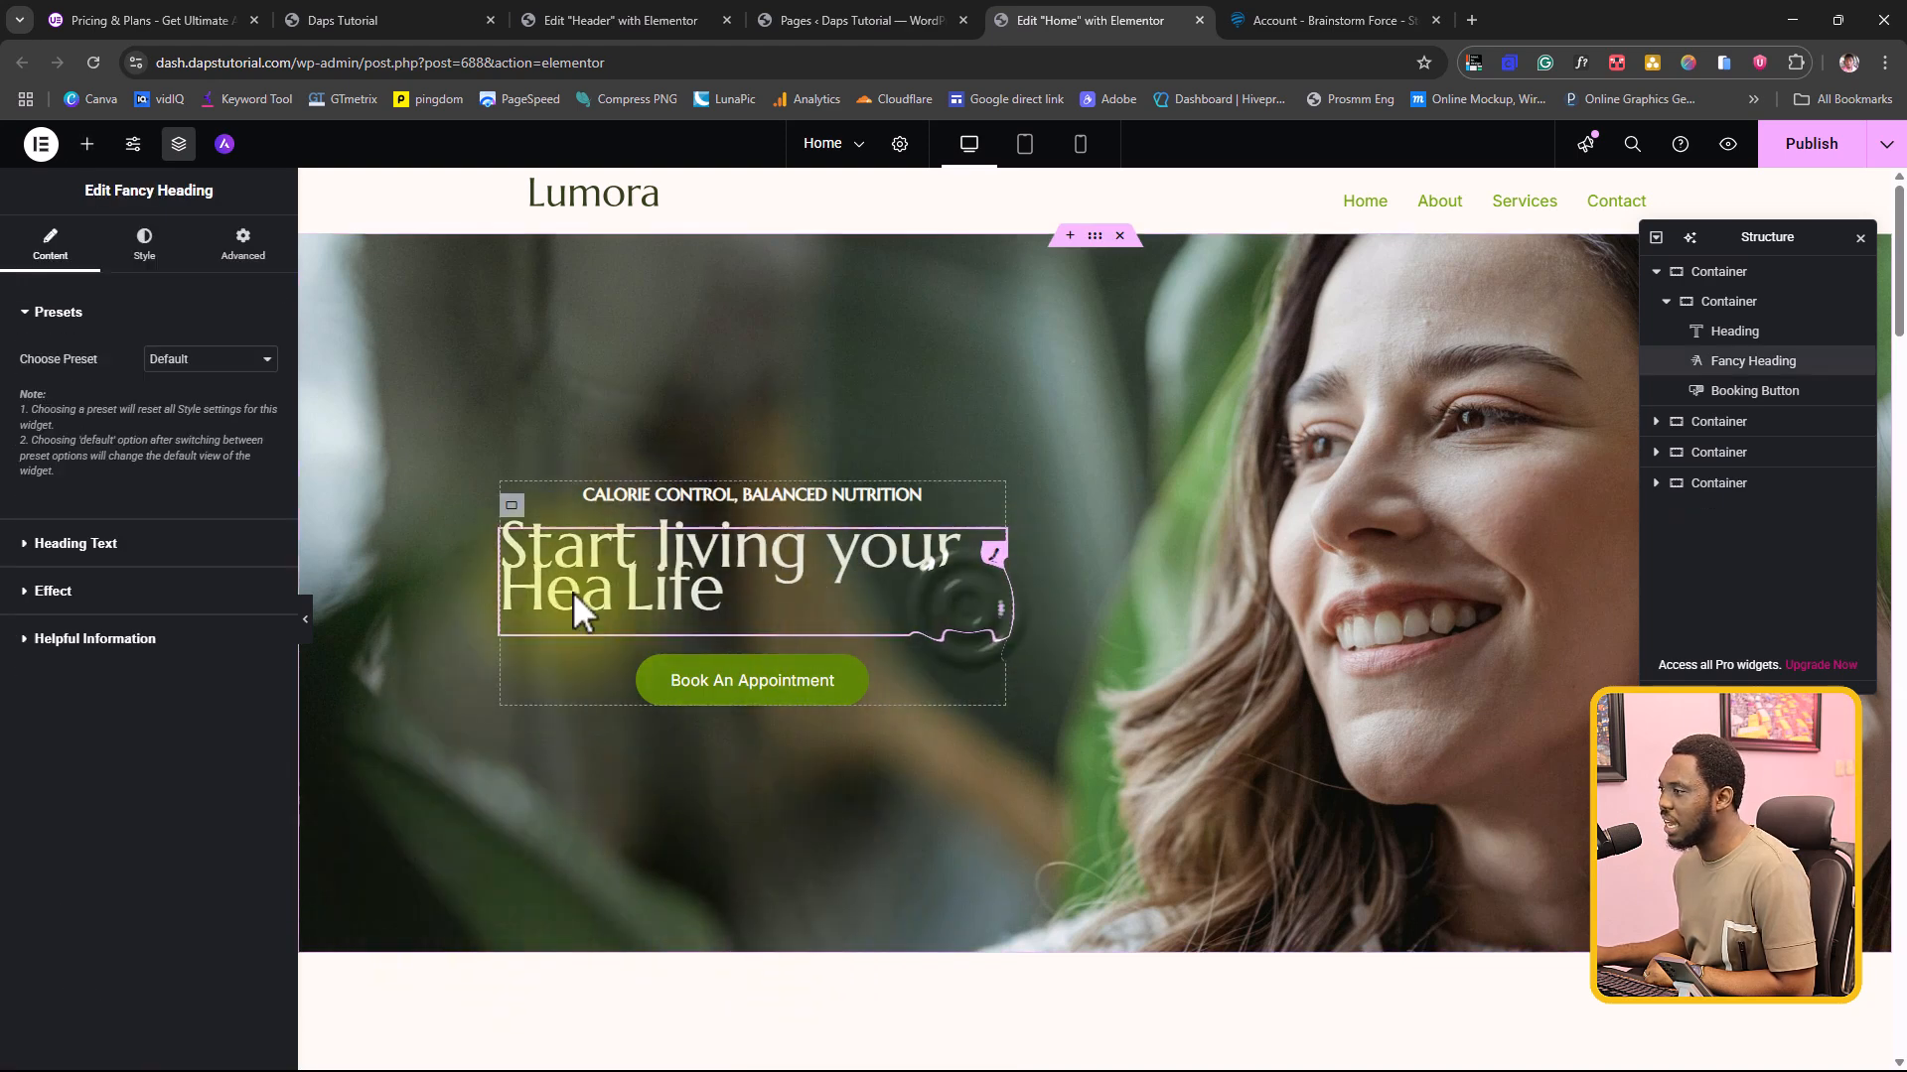
{"action": "left_click", "coordinate": [145, 247]}
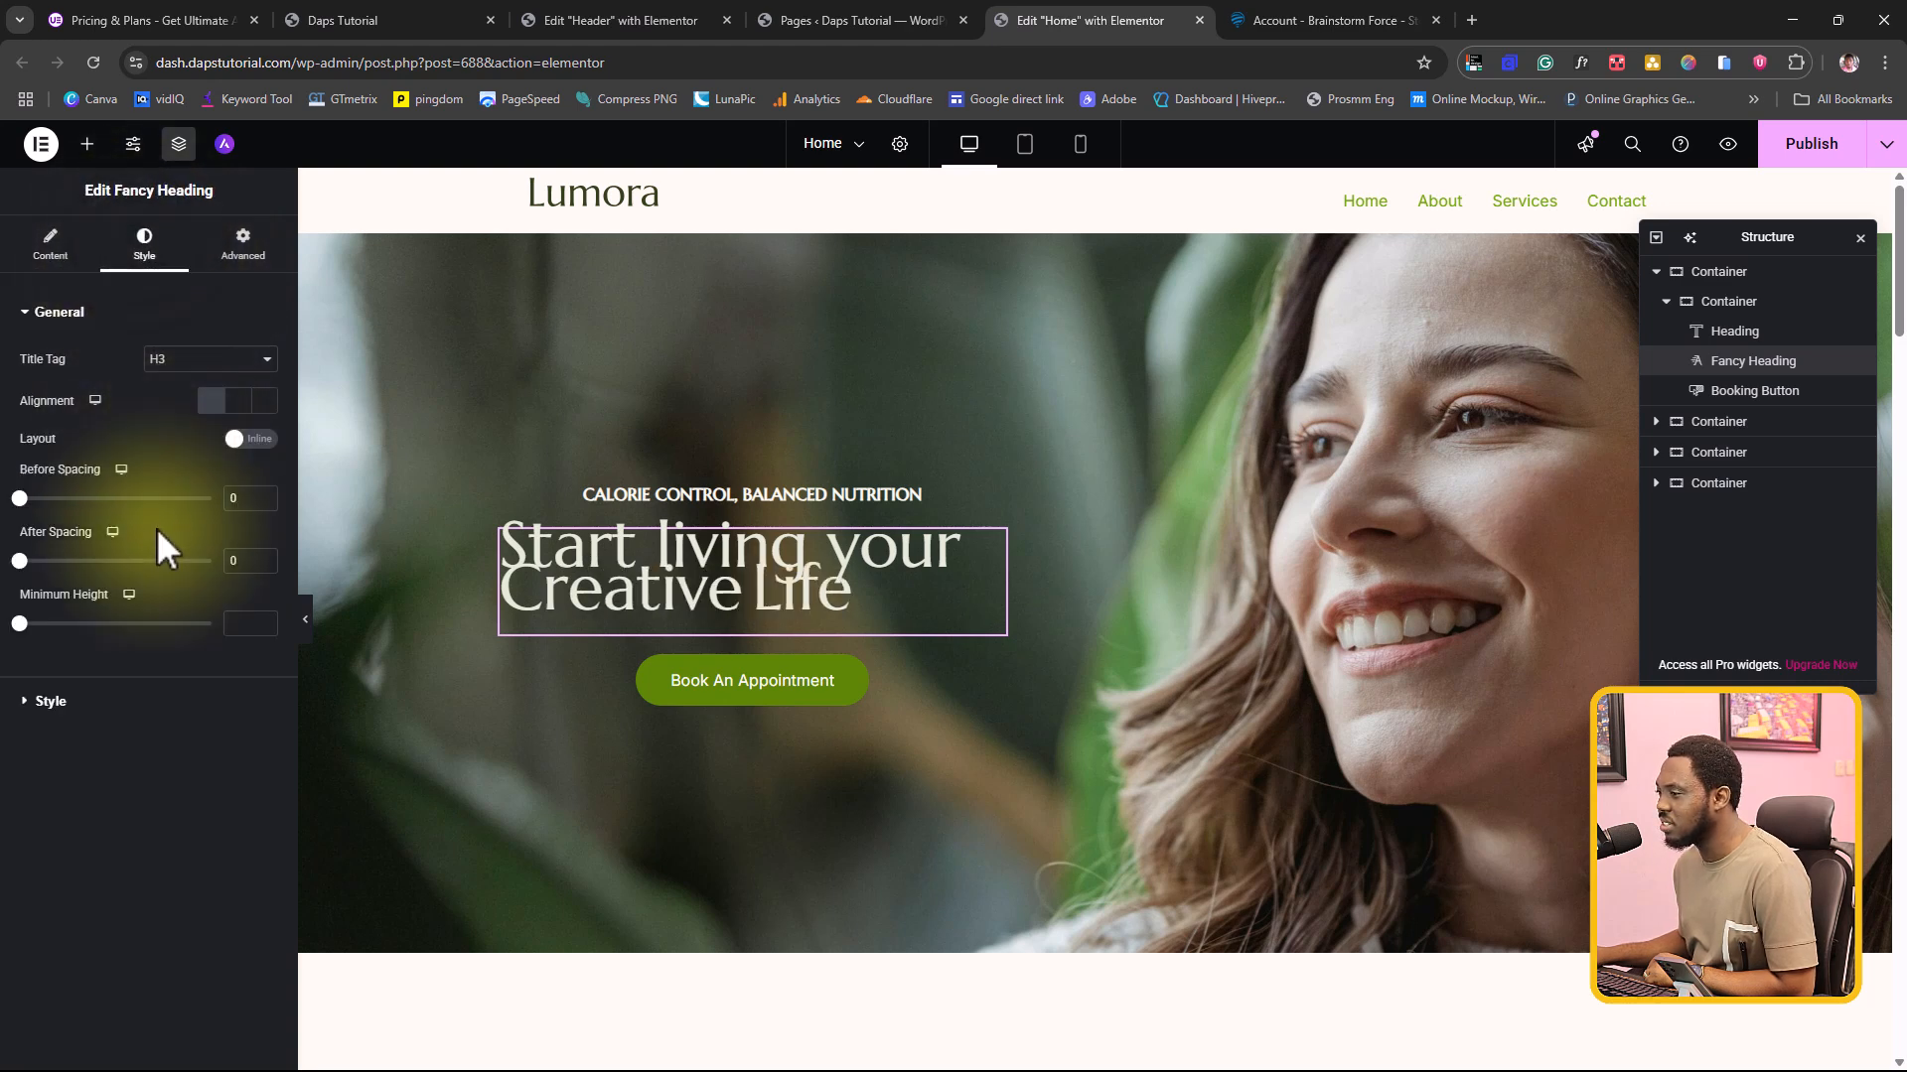
{"action": "left_click", "coordinate": [45, 701]}
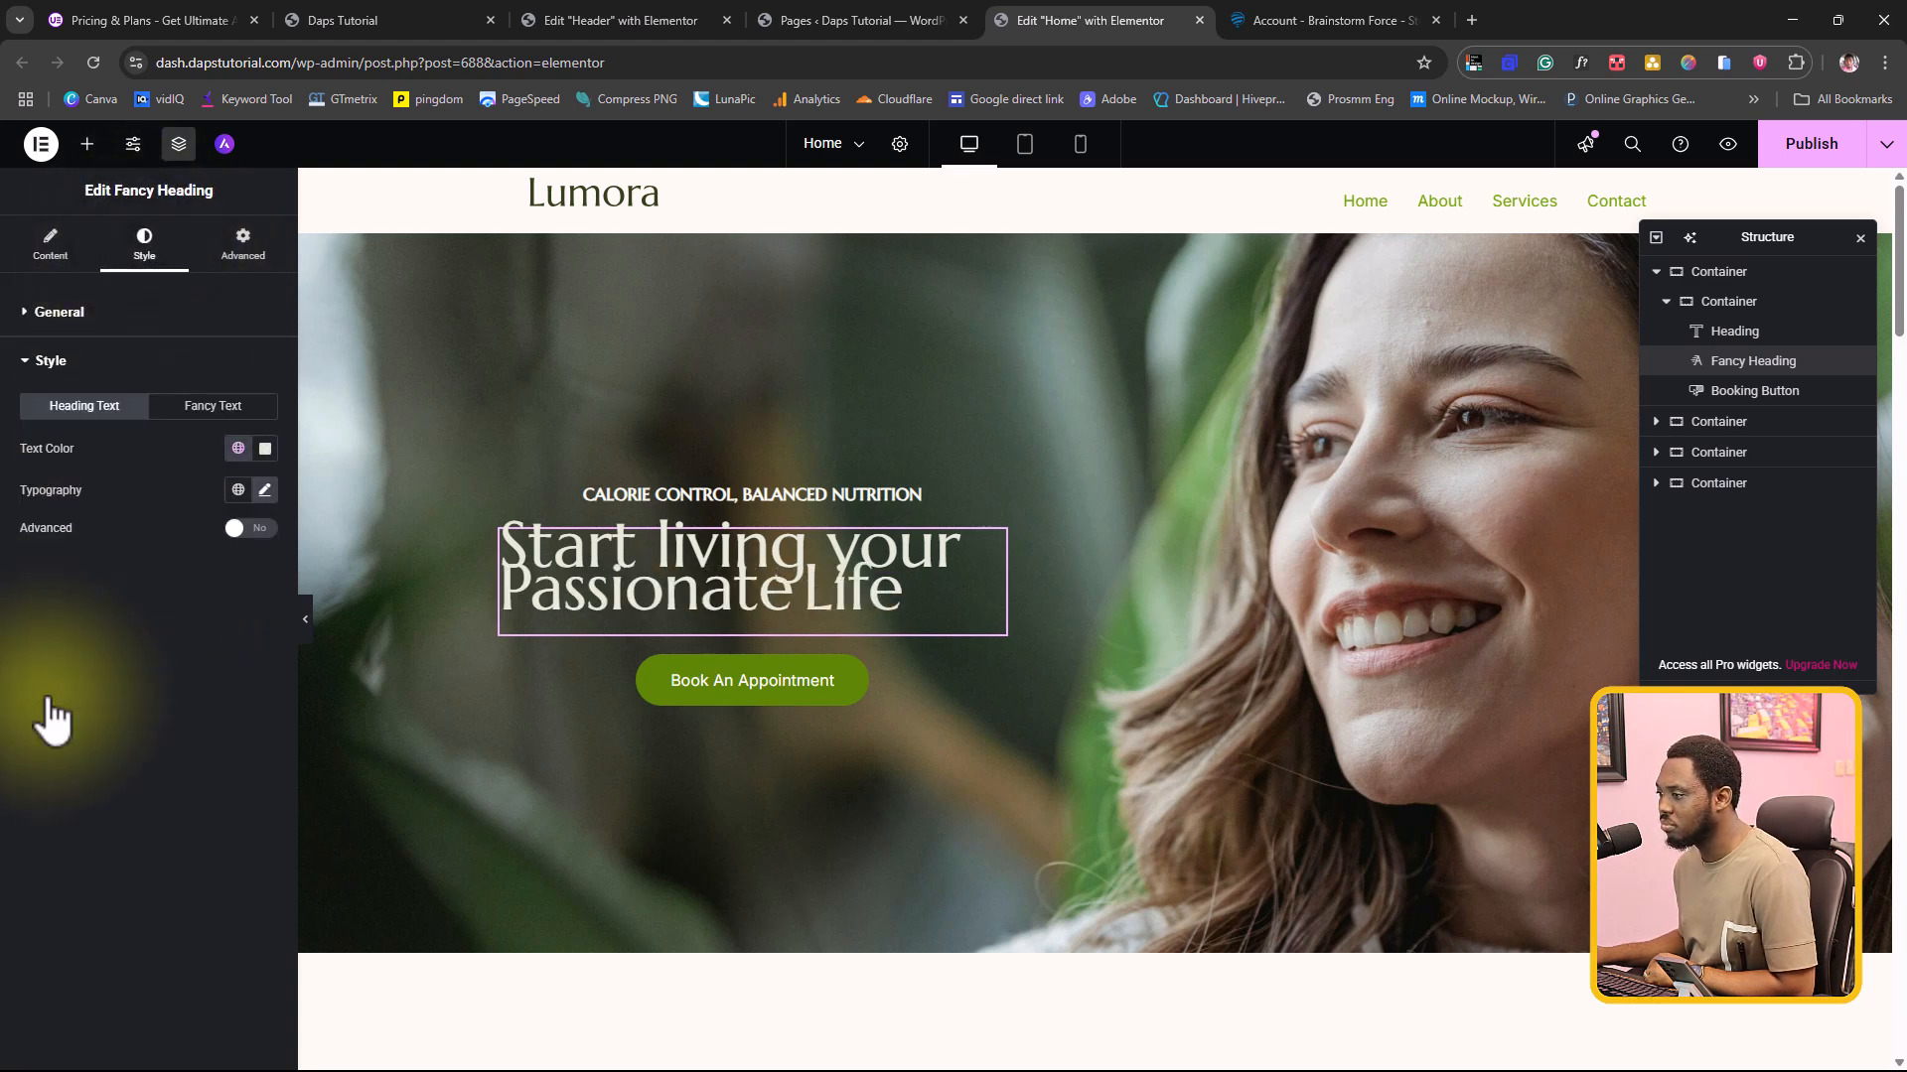
{"action": "left_click", "coordinate": [265, 489]}
{"action": "left_click", "coordinate": [42, 875]}
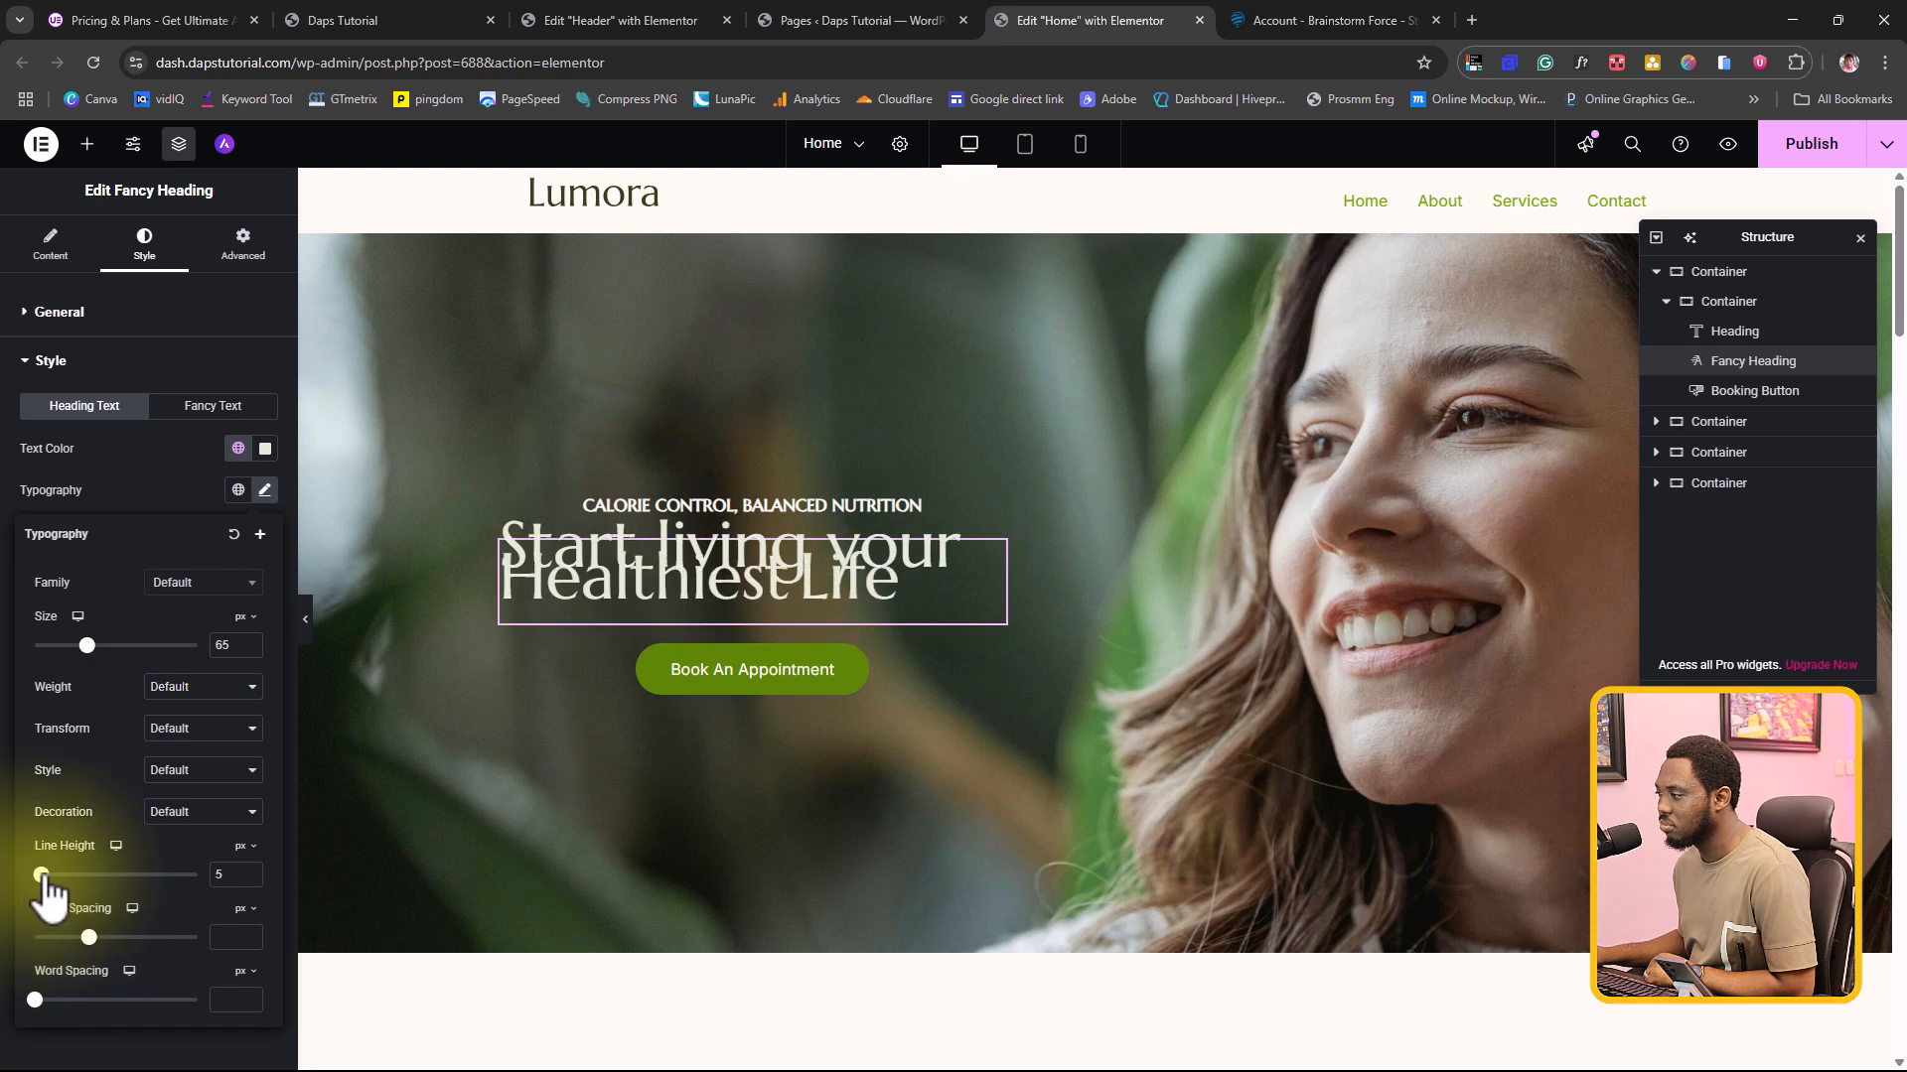
{"action": "left_click_drag", "start_coordinate": [41, 875], "coordinate": [148, 874]}
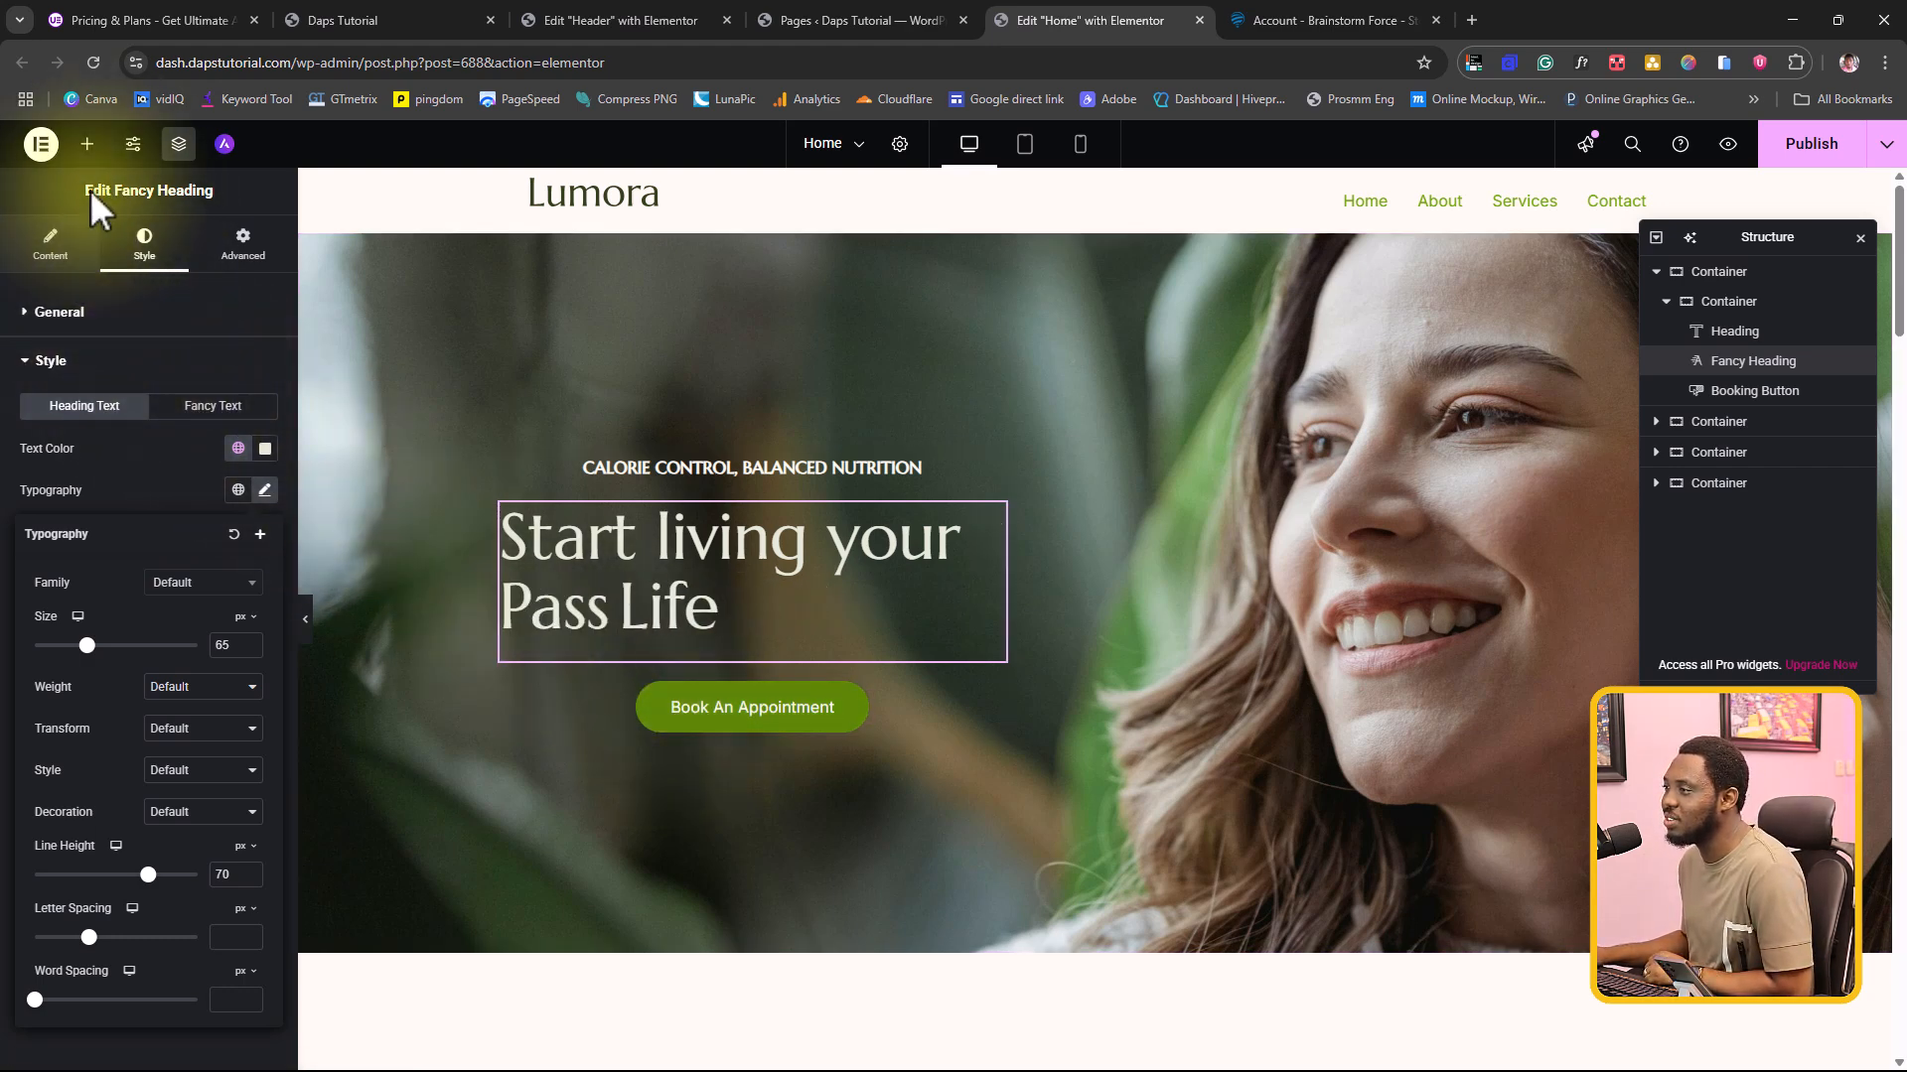
Step: Place the Ultimate Addons Pro Multi Buttons widget between the Fancy Heading and the booking button
{"action": "left_click", "coordinate": [88, 144]}
{"action": "scroll", "coordinate": [248, 566], "scroll_direction": "down", "scroll_amount": 10}
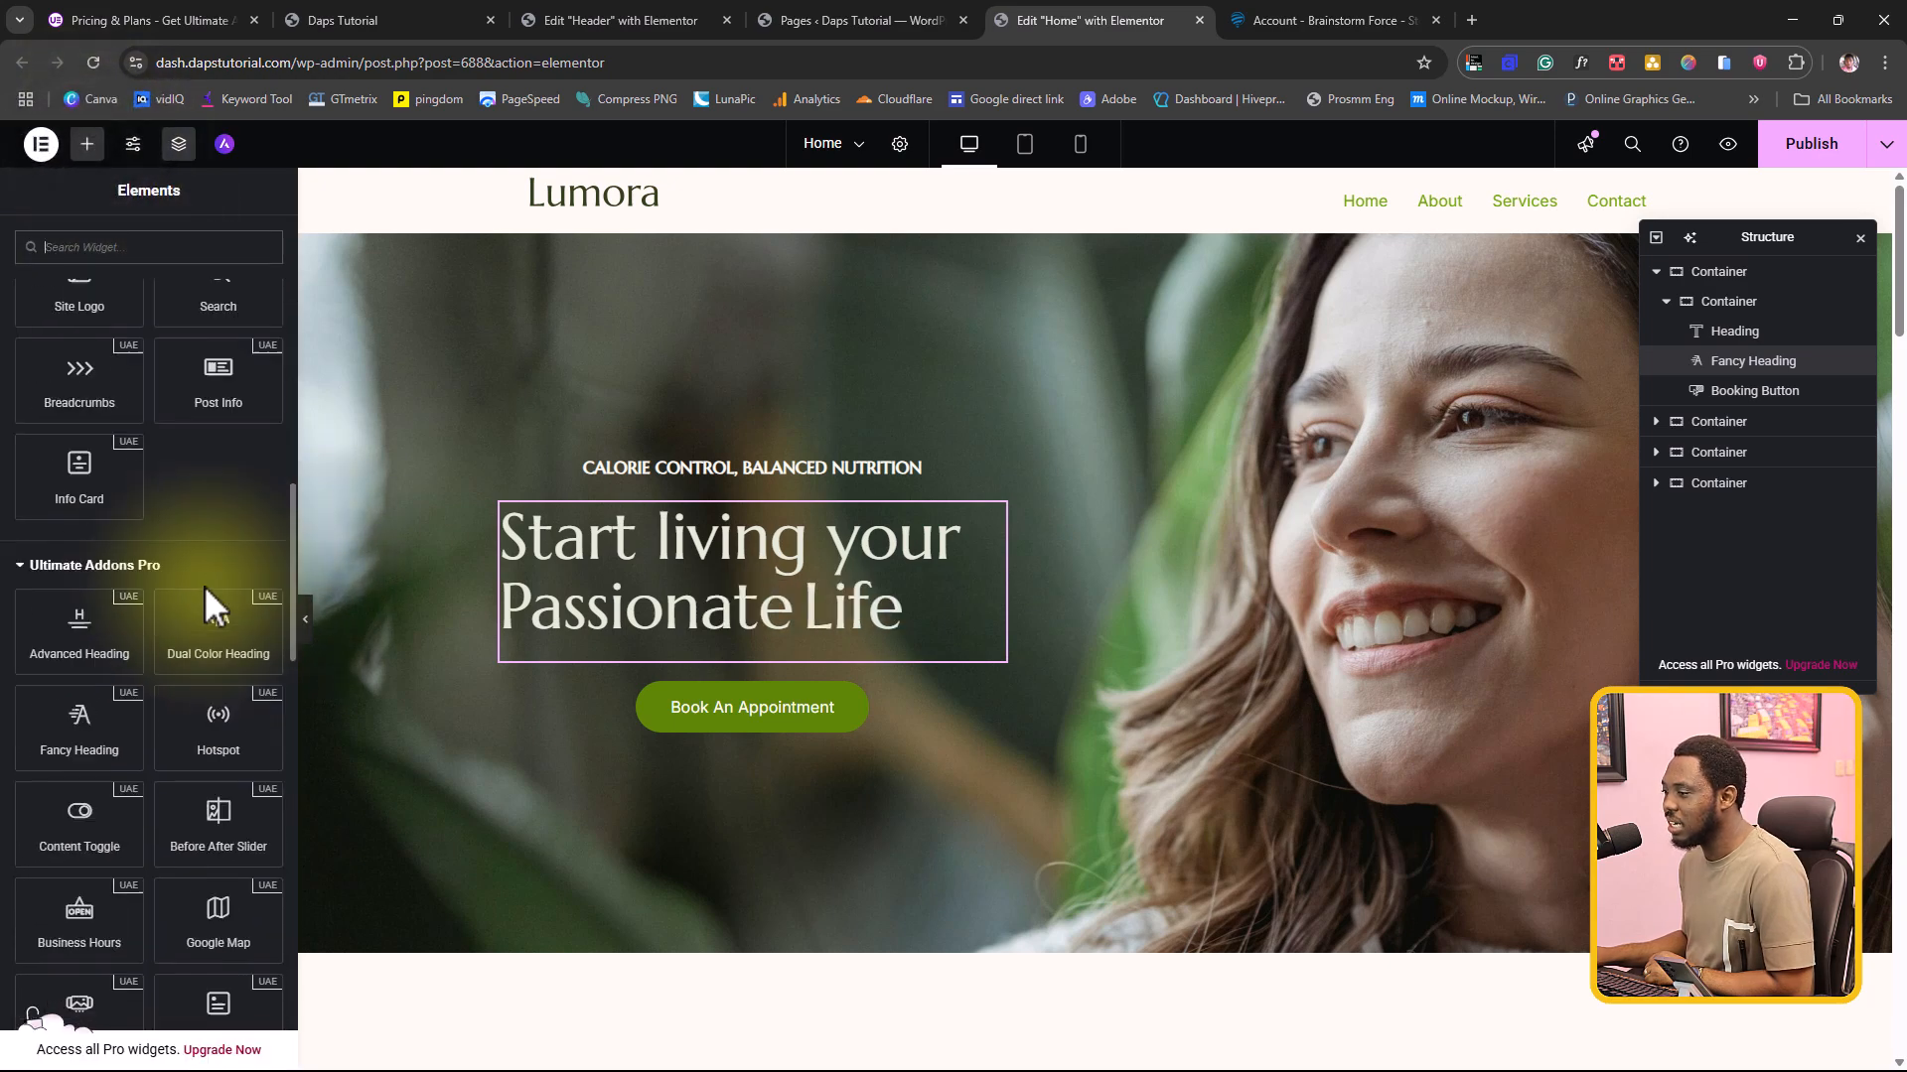
{"action": "scroll", "coordinate": [204, 586], "scroll_direction": "down", "scroll_amount": 2}
{"action": "scroll", "coordinate": [205, 586], "scroll_direction": "down", "scroll_amount": 2}
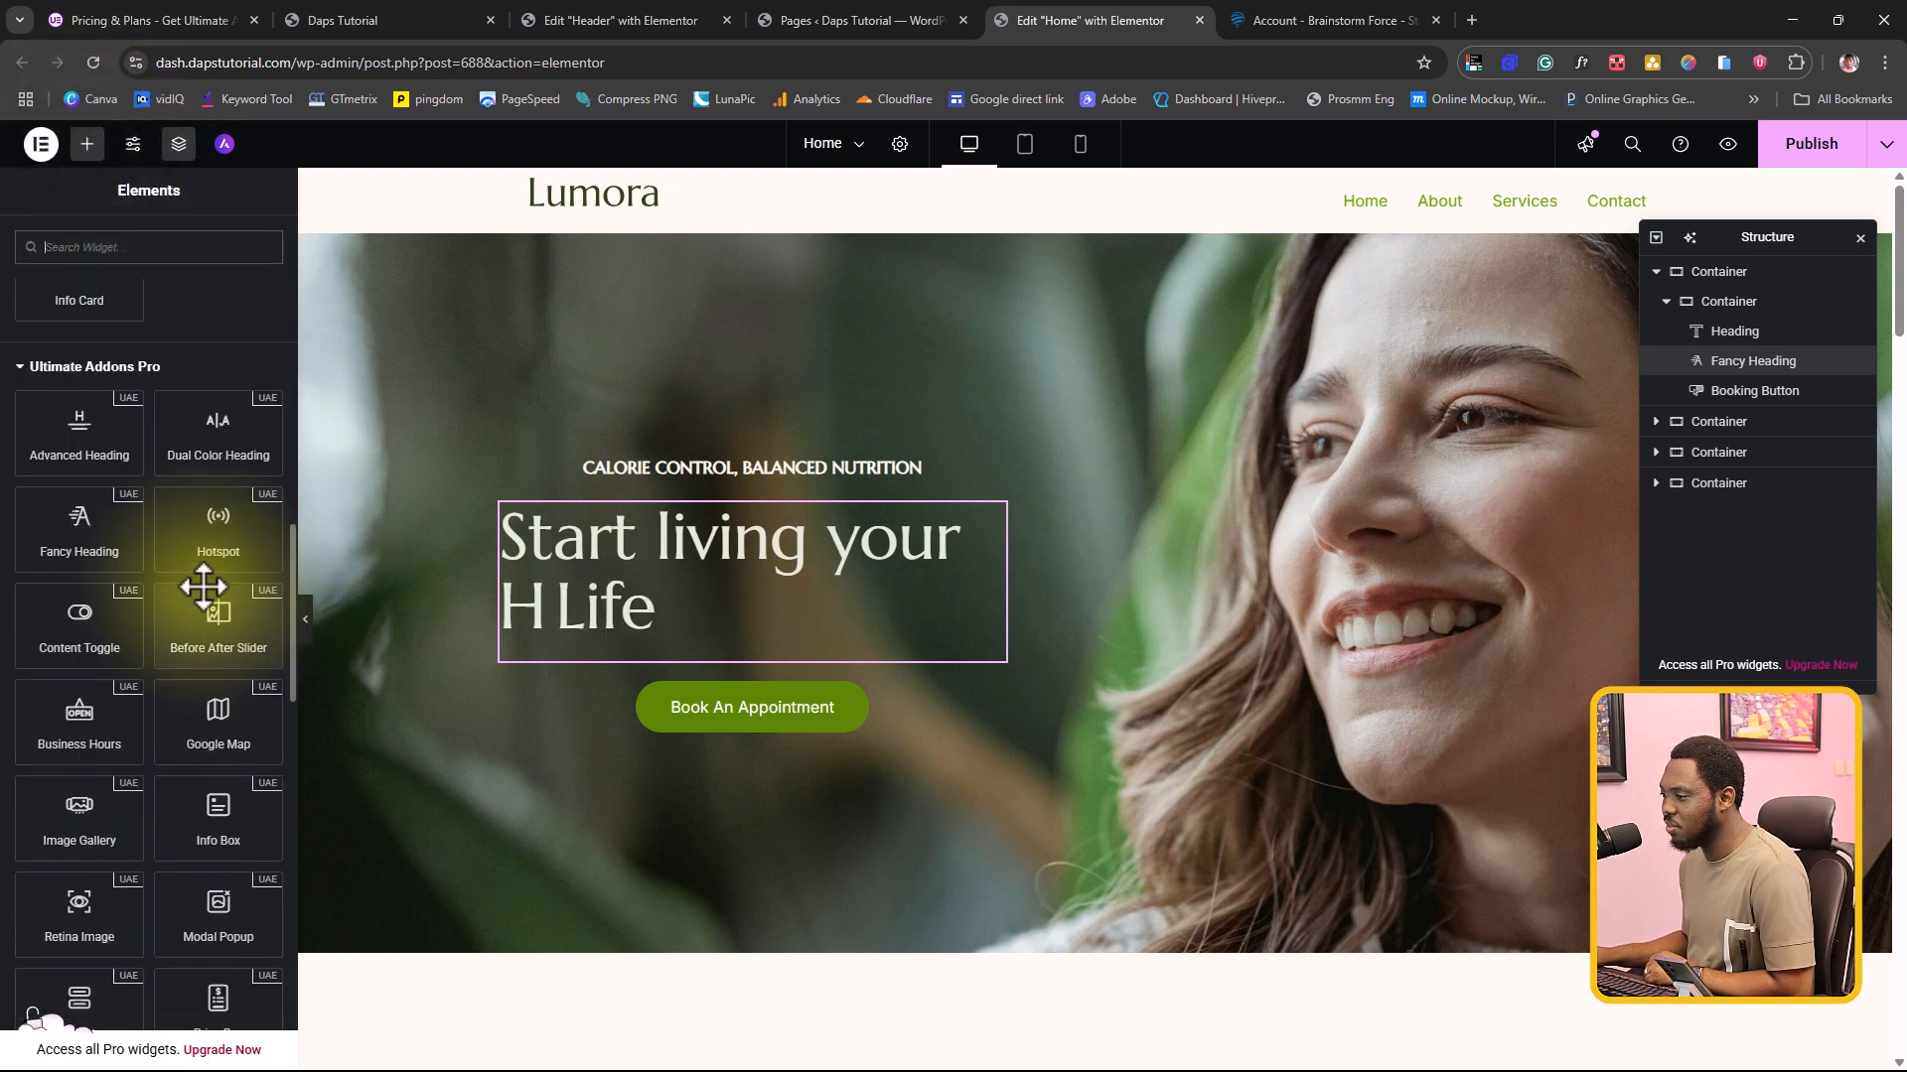
{"action": "scroll", "coordinate": [204, 587], "scroll_direction": "down", "scroll_amount": 1}
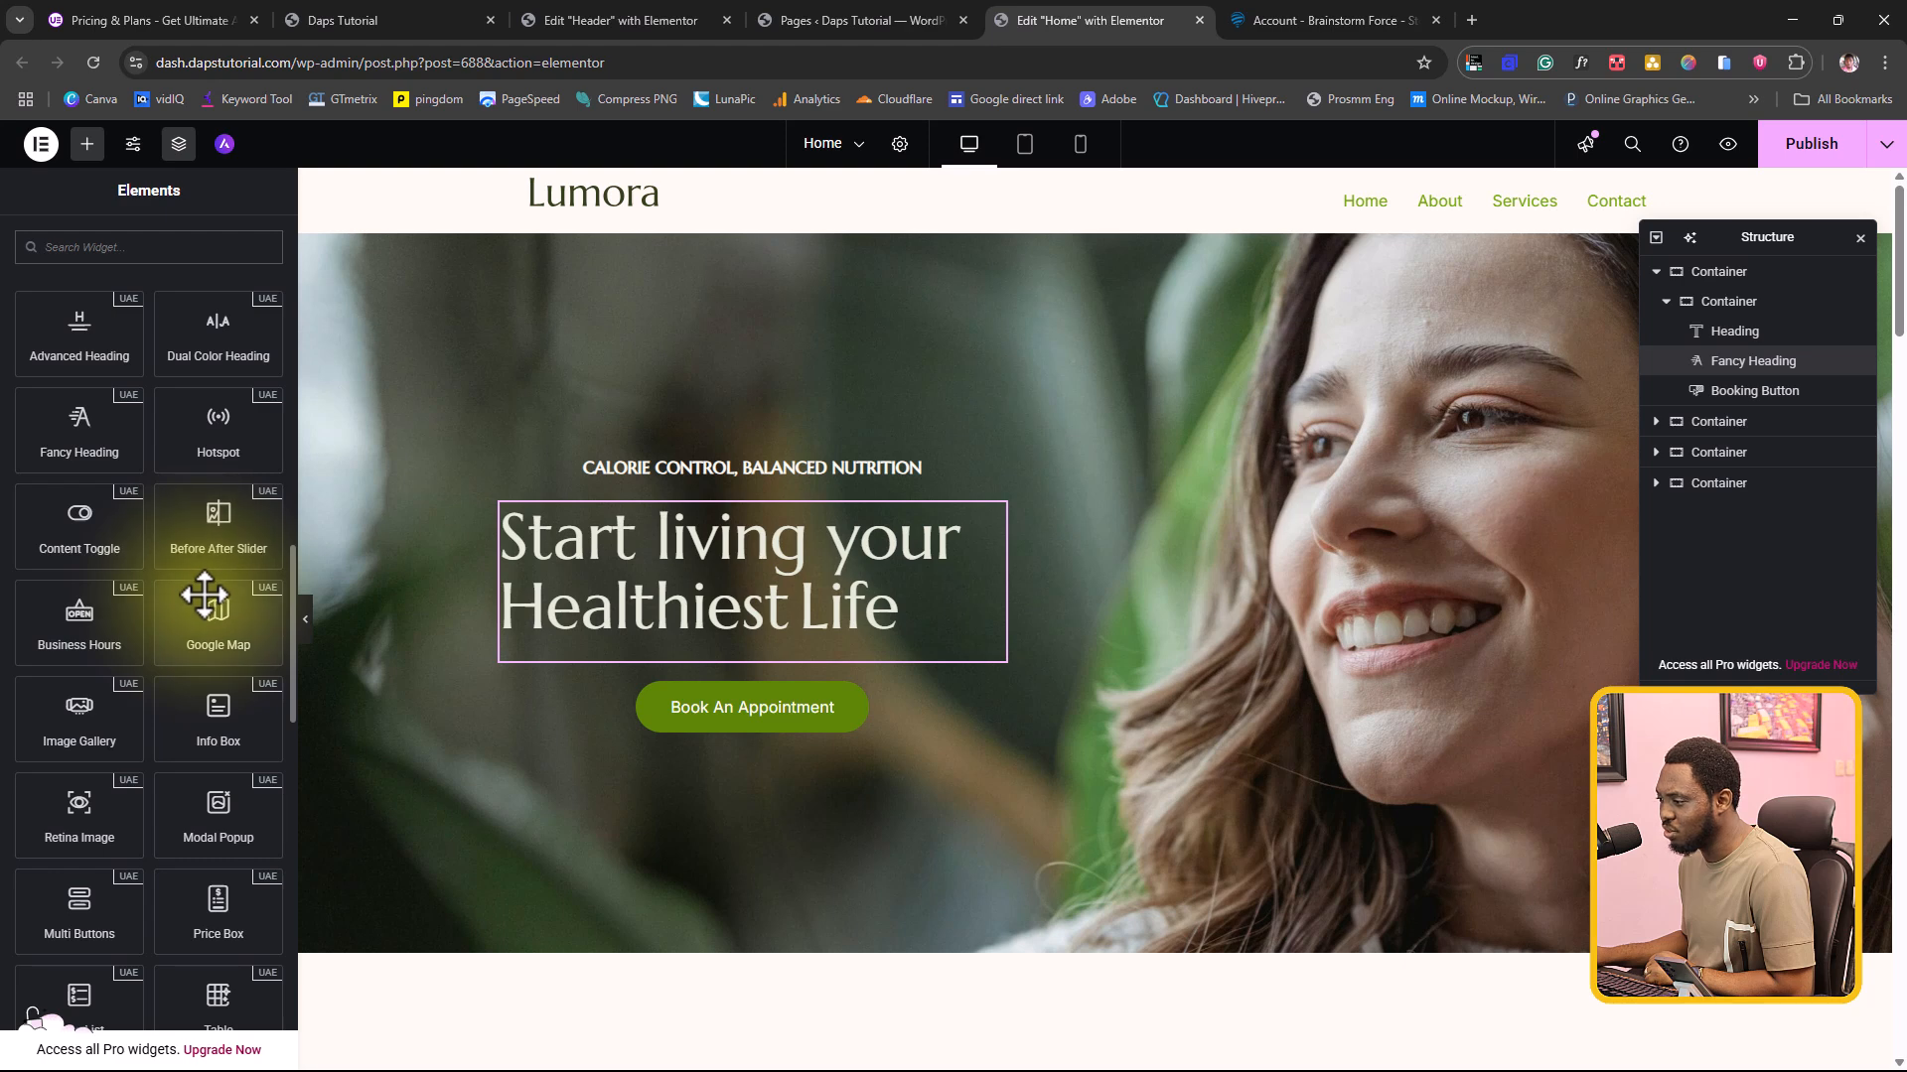
{"action": "scroll", "coordinate": [205, 594], "scroll_direction": "down", "scroll_amount": 2}
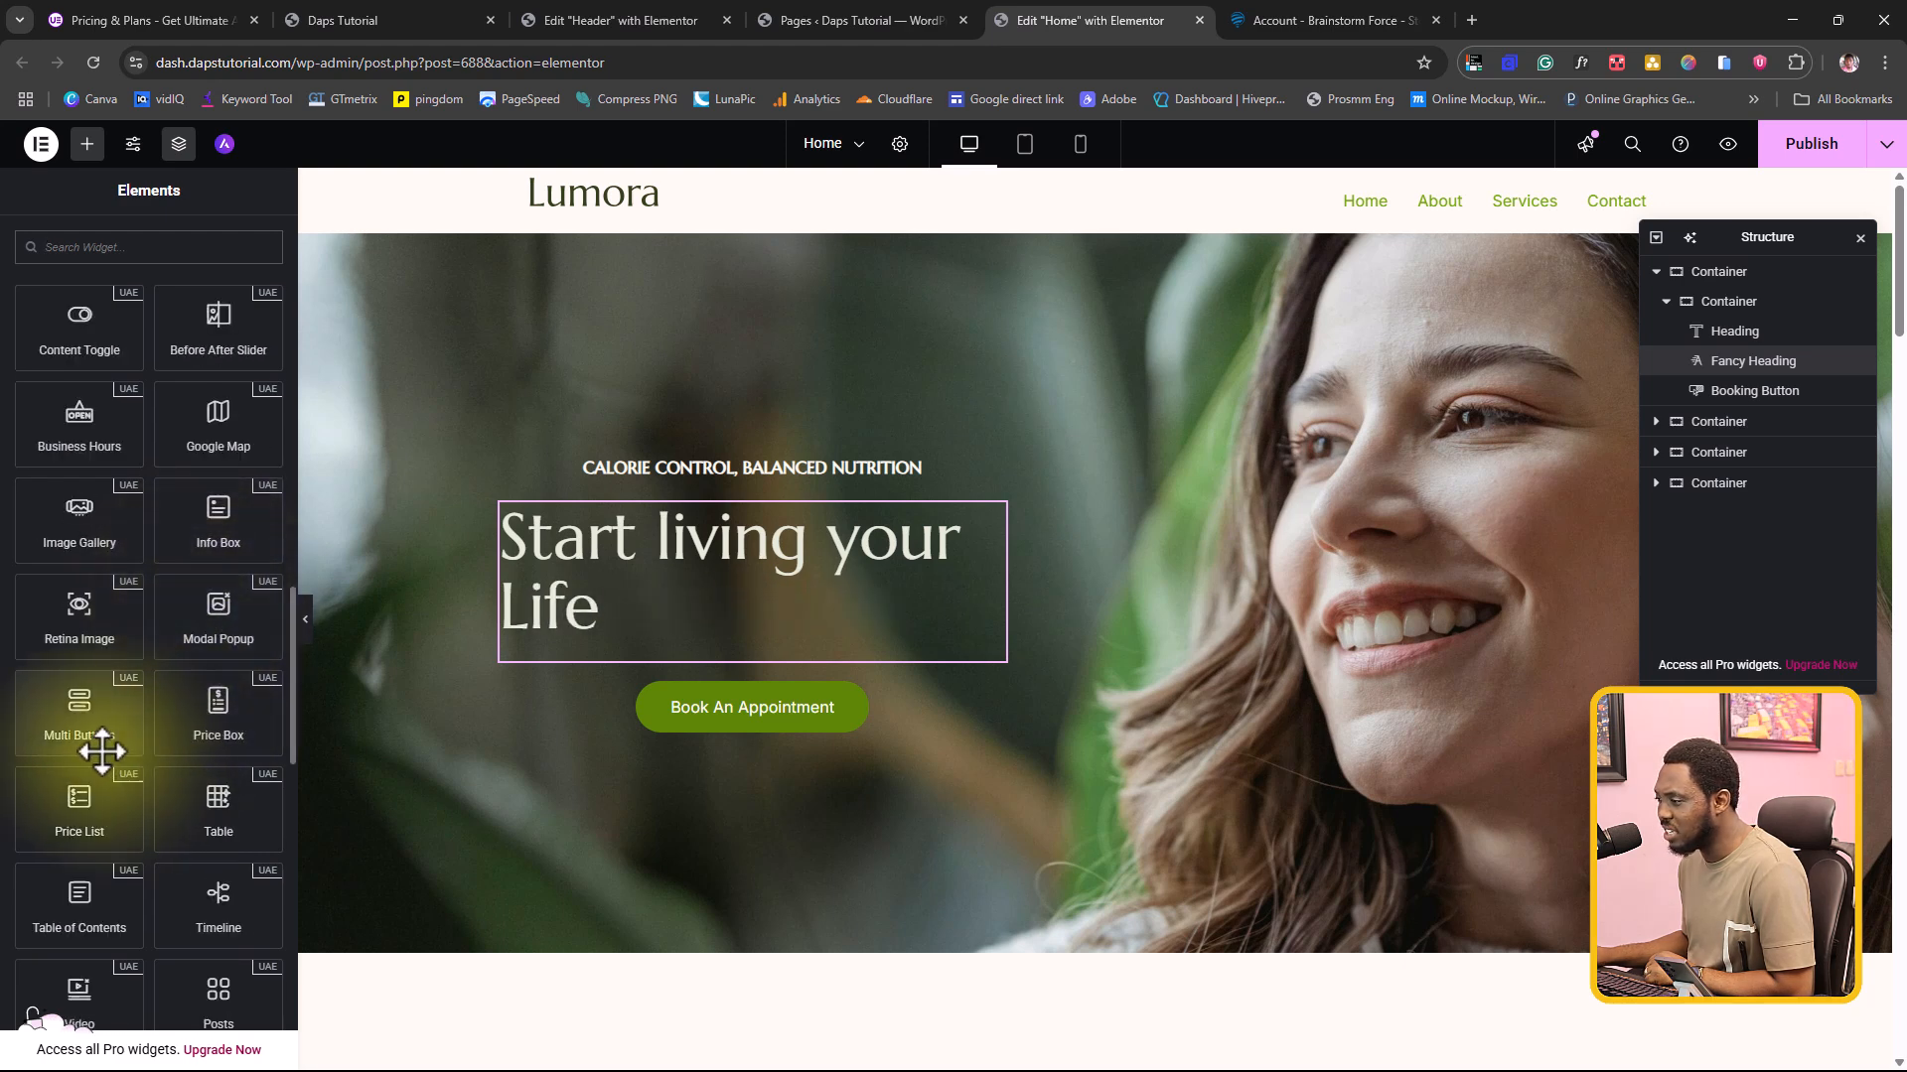
{"action": "left_click_drag", "start_coordinate": [98, 740], "coordinate": [771, 694]}
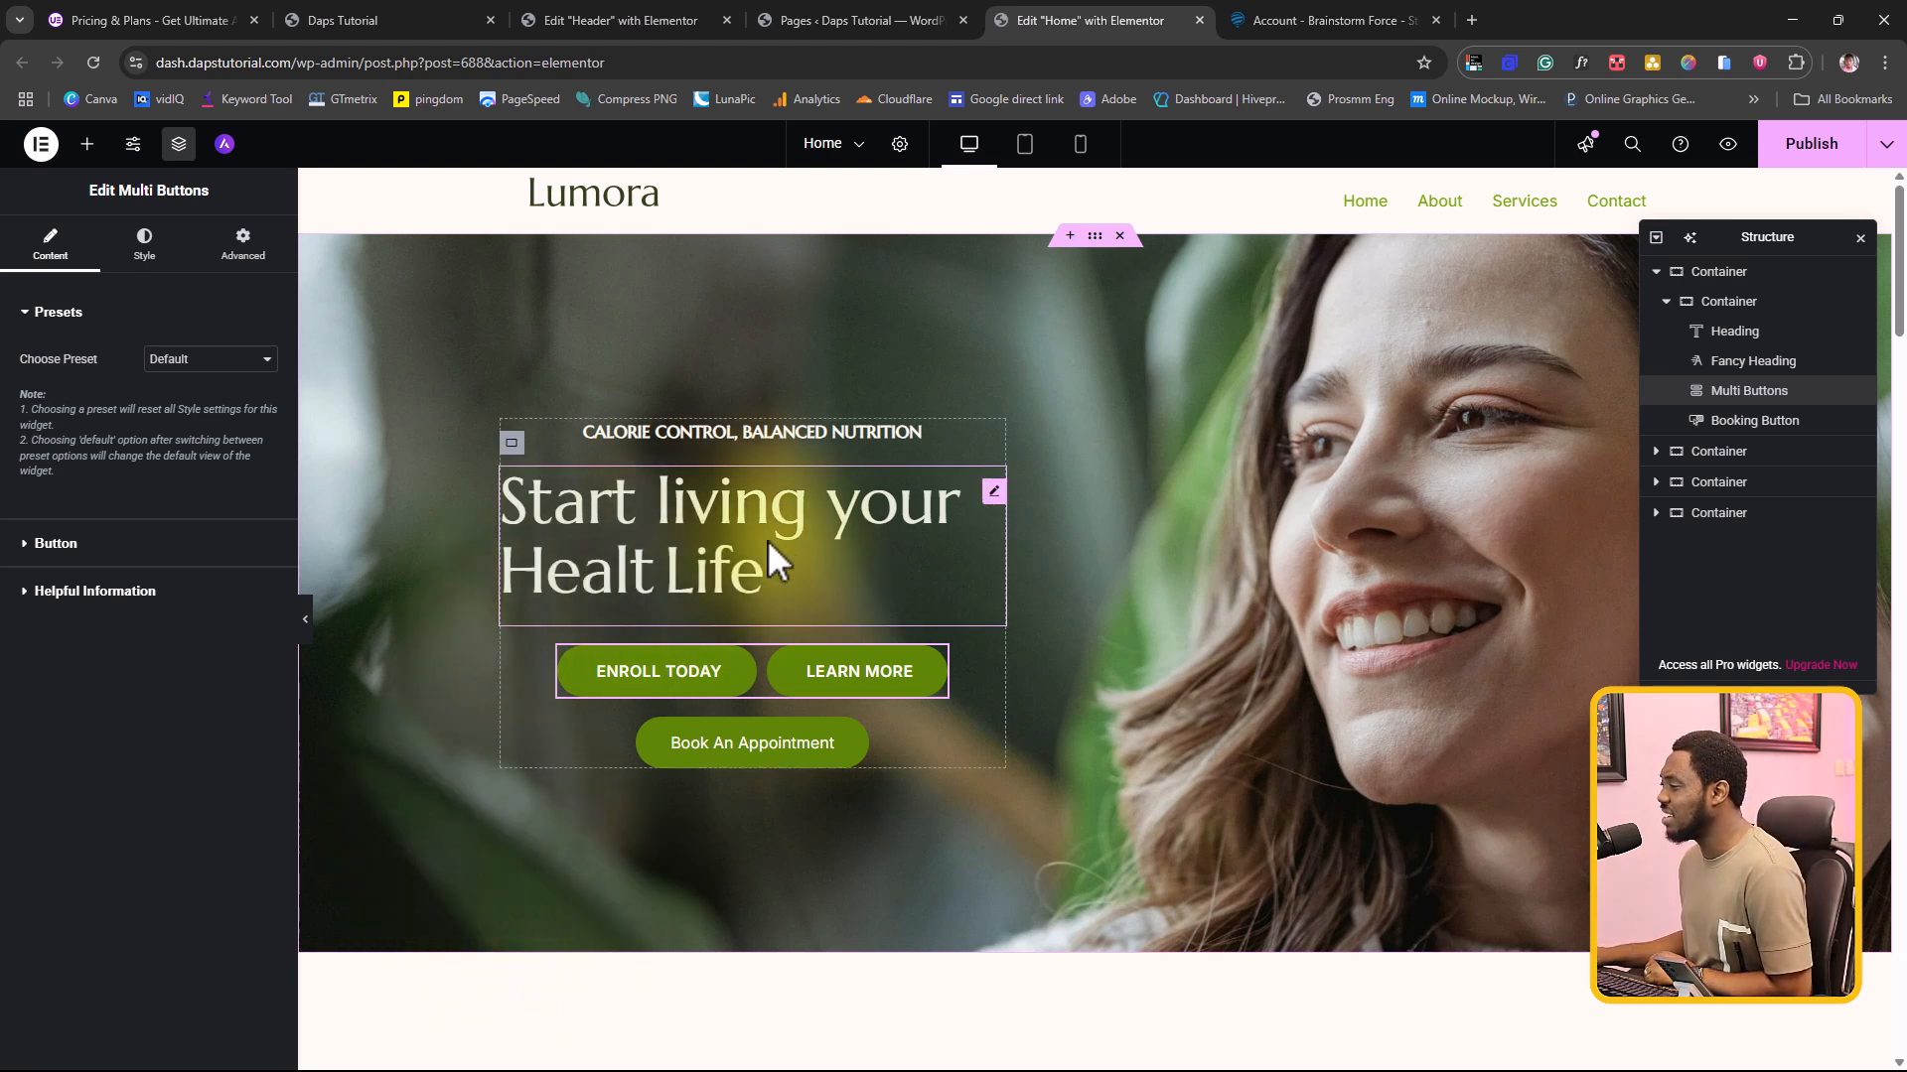
Step: Try Preset 1 and Preset 2 on the Fancy Heading and settle on Preset 3
{"action": "left_click", "coordinate": [796, 540]}
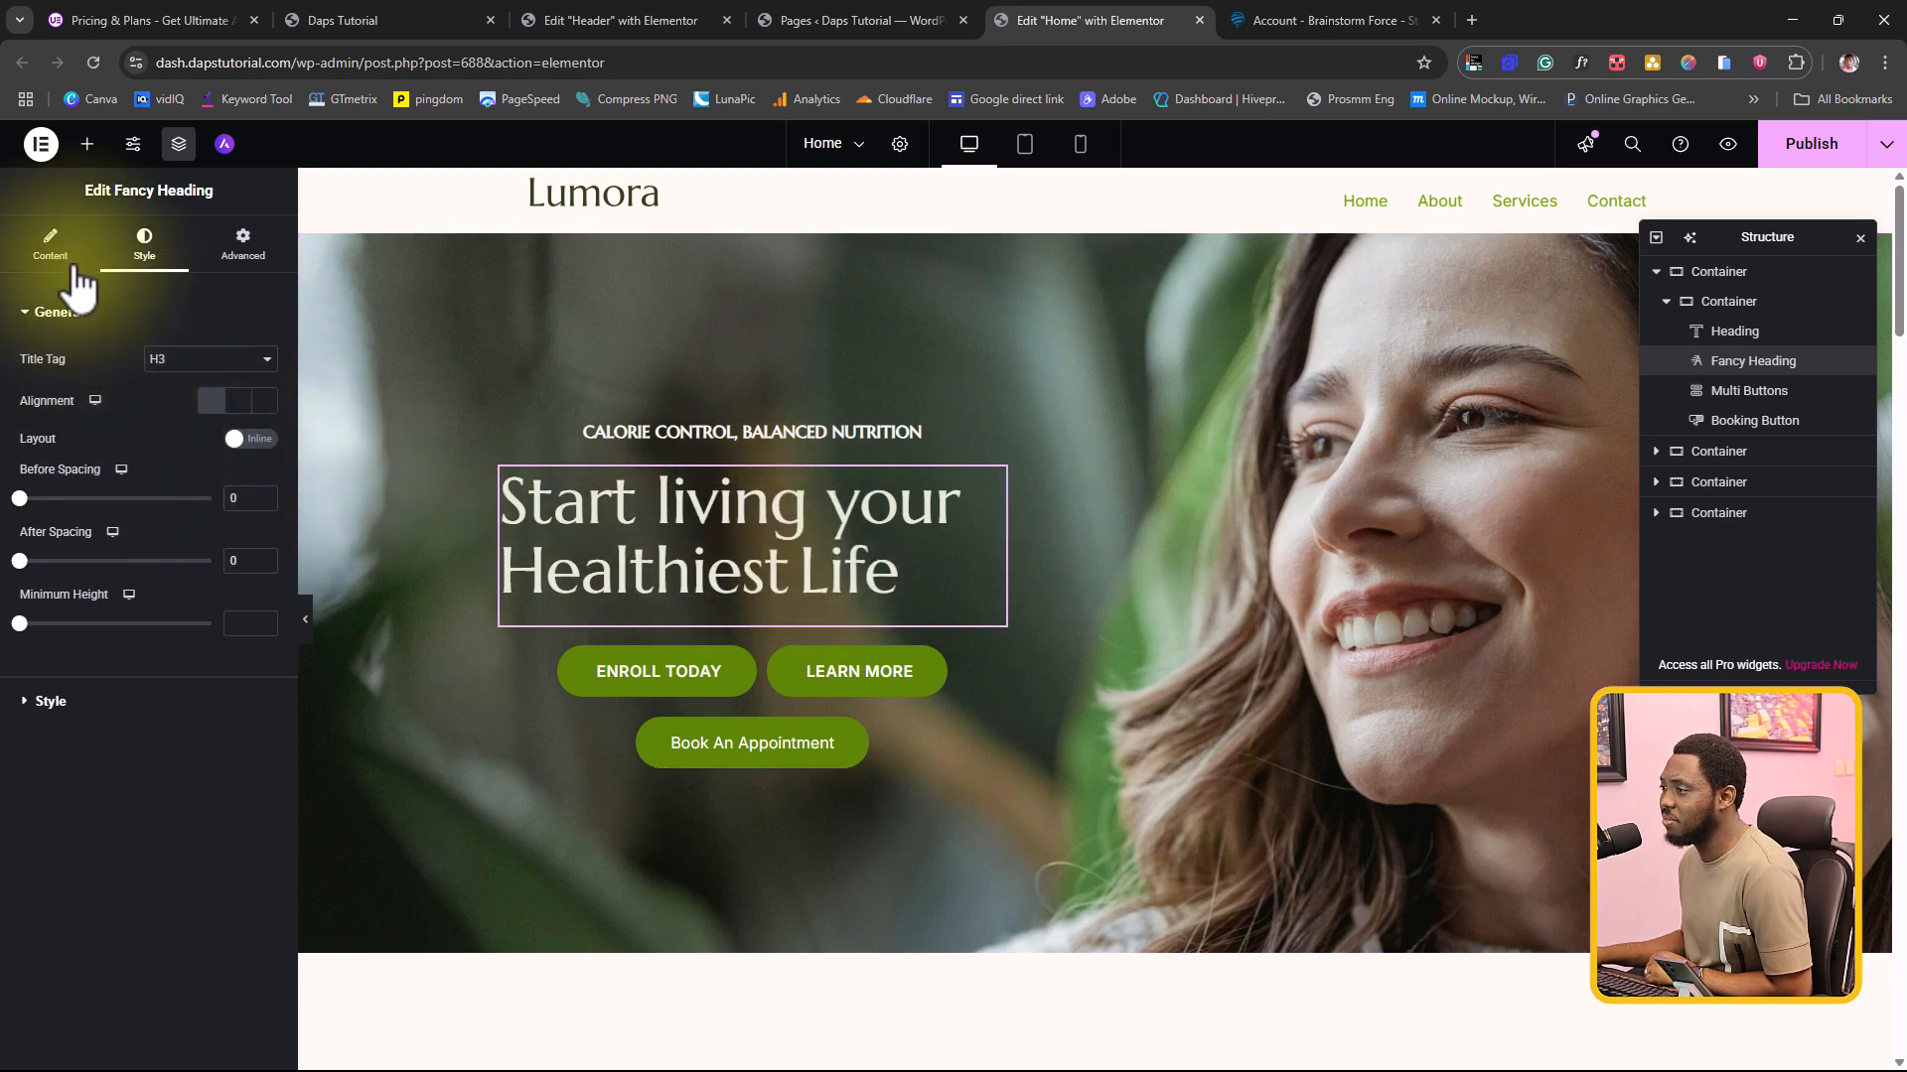
{"action": "left_click", "coordinate": [50, 246]}
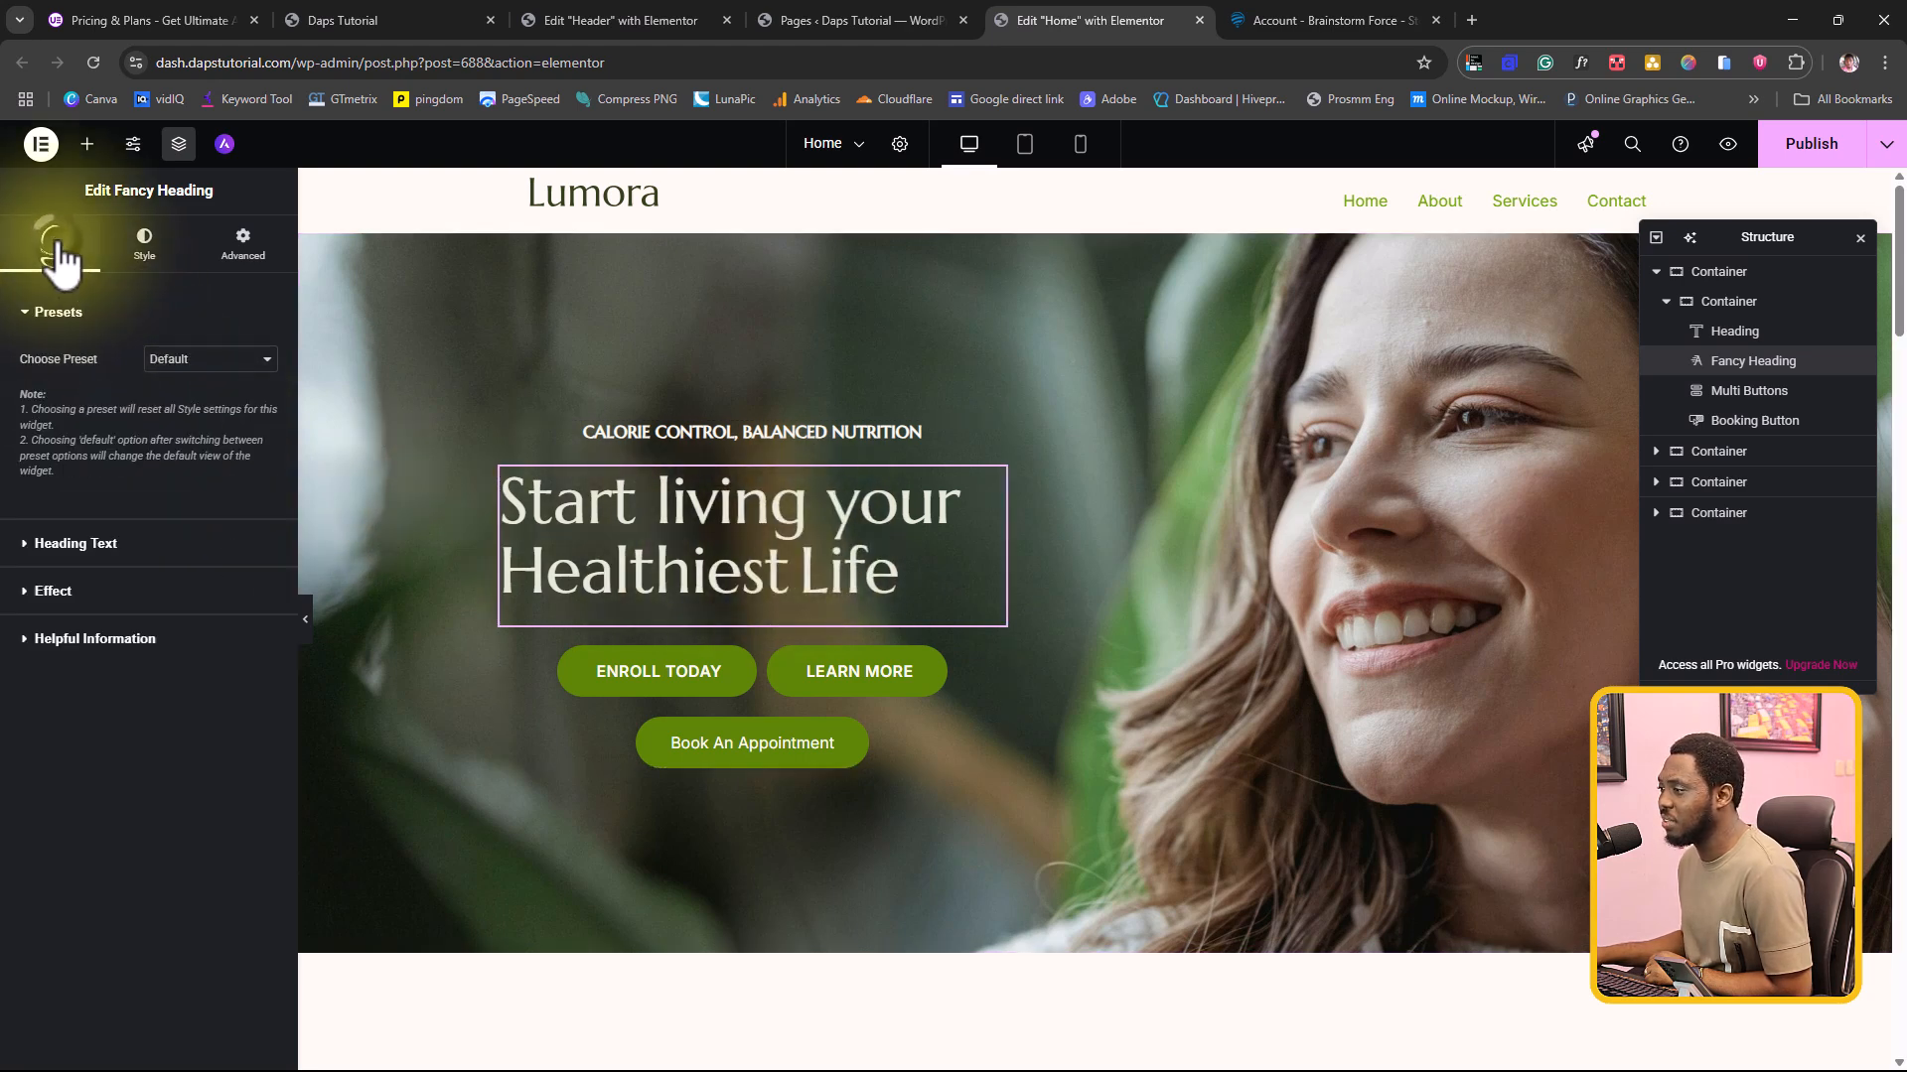
{"action": "left_click", "coordinate": [204, 361]}
{"action": "left_click", "coordinate": [194, 408]}
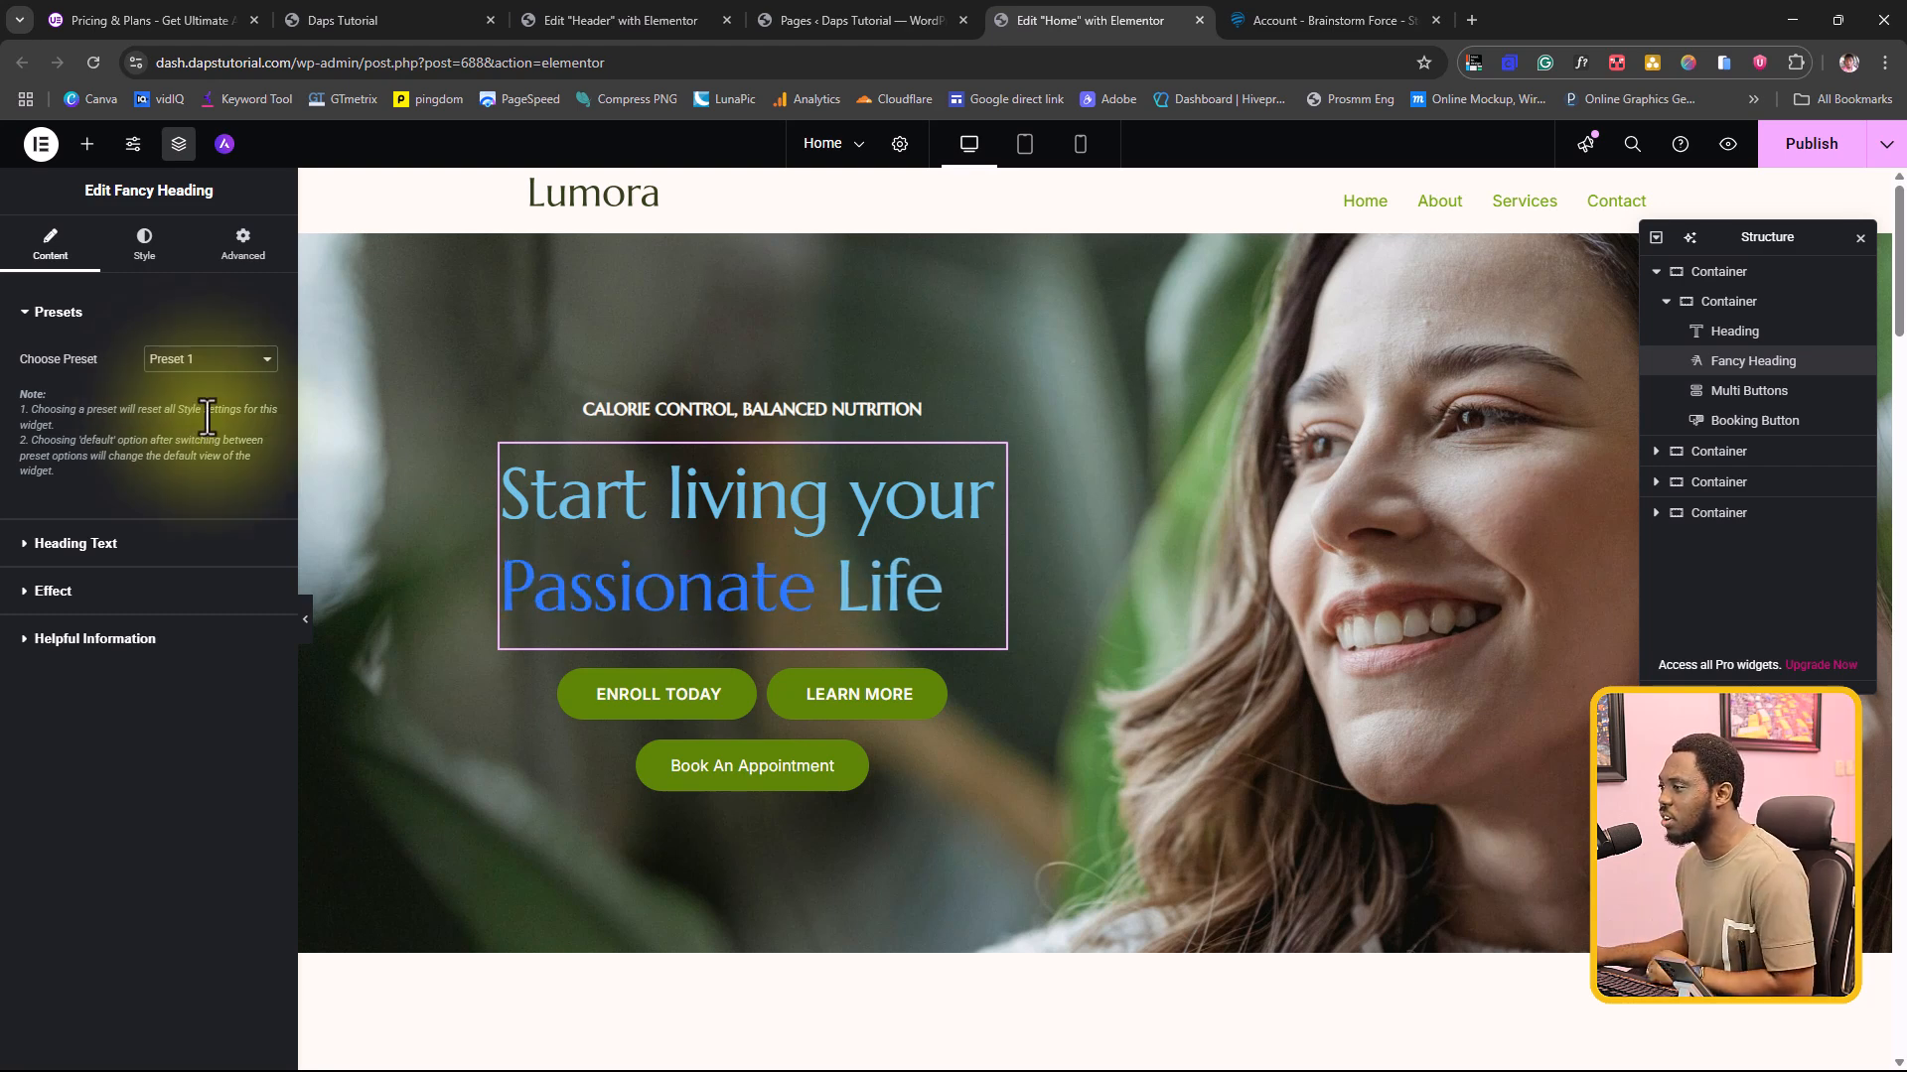
{"action": "left_click", "coordinate": [195, 359]}
{"action": "left_click", "coordinate": [186, 434]}
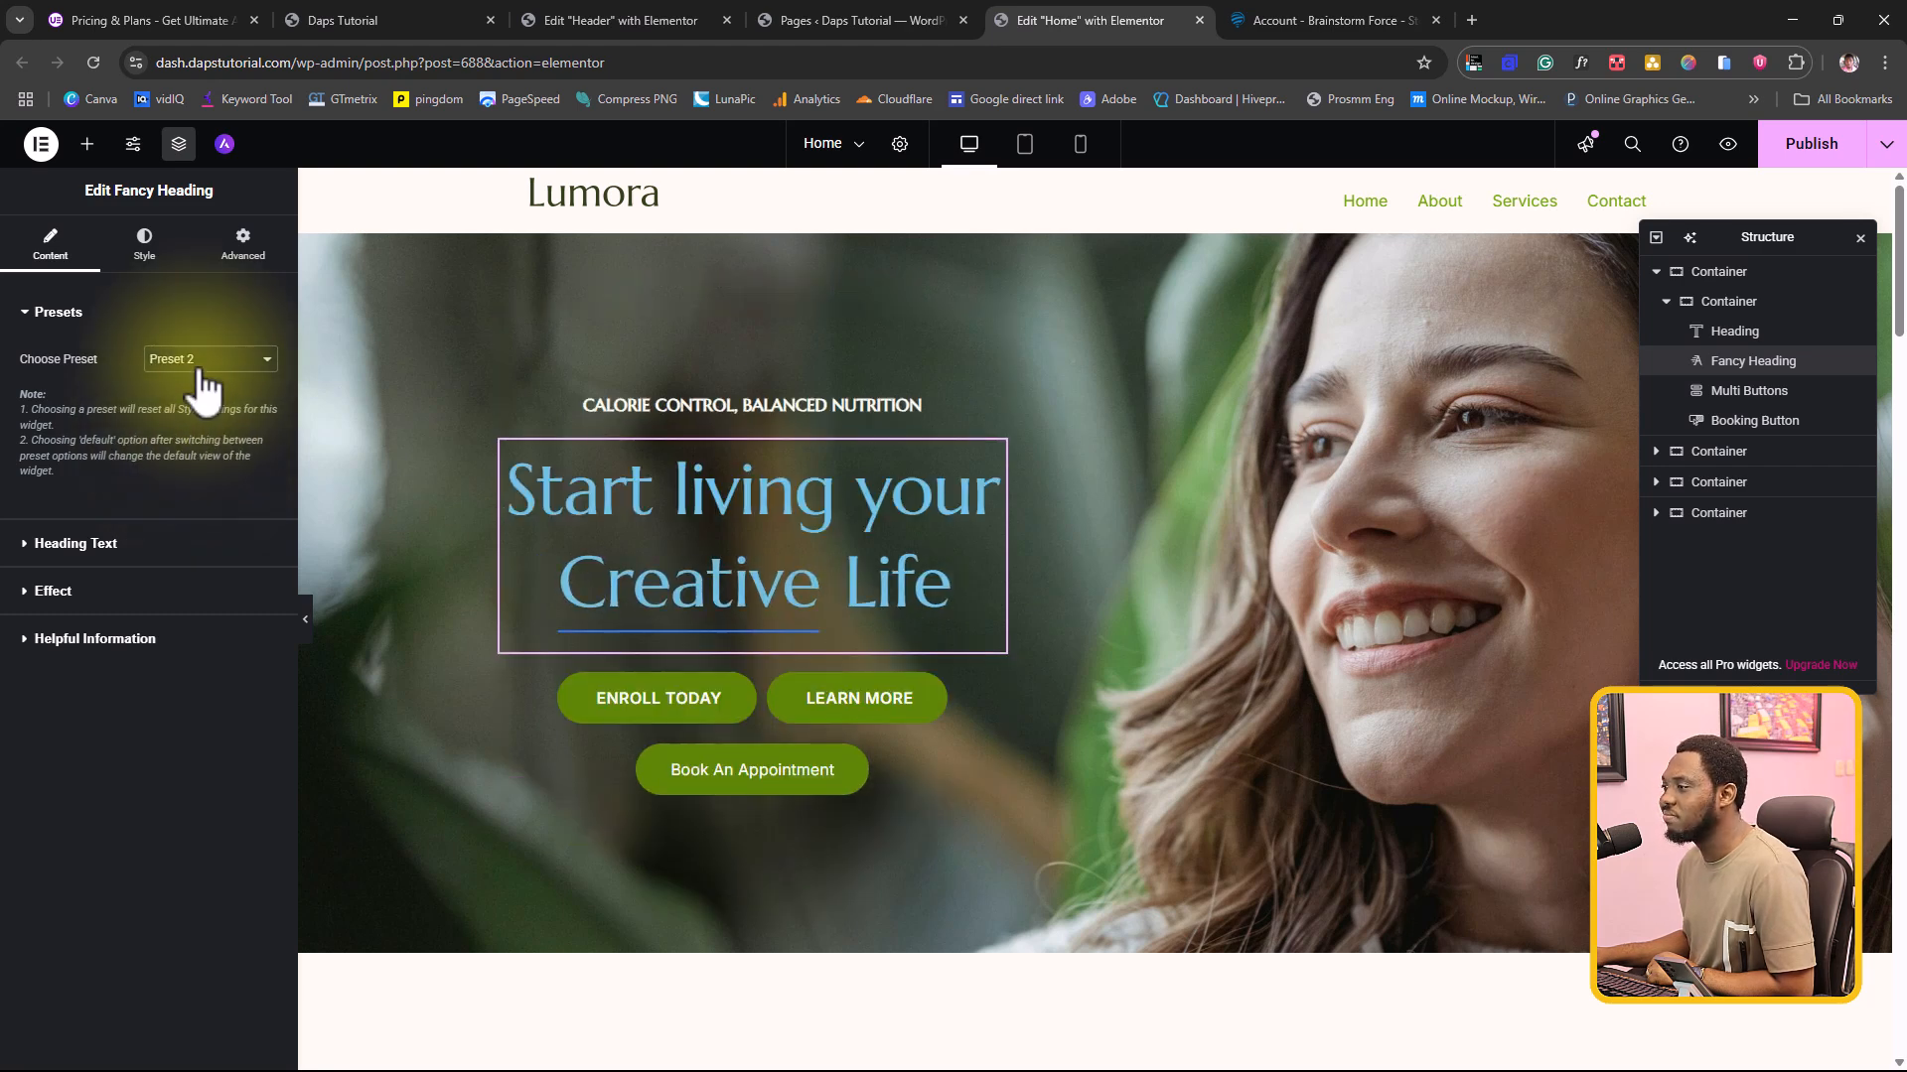
{"action": "left_click", "coordinate": [191, 359]}
{"action": "left_click", "coordinate": [214, 456]}
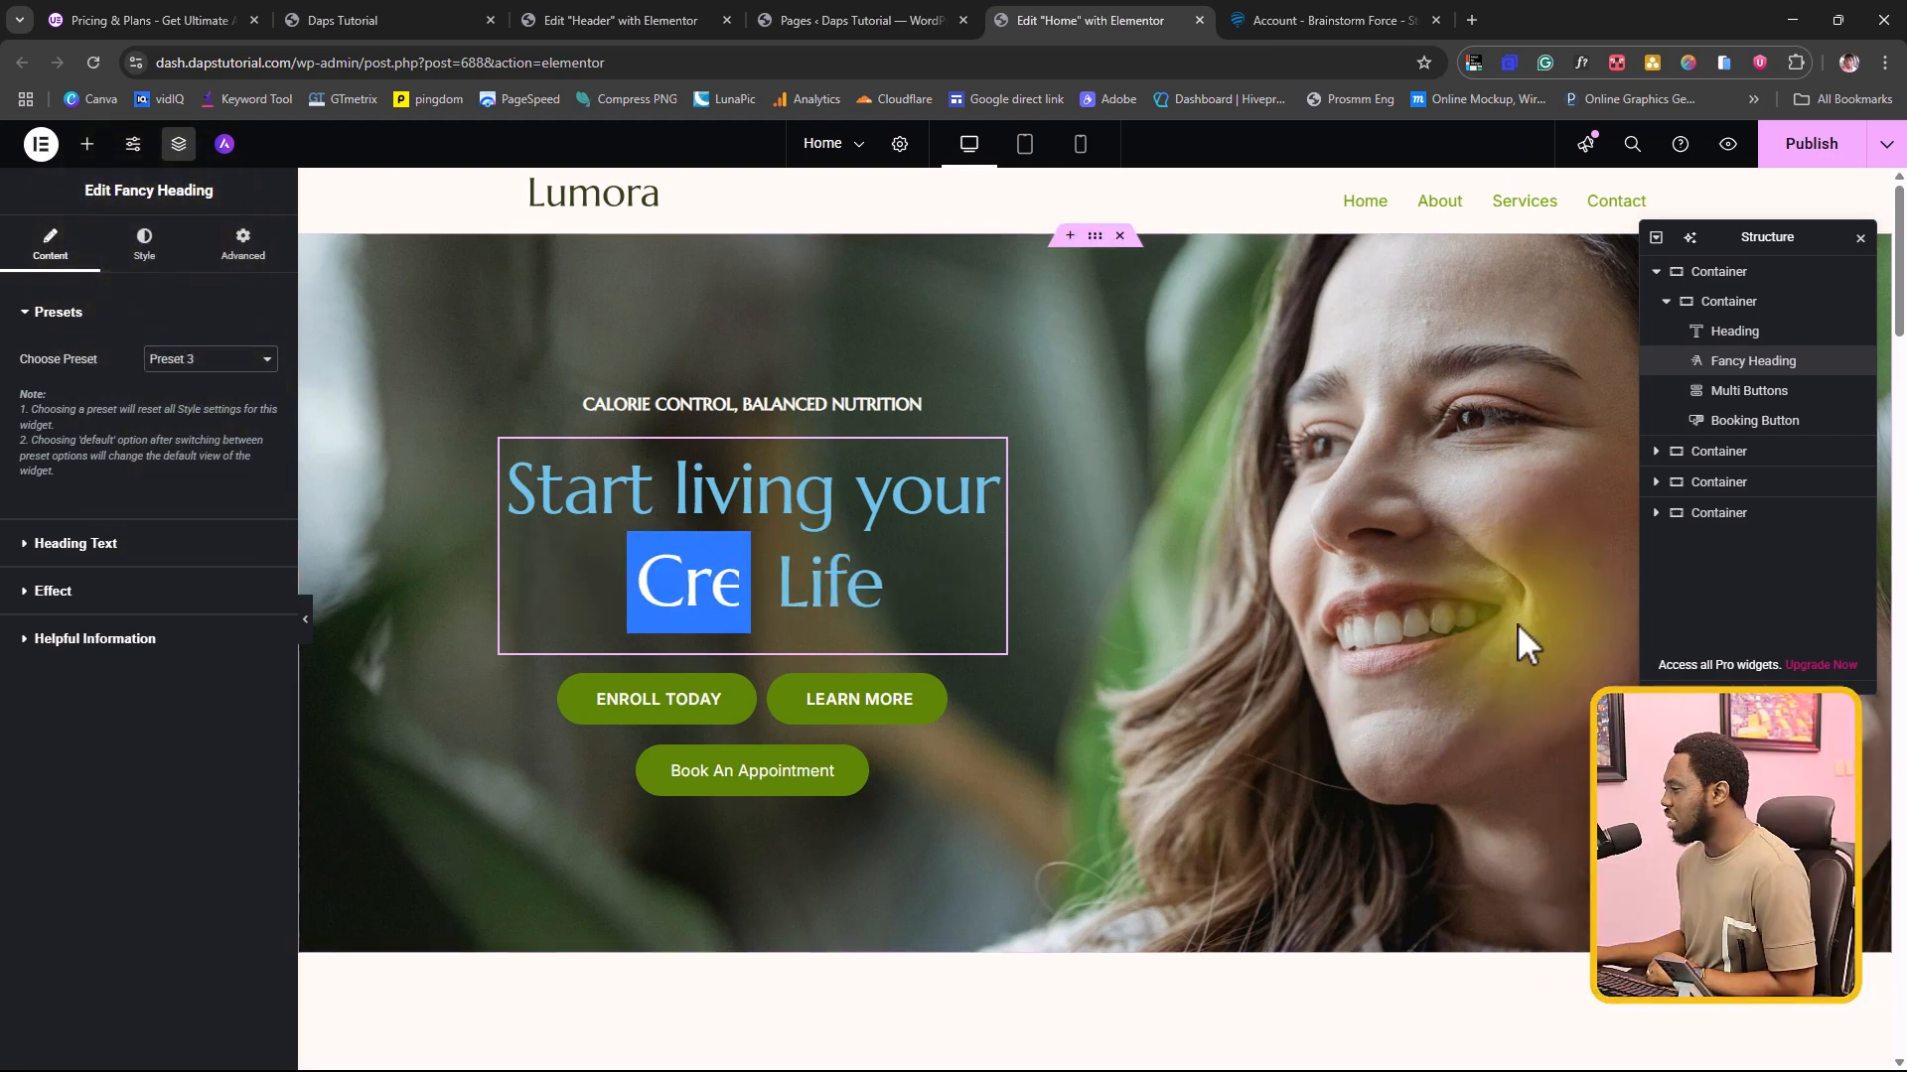
Step: Try Preset 1 on the Multi Buttons widget and switch it to Preset 2
{"action": "left_click", "coordinate": [759, 707]}
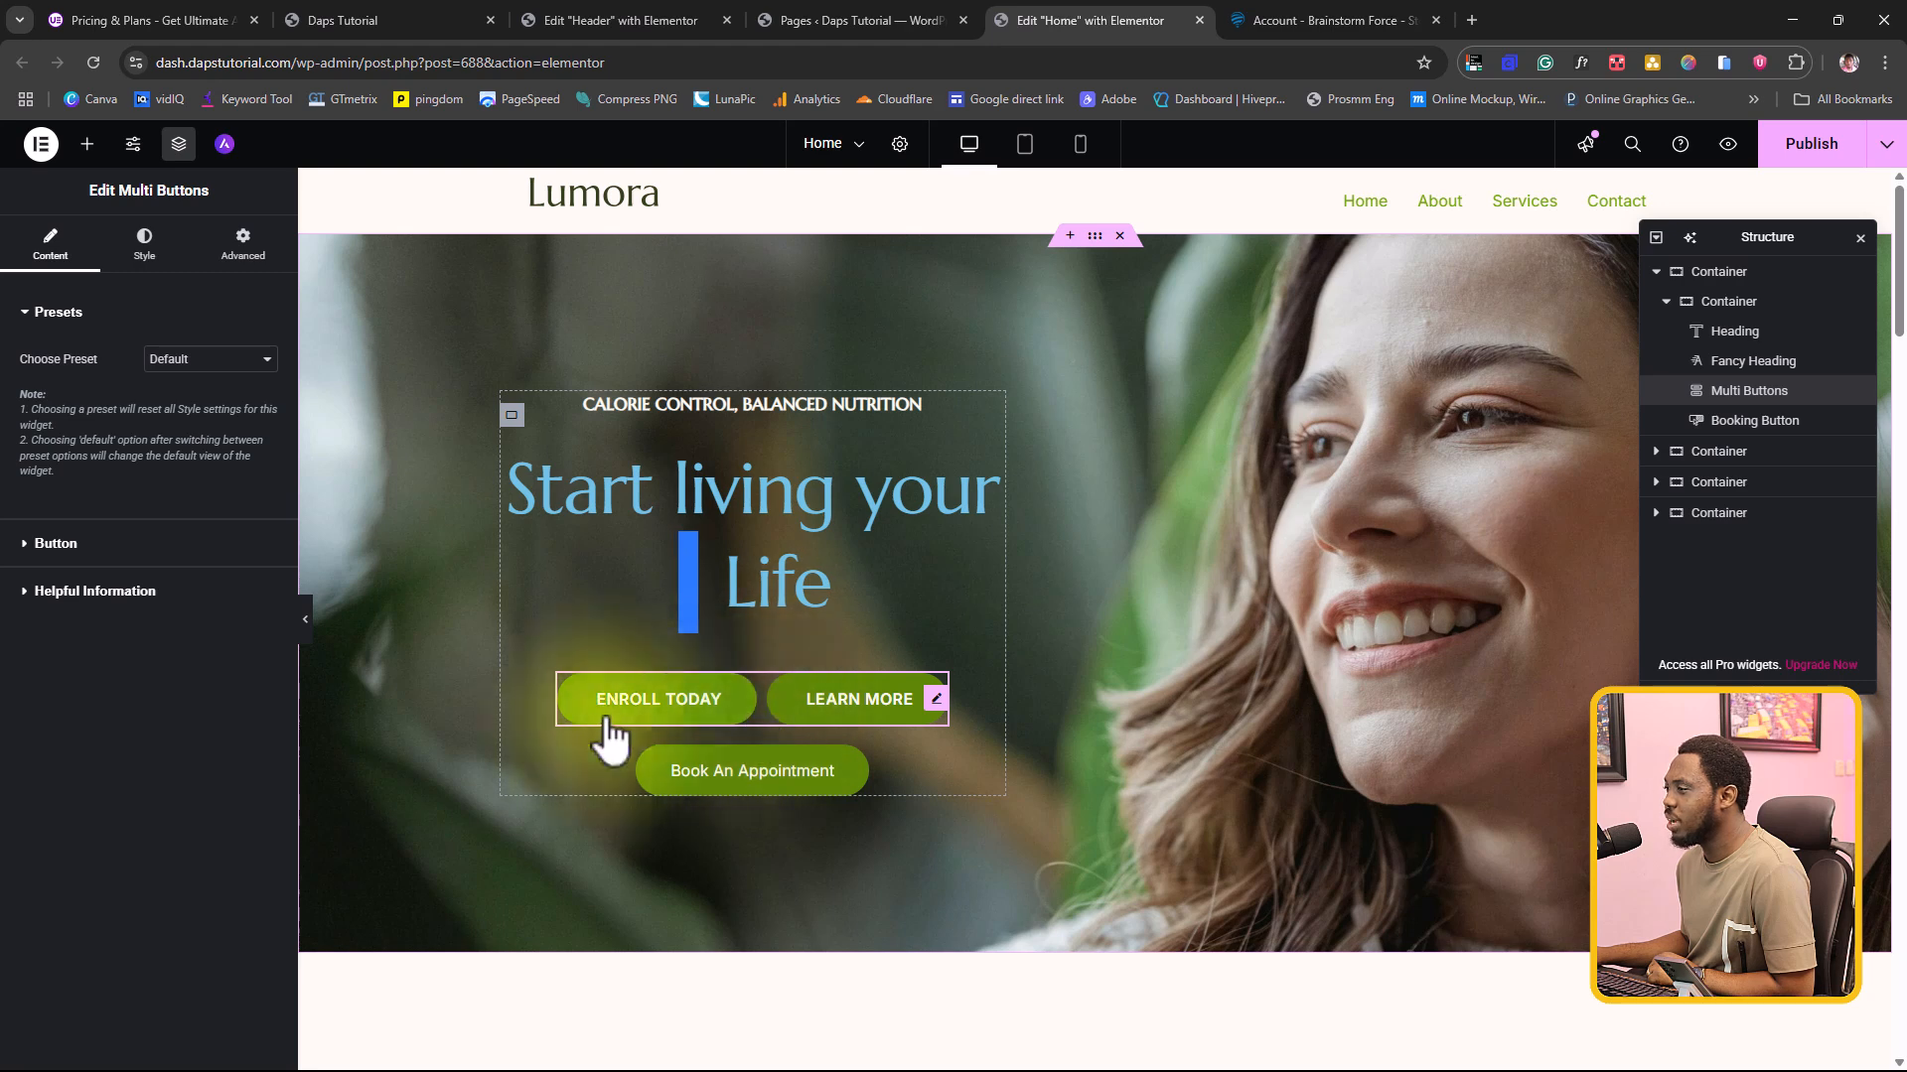
{"action": "left_click", "coordinate": [204, 358]}
{"action": "left_click", "coordinate": [197, 402]}
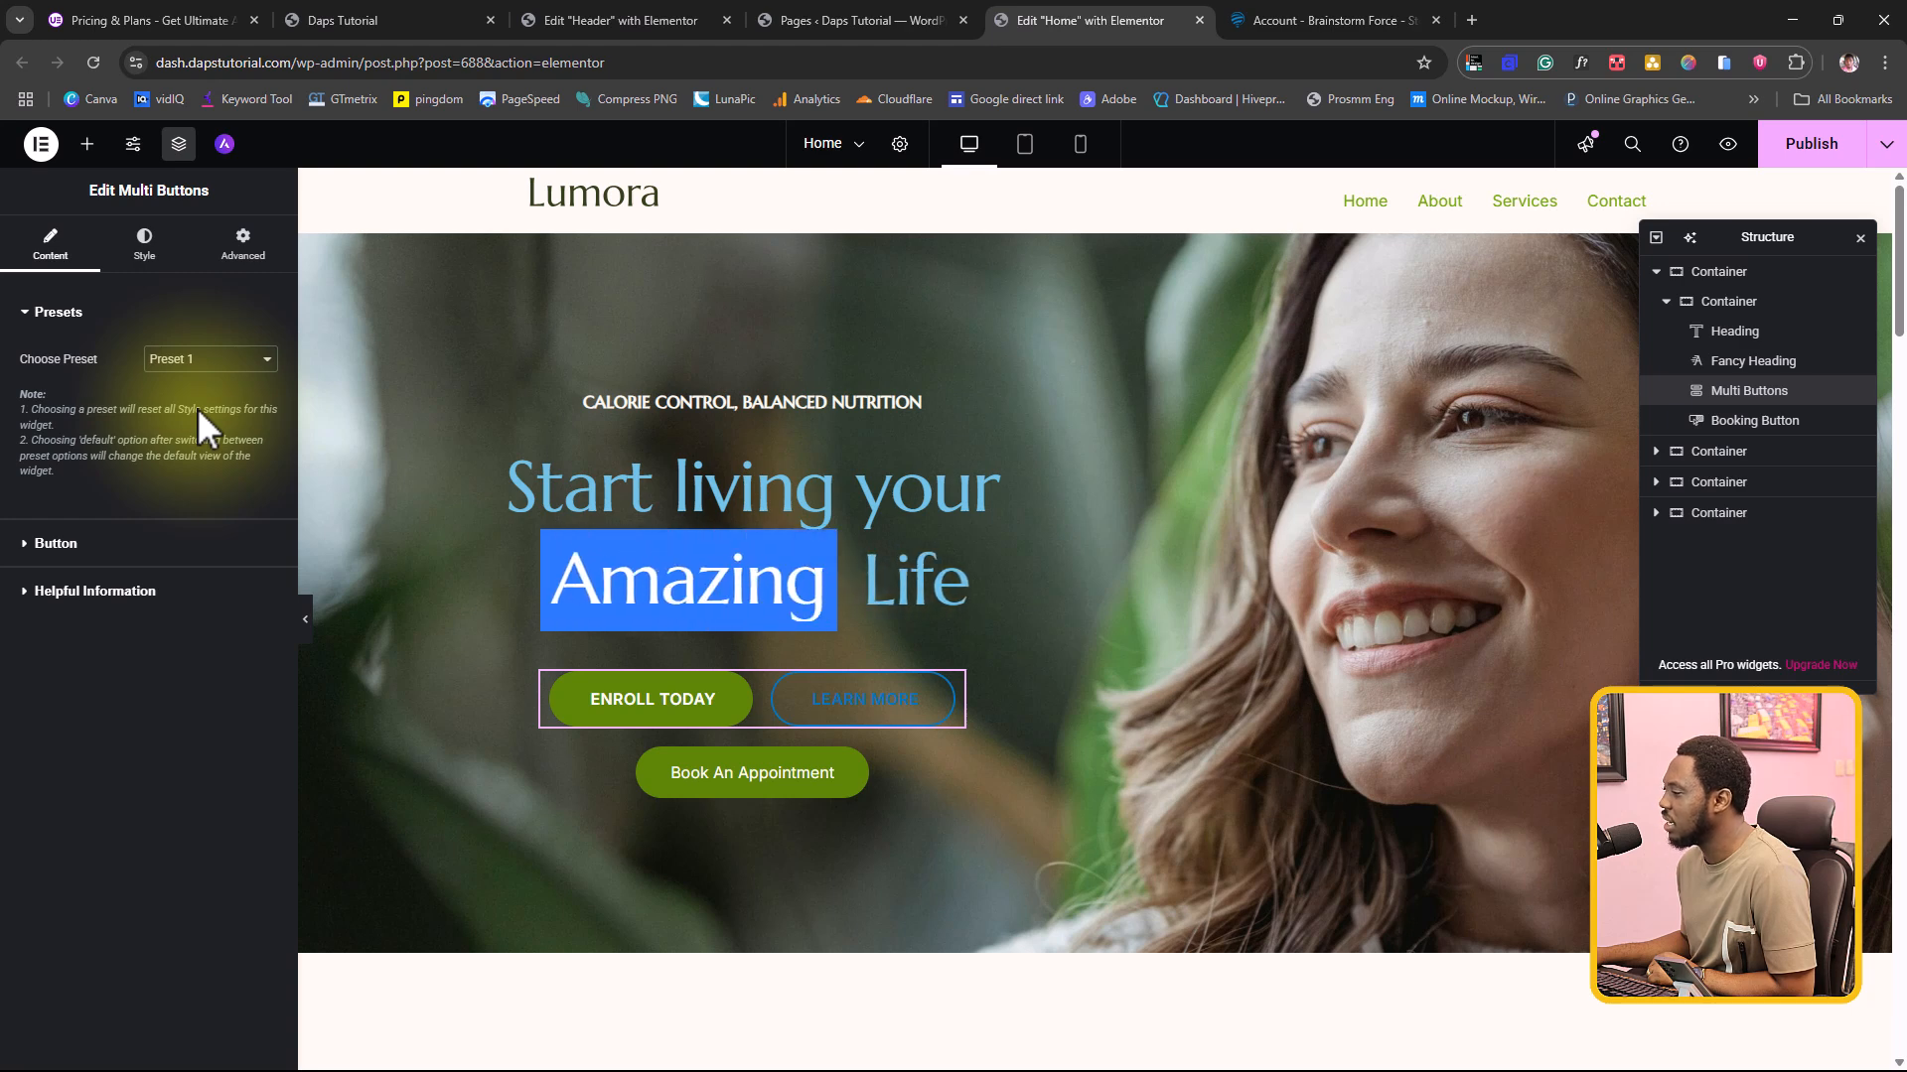
{"action": "left_click", "coordinate": [204, 358]}
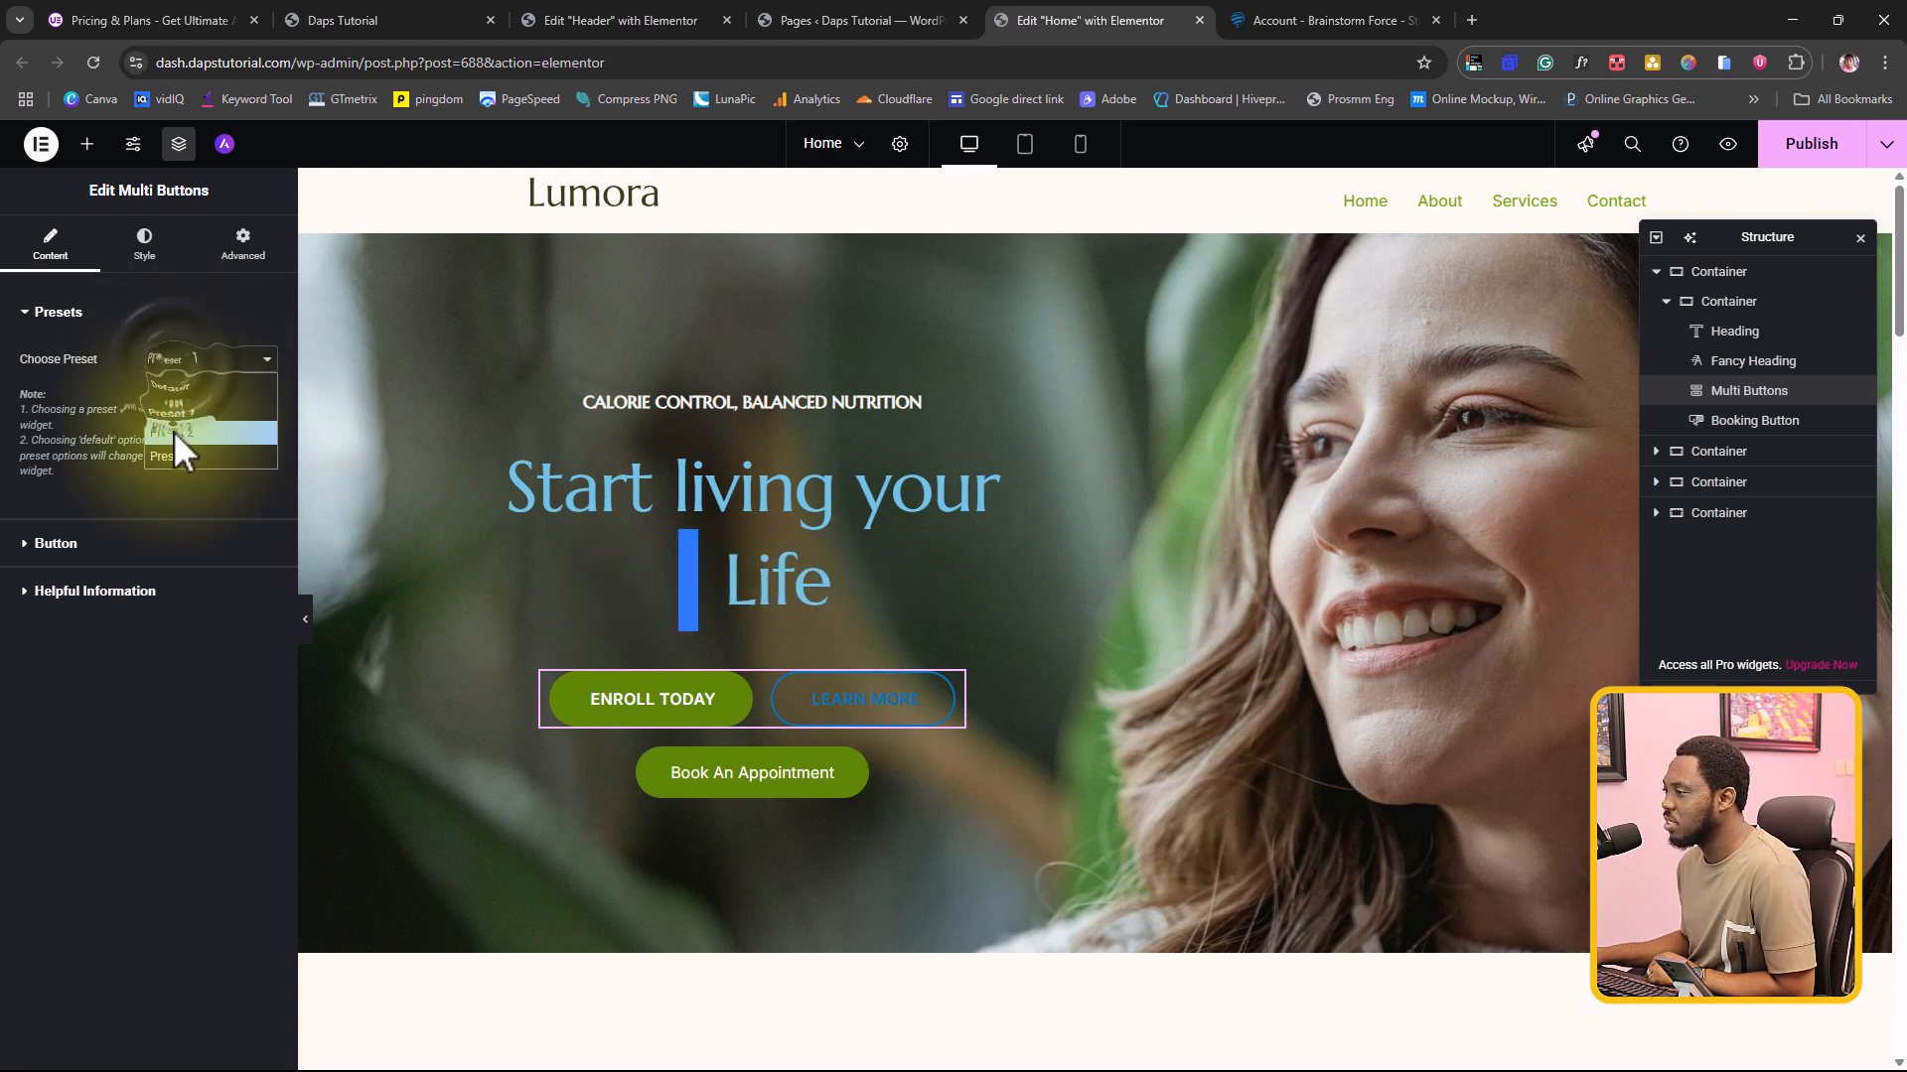
{"action": "left_click", "coordinate": [173, 431]}
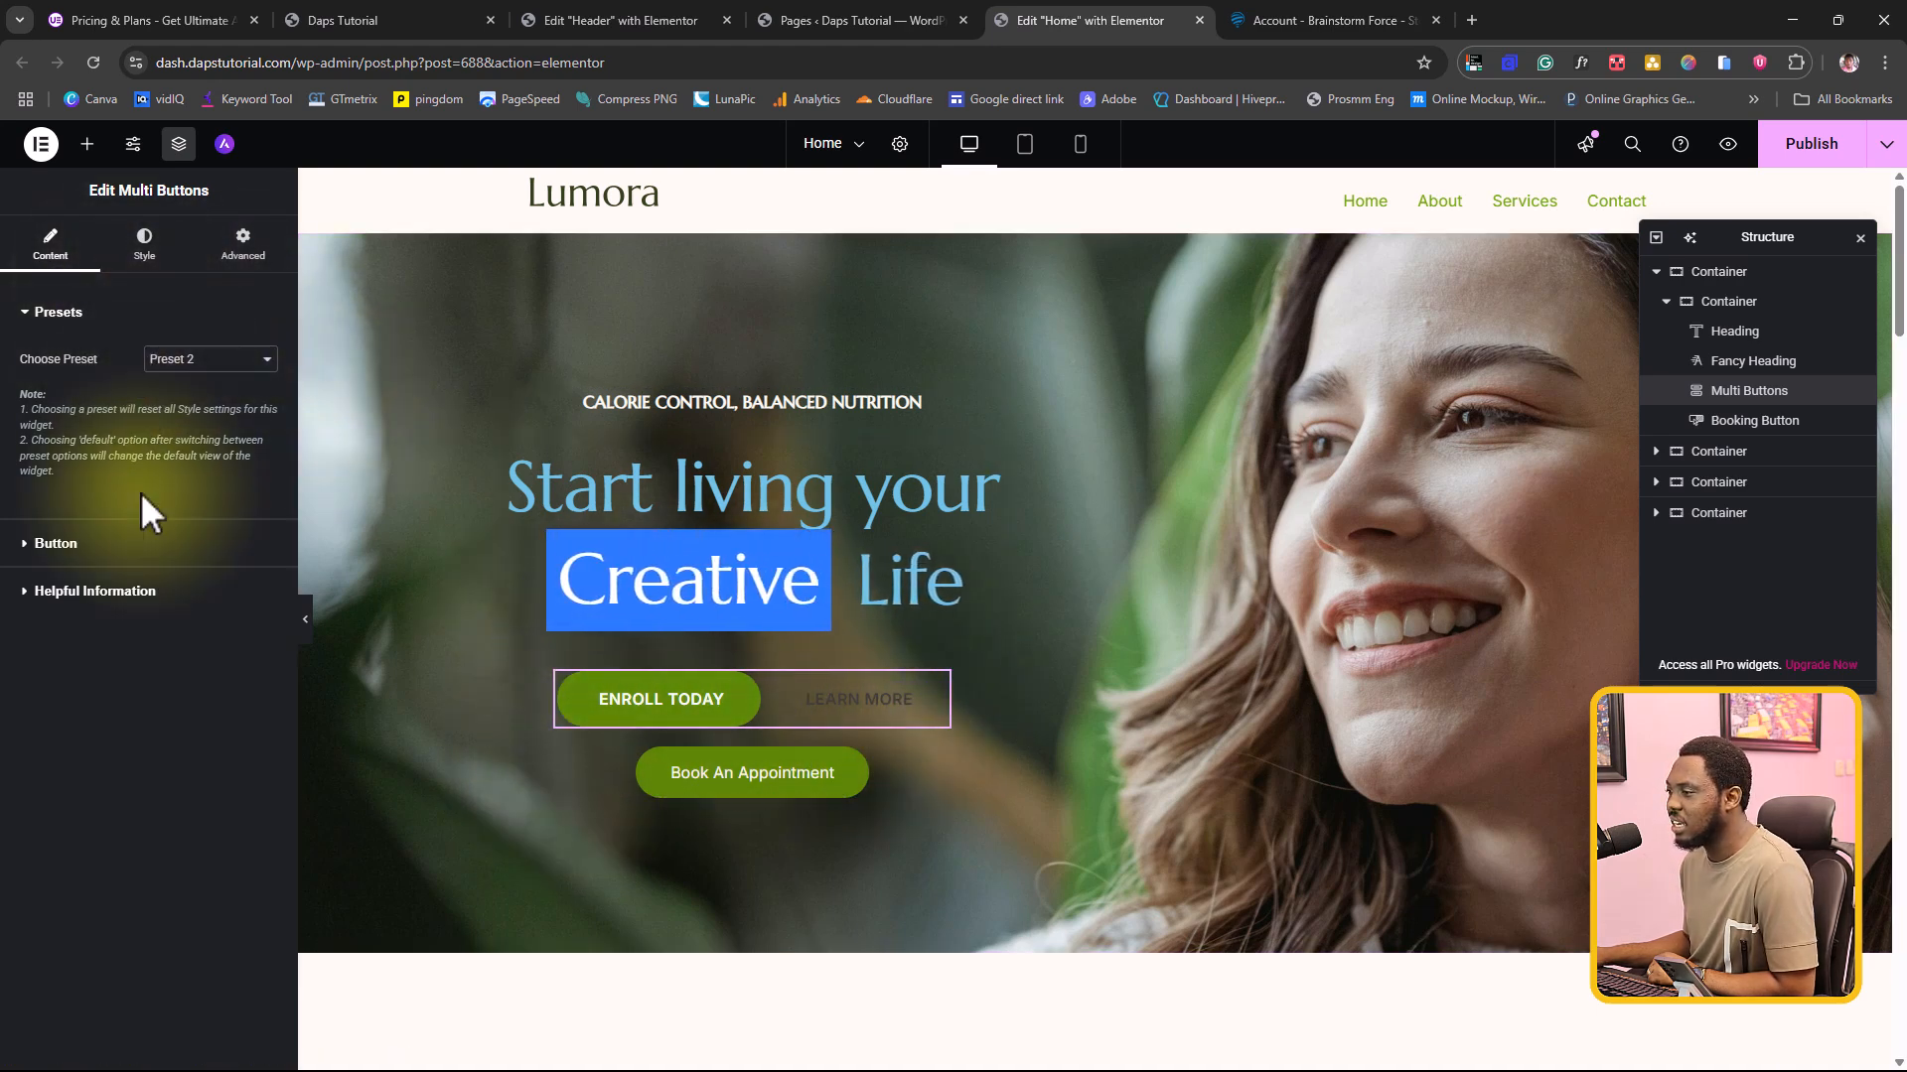
Step: Duplicate the Learn More button item in the Multi Buttons widget, remove the copy, and open the remaining Learn More item's settings
{"action": "left_click", "coordinate": [30, 546]}
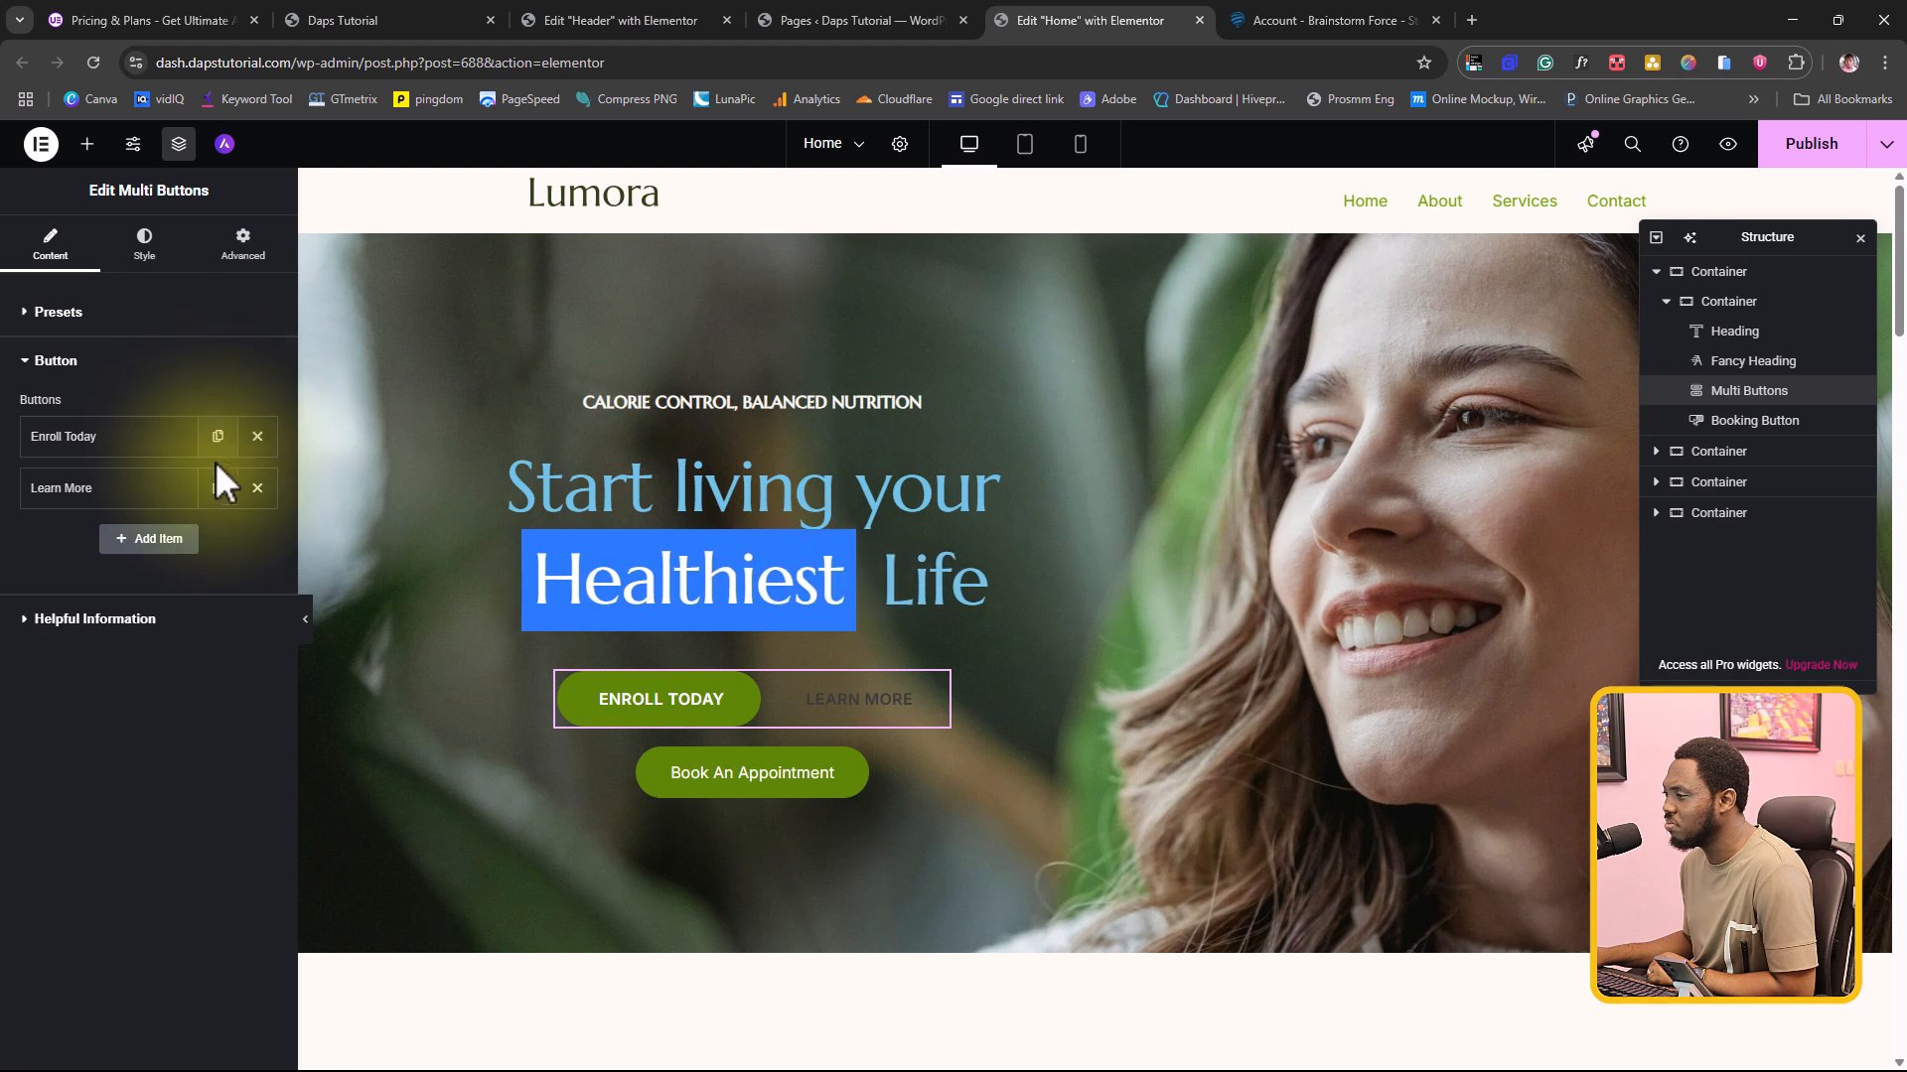
{"action": "left_click", "coordinate": [219, 487]}
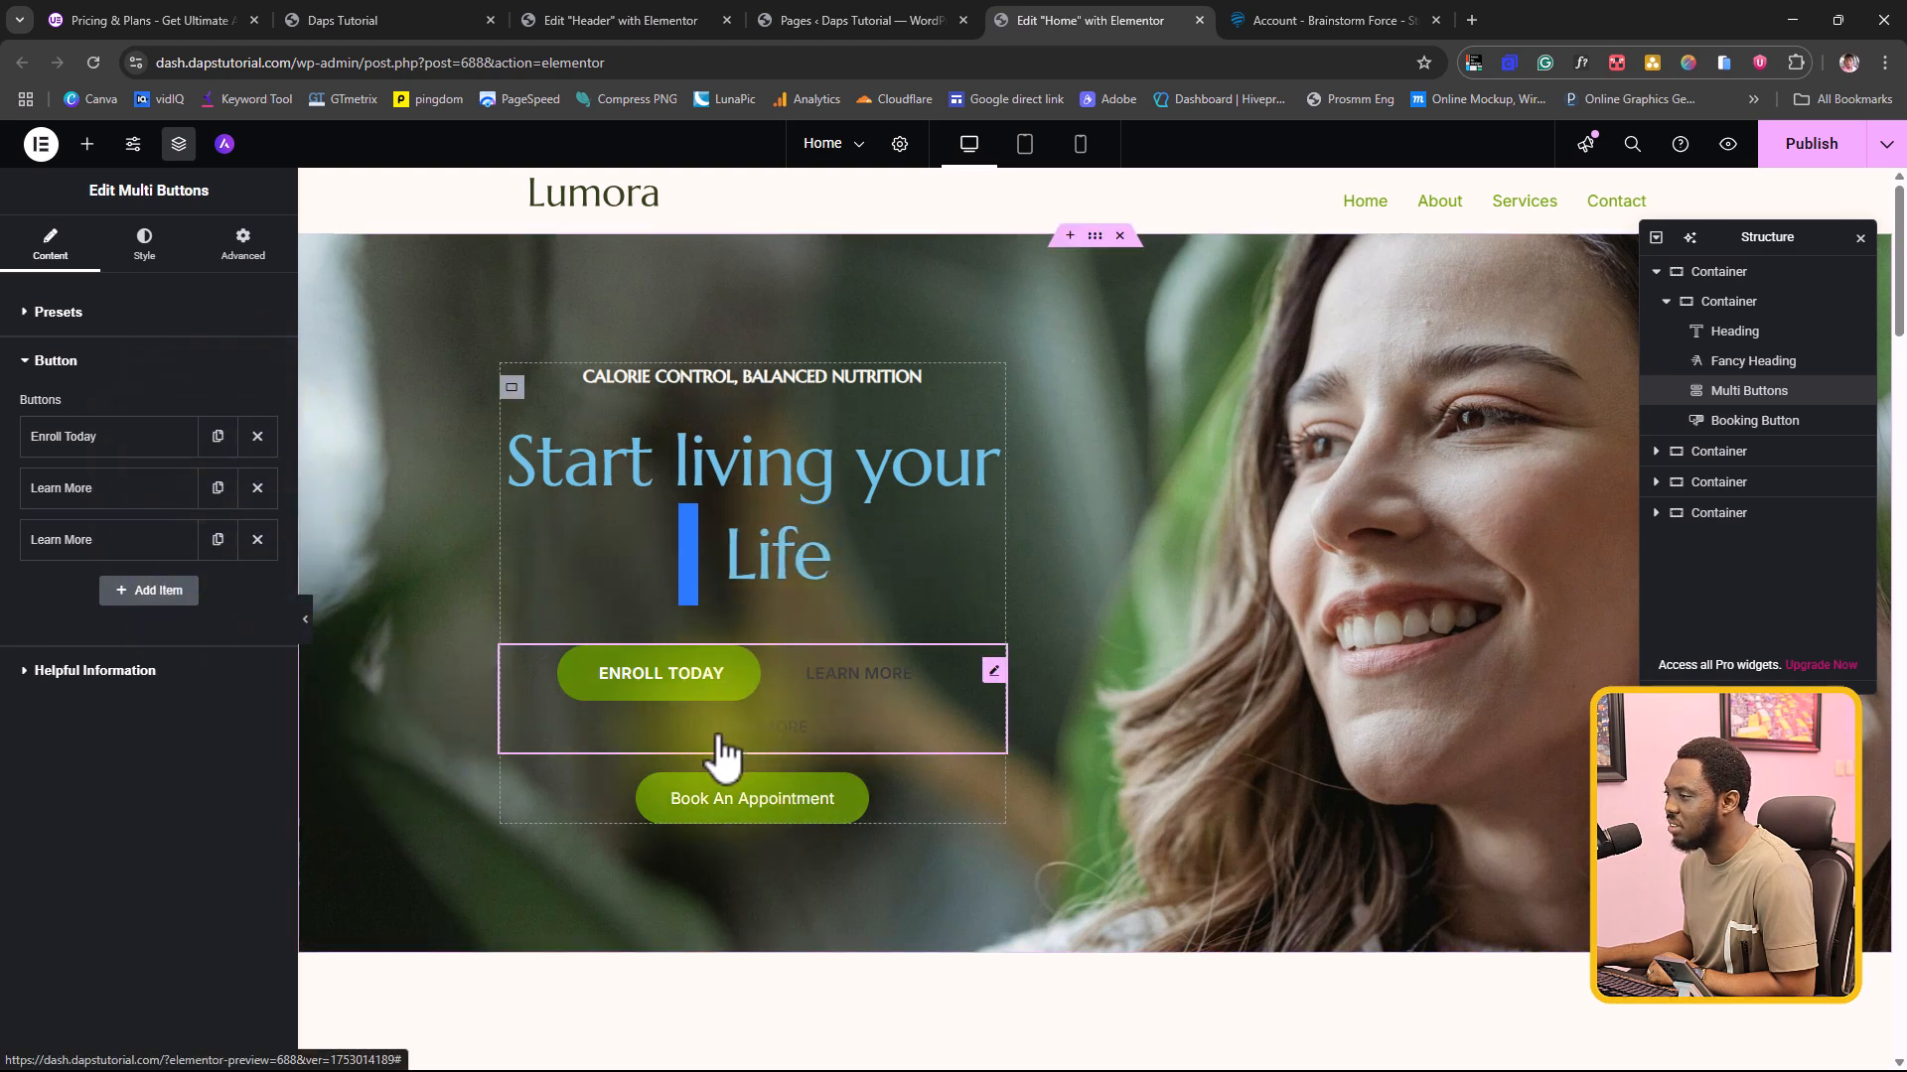
{"action": "left_click", "coordinate": [257, 539]}
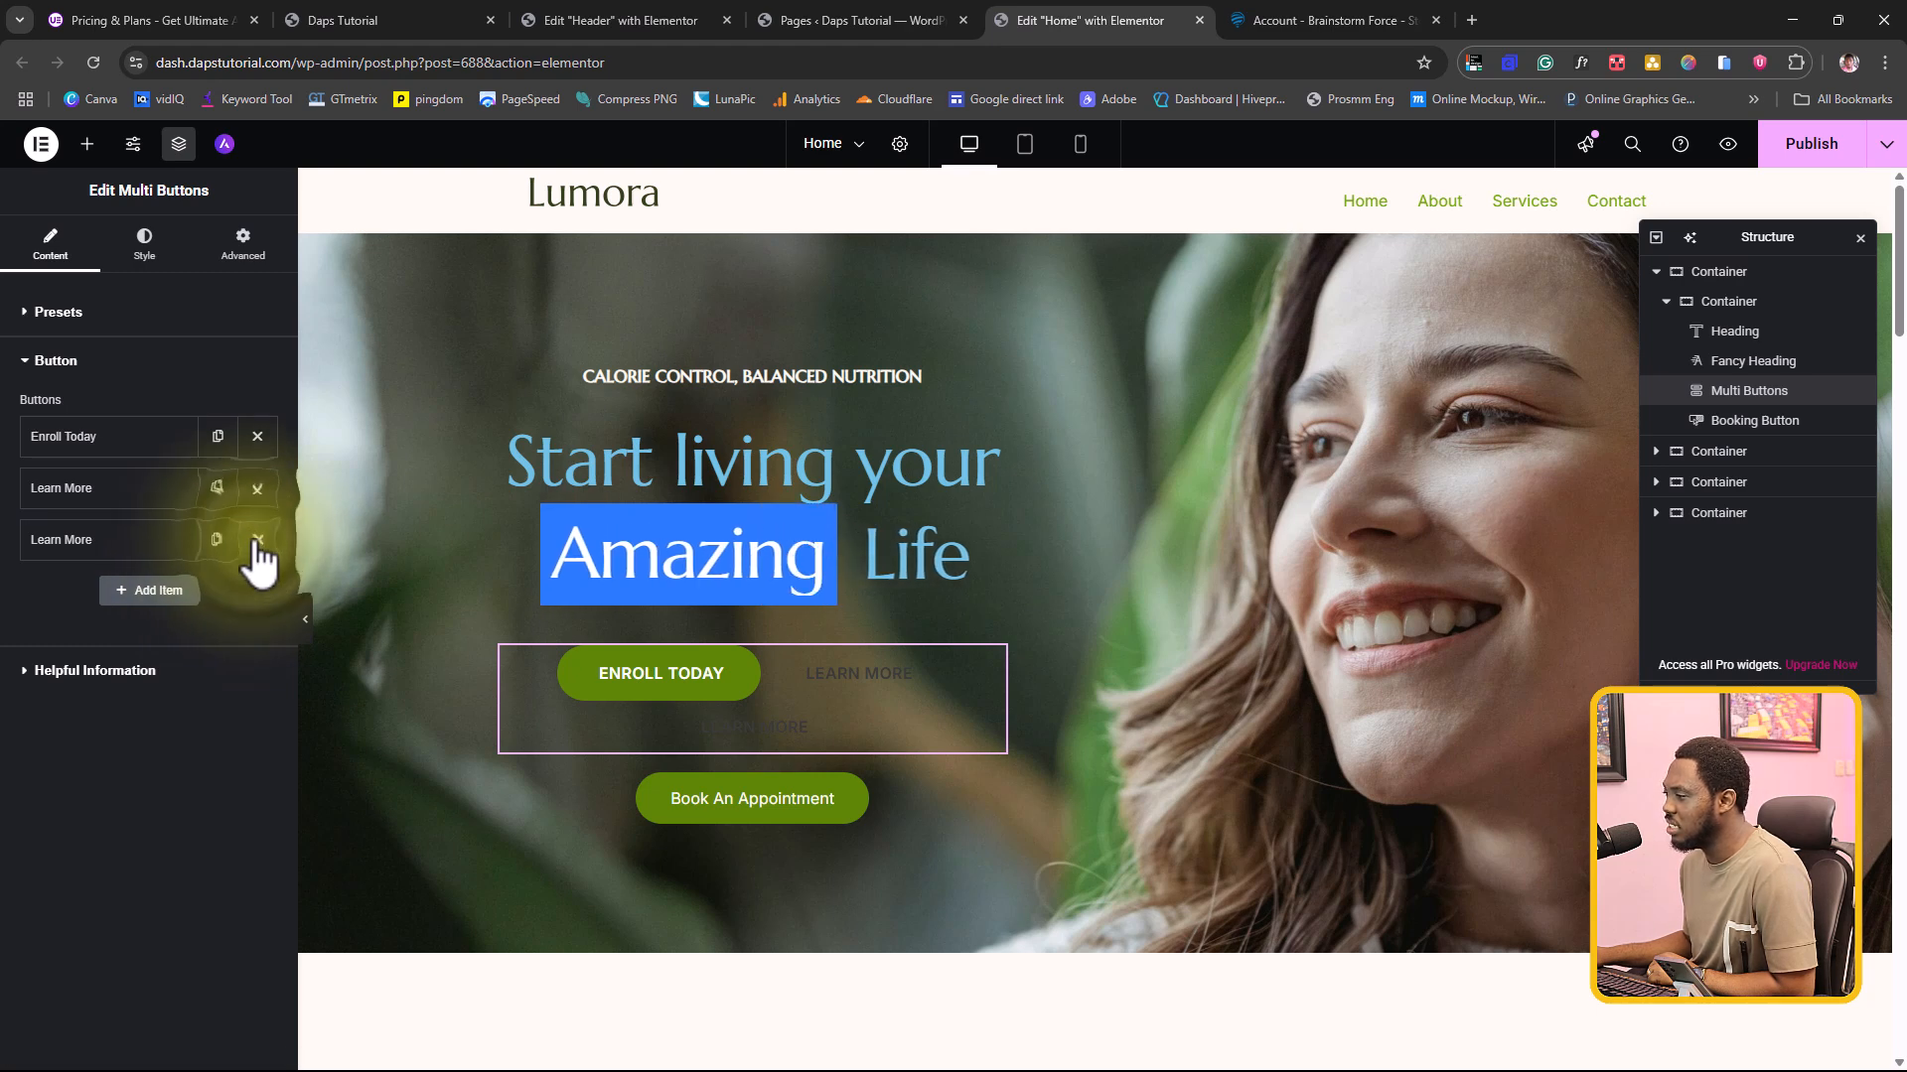
{"action": "left_click", "coordinate": [89, 490]}
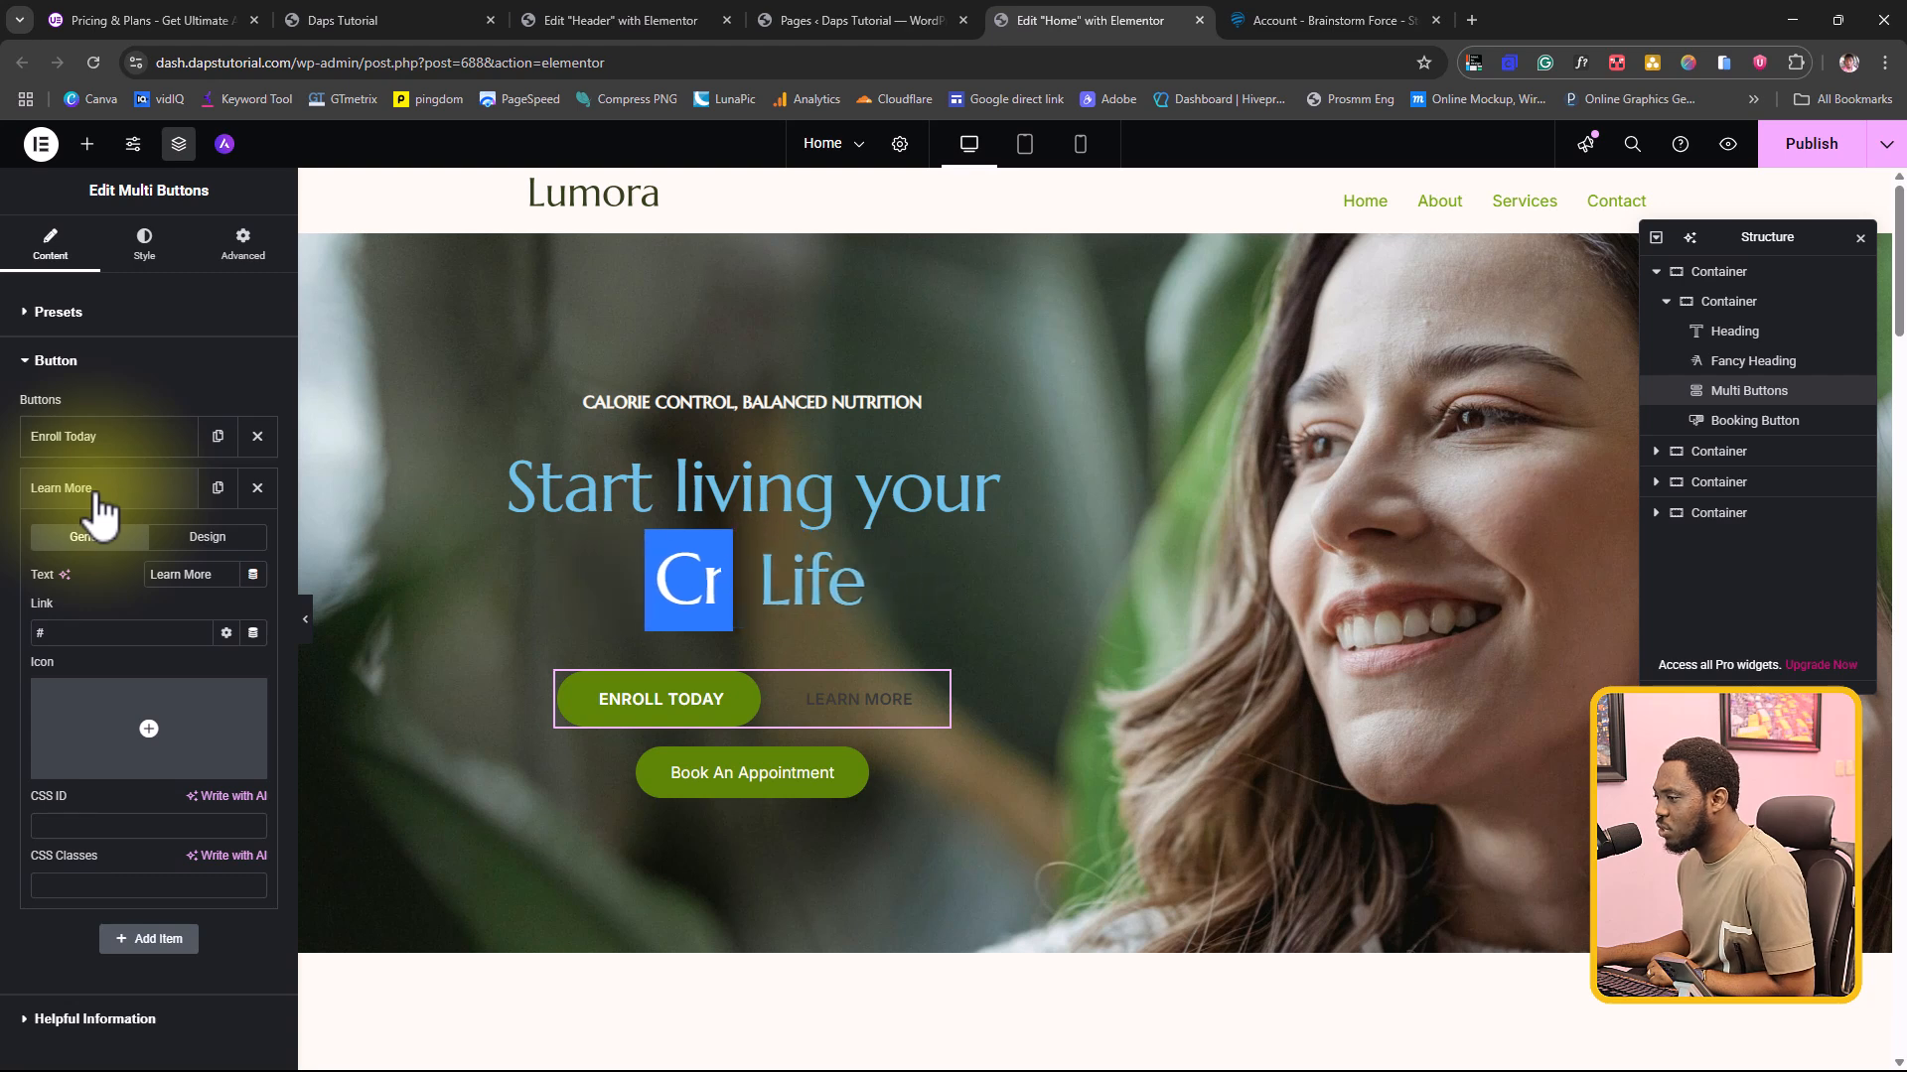
{"action": "mouse_move", "coordinate": [72, 745]}
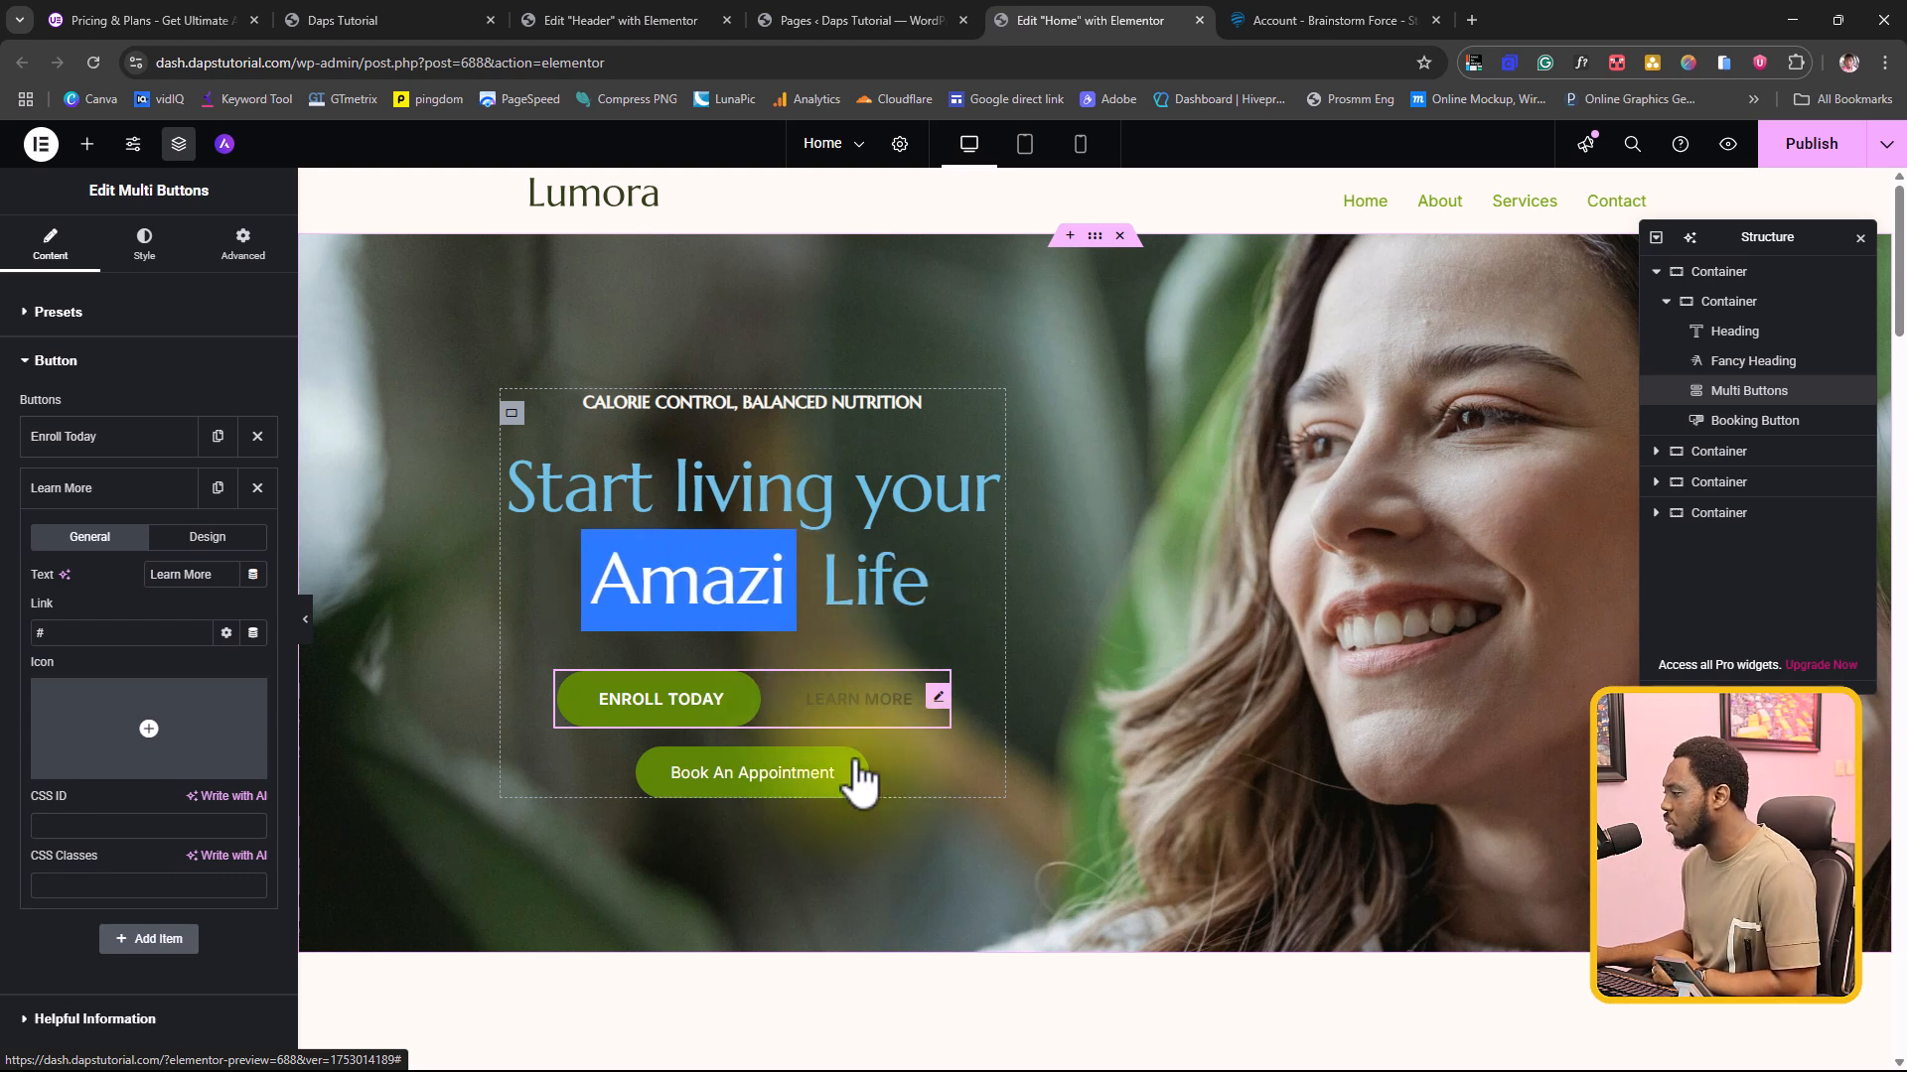
Step: Delete the Book An Appointment button below the Multi Buttons widget in the hero section
{"action": "right_click", "coordinate": [788, 791]}
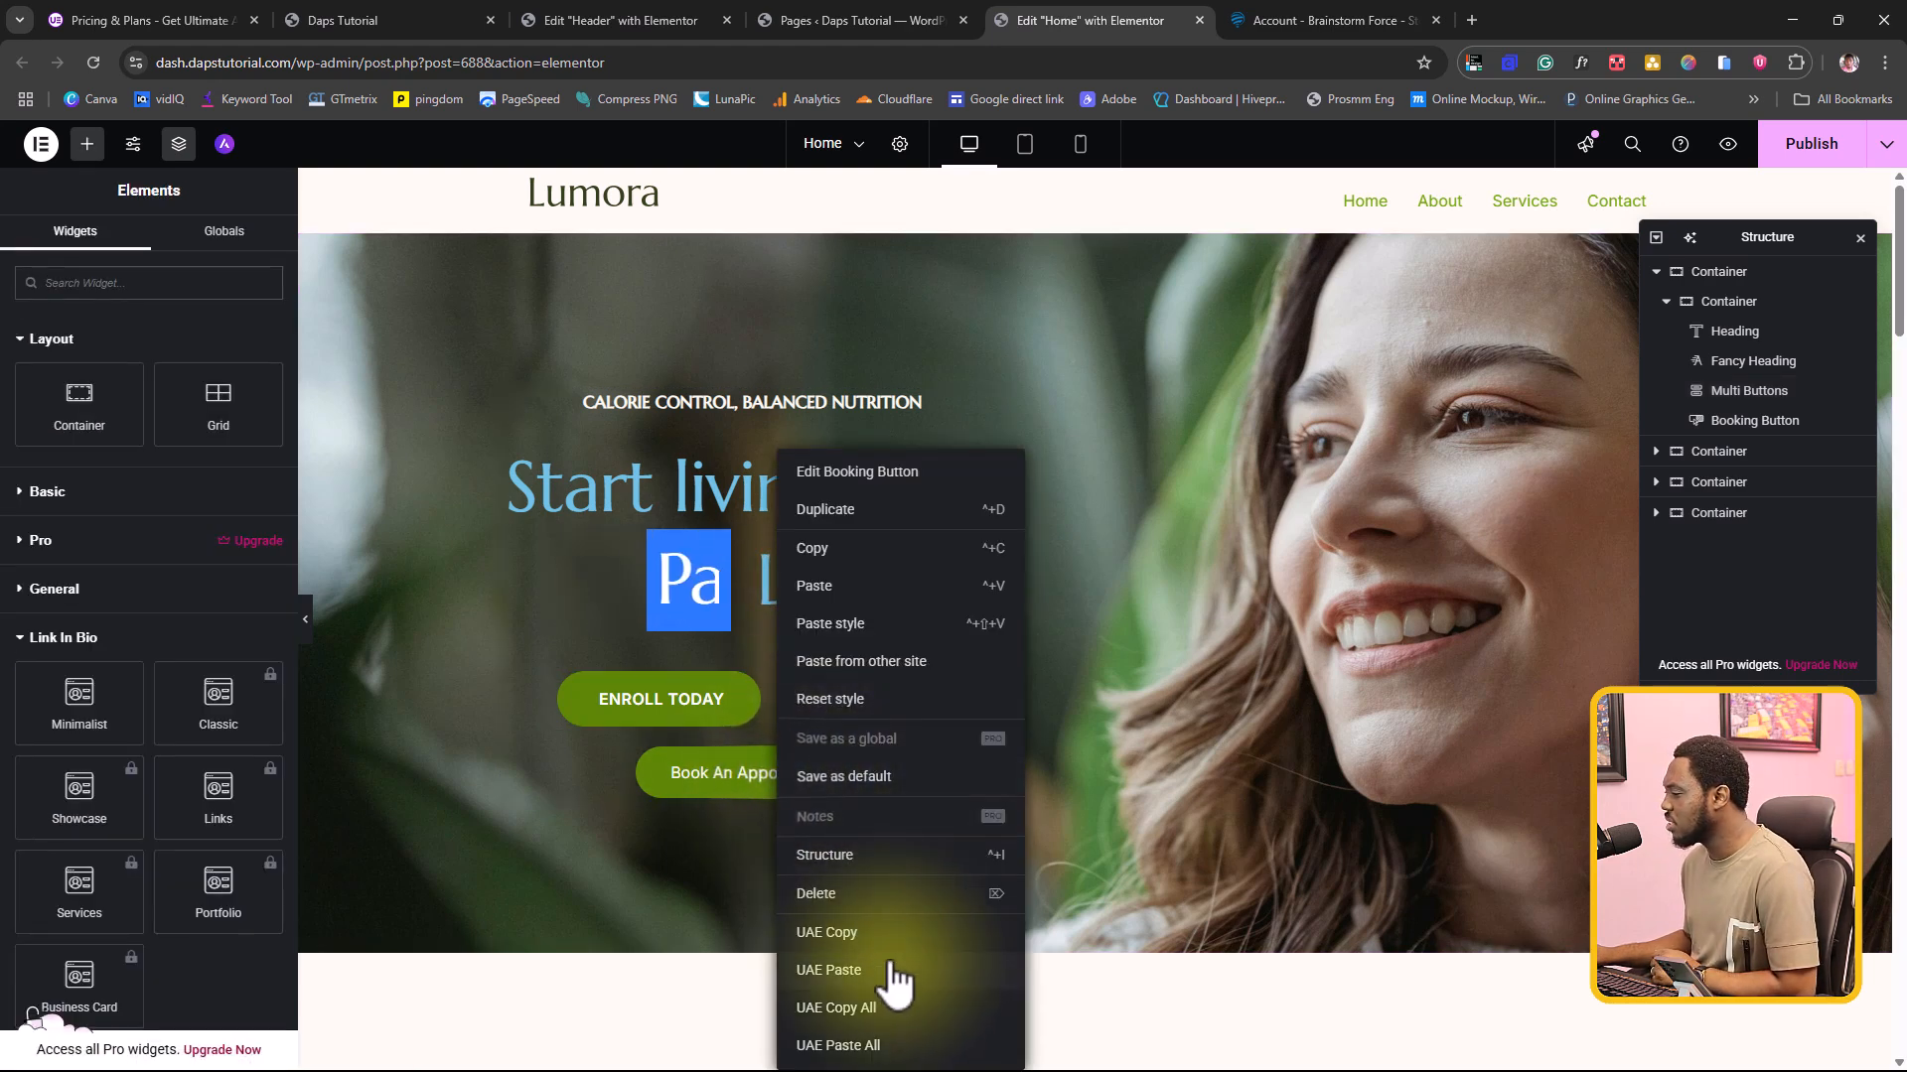
{"action": "left_click", "coordinate": [835, 896]}
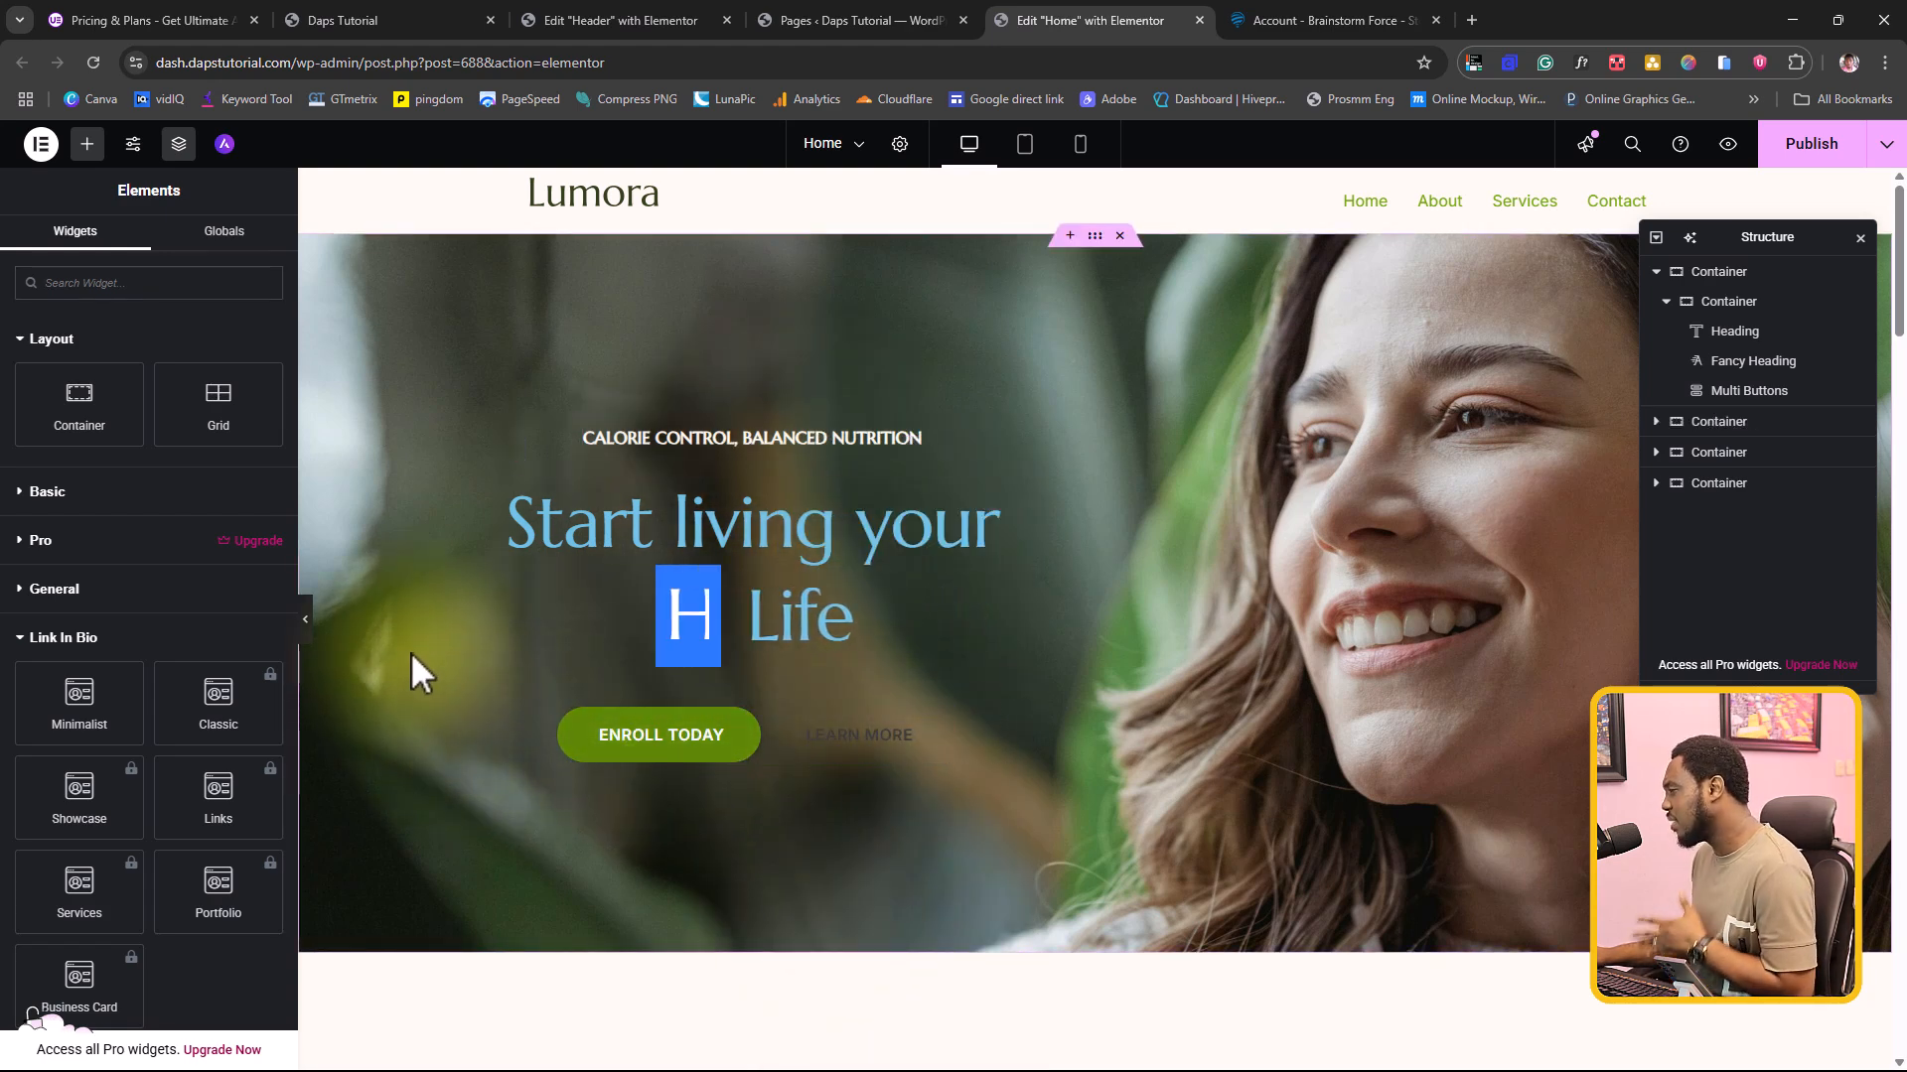
Step: Place Elementor's basic Video widget above the booking form in the Book An Appointment section
{"action": "scroll", "coordinate": [457, 655], "scroll_direction": "down", "scroll_amount": 6}
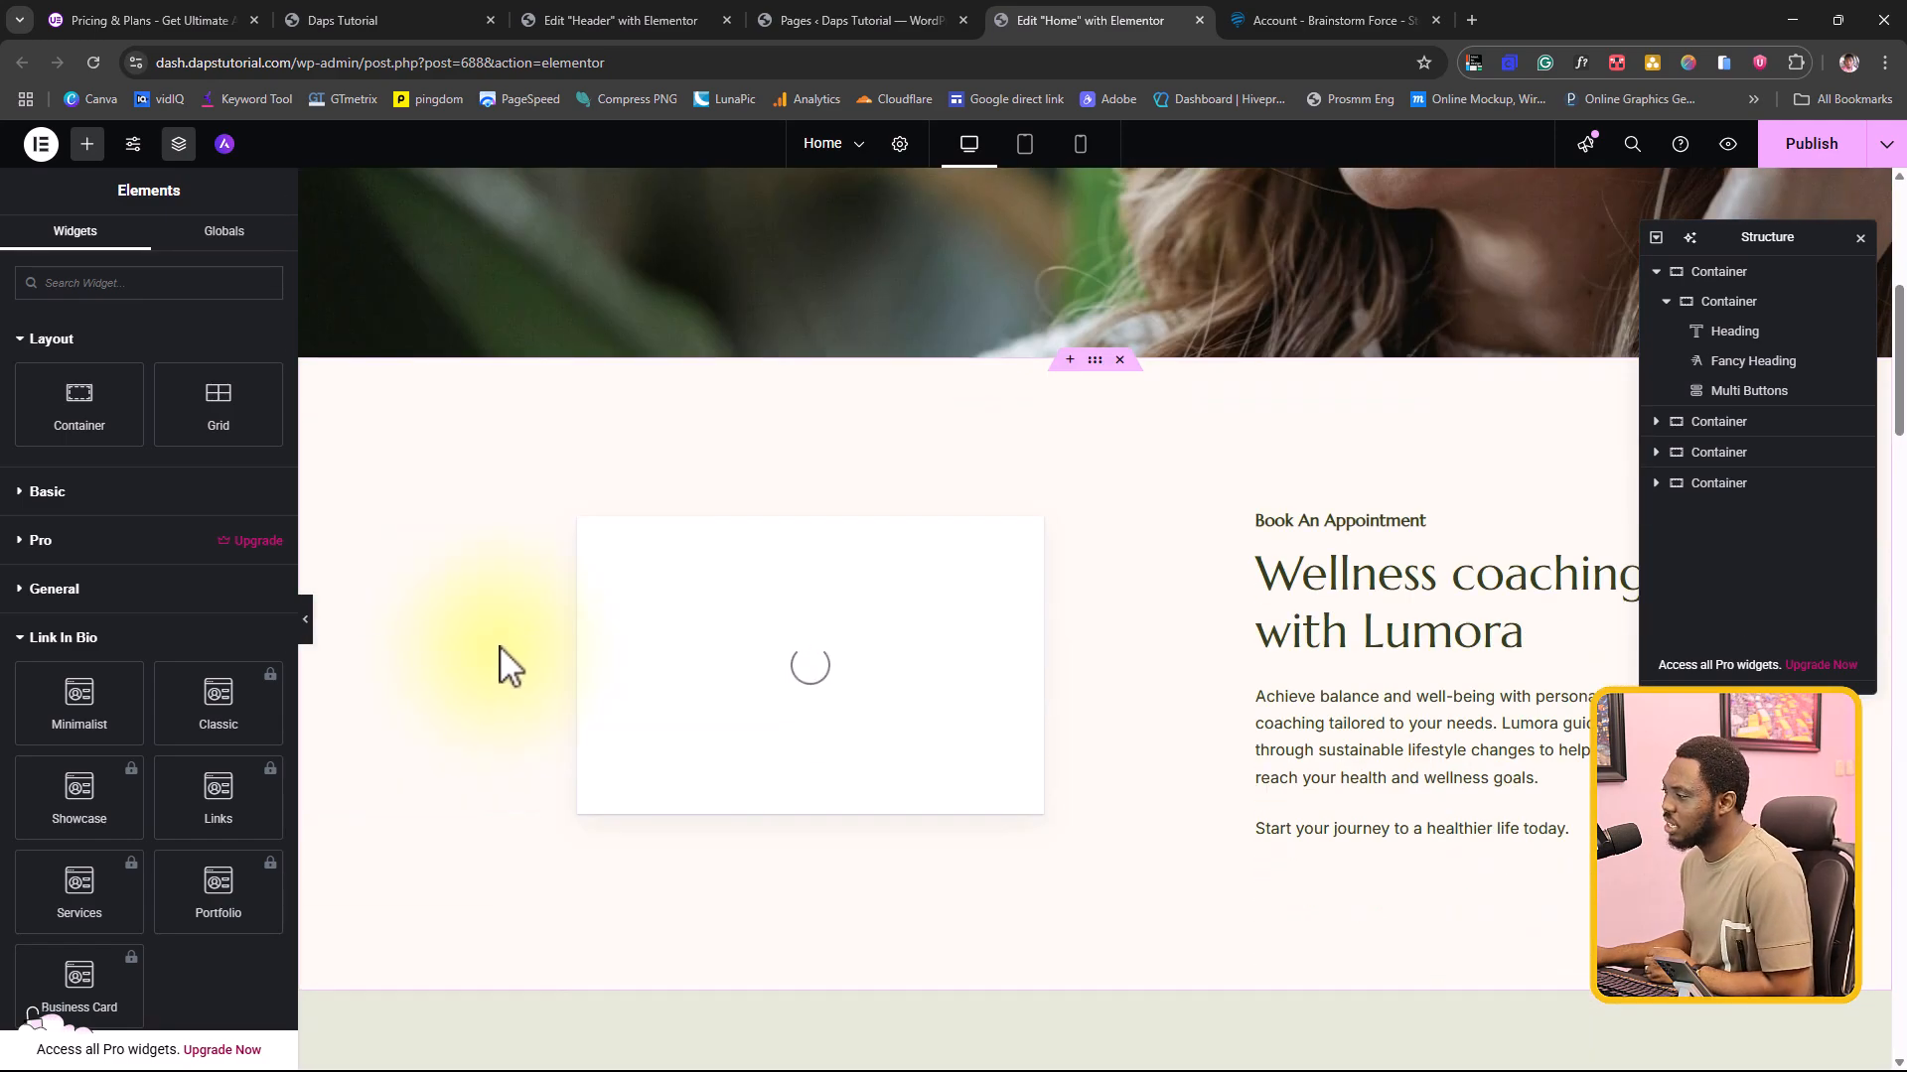
{"action": "left_click", "coordinate": [898, 647]}
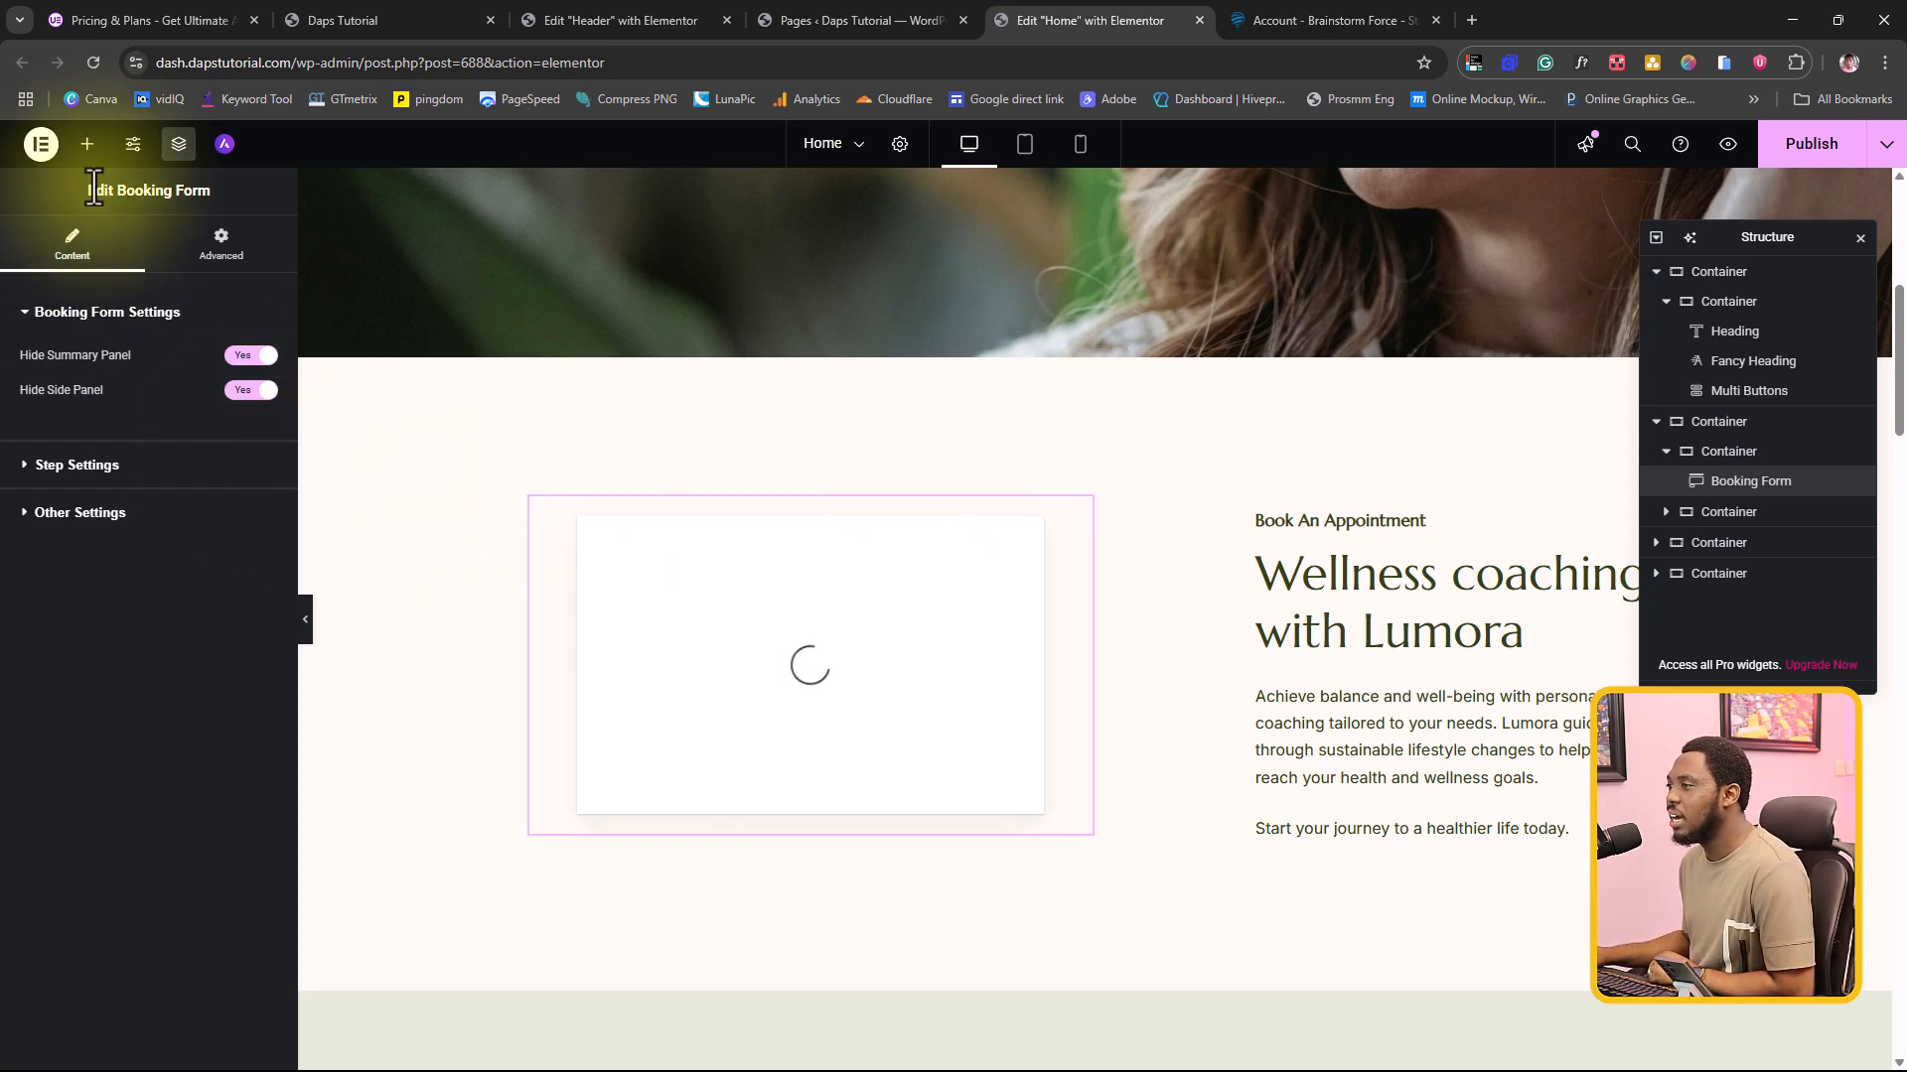
{"action": "left_click", "coordinate": [85, 149]}
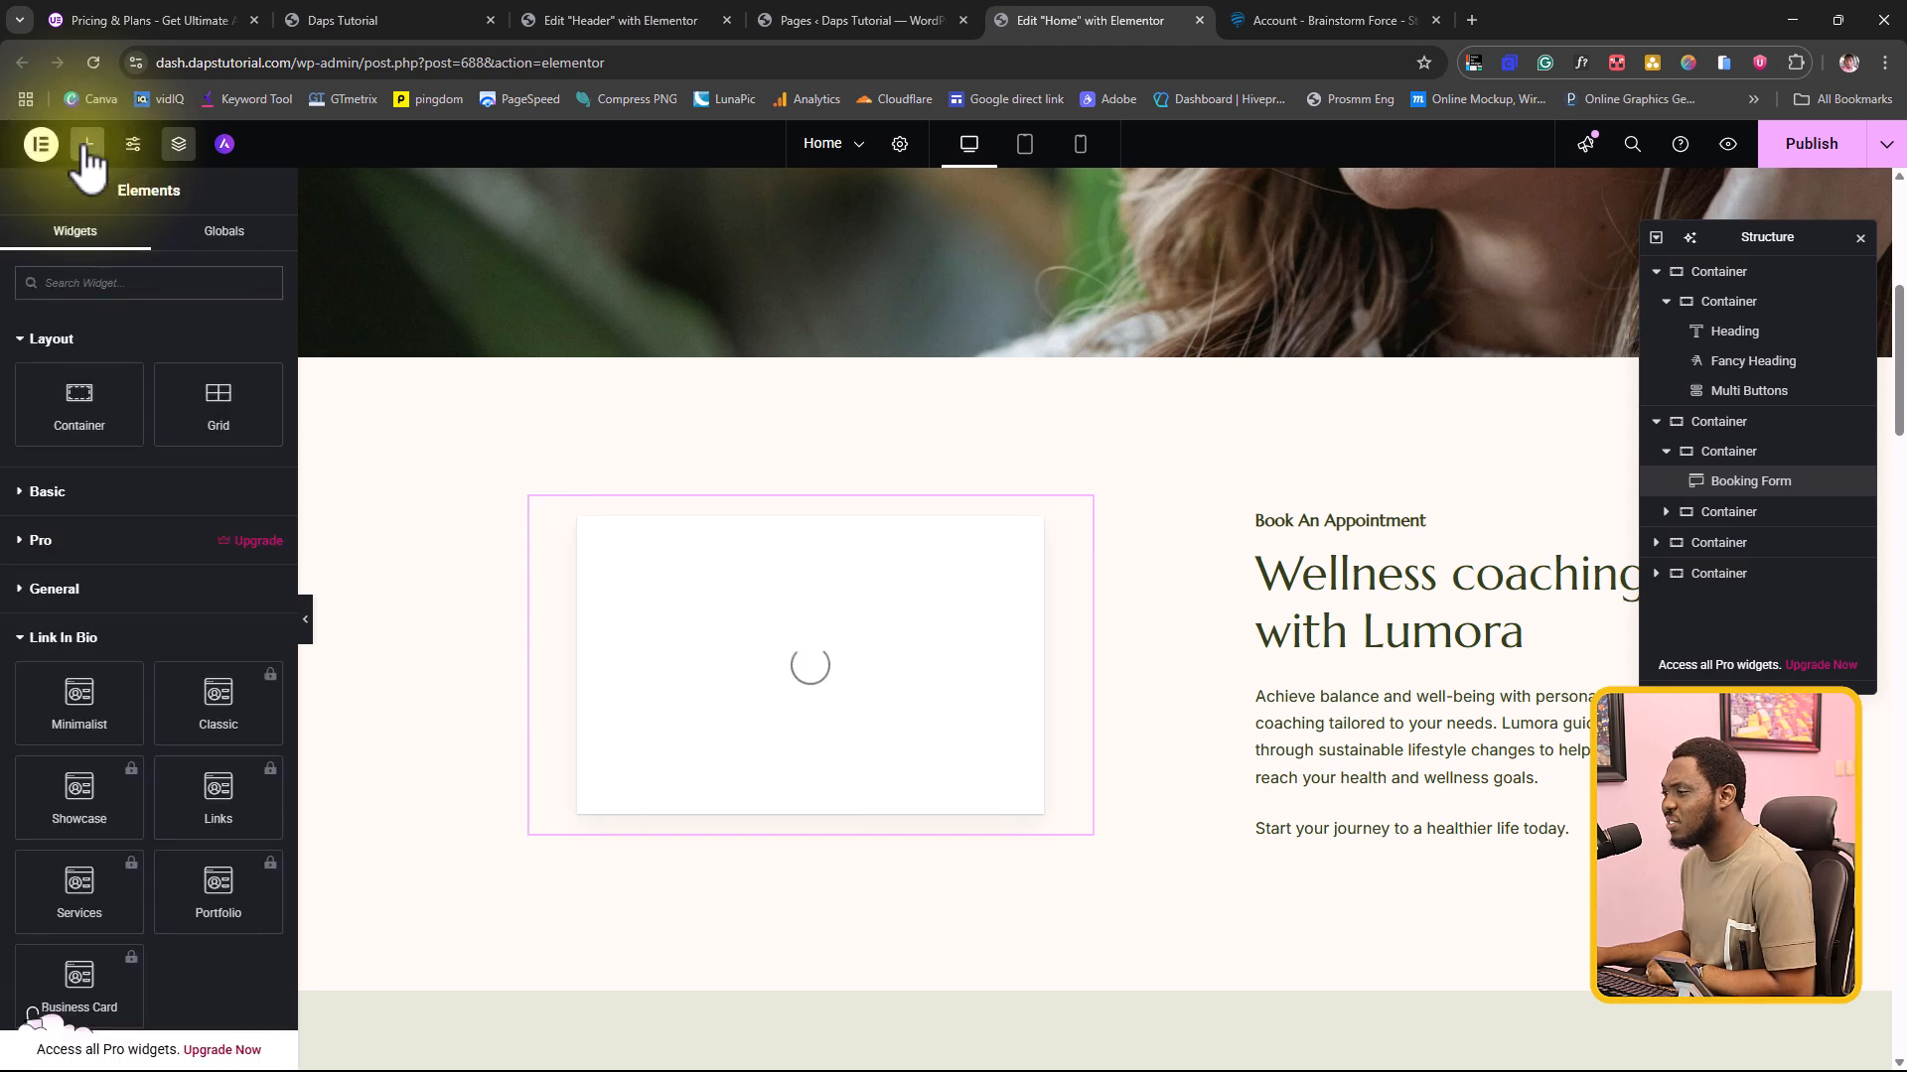
{"action": "left_click", "coordinate": [51, 491]}
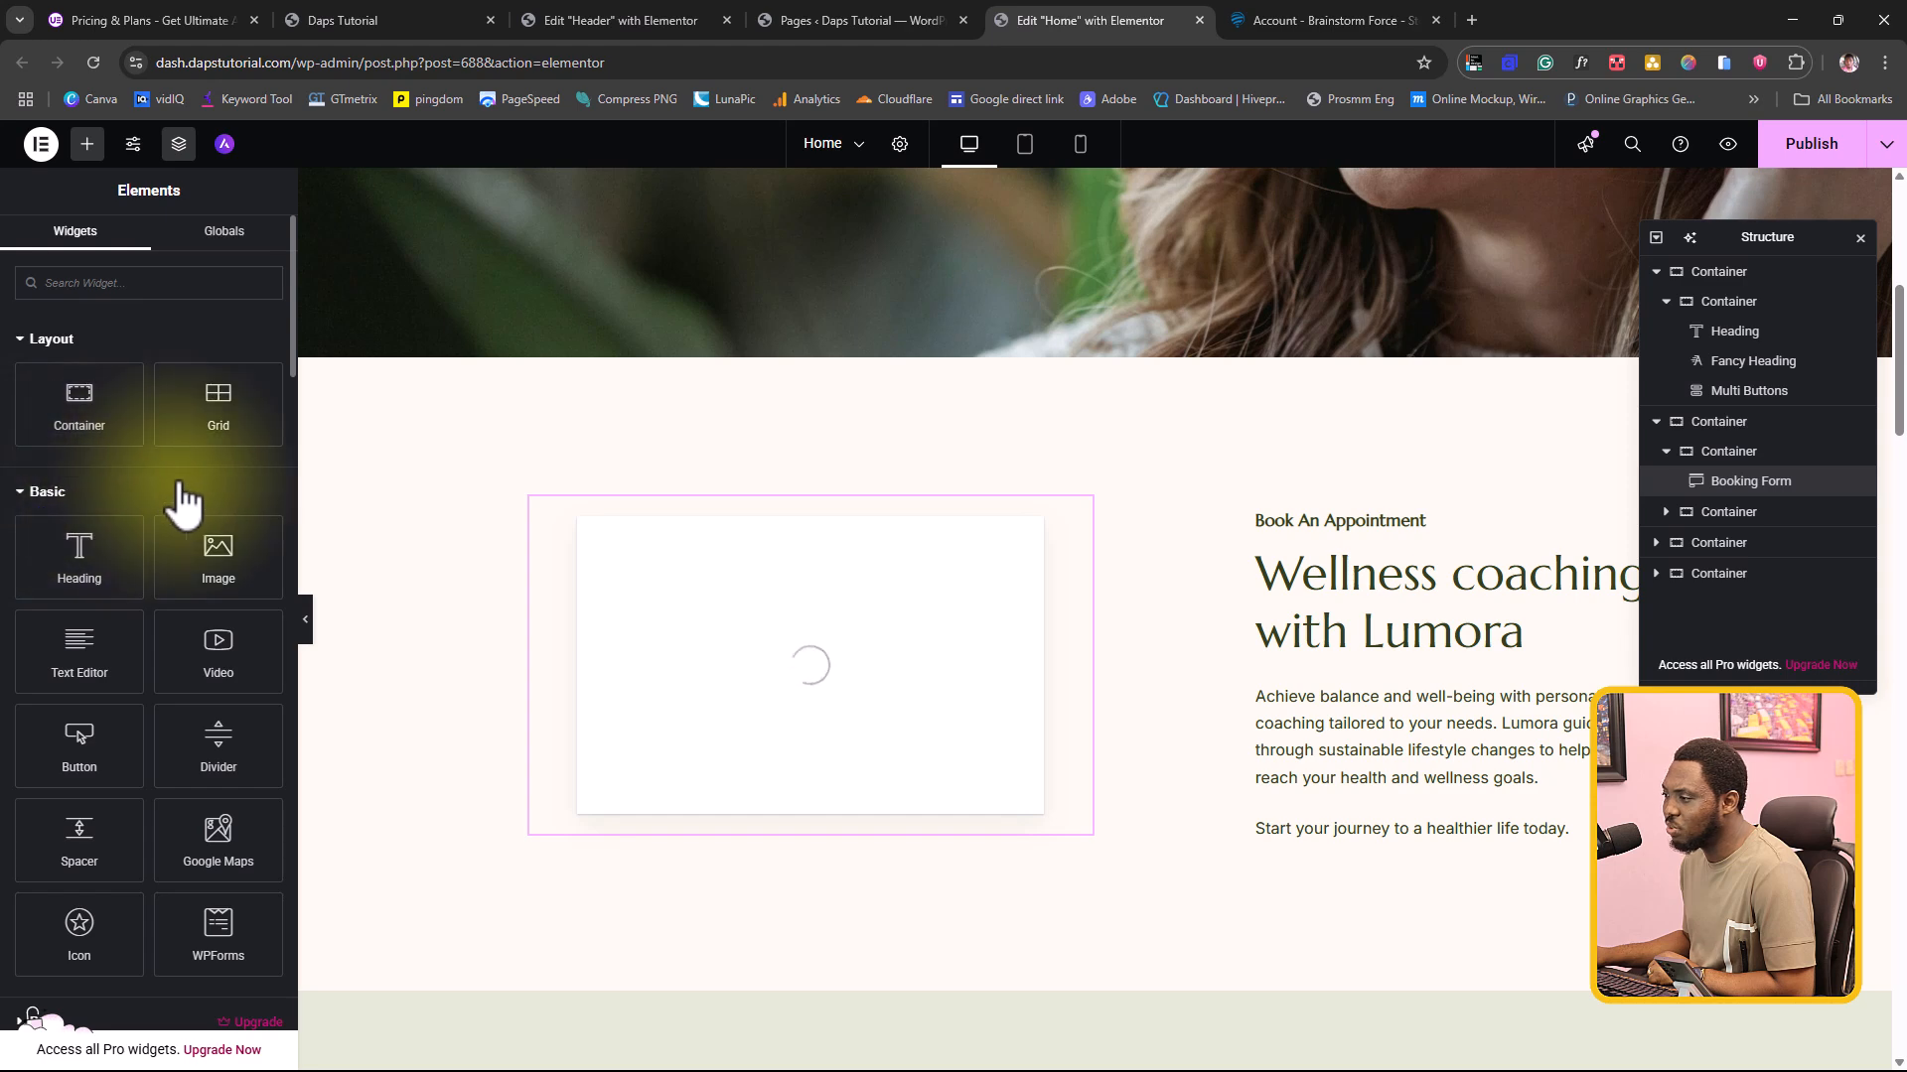
{"action": "left_click_drag", "start_coordinate": [212, 651], "coordinate": [761, 538]}
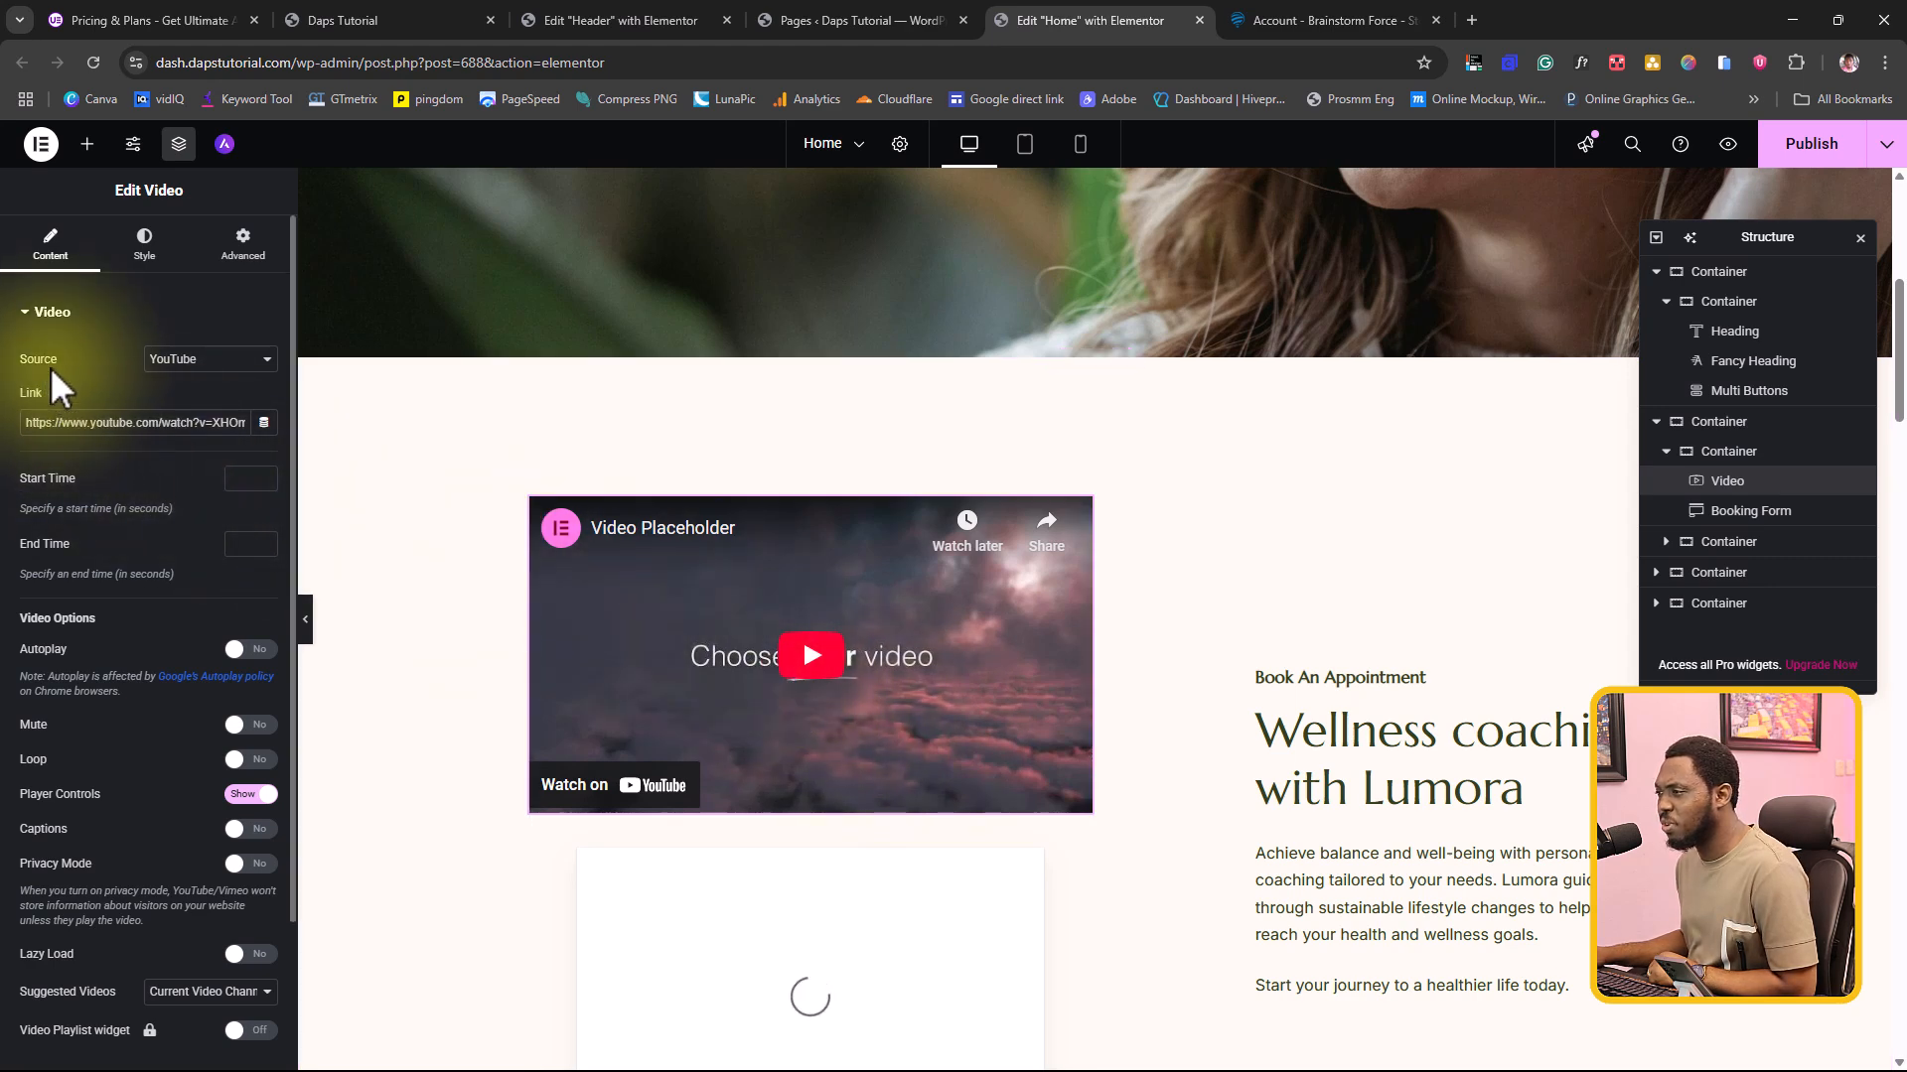
Step: Check the basic Video widget's source options, keep YouTube, and replace its link with the copied YouTube video URL
{"action": "left_click", "coordinate": [212, 362]}
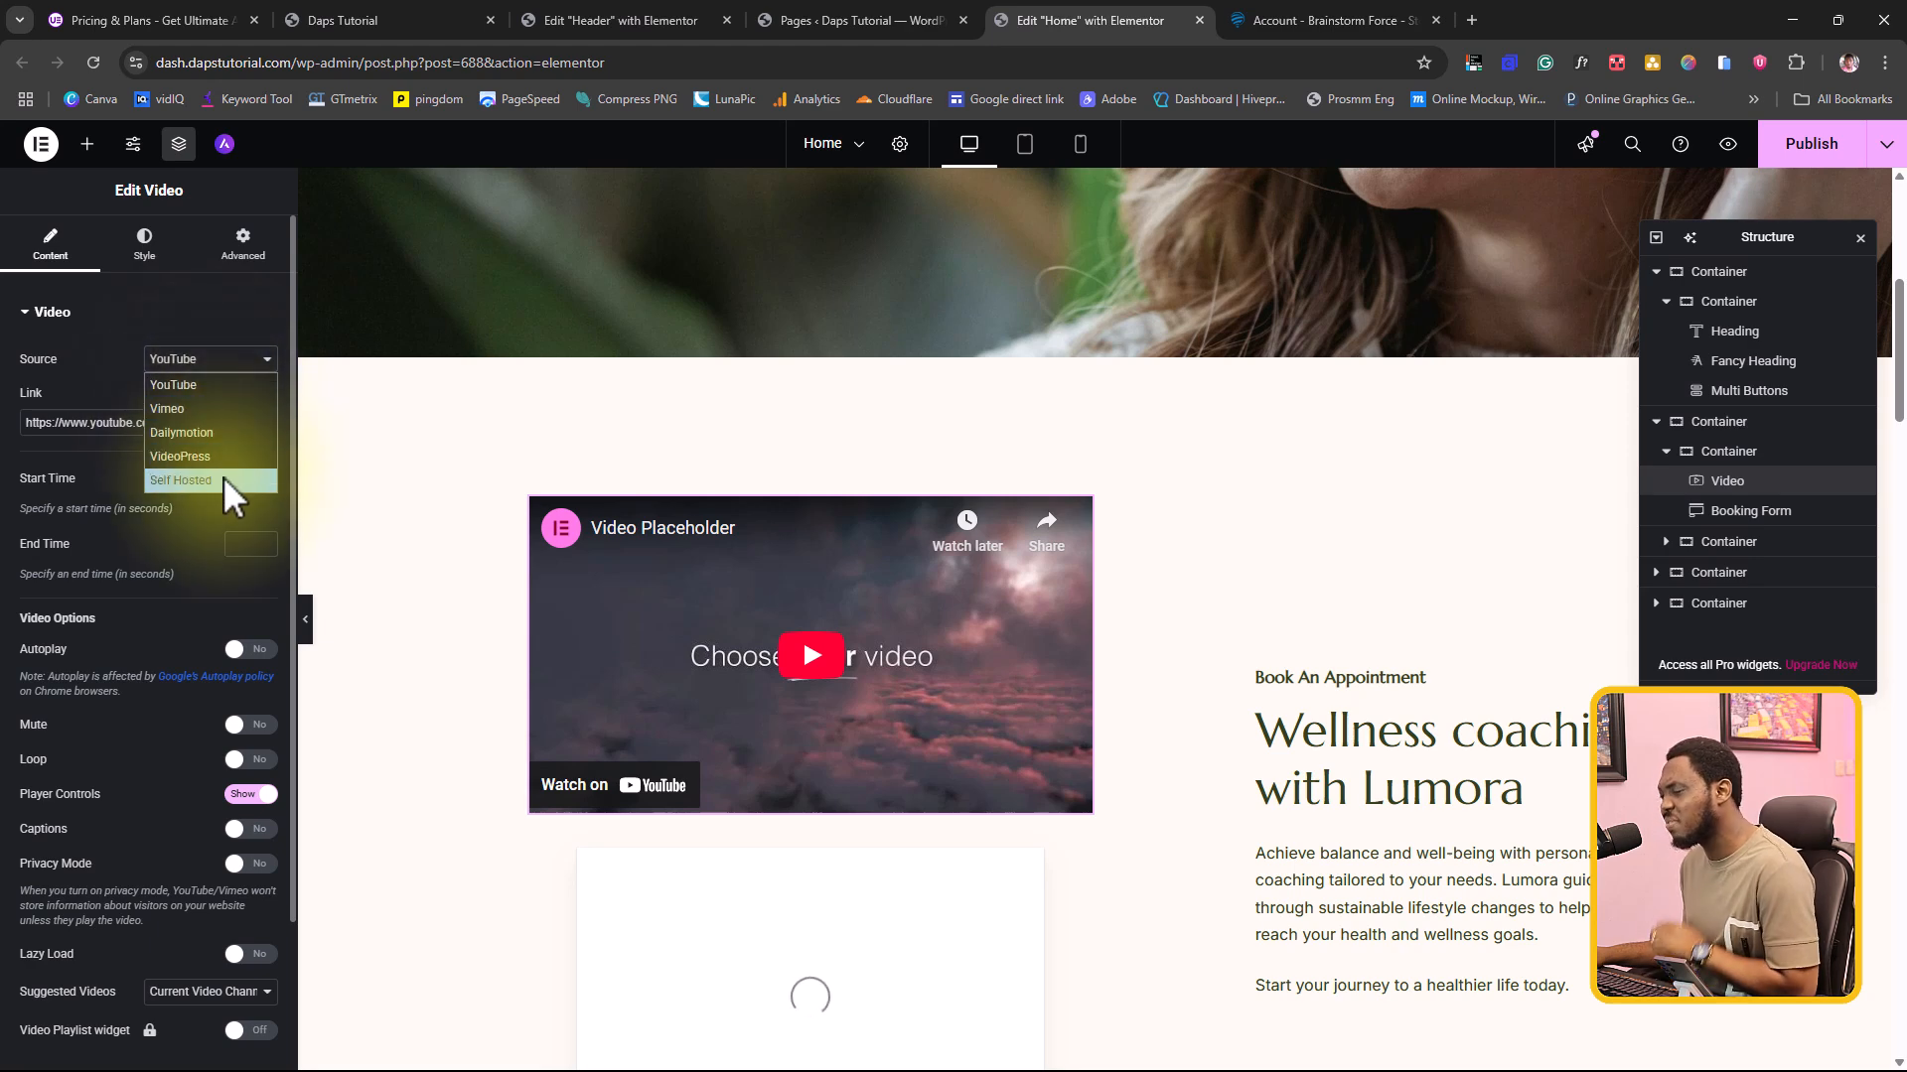
{"action": "left_click", "coordinate": [87, 419]}
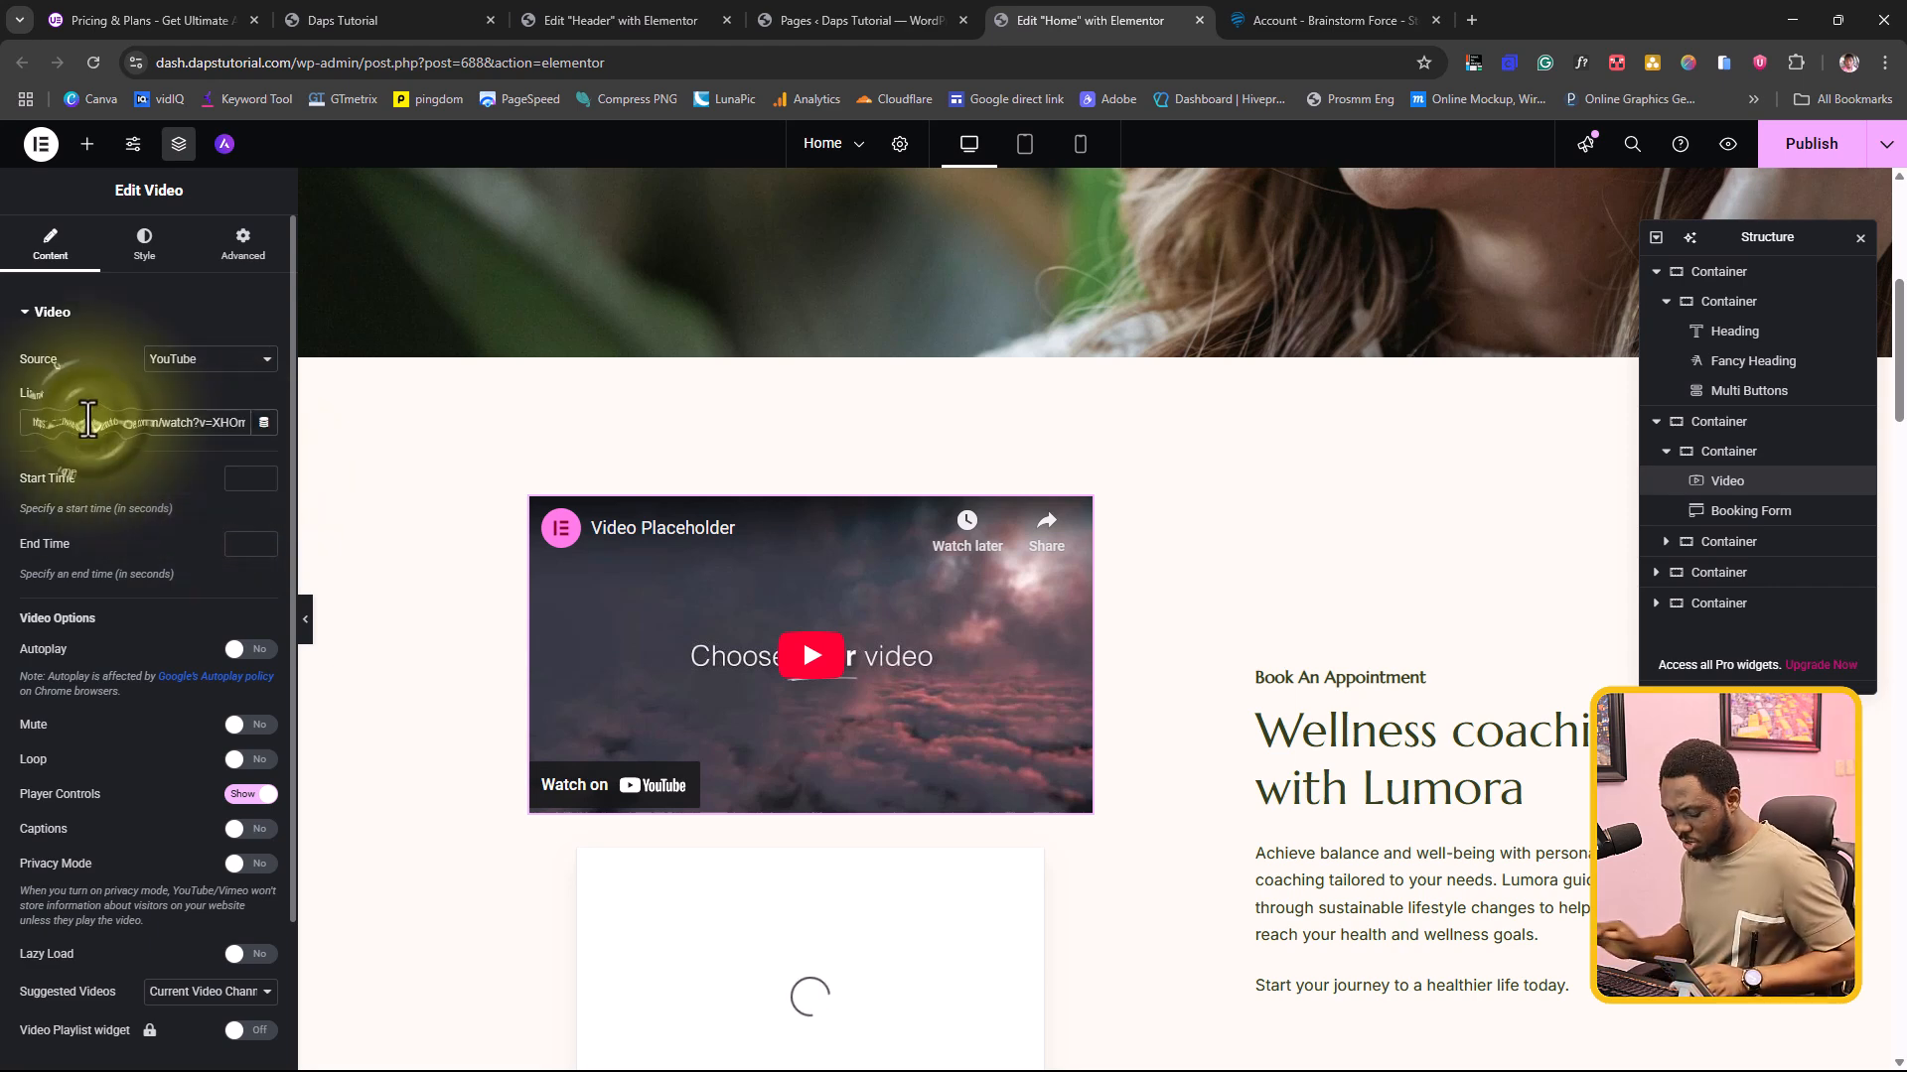
{"action": "key", "text": "ctrl+a"}
{"action": "key", "text": "ctrl+v"}
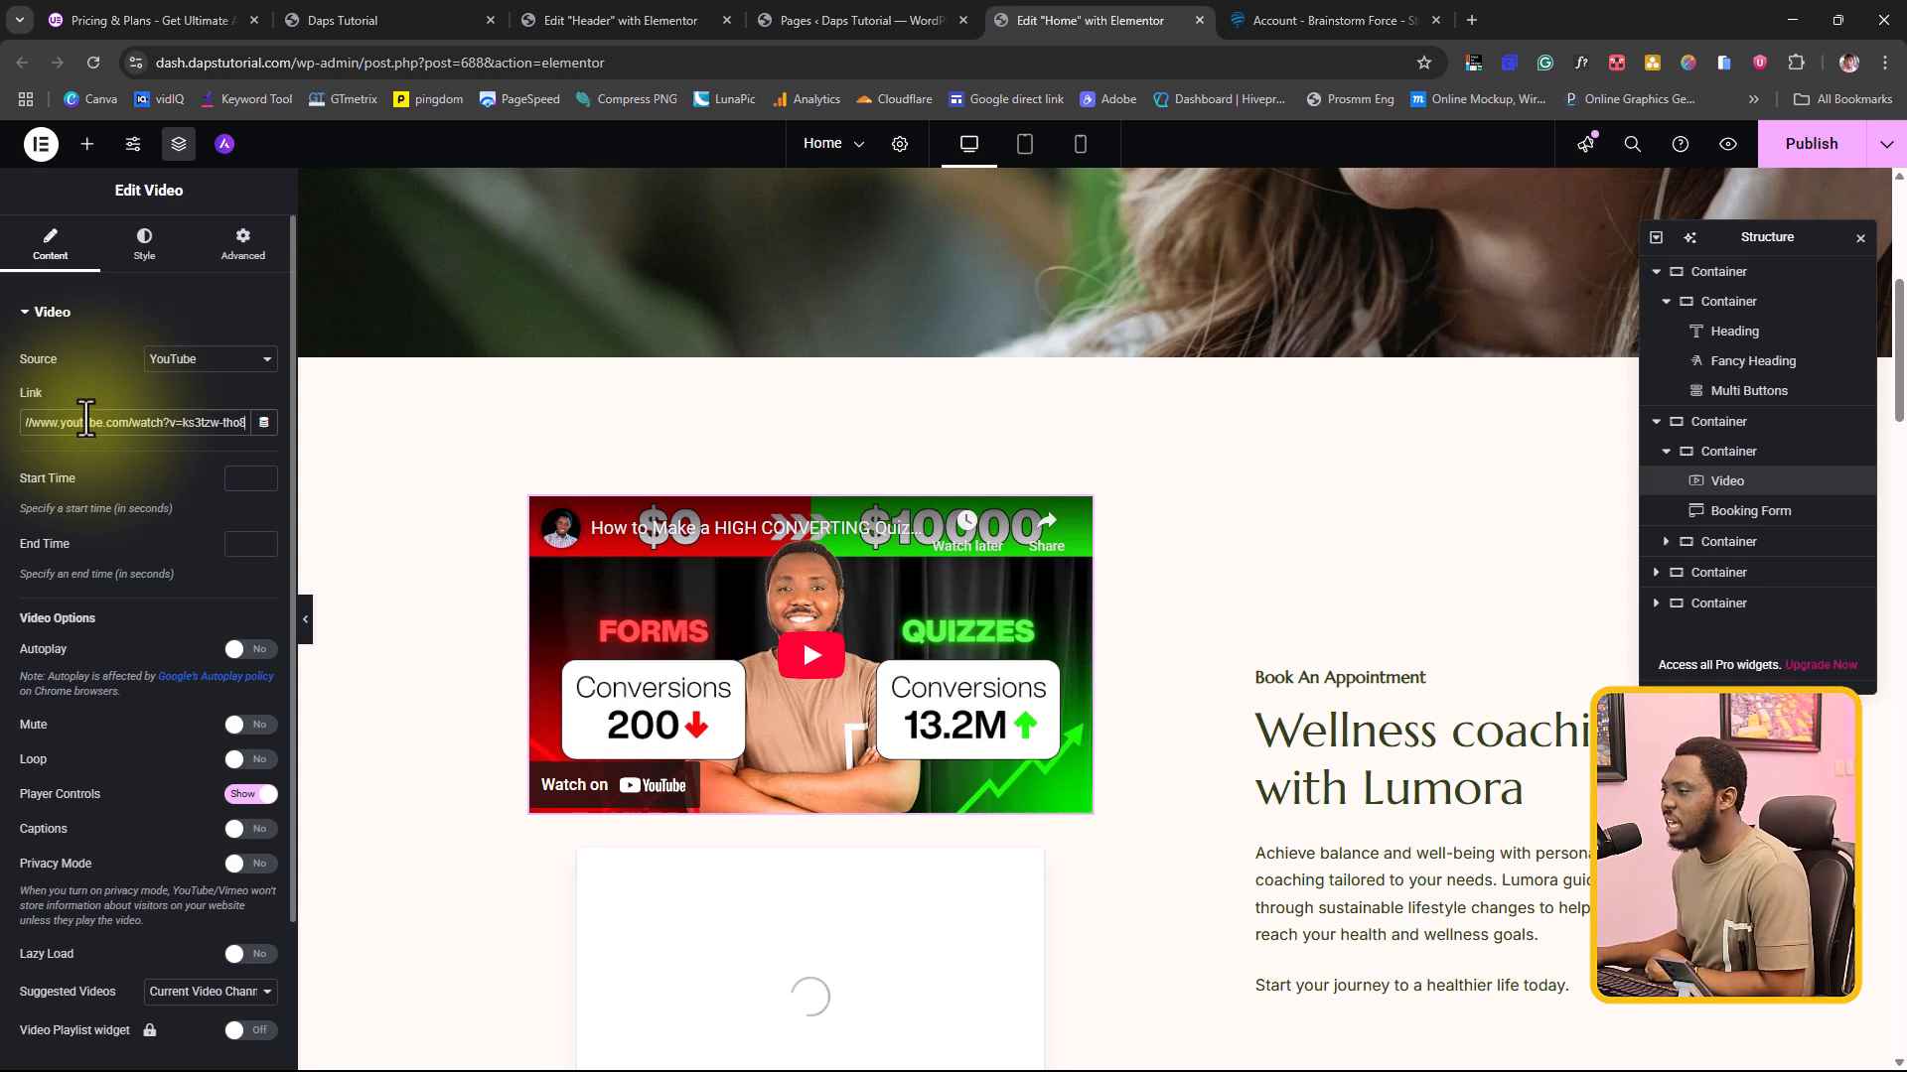
Step: Hide the player controls of the basic Video widget and open its Image Overlay settings
{"action": "scroll", "coordinate": [179, 563], "scroll_direction": "down", "scroll_amount": 2}
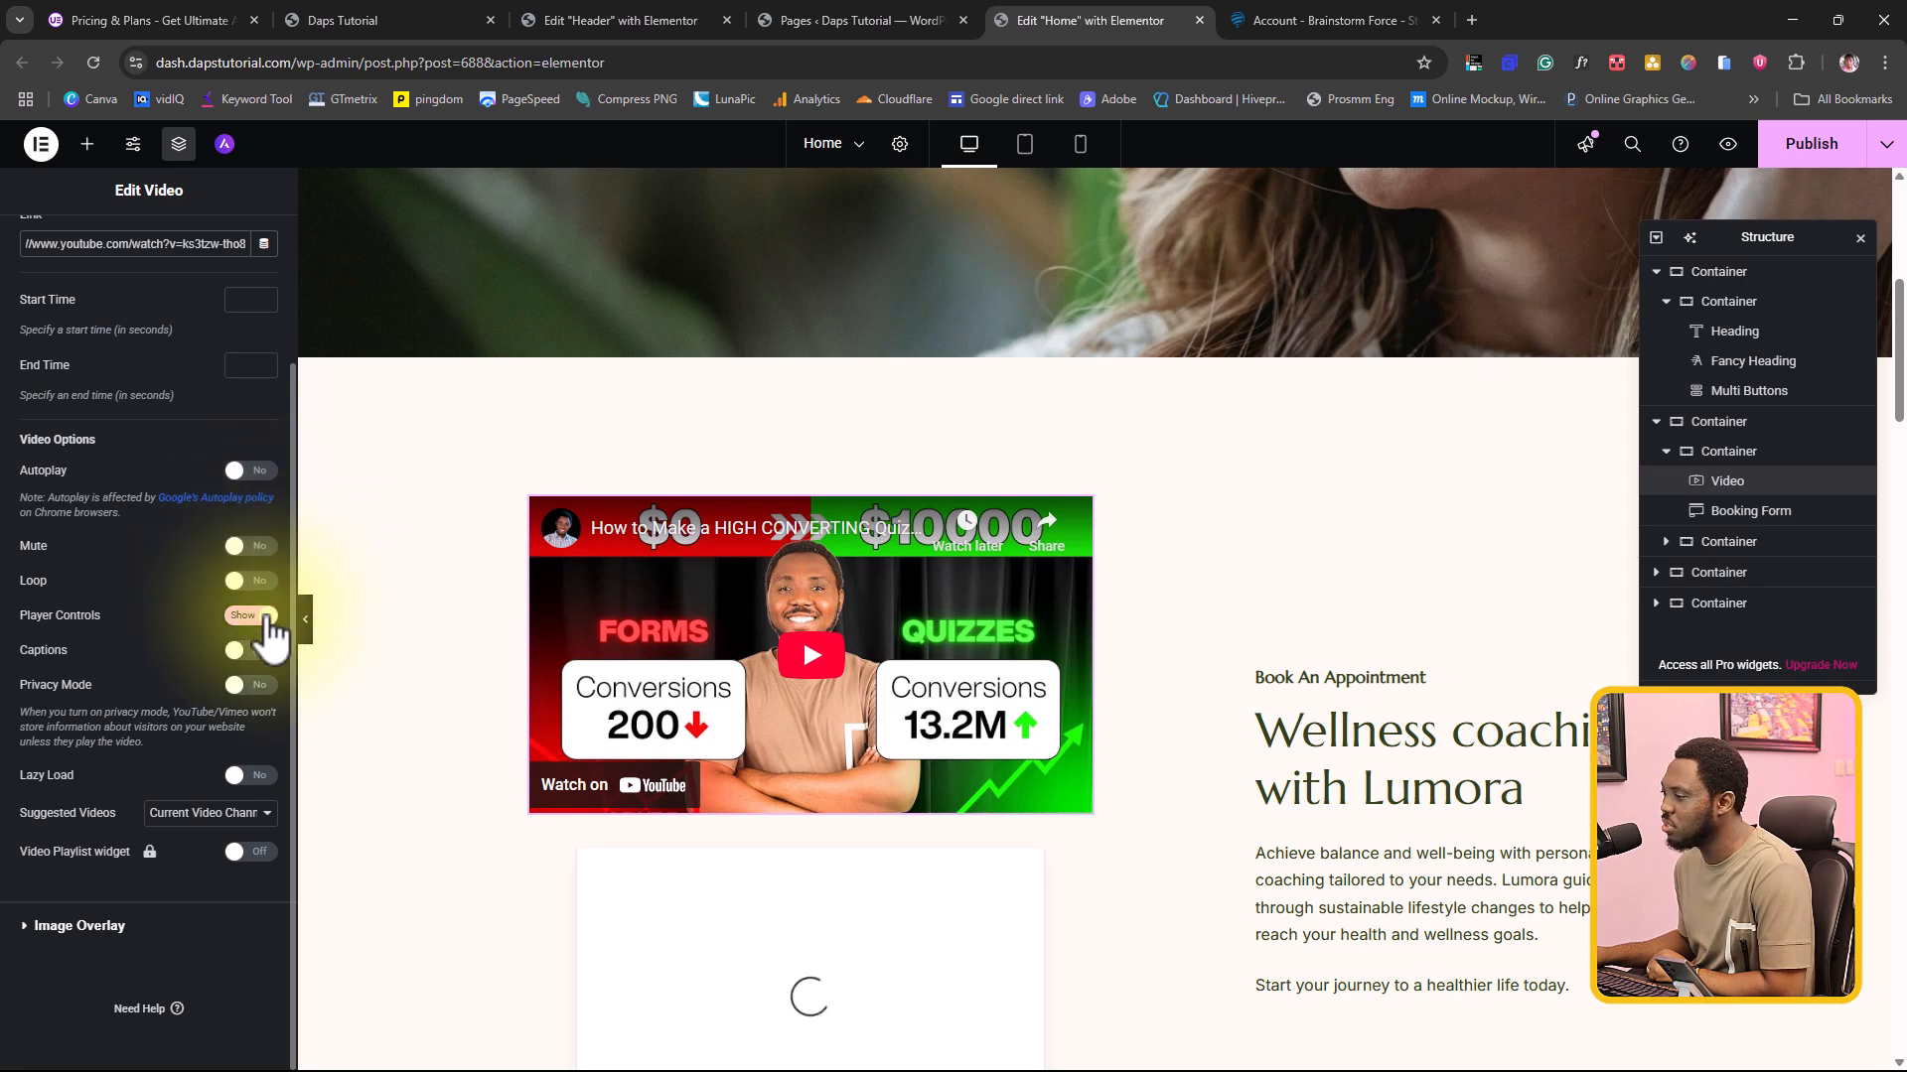
{"action": "left_click", "coordinate": [242, 619]}
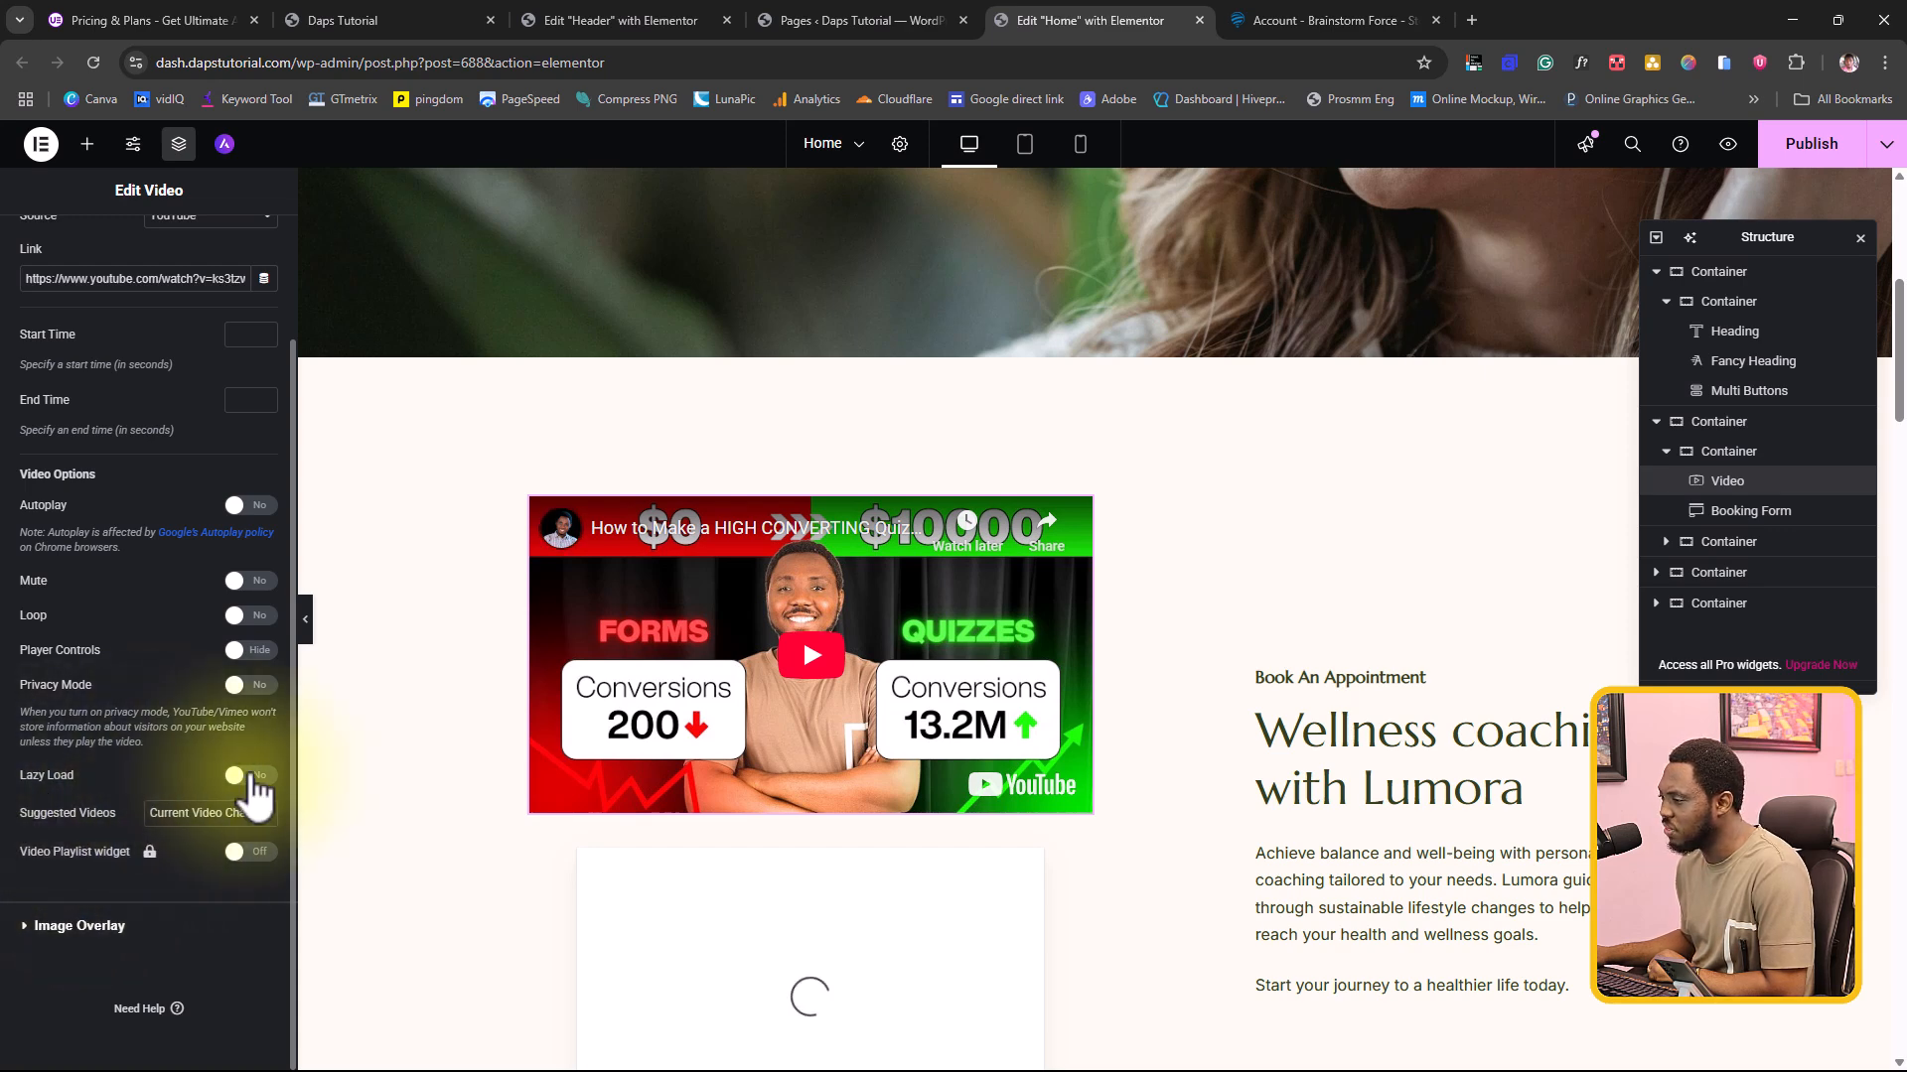
{"action": "left_click", "coordinate": [75, 928]}
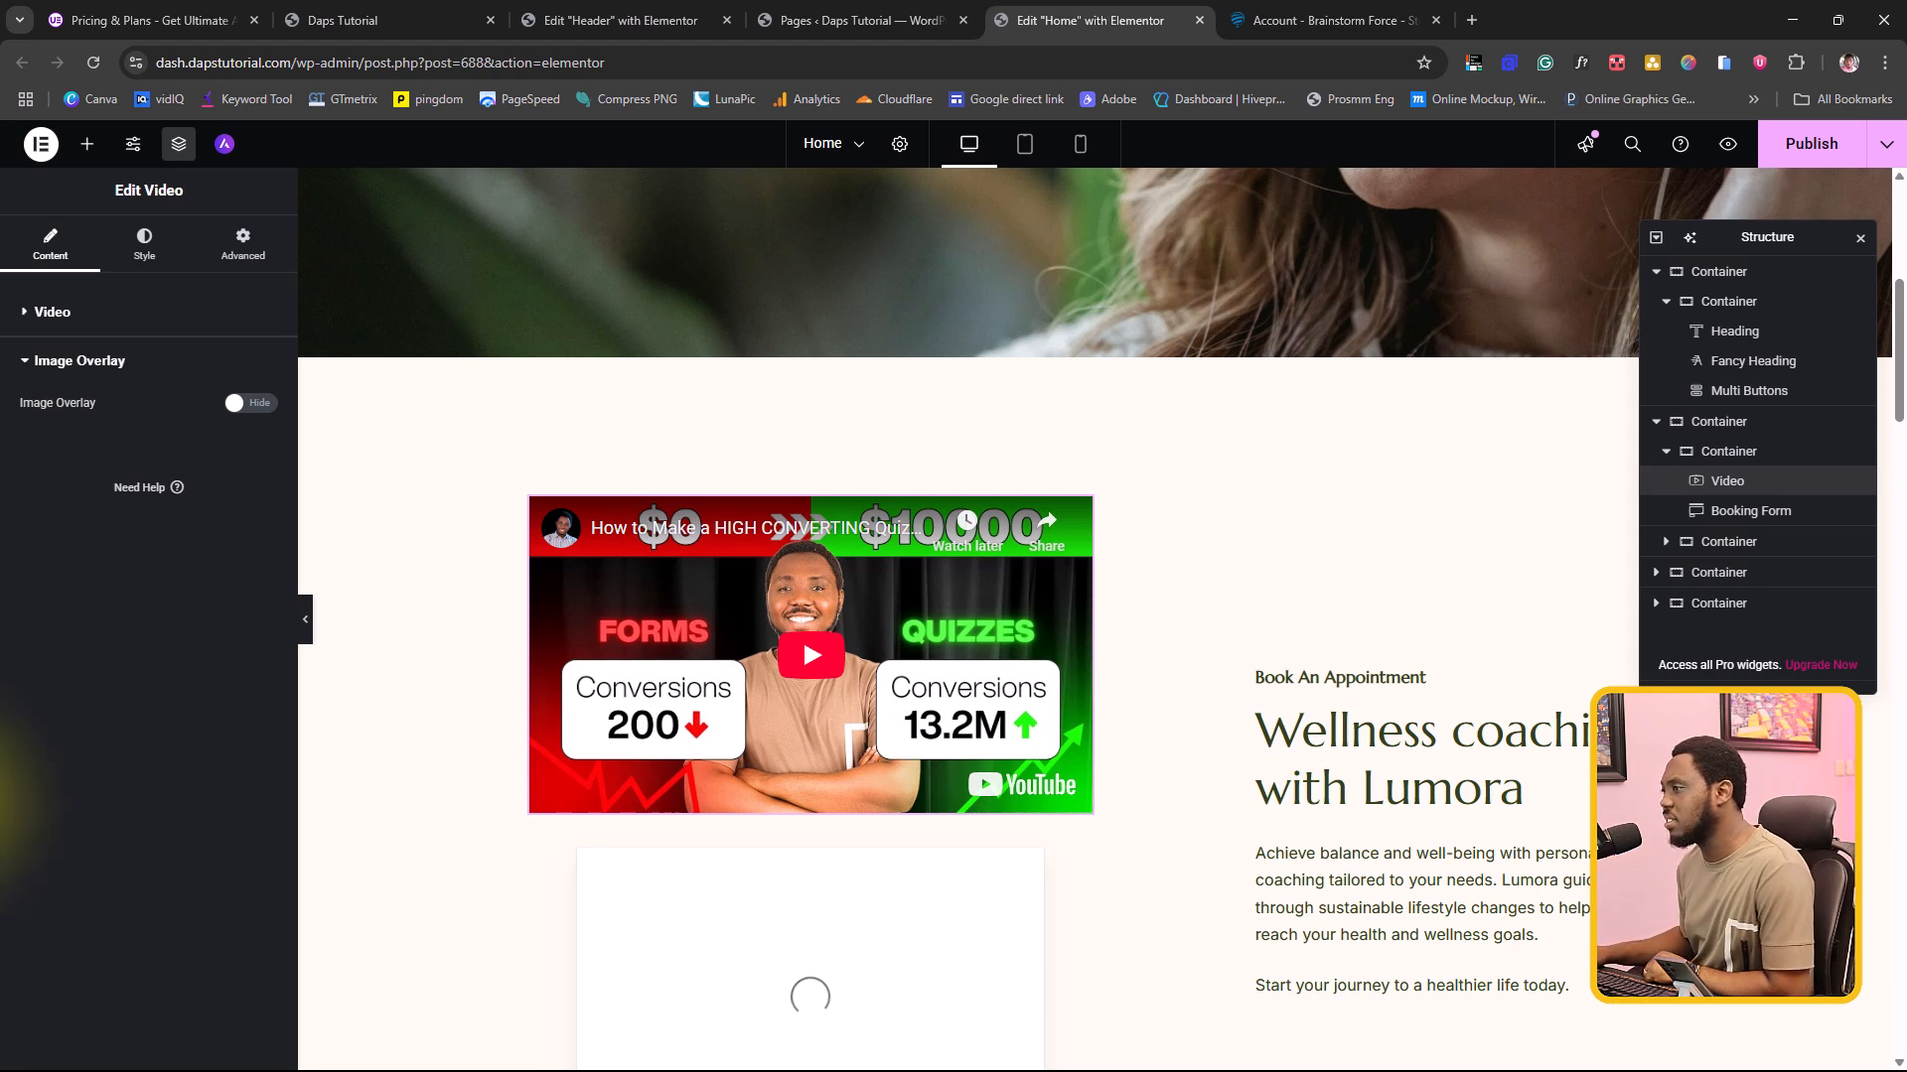
Step: Place the Ultimate Addons Pro Video widget between the basic Video widget and the booking form
{"action": "left_click", "coordinate": [86, 145]}
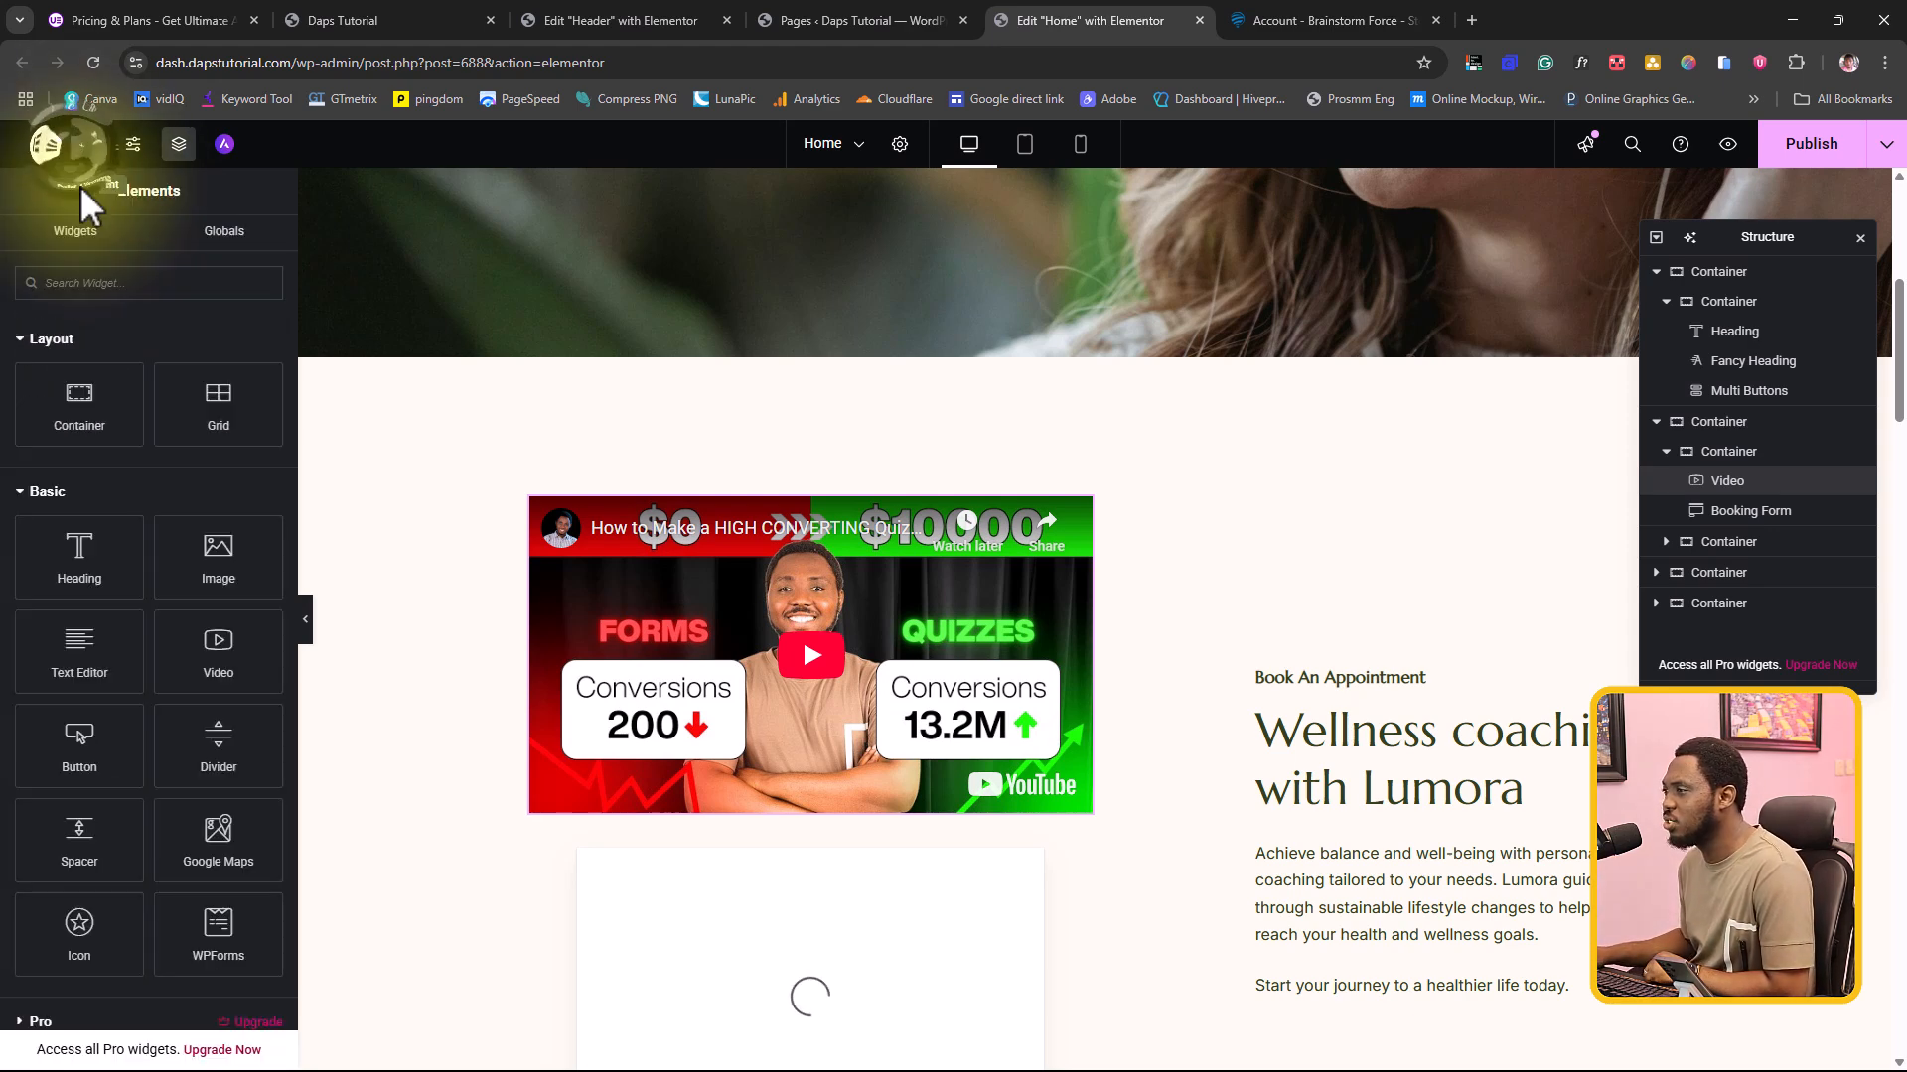
{"action": "scroll", "coordinate": [153, 556], "scroll_direction": "down", "scroll_amount": 7}
{"action": "scroll", "coordinate": [143, 516], "scroll_direction": "up", "scroll_amount": 2}
{"action": "scroll", "coordinate": [141, 514], "scroll_direction": "up", "scroll_amount": 6}
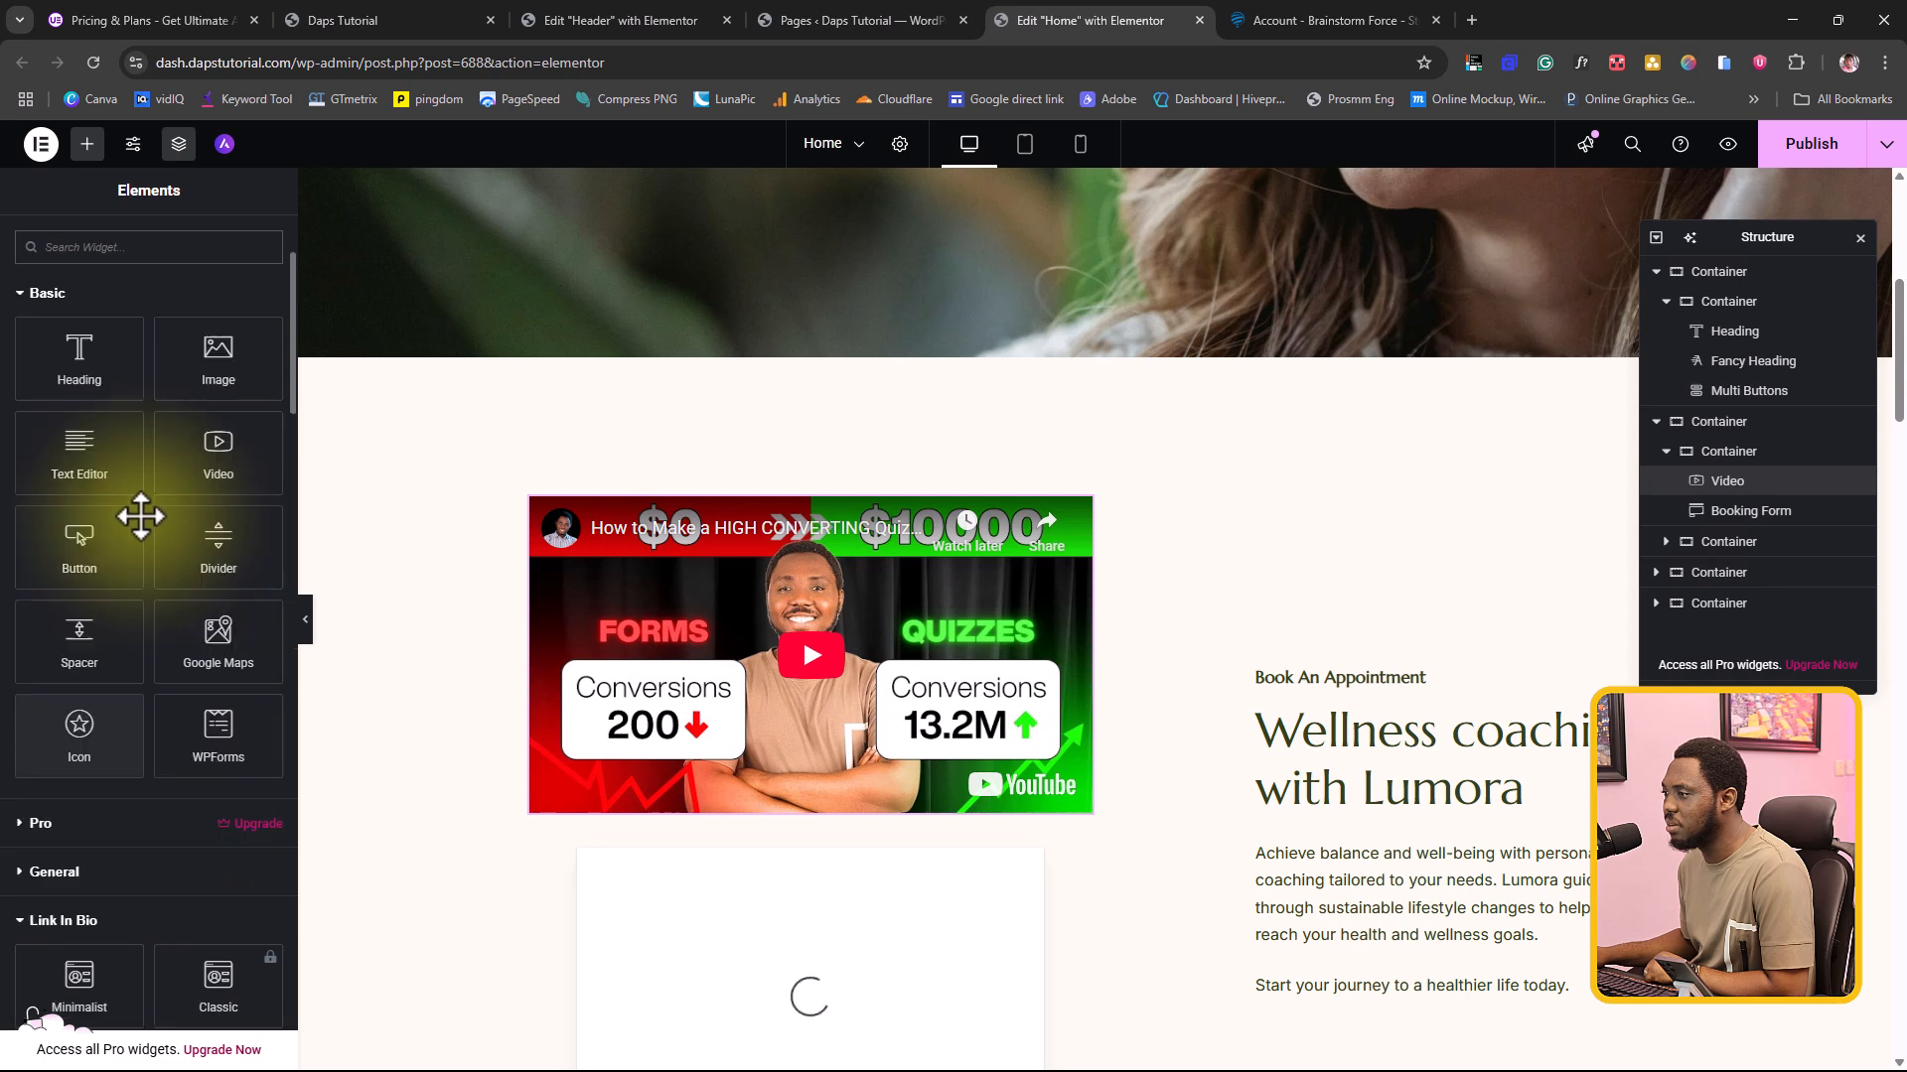
{"action": "left_click", "coordinate": [90, 497]}
{"action": "scroll", "coordinate": [100, 537], "scroll_direction": "down", "scroll_amount": 8}
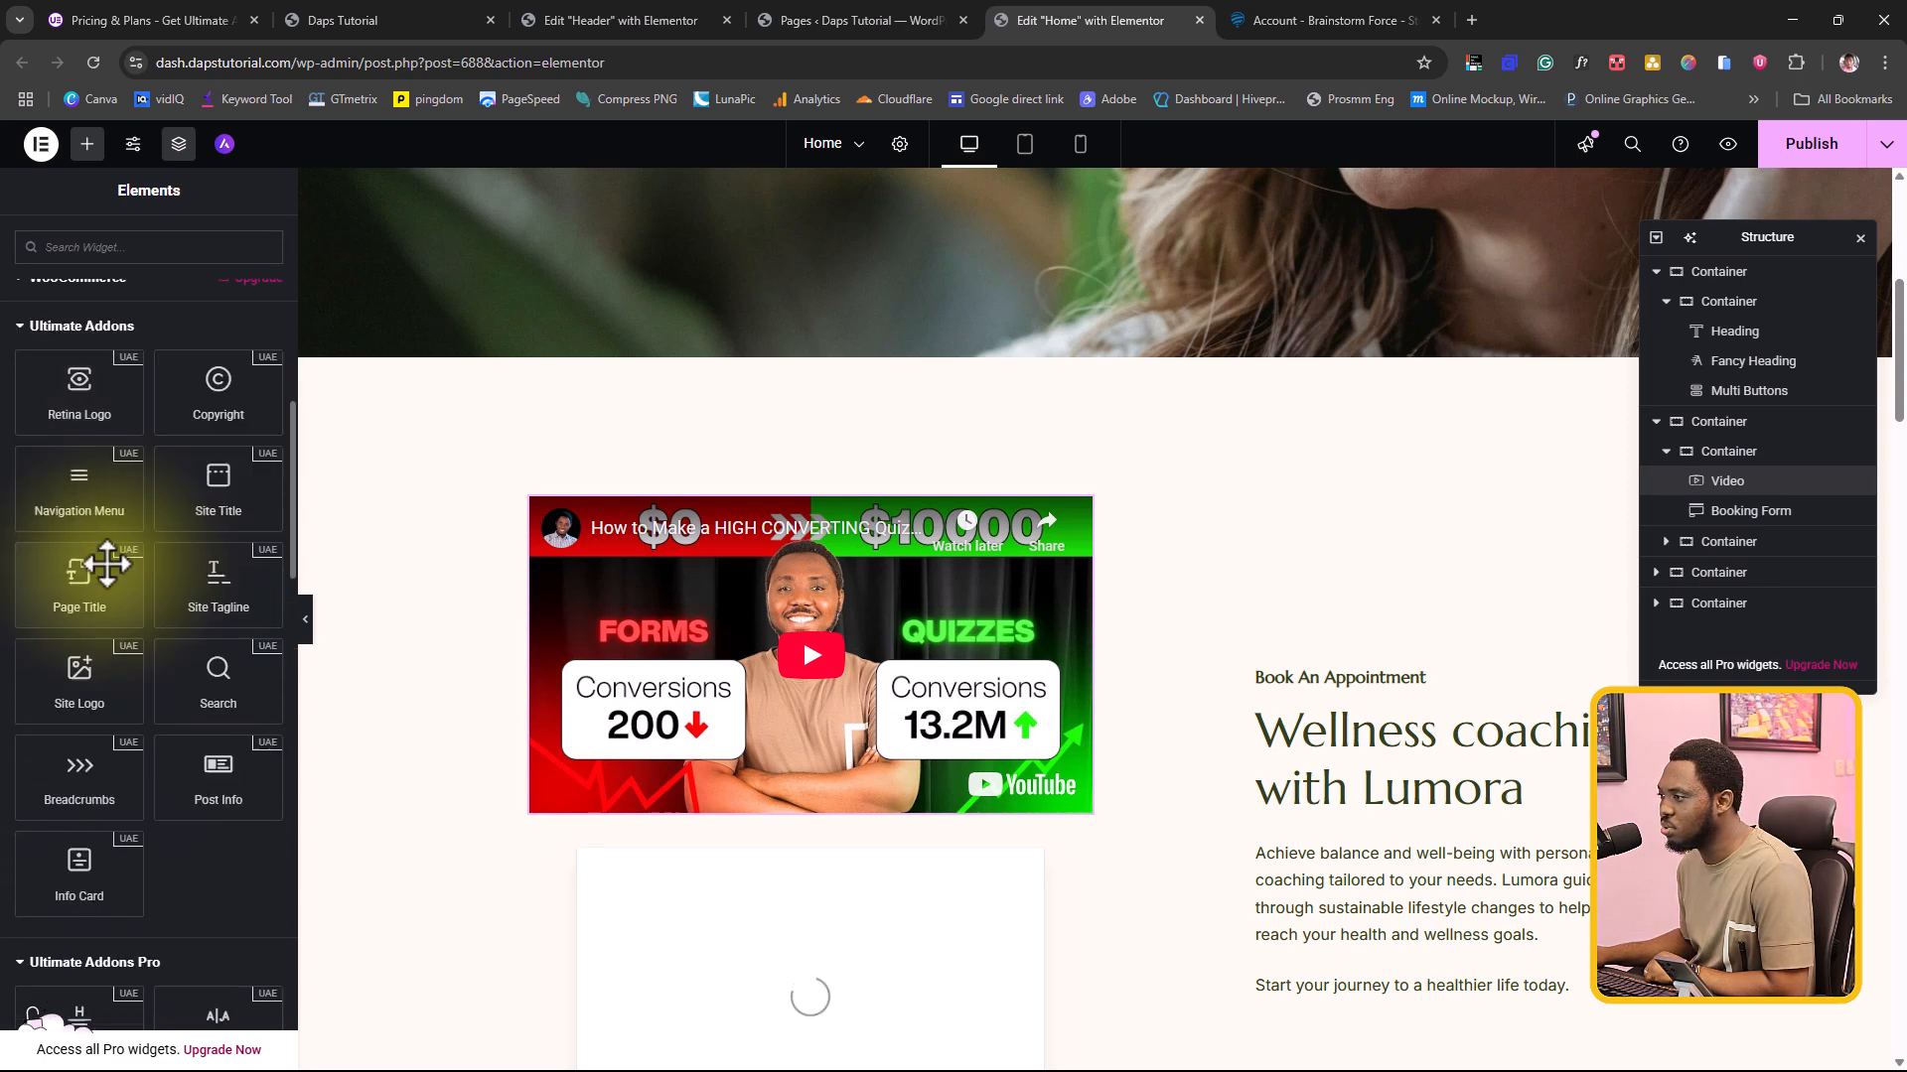
{"action": "scroll", "coordinate": [107, 564], "scroll_direction": "down", "scroll_amount": 5}
{"action": "scroll", "coordinate": [111, 576], "scroll_direction": "down", "scroll_amount": 2}
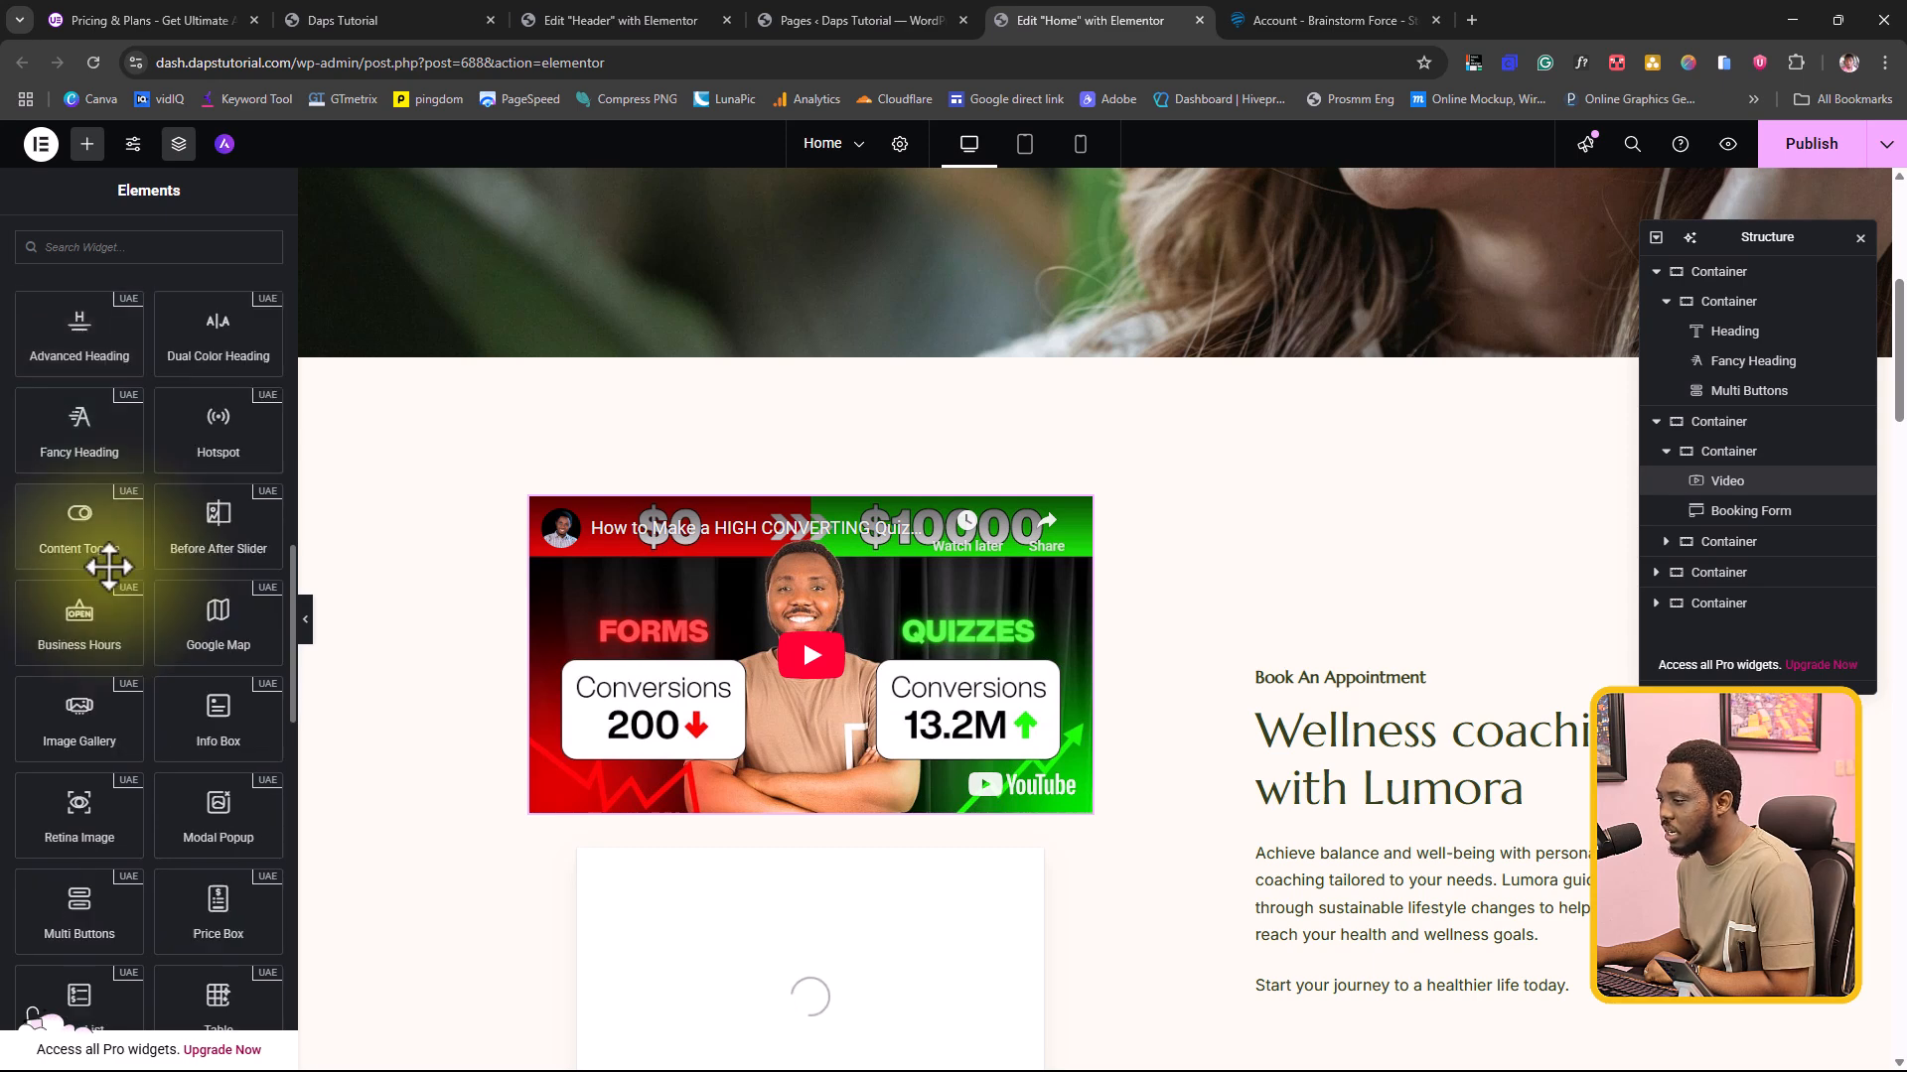
{"action": "scroll", "coordinate": [107, 571], "scroll_direction": "down", "scroll_amount": 3}
{"action": "left_click_drag", "start_coordinate": [73, 902], "coordinate": [777, 819]}
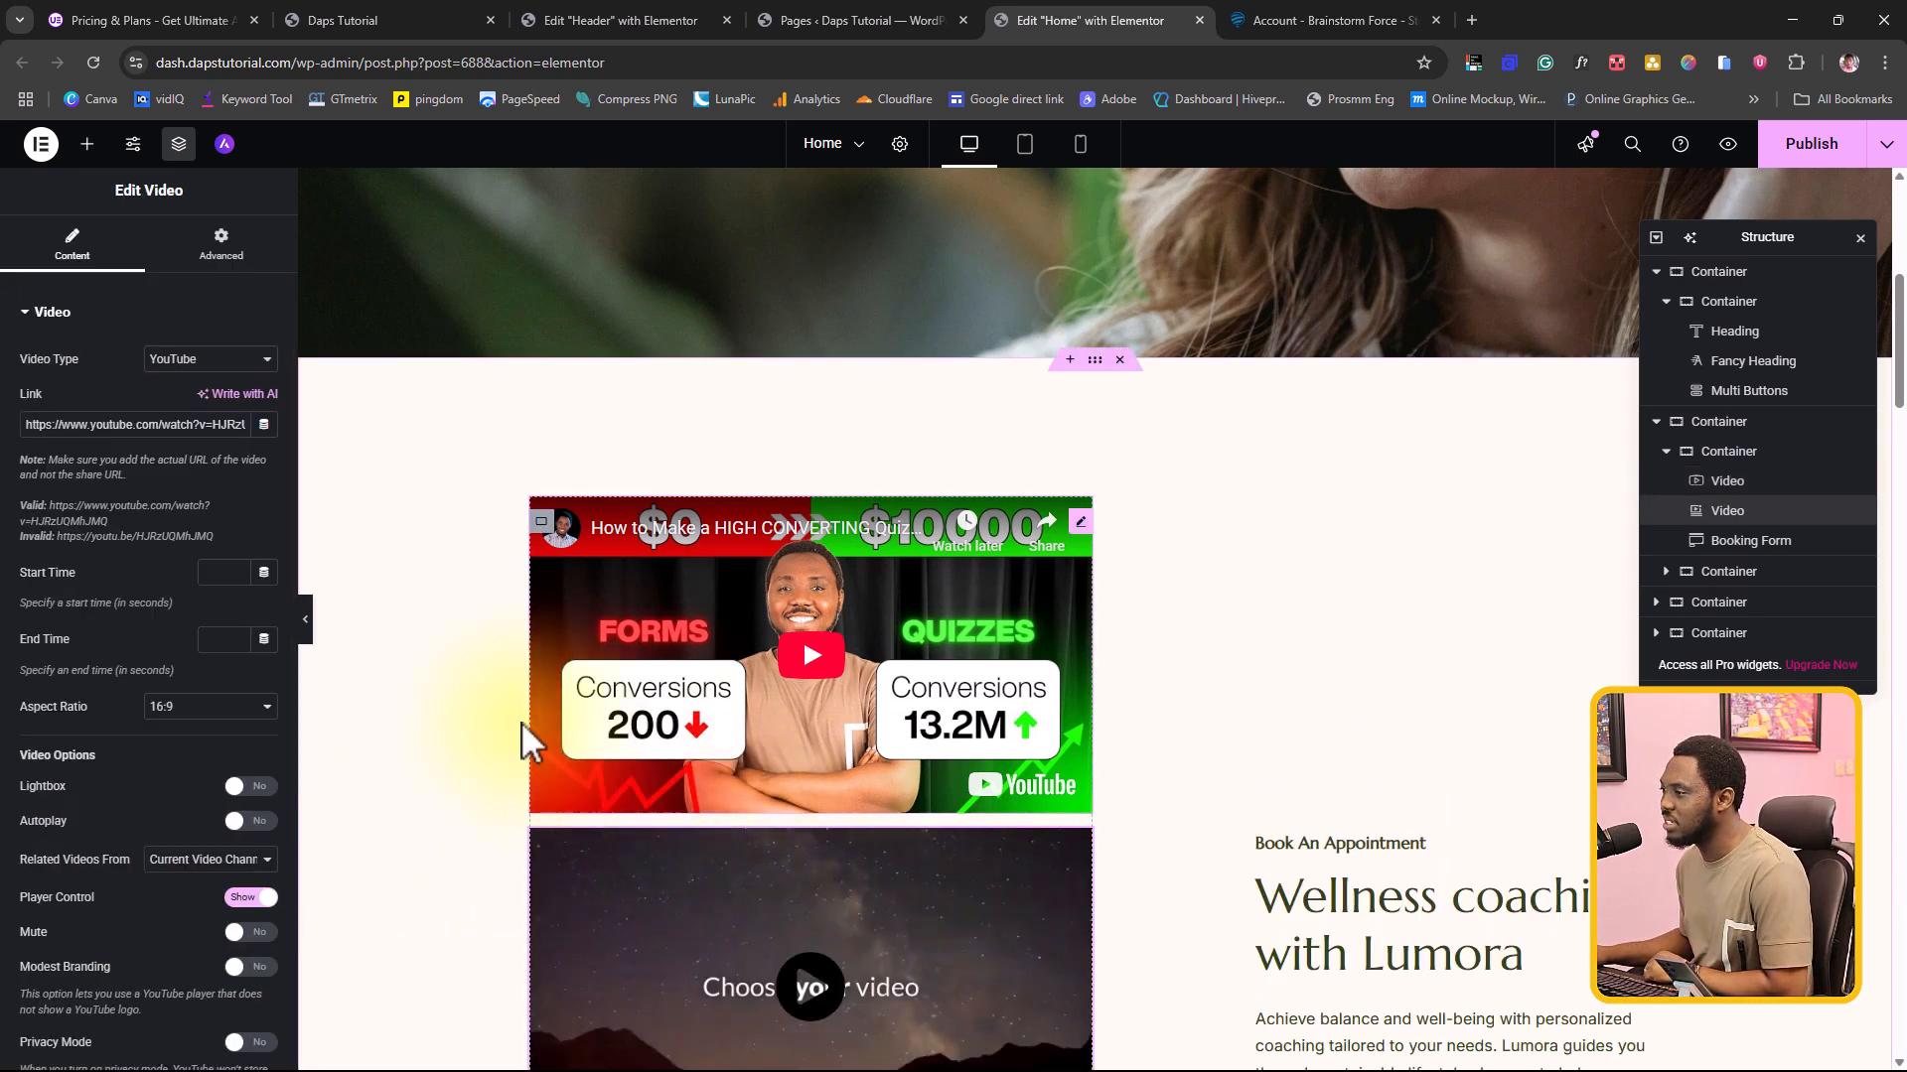
Step: Check the Ultimate Addons Video widget's video types, keep YouTube, and replace its link with the same copied YouTube URL
{"action": "left_click", "coordinate": [204, 360]}
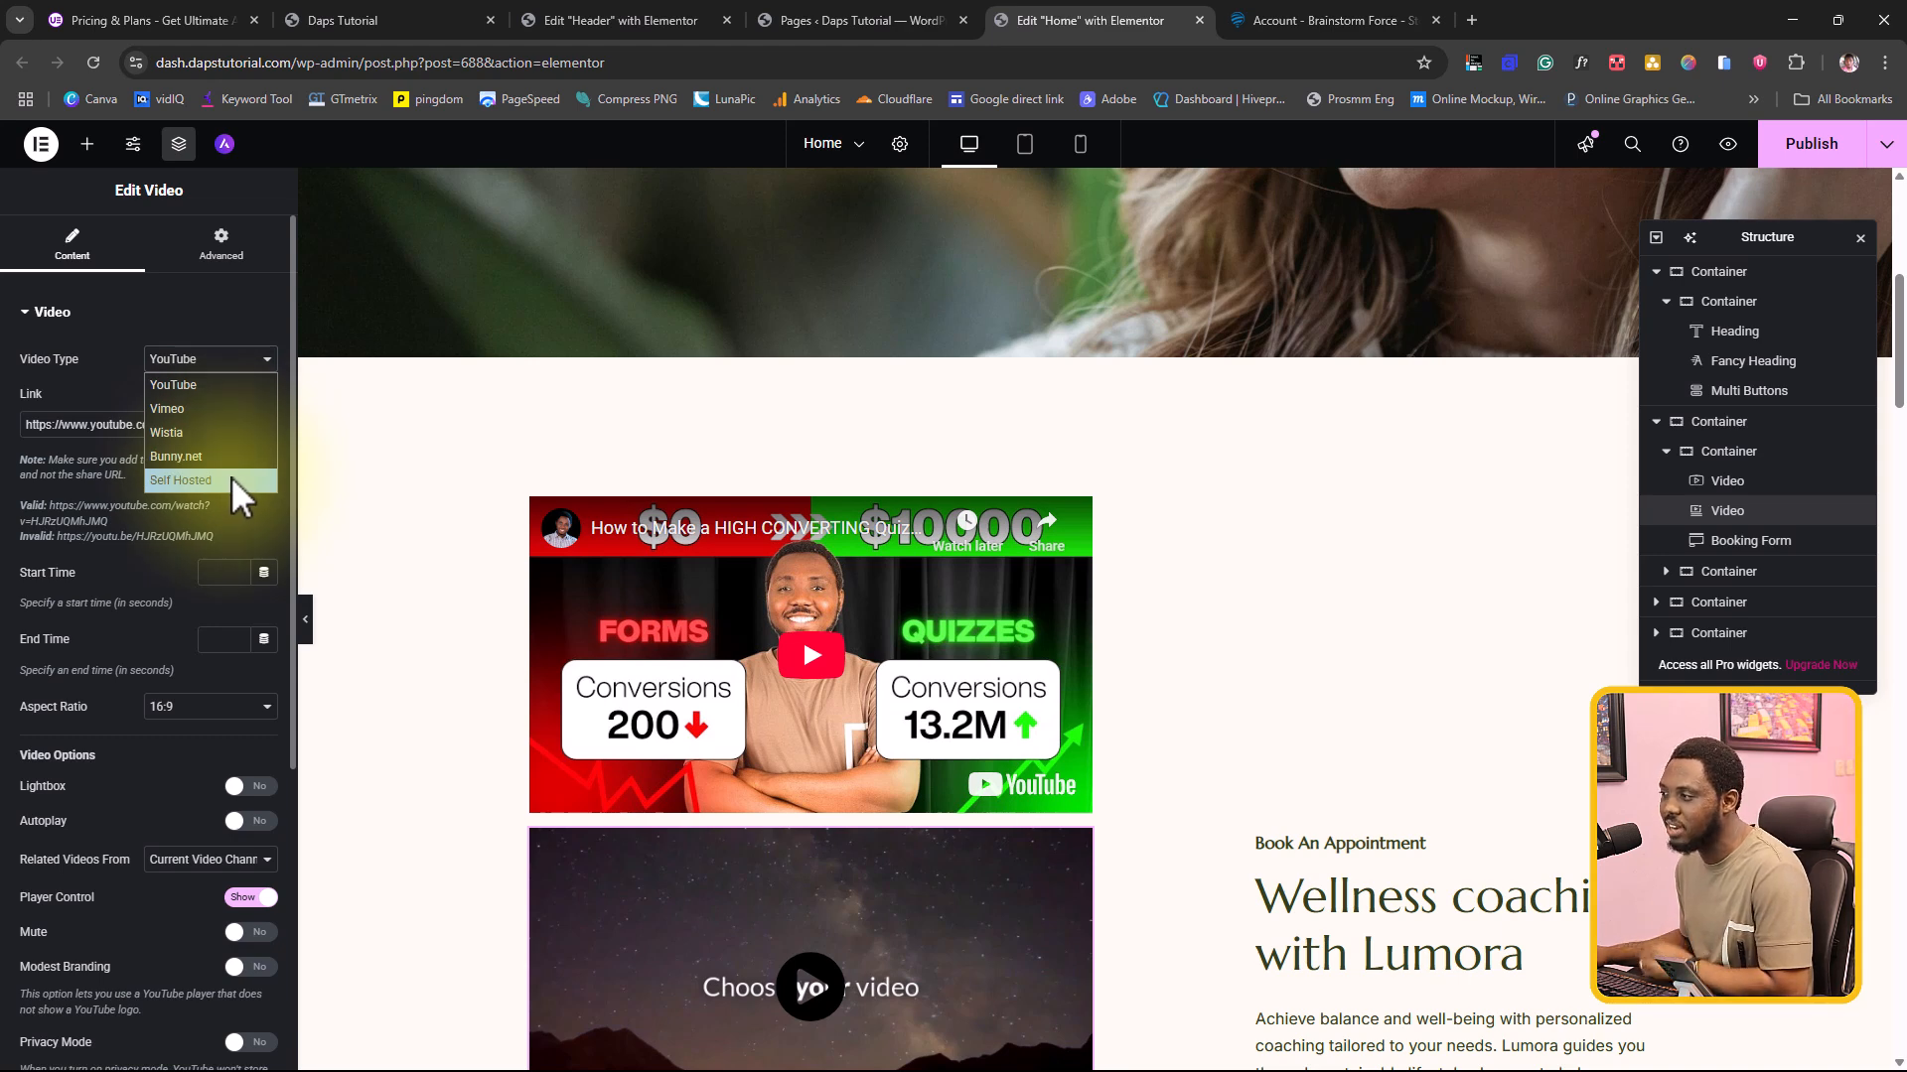
{"action": "left_click", "coordinate": [57, 417]}
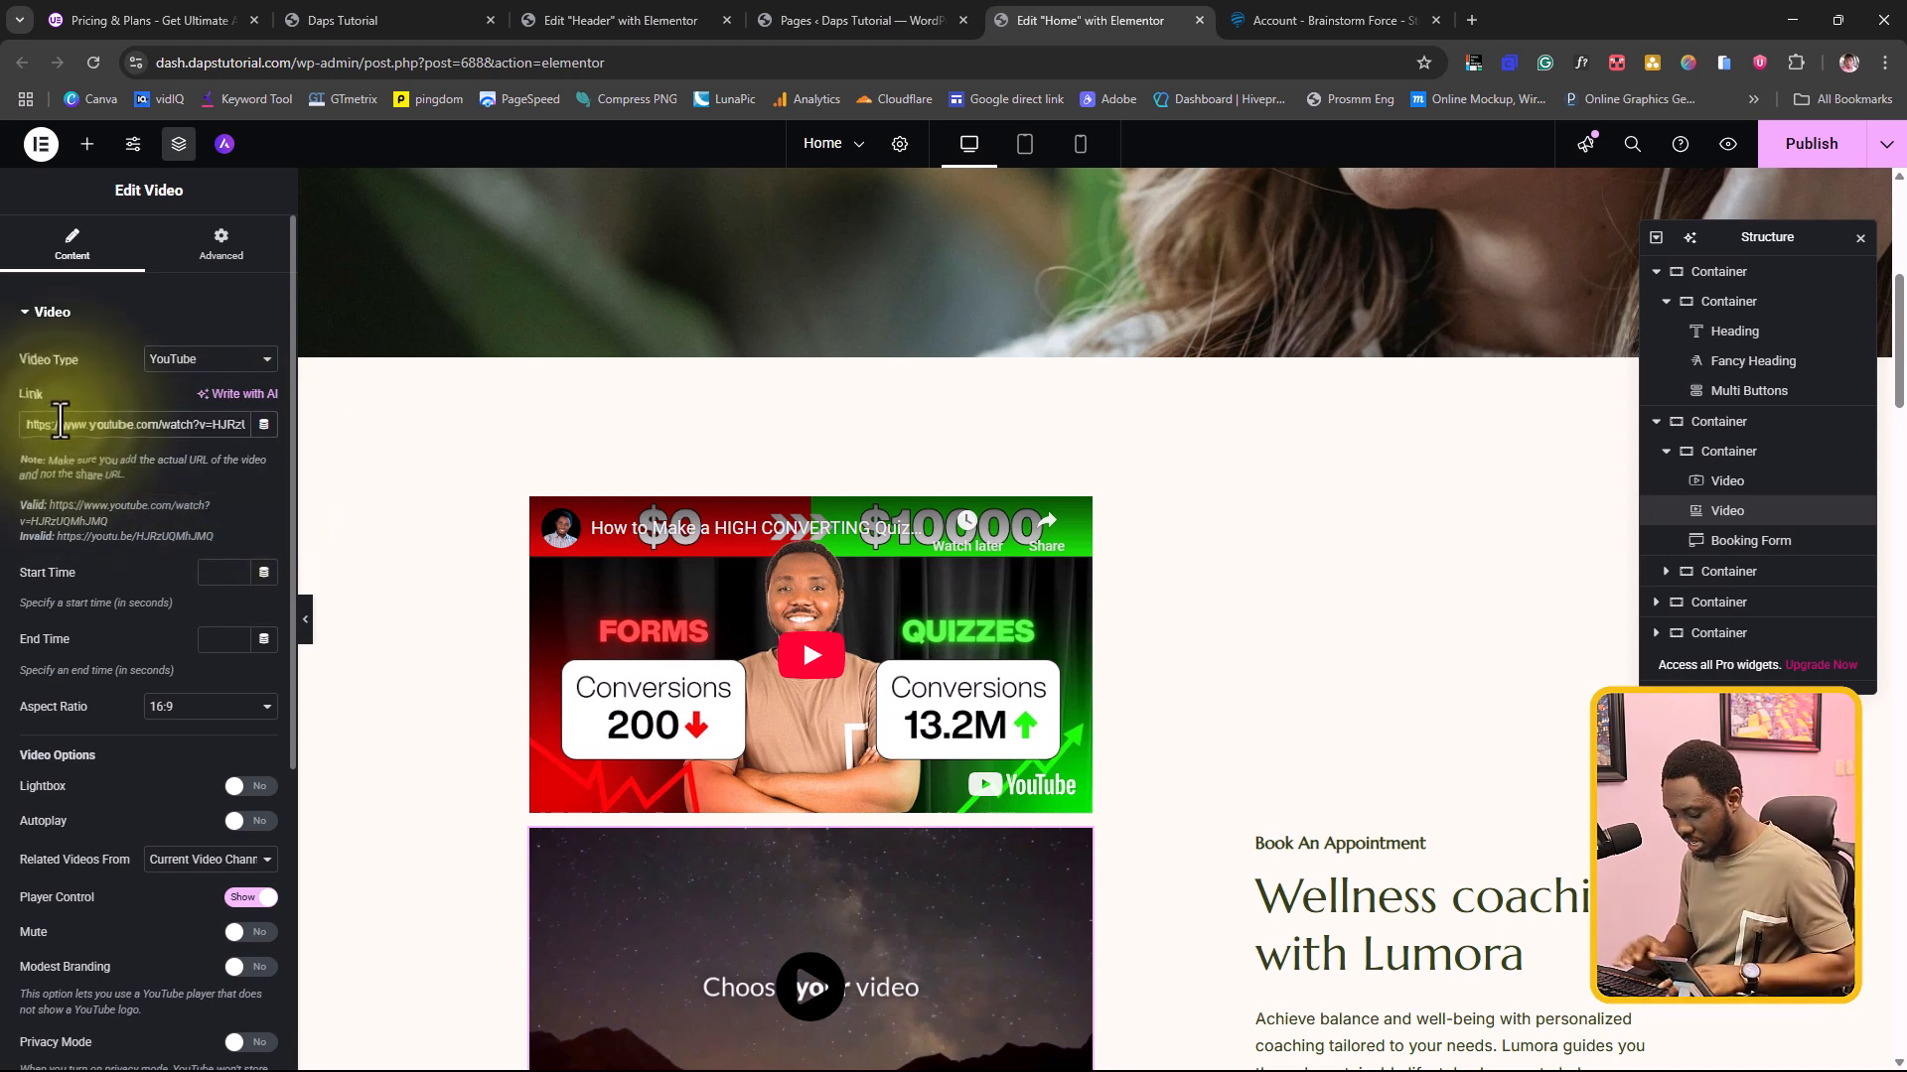
{"action": "key", "text": "ctrl+a"}
{"action": "type", "text": "https://www.youtube.com/watch?v=ks3tzw-tho8"}
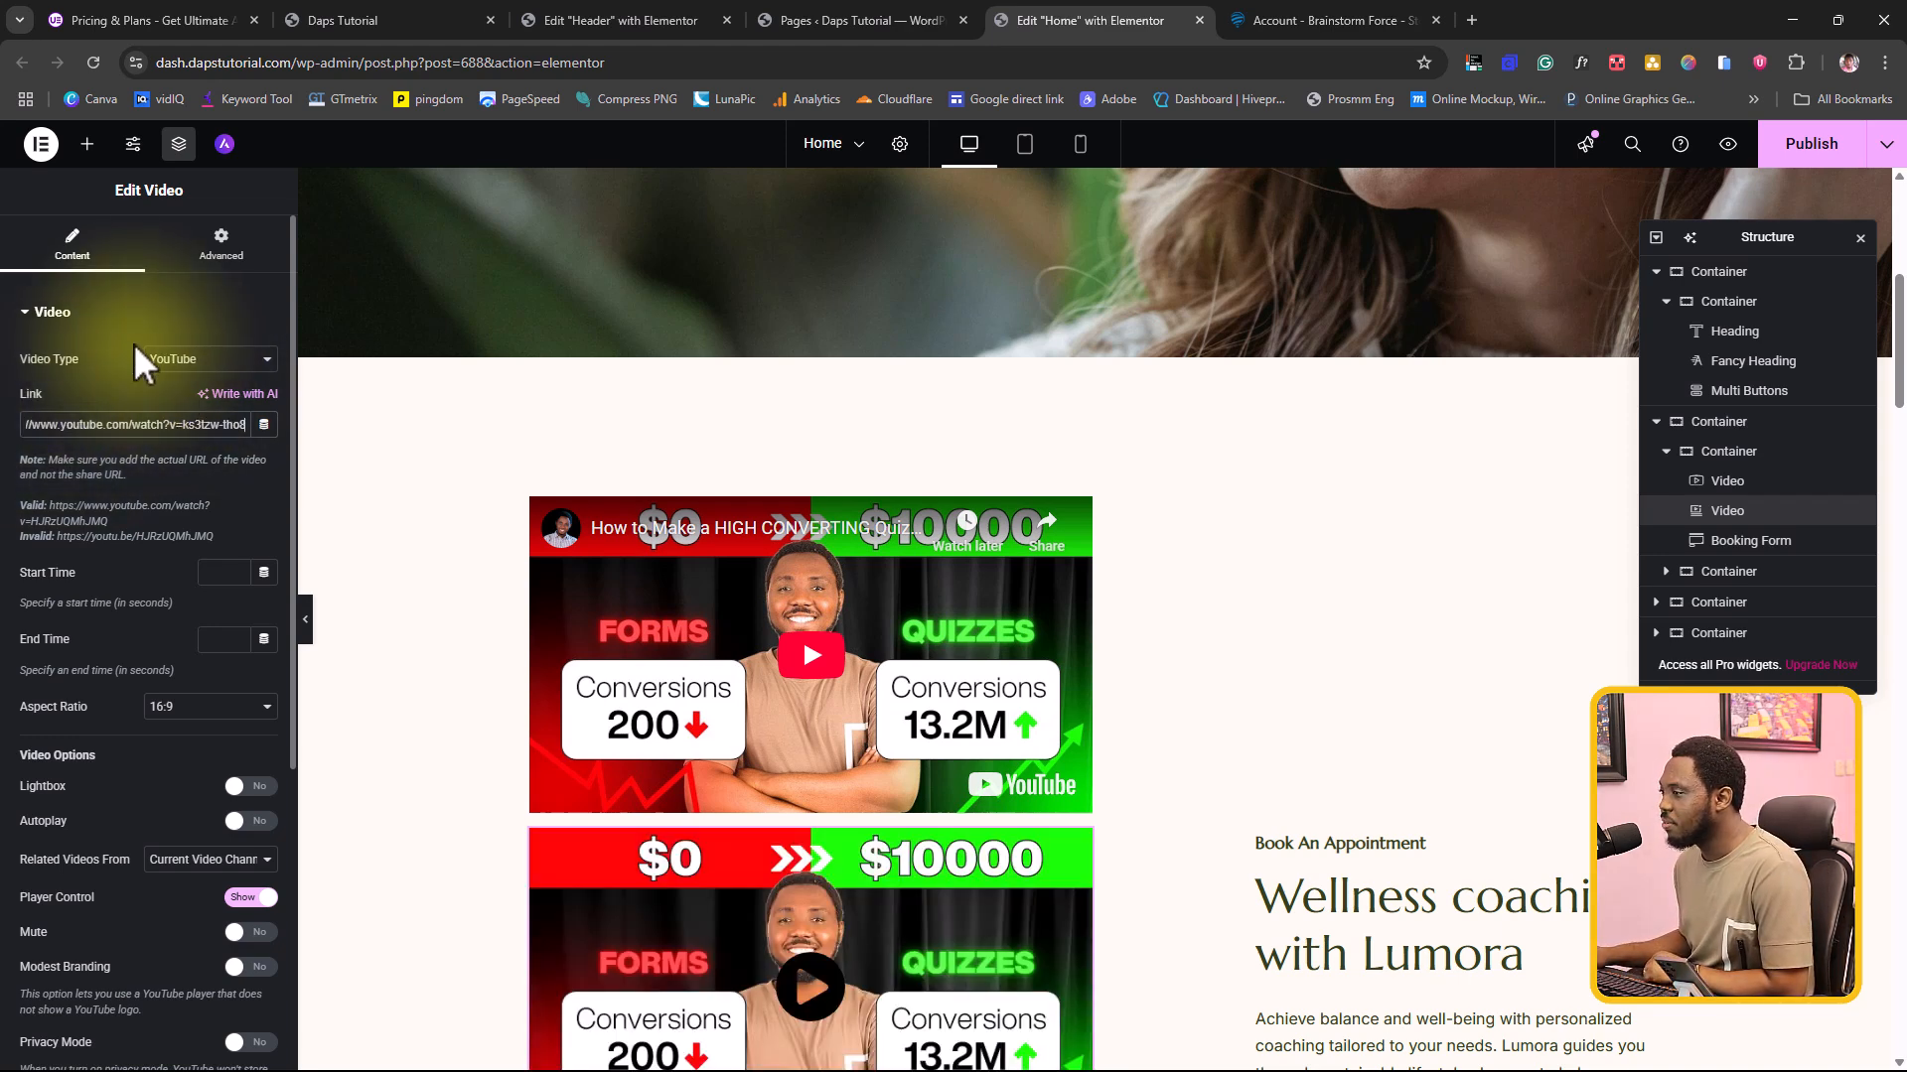
Step: Delete the booking form below the two video widgets
{"action": "scroll", "coordinate": [484, 406], "scroll_direction": "down", "scroll_amount": 2}
{"action": "scroll", "coordinate": [484, 405], "scroll_direction": "down", "scroll_amount": 5}
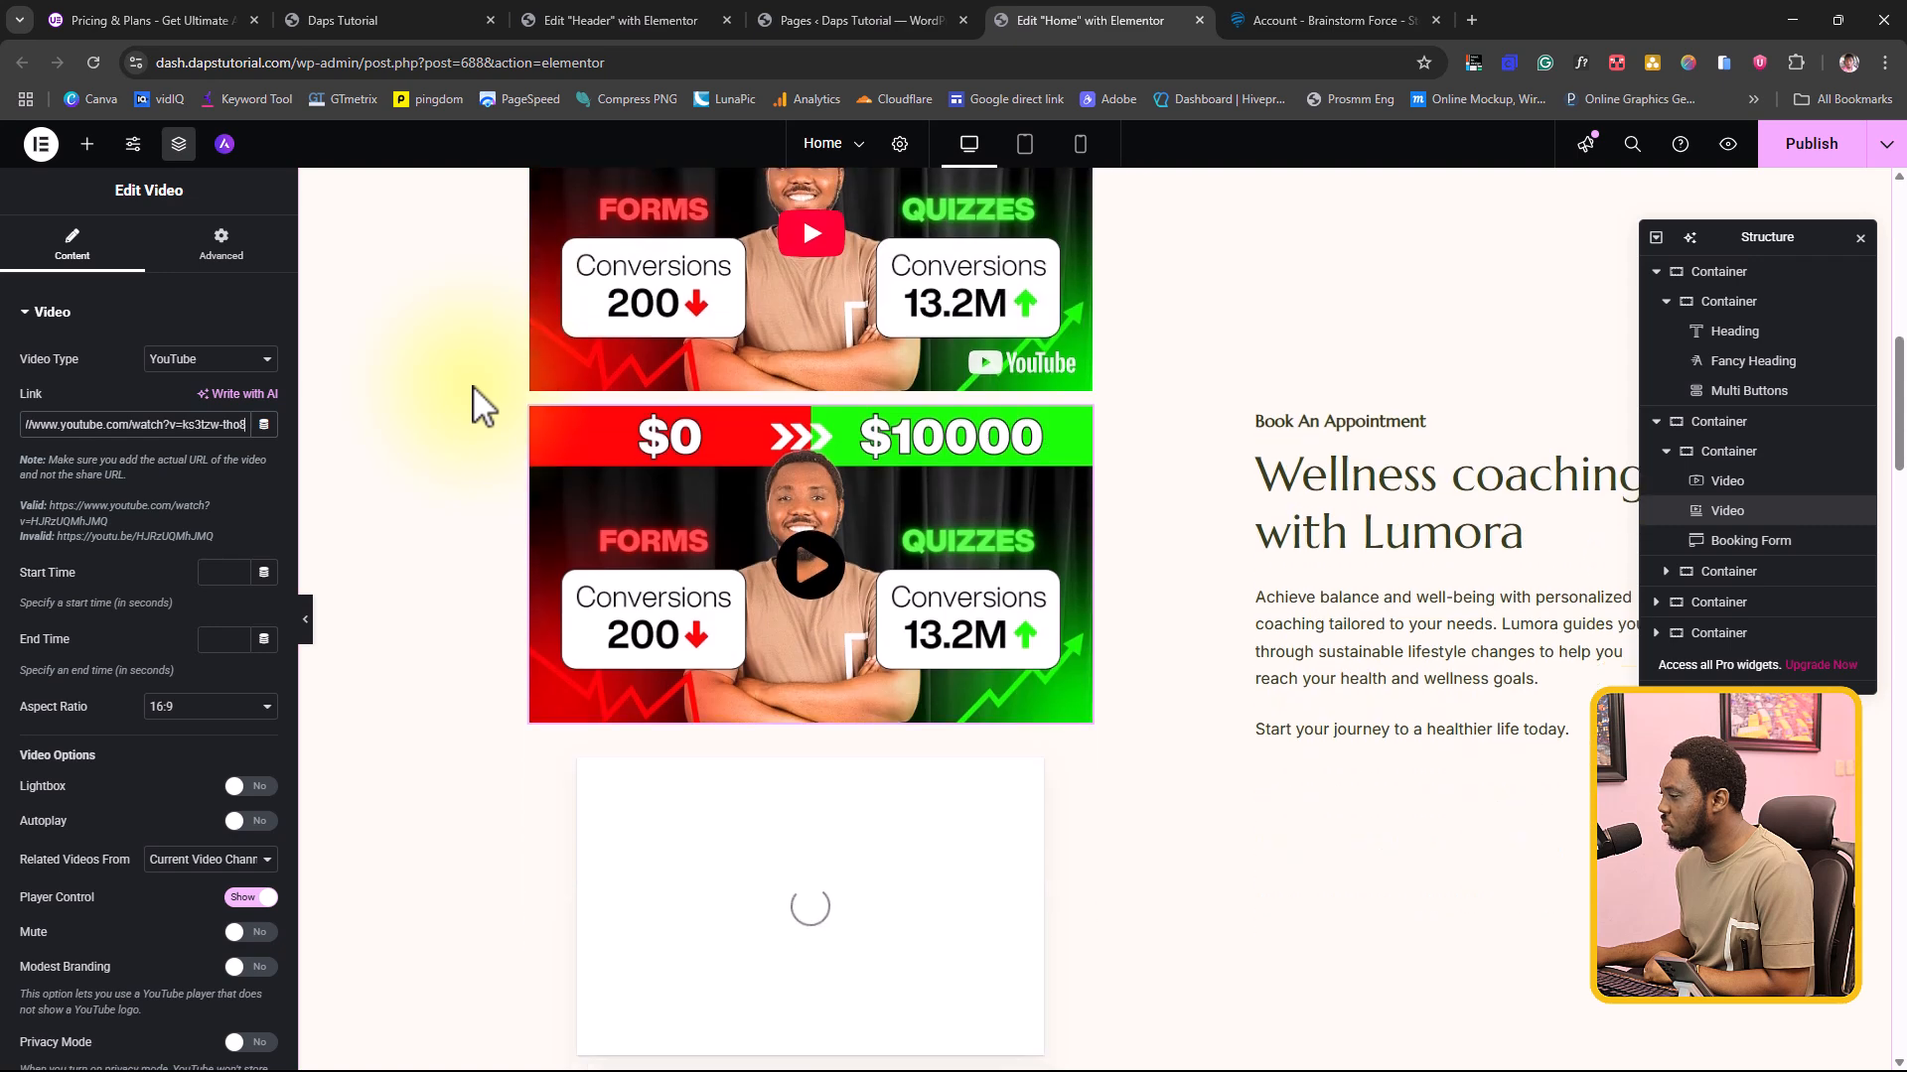
{"action": "right_click", "coordinate": [951, 755]}
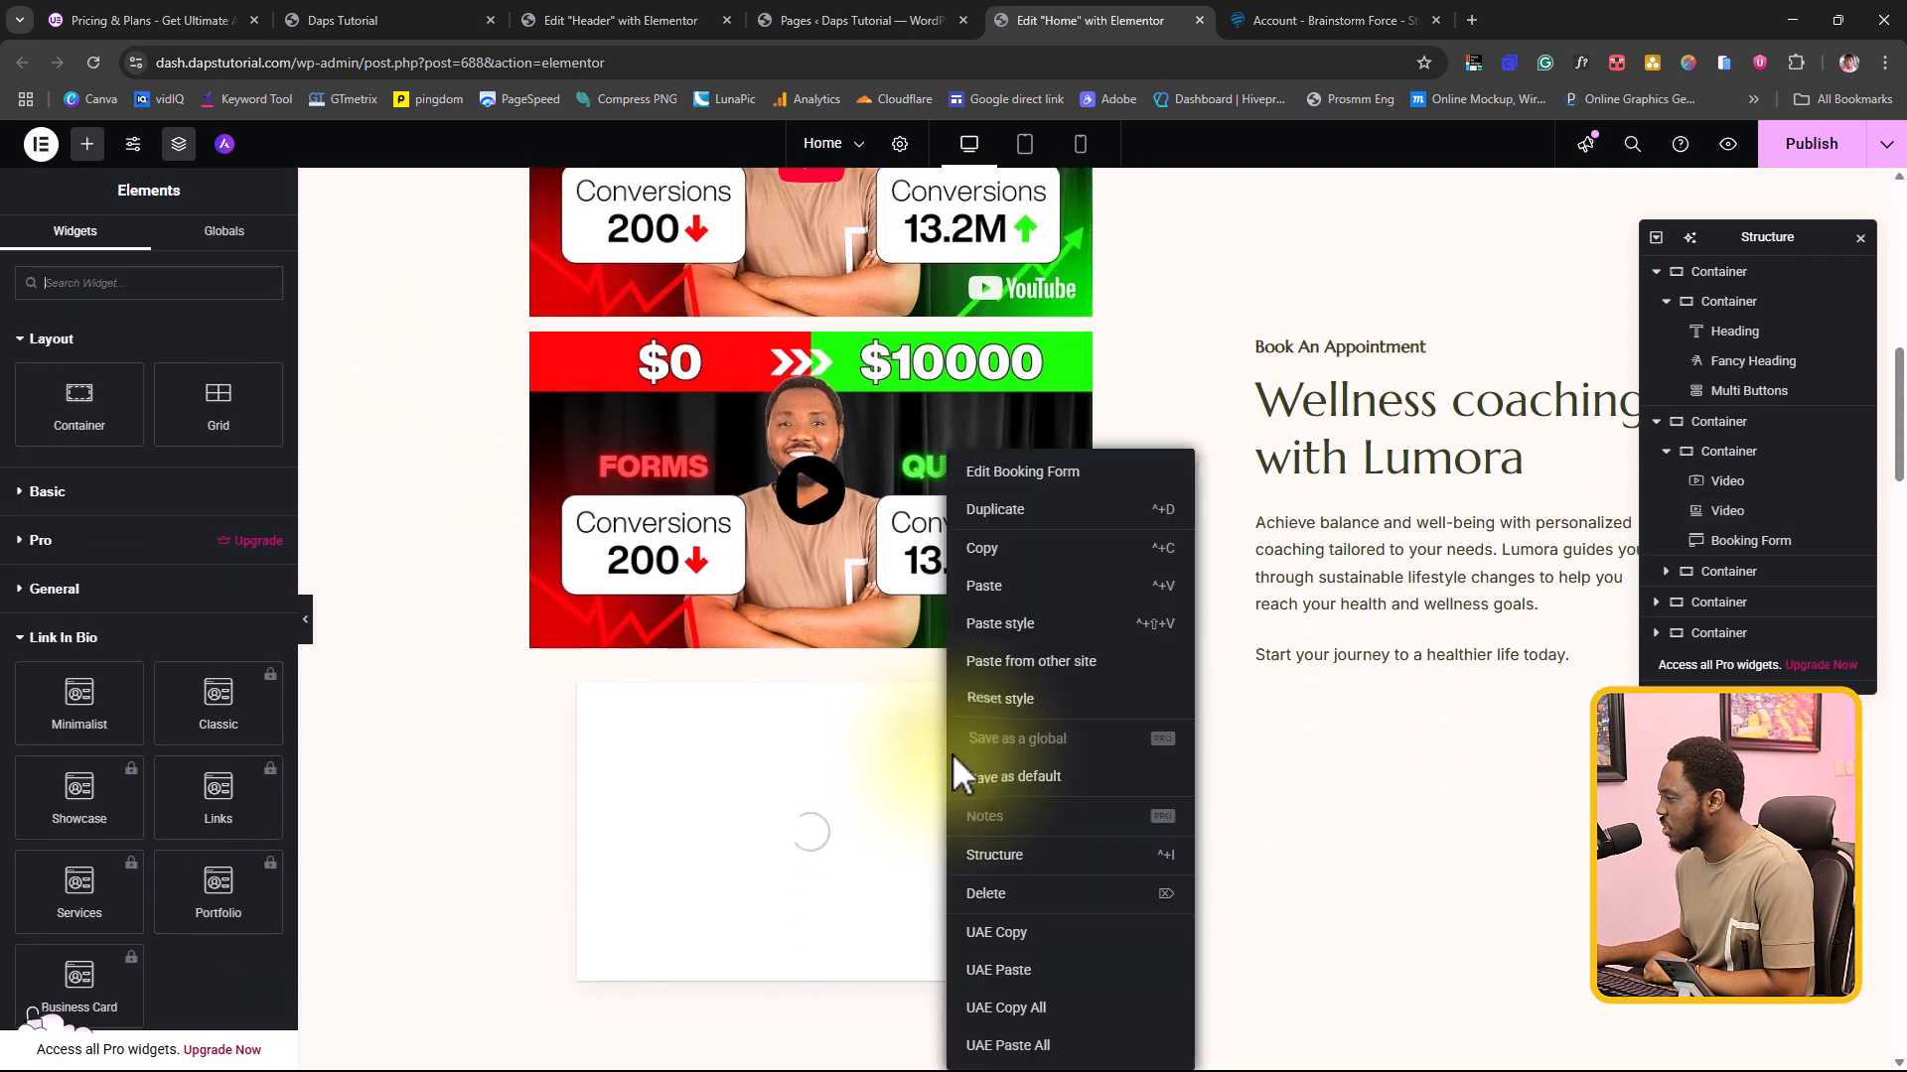
{"action": "left_click", "coordinate": [997, 893]}
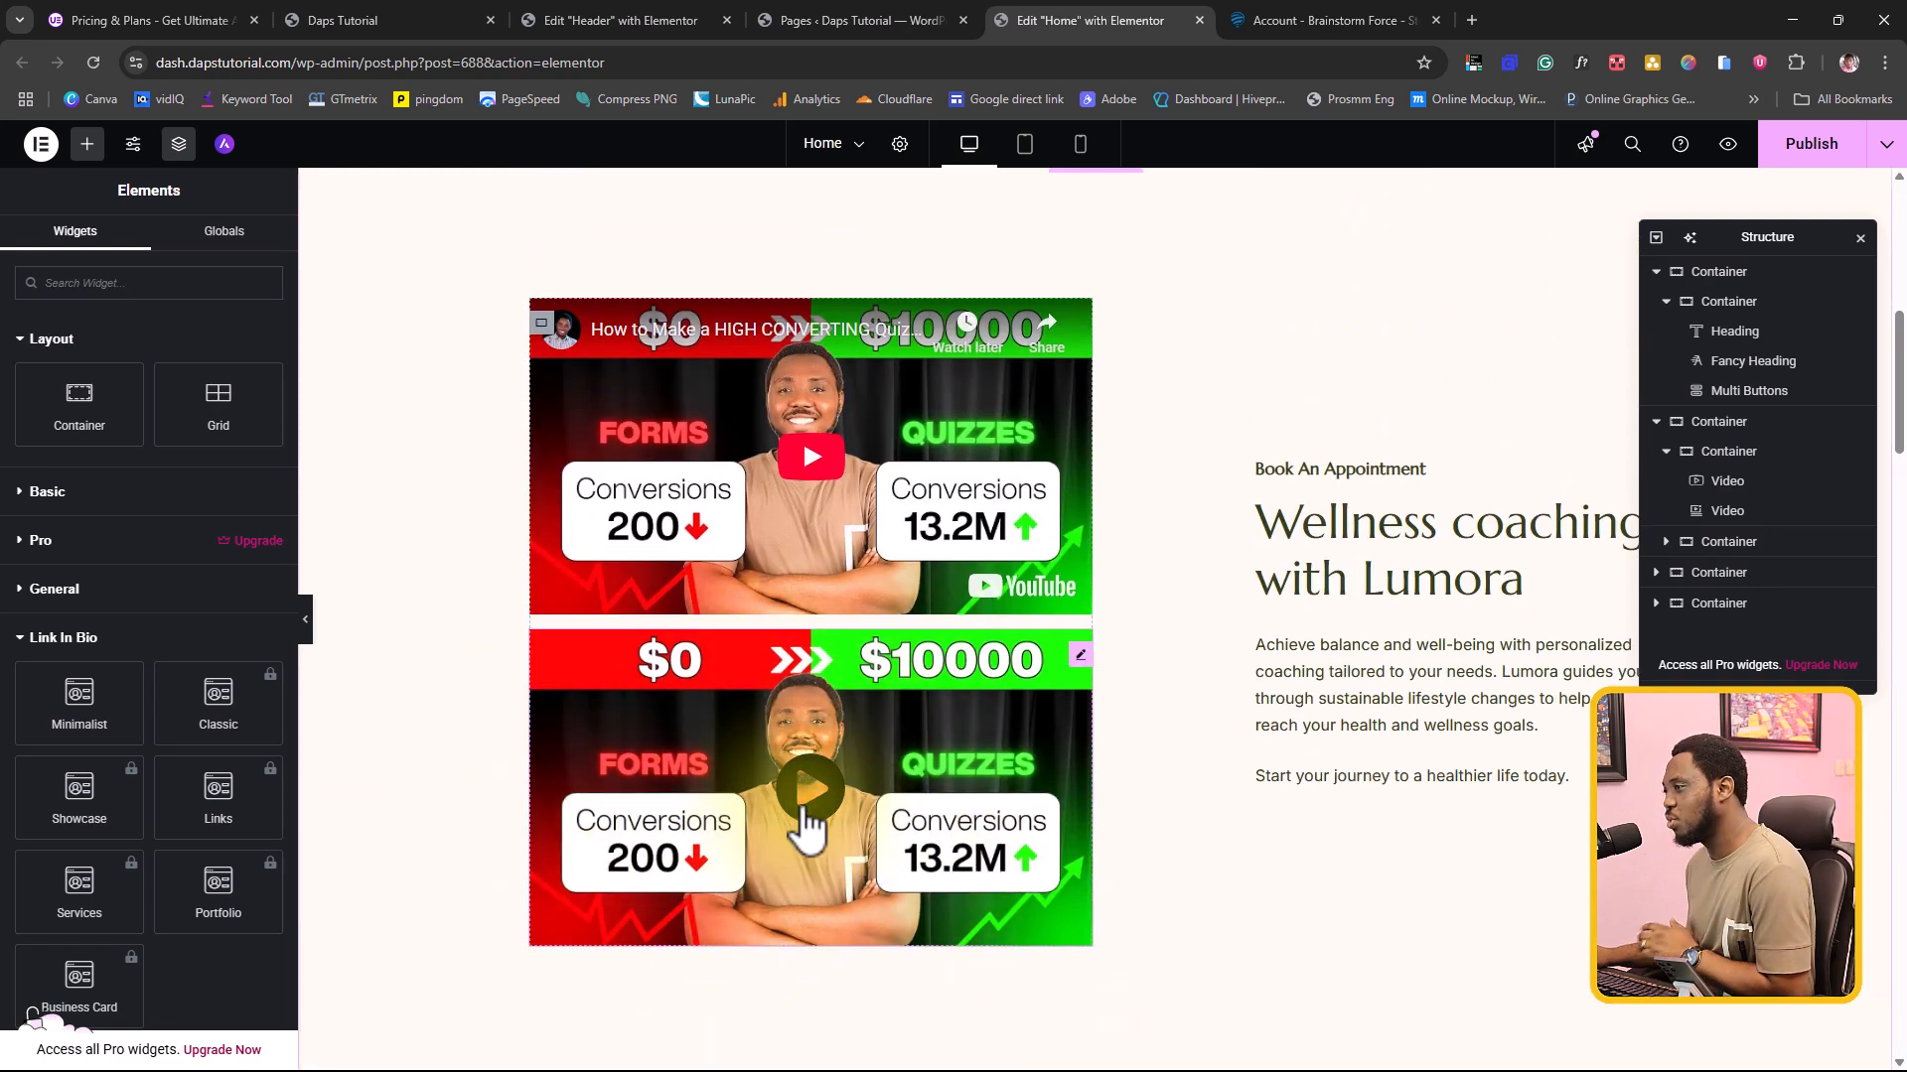
Step: Examine the Ultimate Addons Video widget's aspect ratios, keeping 16:9, and its playback options and remaining settings sections
{"action": "left_click", "coordinate": [1081, 654]}
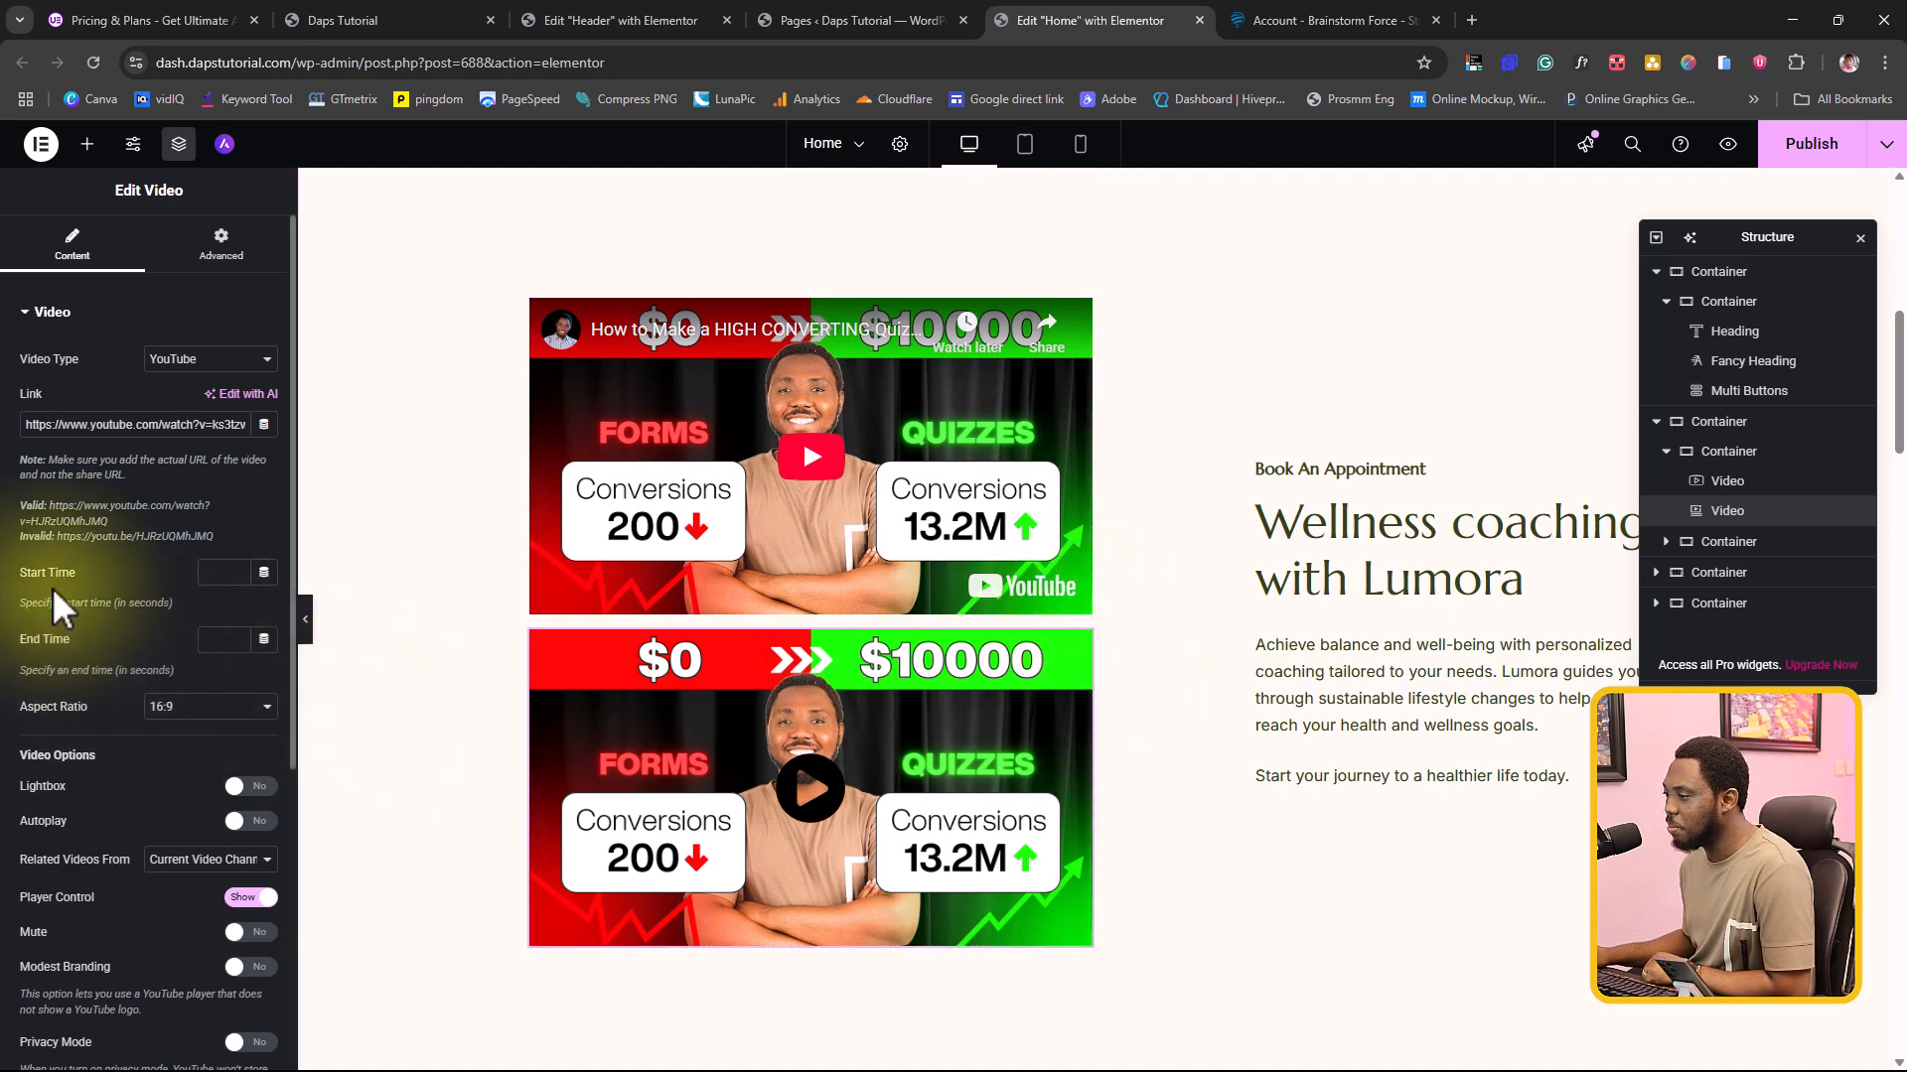
{"action": "left_click", "coordinate": [199, 706]}
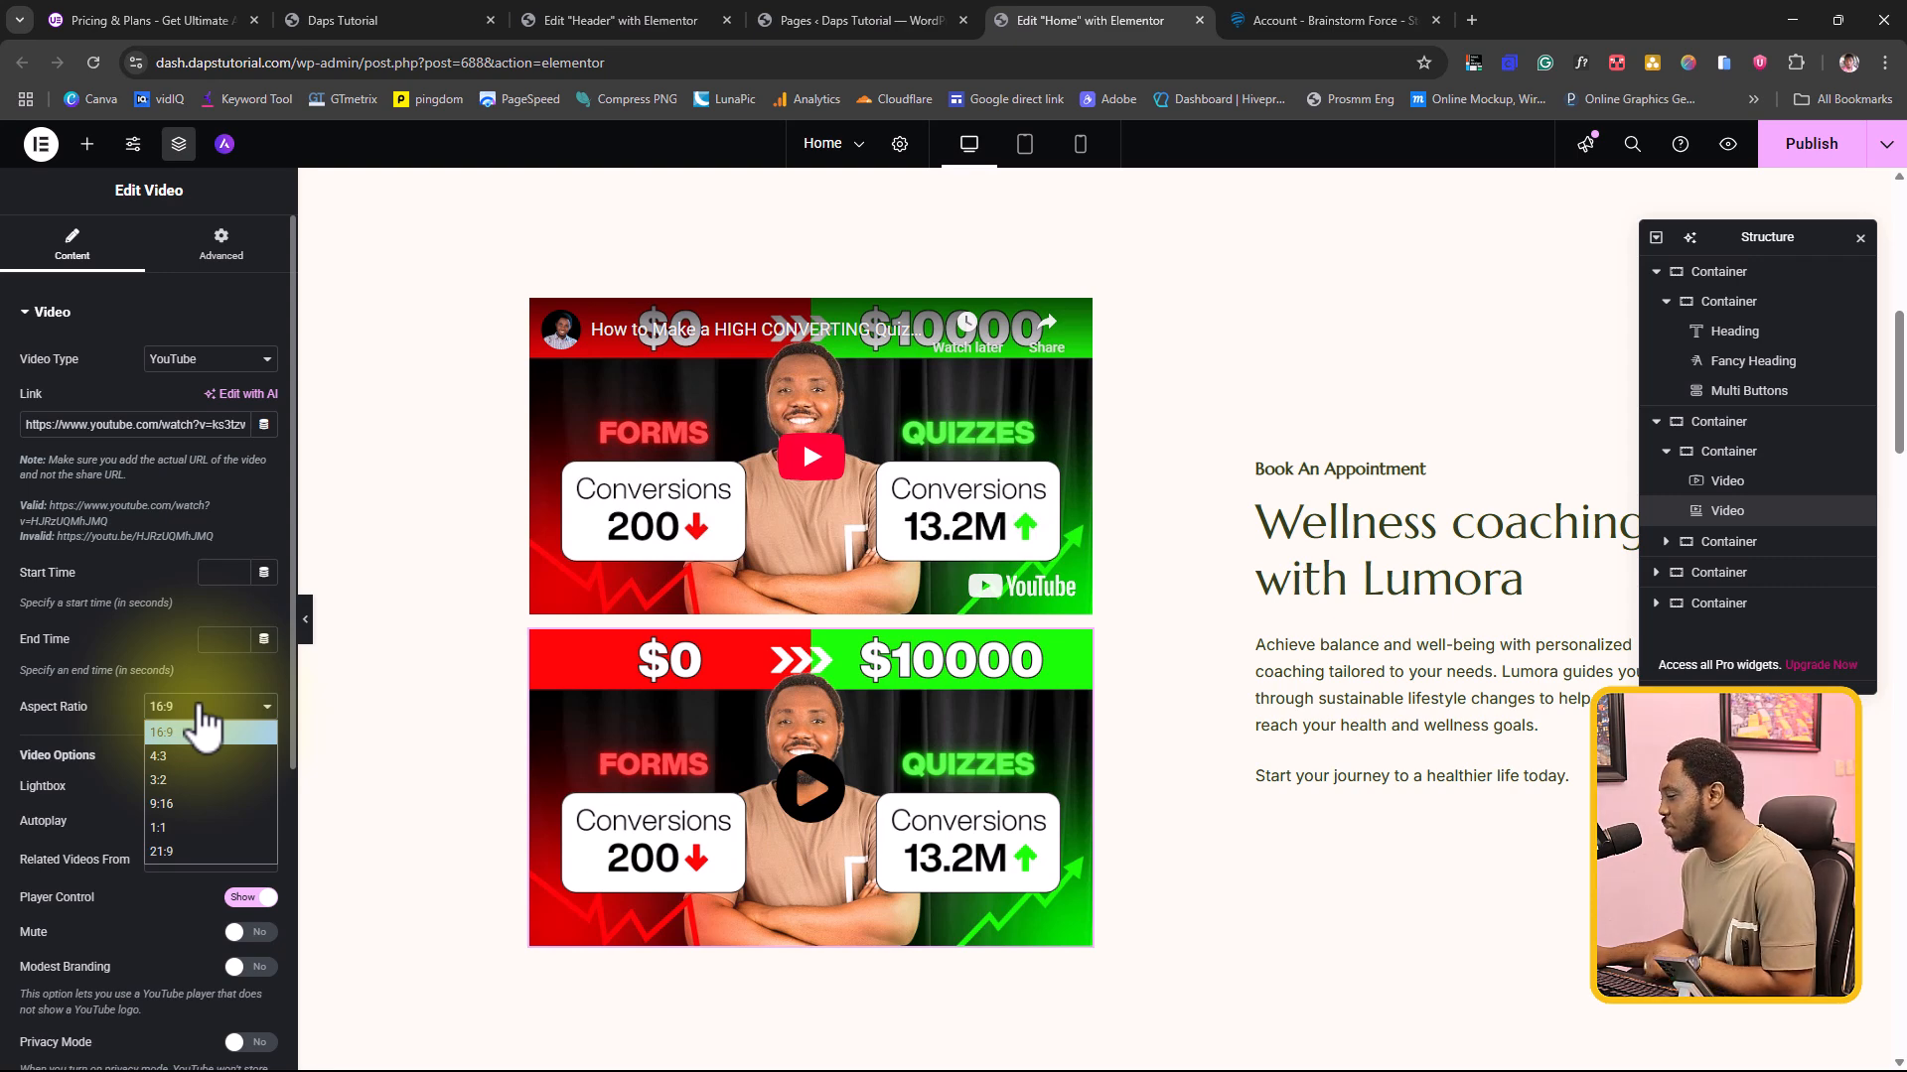
{"action": "left_click", "coordinate": [159, 732]}
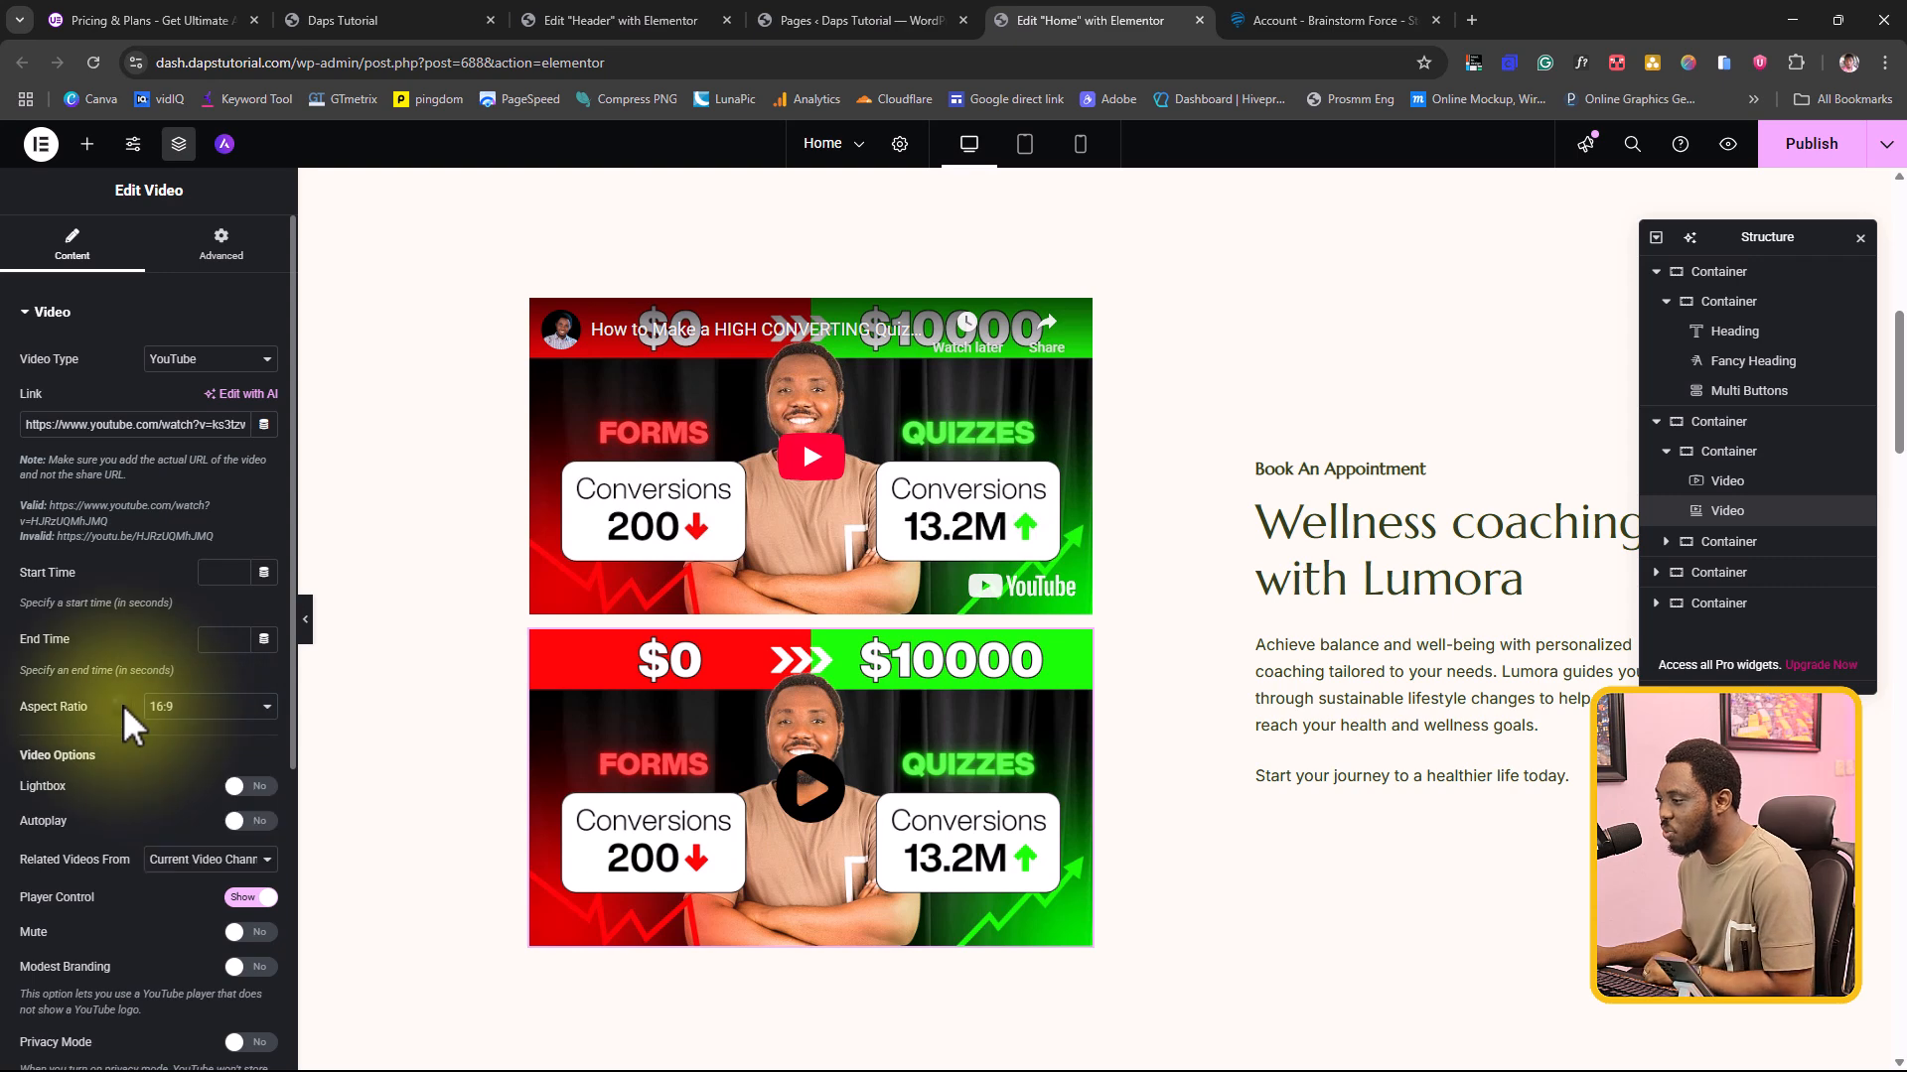
{"action": "scroll", "coordinate": [159, 732], "scroll_direction": "down", "scroll_amount": 1}
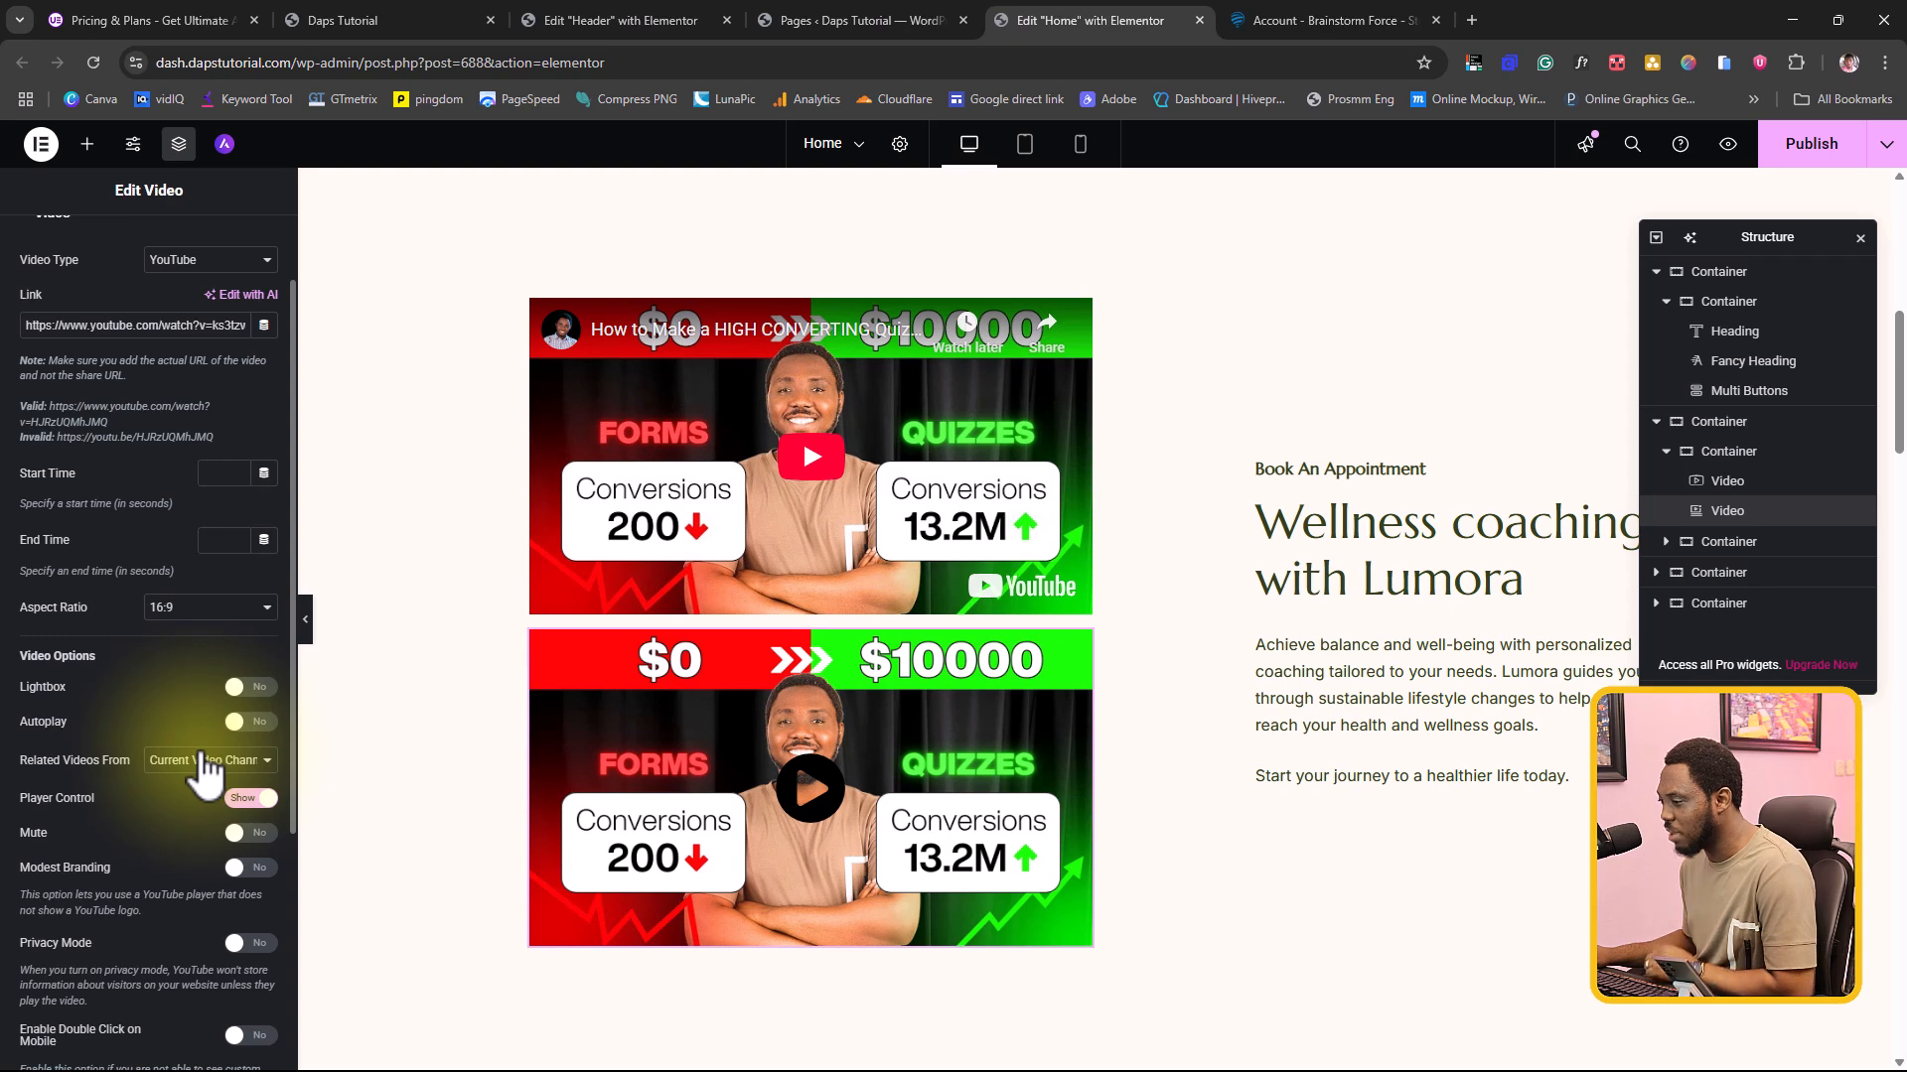
{"action": "scroll", "coordinate": [203, 769], "scroll_direction": "down", "scroll_amount": 1}
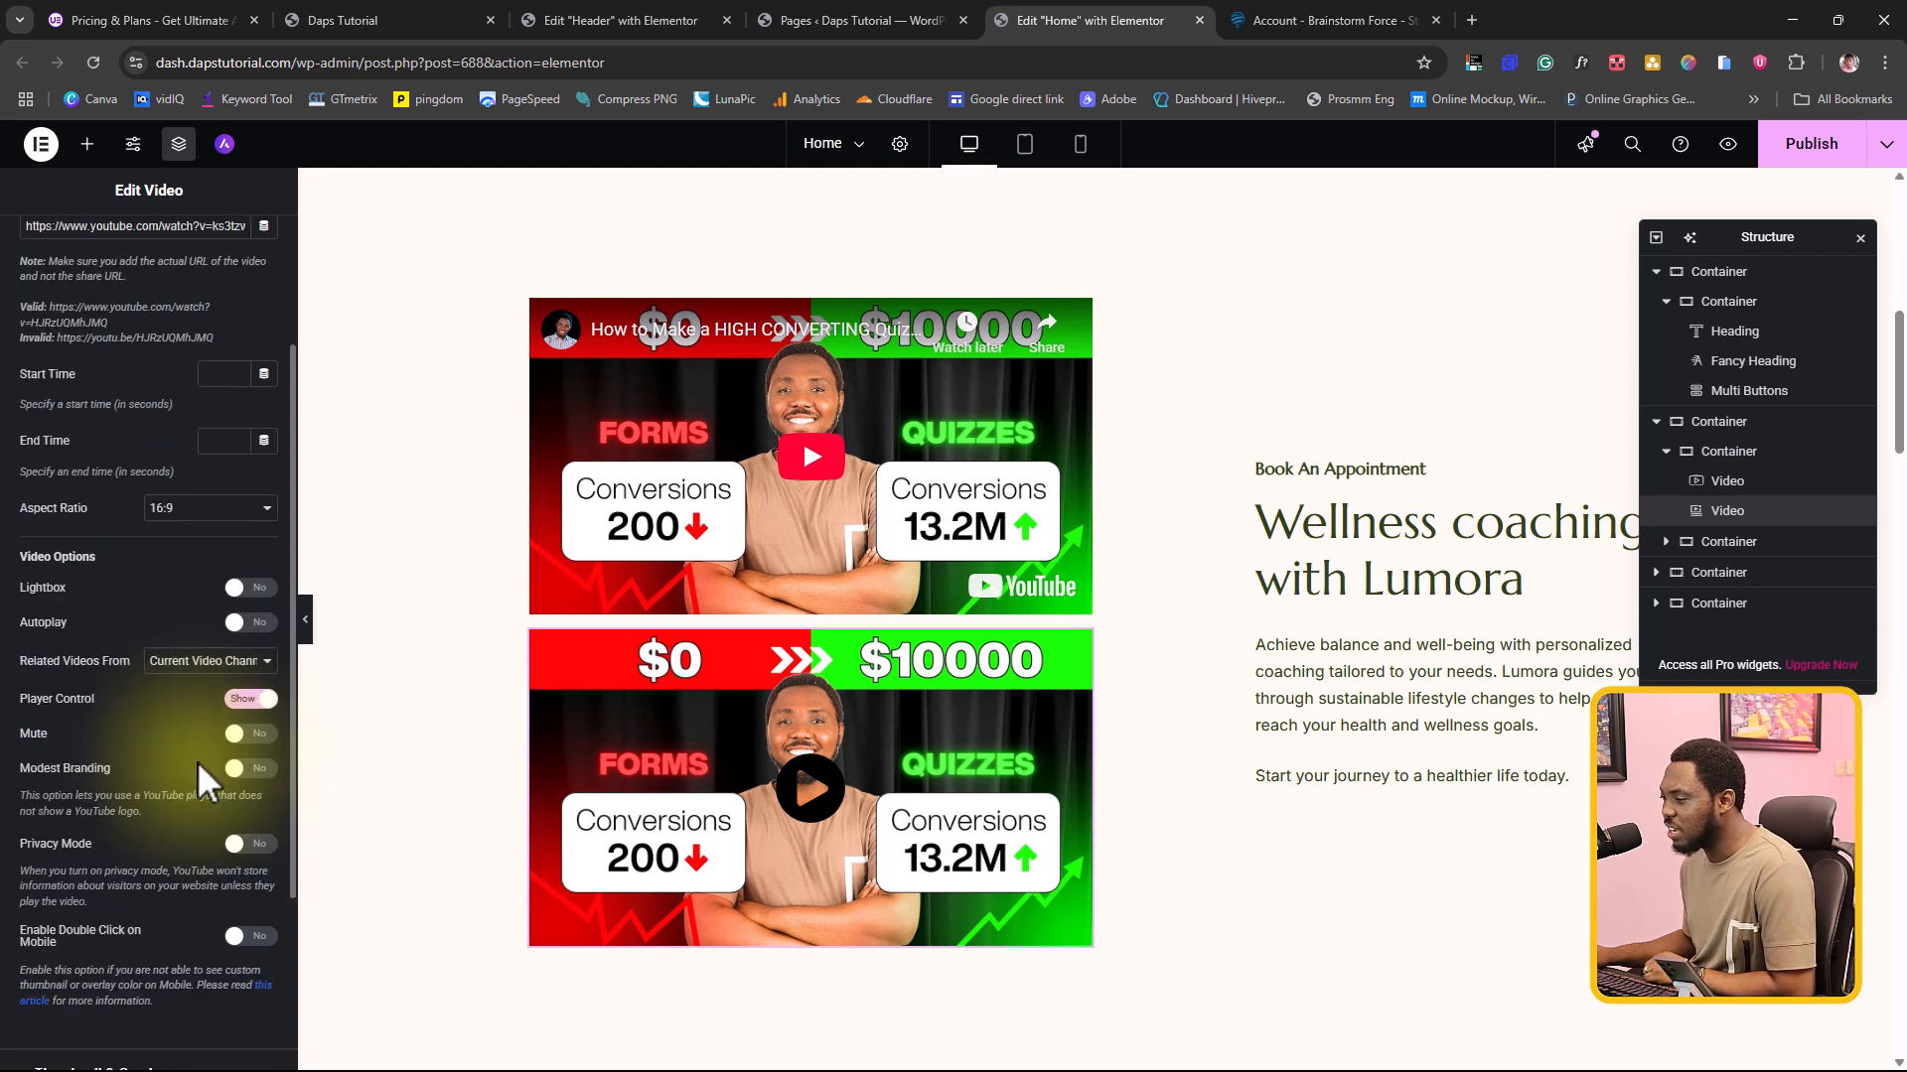
{"action": "scroll", "coordinate": [196, 784], "scroll_direction": "up", "scroll_amount": 2}
{"action": "scroll", "coordinate": [188, 778], "scroll_direction": "down", "scroll_amount": 5}
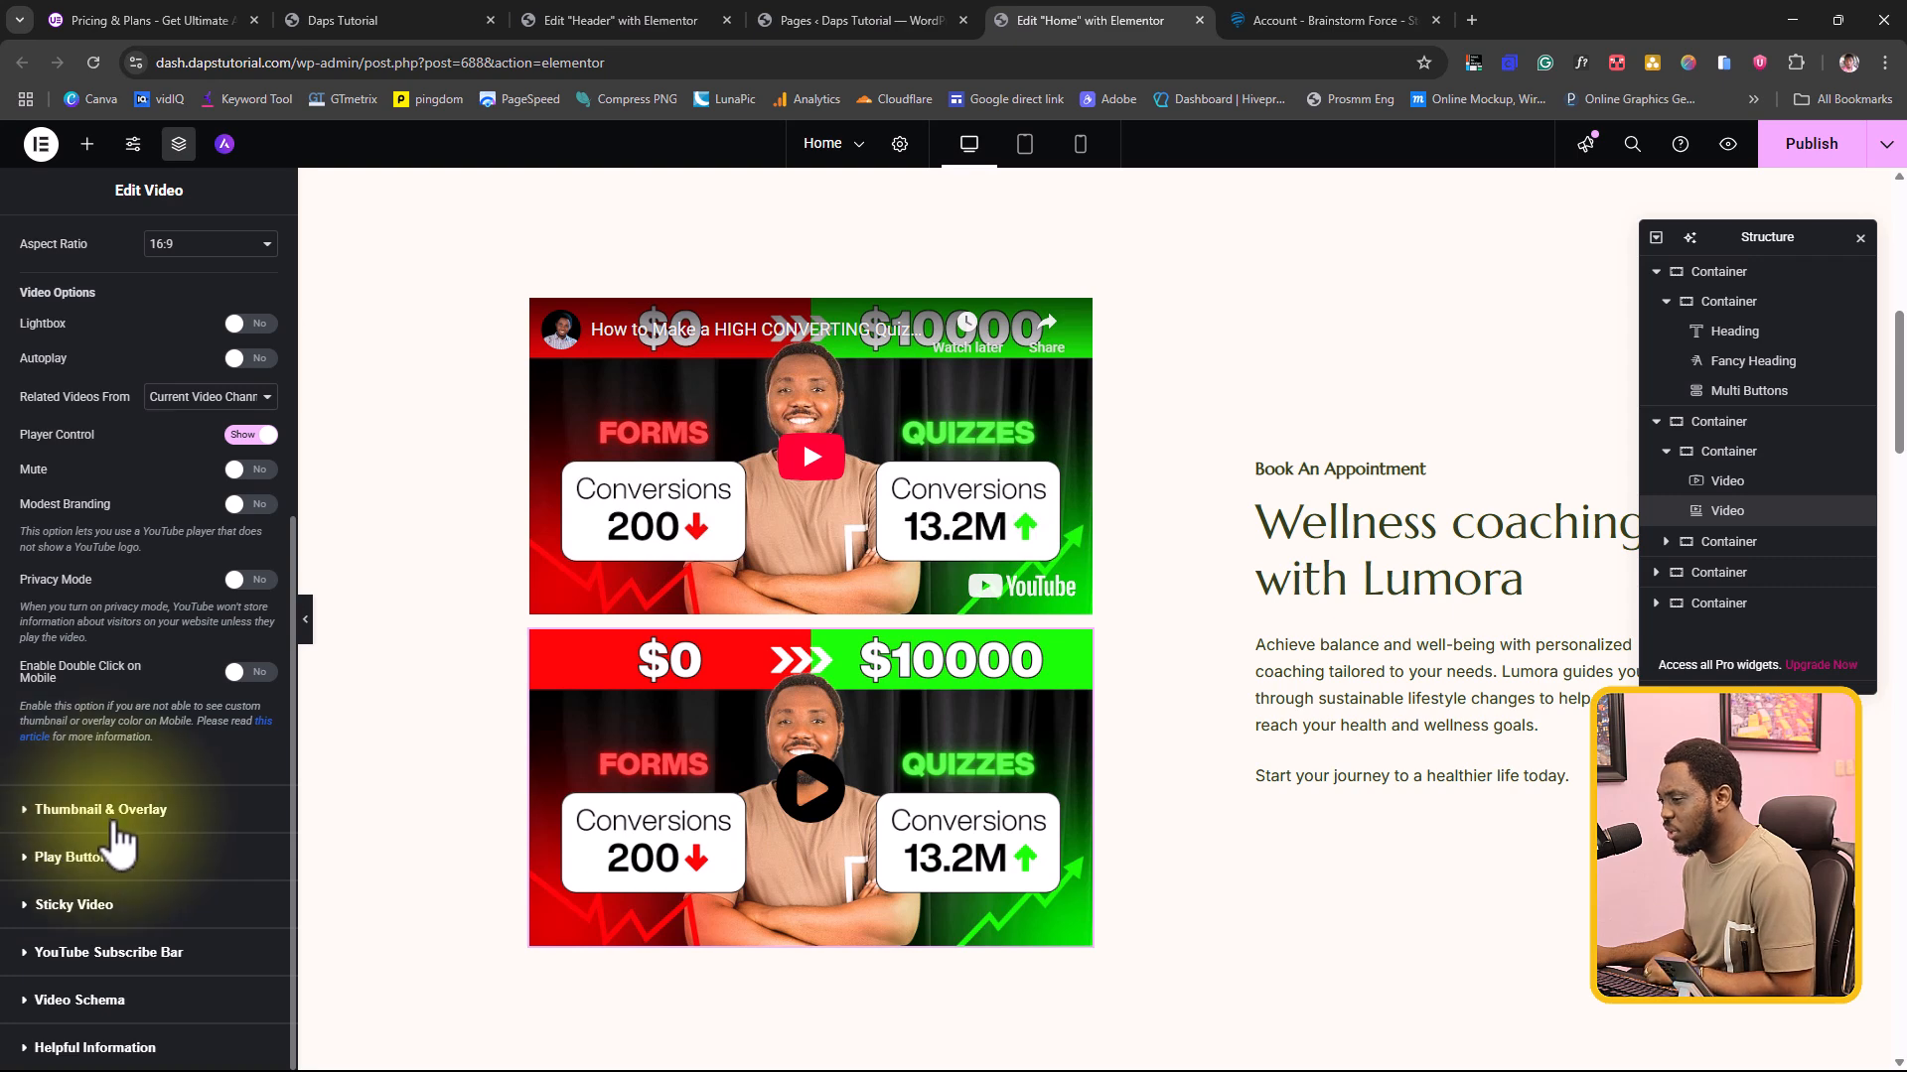
Step: Try the image option for the Ultimate Addons video's play button and set it to the default icon
{"action": "left_click", "coordinate": [30, 859]}
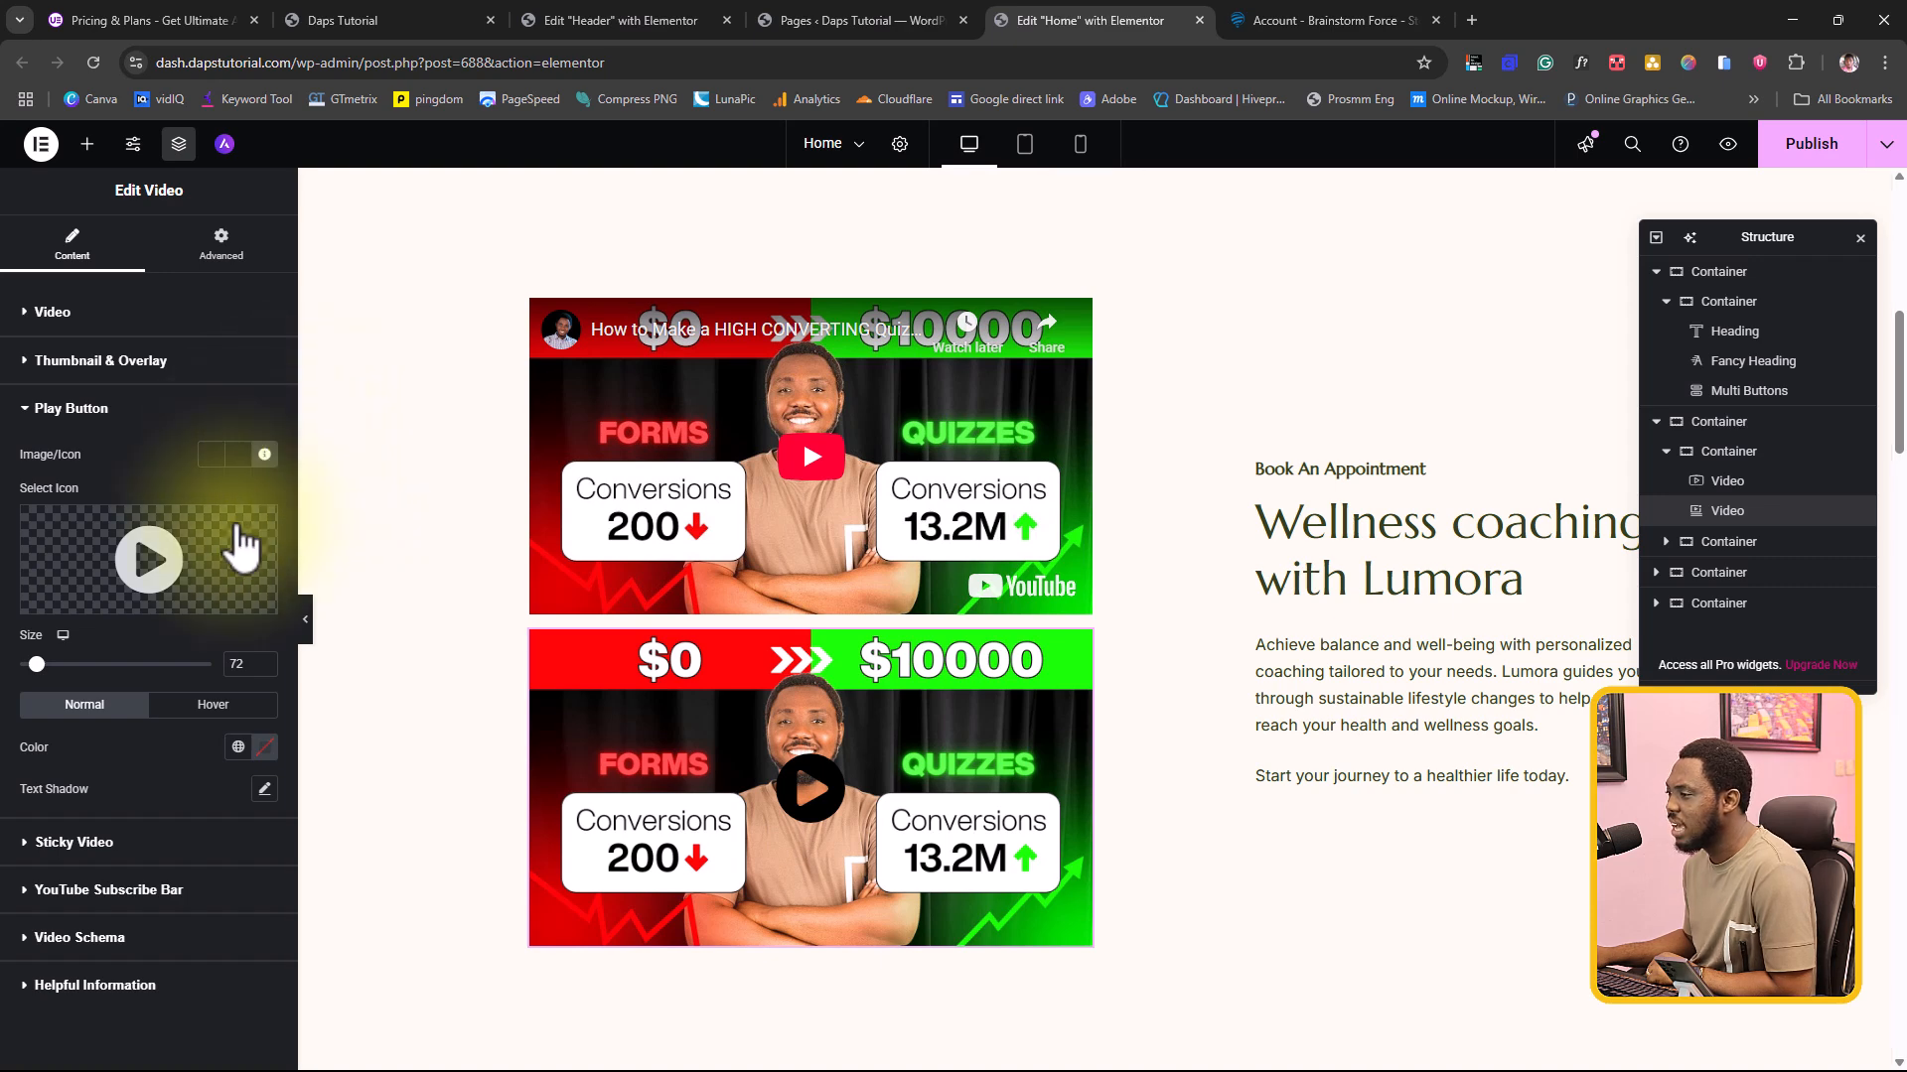
{"action": "mouse_move", "coordinate": [142, 574]}
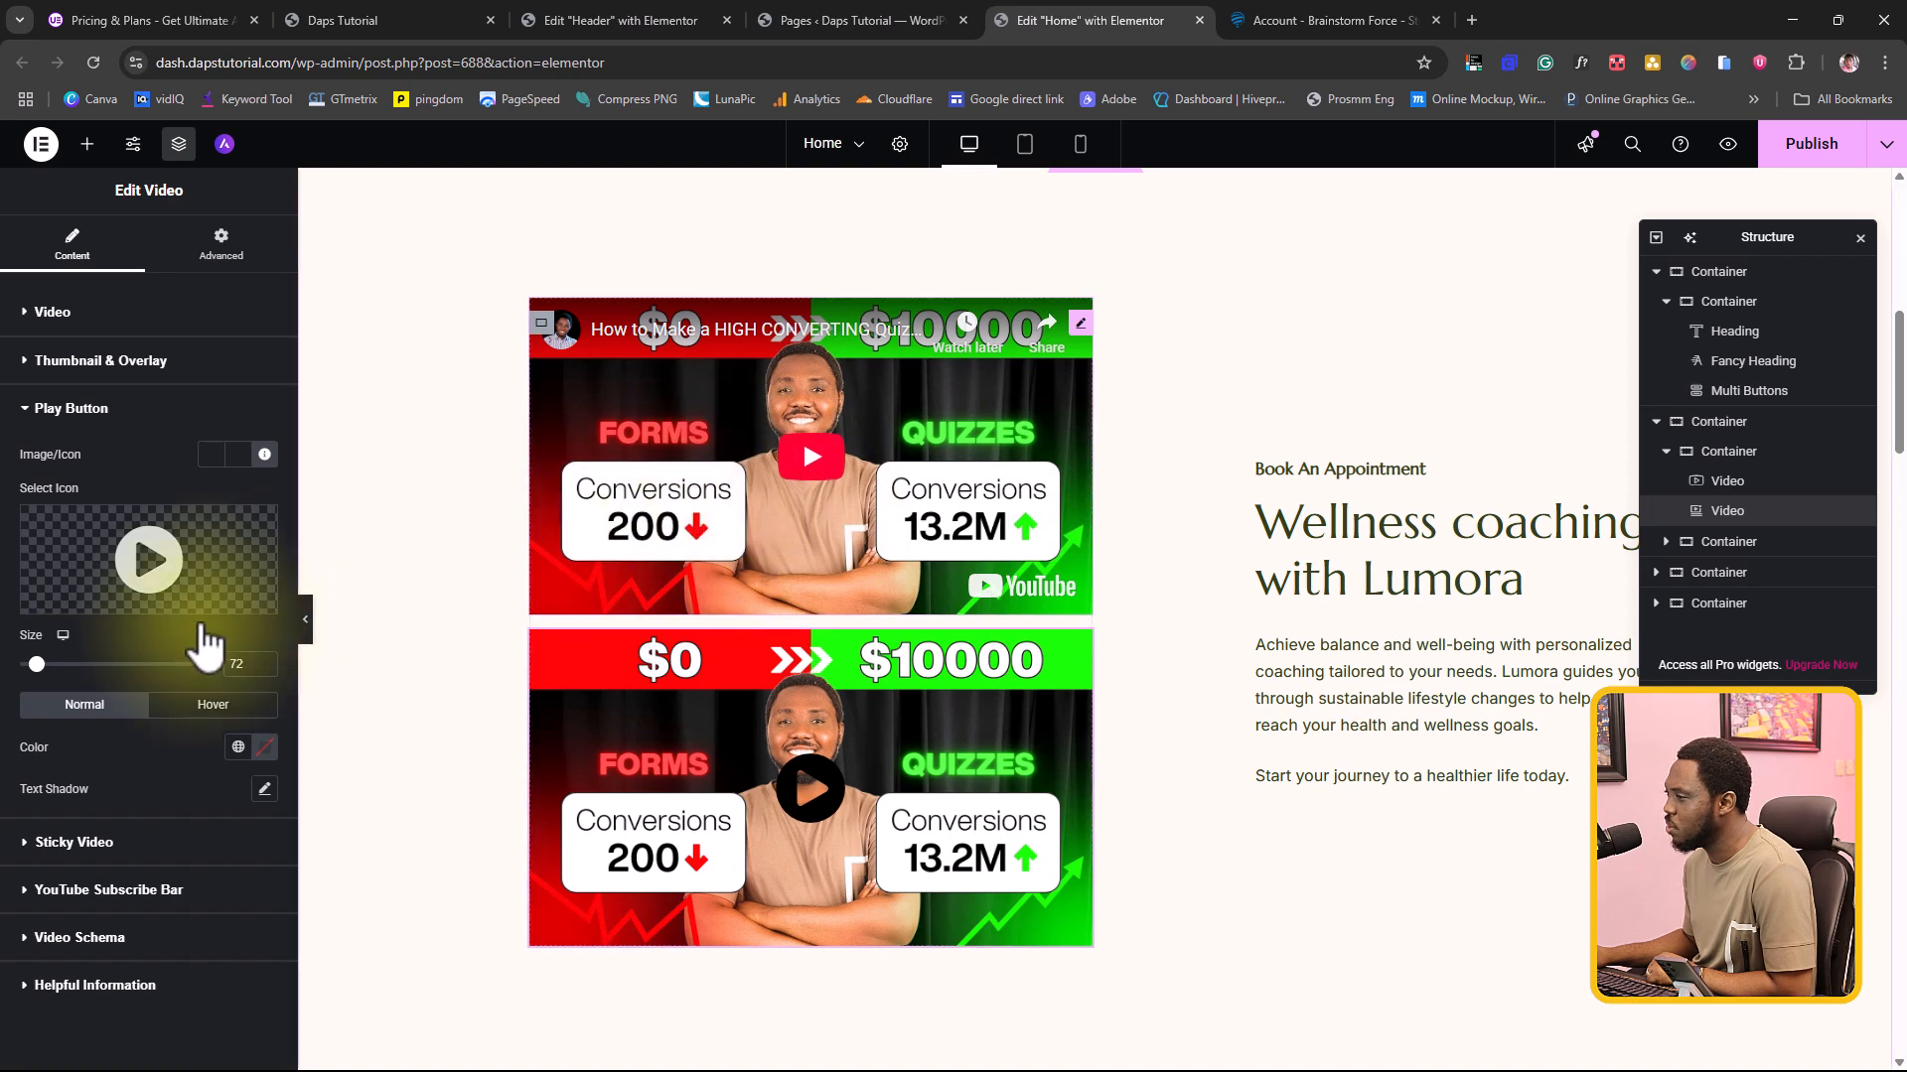
{"action": "left_click", "coordinate": [245, 459]}
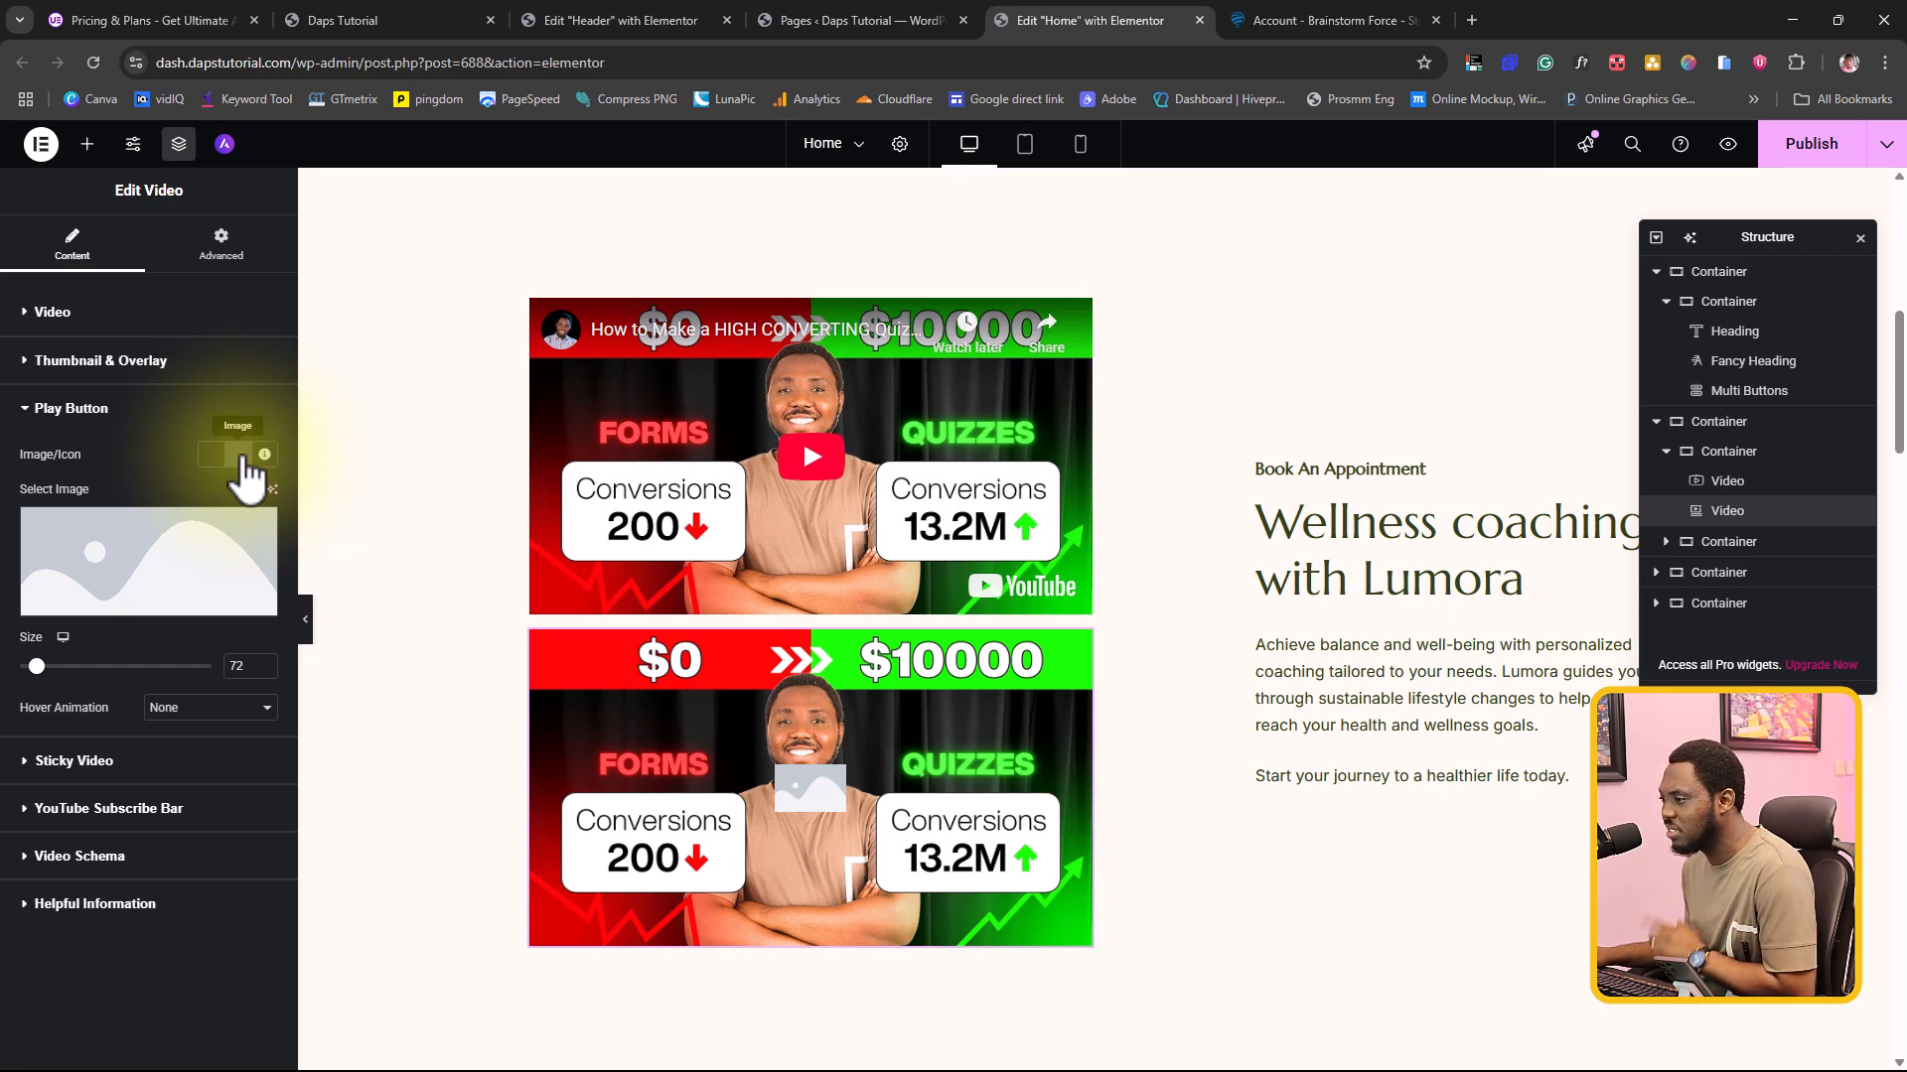
{"action": "left_click", "coordinate": [207, 454]}
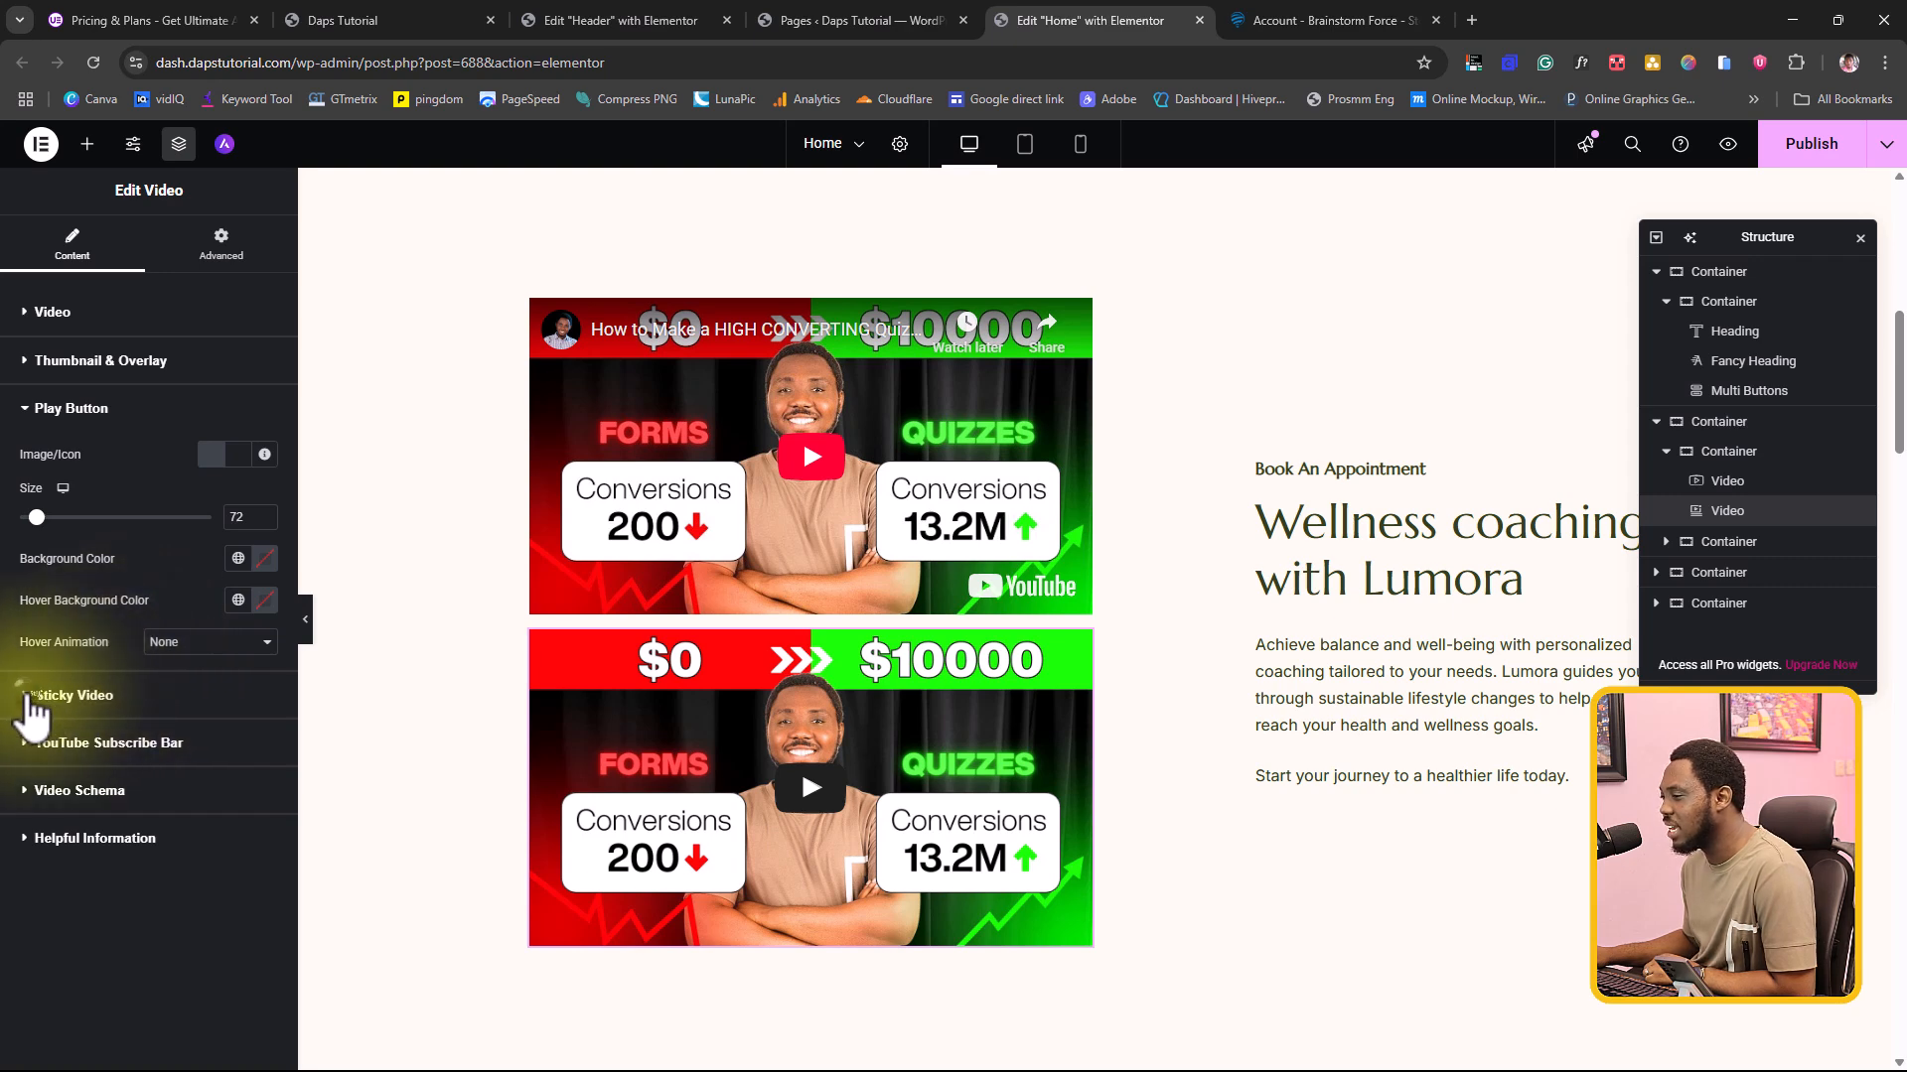
Step: Enable Sticky Video for the Ultimate Addons video and preview its behaviour while moving through the full-width page
{"action": "left_click", "coordinate": [30, 698]}
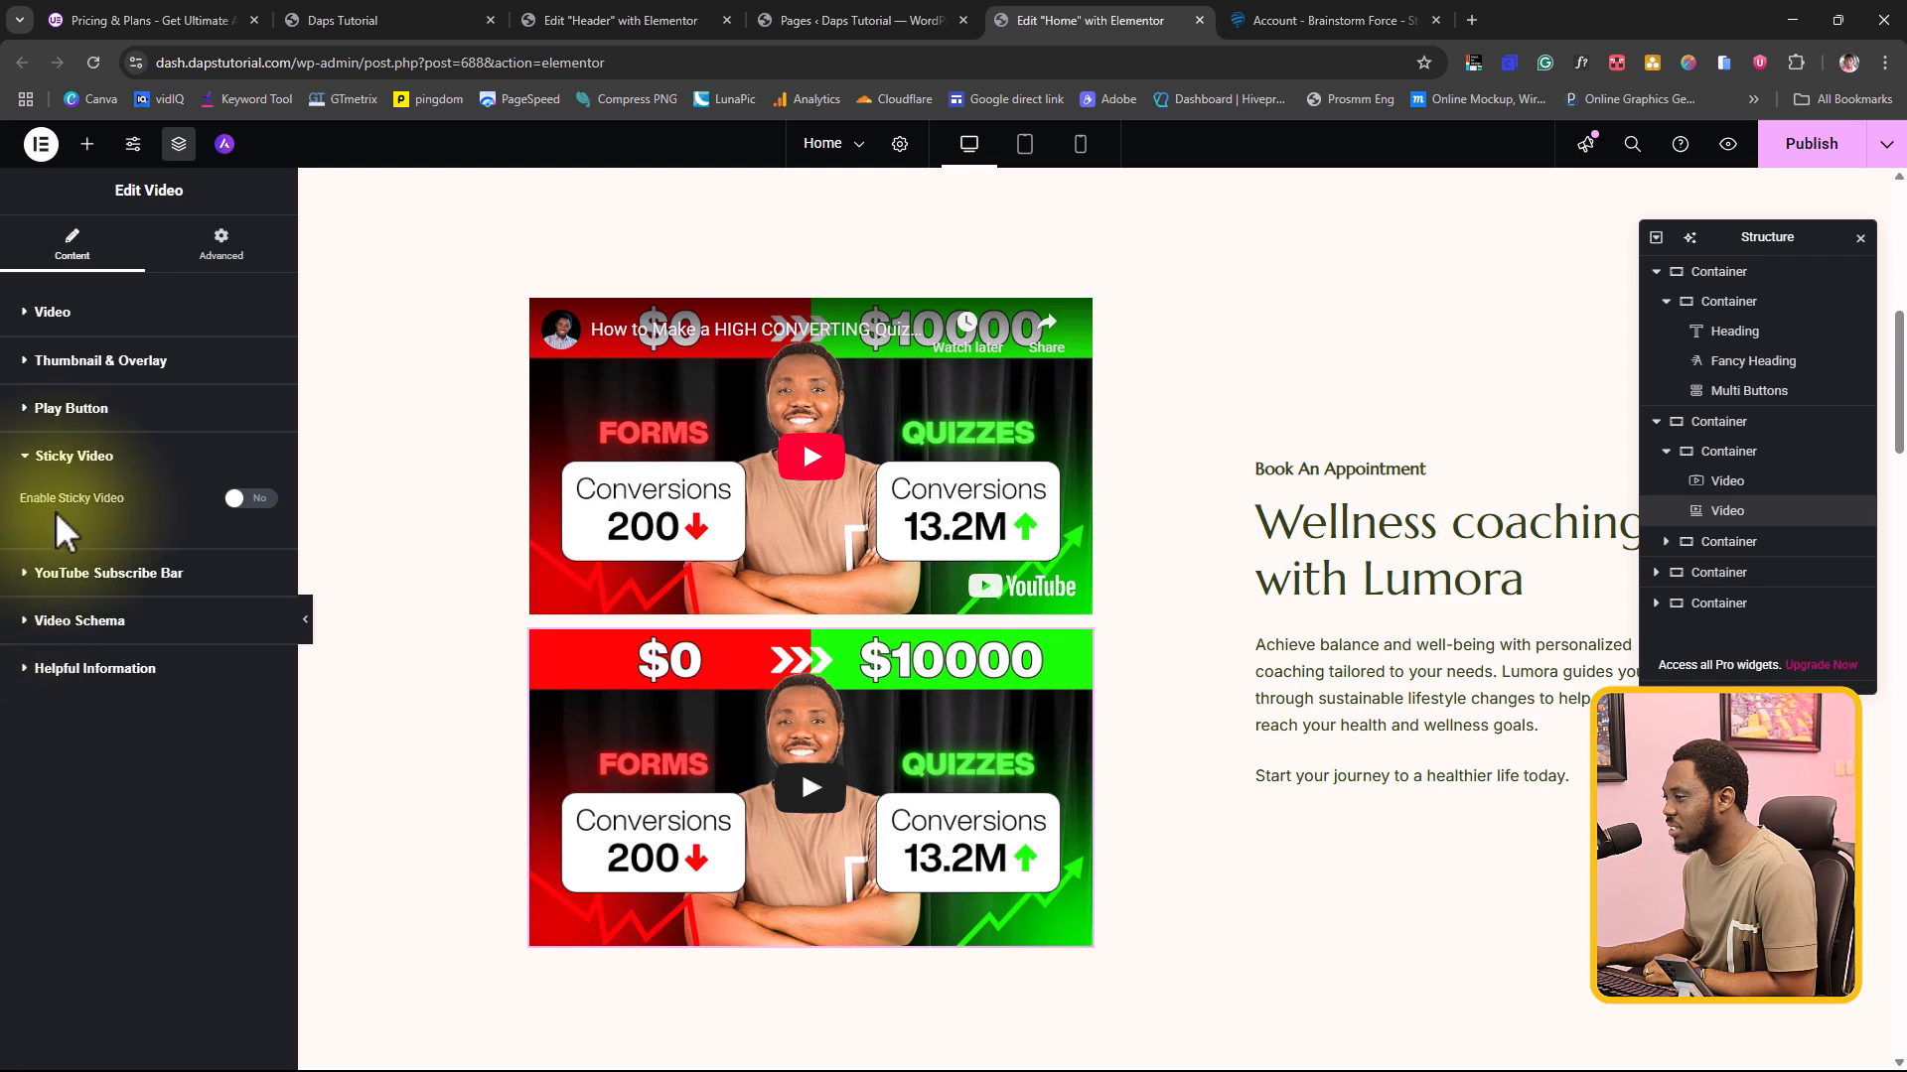
{"action": "left_click", "coordinate": [253, 499]}
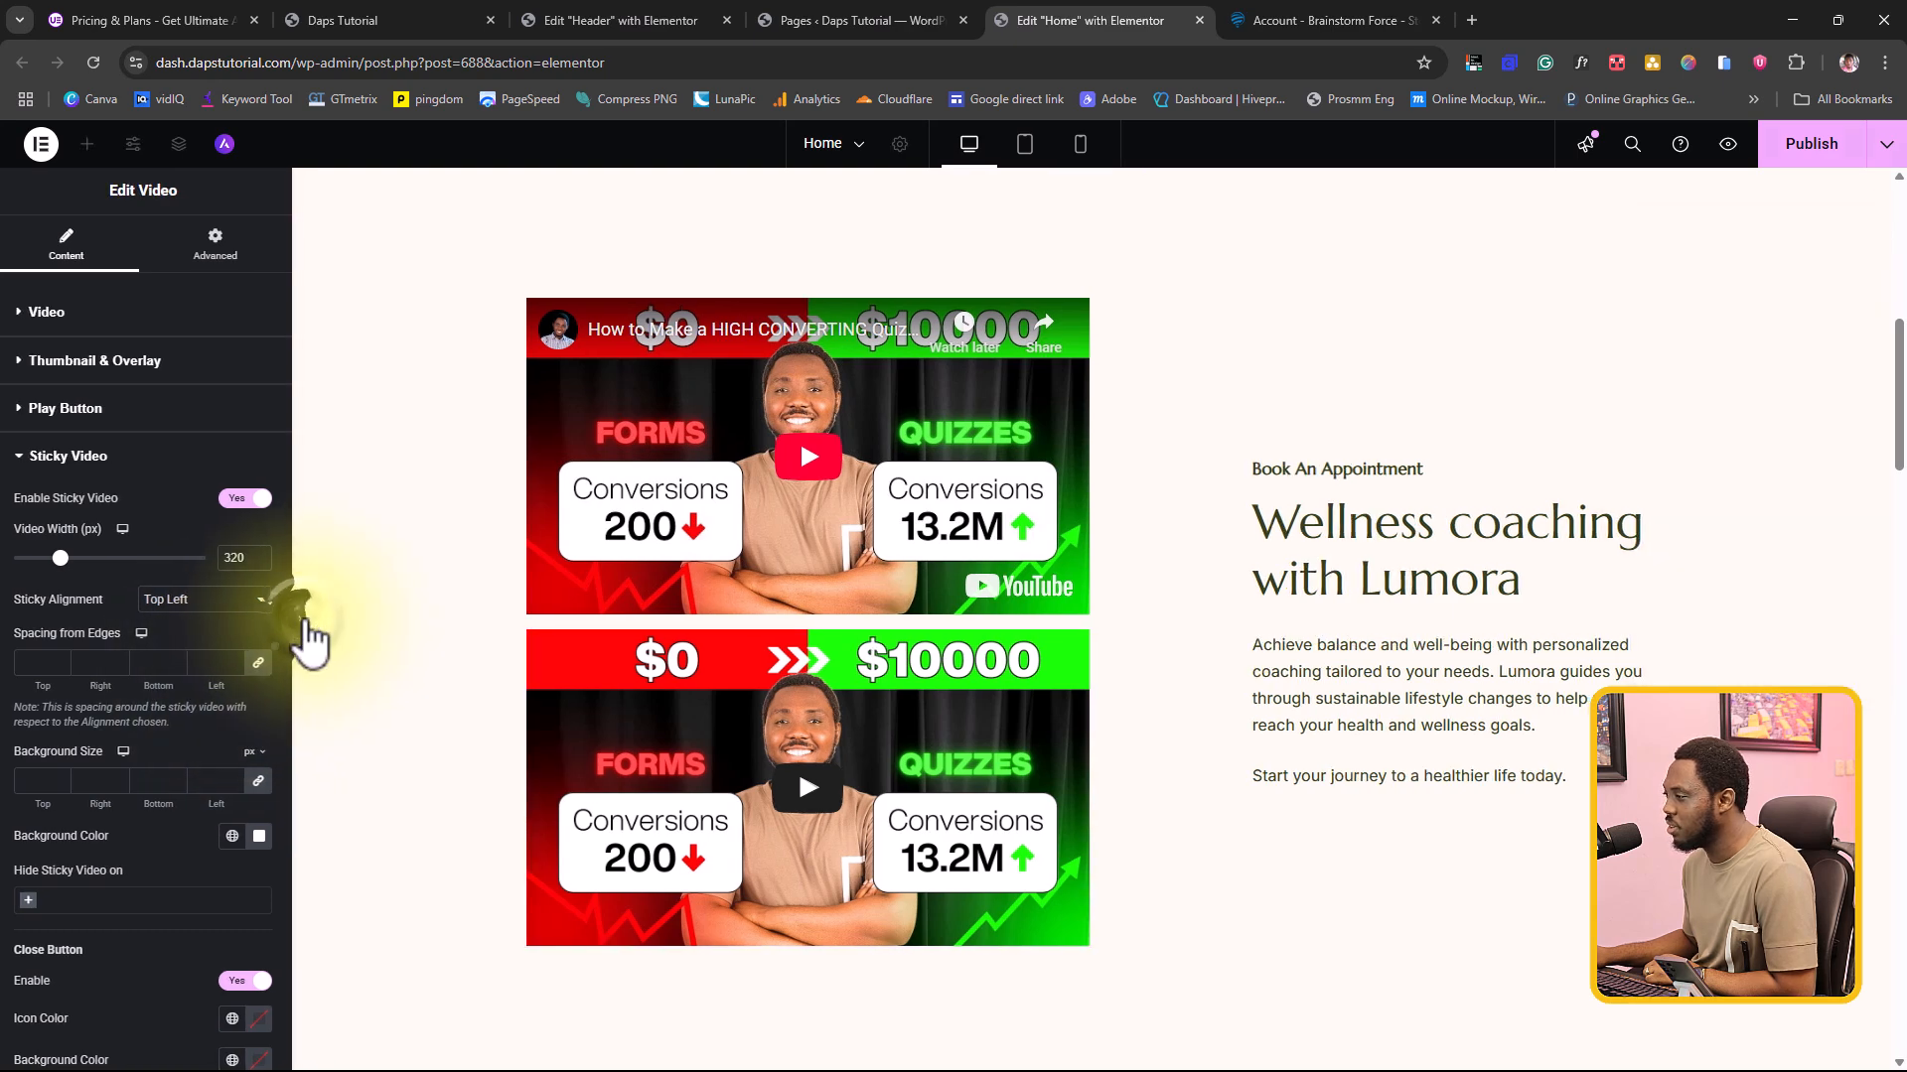
{"action": "left_click", "coordinate": [305, 624]}
{"action": "scroll", "coordinate": [1432, 571], "scroll_direction": "down", "scroll_amount": 9}
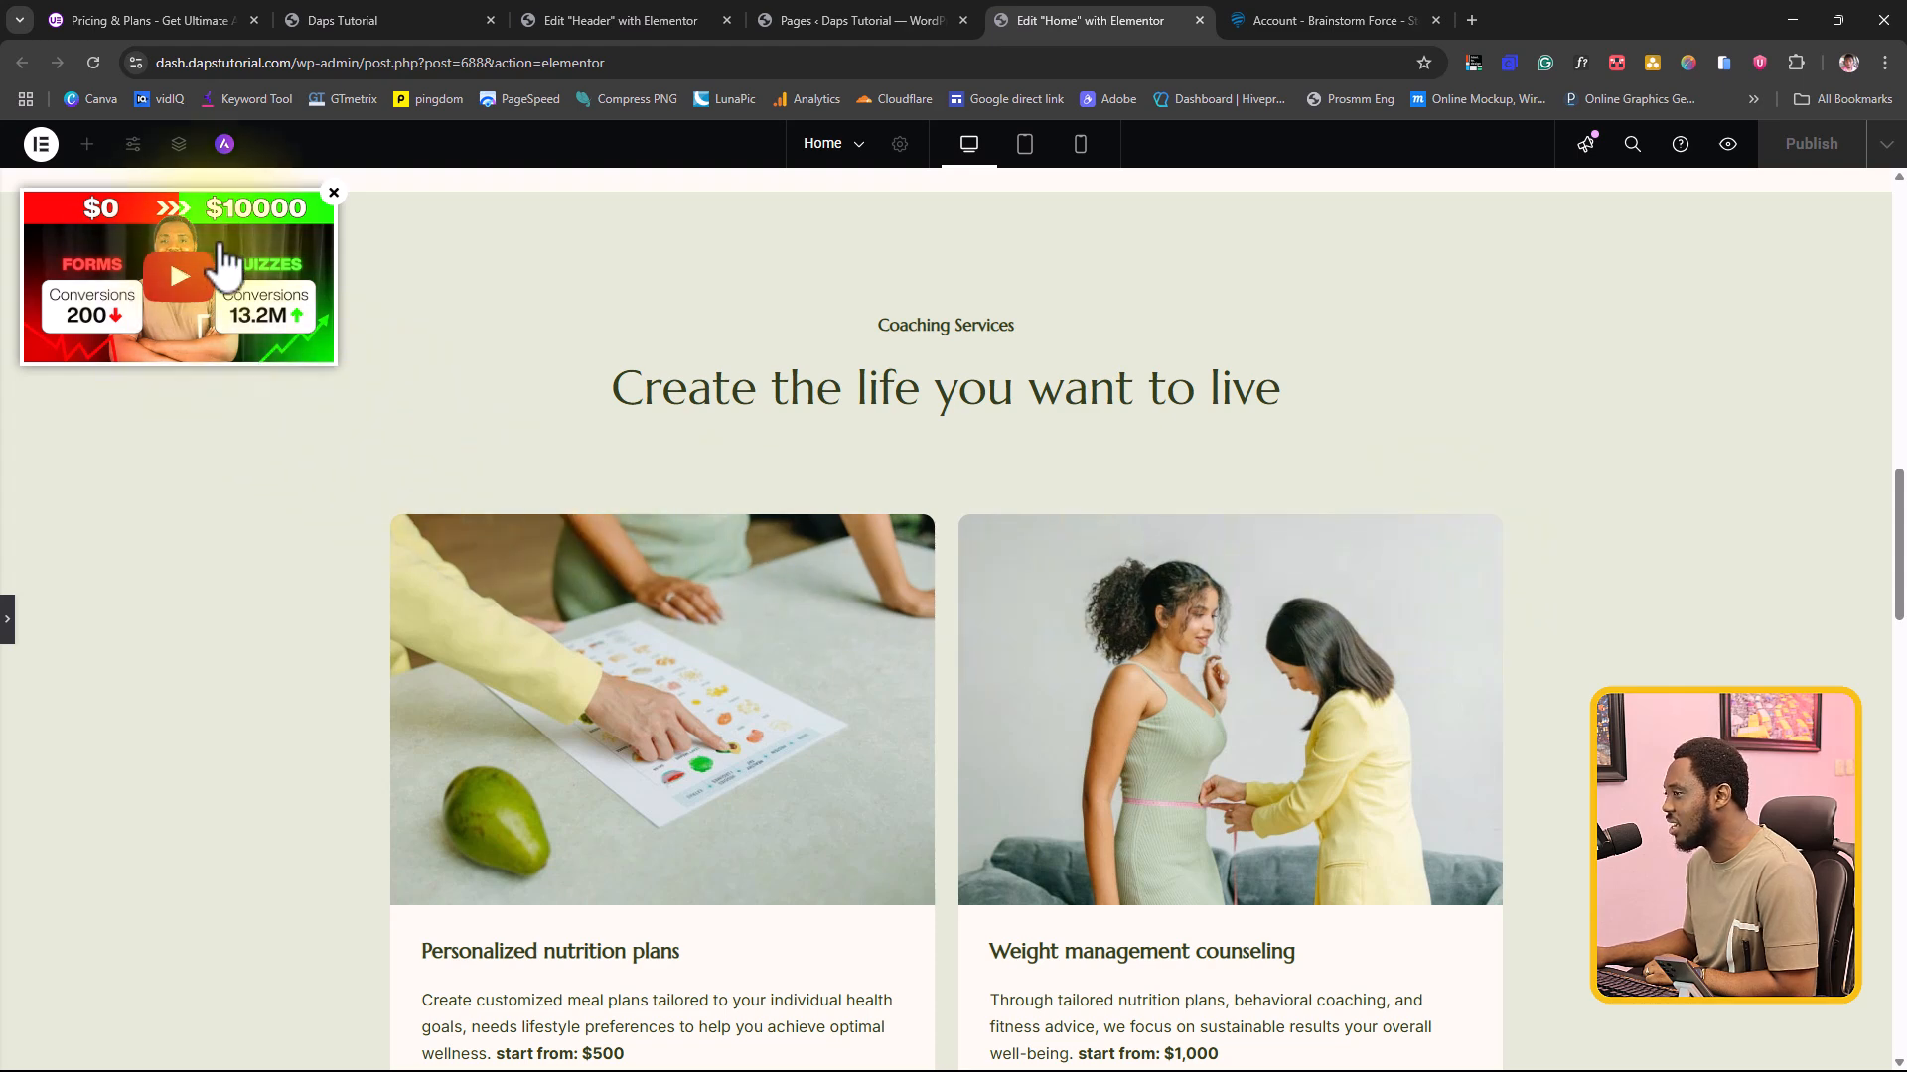
{"action": "scroll", "coordinate": [1117, 300], "scroll_direction": "down", "scroll_amount": 5}
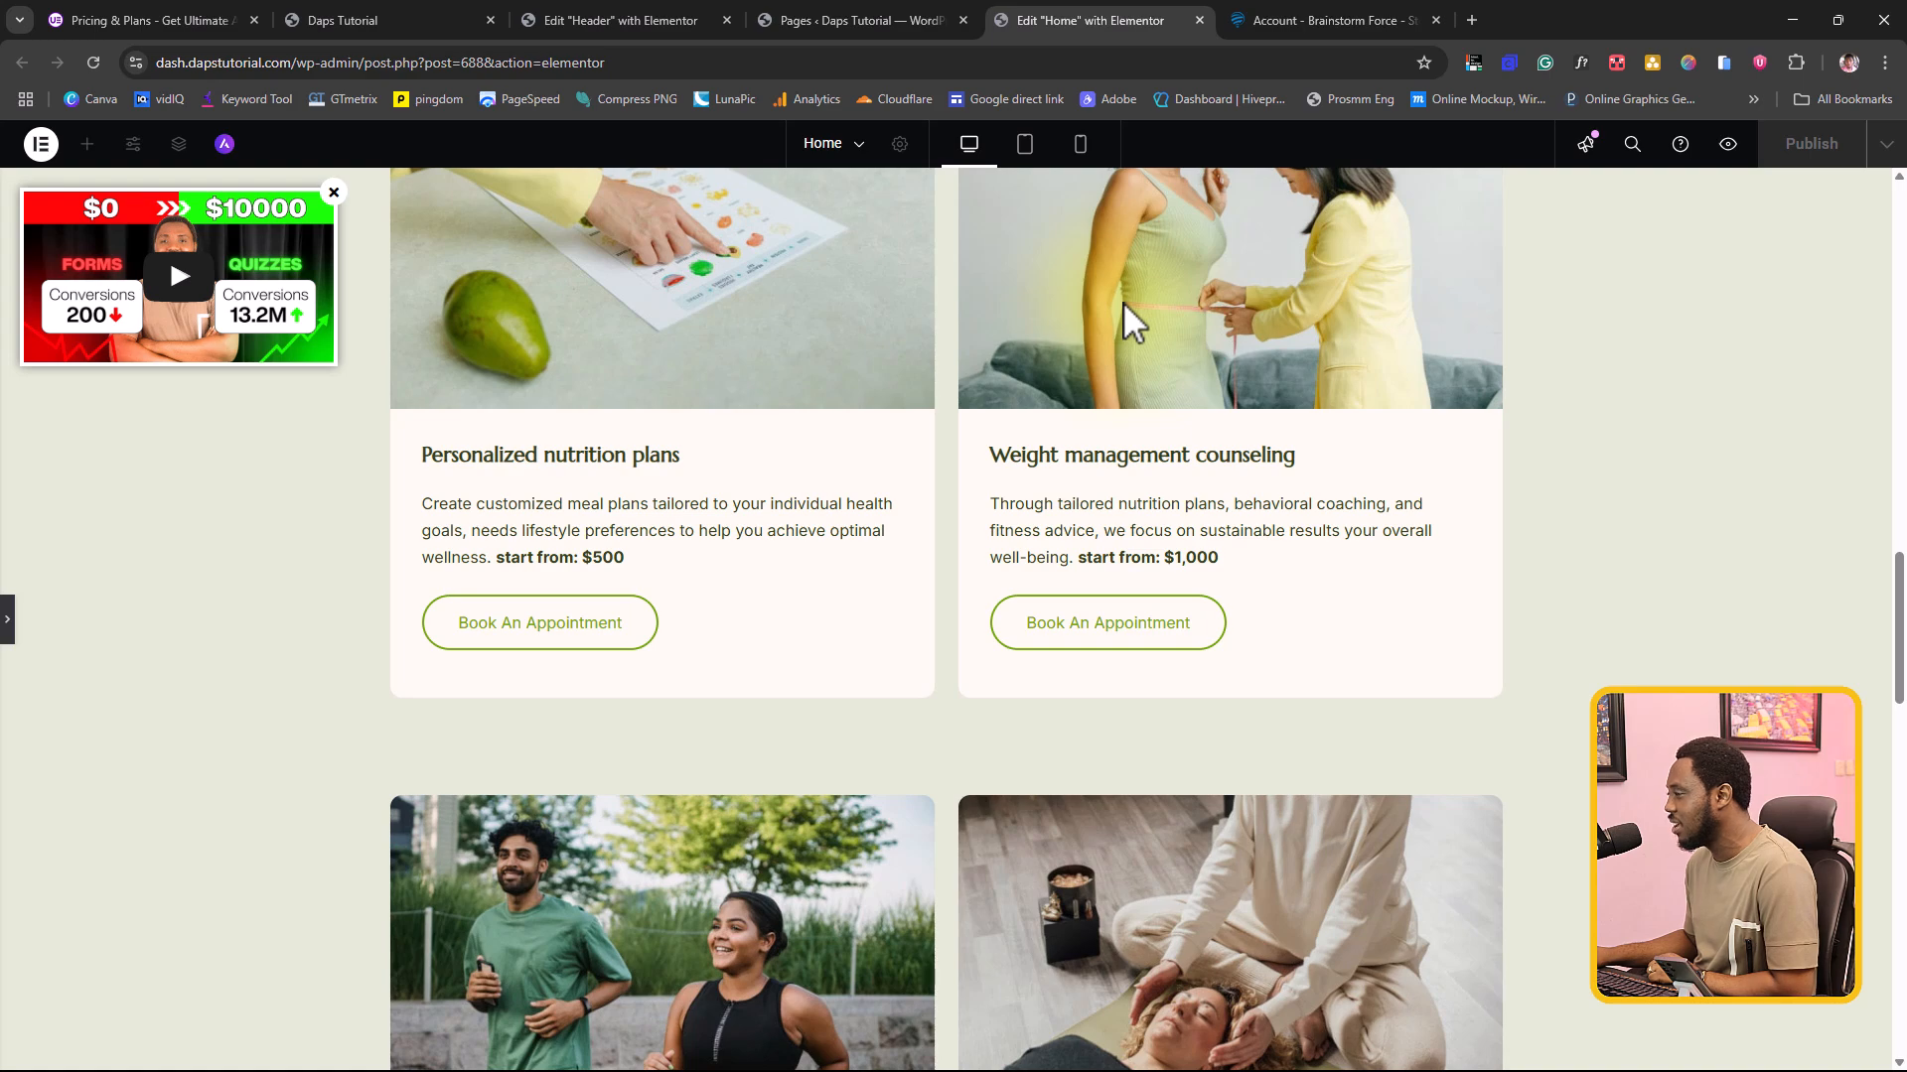
{"action": "scroll", "coordinate": [1123, 302], "scroll_direction": "up", "scroll_amount": 7}
{"action": "scroll", "coordinate": [1132, 320], "scroll_direction": "up", "scroll_amount": 5}
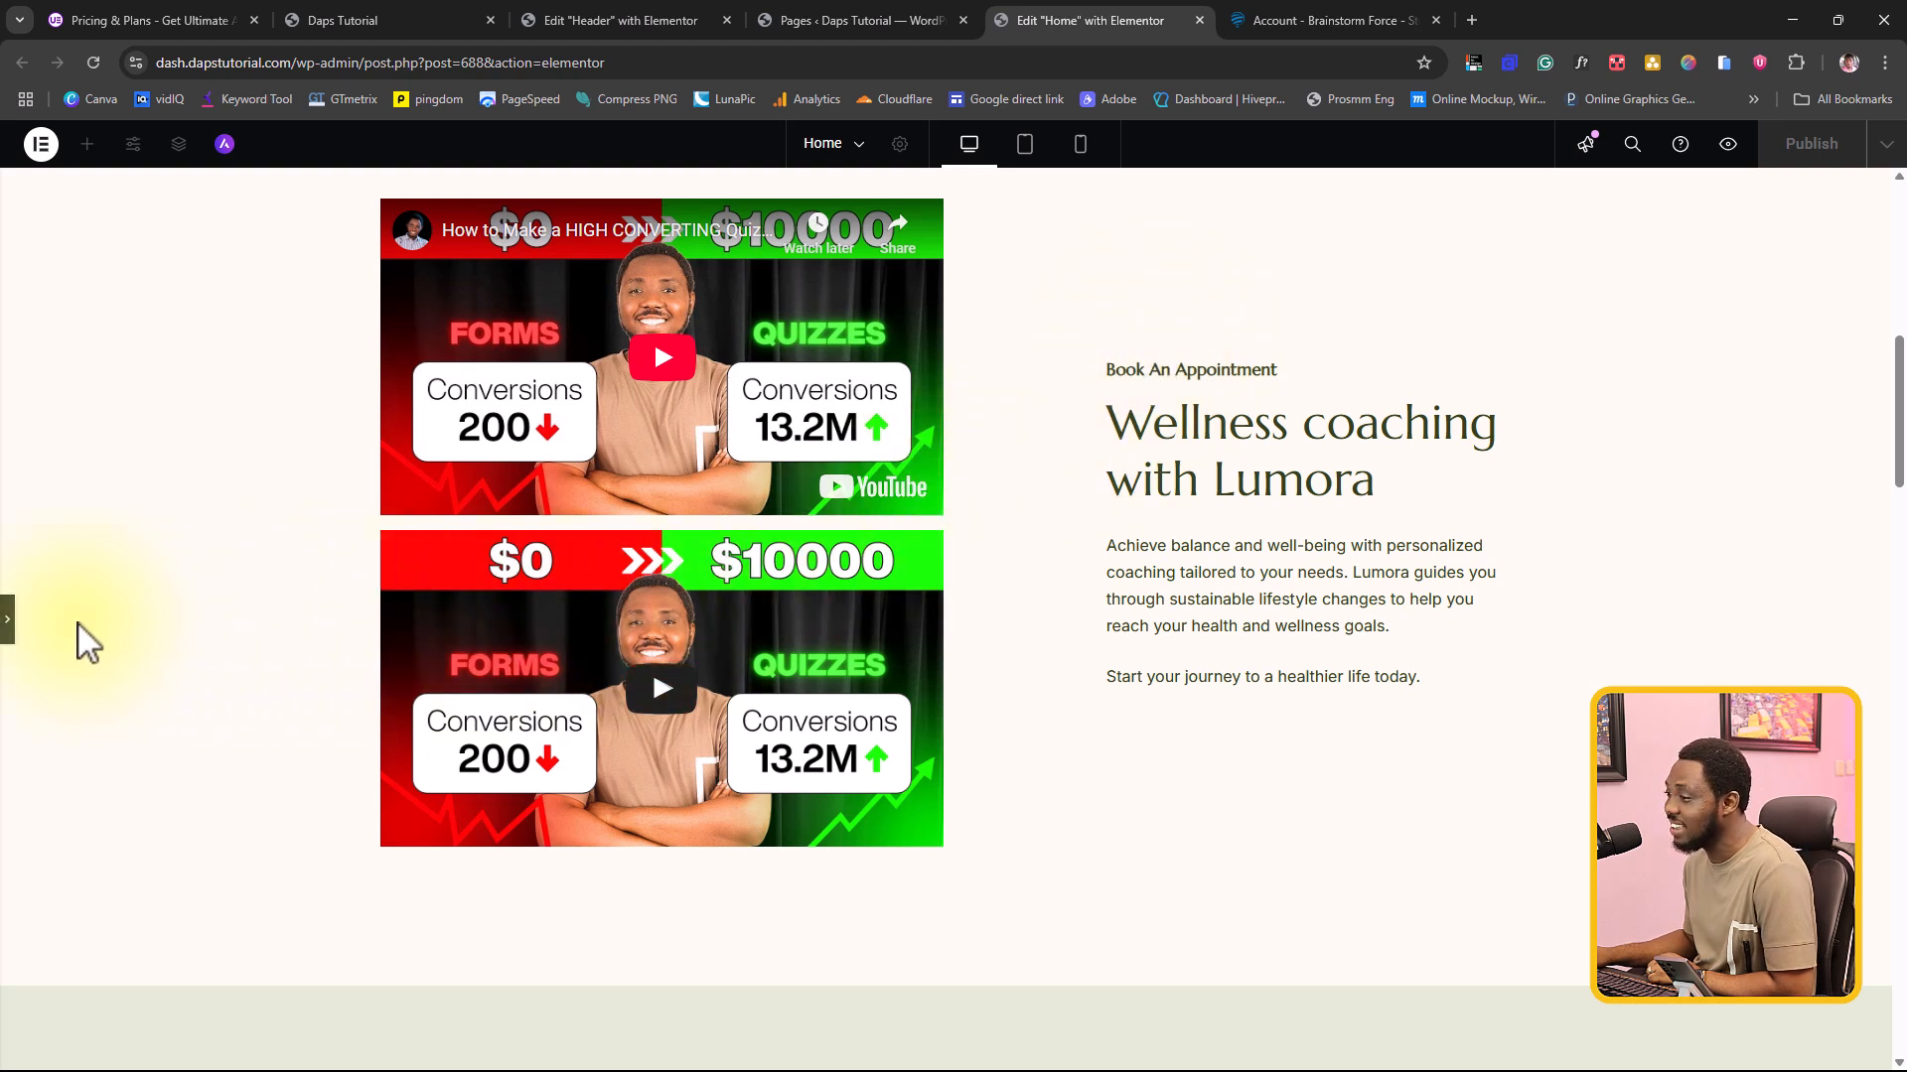
{"action": "left_click", "coordinate": [9, 624]}
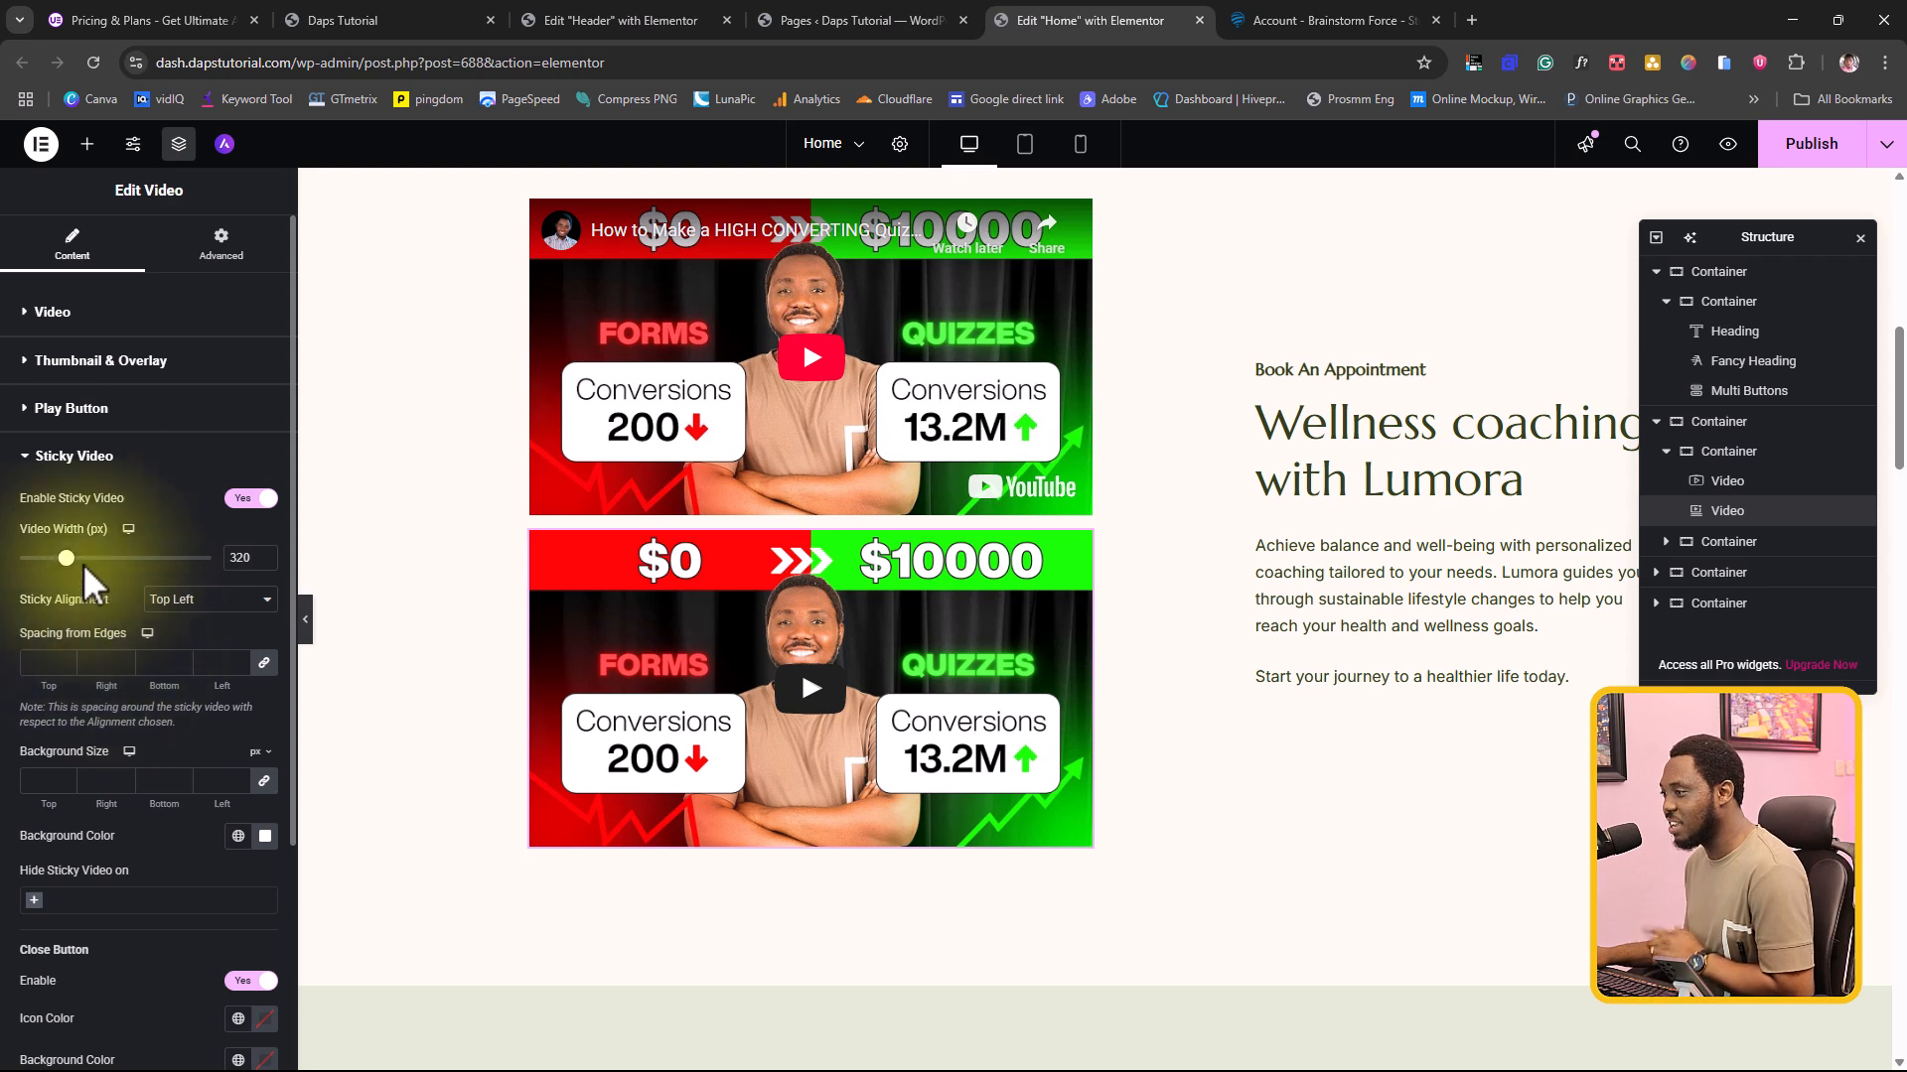
{"action": "left_click", "coordinate": [30, 460]}
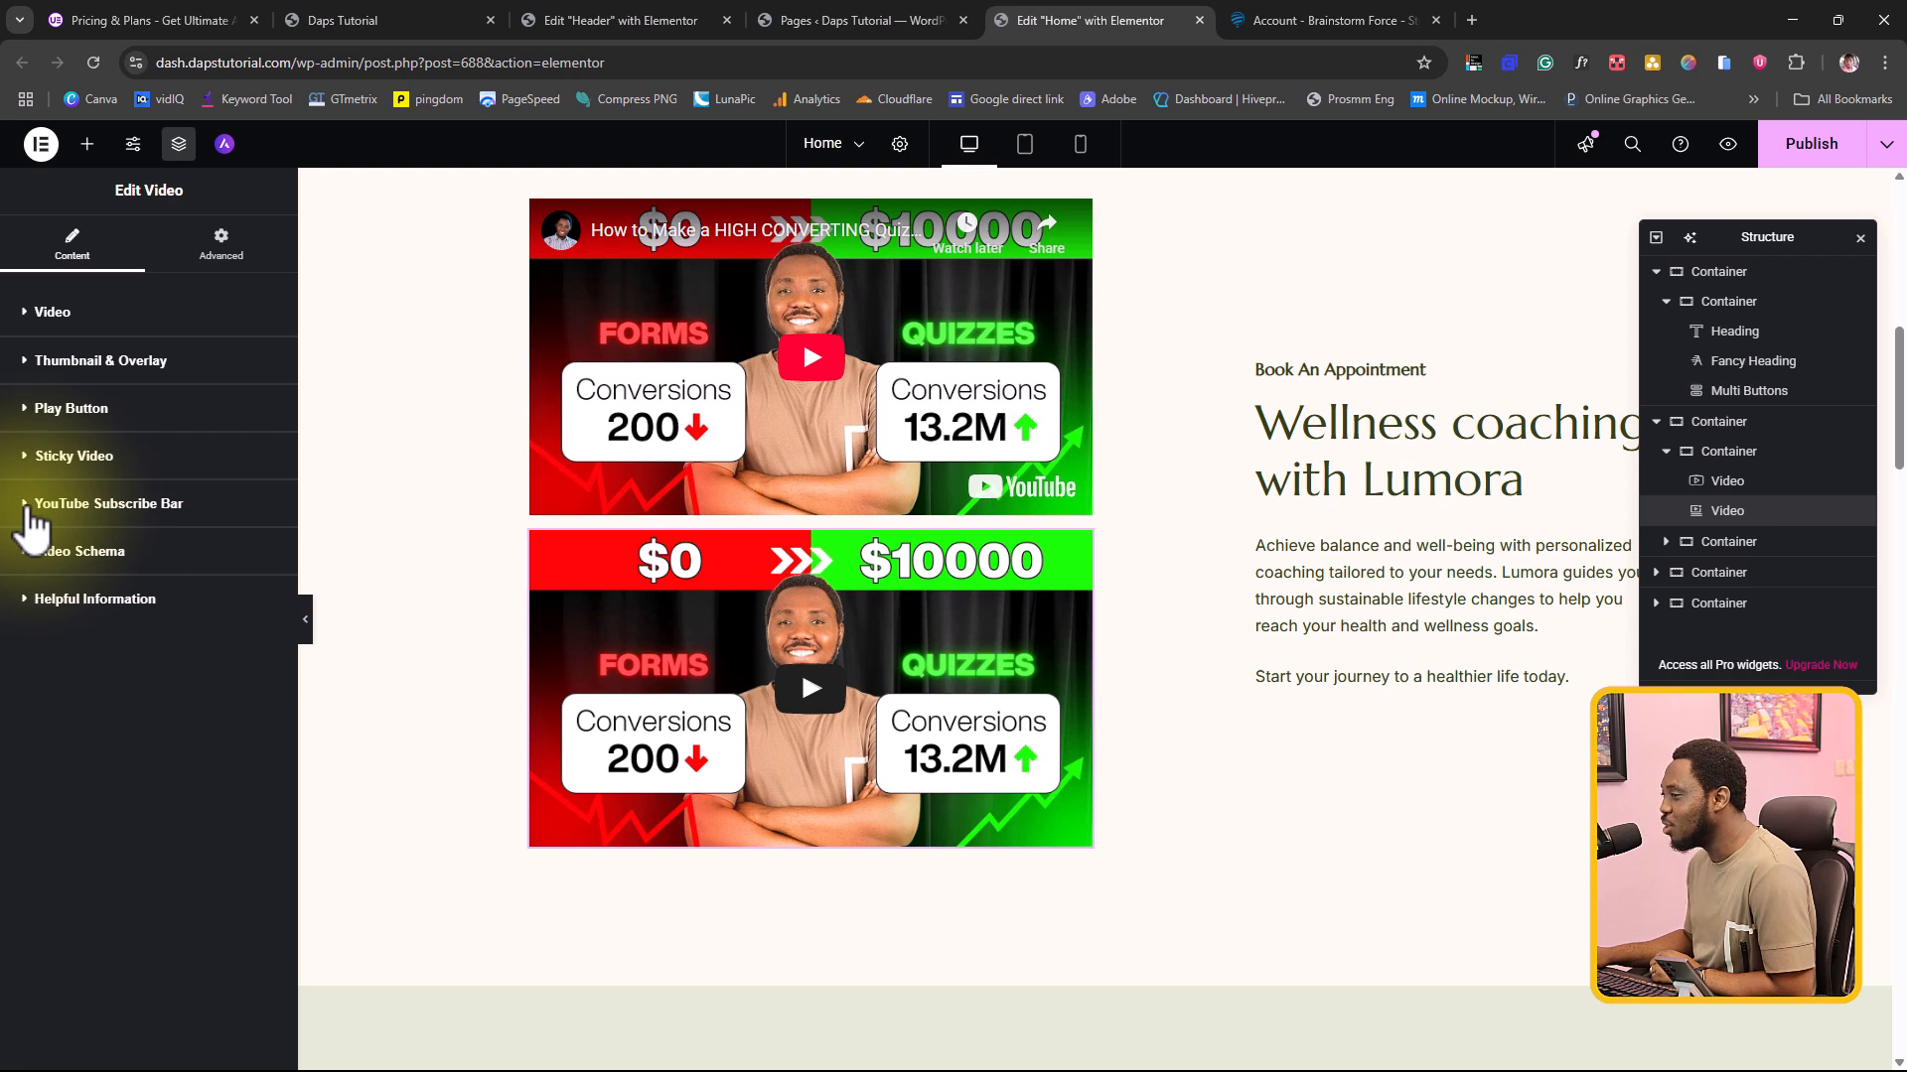
Step: Enable the YouTube subscribe bar on the Ultimate Addons video
{"action": "left_click", "coordinate": [27, 507]}
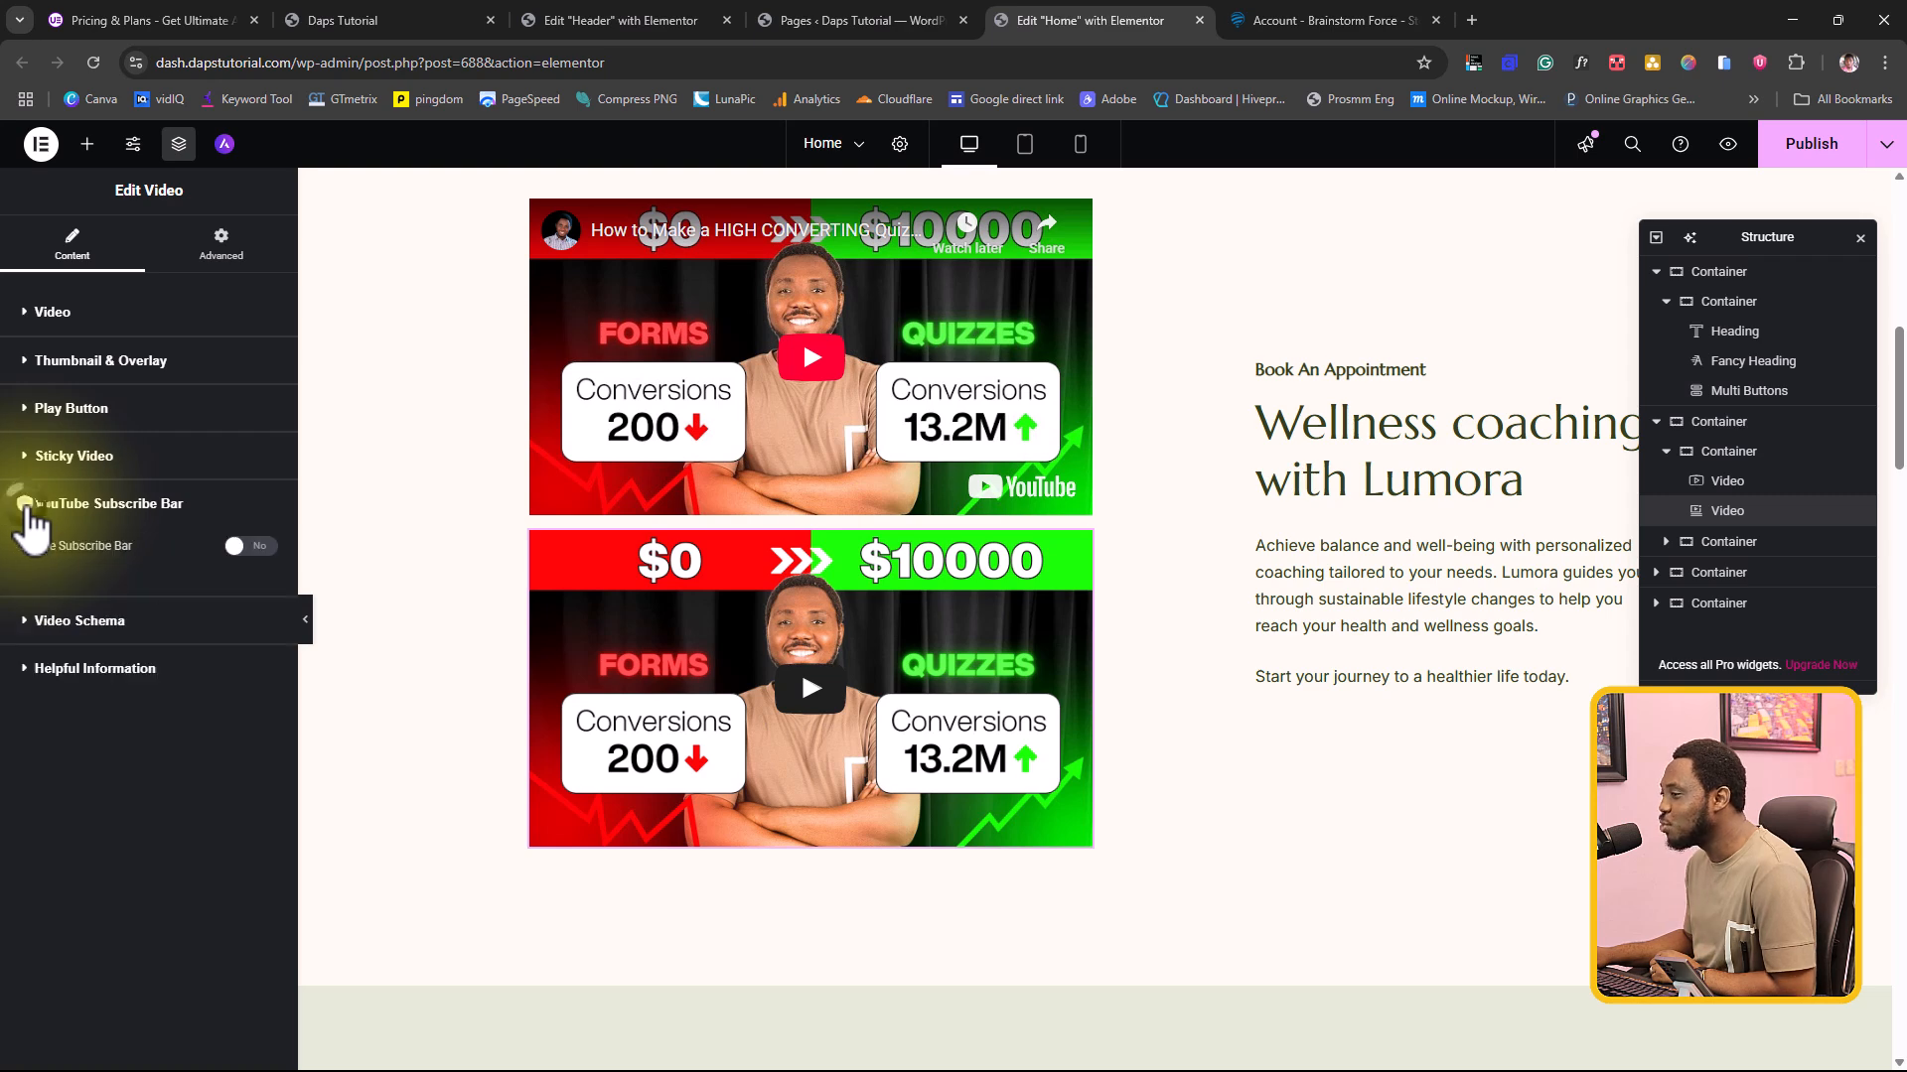
{"action": "left_click", "coordinate": [248, 547]}
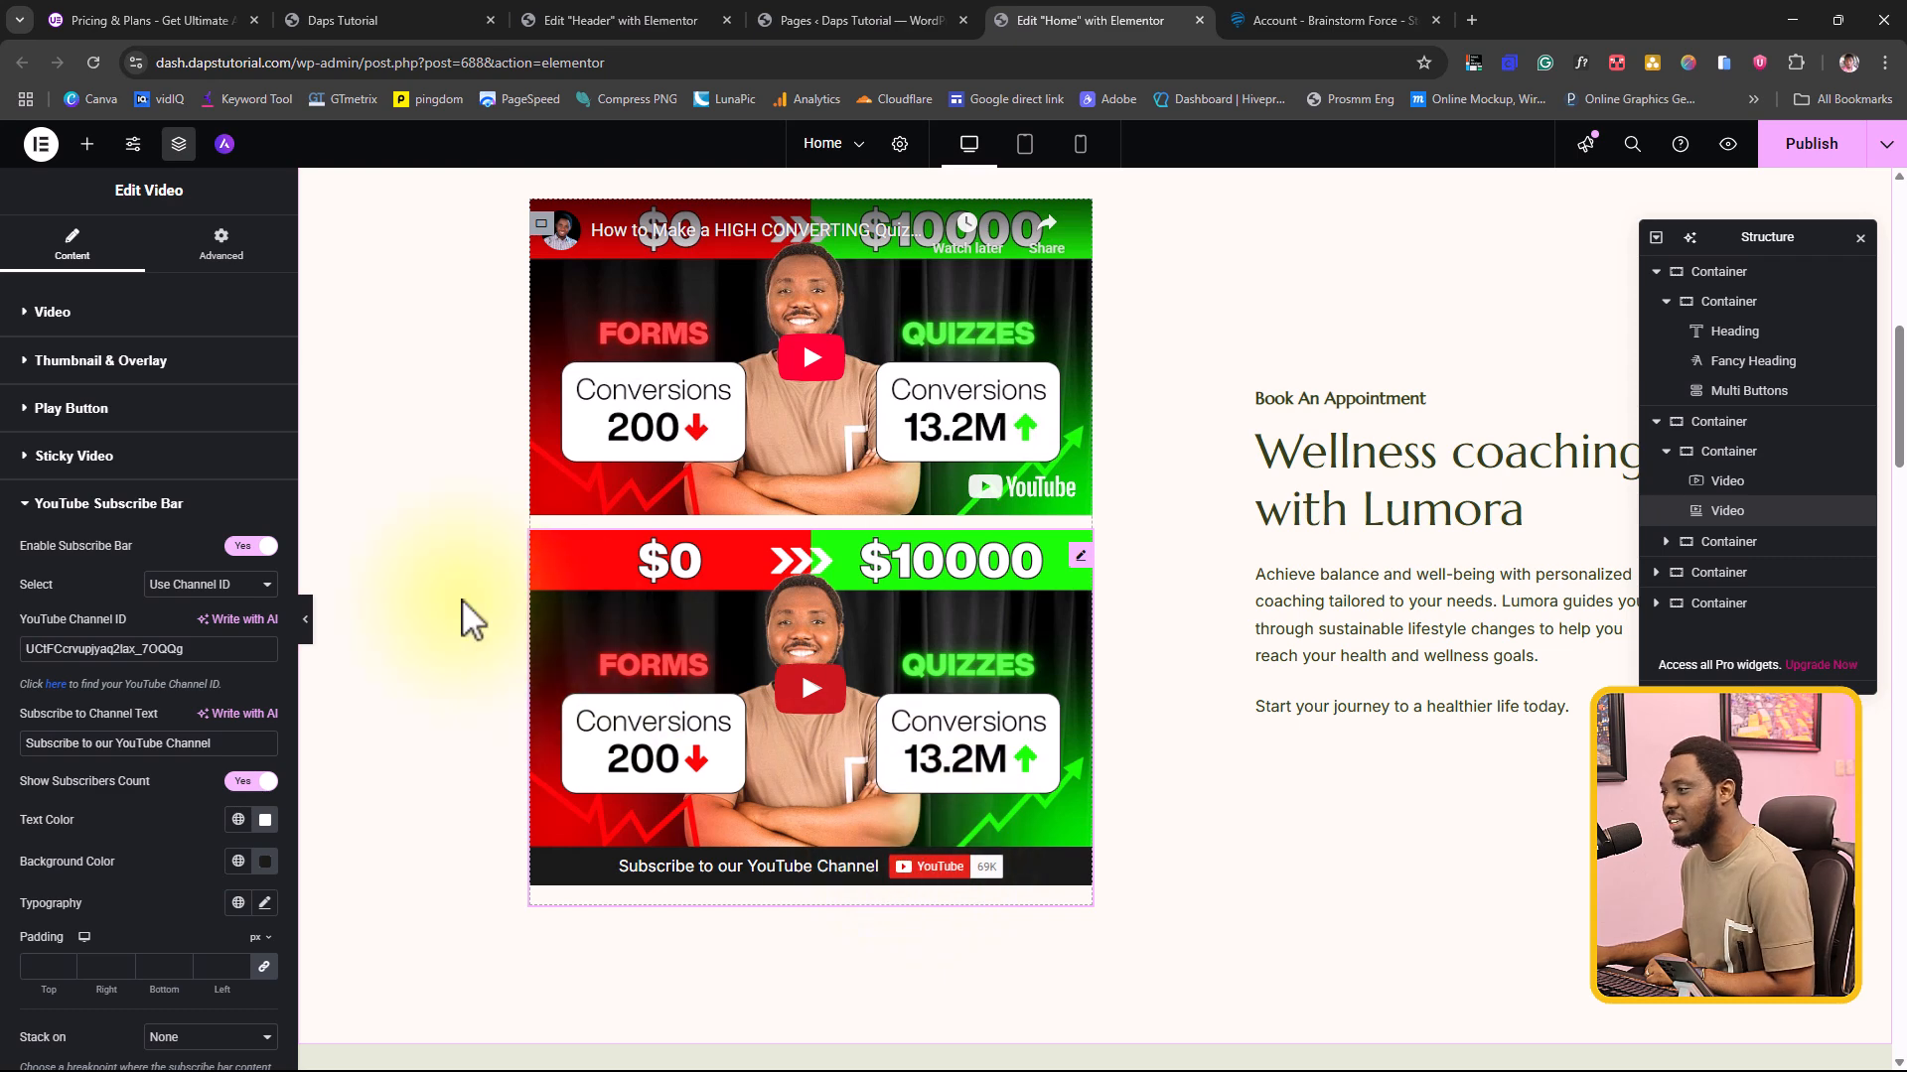
{"action": "left_click", "coordinate": [29, 502]}
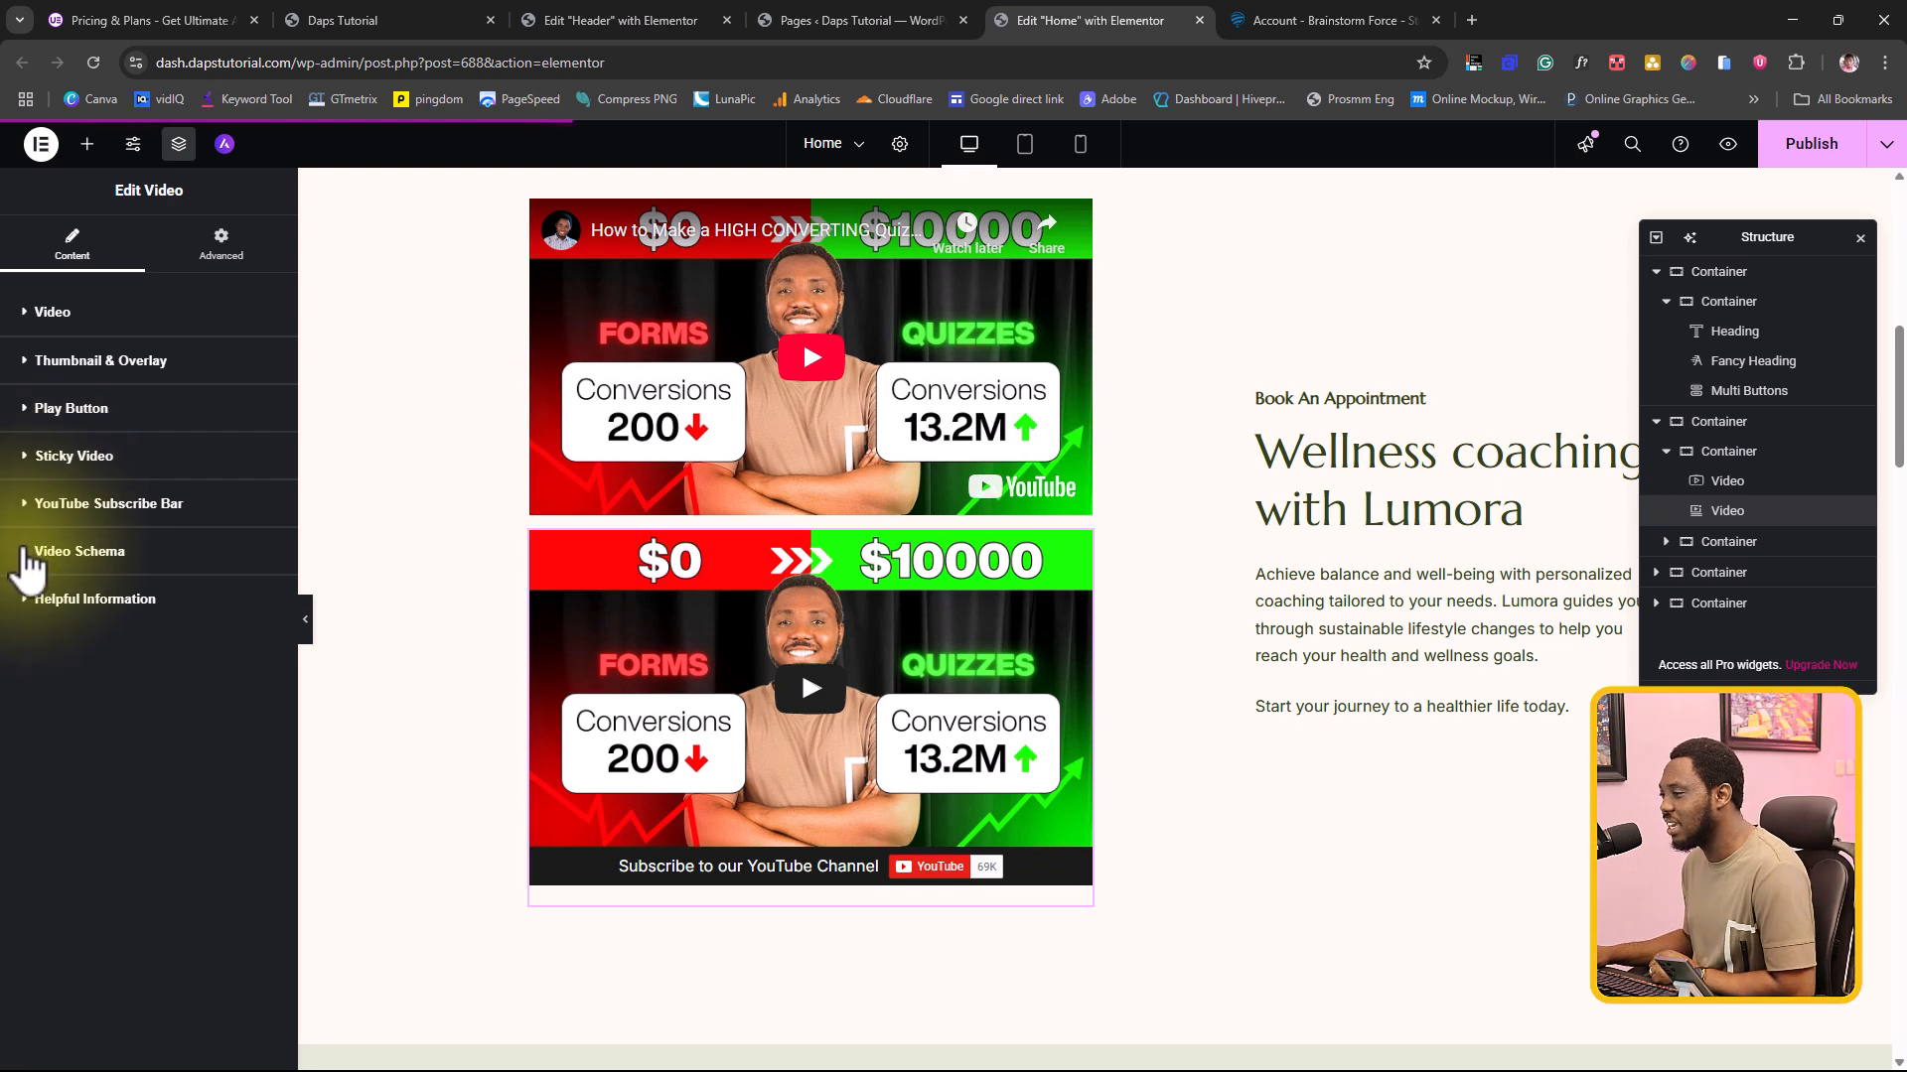
Step: Enable schema support for the Ultimate Addons video and check its title, description, thumbnail and upload date fields
{"action": "left_click", "coordinate": [30, 562]}
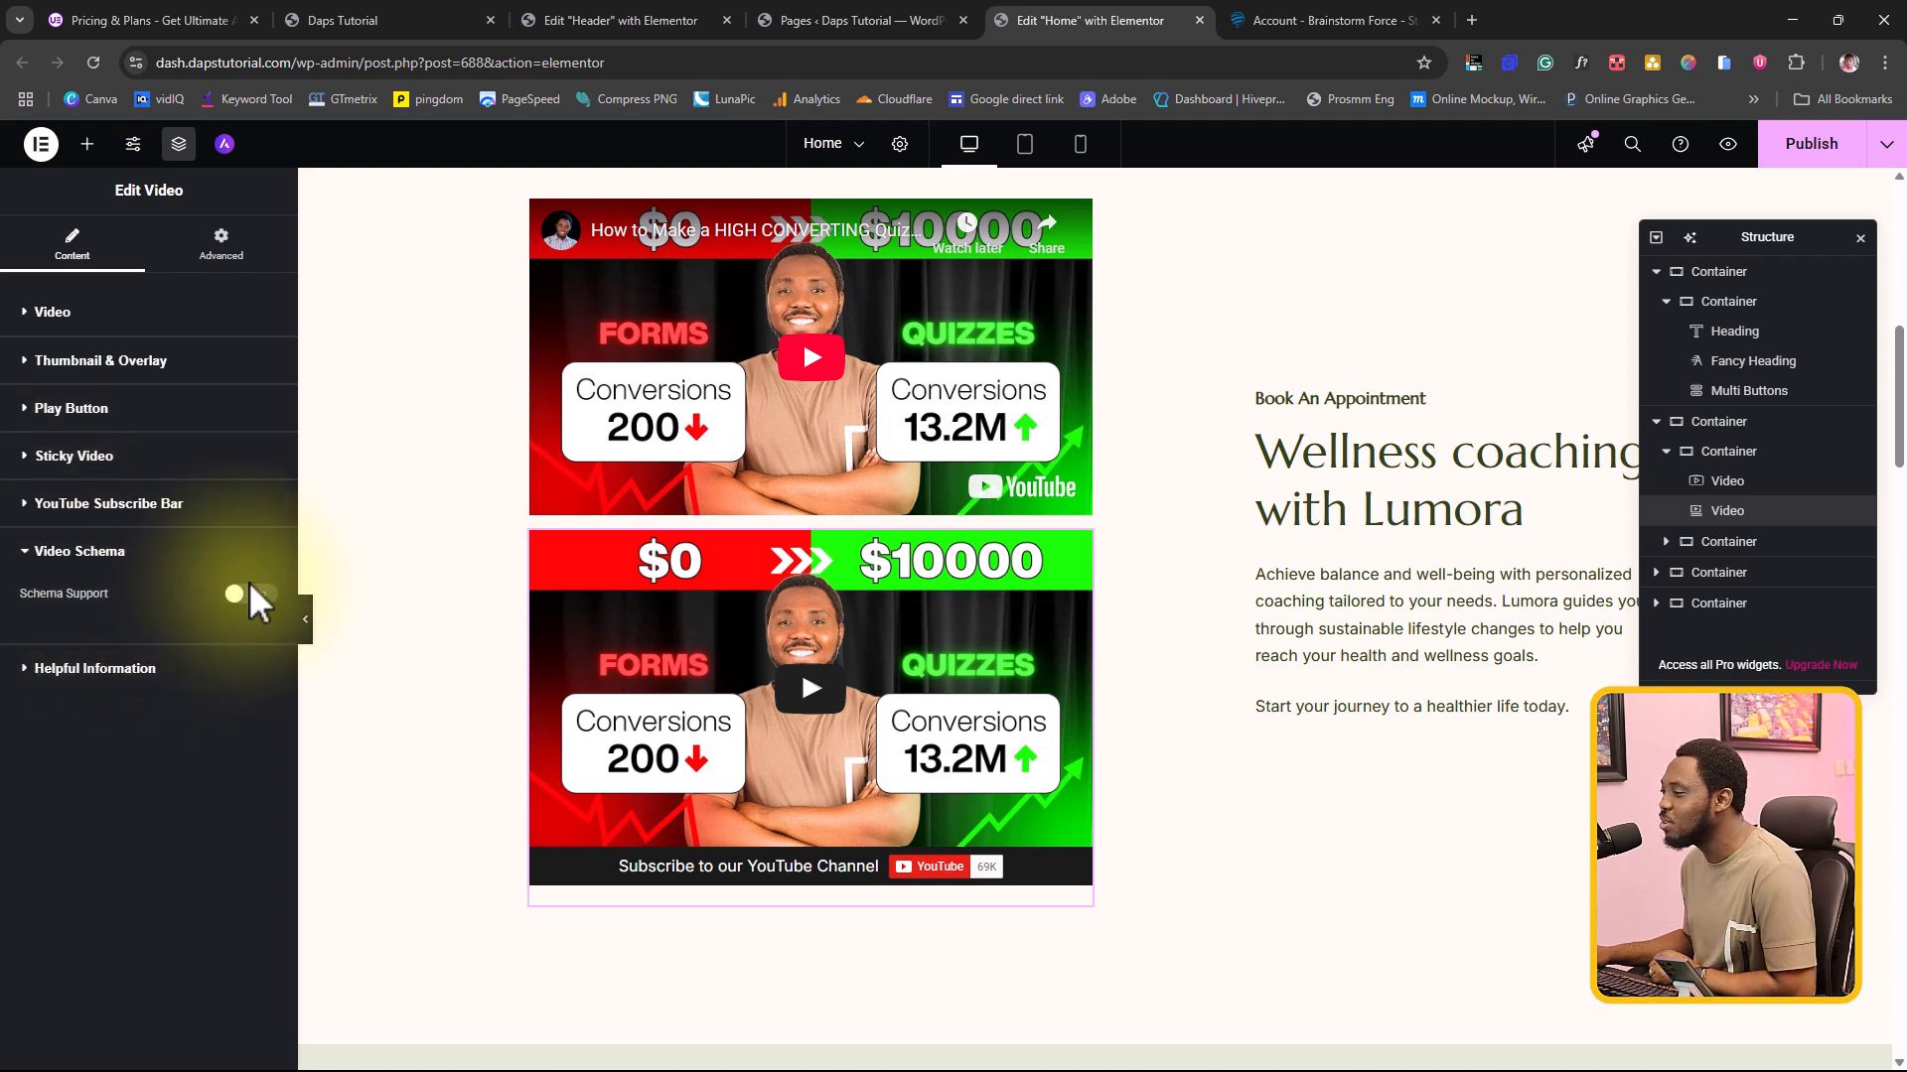
{"action": "left_click", "coordinate": [47, 558]}
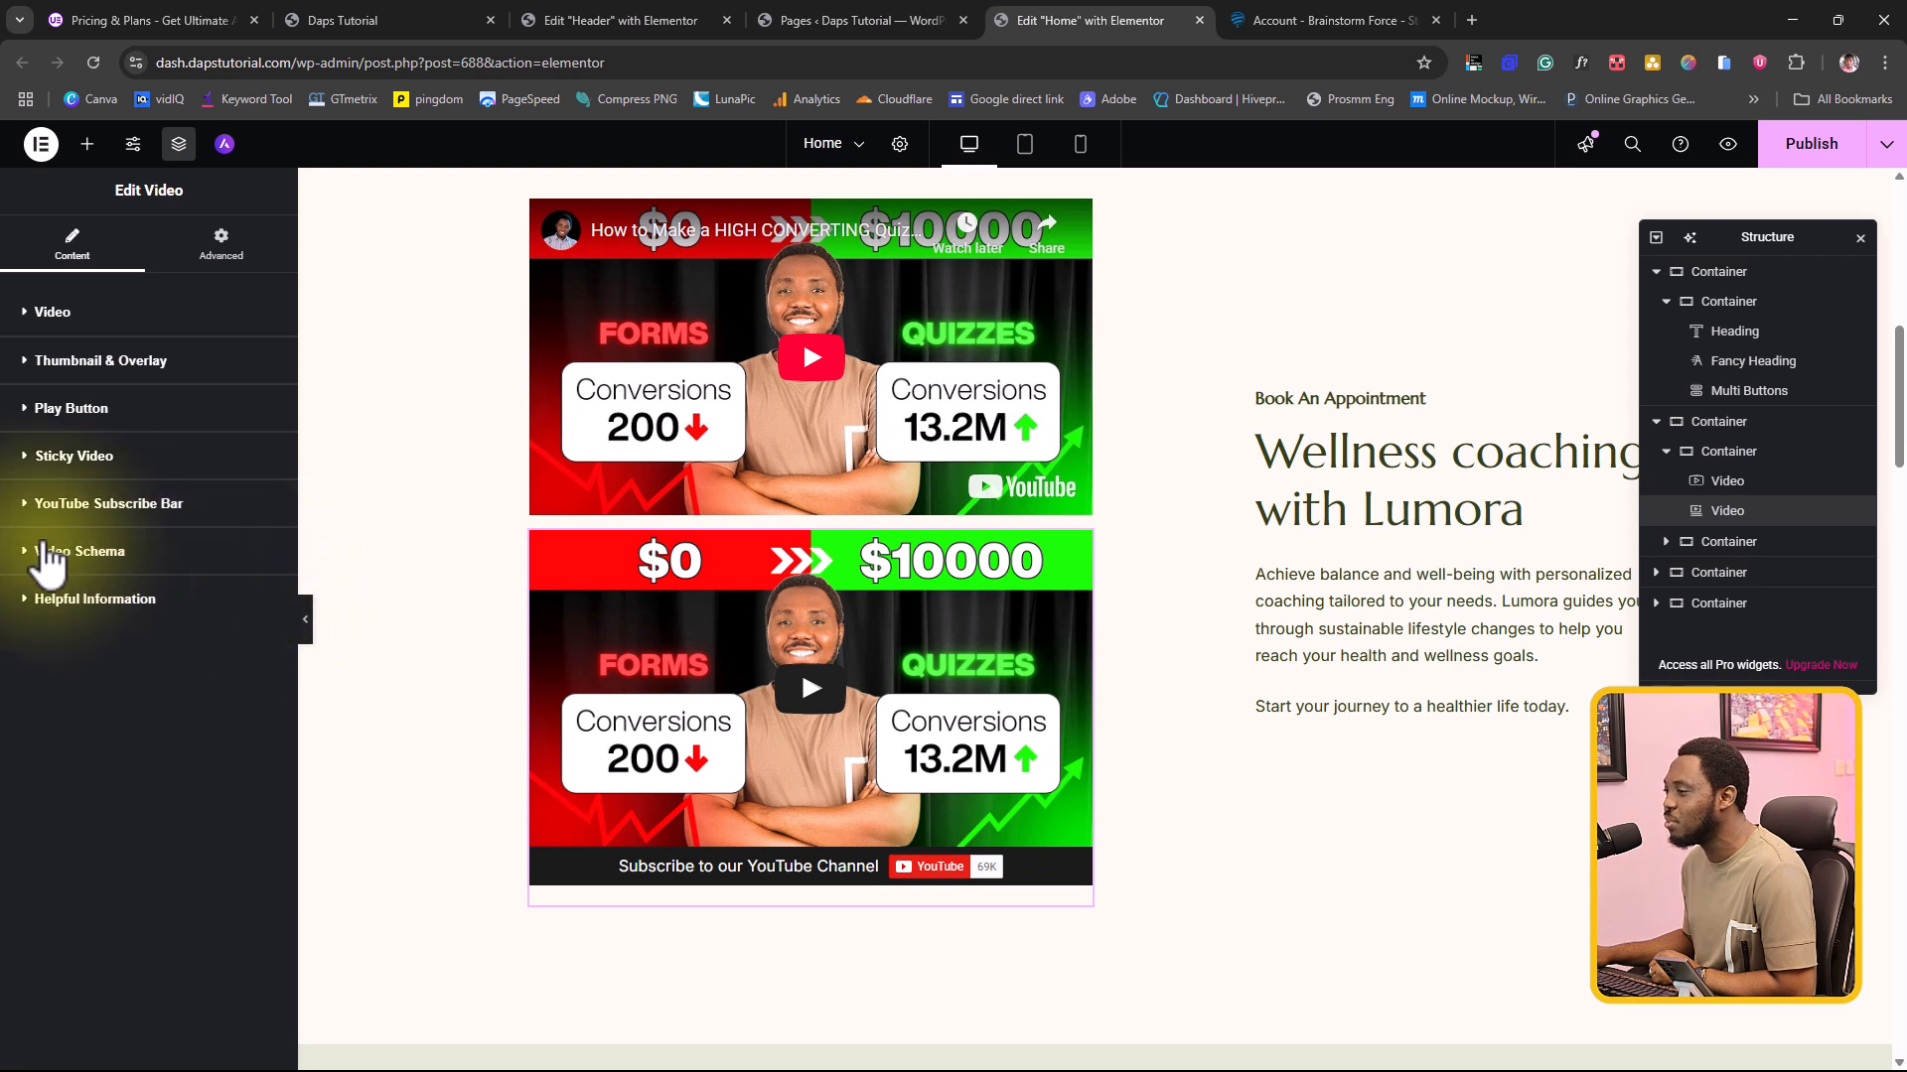
{"action": "left_click", "coordinate": [48, 558]}
{"action": "left_click", "coordinate": [257, 596]}
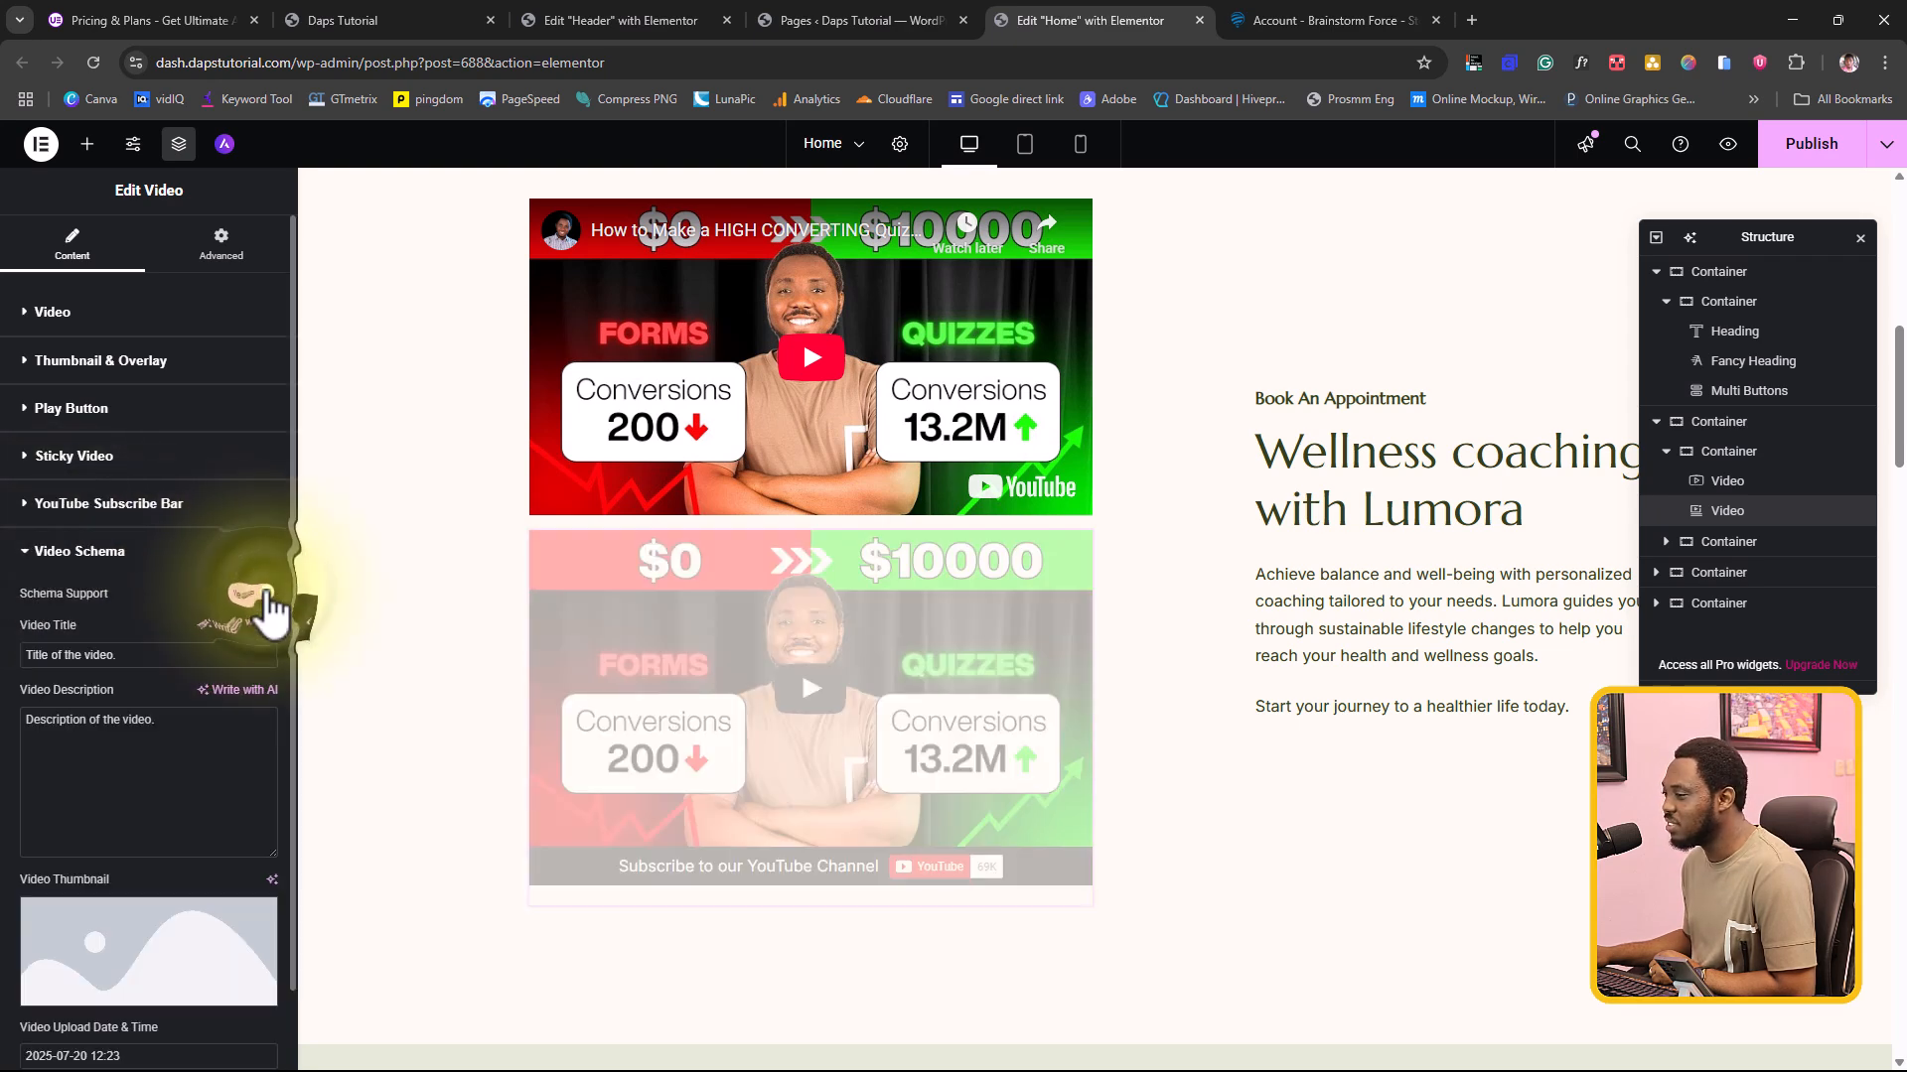
{"action": "left_click_drag", "start_coordinate": [124, 655], "coordinate": [42, 657]}
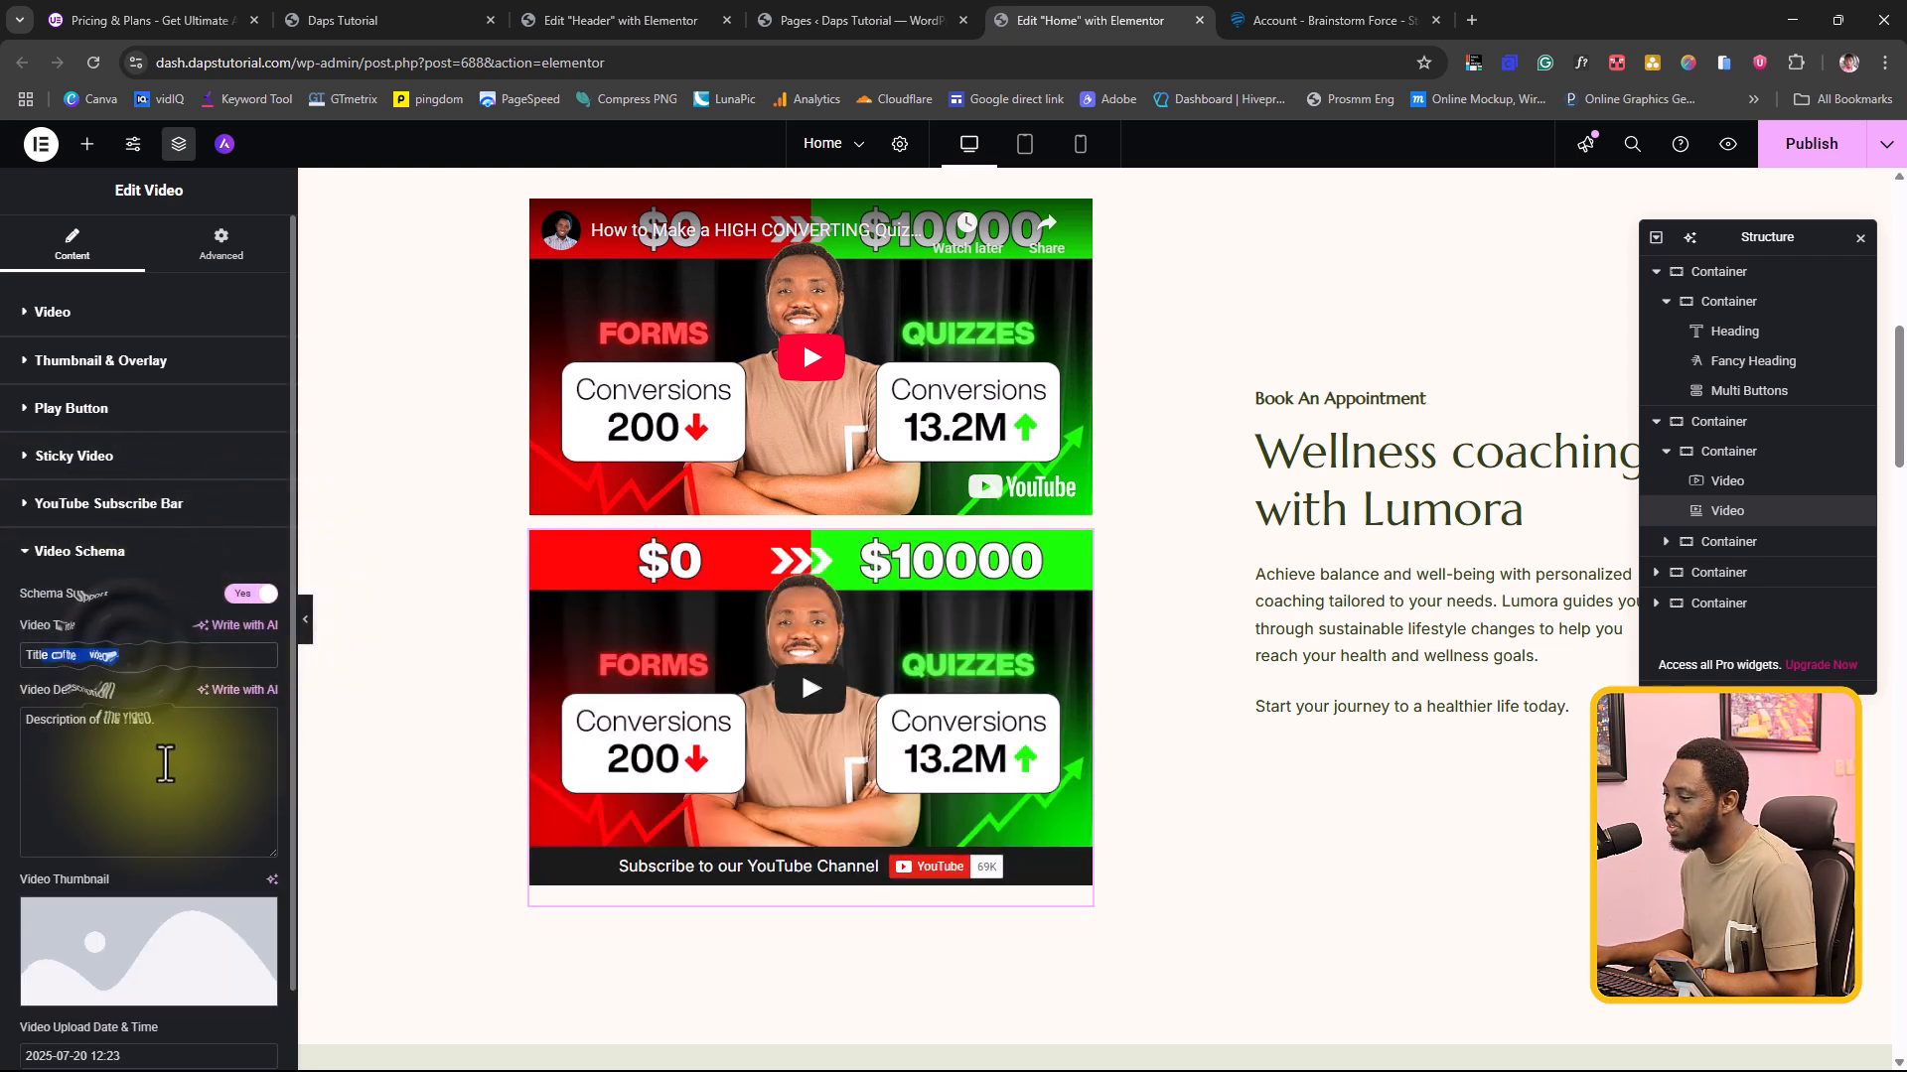
{"action": "scroll", "coordinate": [165, 764], "scroll_direction": "down", "scroll_amount": 1}
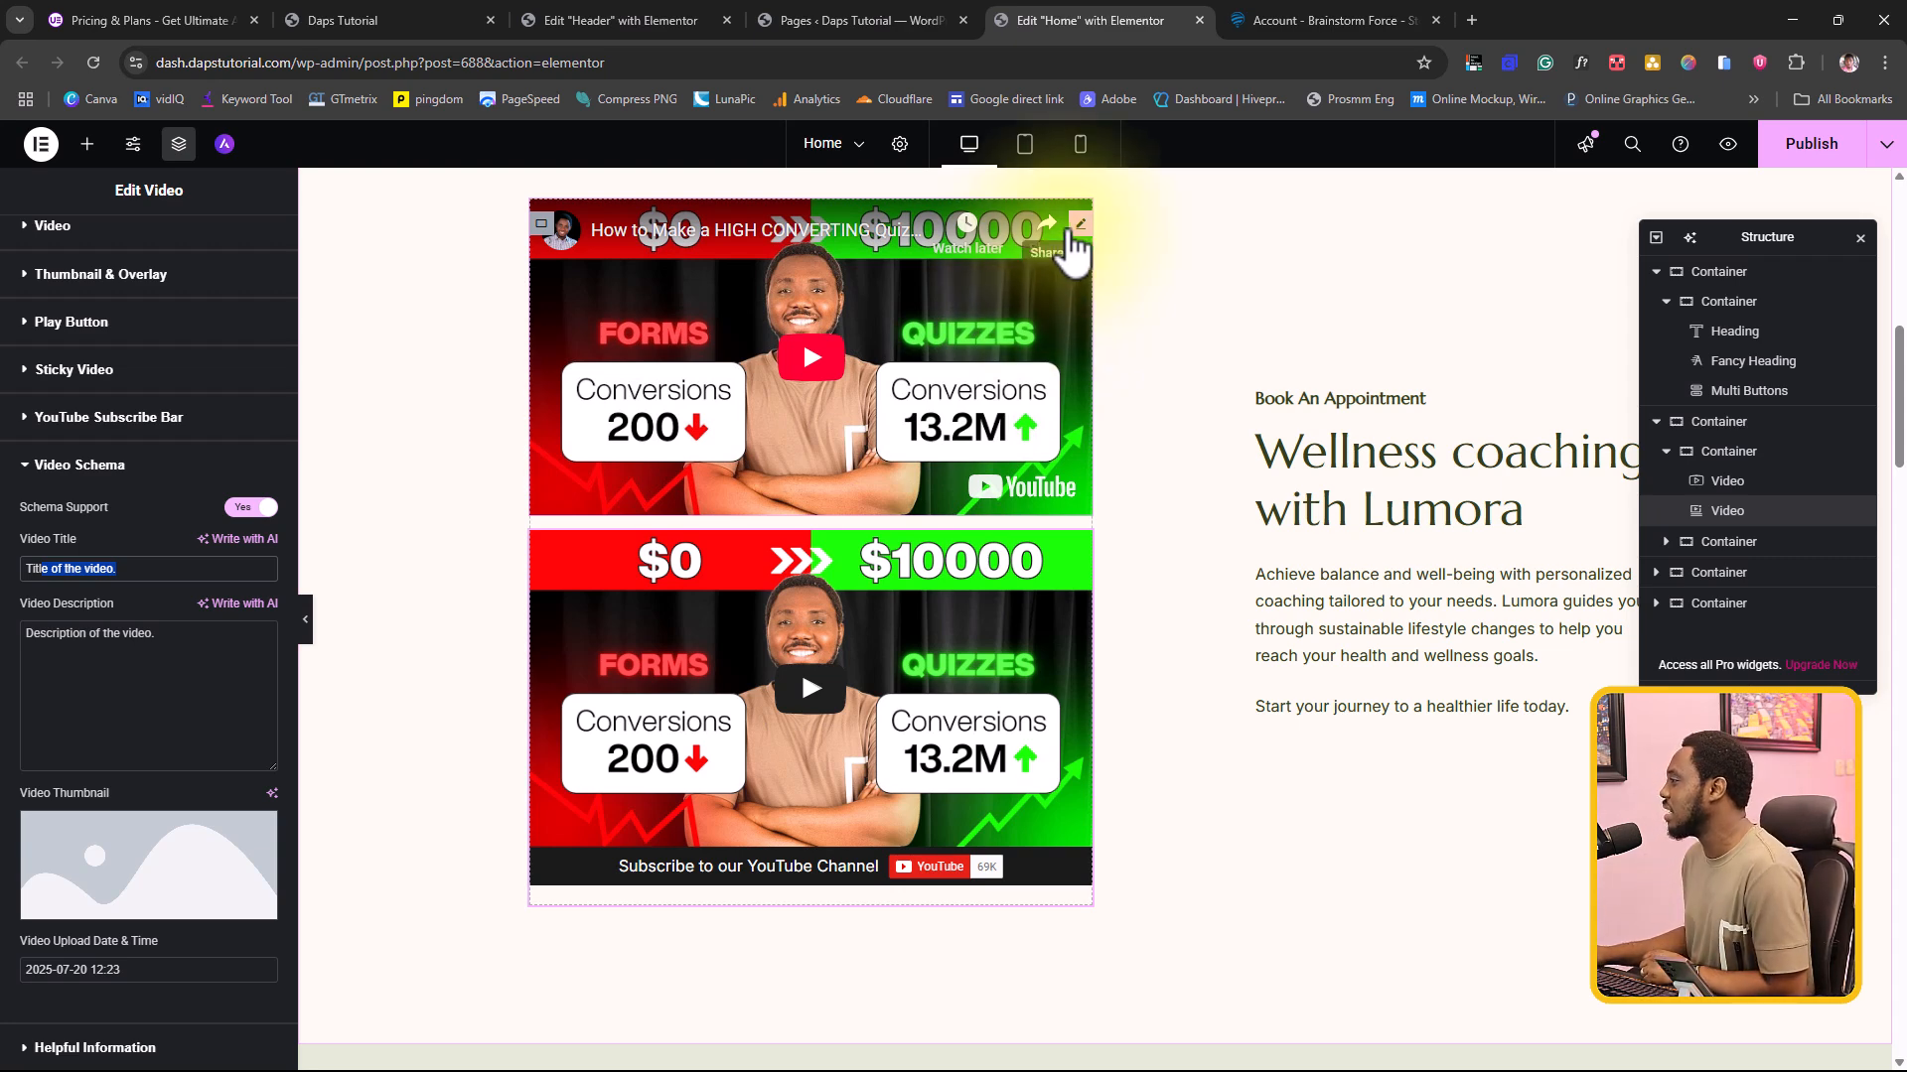
Step: Delete the basic Elementor Video widget above the Ultimate Addons video
{"action": "right_click", "coordinate": [1076, 236]}
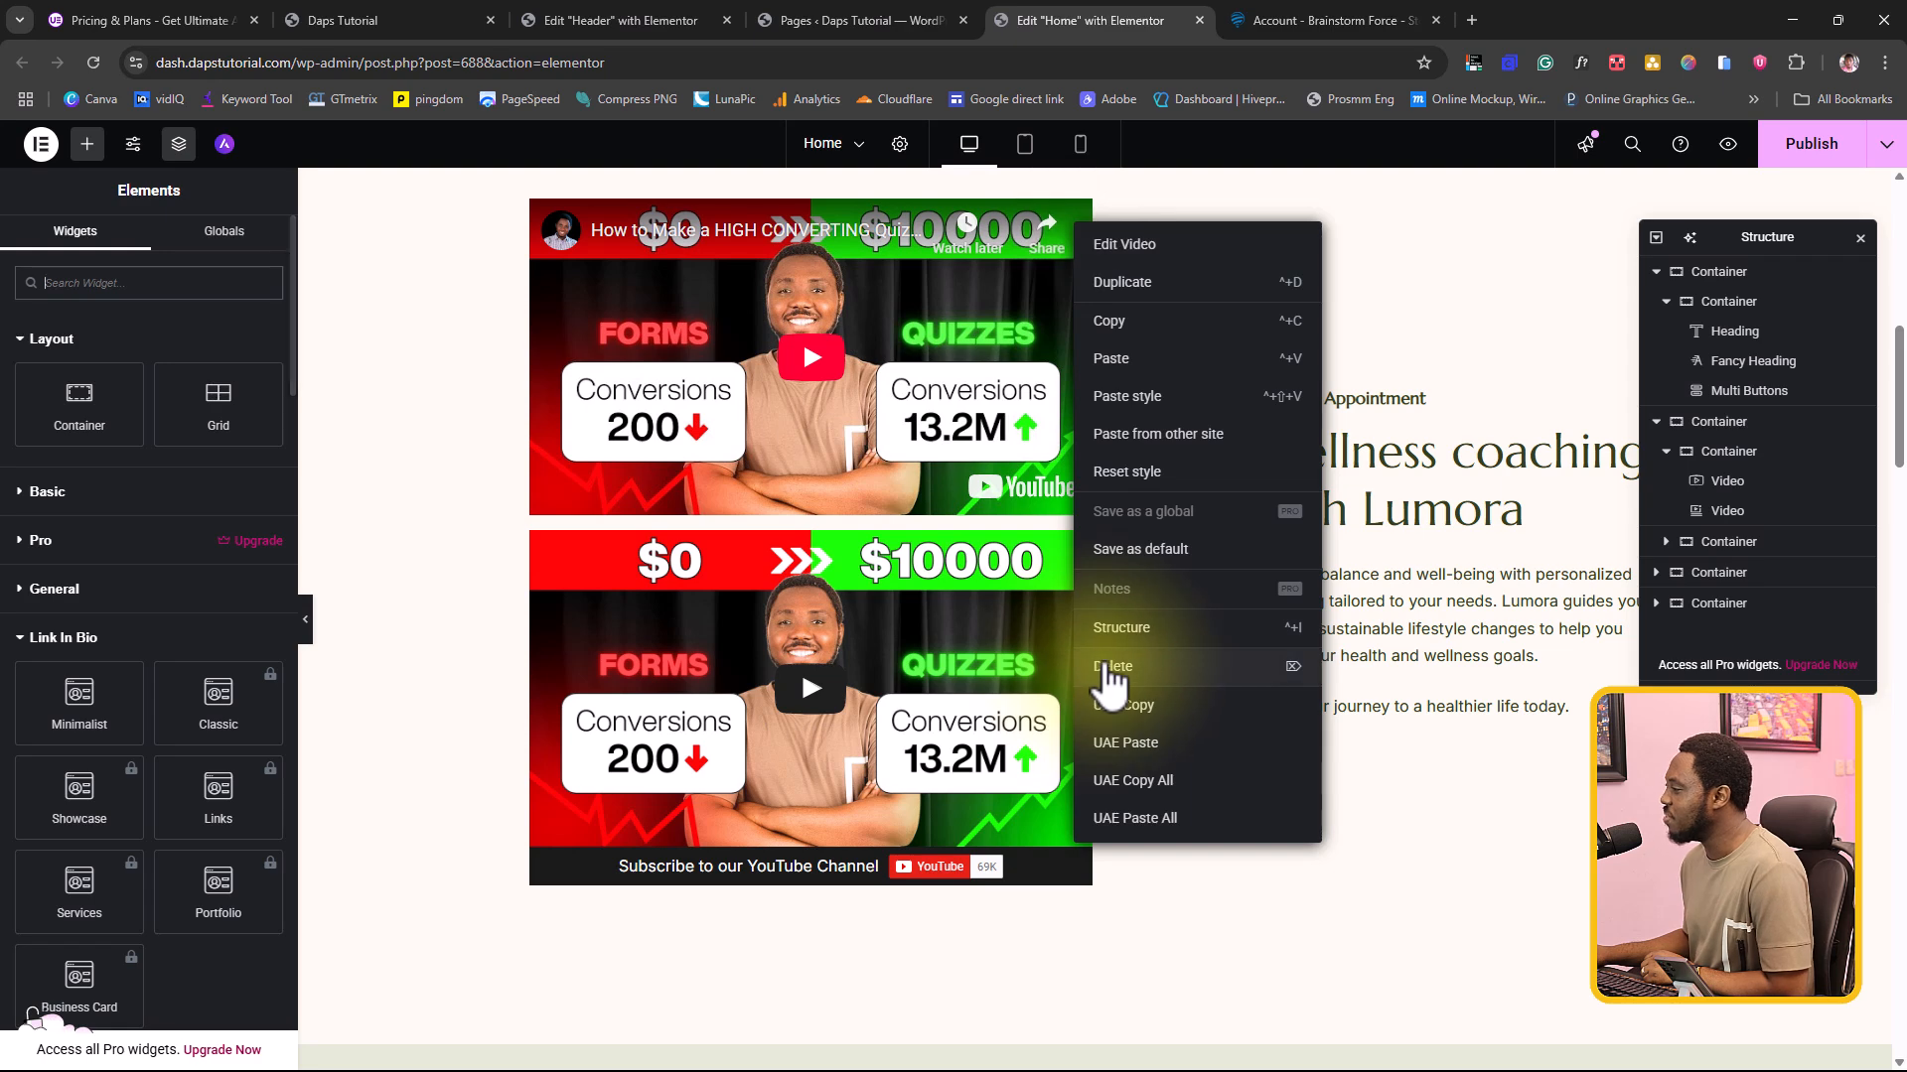
{"action": "left_click", "coordinate": [1106, 667]}
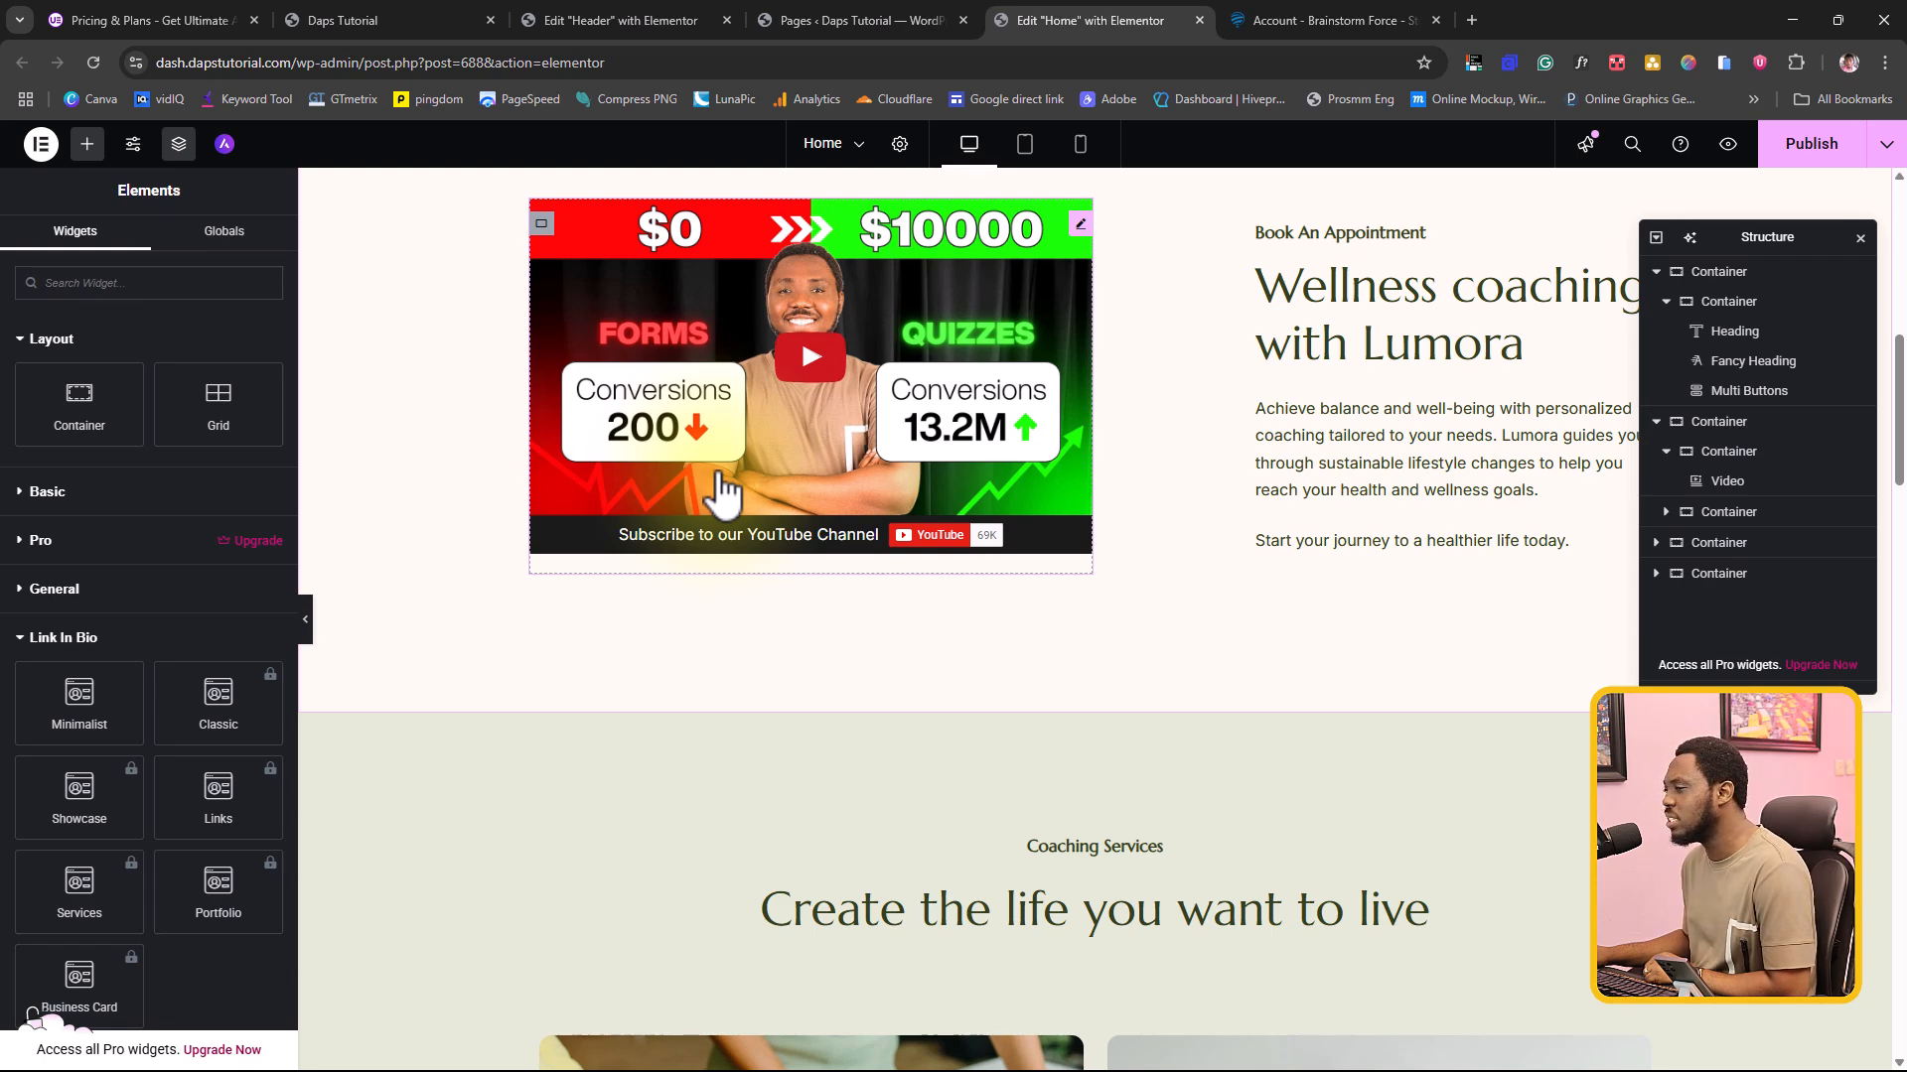
Step: Place the Ultimate Addons Pro Before After Slider above the image in the Personalized nutrition plans card
{"action": "scroll", "coordinate": [132, 592], "scroll_direction": "down", "scroll_amount": 1}
{"action": "scroll", "coordinate": [139, 611], "scroll_direction": "down", "scroll_amount": 10}
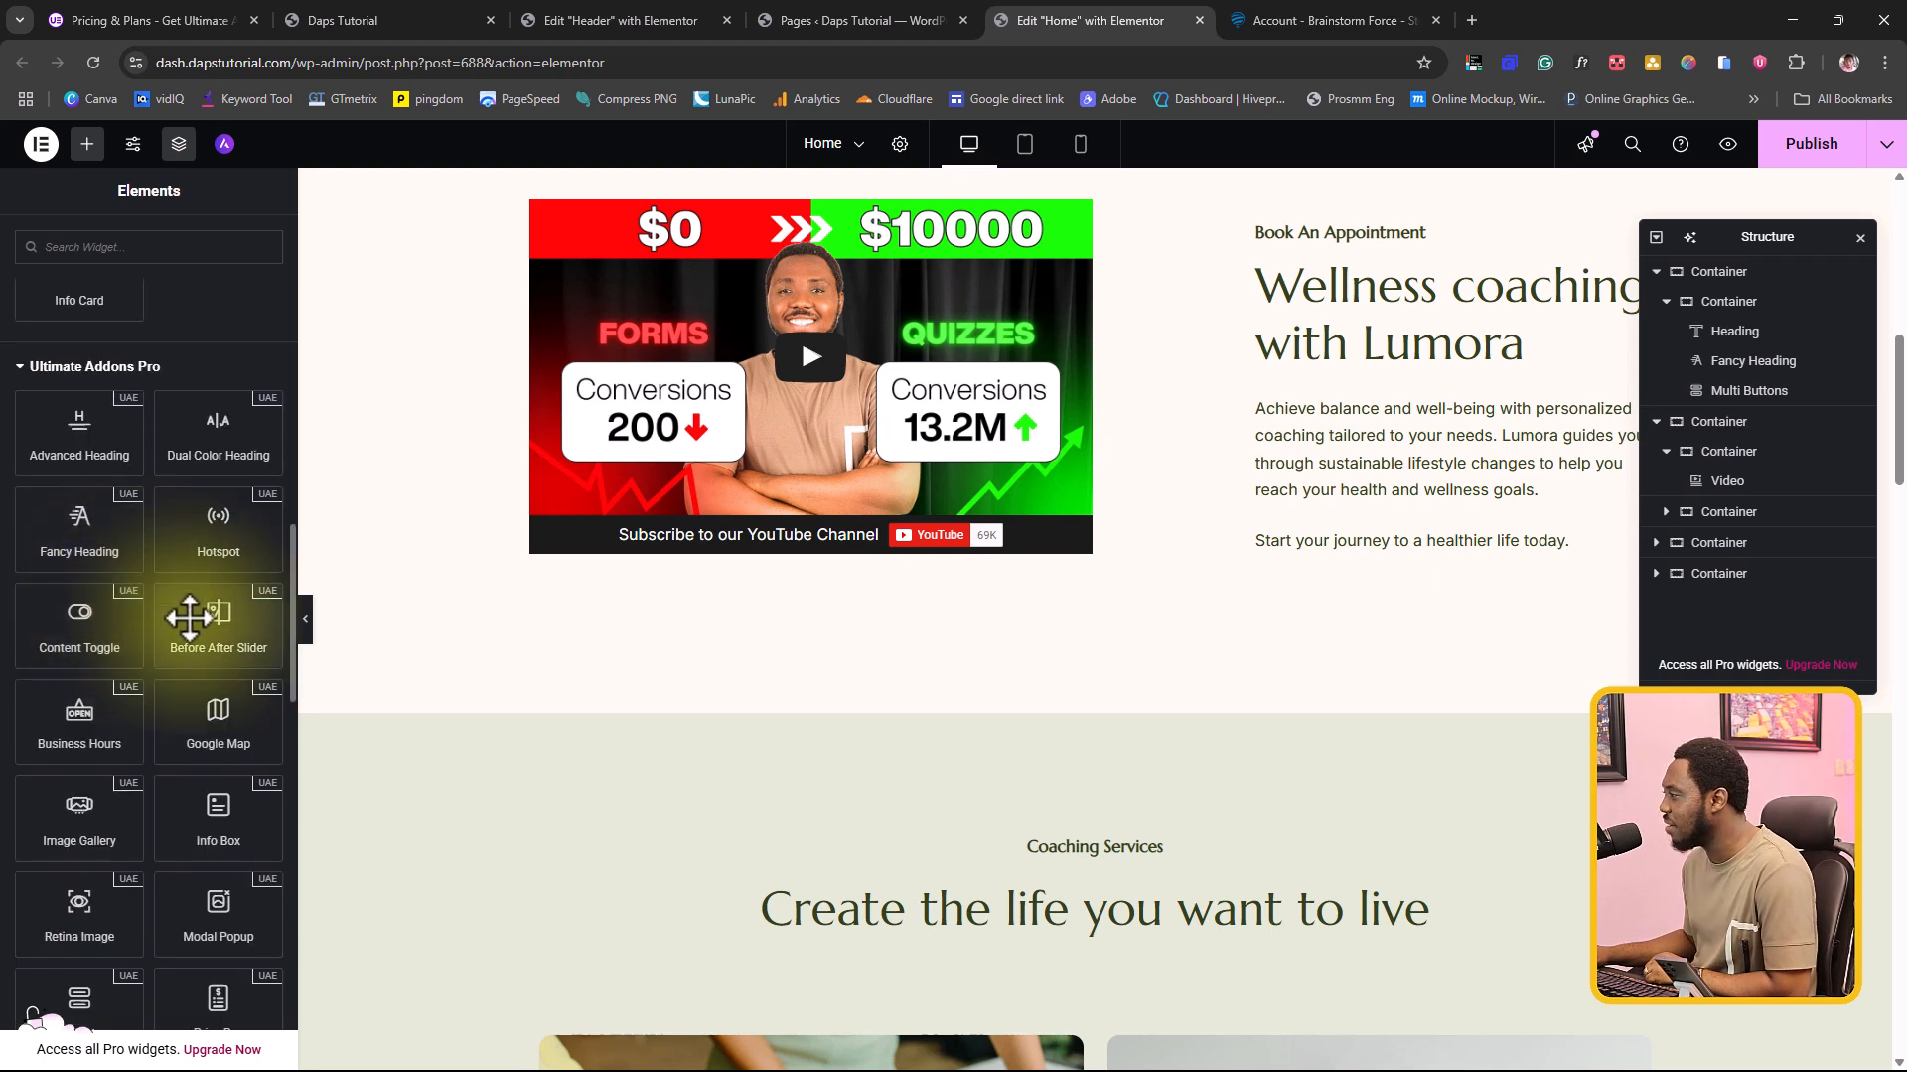
{"action": "scroll", "coordinate": [1060, 599], "scroll_direction": "down", "scroll_amount": 7}
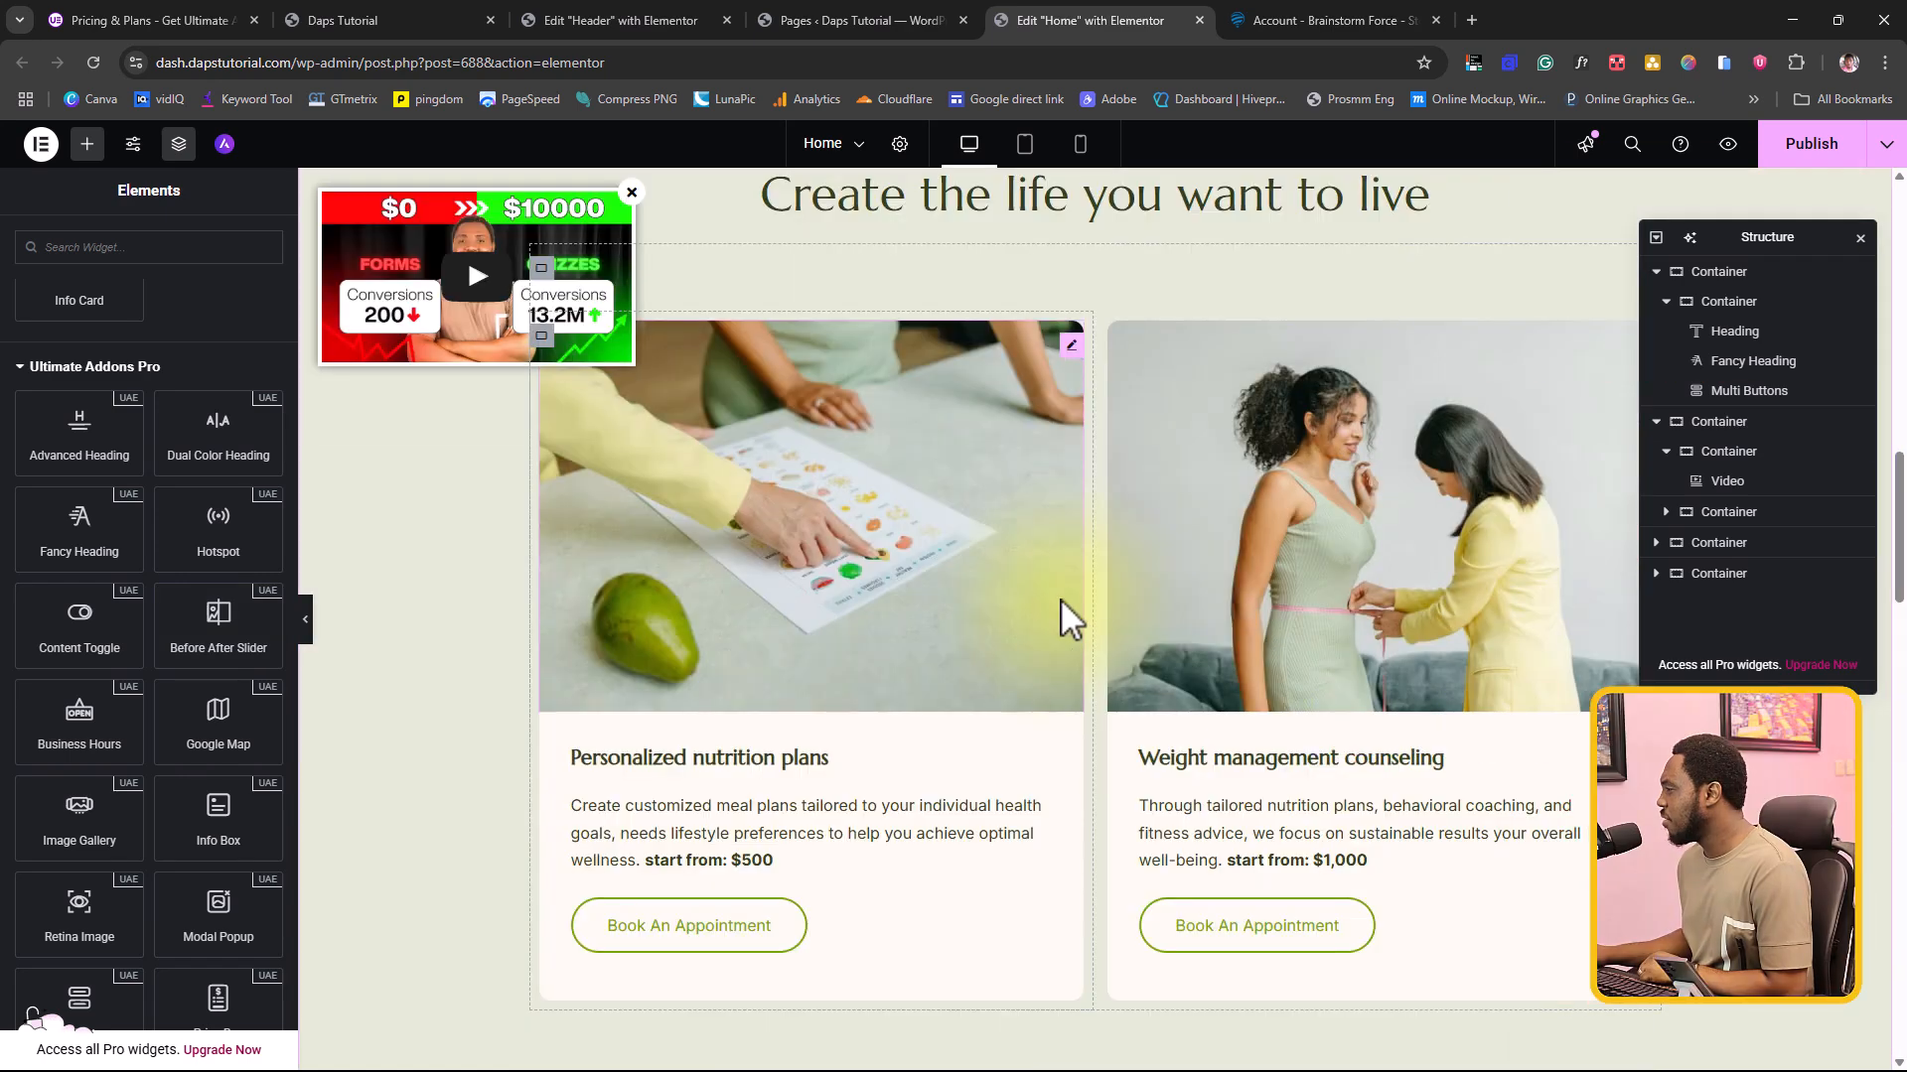
{"action": "scroll", "coordinate": [967, 580], "scroll_direction": "up", "scroll_amount": 1}
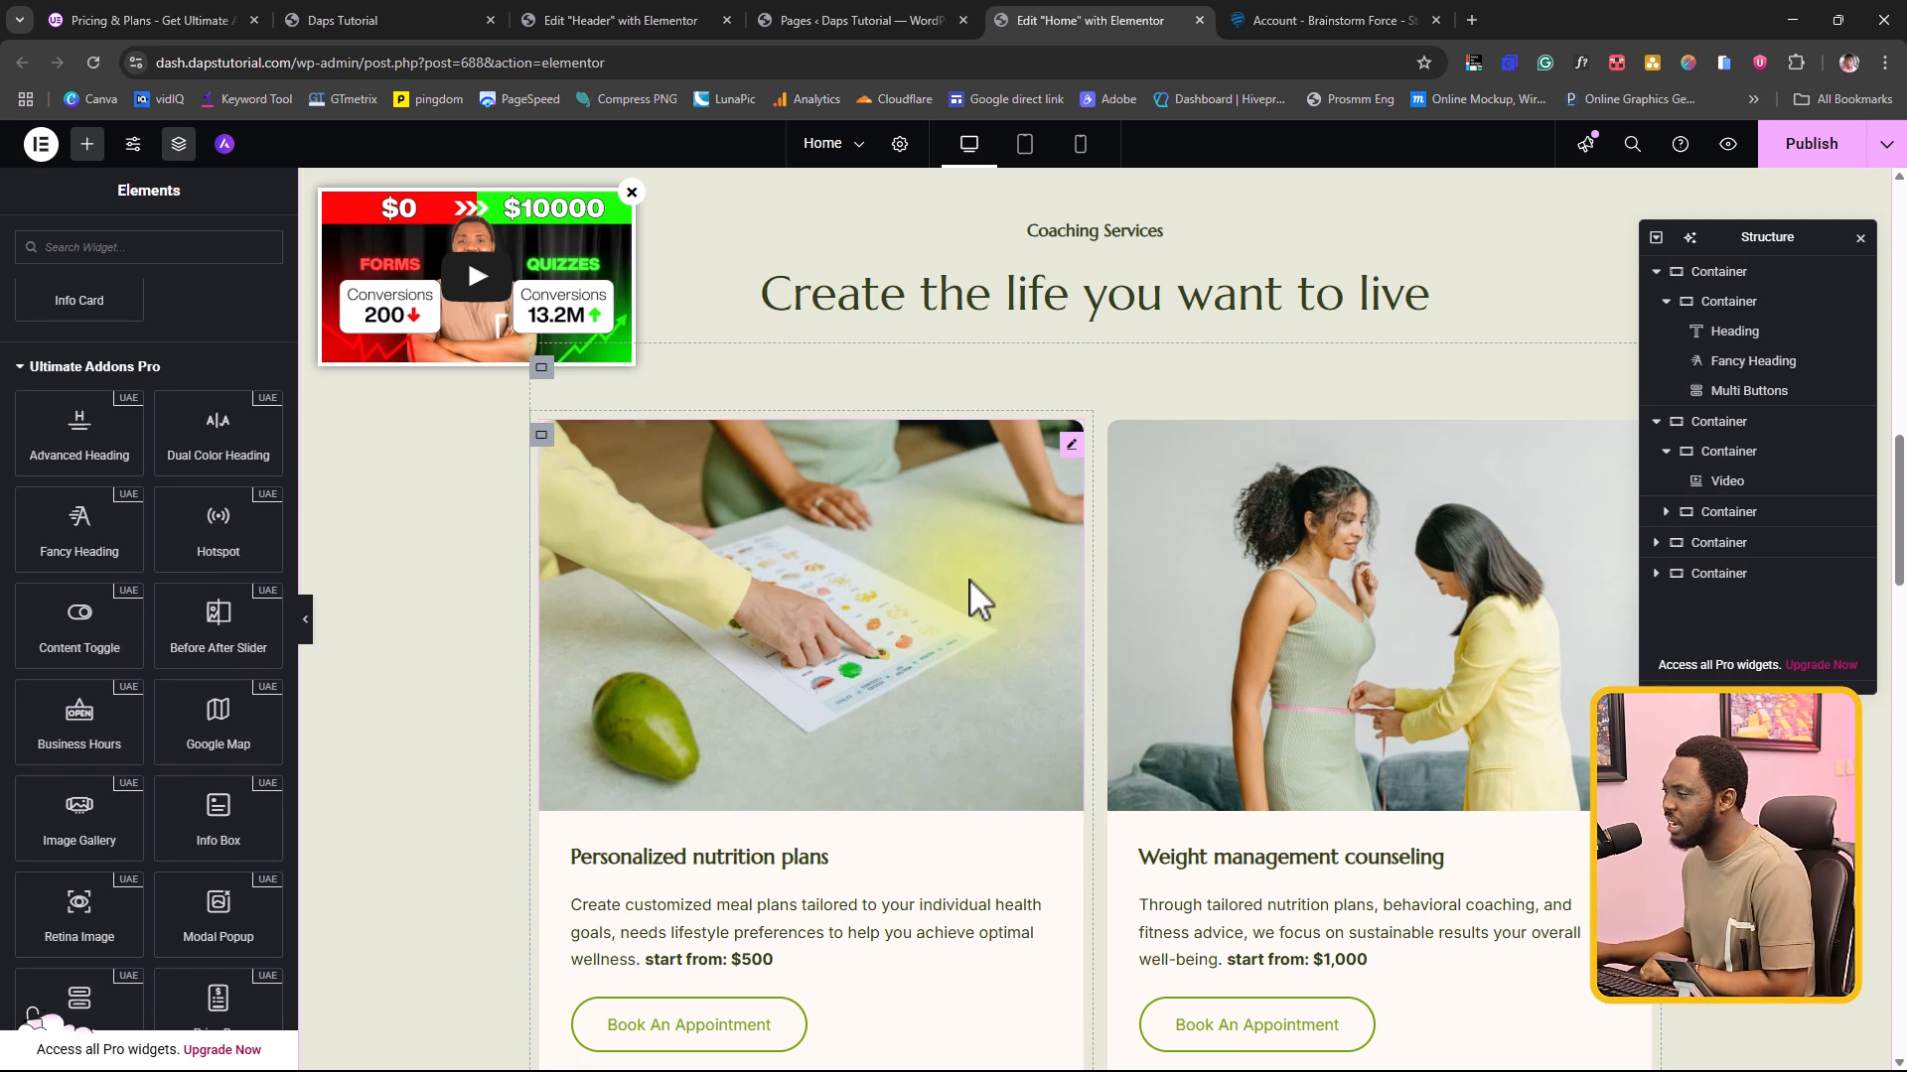
{"action": "left_click_drag", "start_coordinate": [203, 613], "coordinate": [810, 514]}
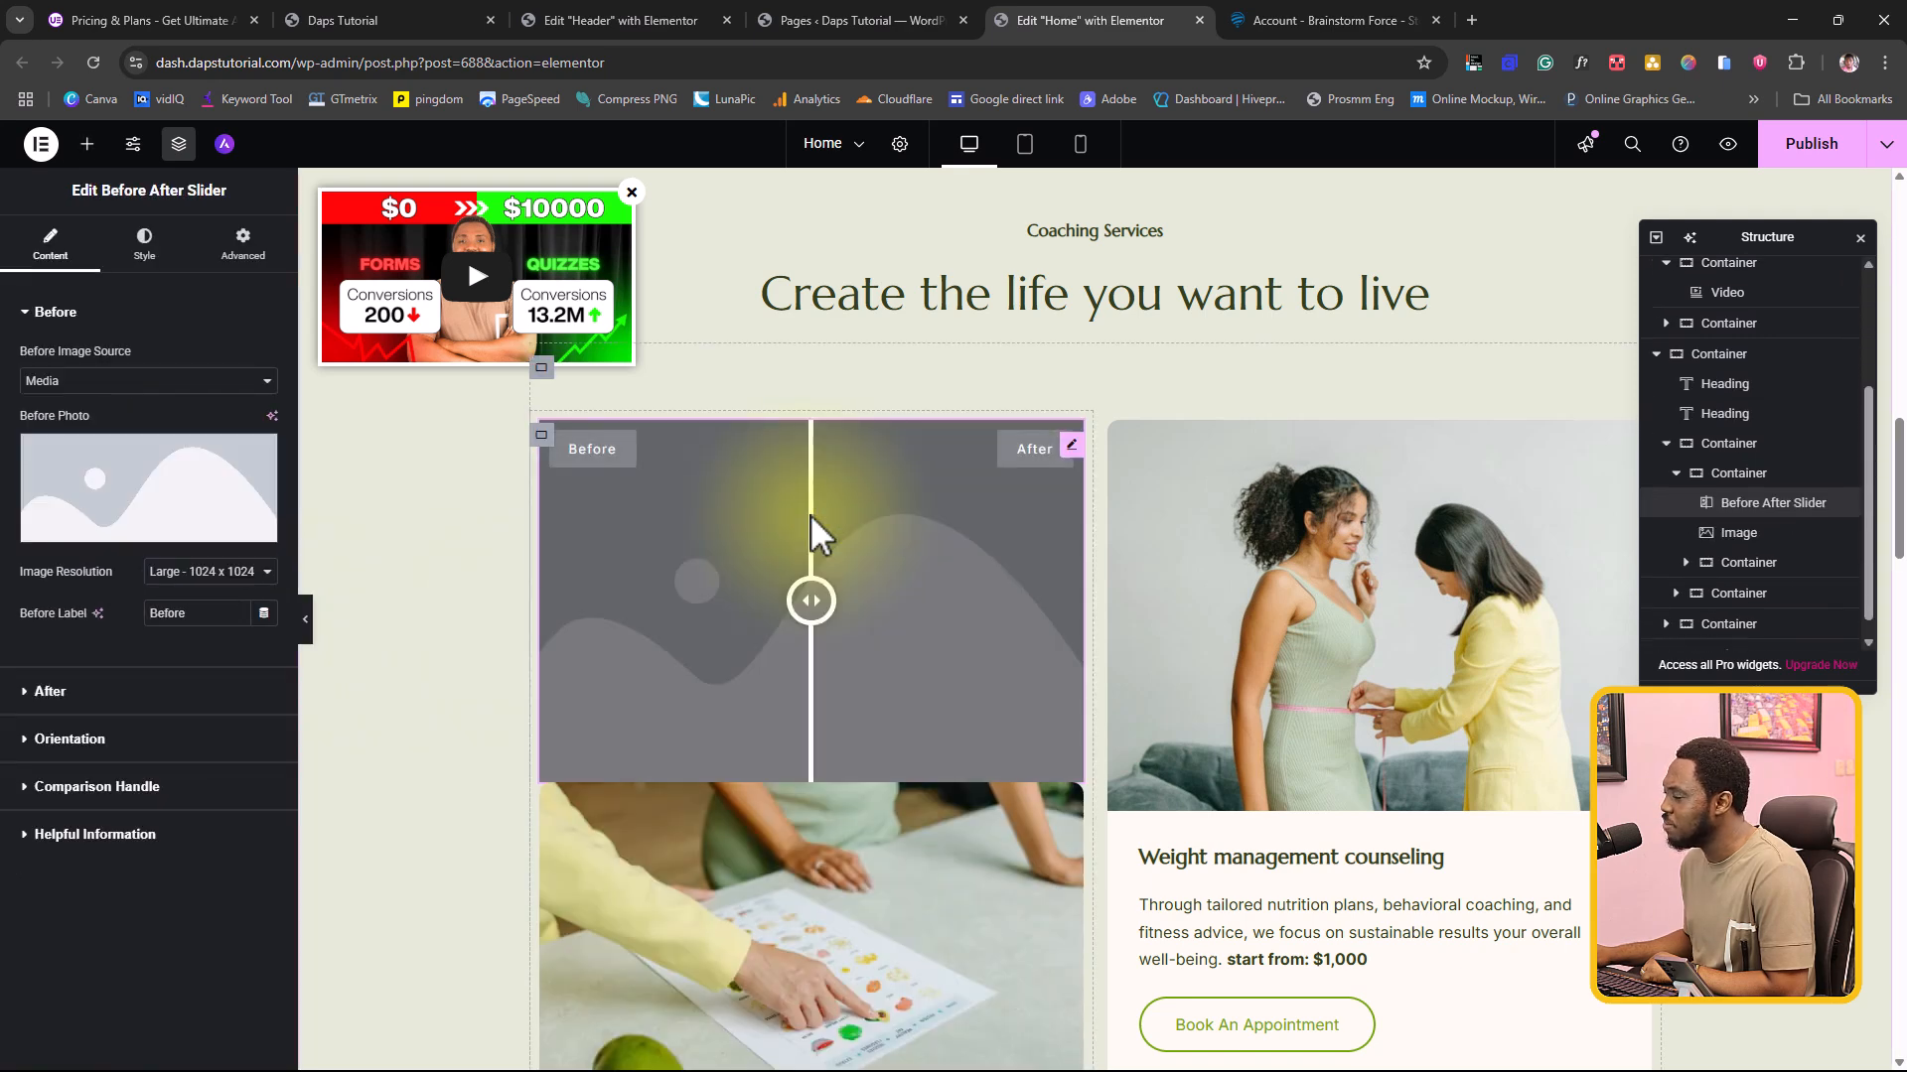
Step: Keep Media as the slider's before image source and choose Plan-2-2.jpg from the media library as the Before photo
{"action": "scroll", "coordinate": [907, 596], "scroll_direction": "down", "scroll_amount": 1}
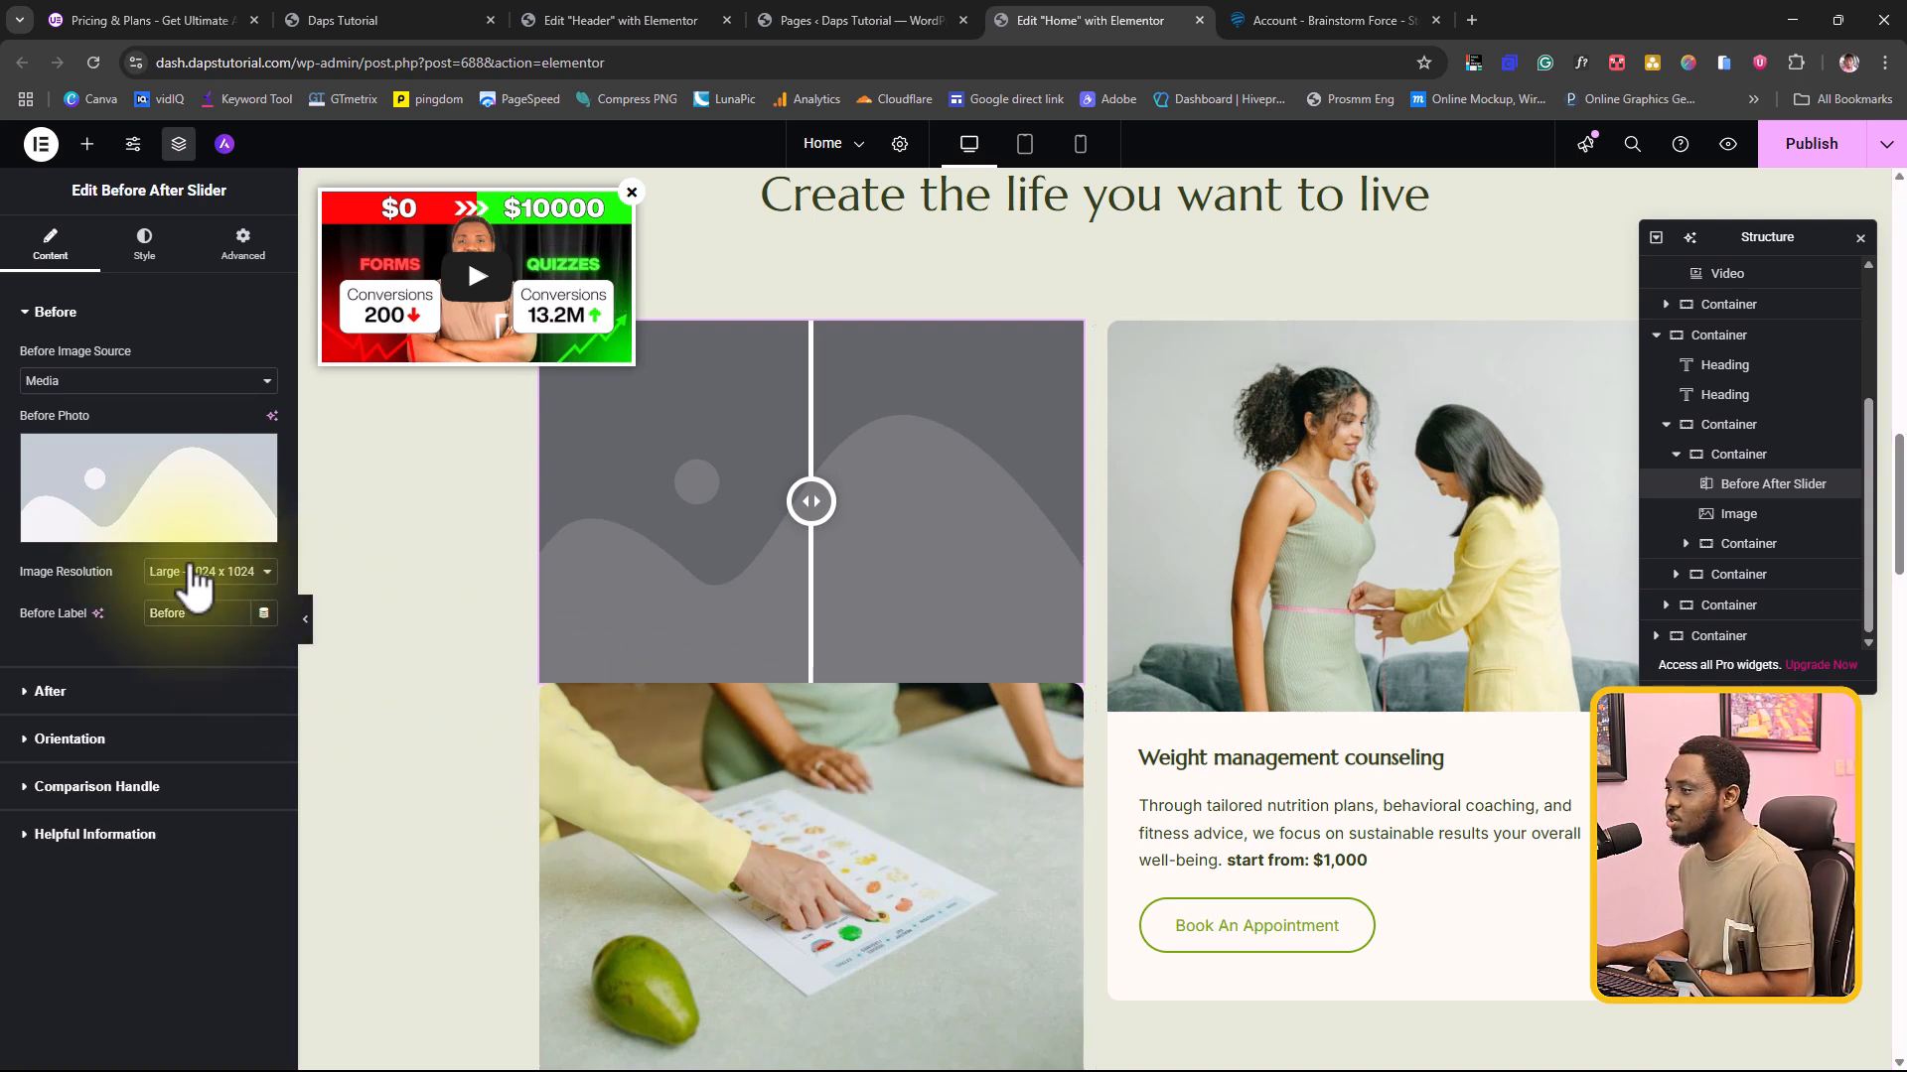
{"action": "left_click", "coordinate": [74, 380]}
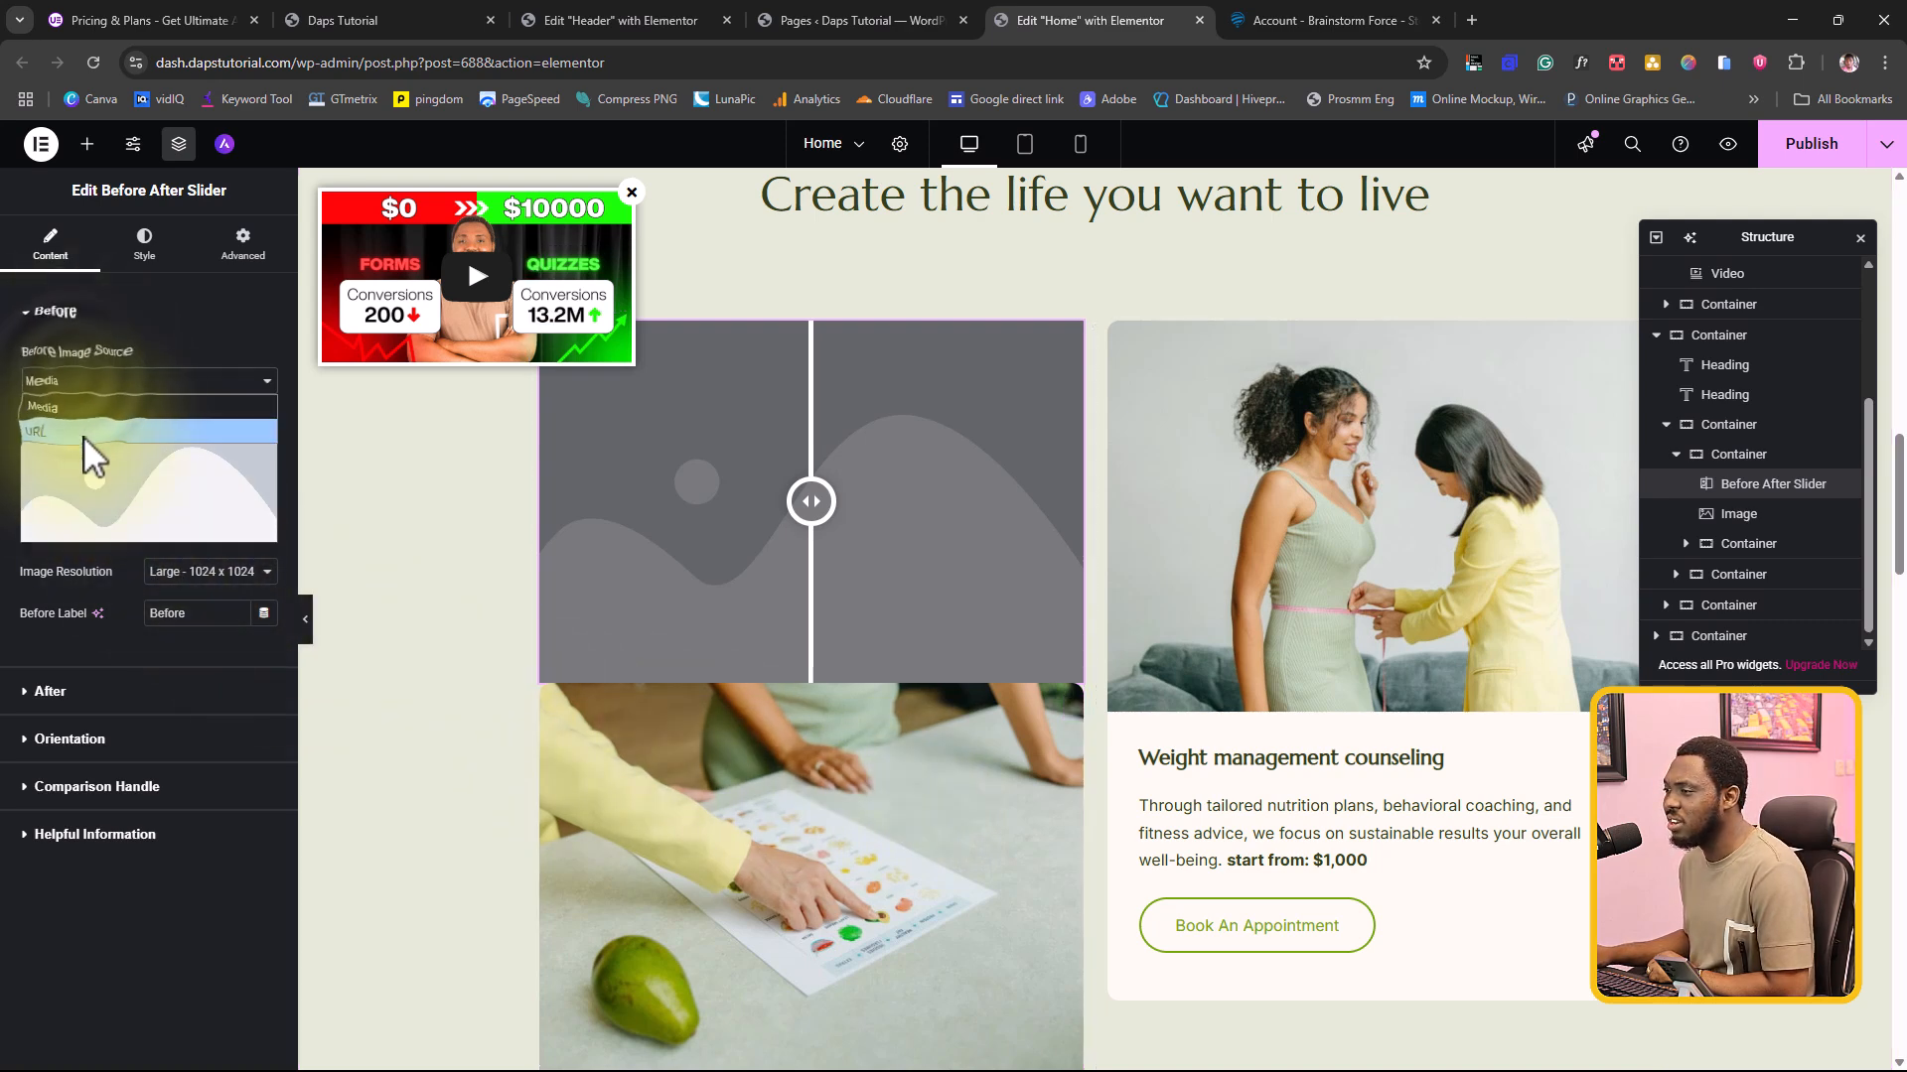
{"action": "left_click", "coordinate": [111, 405]}
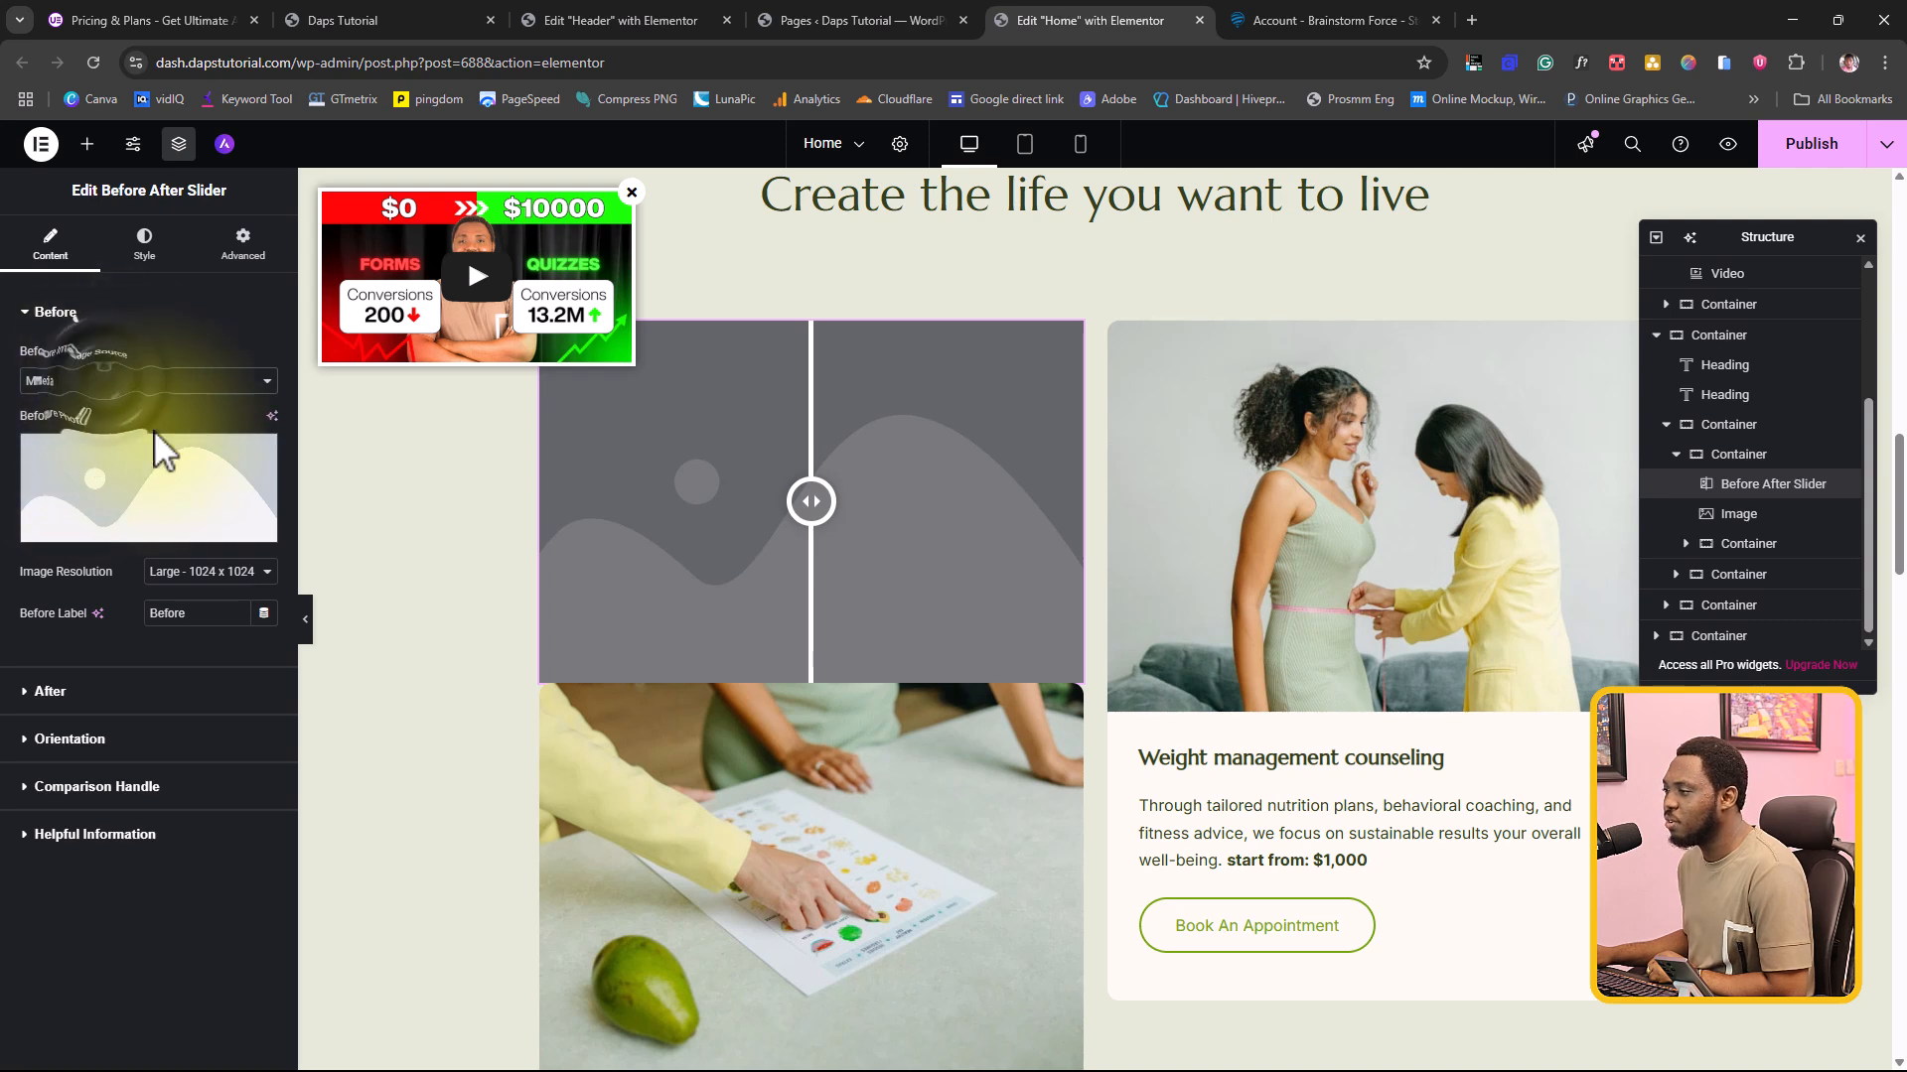
{"action": "left_click", "coordinate": [137, 480]}
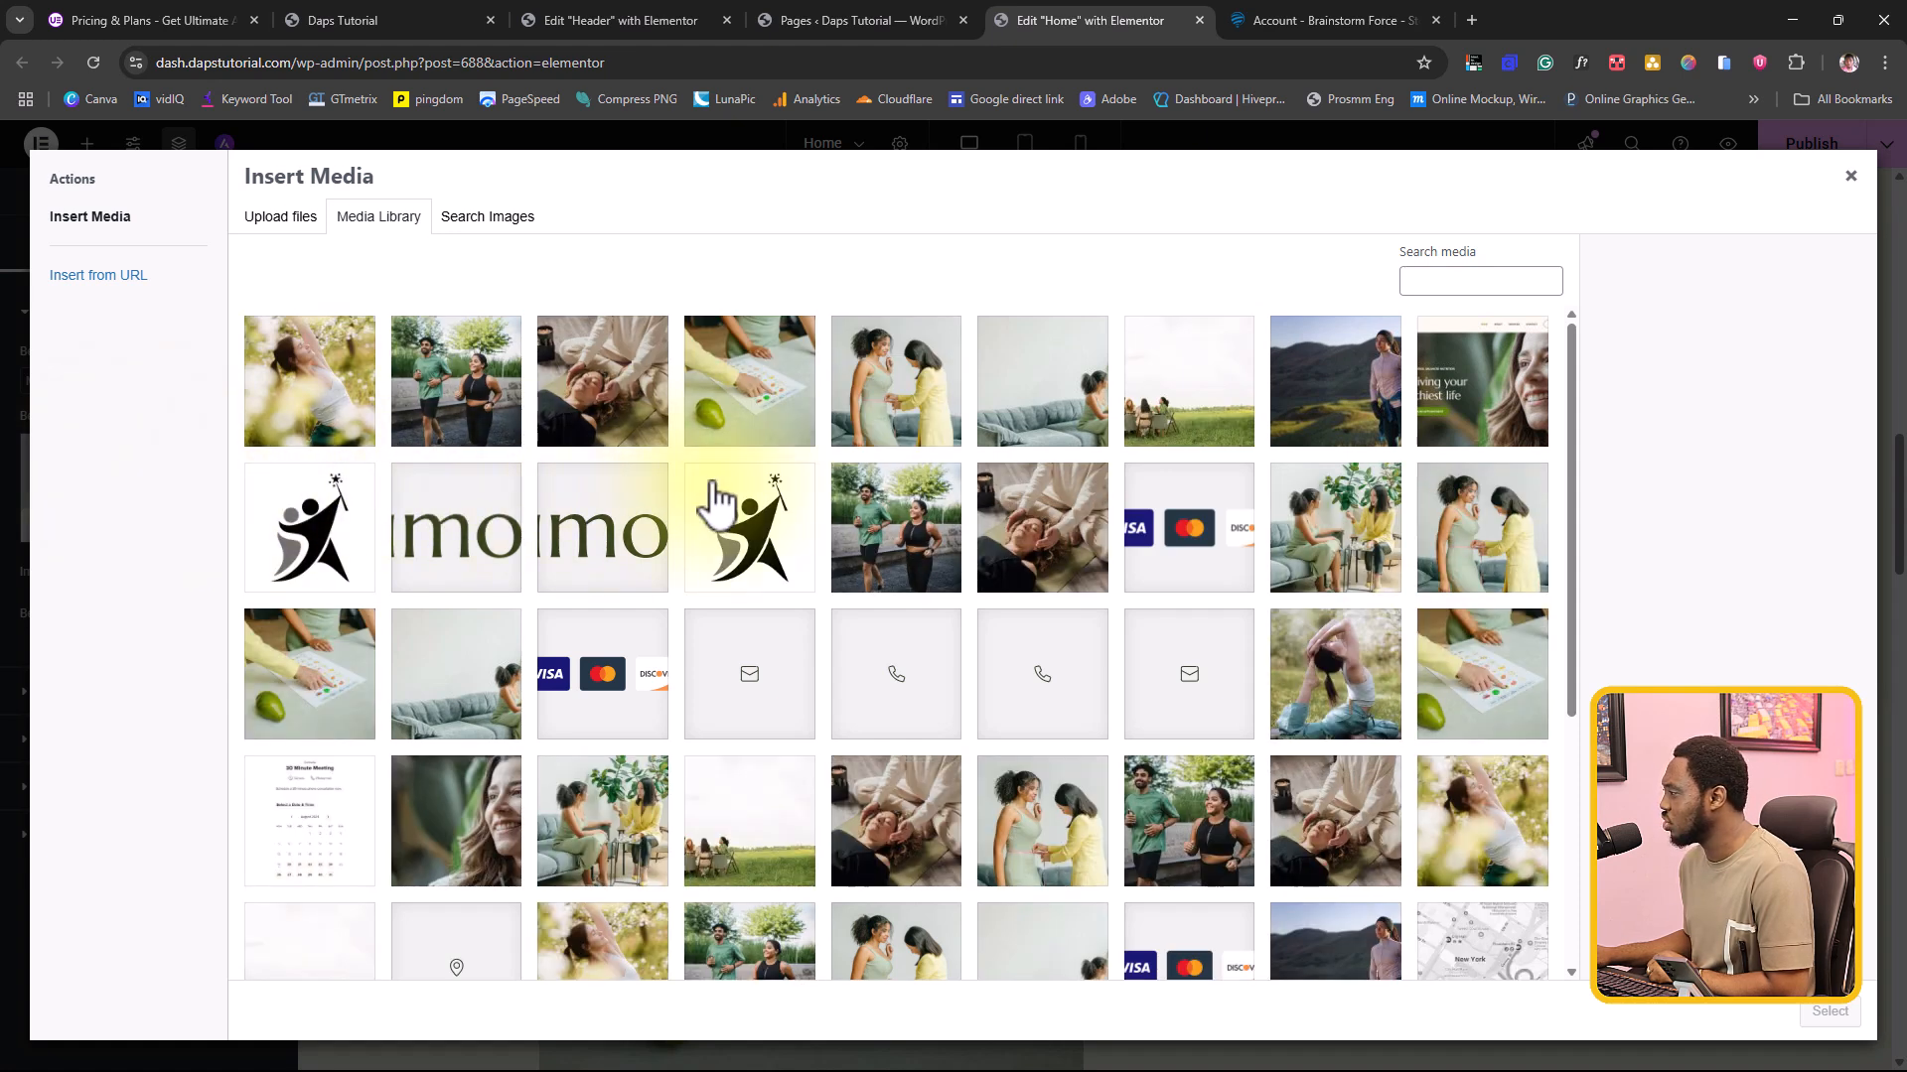
{"action": "scroll", "coordinate": [874, 586], "scroll_direction": "down", "scroll_amount": 1}
{"action": "scroll", "coordinate": [874, 585], "scroll_direction": "down", "scroll_amount": 3}
{"action": "left_click", "coordinate": [873, 585]}
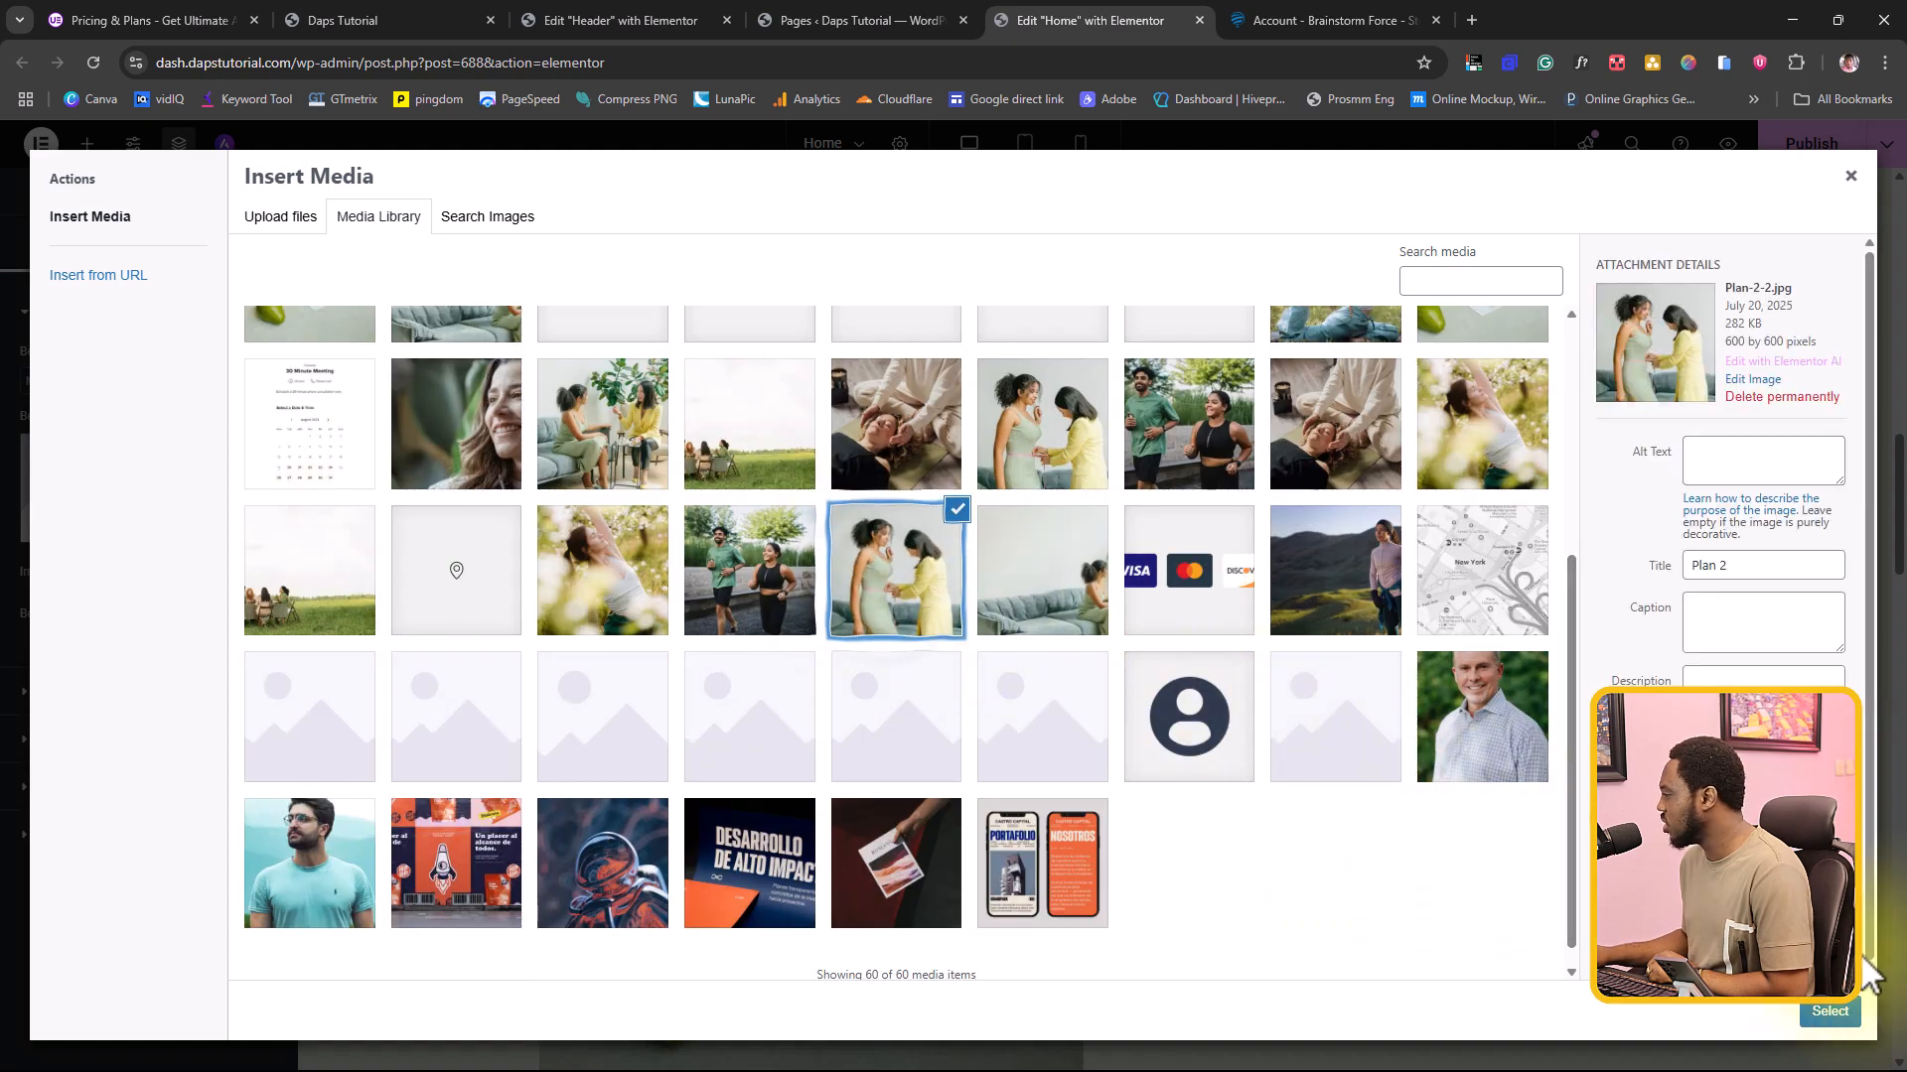
{"action": "left_click", "coordinate": [1833, 1015]}
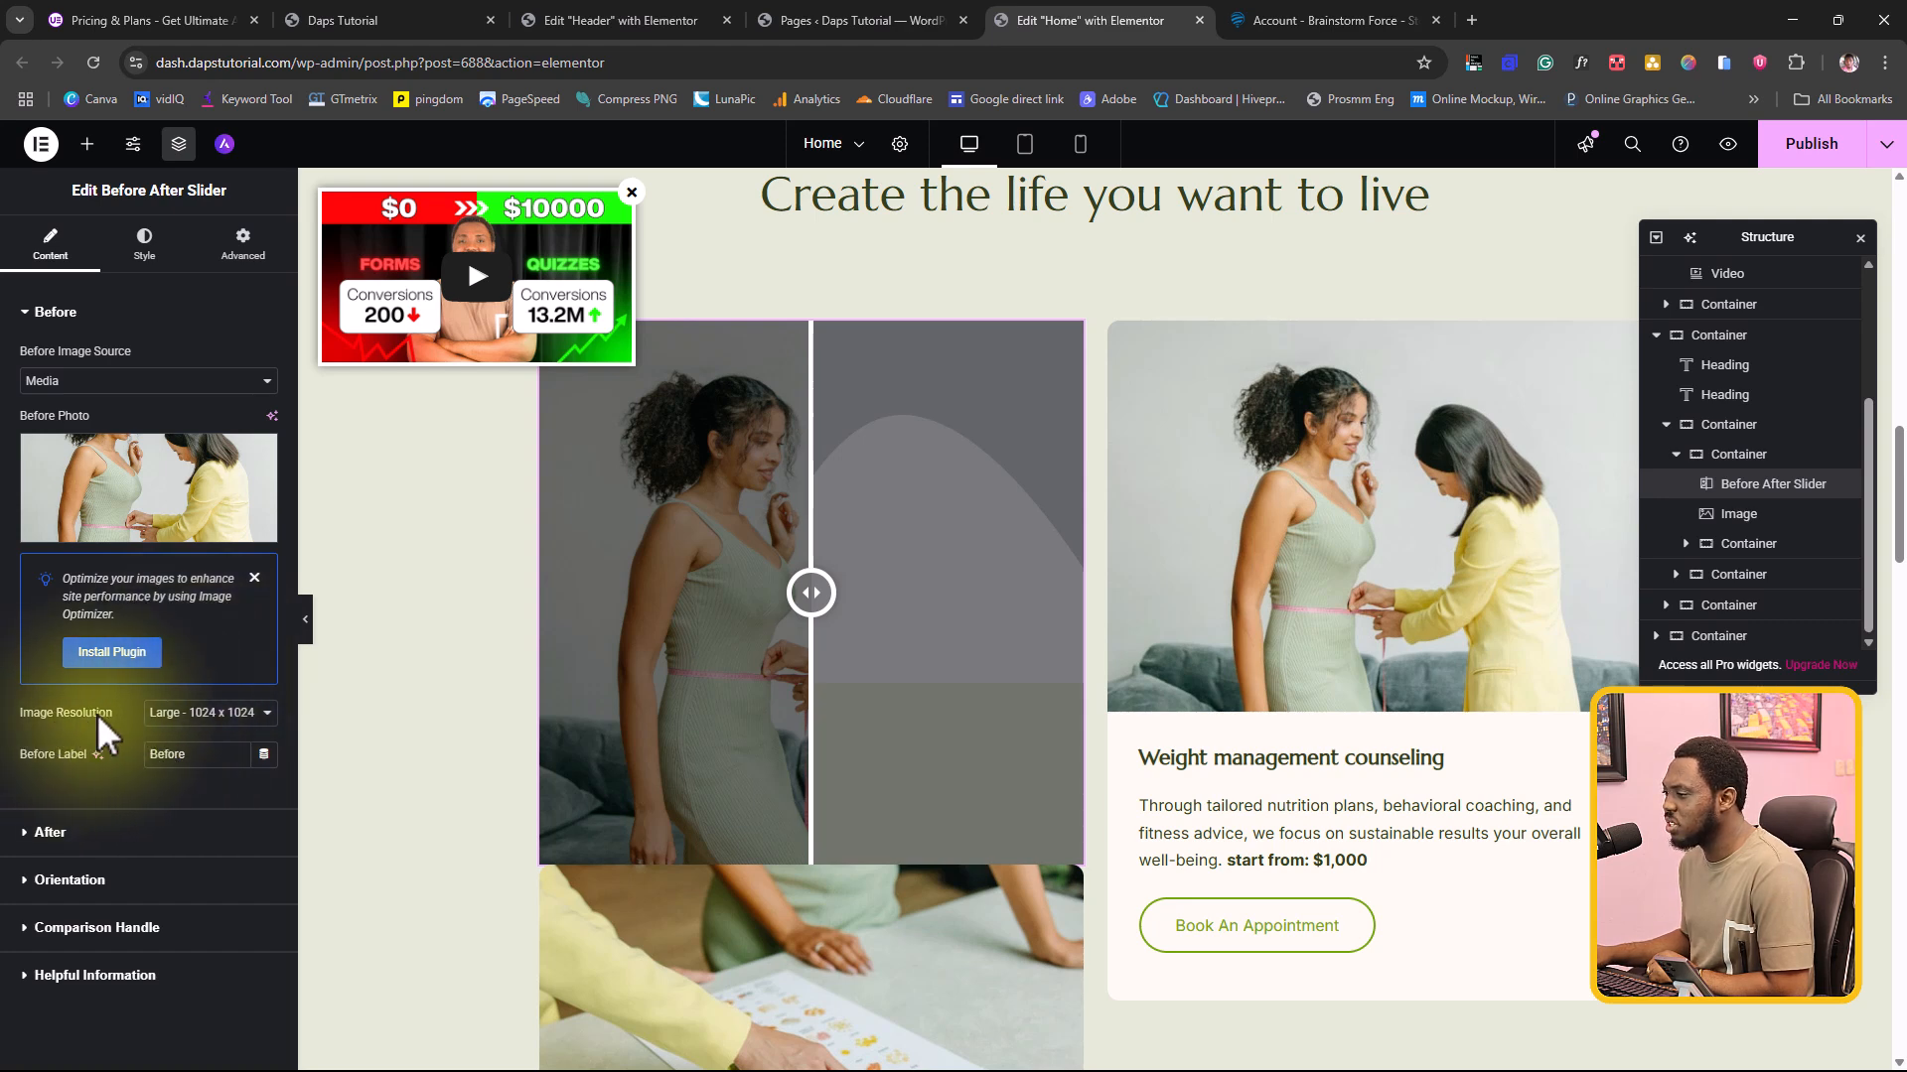
Step: Set the Before photo's image resolution to Full, keeping Media as its image source
{"action": "left_click", "coordinate": [201, 711]}
{"action": "left_click", "coordinate": [186, 873]}
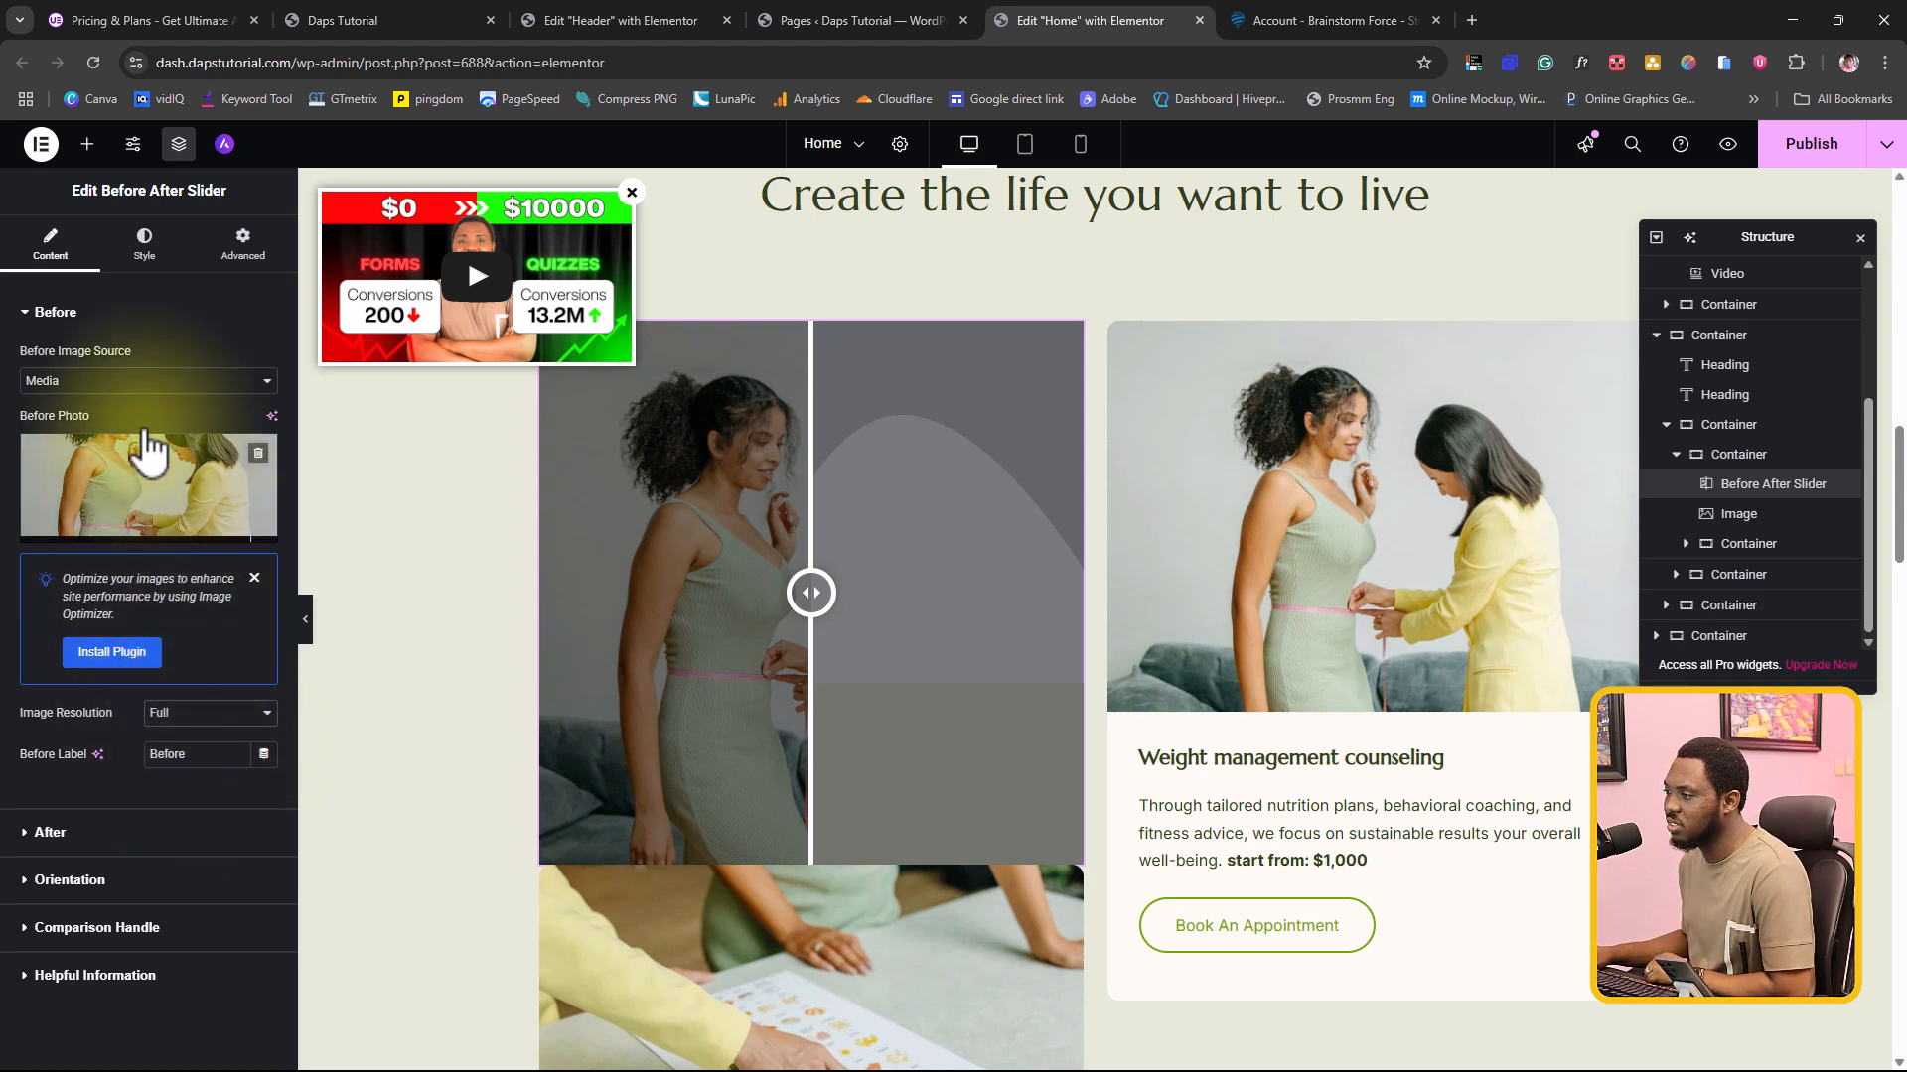
{"action": "left_click", "coordinate": [126, 381]}
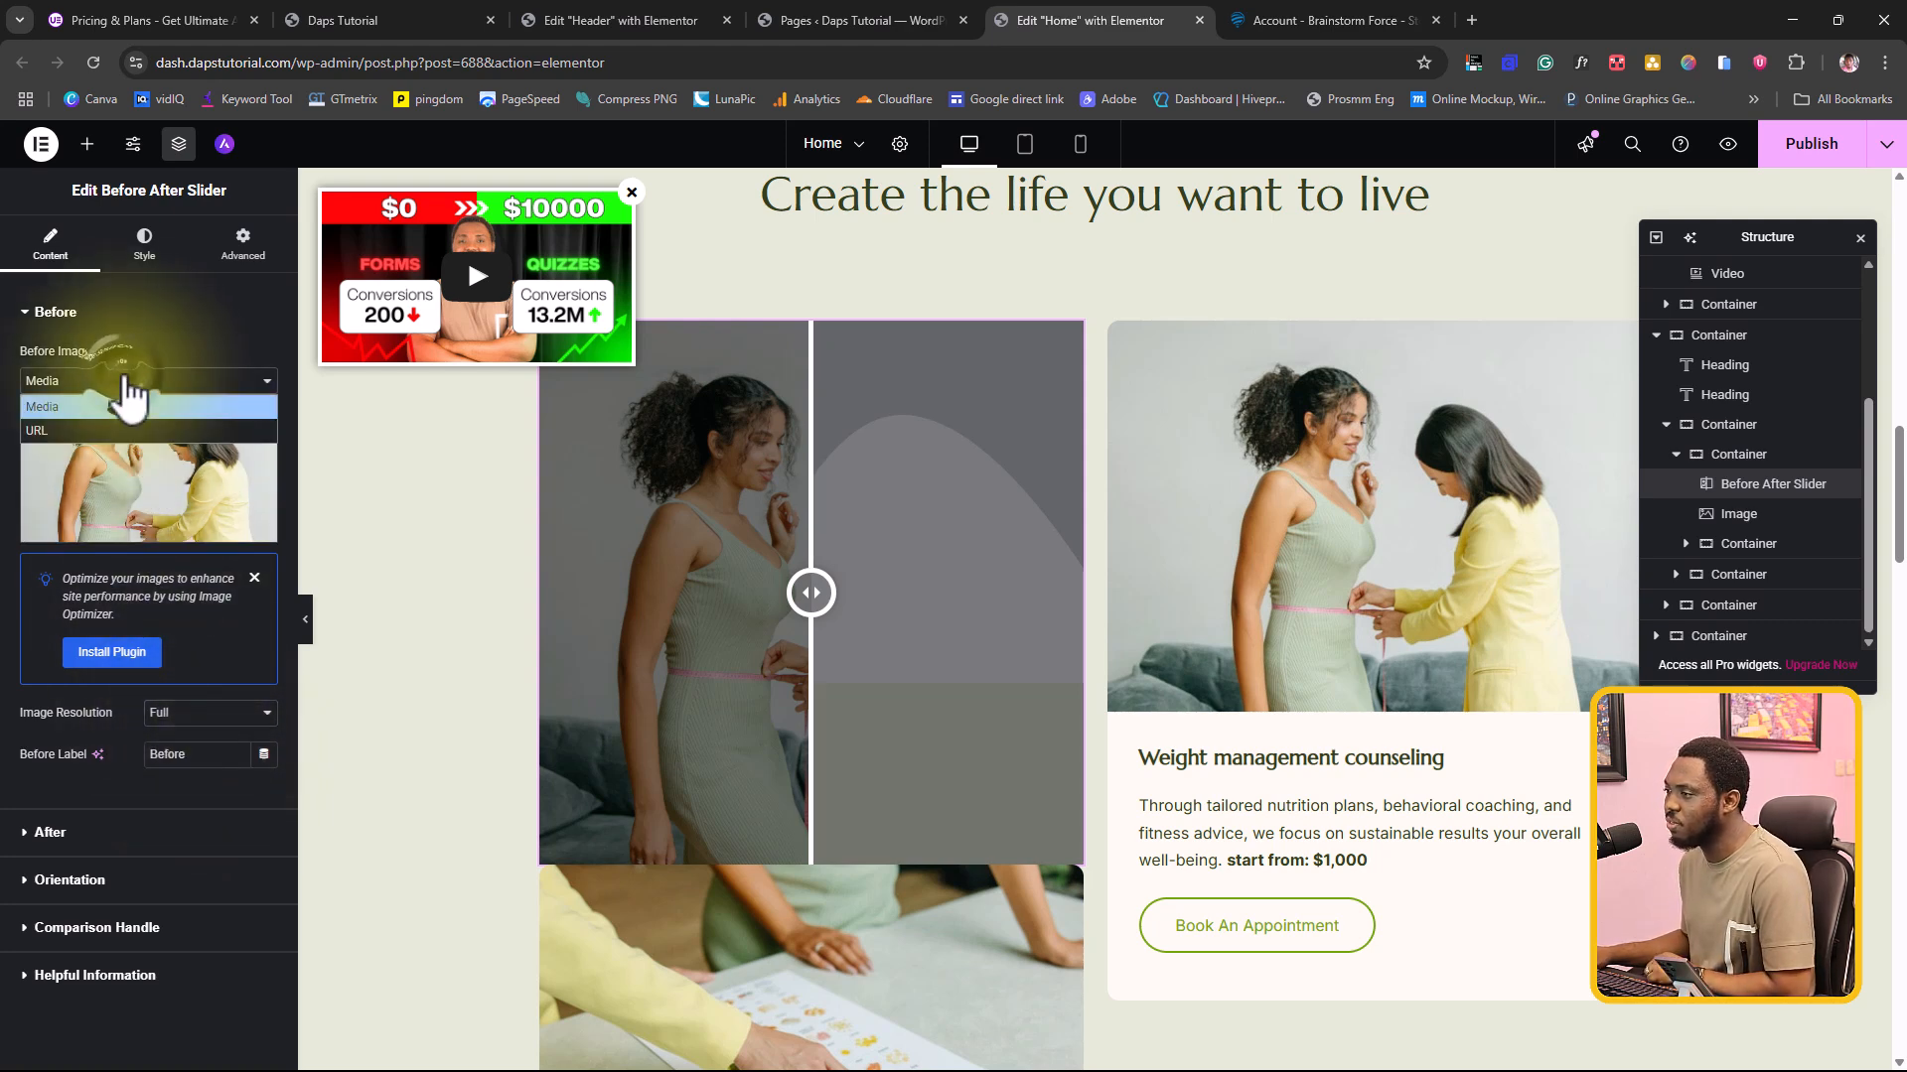
{"action": "left_click", "coordinate": [127, 397]}
Step: Choose Plan-3-1-1.jpg from the media library as the After photo of the Before After Slider
{"action": "left_click", "coordinate": [62, 844]}
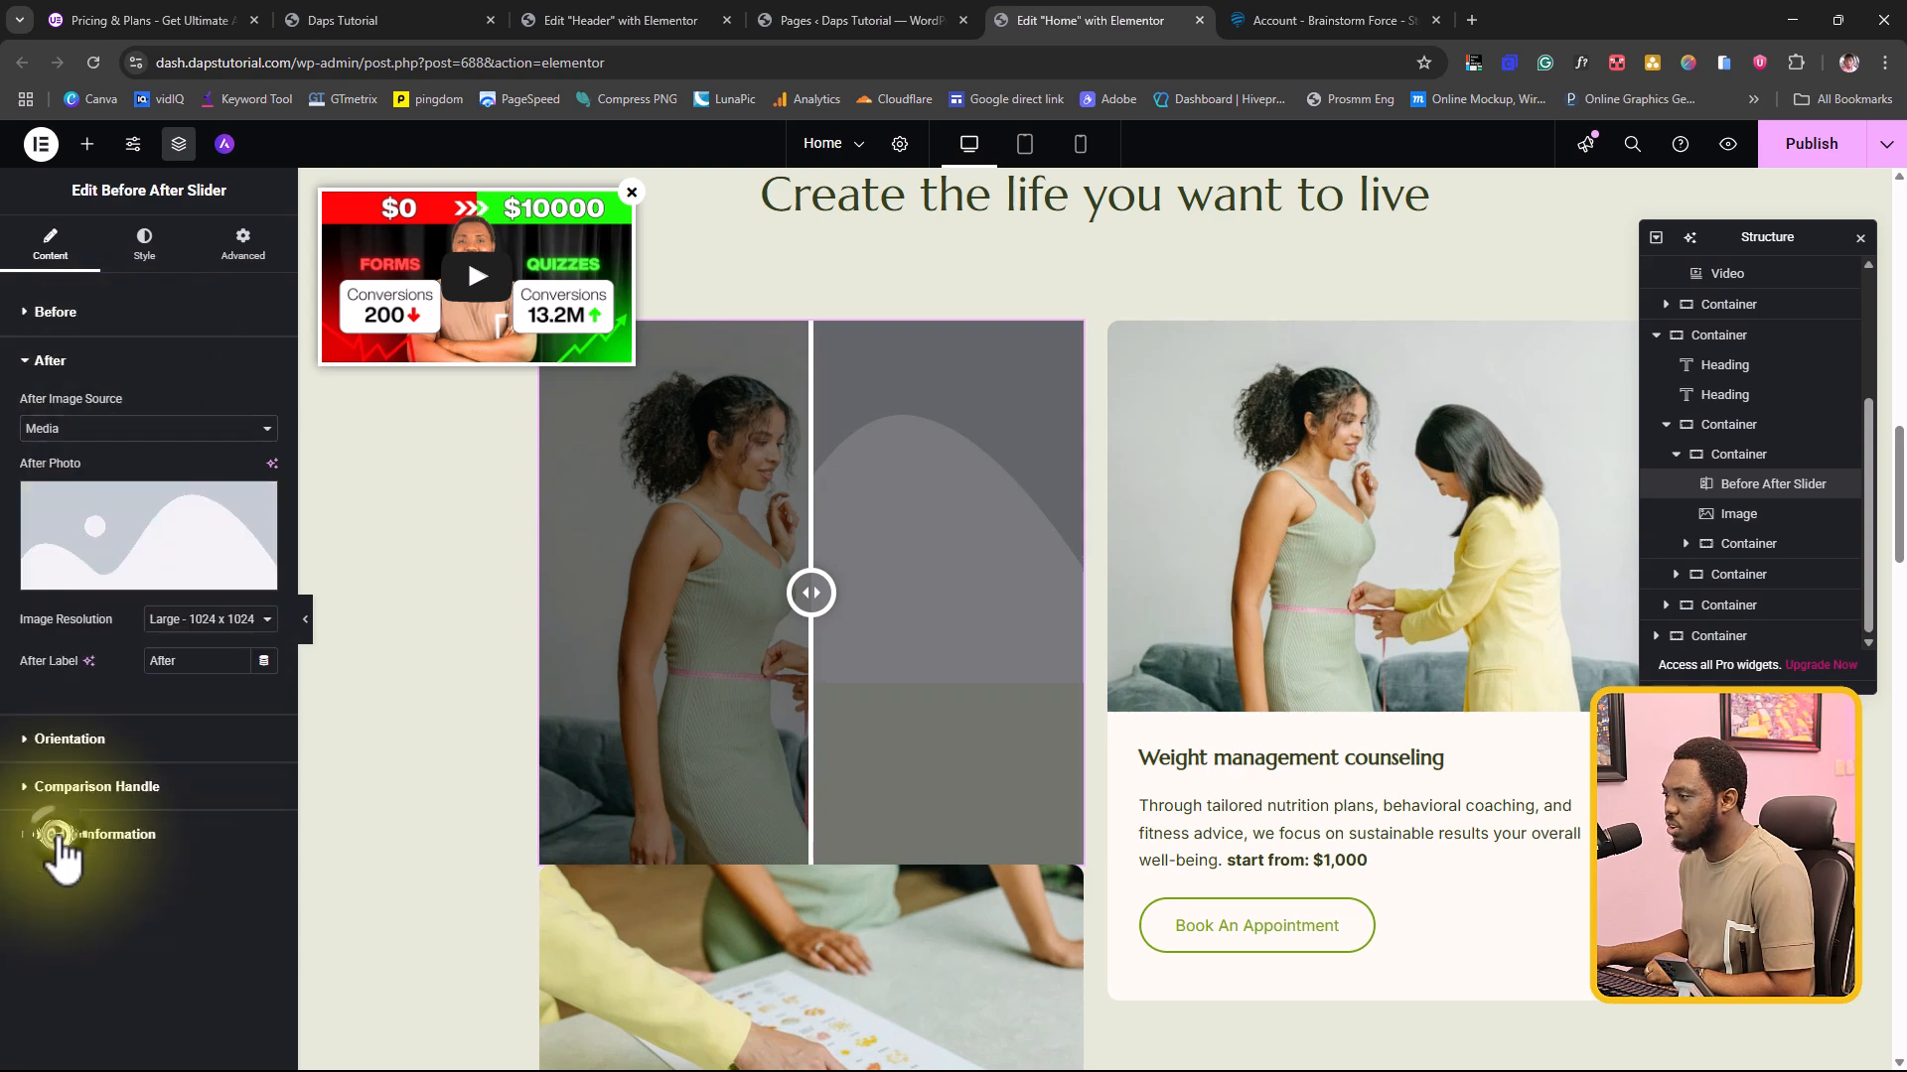
{"action": "left_click", "coordinate": [139, 546]}
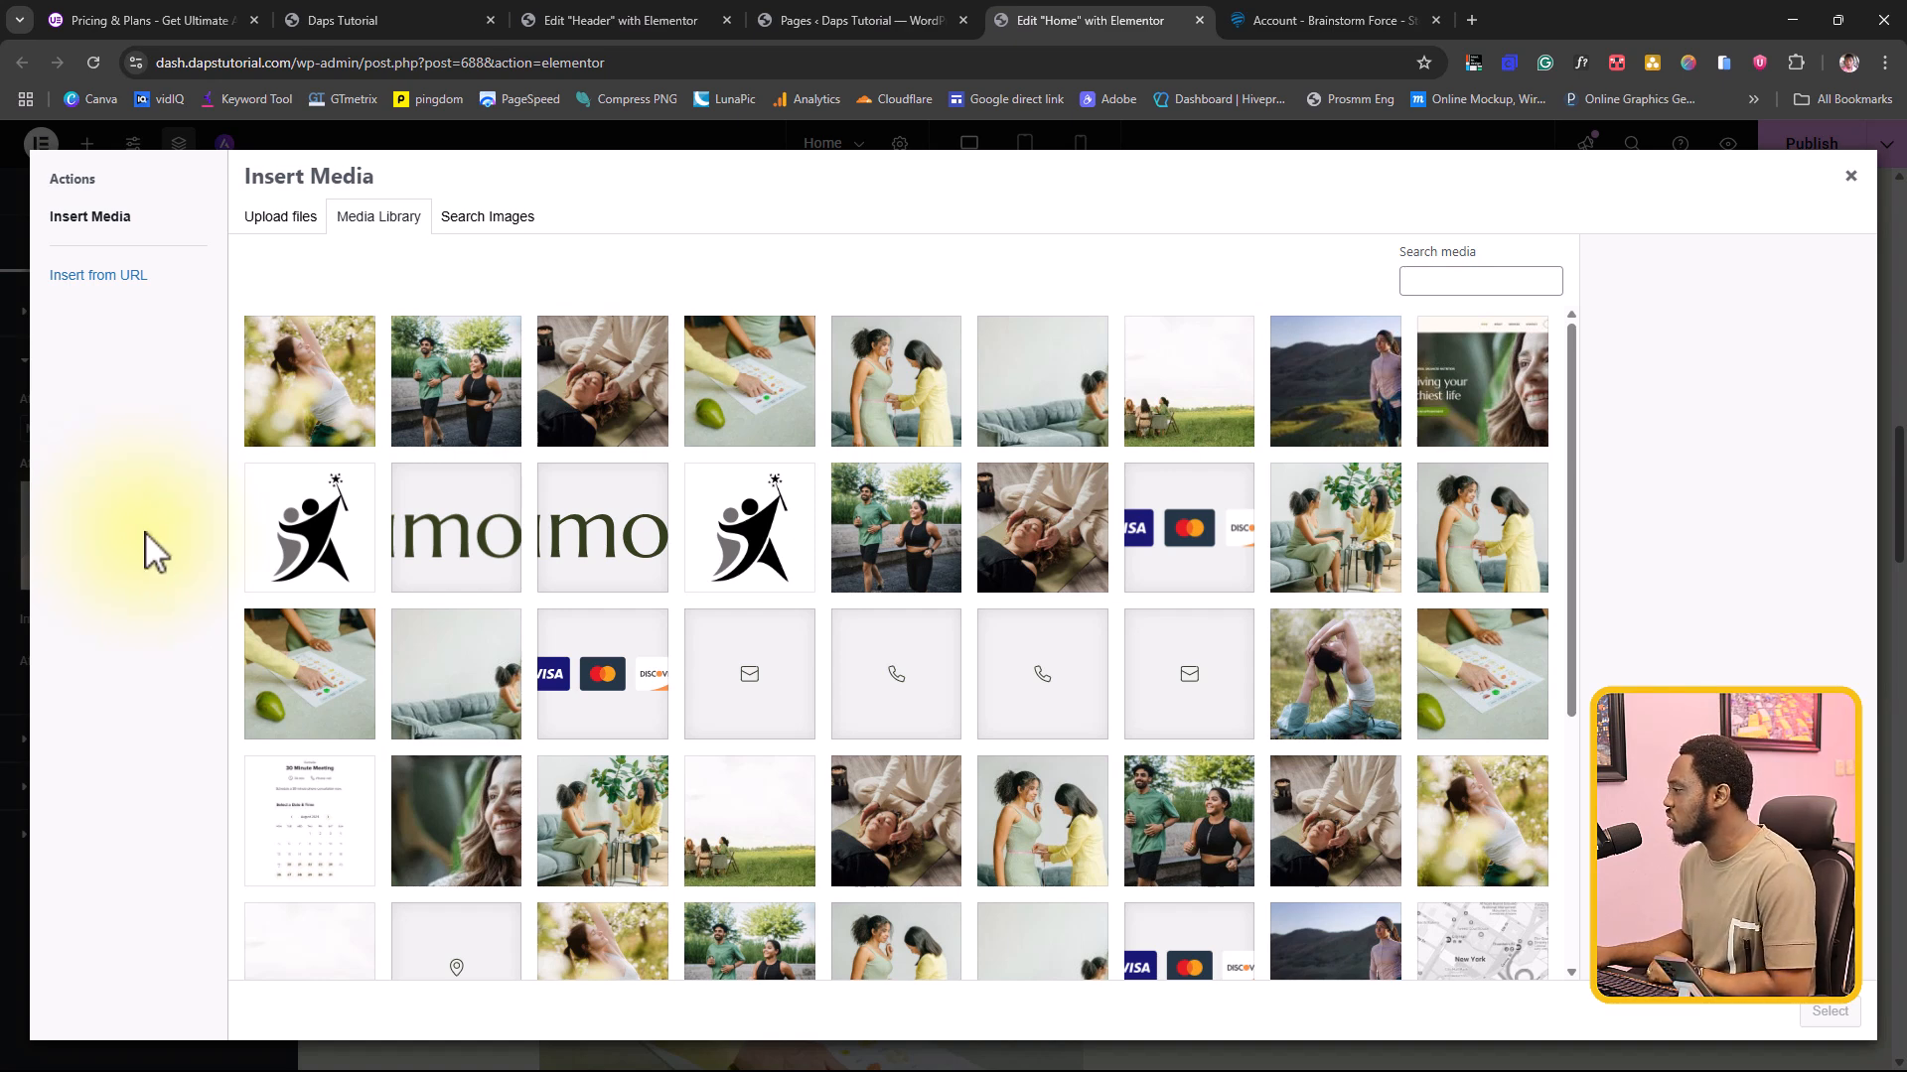
{"action": "left_click", "coordinate": [921, 551]}
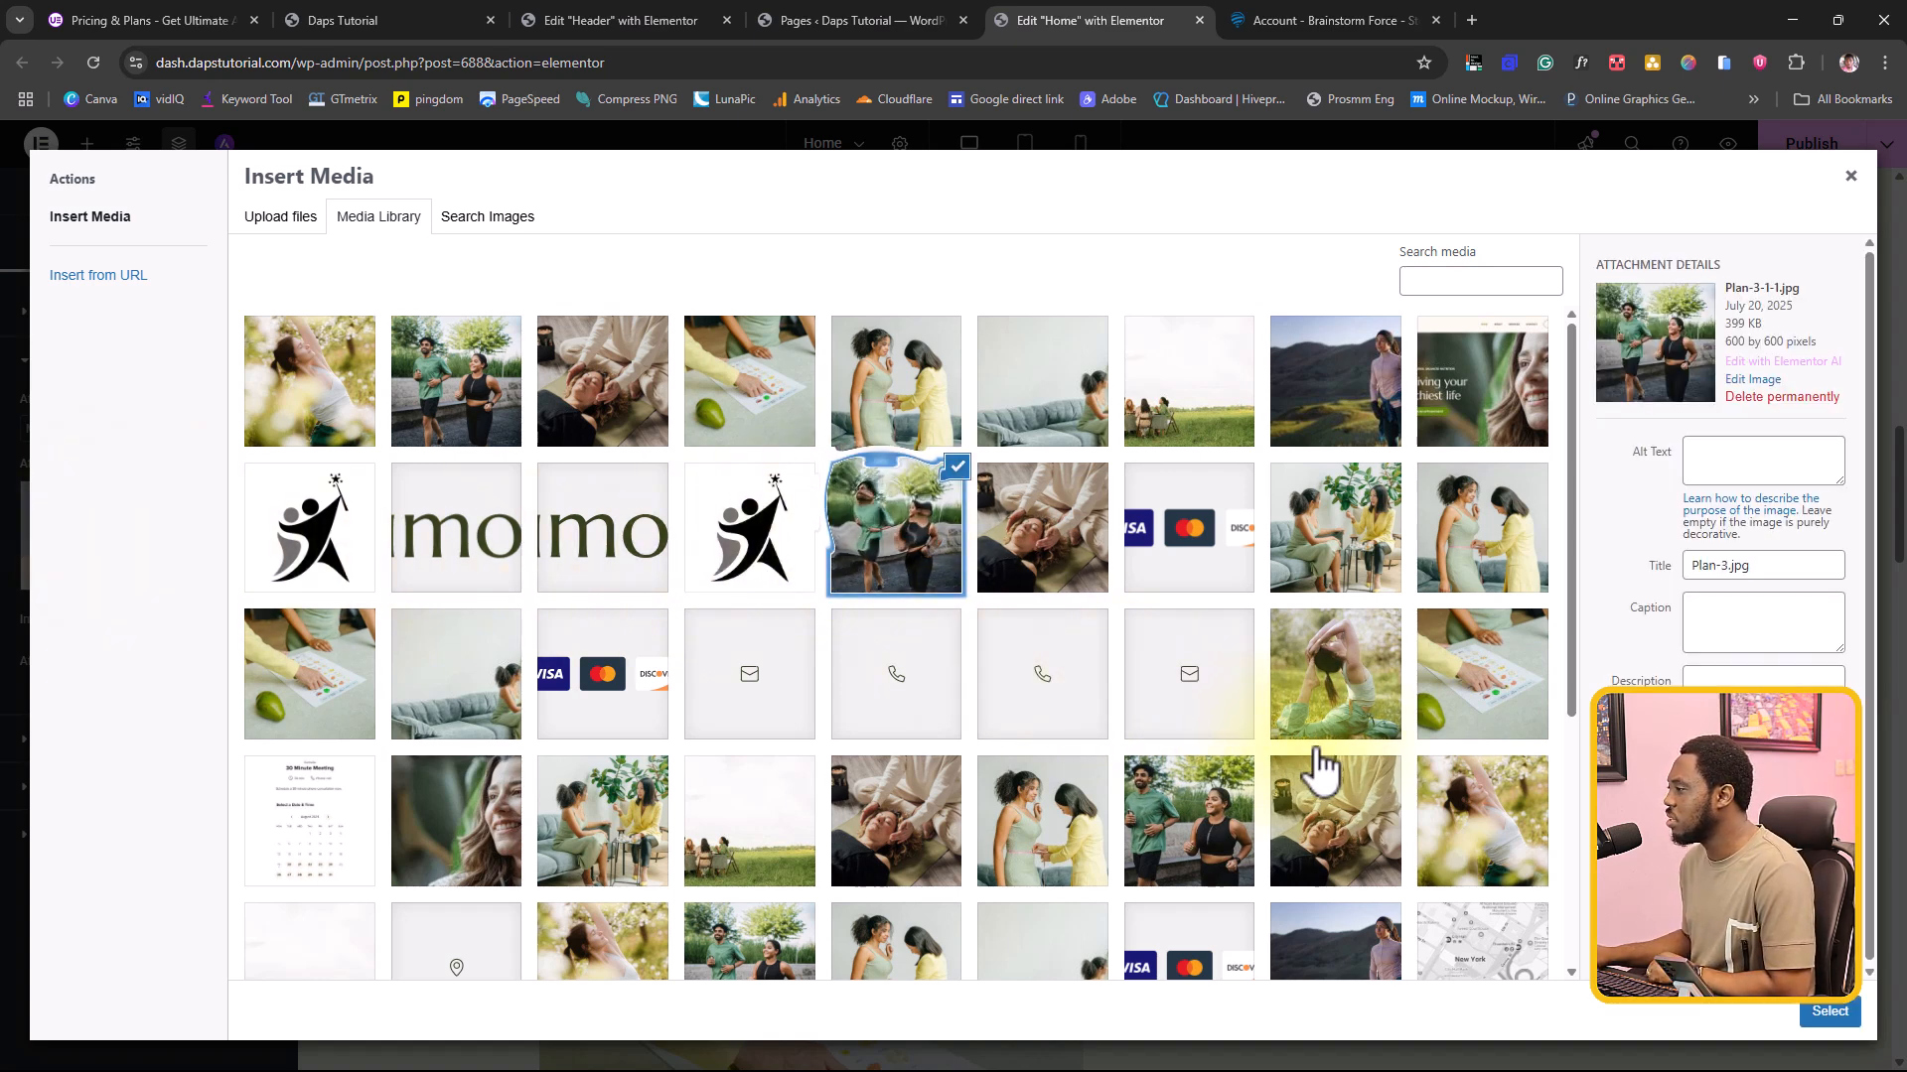
{"action": "left_click", "coordinate": [1829, 1012]}
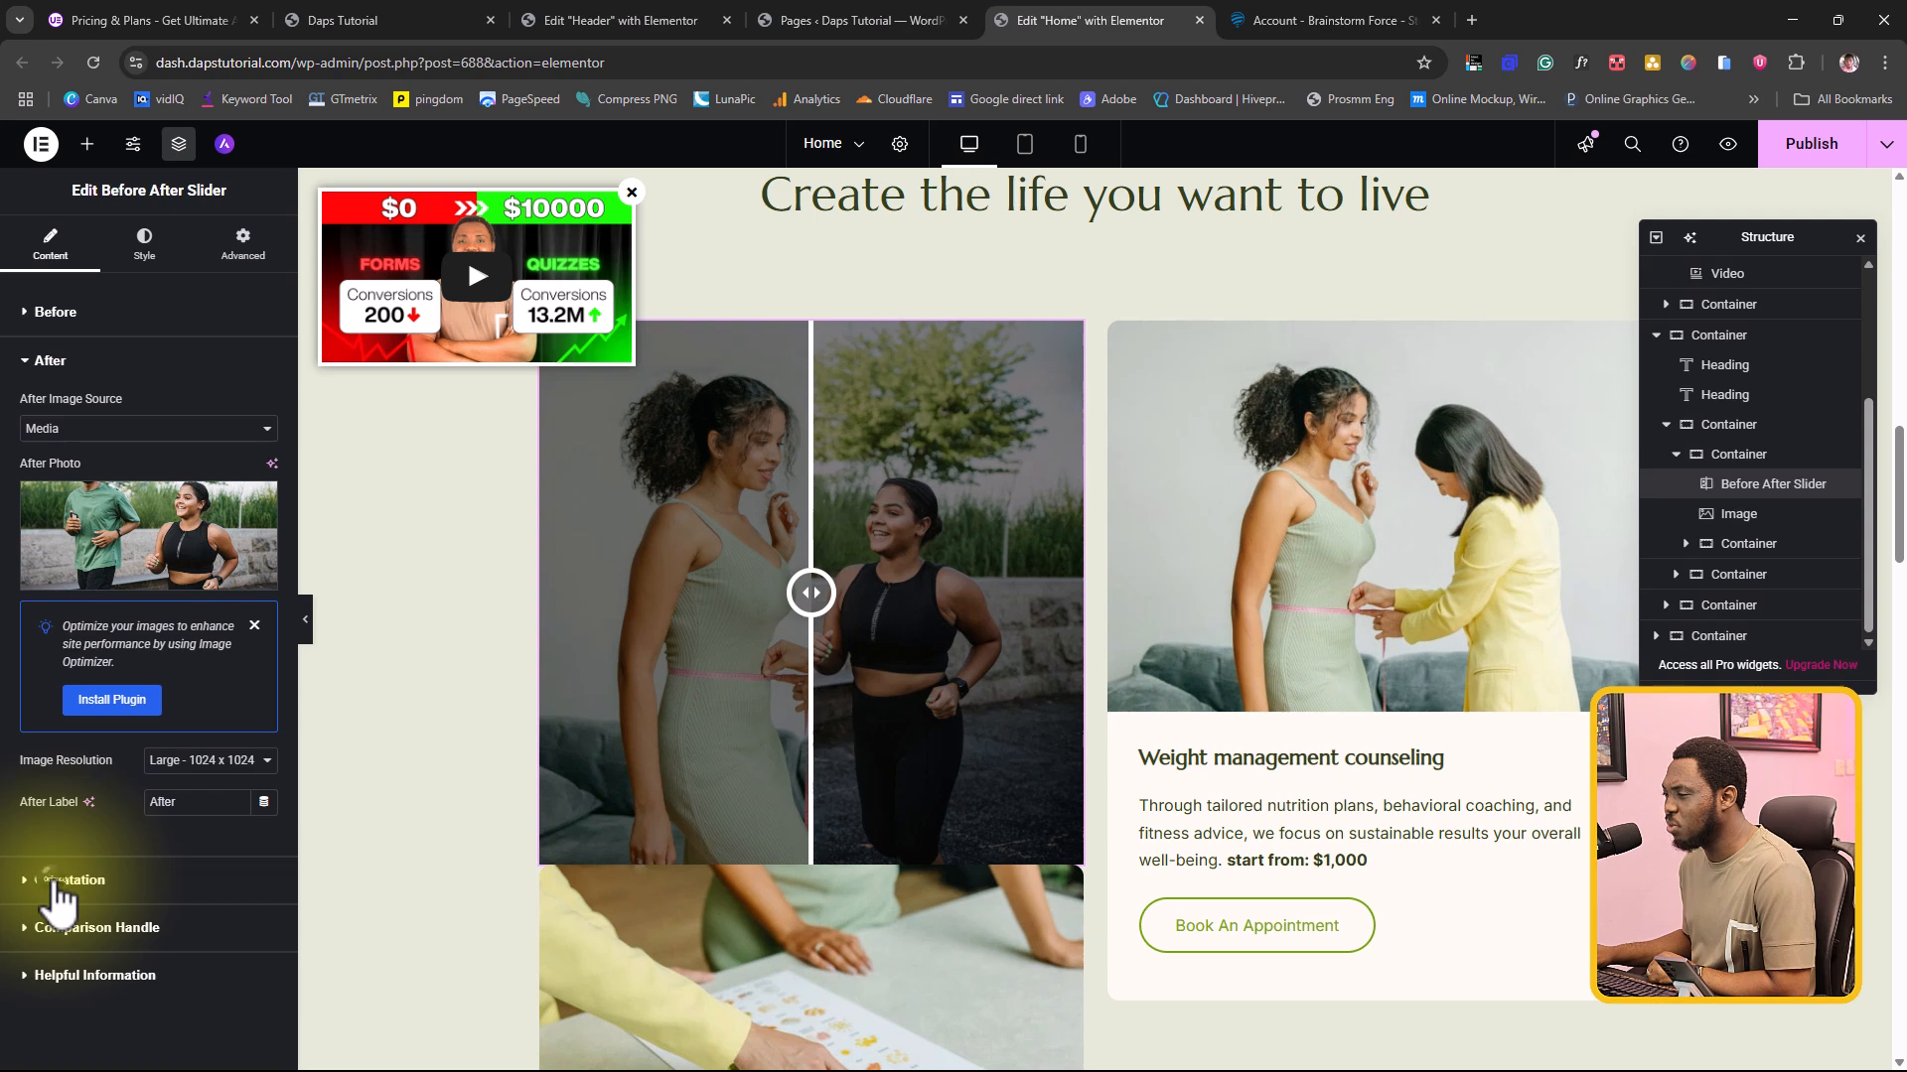
Step: Review the slider's Orientation and Comparison Handle settings, and preview the comparison by moving its handle
{"action": "left_click", "coordinate": [54, 882]}
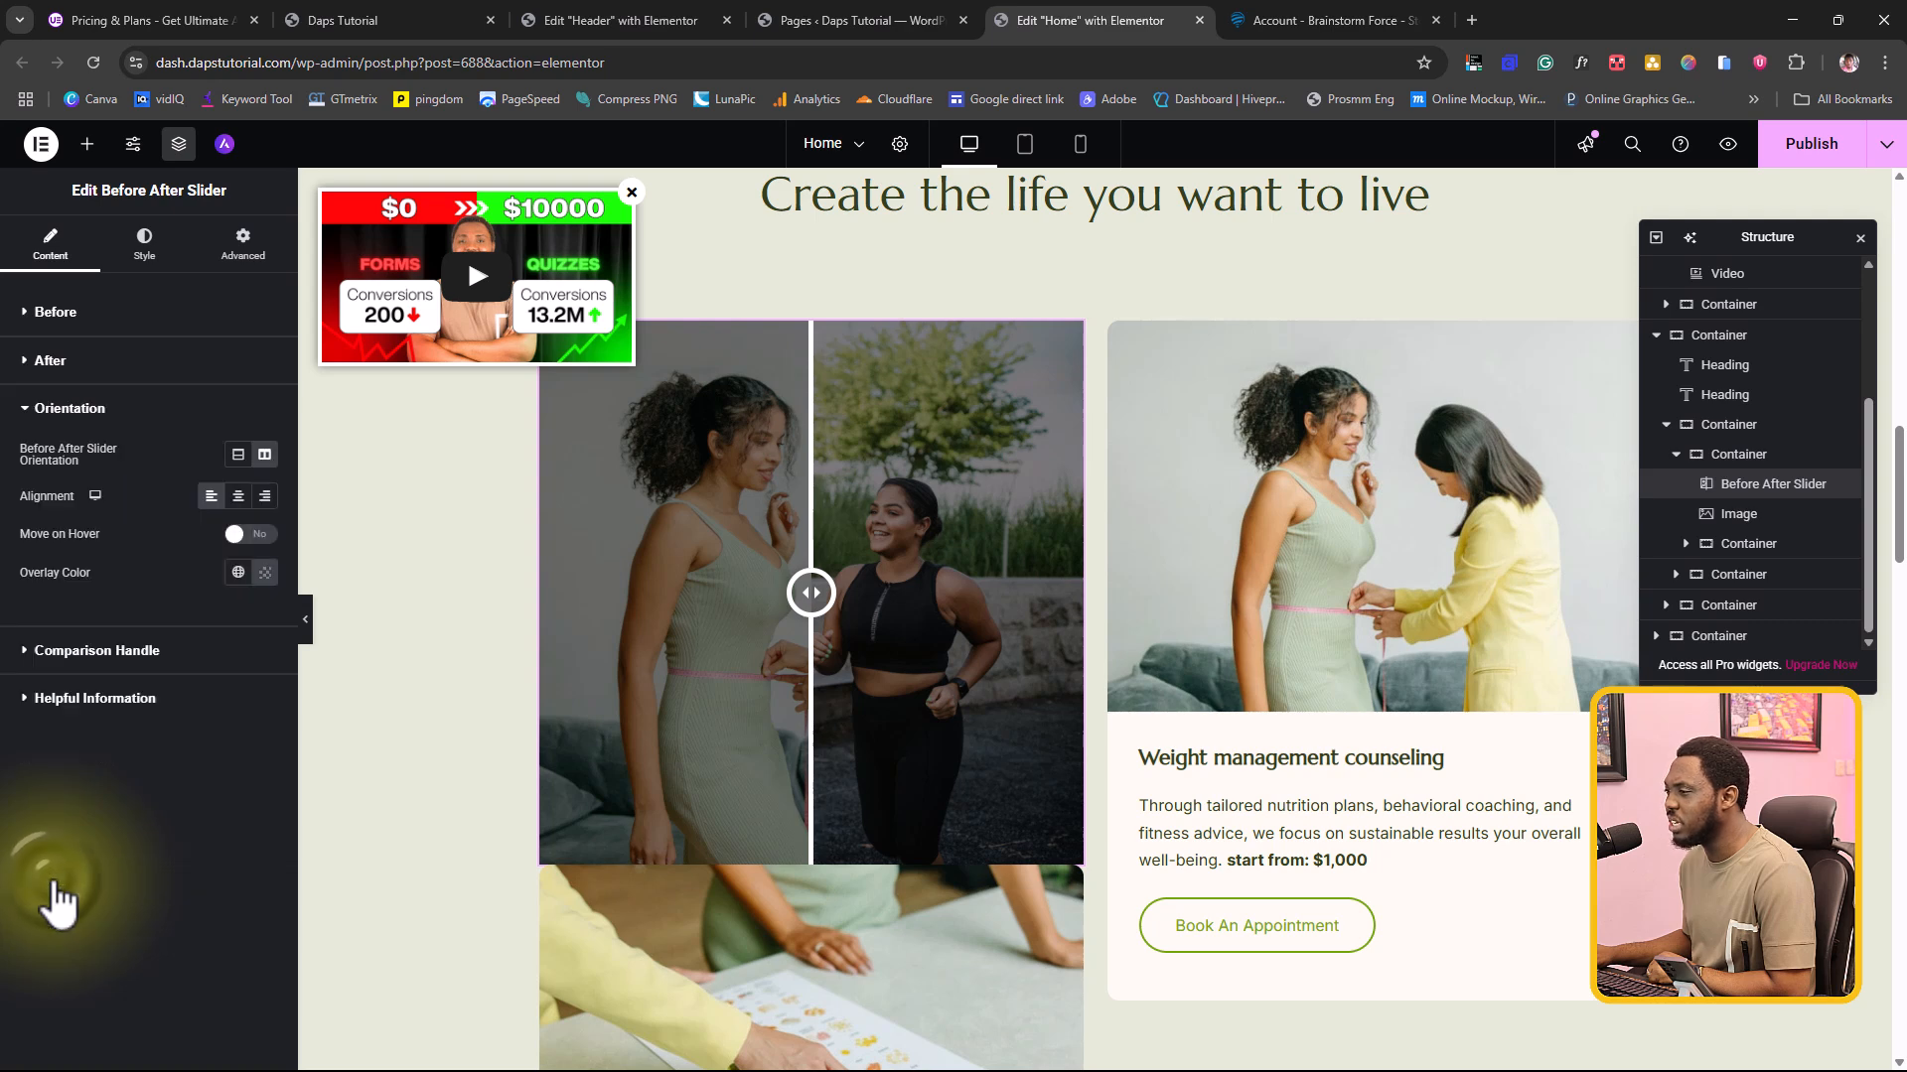
{"action": "left_click", "coordinate": [97, 655]}
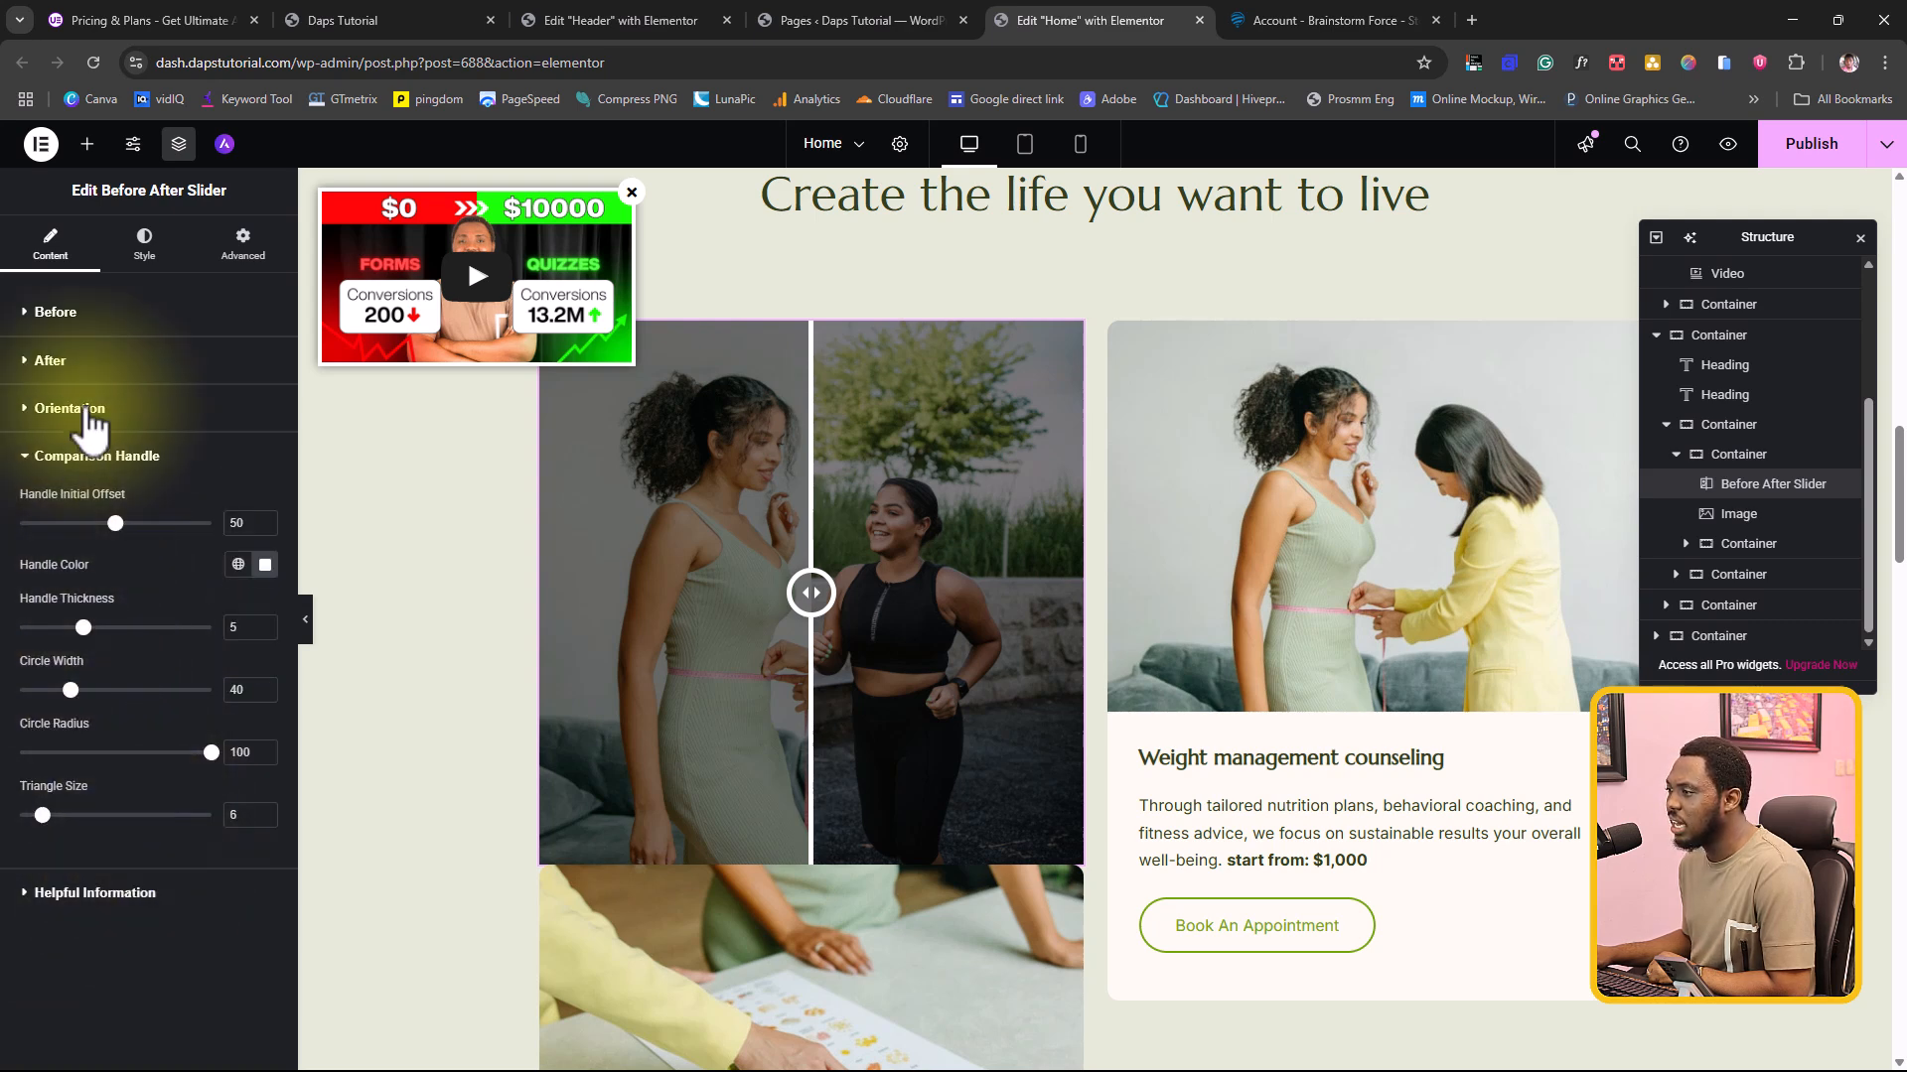
{"action": "left_click", "coordinate": [306, 621]}
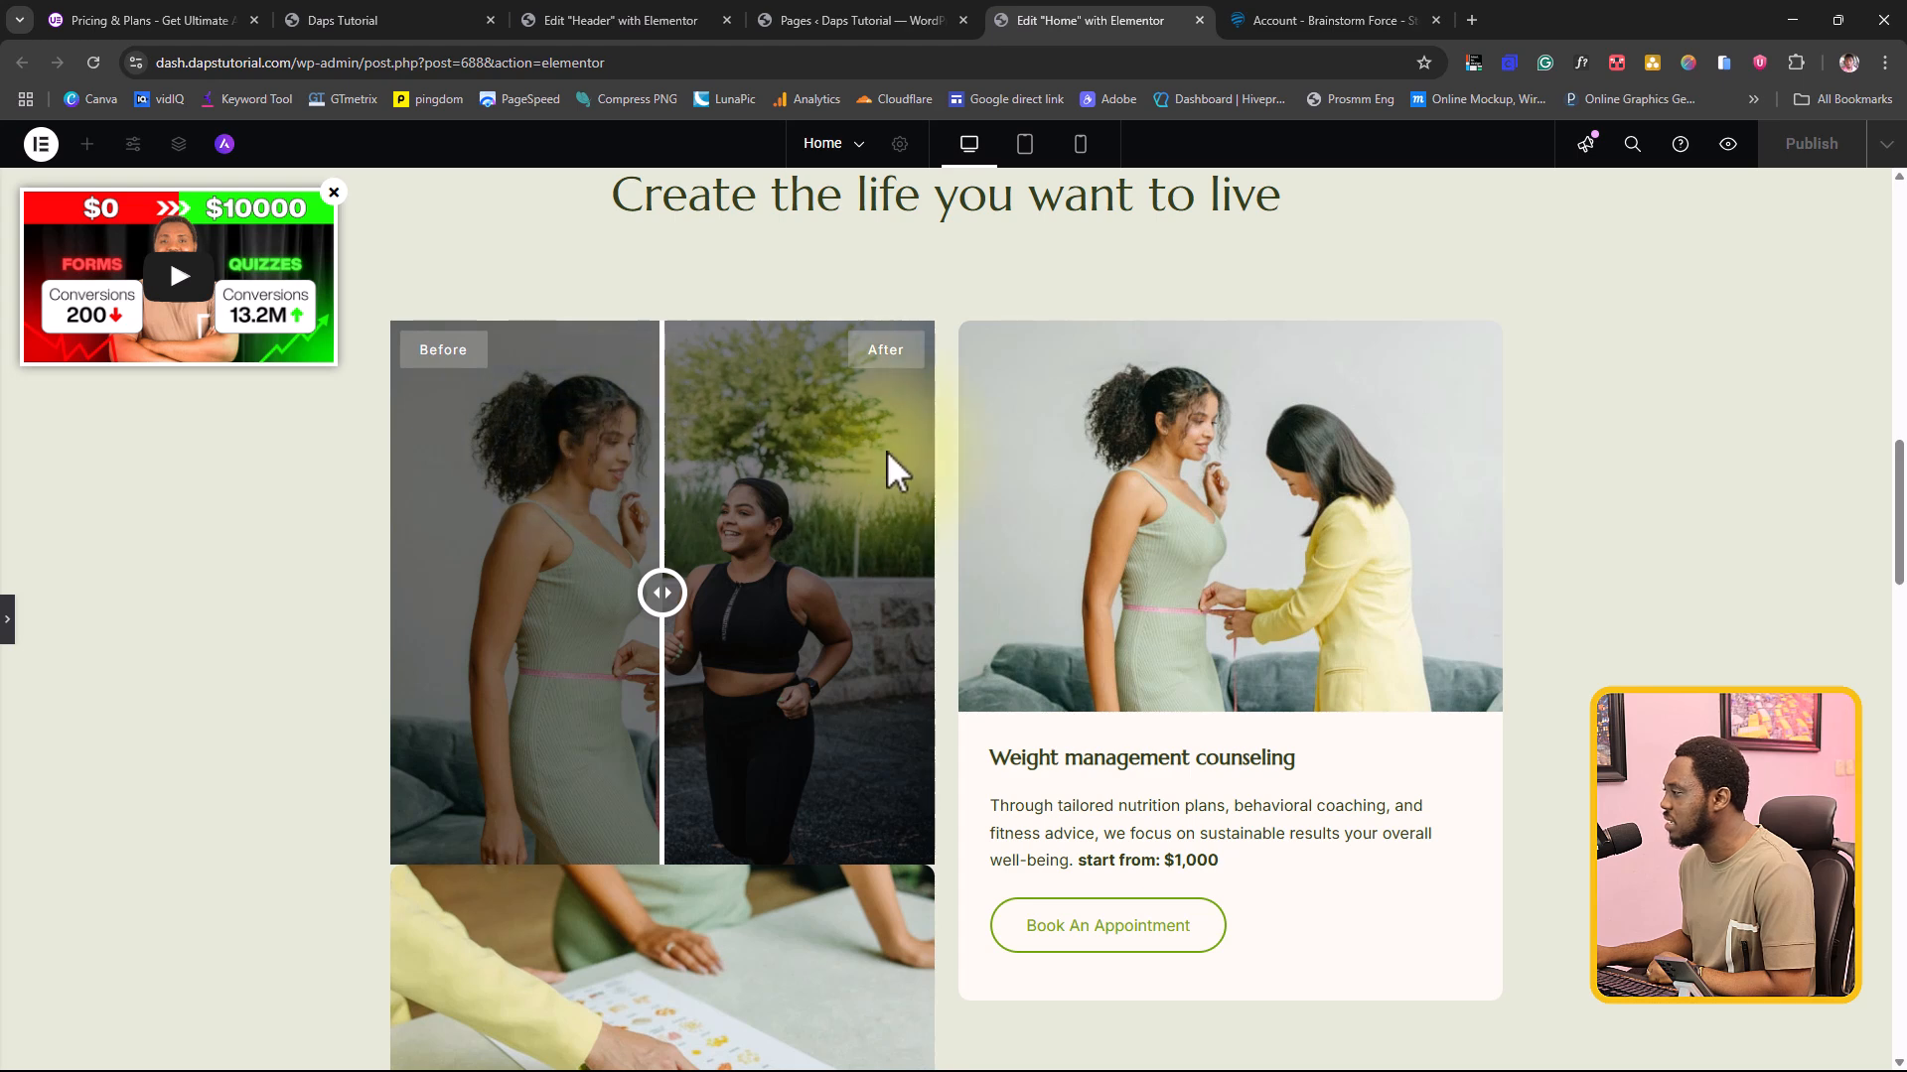
{"action": "left_click_drag", "start_coordinate": [662, 596], "coordinate": [678, 651]}
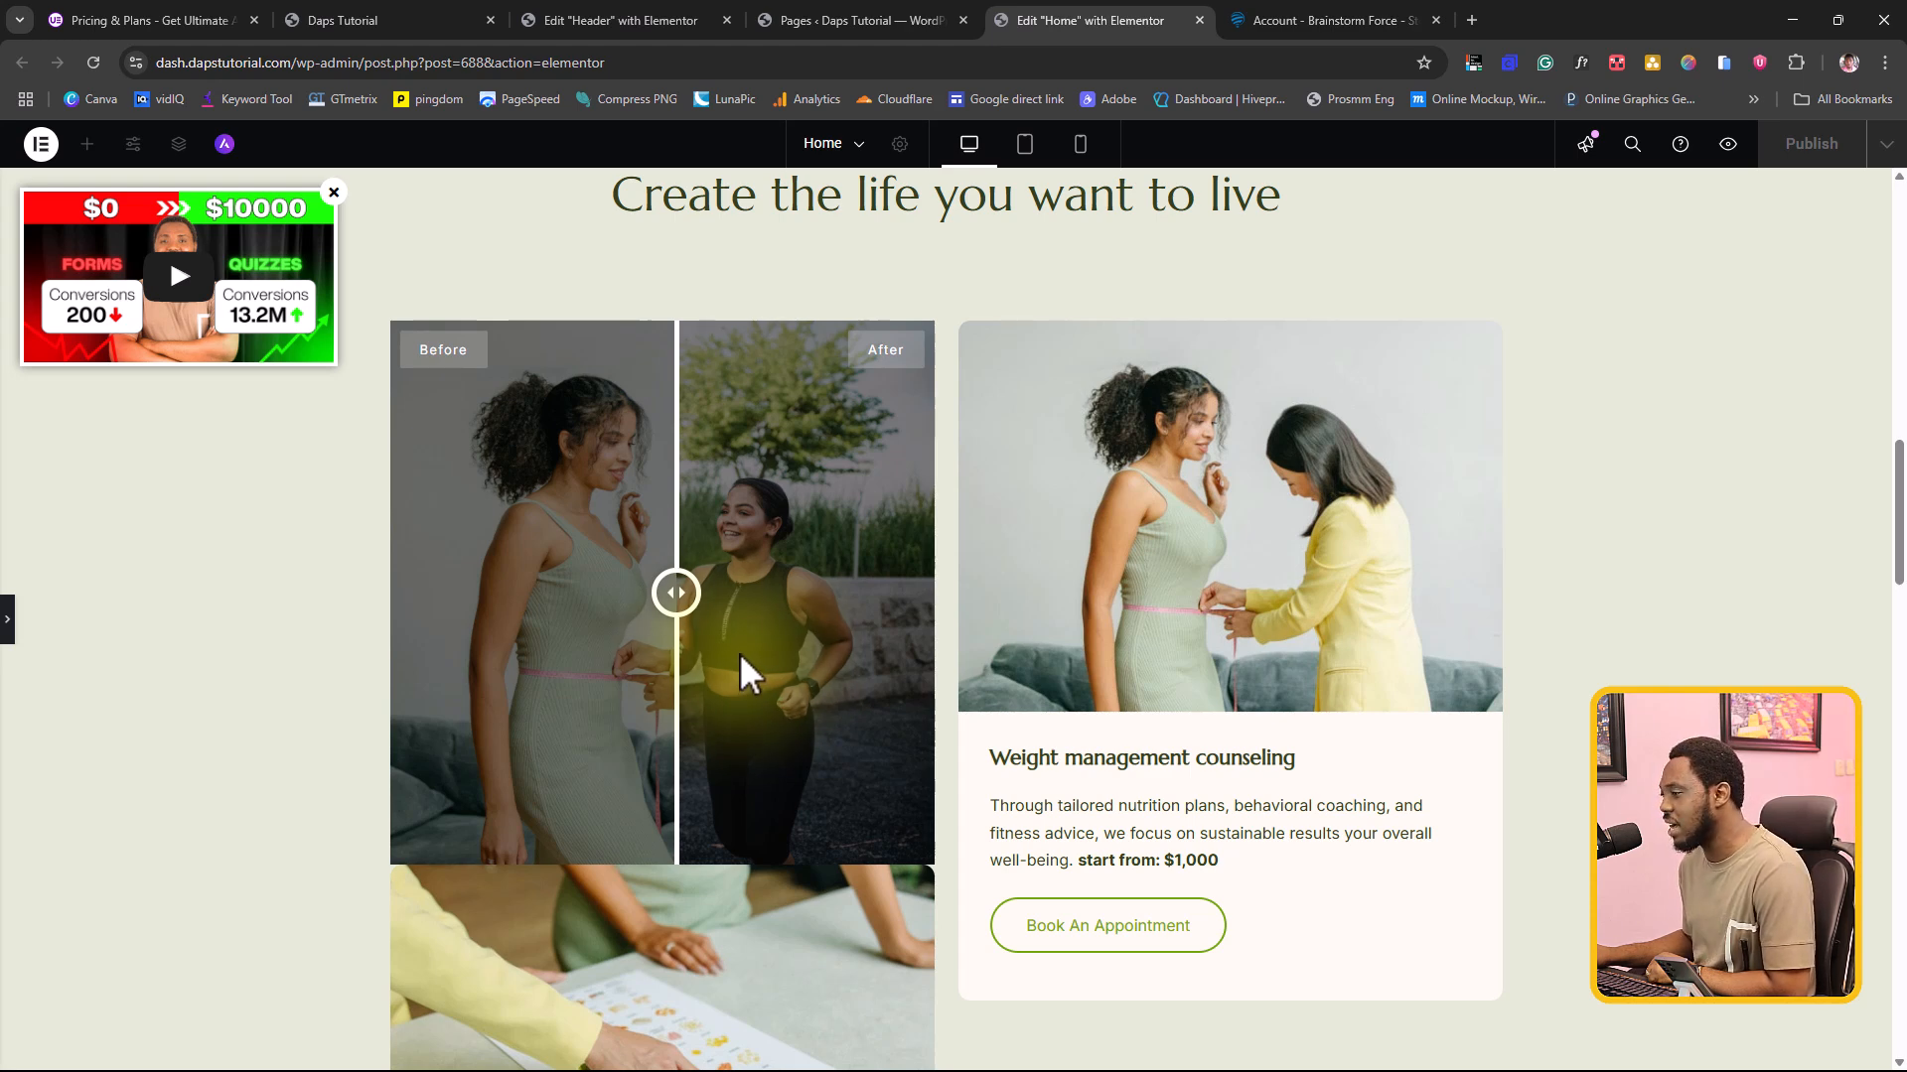
{"action": "left_click", "coordinate": [8, 624]}
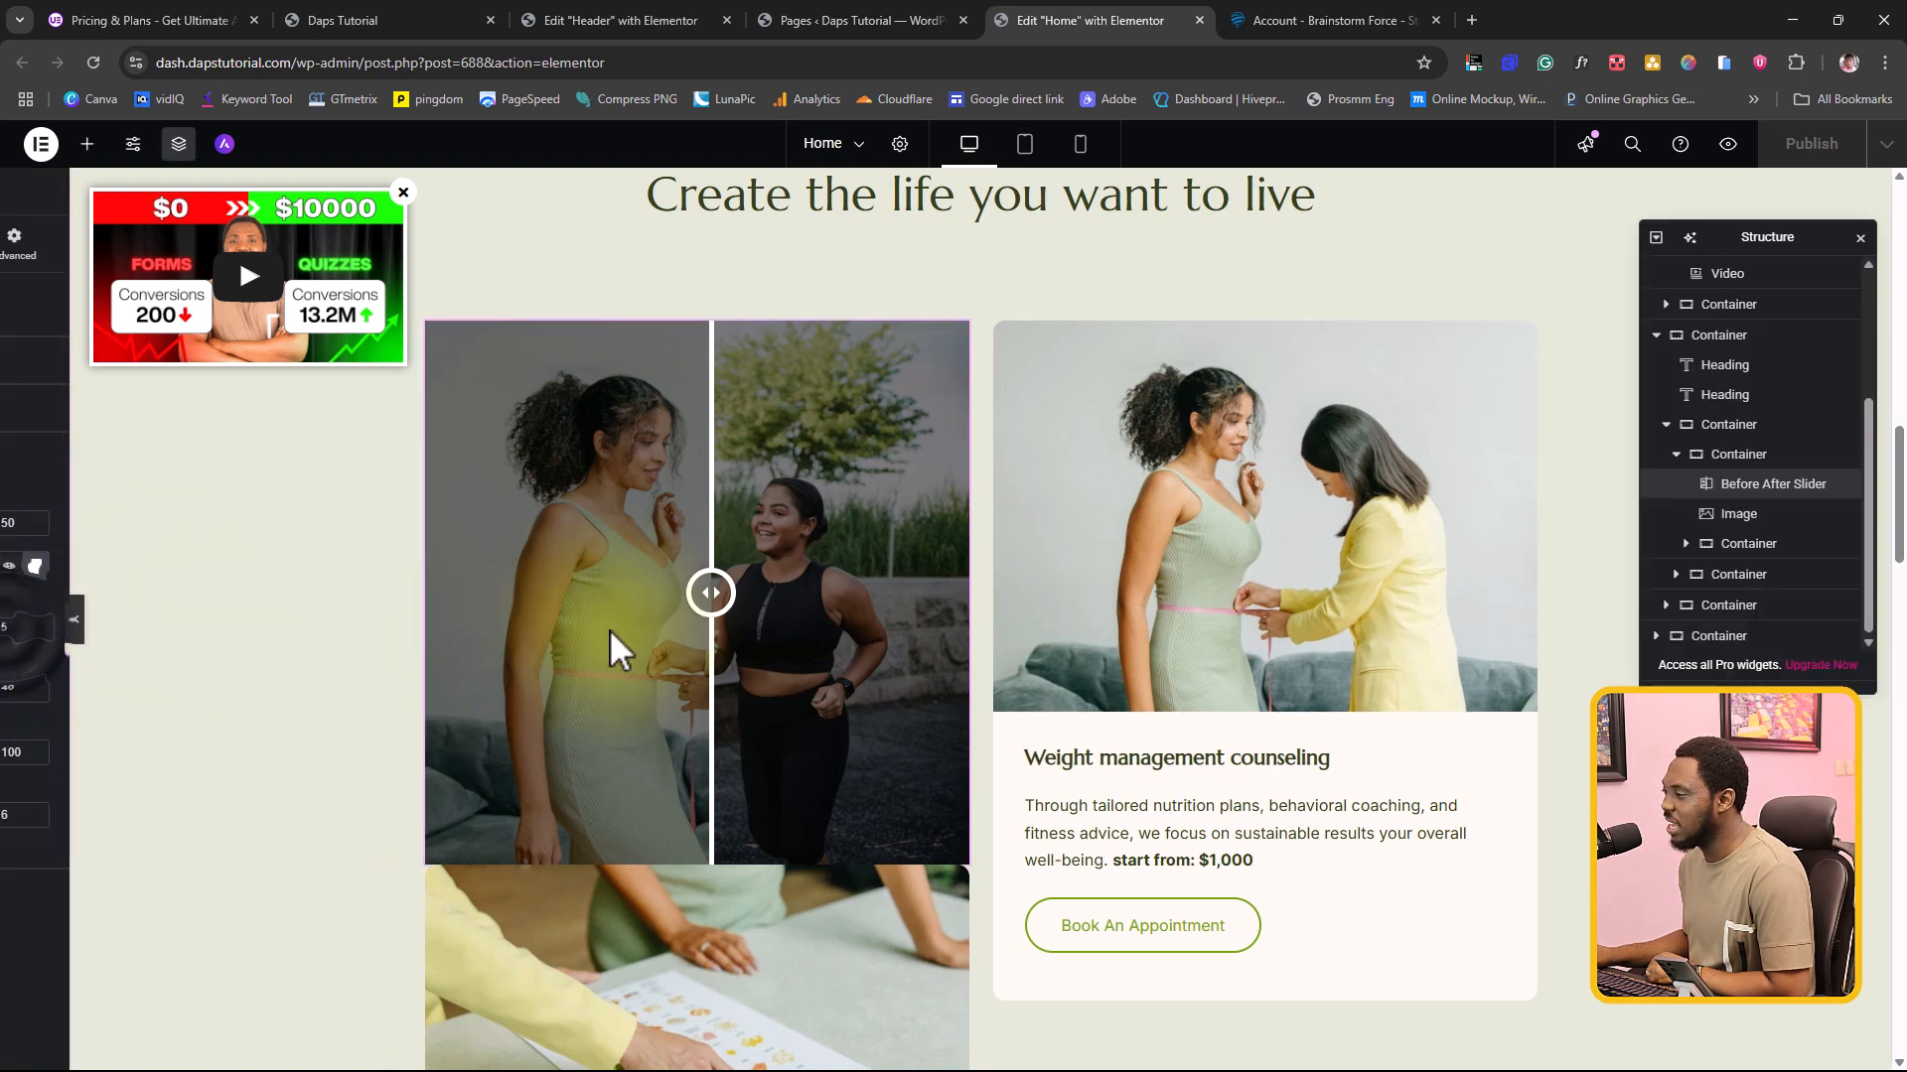
Step: Delete the original image below the Before After Slider in the Personalized nutrition plans card
{"action": "left_click", "coordinate": [732, 617]}
{"action": "right_click", "coordinate": [950, 746]}
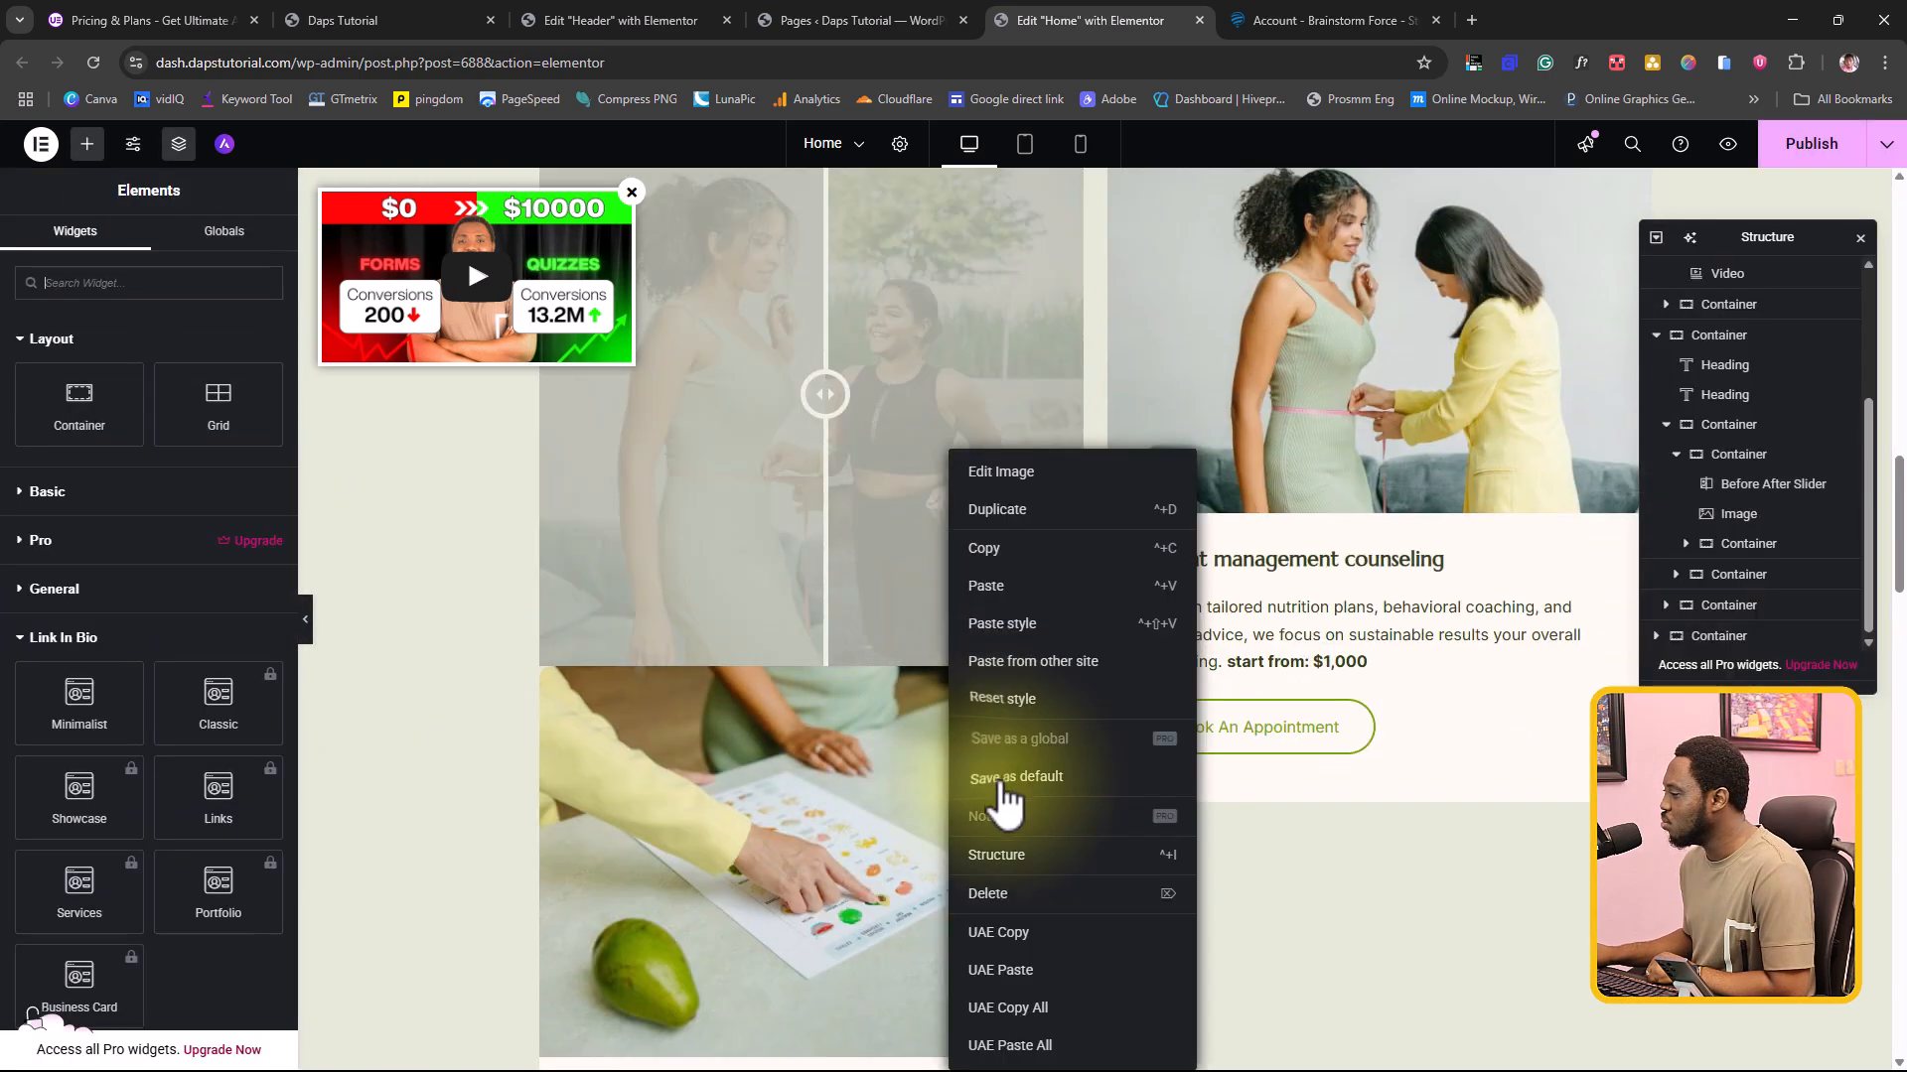
{"action": "left_click", "coordinate": [1000, 893]}
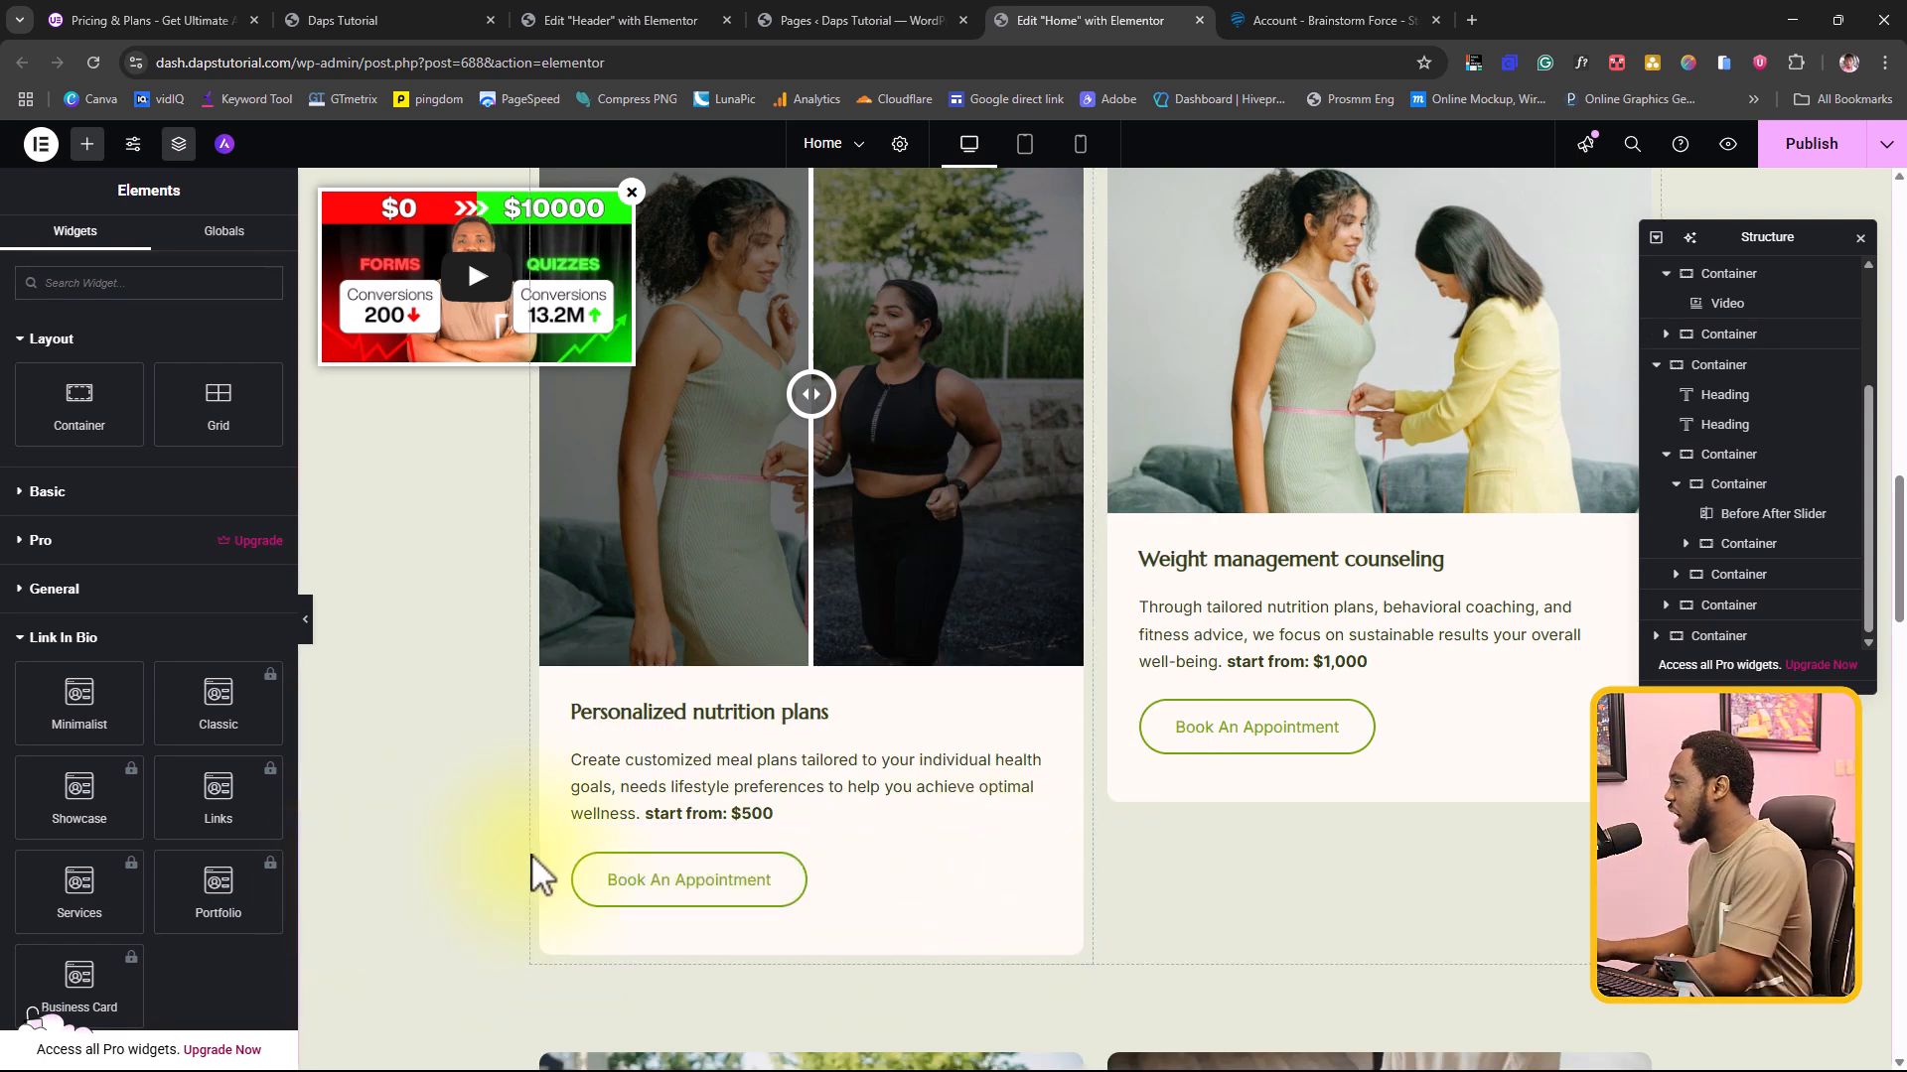
Step: Place the Ultimate Addons Timeline widget above the image of the two joggers in the next row of cards
{"action": "scroll", "coordinate": [695, 531], "scroll_direction": "down", "scroll_amount": 4}
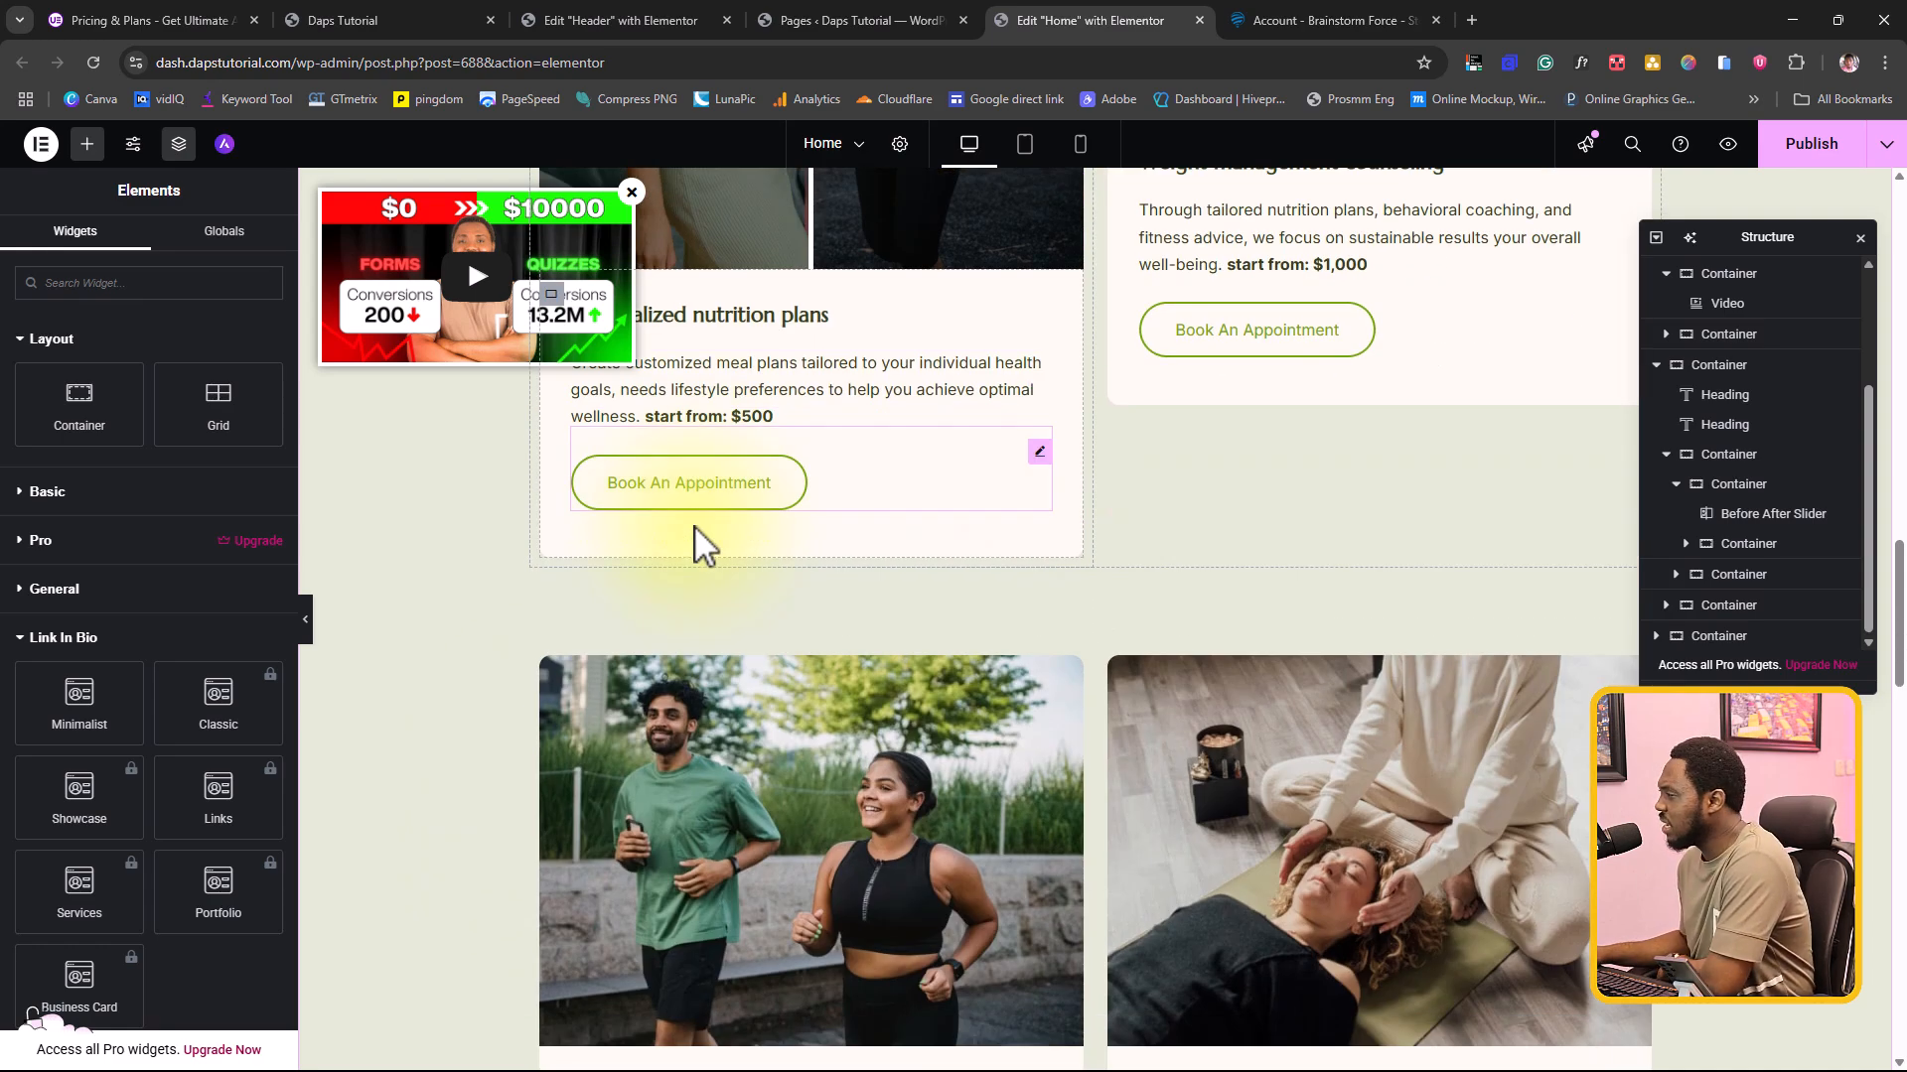
{"action": "scroll", "coordinate": [189, 417], "scroll_direction": "down", "scroll_amount": 7}
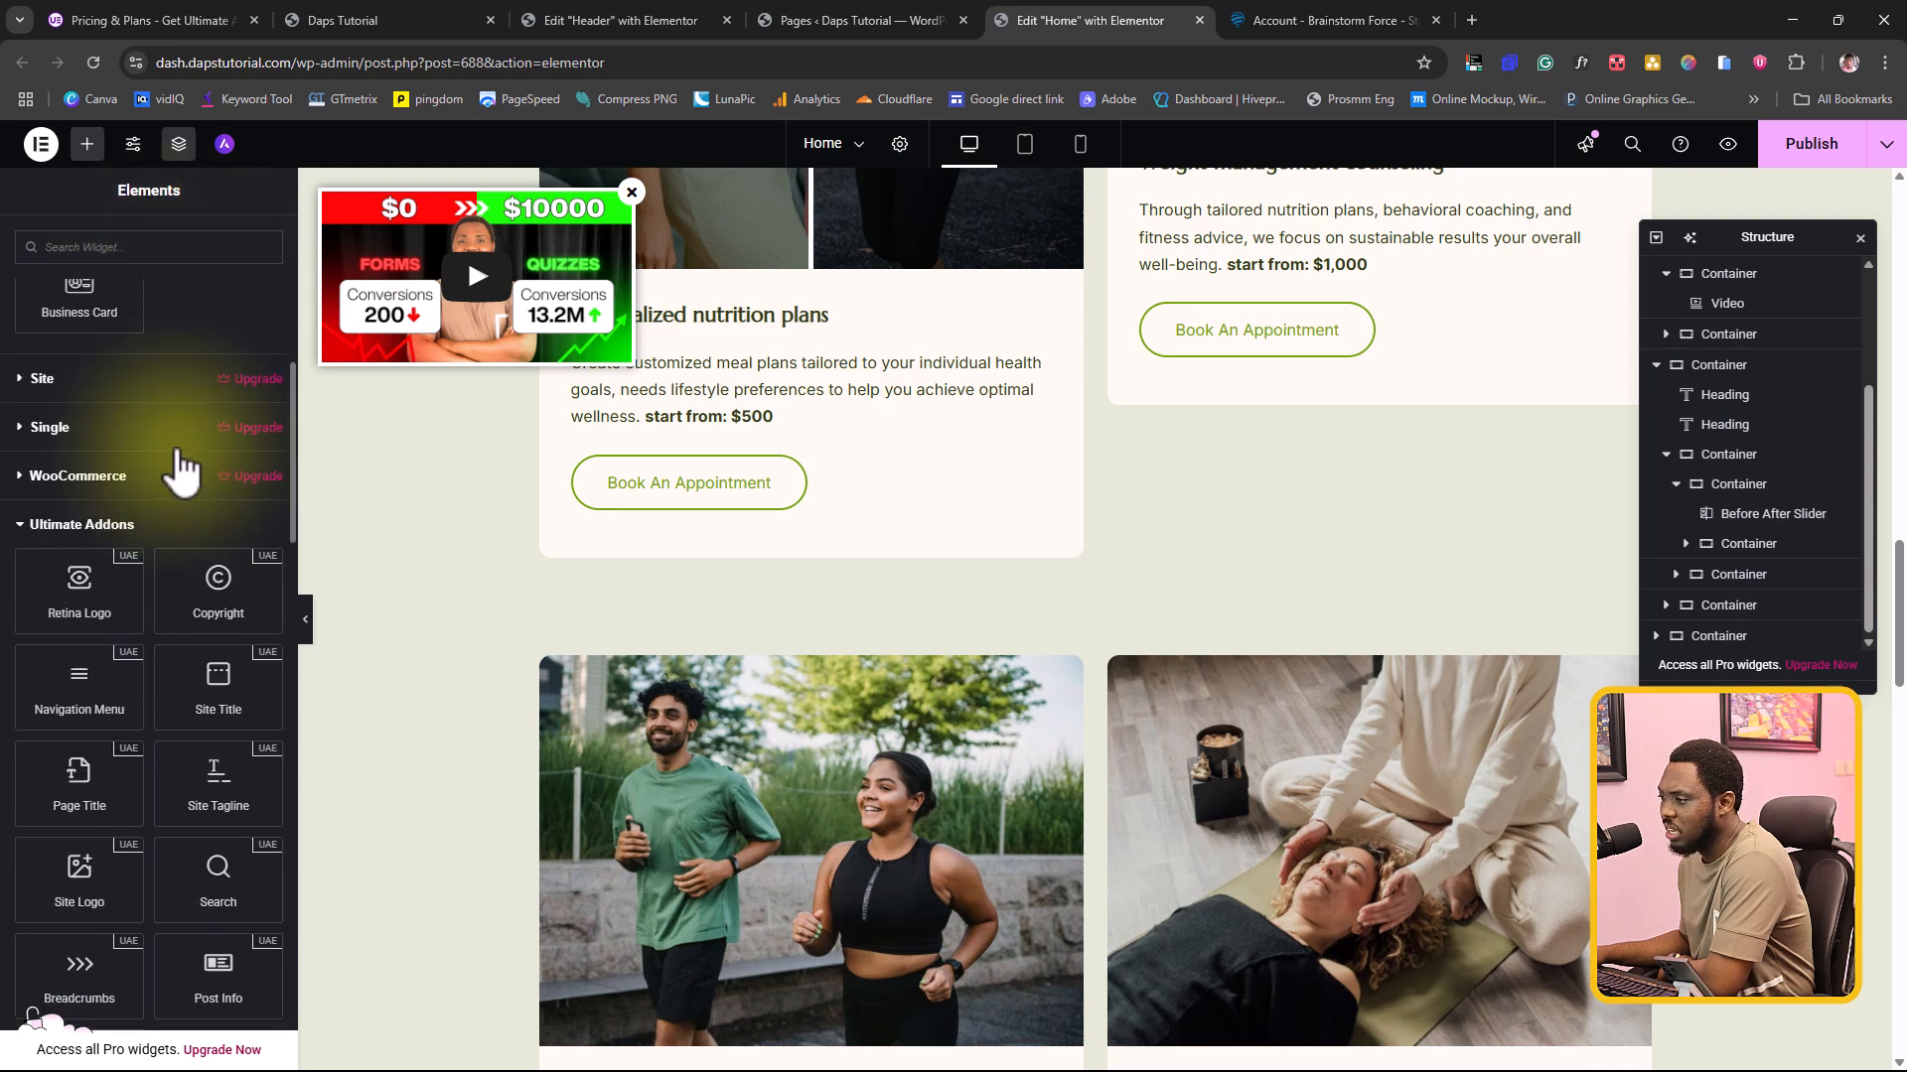
{"action": "scroll", "coordinate": [179, 472], "scroll_direction": "down", "scroll_amount": 12}
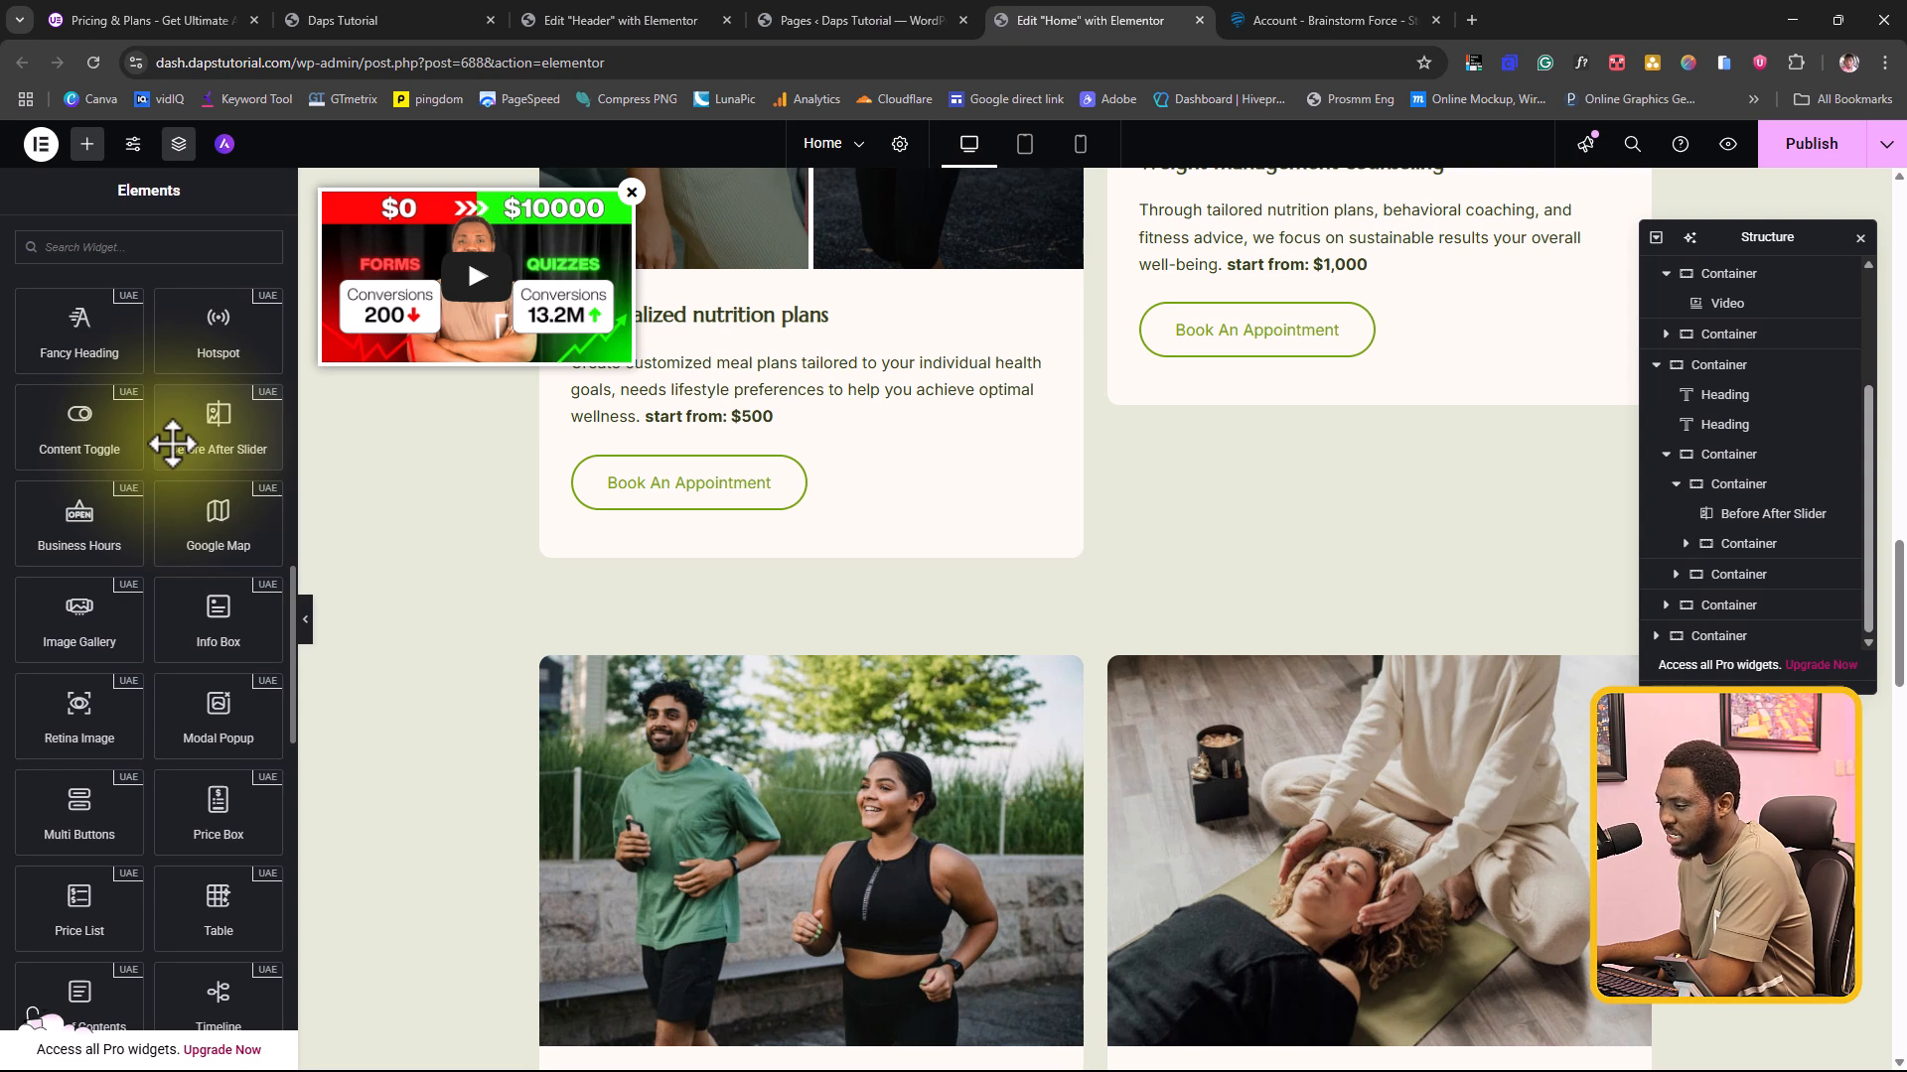
{"action": "scroll", "coordinate": [173, 444], "scroll_direction": "down", "scroll_amount": 2}
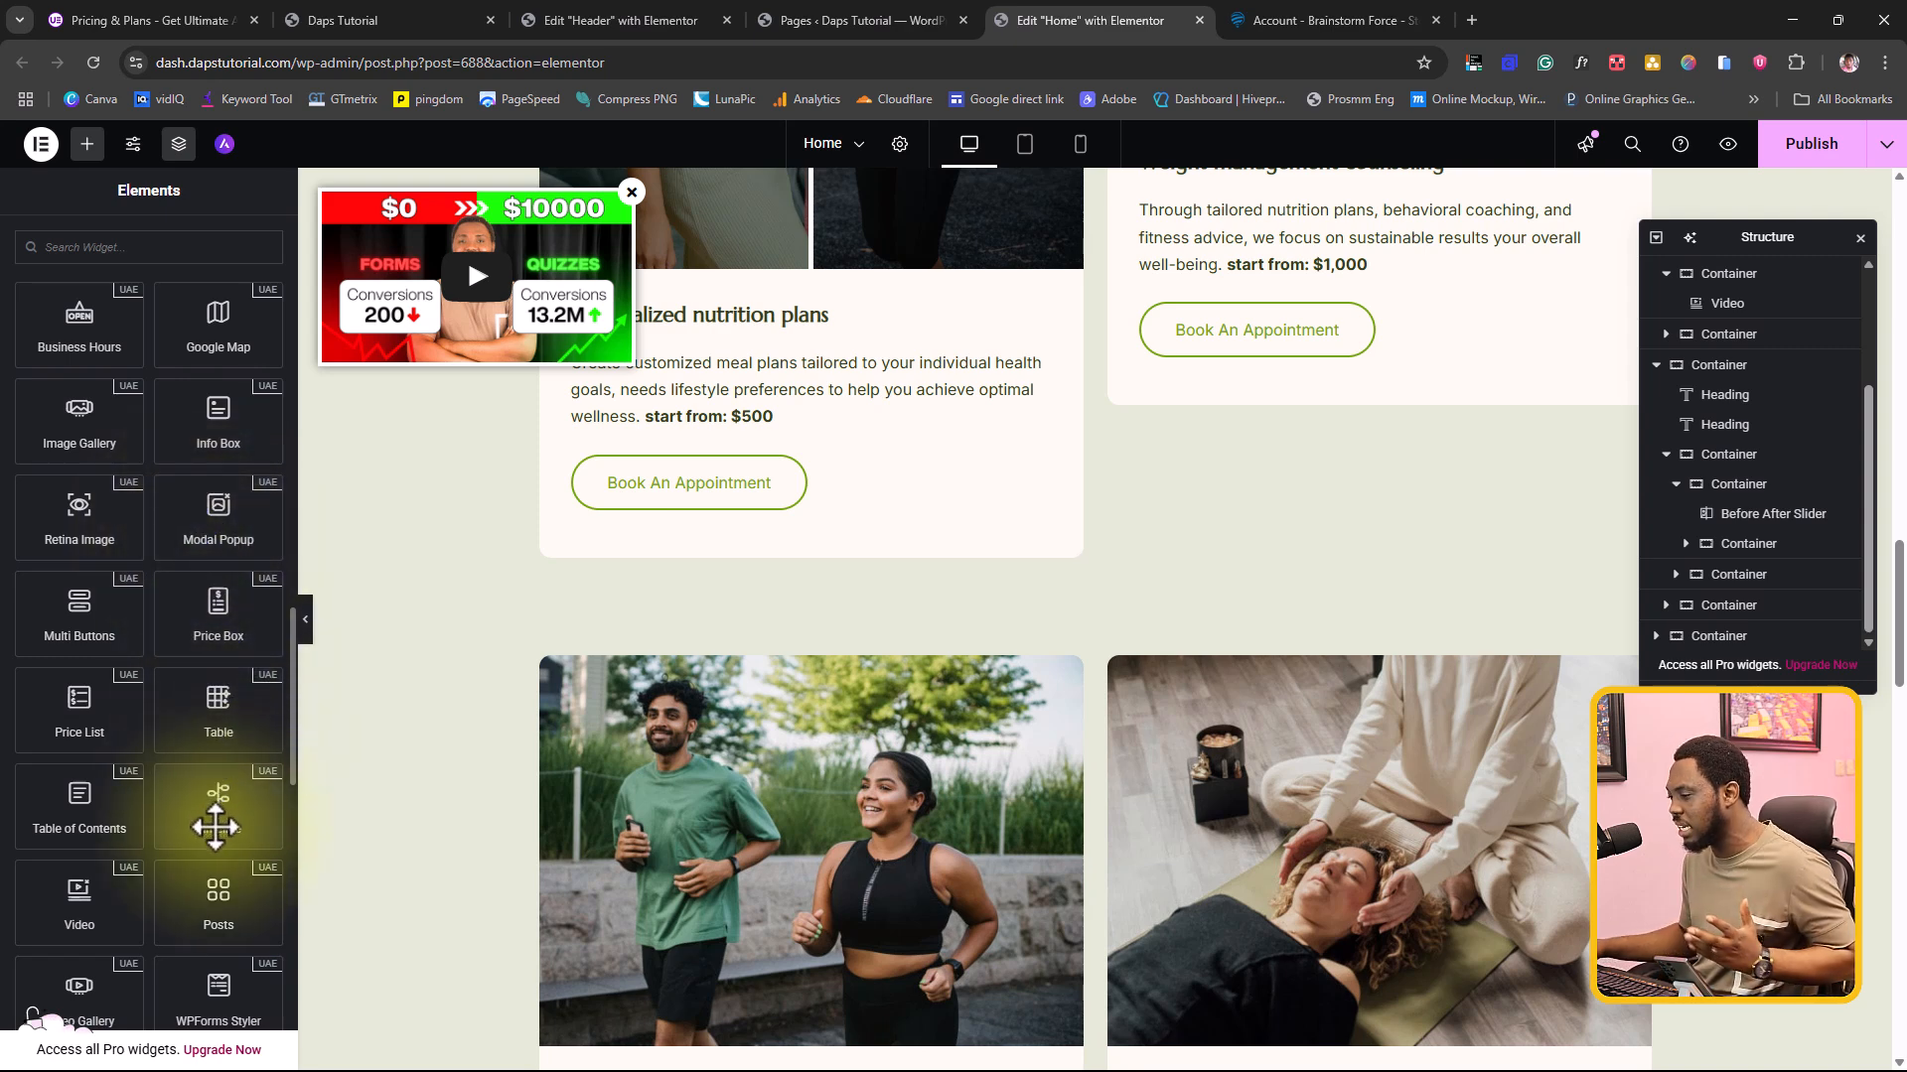
{"action": "left_click_drag", "start_coordinate": [216, 826], "coordinate": [1081, 709]}
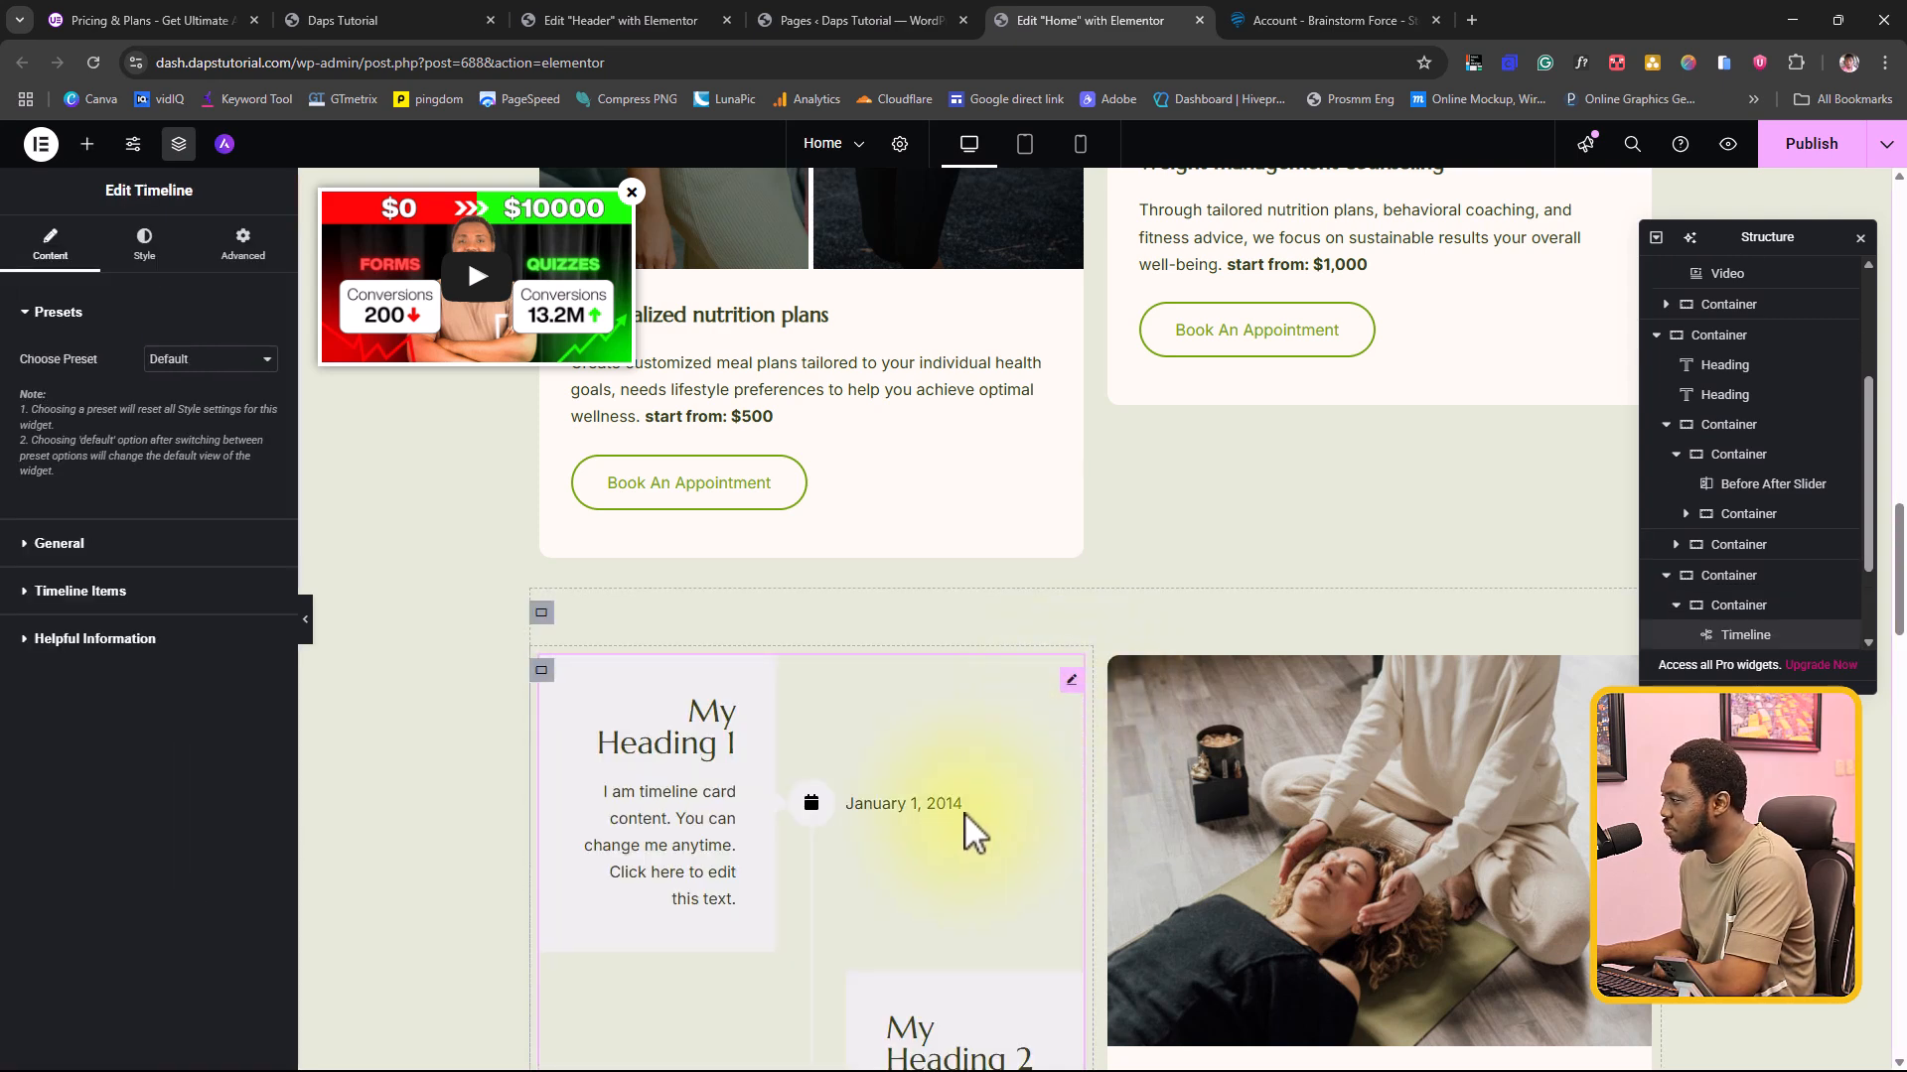
{"action": "scroll", "coordinate": [963, 812], "scroll_direction": "down", "scroll_amount": 3}
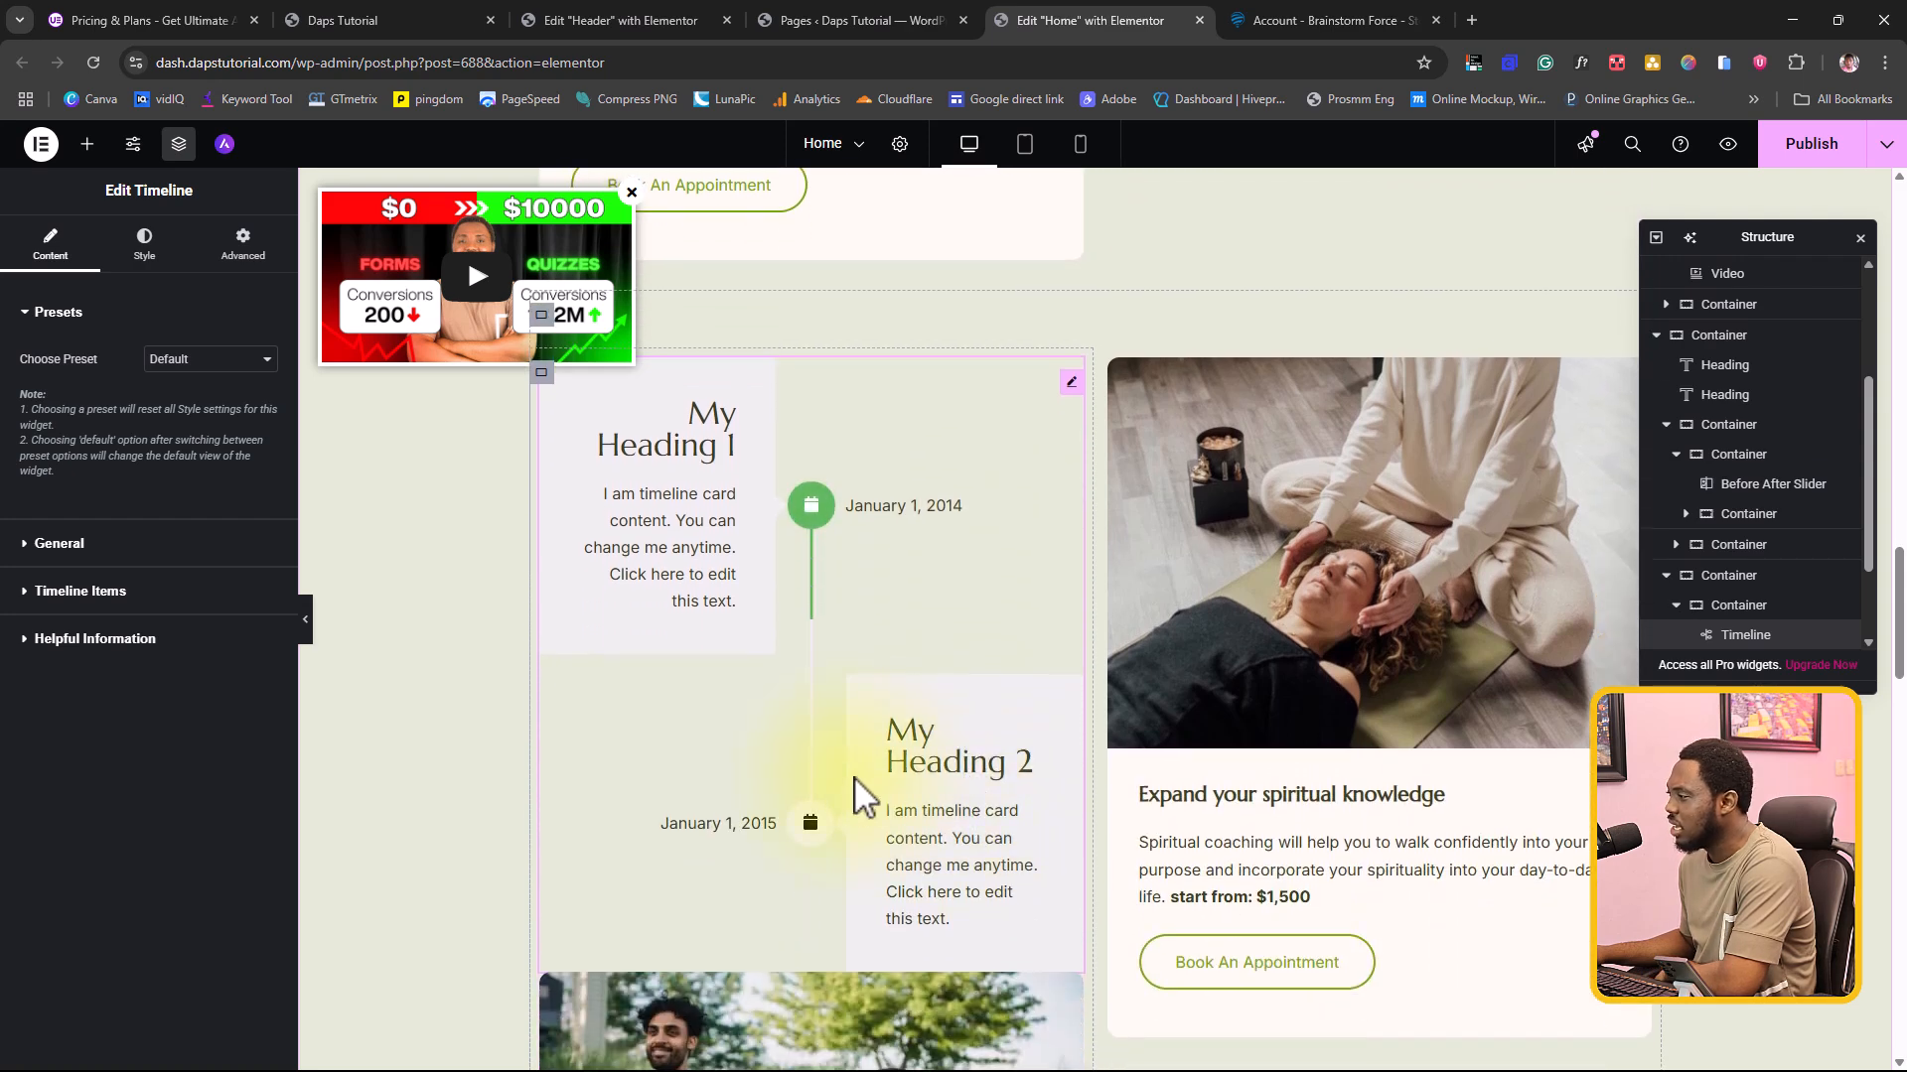
{"action": "scroll", "coordinate": [854, 754], "scroll_direction": "down", "scroll_amount": 2}
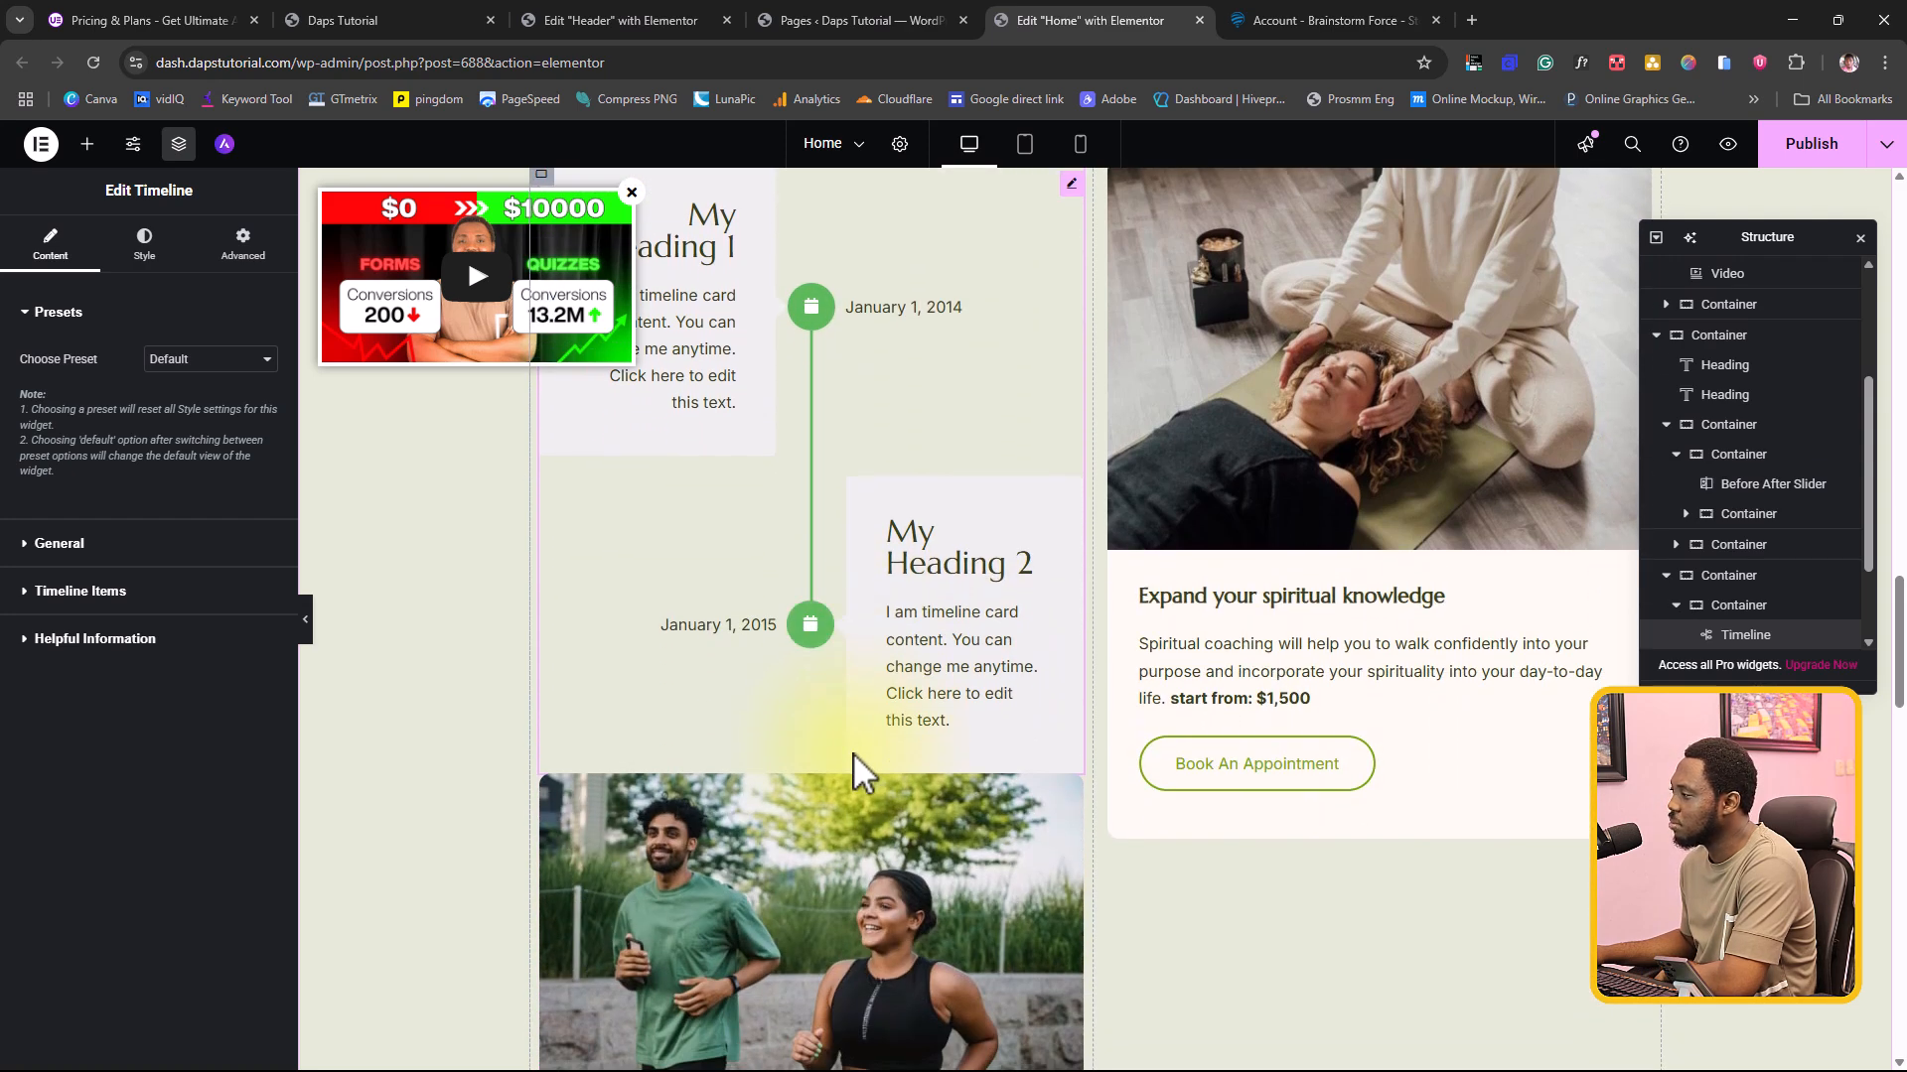
{"action": "scroll", "coordinate": [854, 755], "scroll_direction": "up", "scroll_amount": 2}
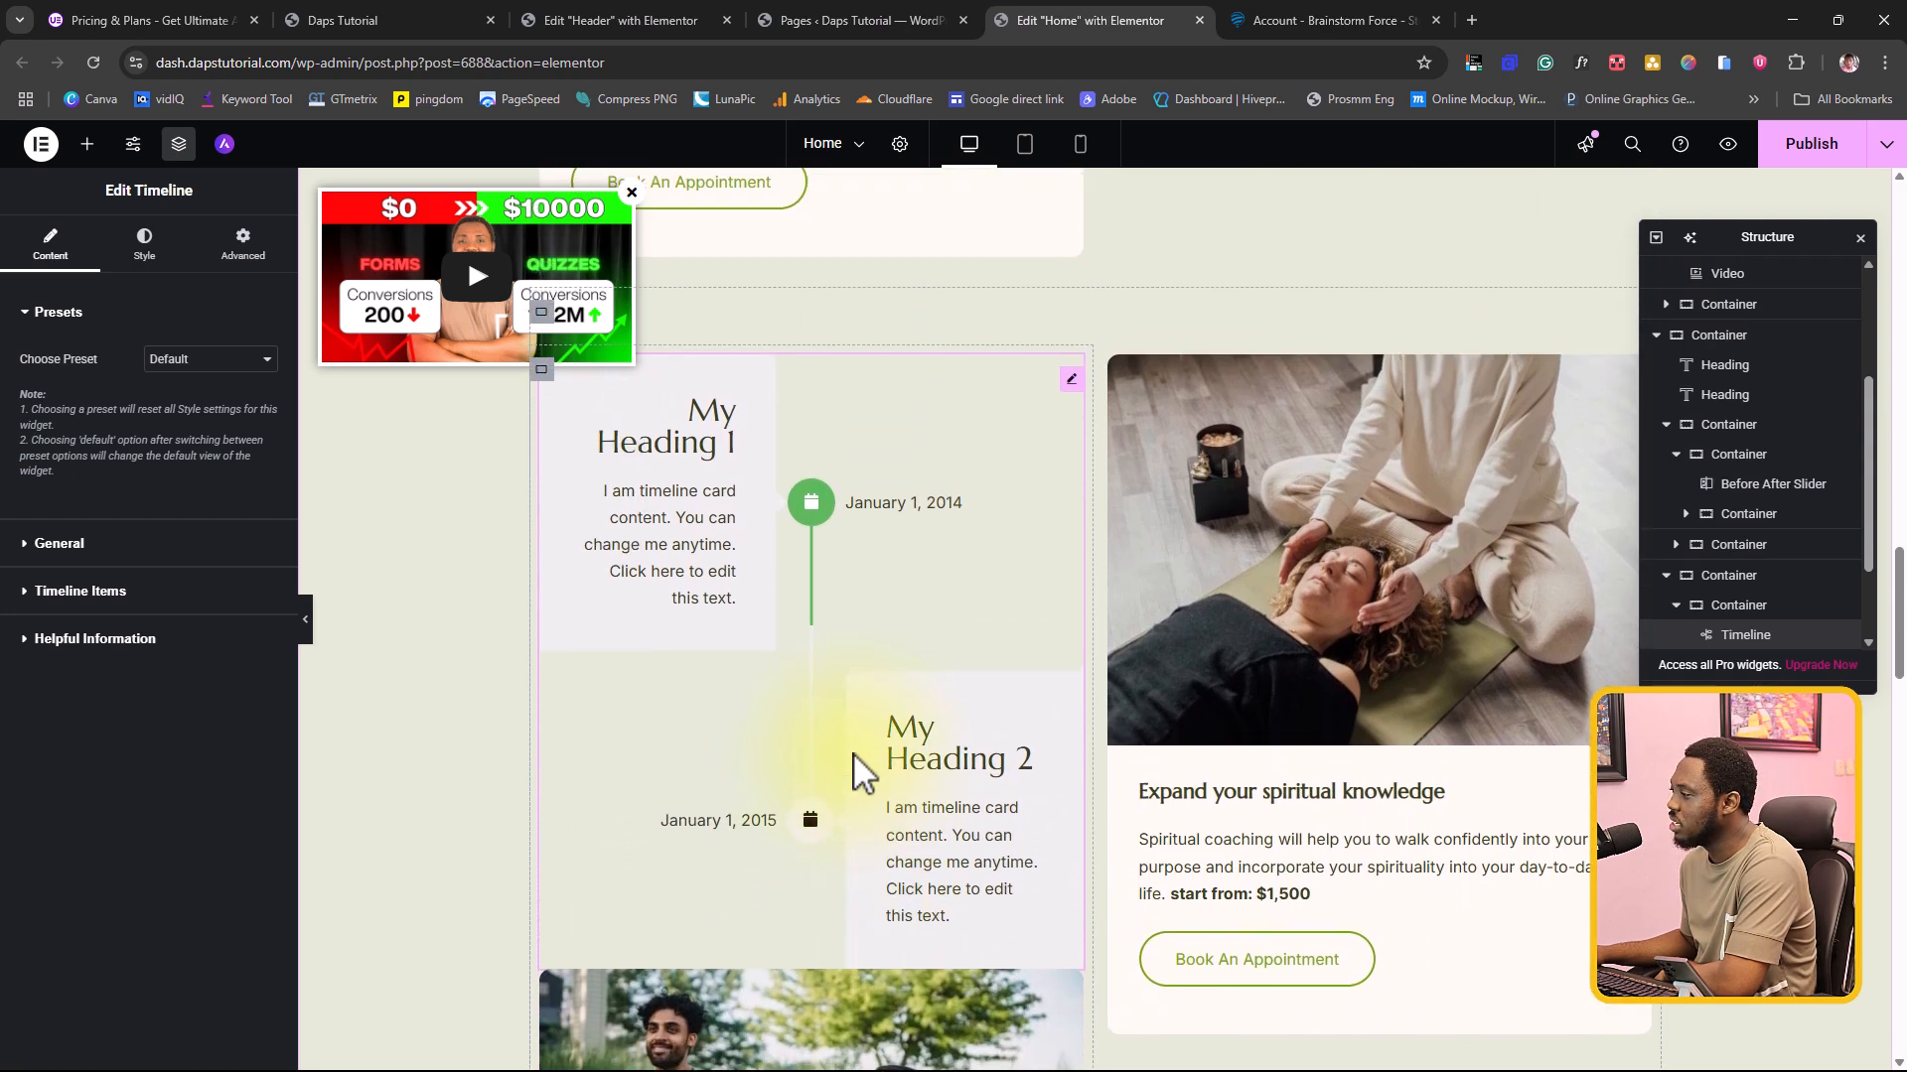
Step: Try Preset 1, Preset 2, Preset 3, Preset 4 and Preset 5 in turn on the Timeline widget
{"action": "left_click", "coordinate": [209, 361]}
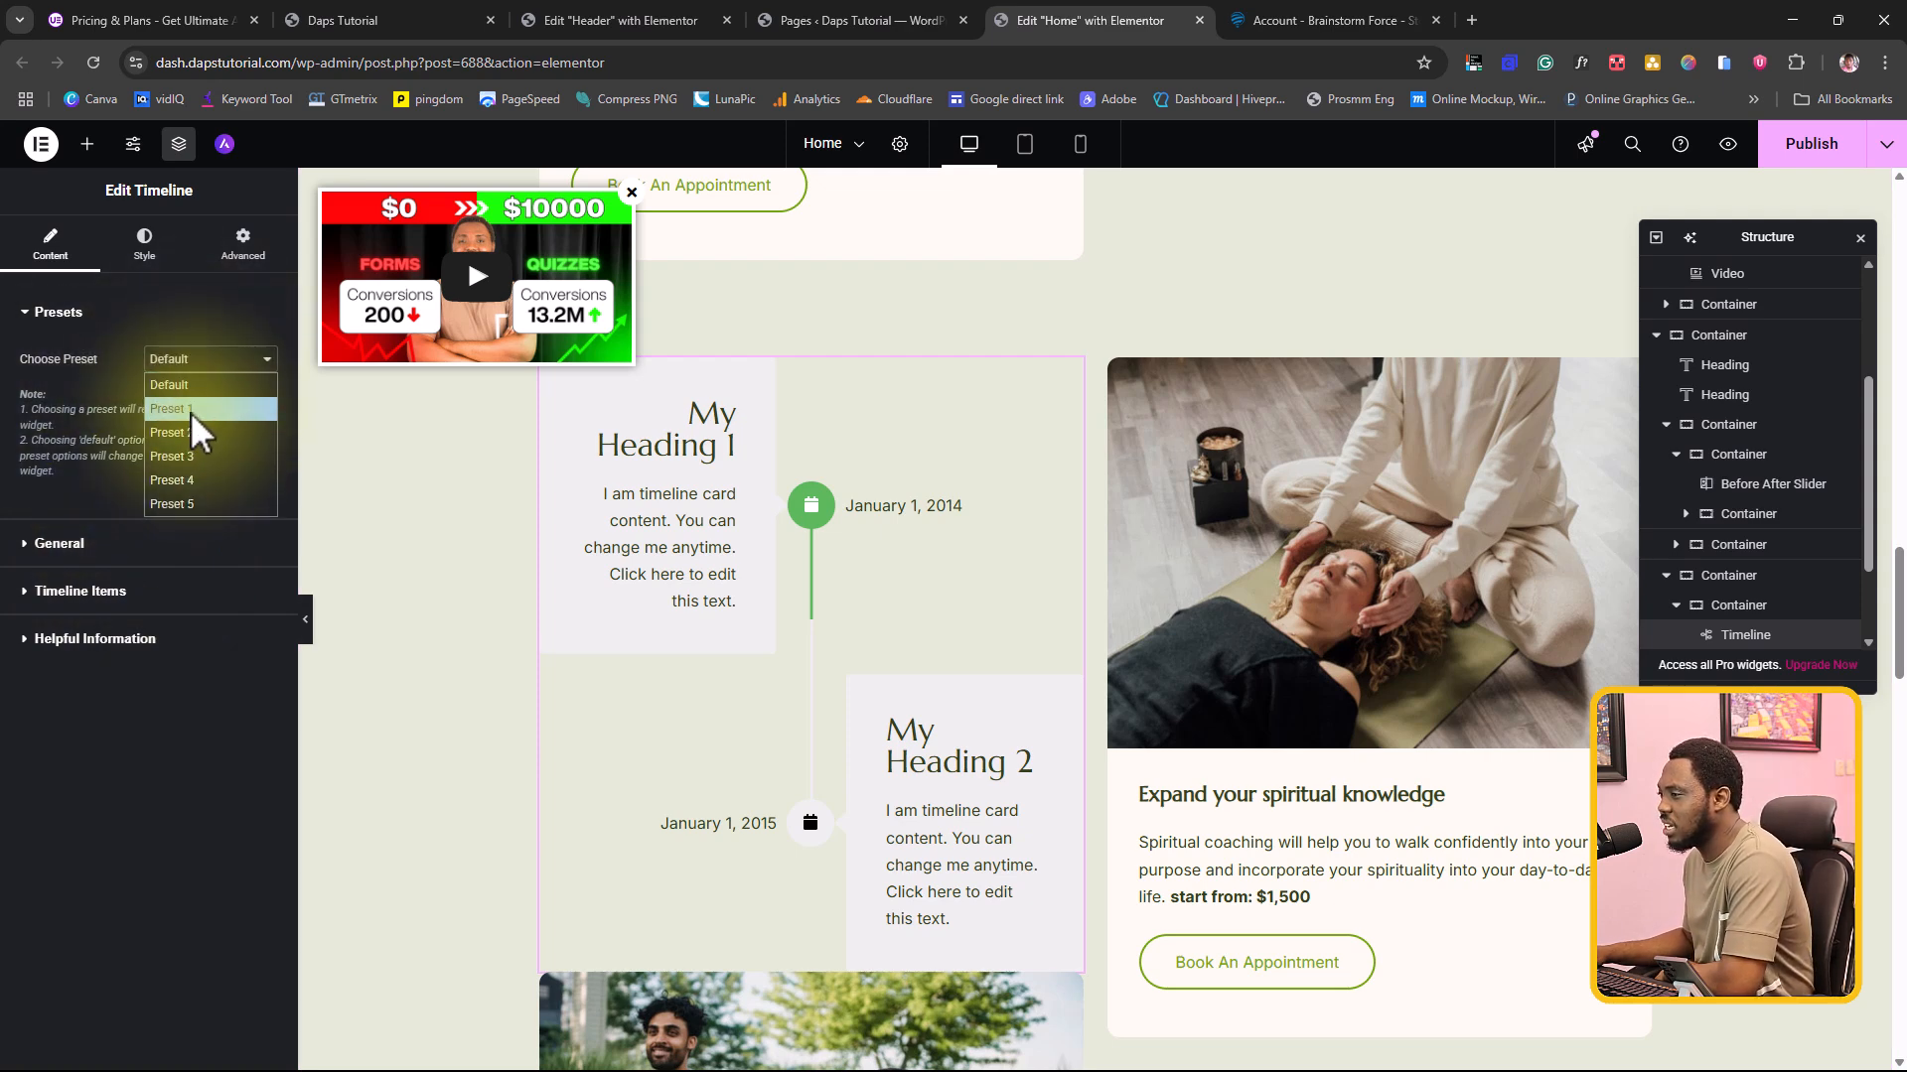
{"action": "left_click", "coordinate": [191, 409]}
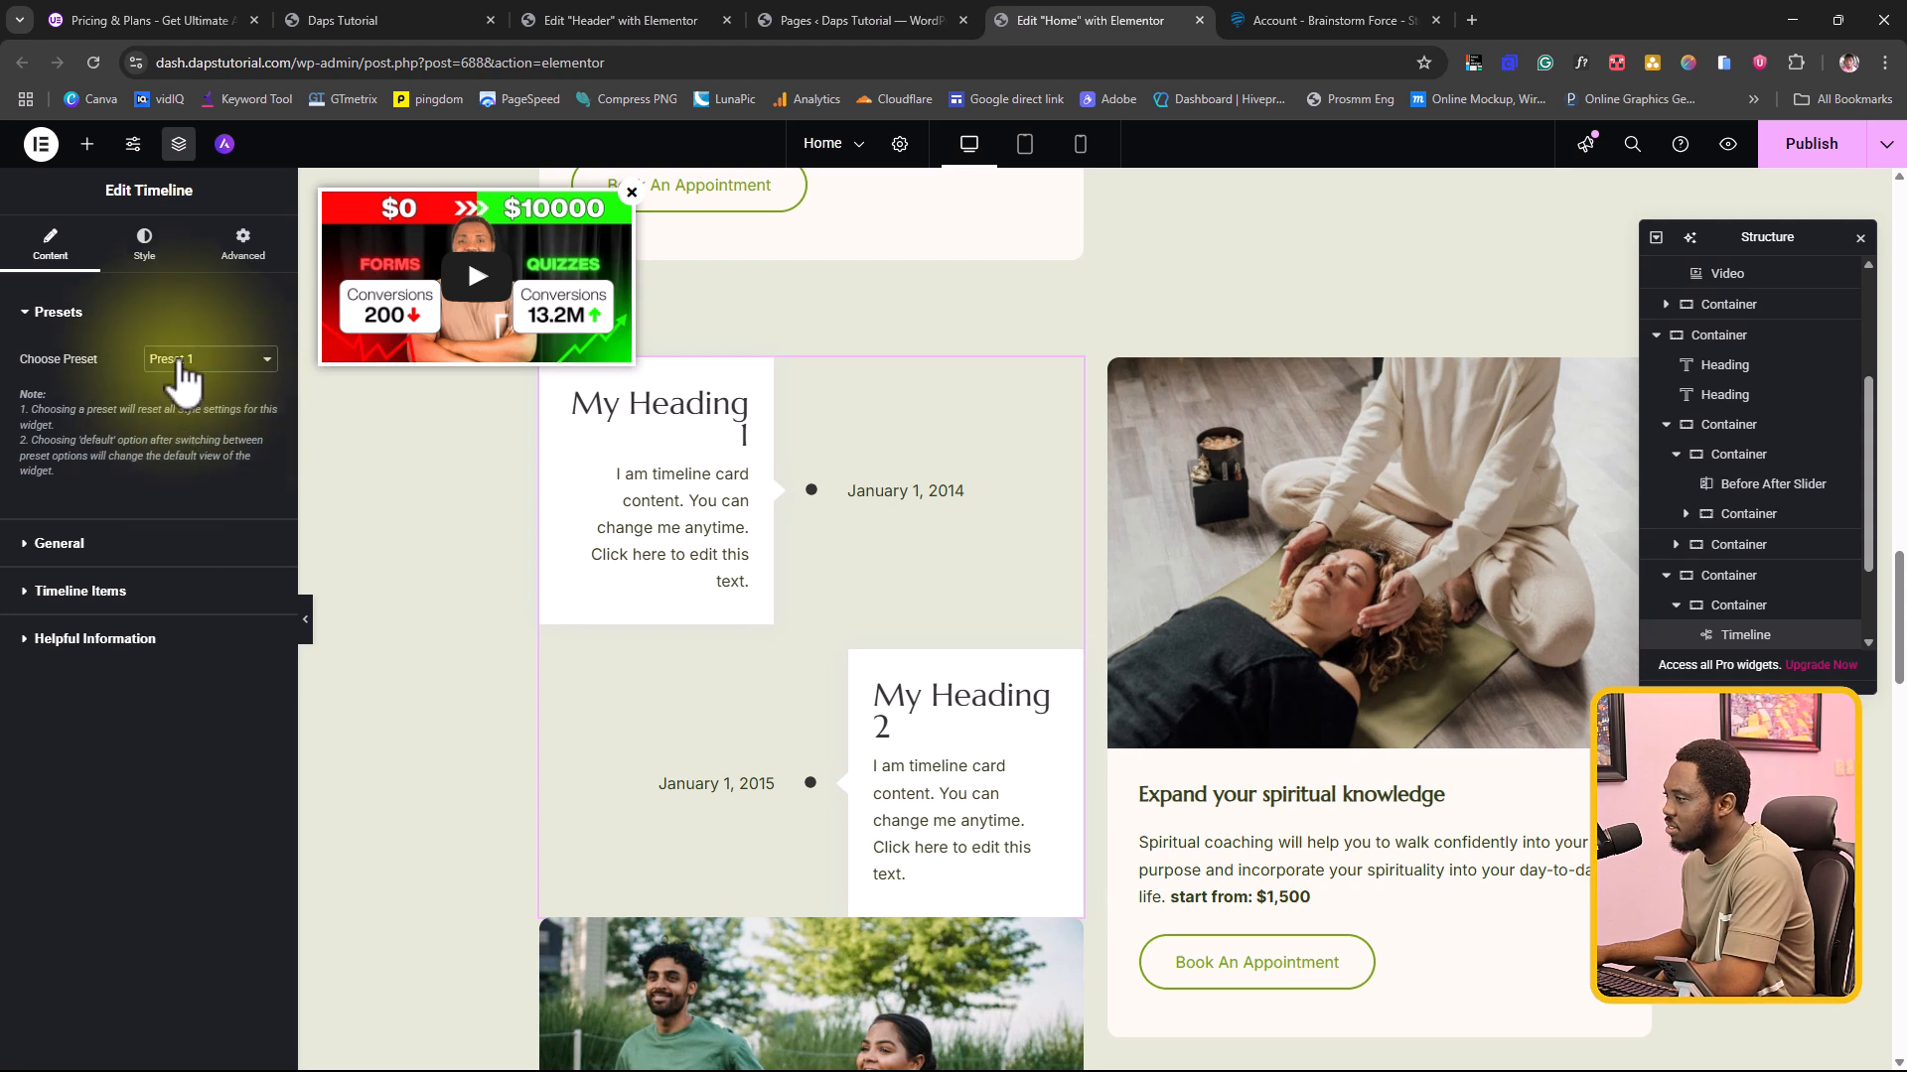
{"action": "left_click", "coordinate": [186, 357]}
{"action": "left_click", "coordinate": [181, 425]}
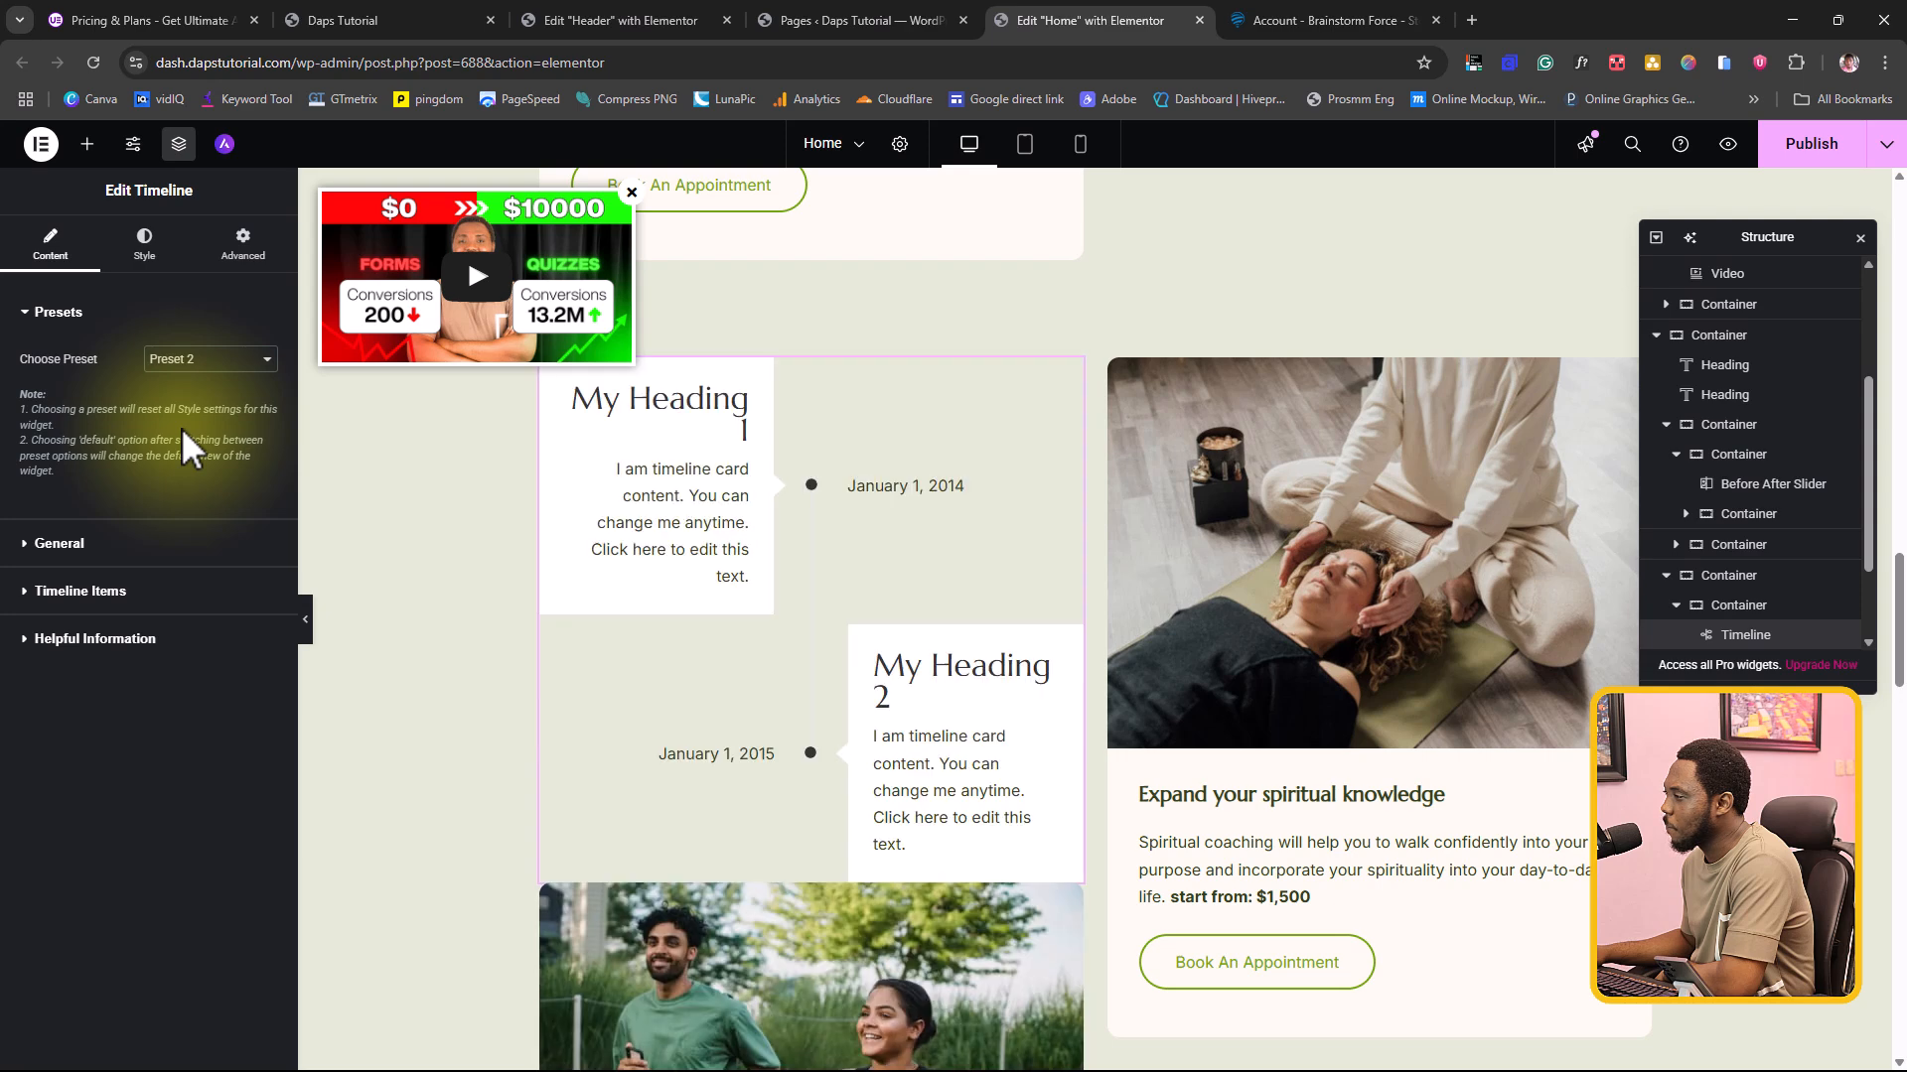
{"action": "left_click", "coordinate": [194, 360]}
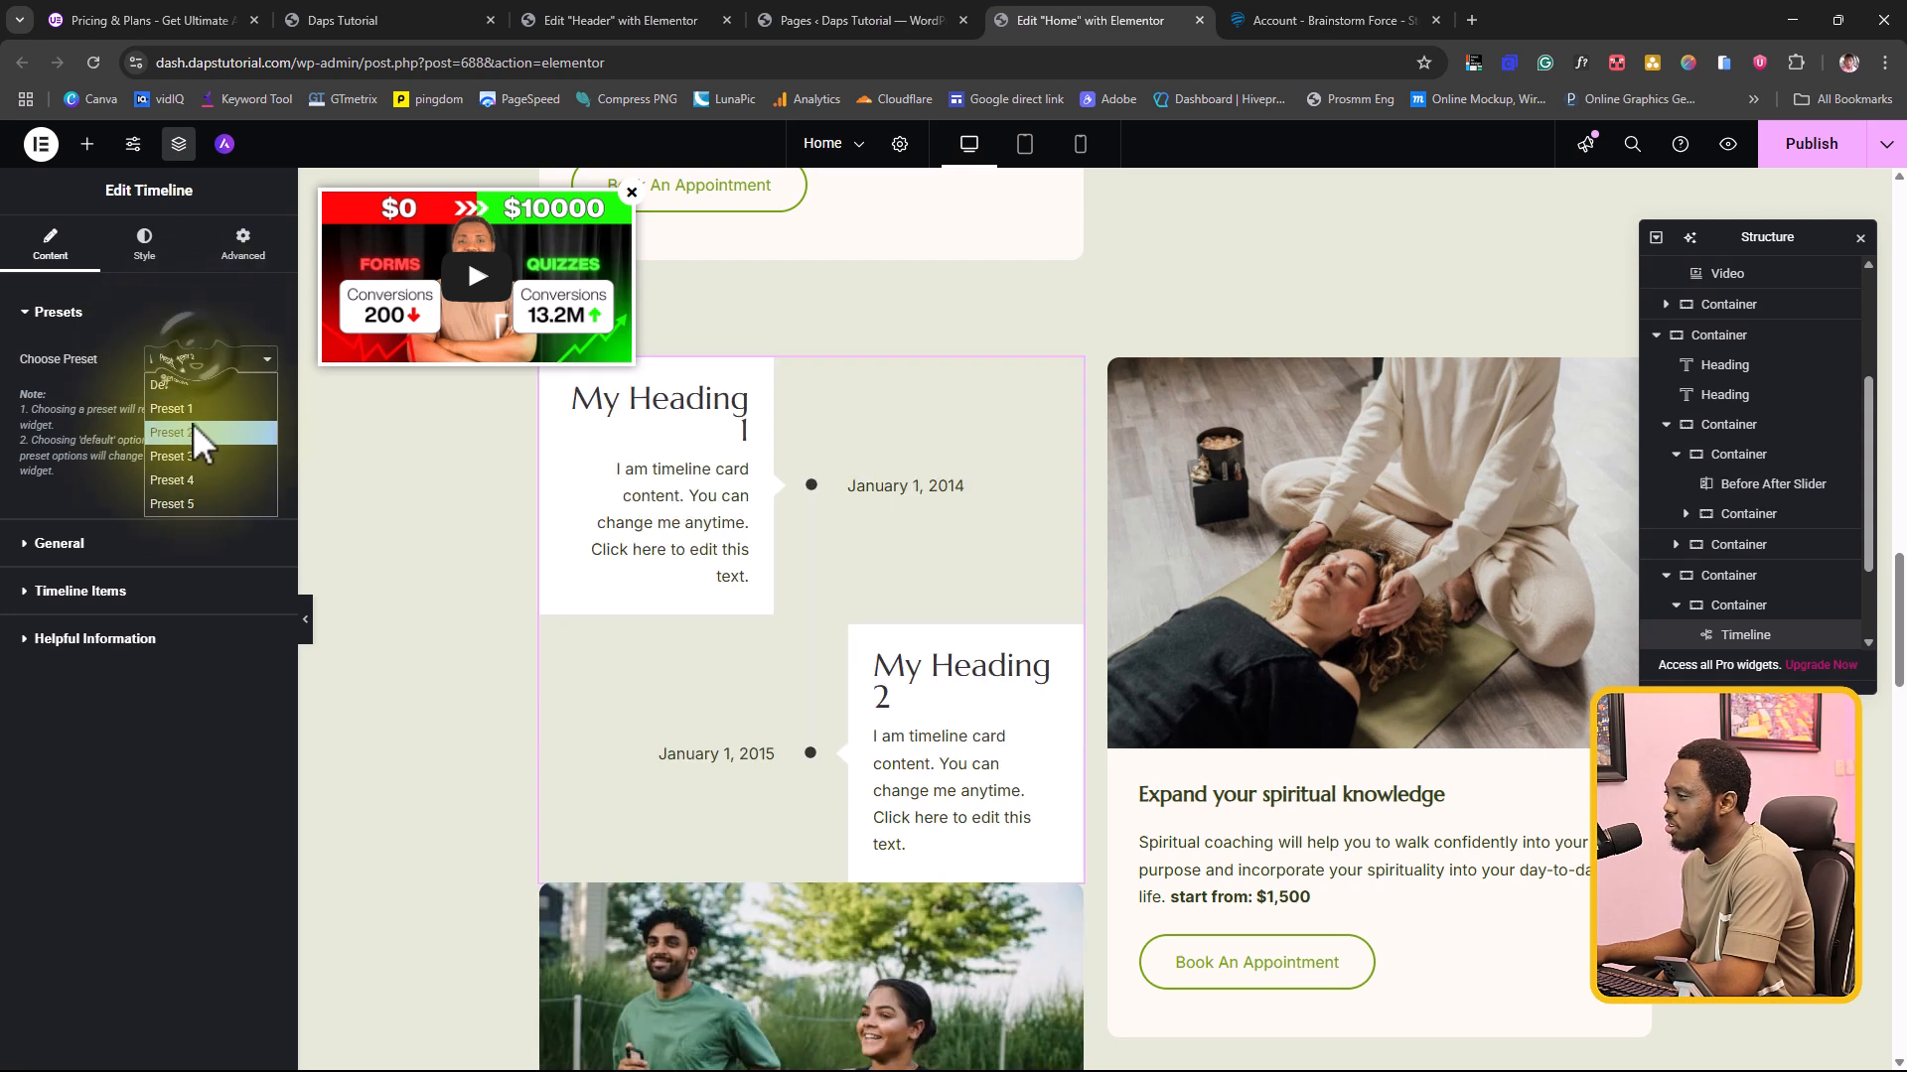
{"action": "left_click", "coordinate": [188, 455]}
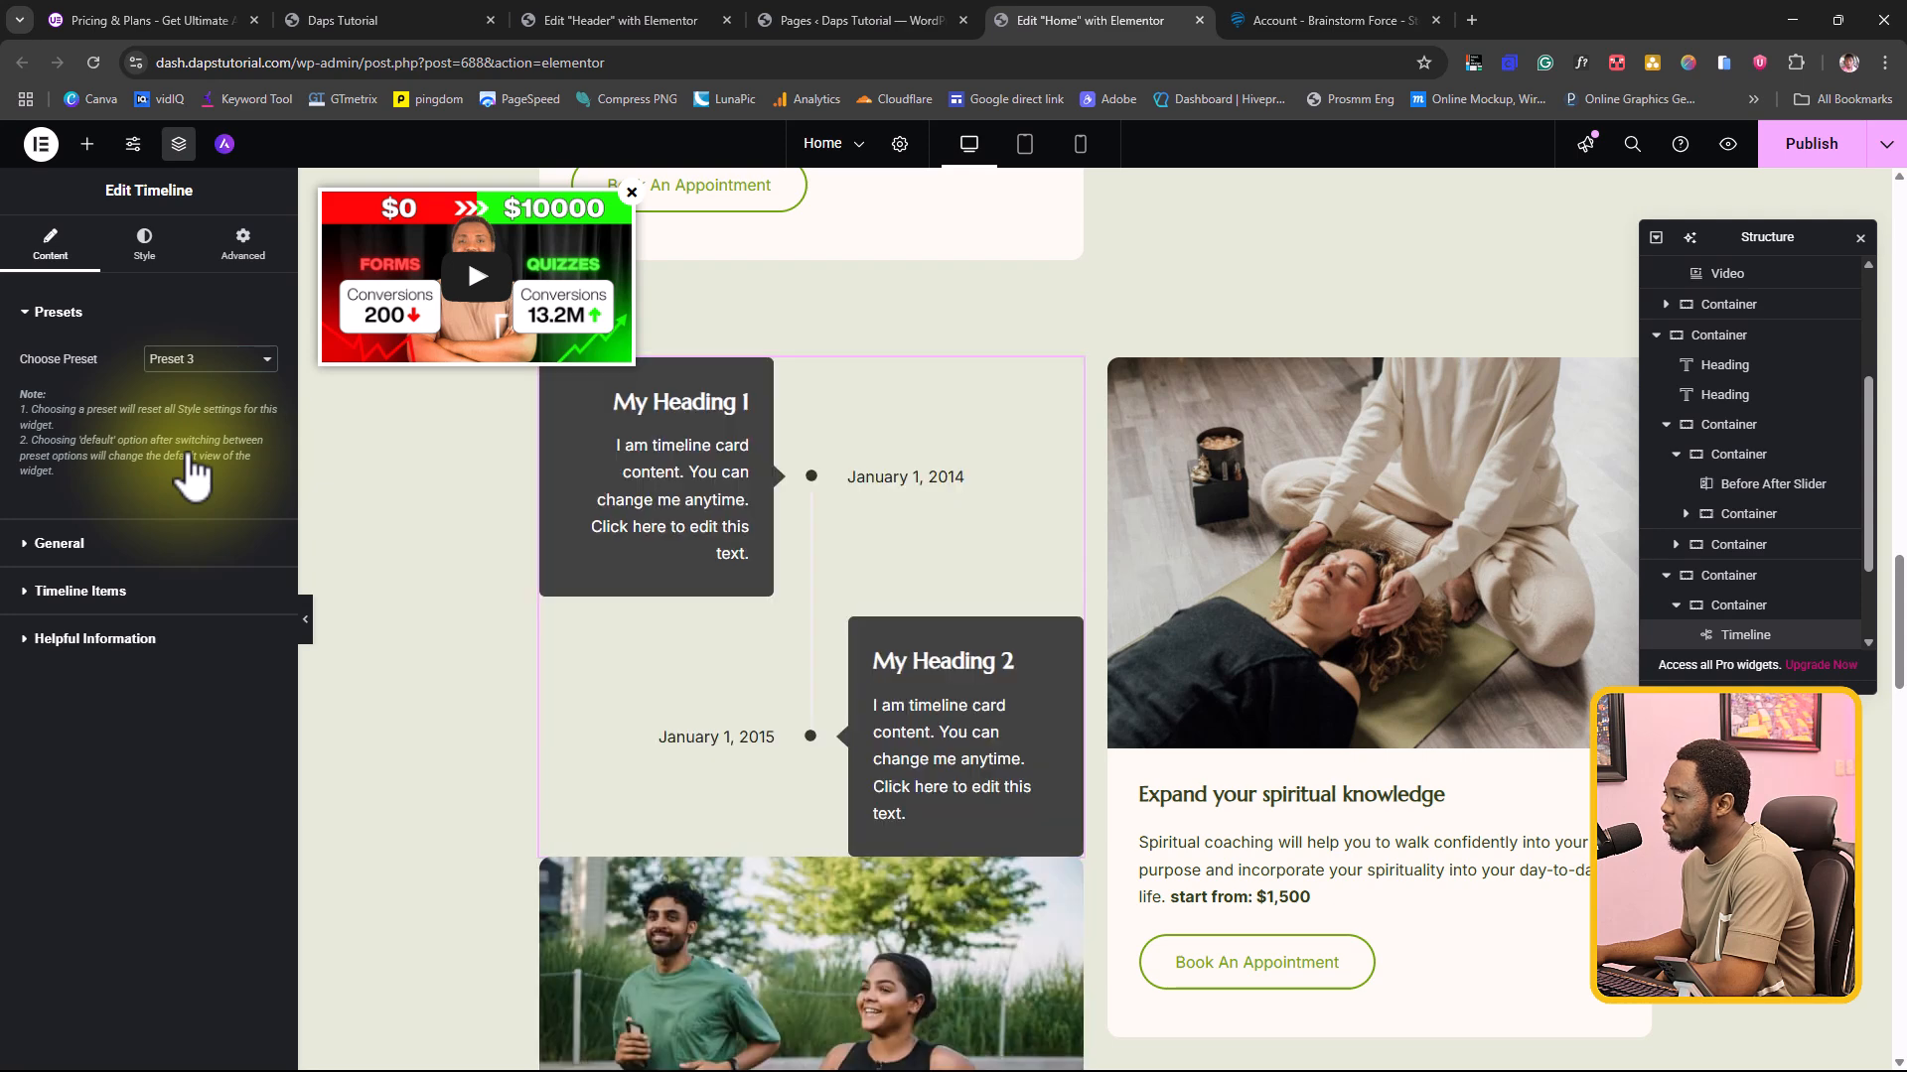
{"action": "left_click", "coordinate": [204, 359]}
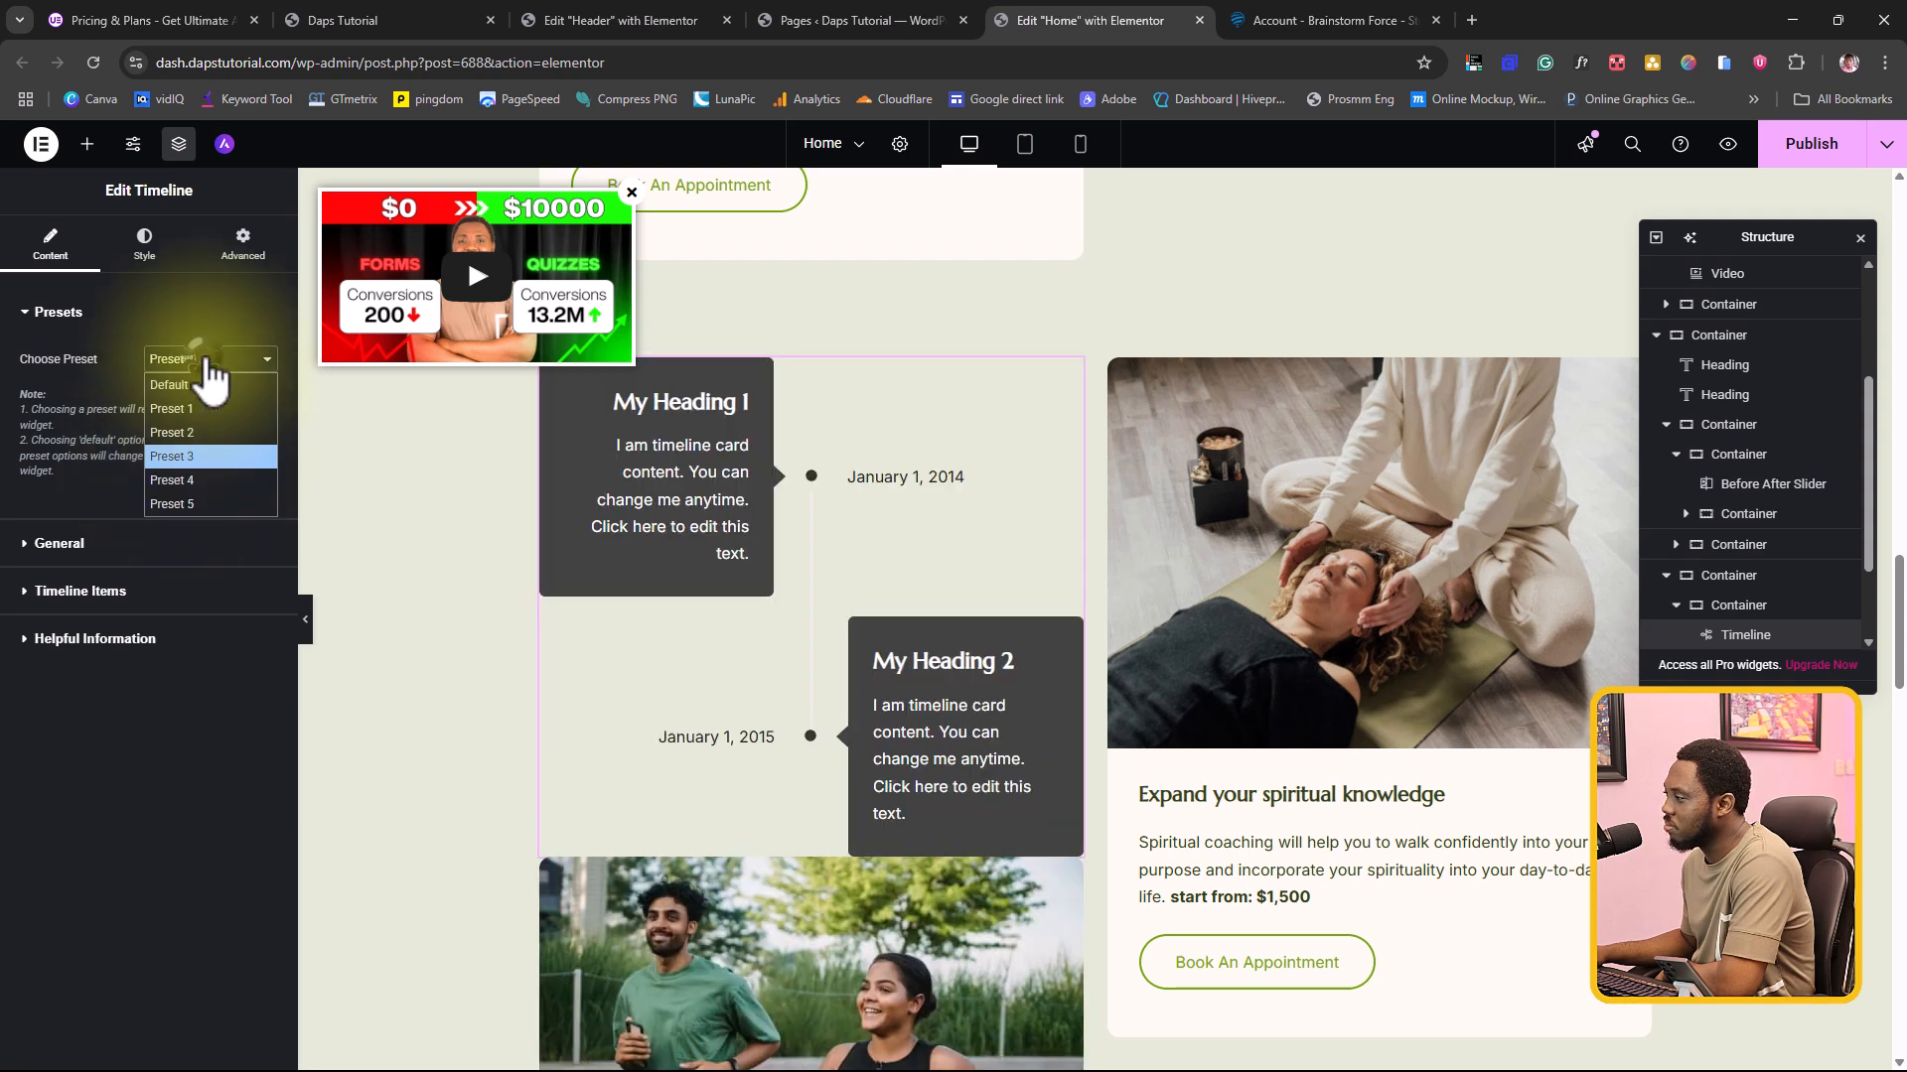
{"action": "left_click", "coordinate": [187, 478]}
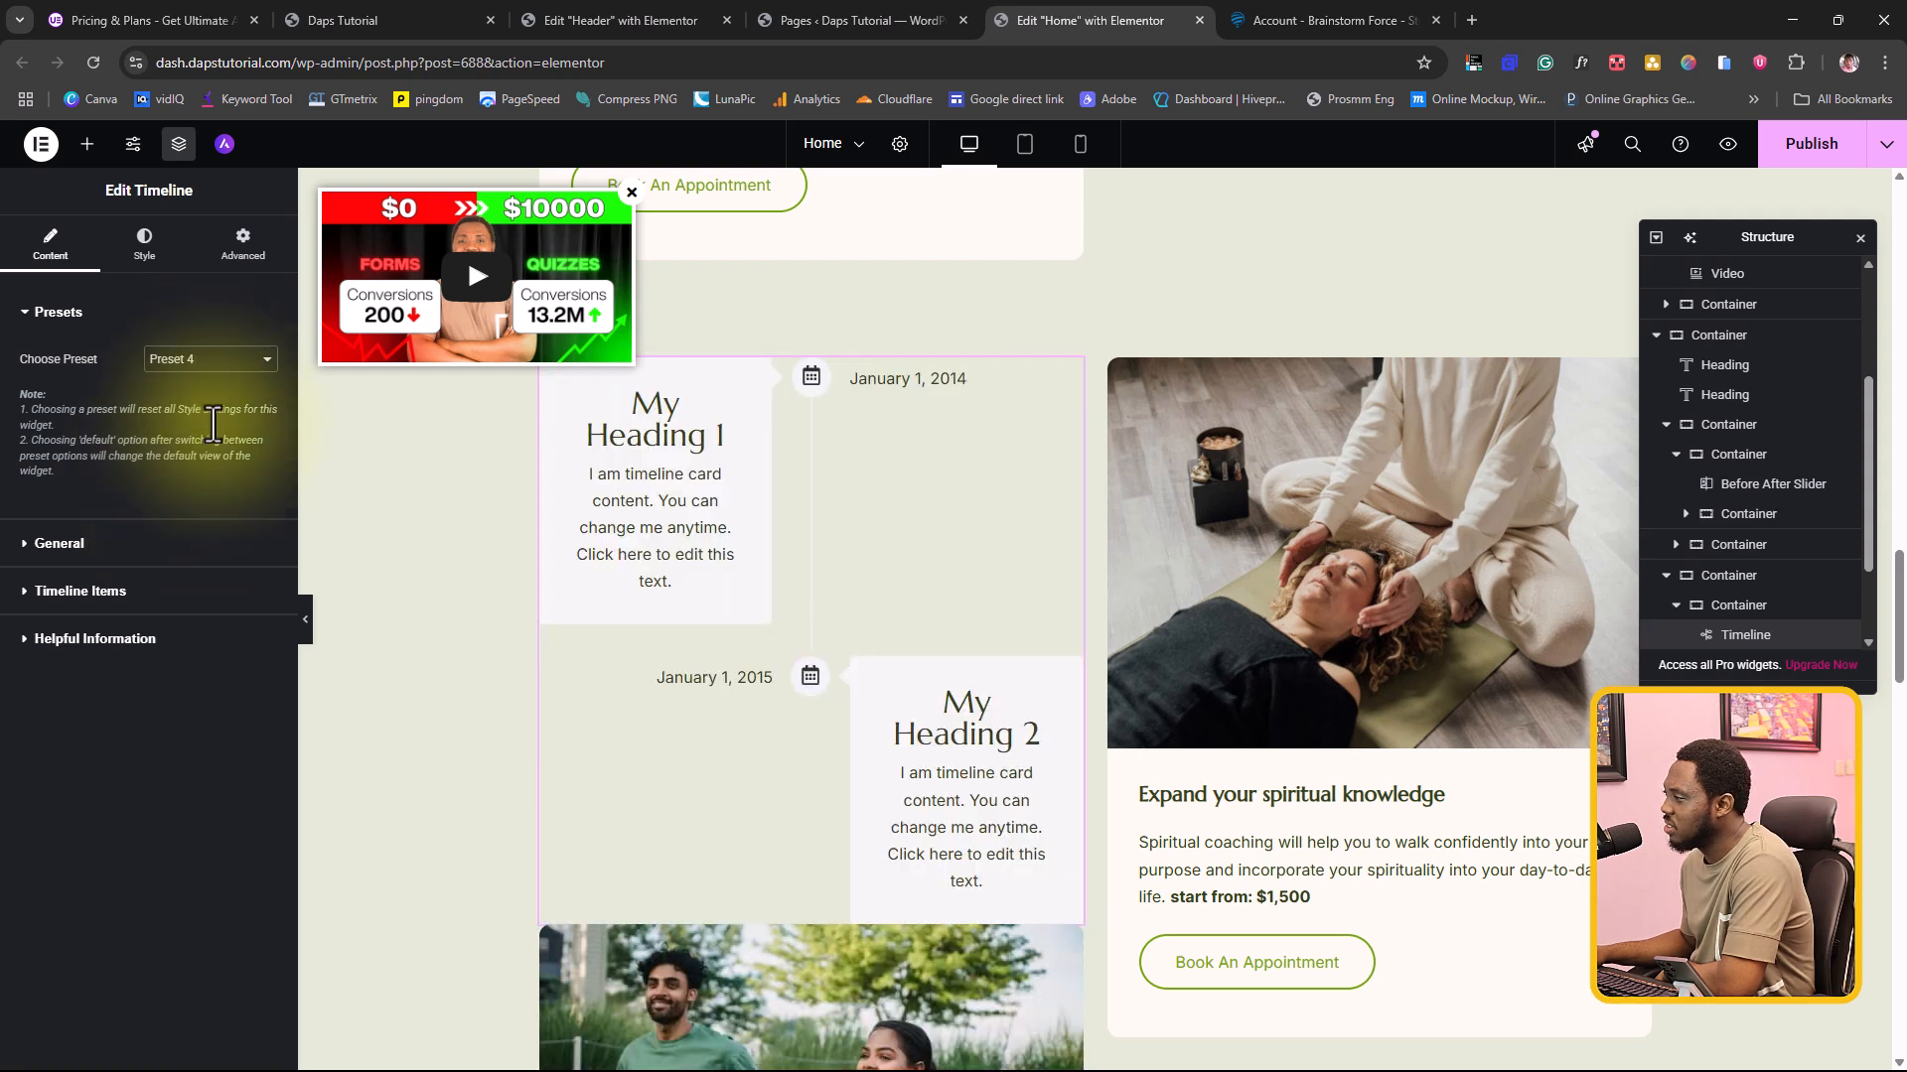
{"action": "left_click", "coordinate": [204, 359]}
{"action": "left_click", "coordinate": [190, 480]}
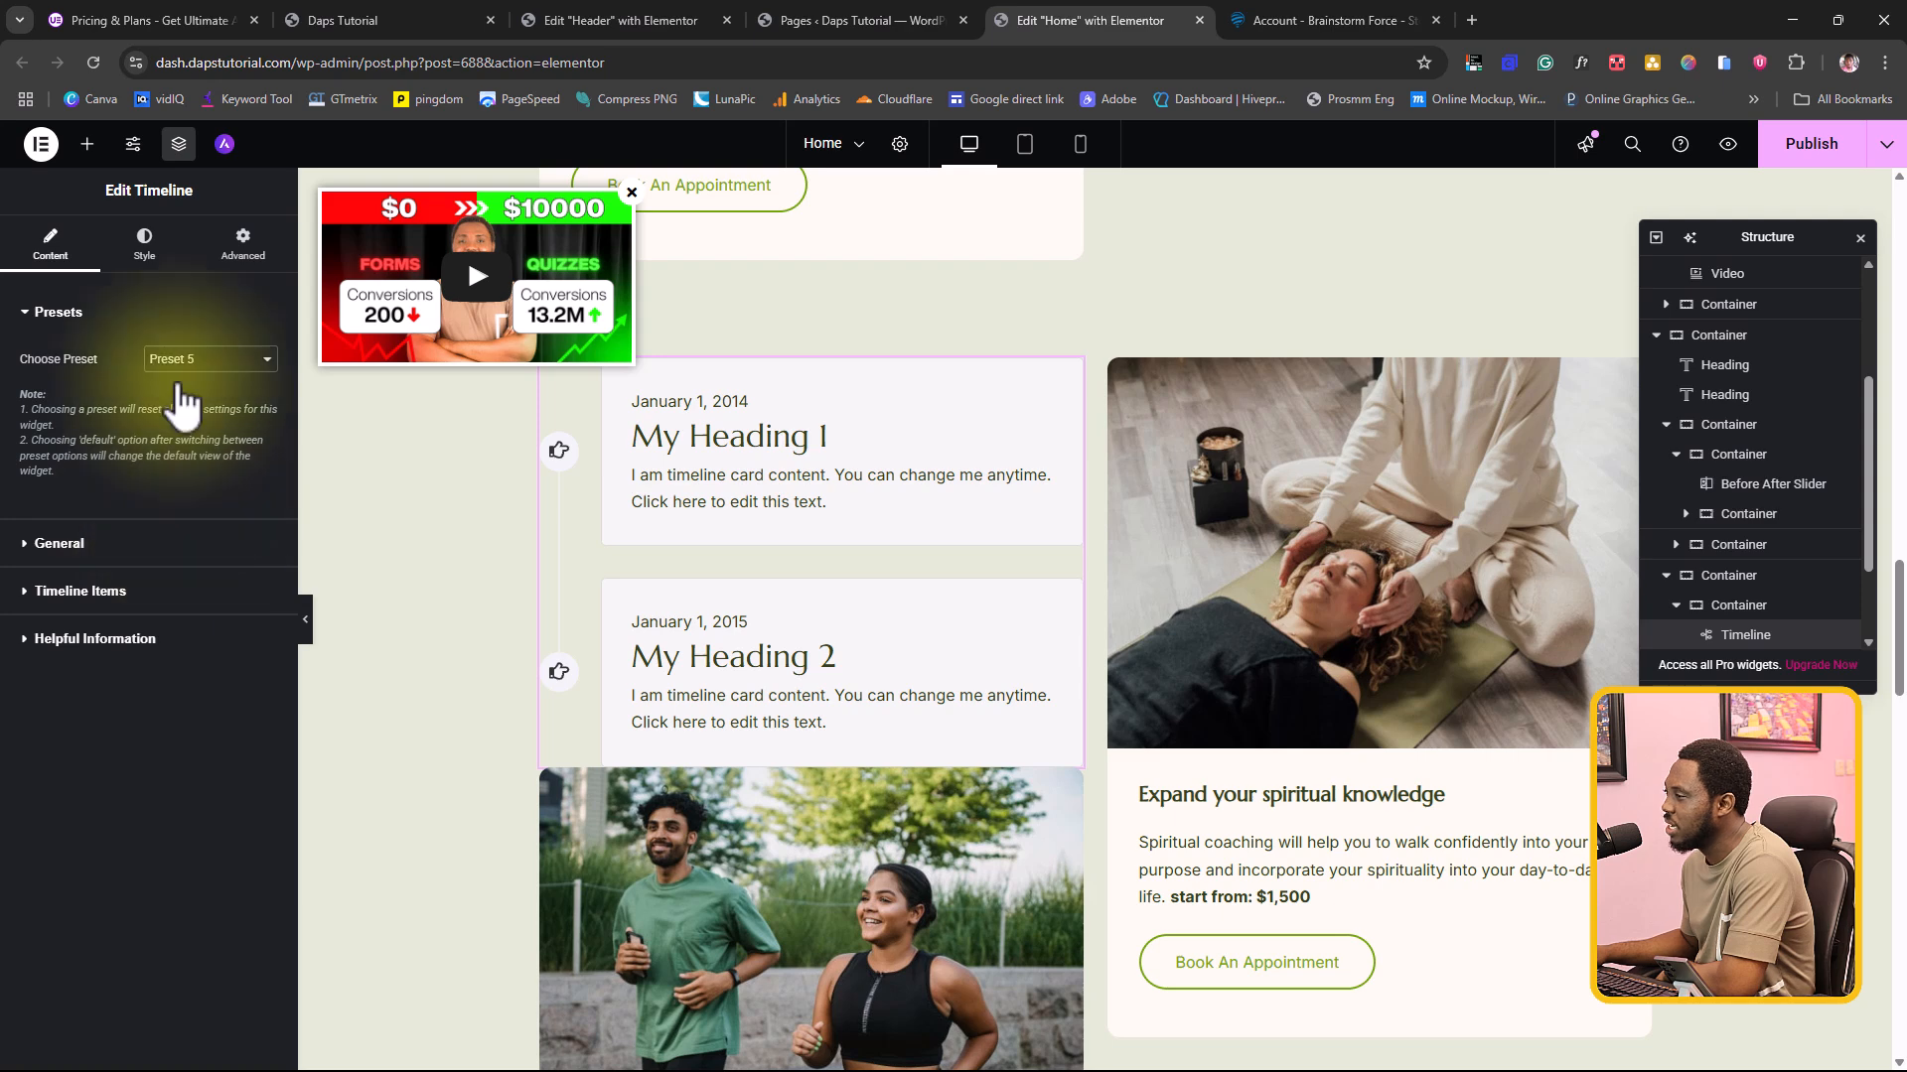
Step: Set the Timeline widget's preset to Preset 3
{"action": "left_click", "coordinate": [204, 359]}
{"action": "left_click", "coordinate": [187, 452]}
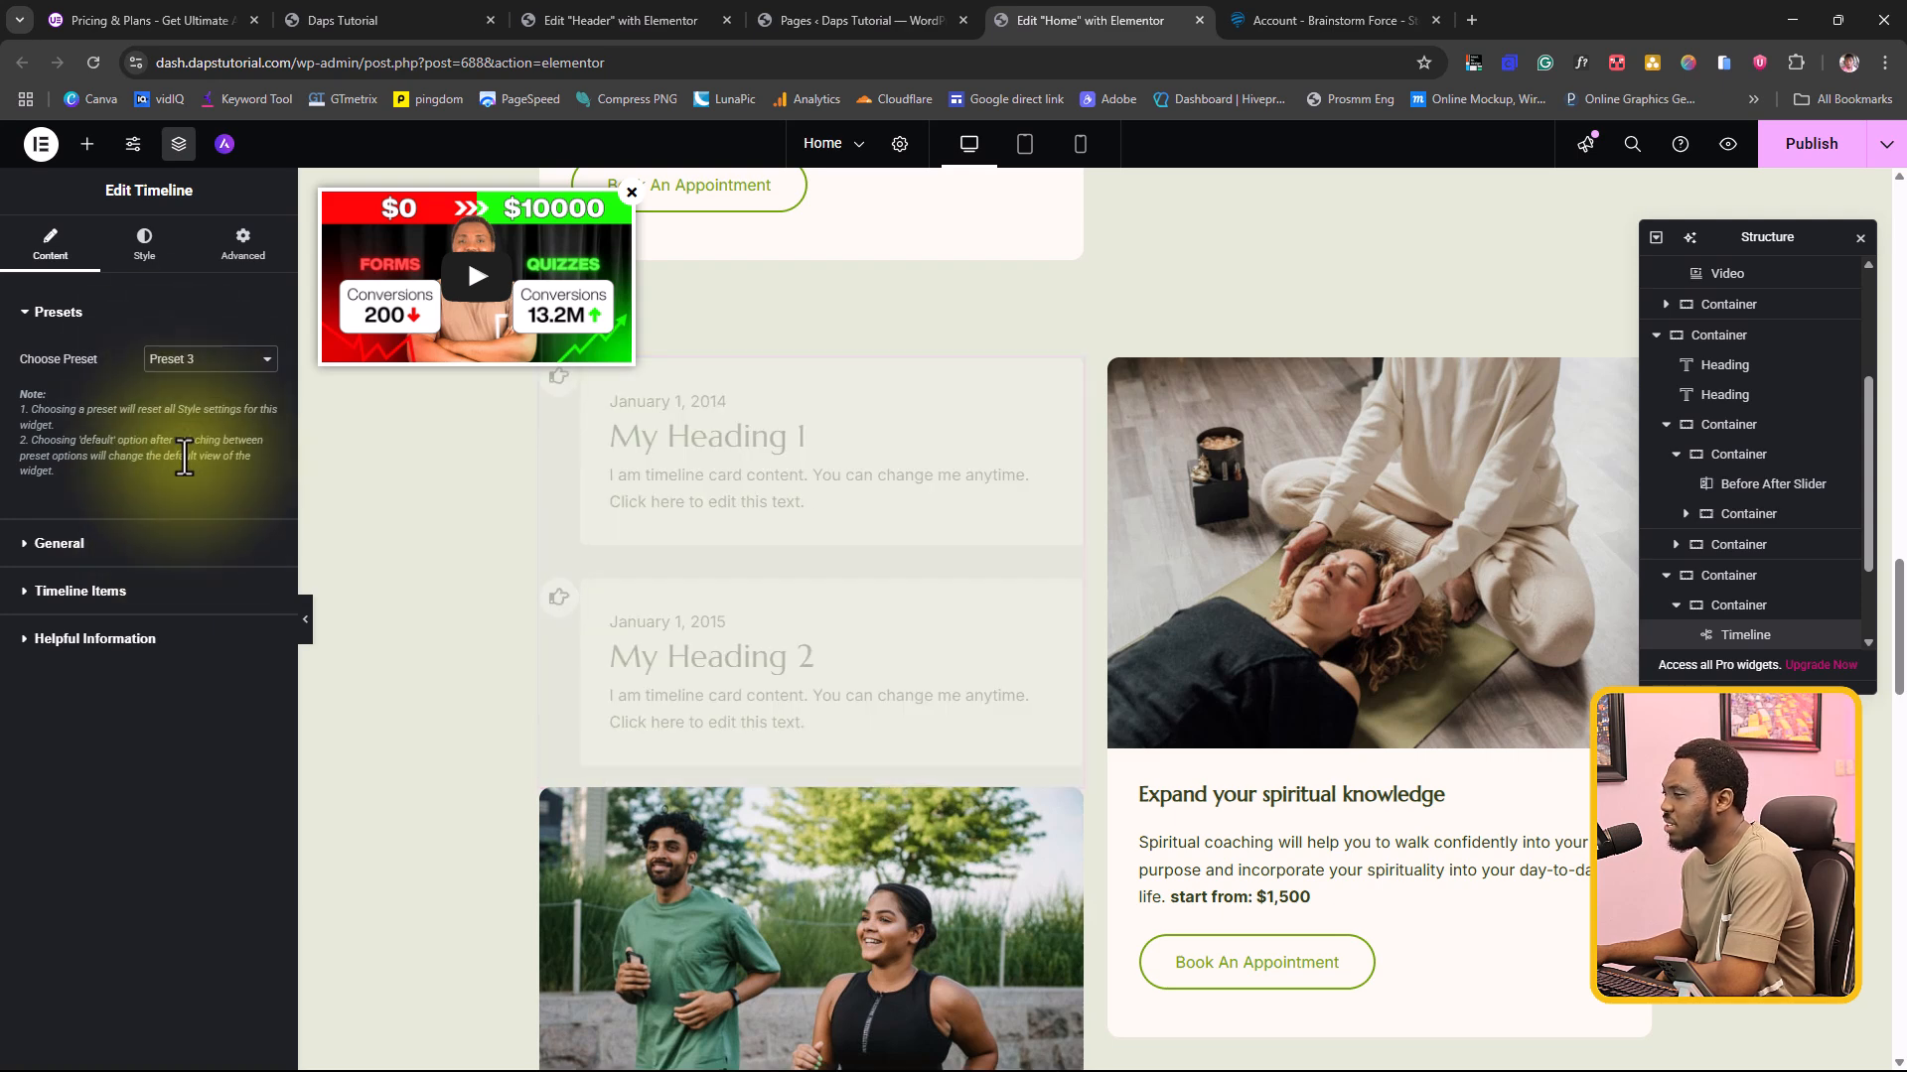
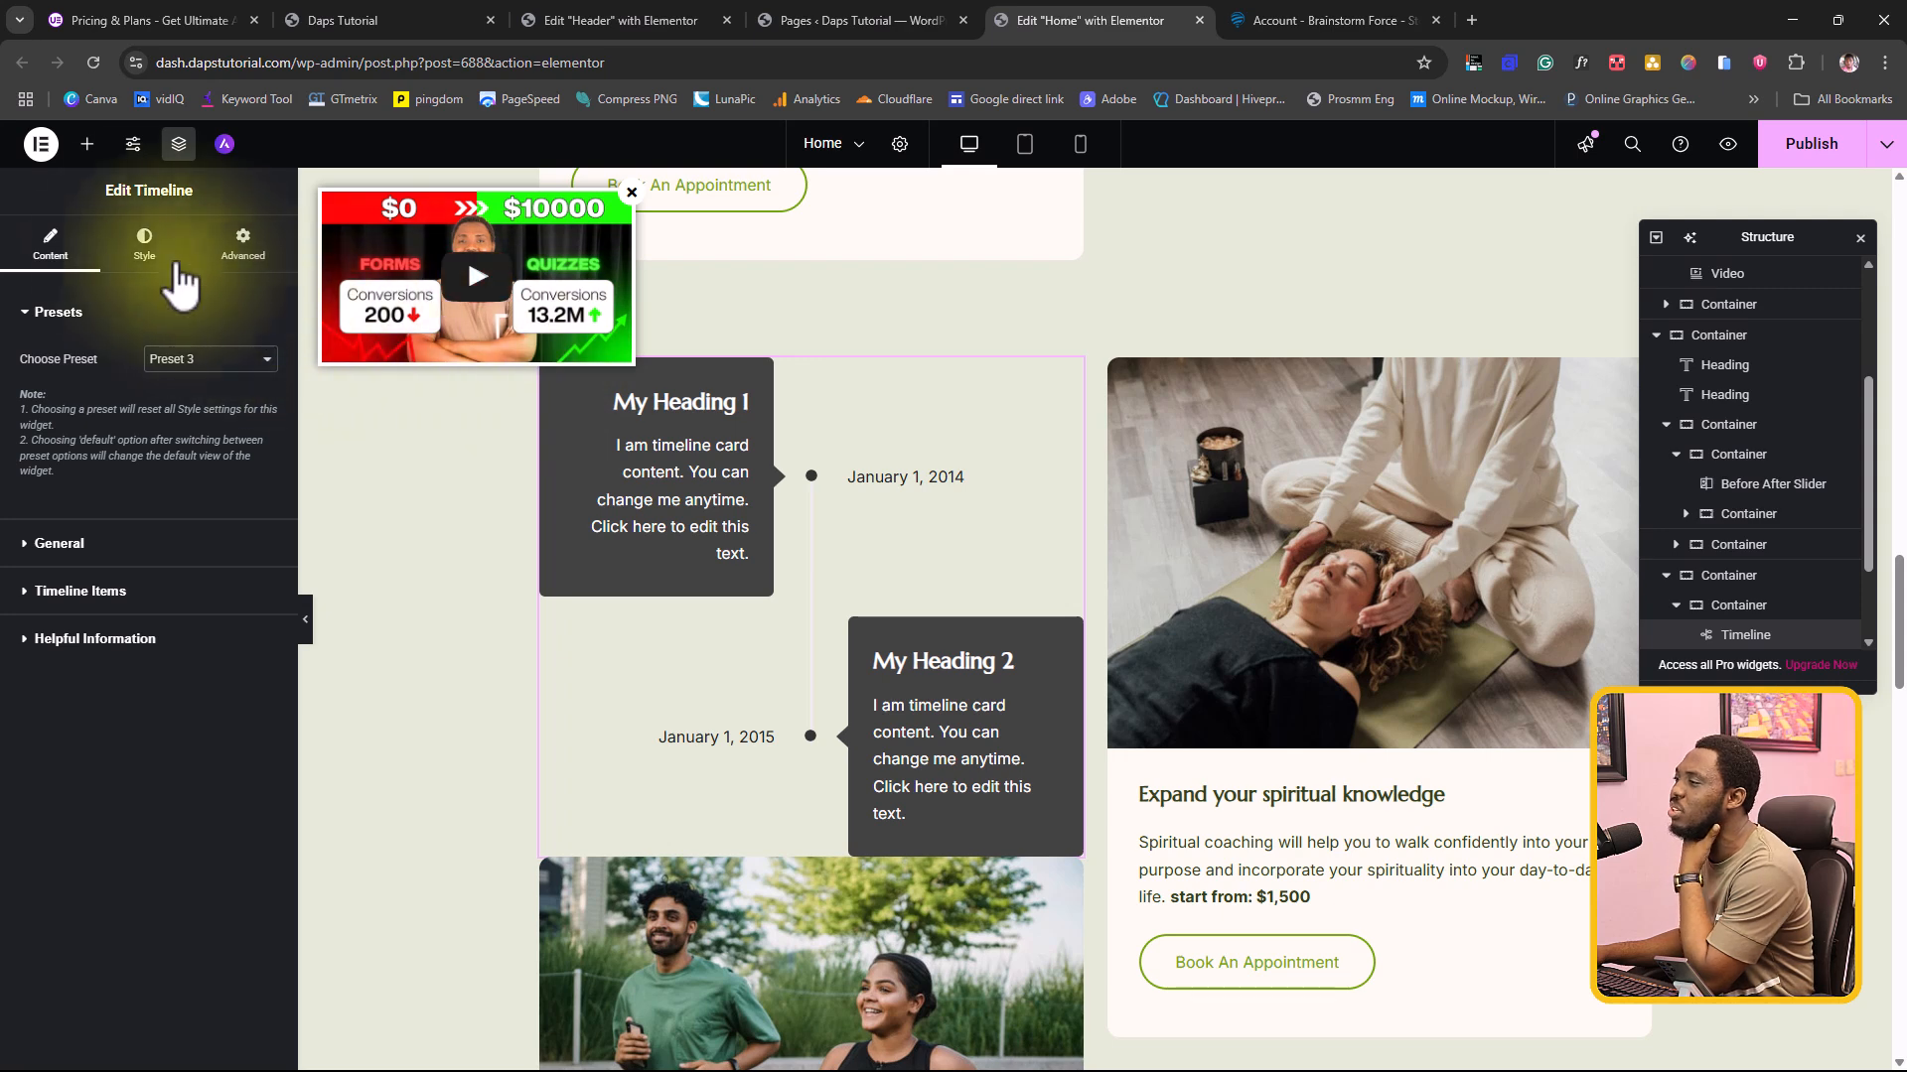
Step: Make the timeline items' background color fully transparent (#FDFAF100) and apply a grey global color to their description text
{"action": "left_click", "coordinate": [139, 246]}
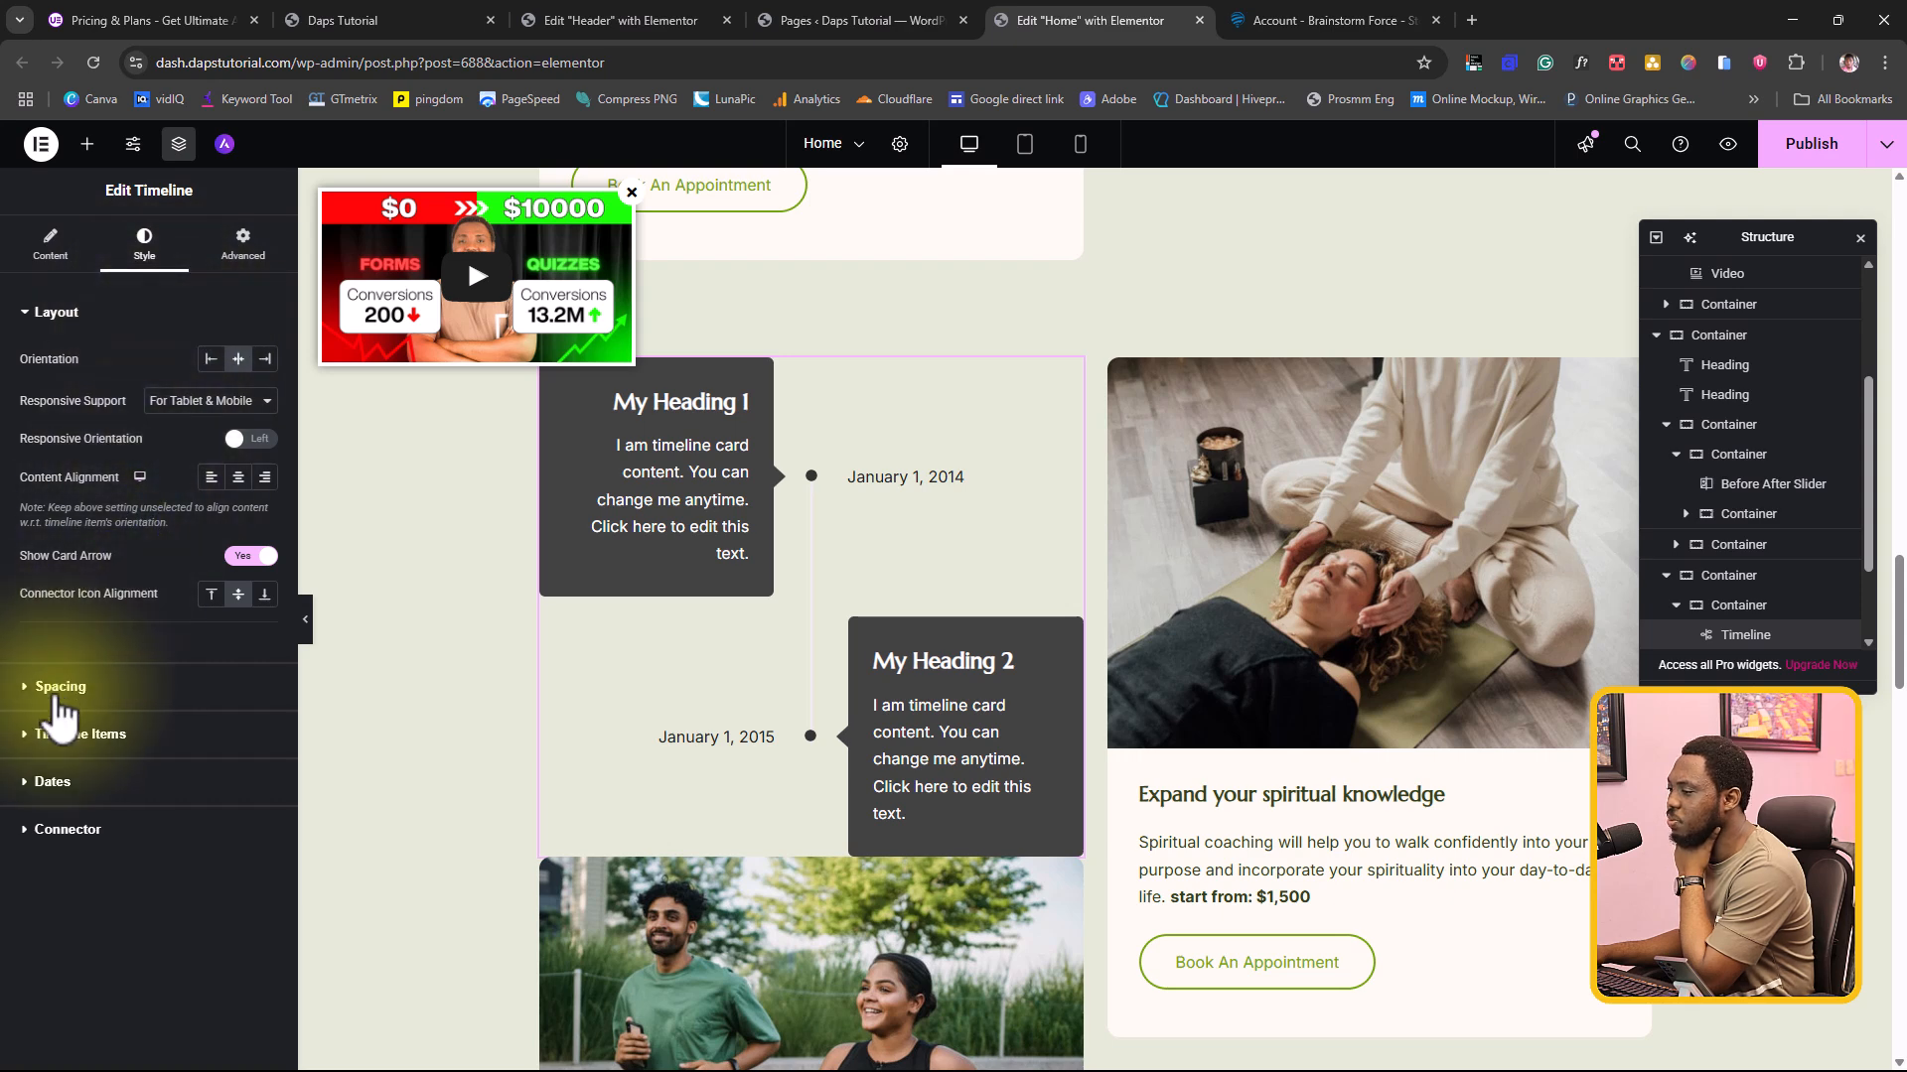
{"action": "left_click", "coordinate": [65, 735]}
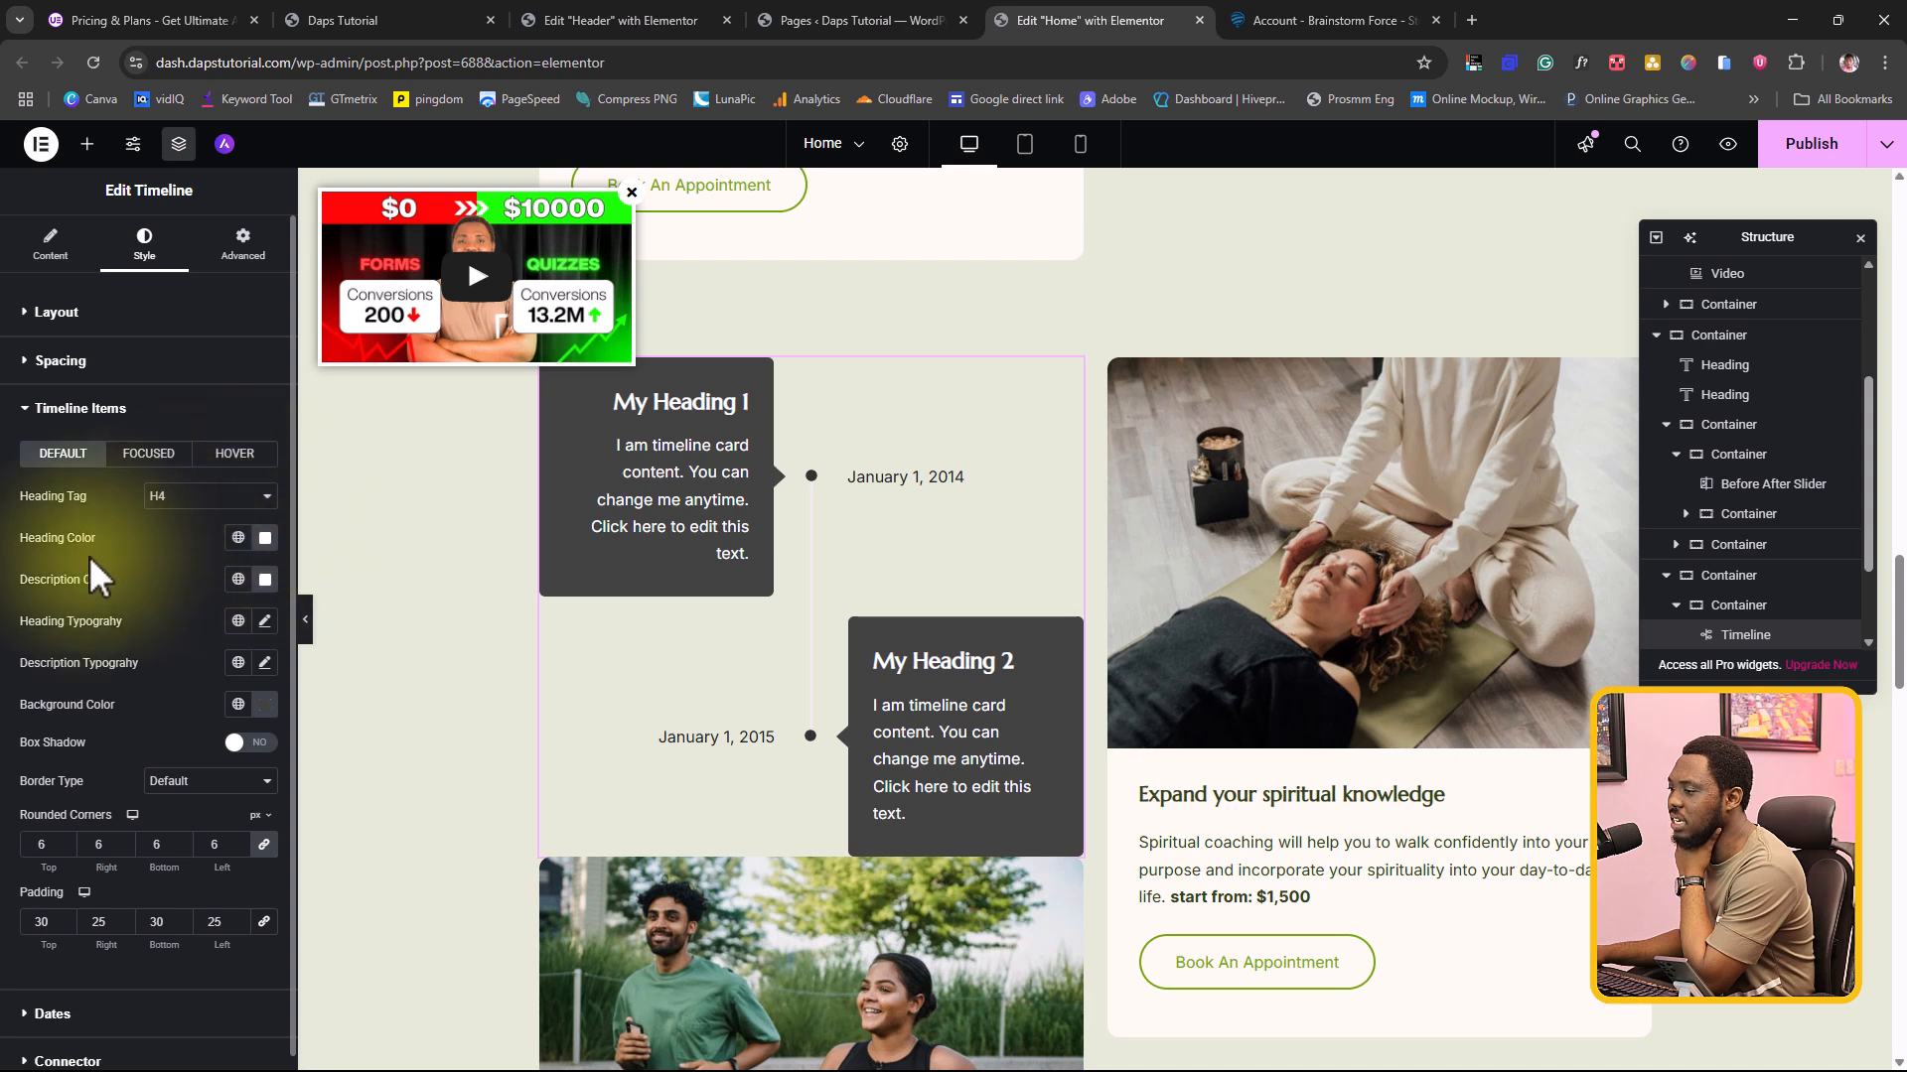
{"action": "left_click", "coordinate": [238, 707]}
{"action": "scroll", "coordinate": [103, 644], "scroll_direction": "down", "scroll_amount": 2}
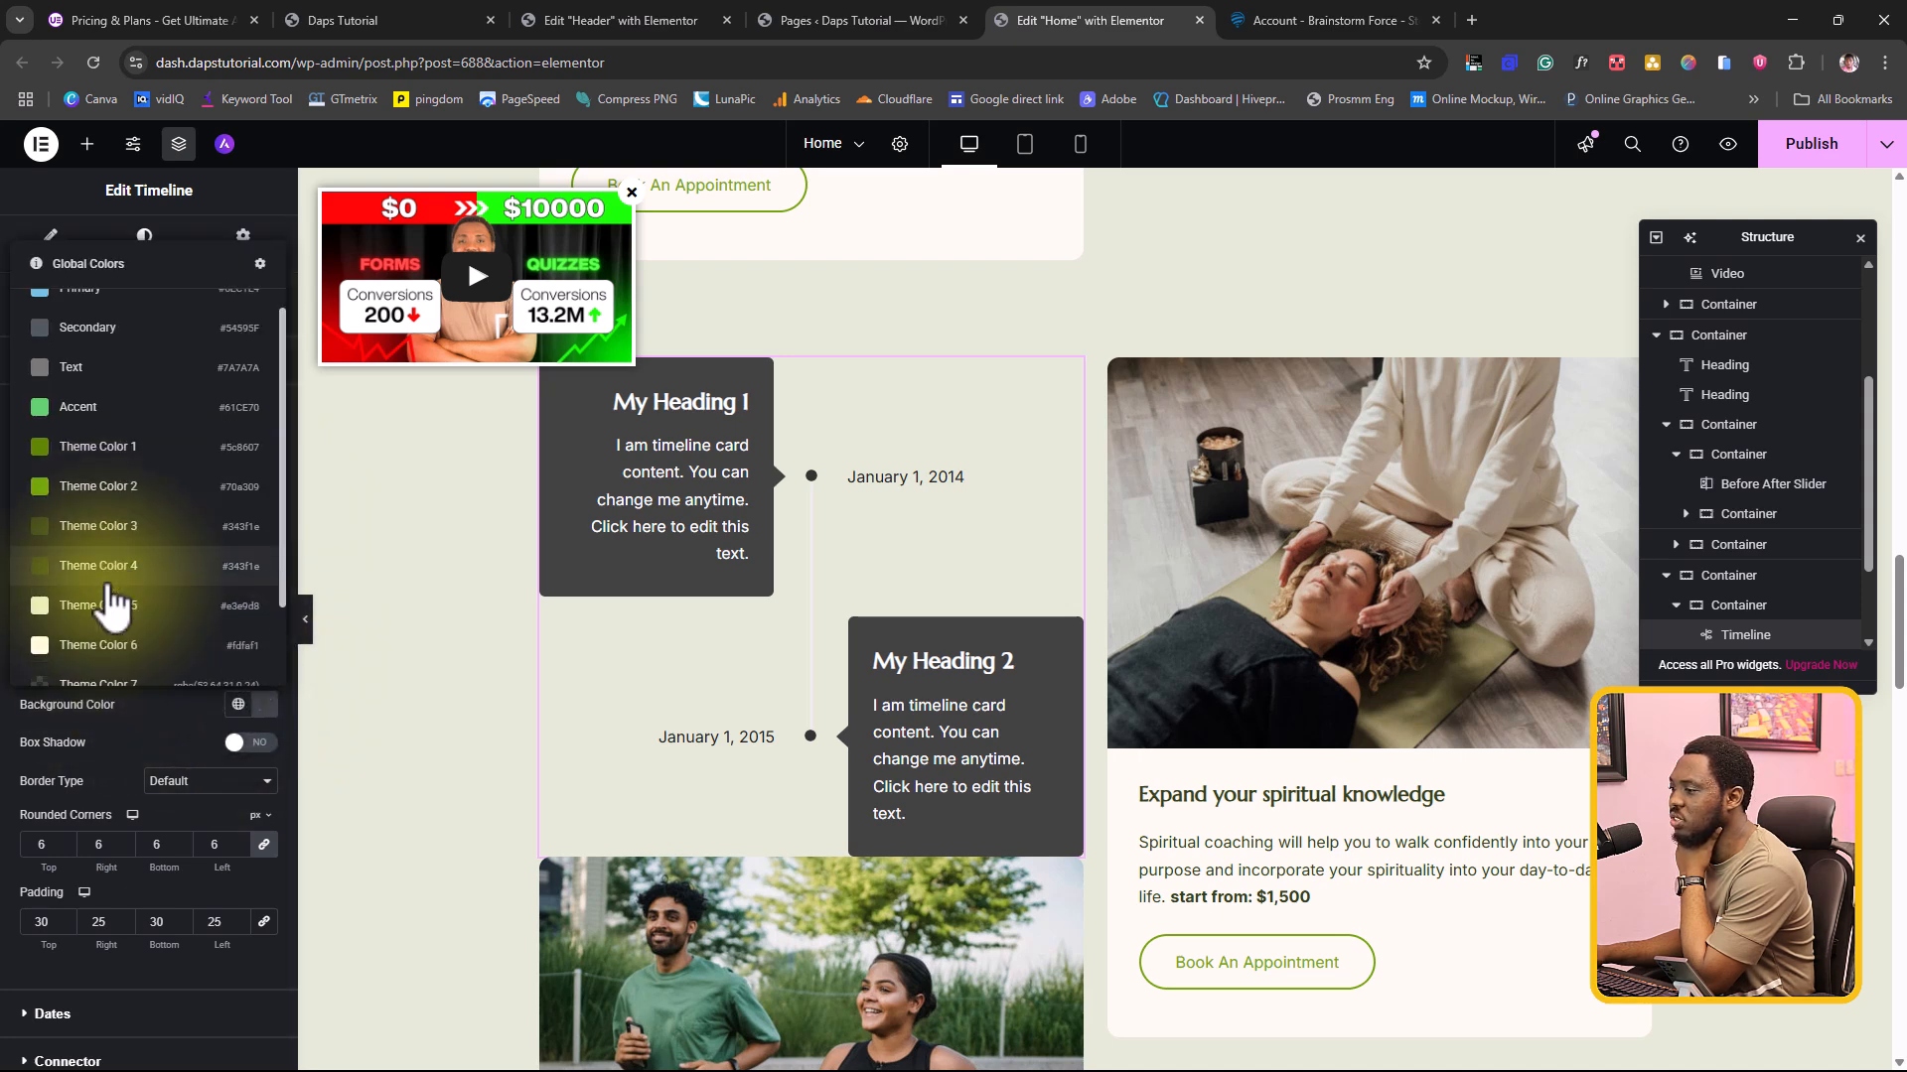
{"action": "left_click", "coordinate": [94, 574]}
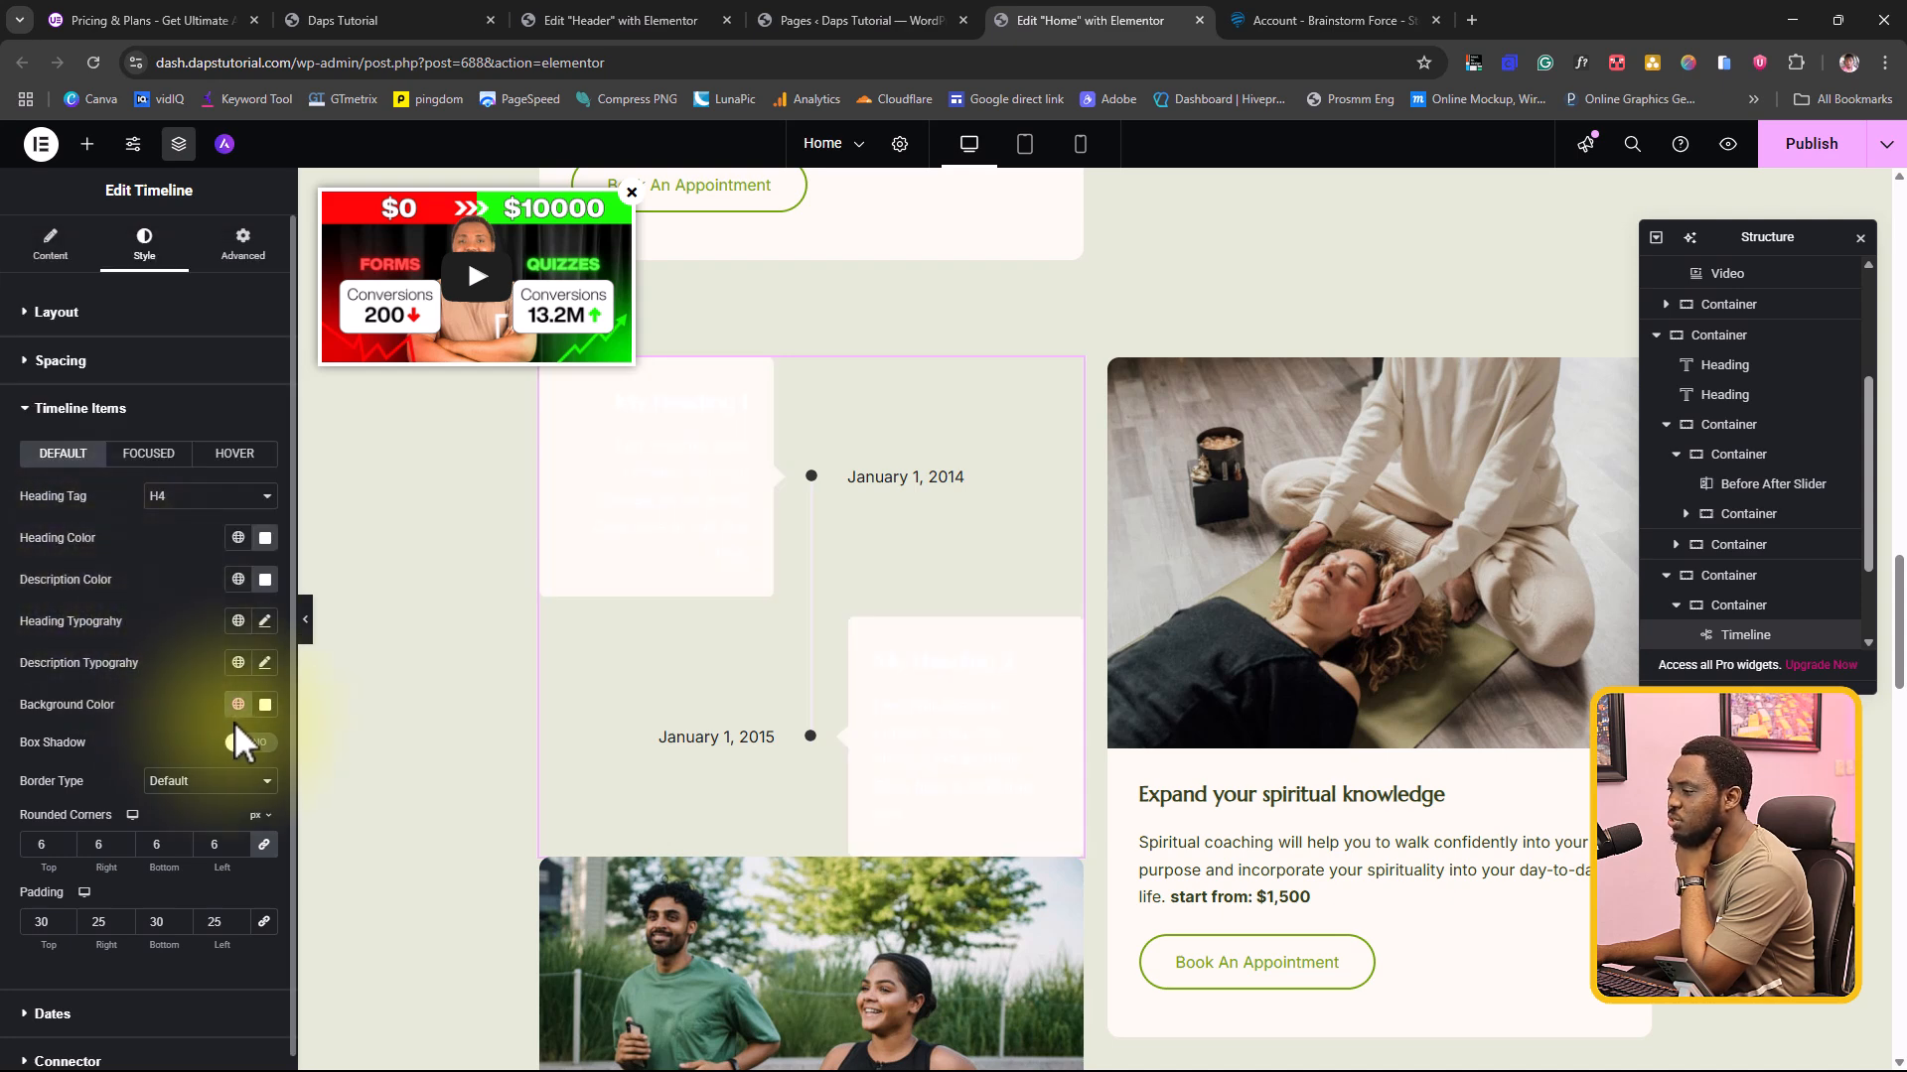
{"action": "left_click", "coordinate": [265, 704]}
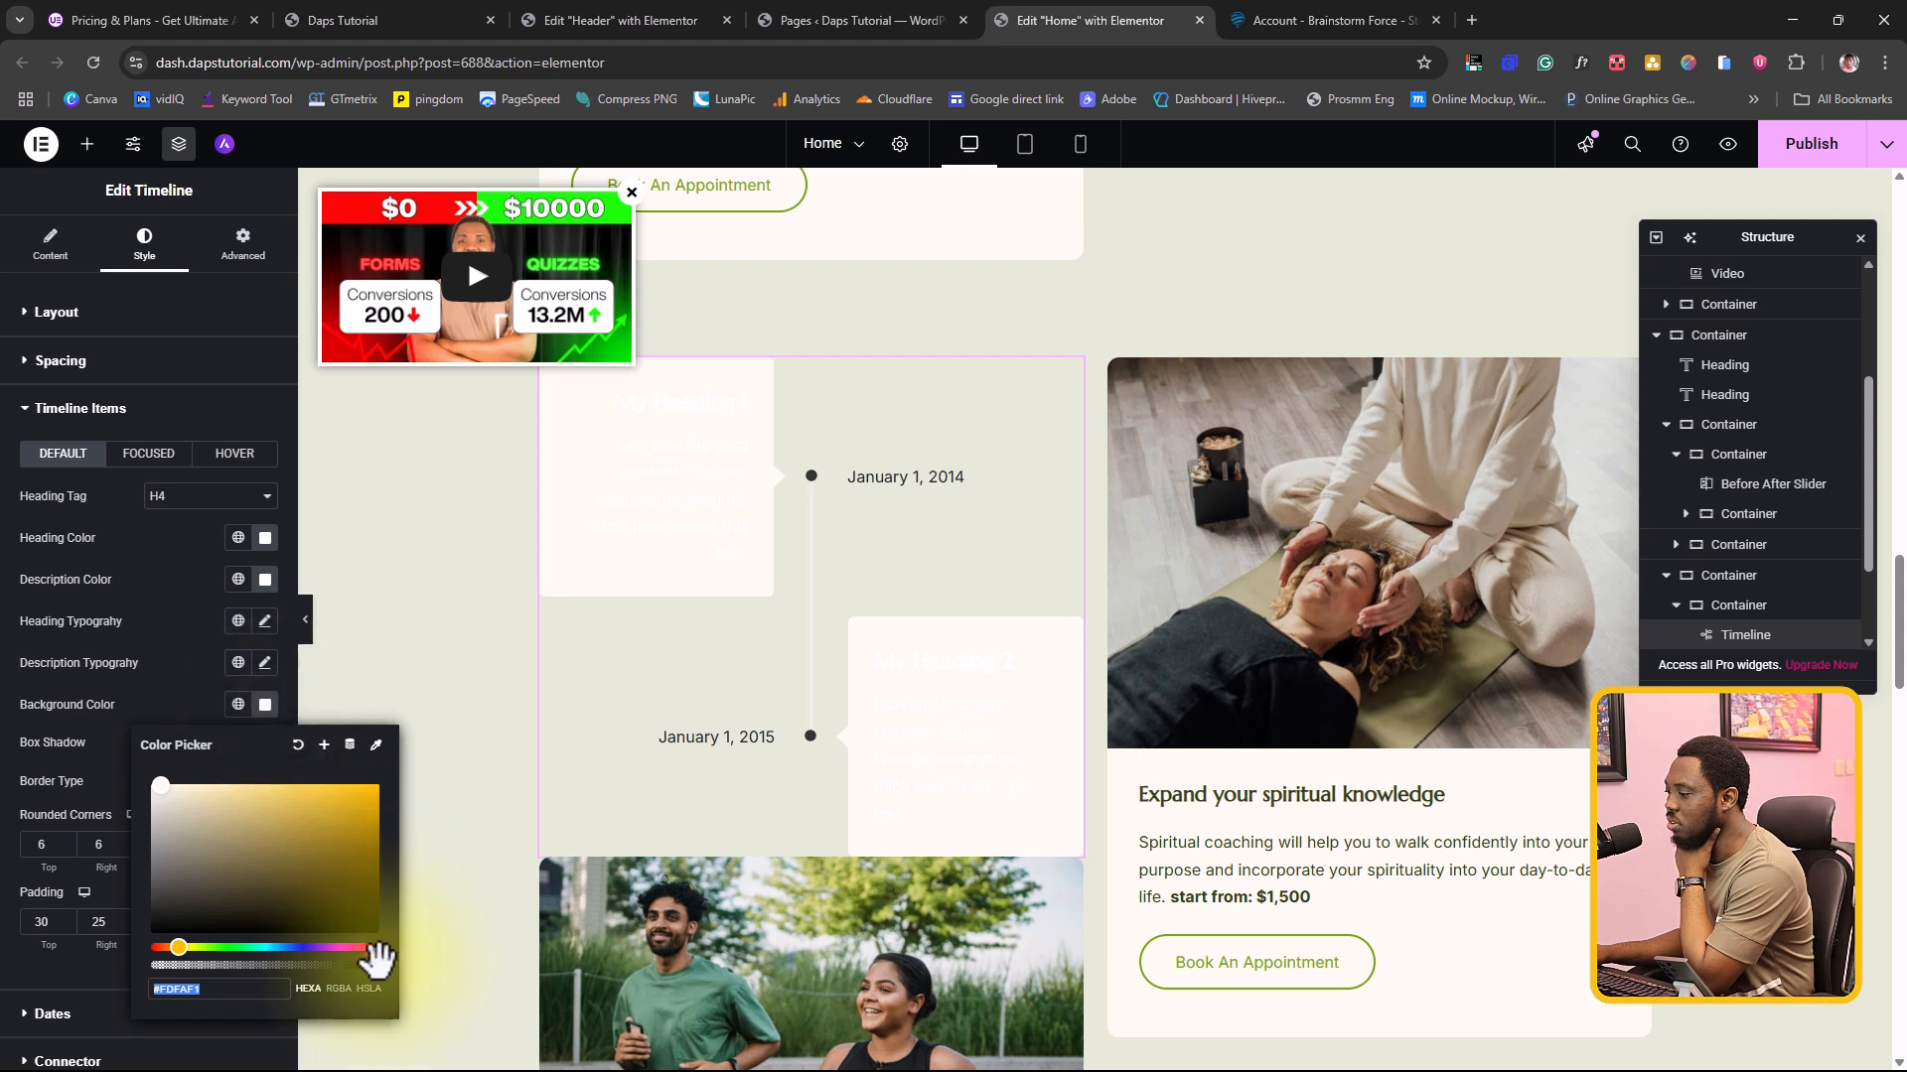
{"action": "left_click_drag", "start_coordinate": [378, 964], "coordinate": [86, 975]}
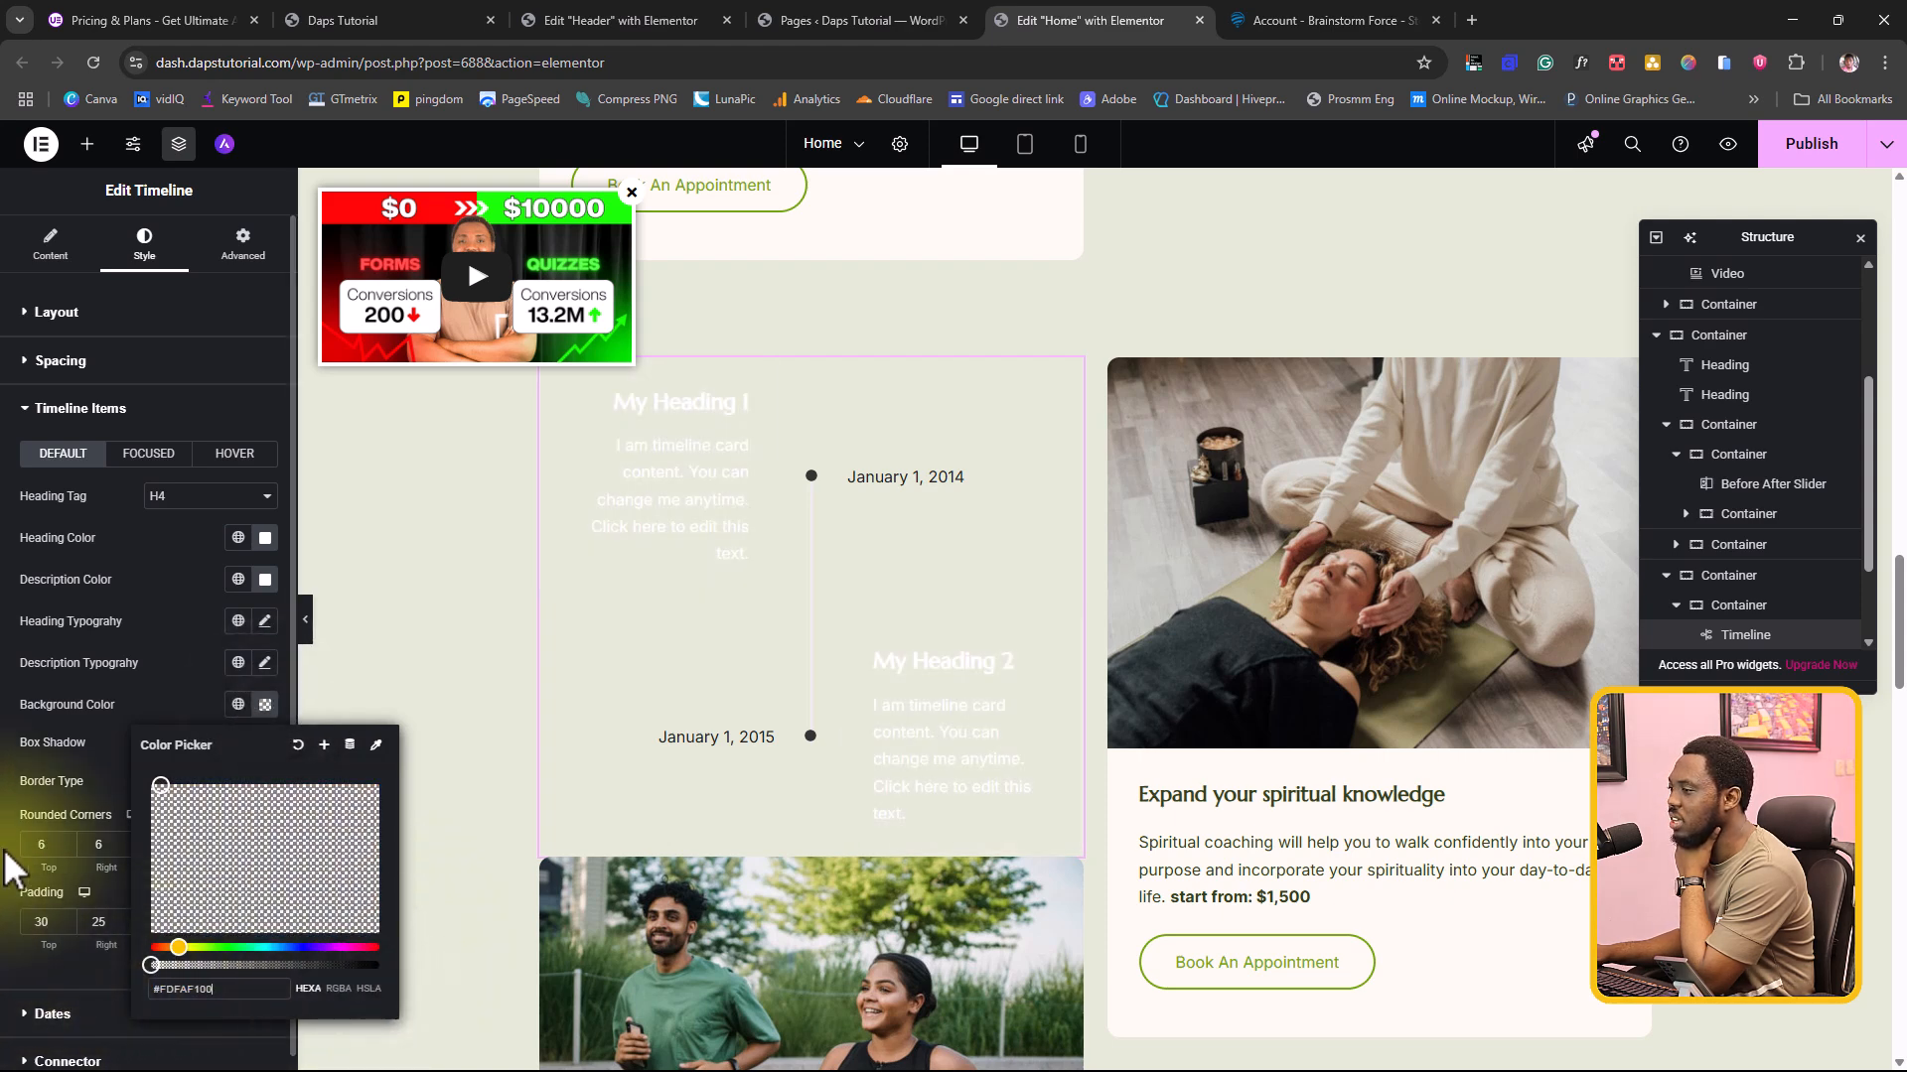
{"action": "left_click", "coordinate": [237, 584]}
{"action": "left_click", "coordinate": [85, 725]}
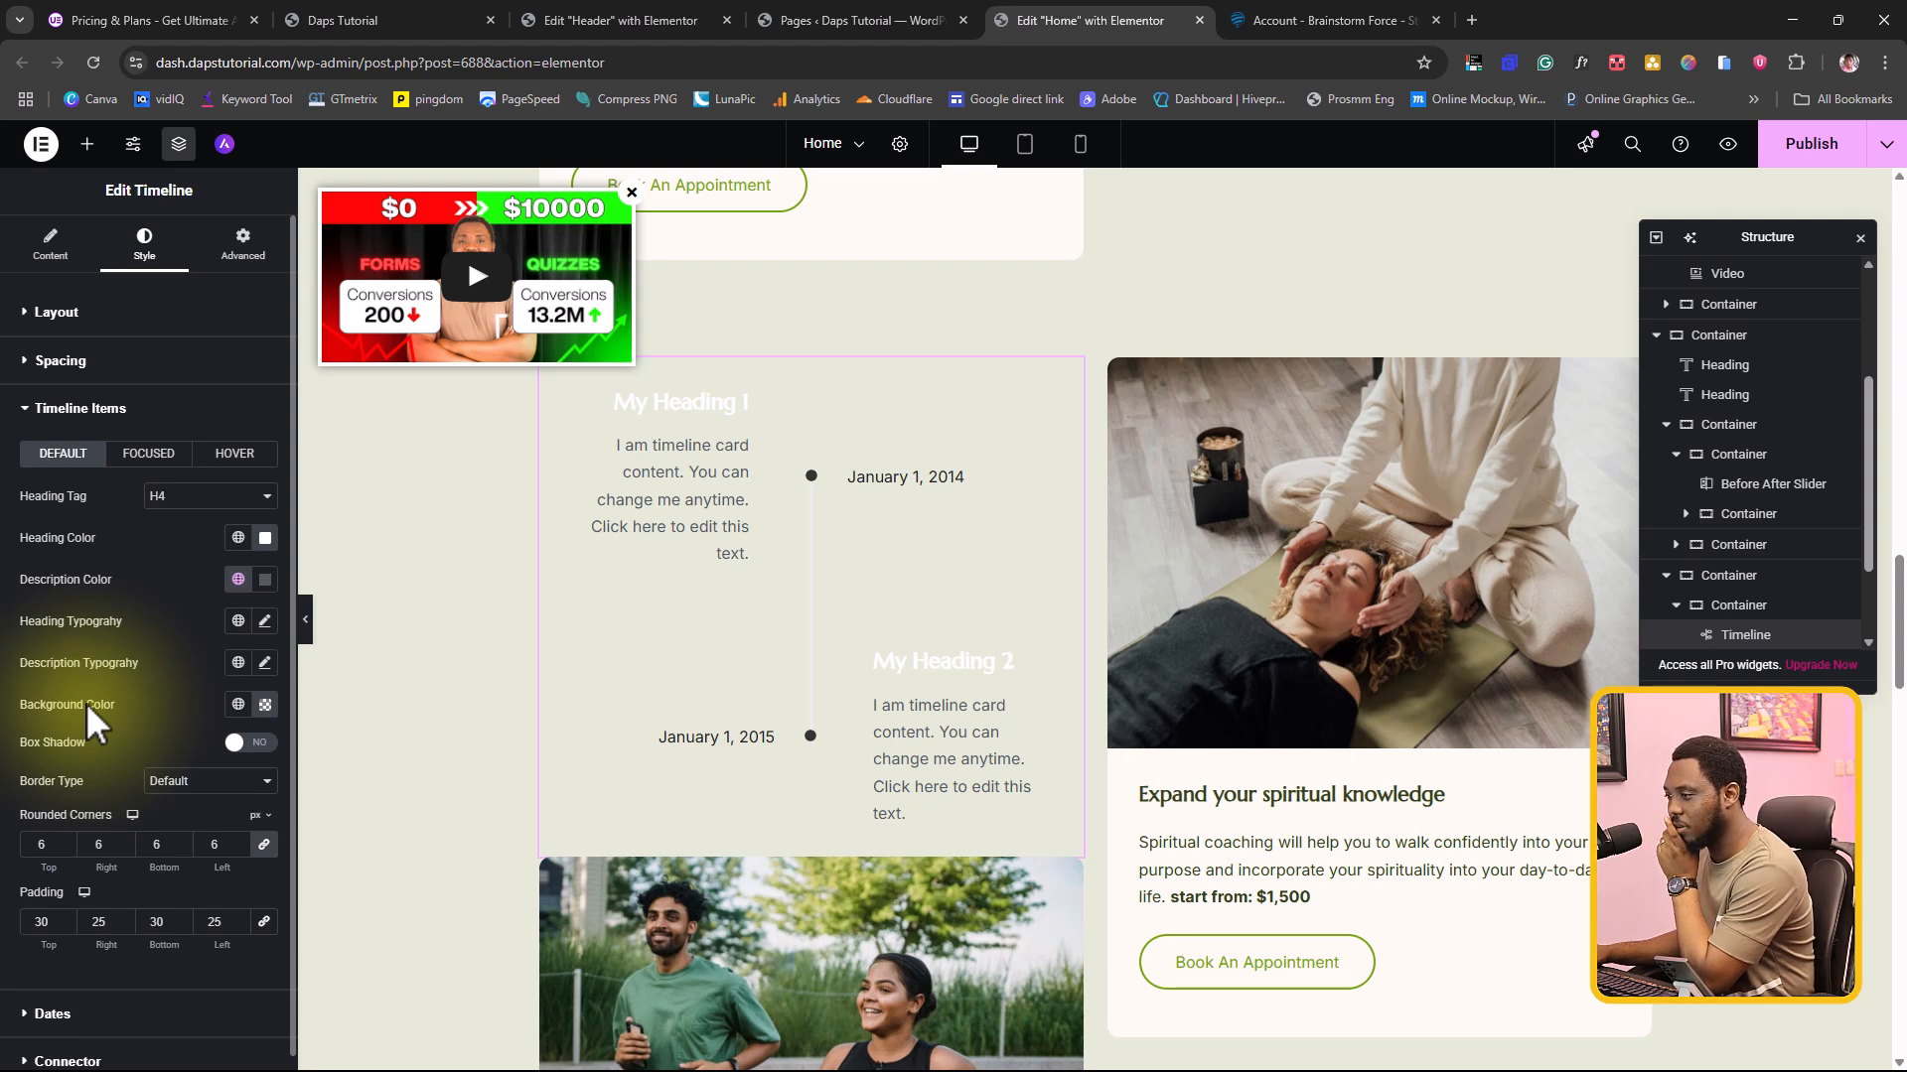
Step: Set the line color of the Timeline widget's connector to the global Theme Color 2
{"action": "left_click", "coordinate": [80, 409]}
{"action": "left_click", "coordinate": [60, 504]}
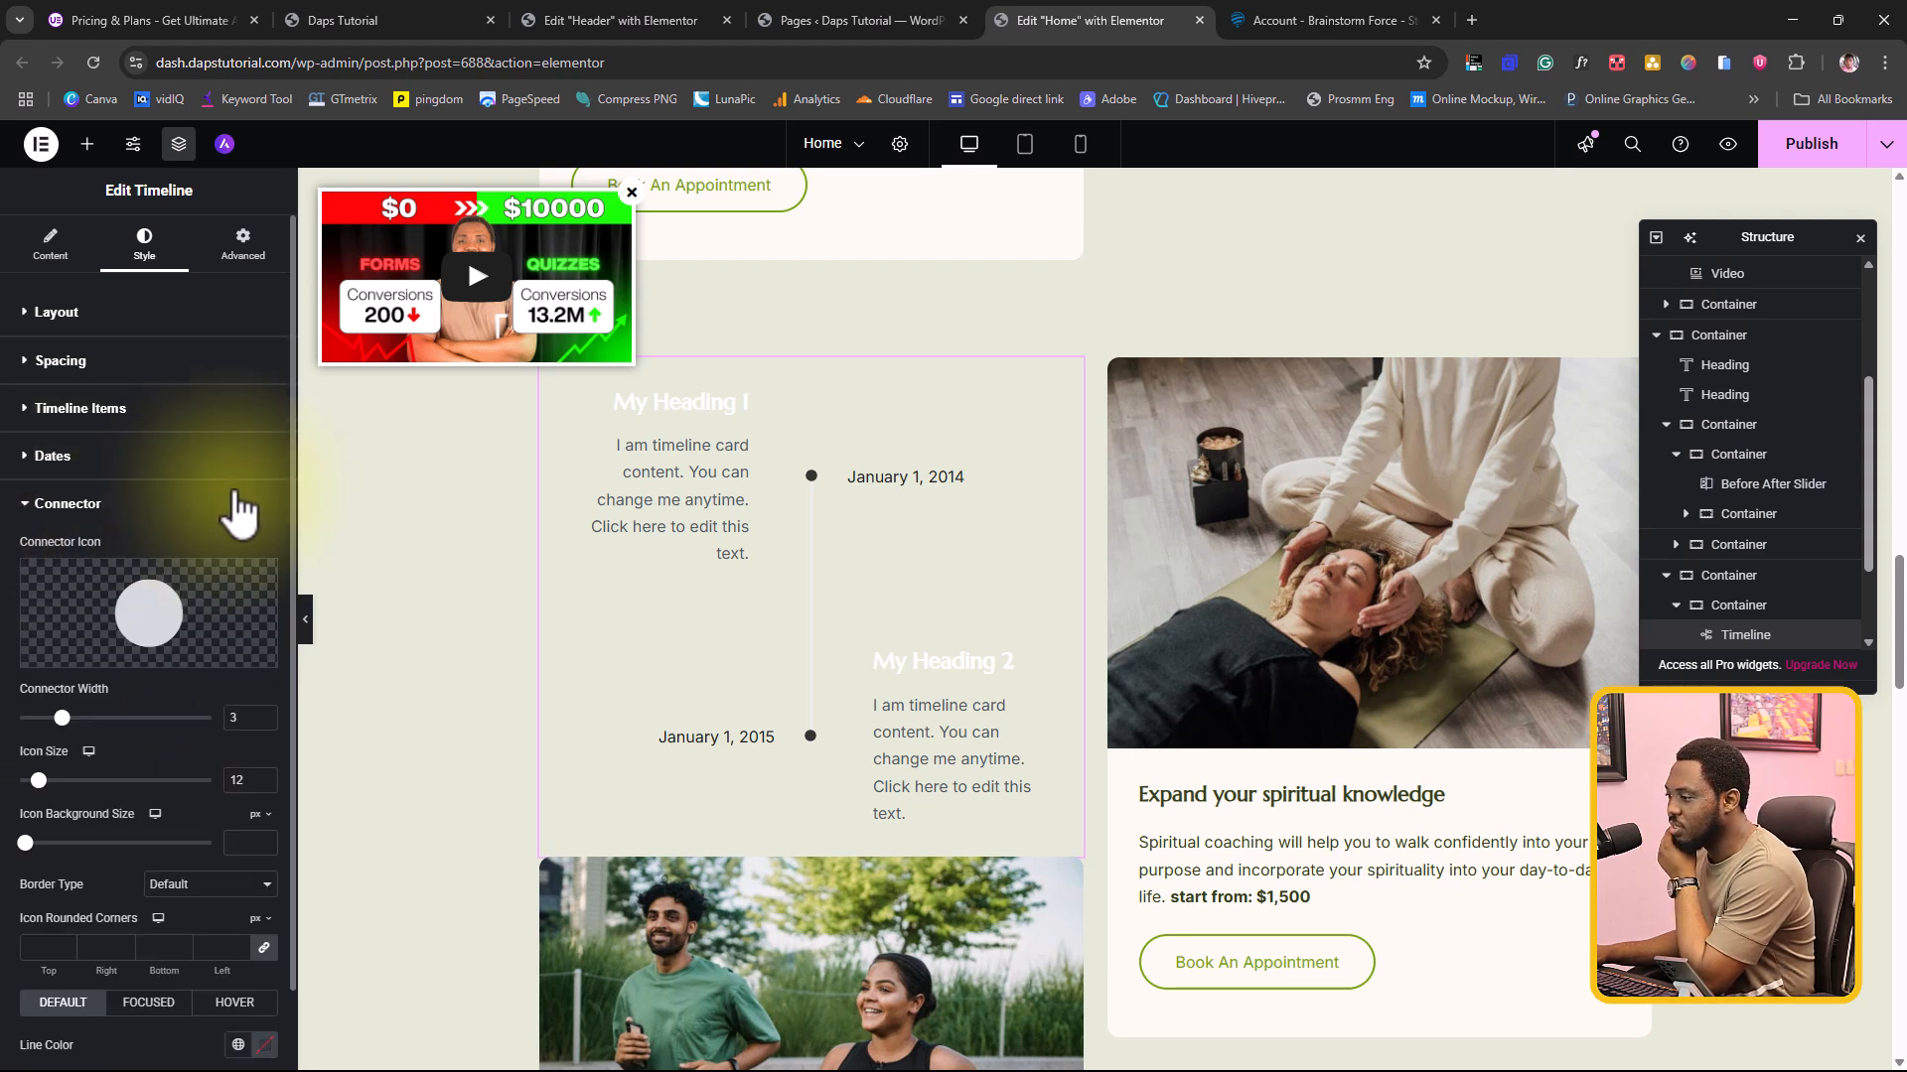
{"action": "scroll", "coordinate": [99, 526], "scroll_direction": "down", "scroll_amount": 1}
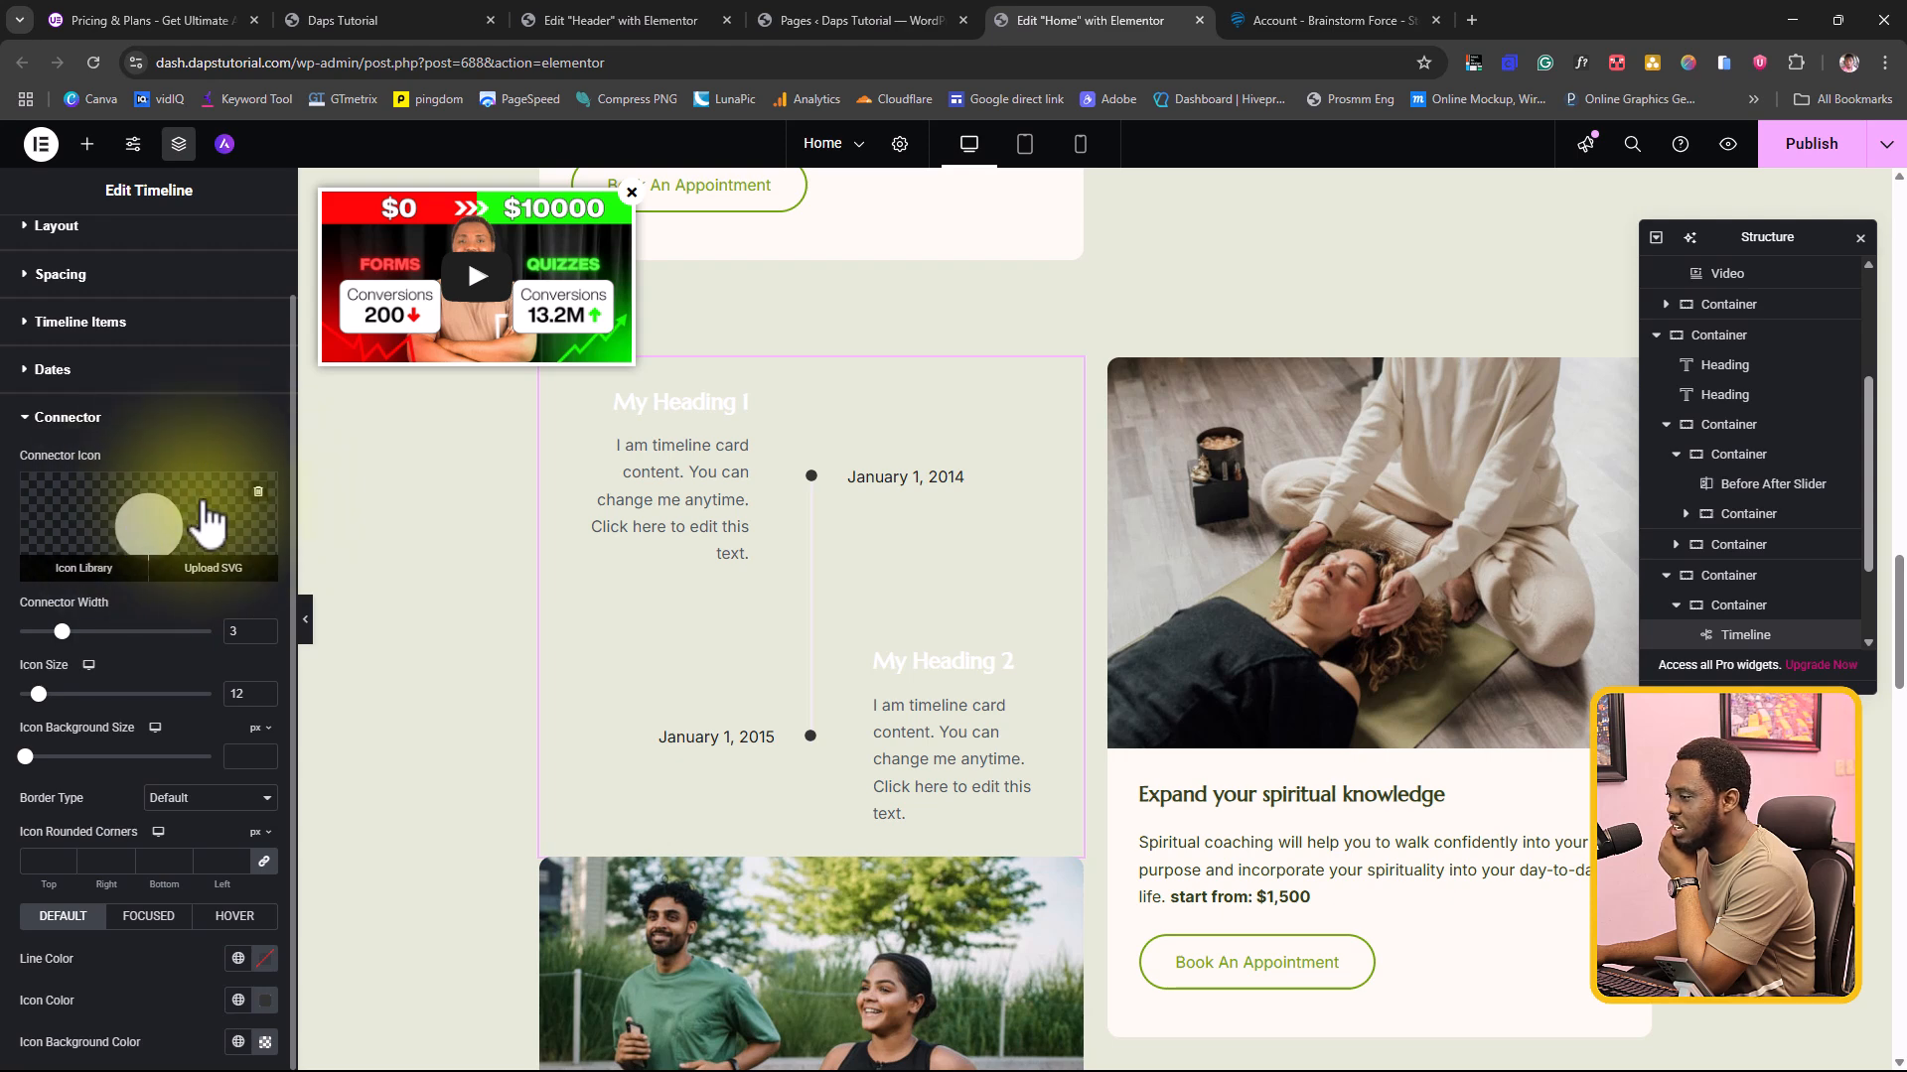
{"action": "left_click", "coordinate": [237, 958]}
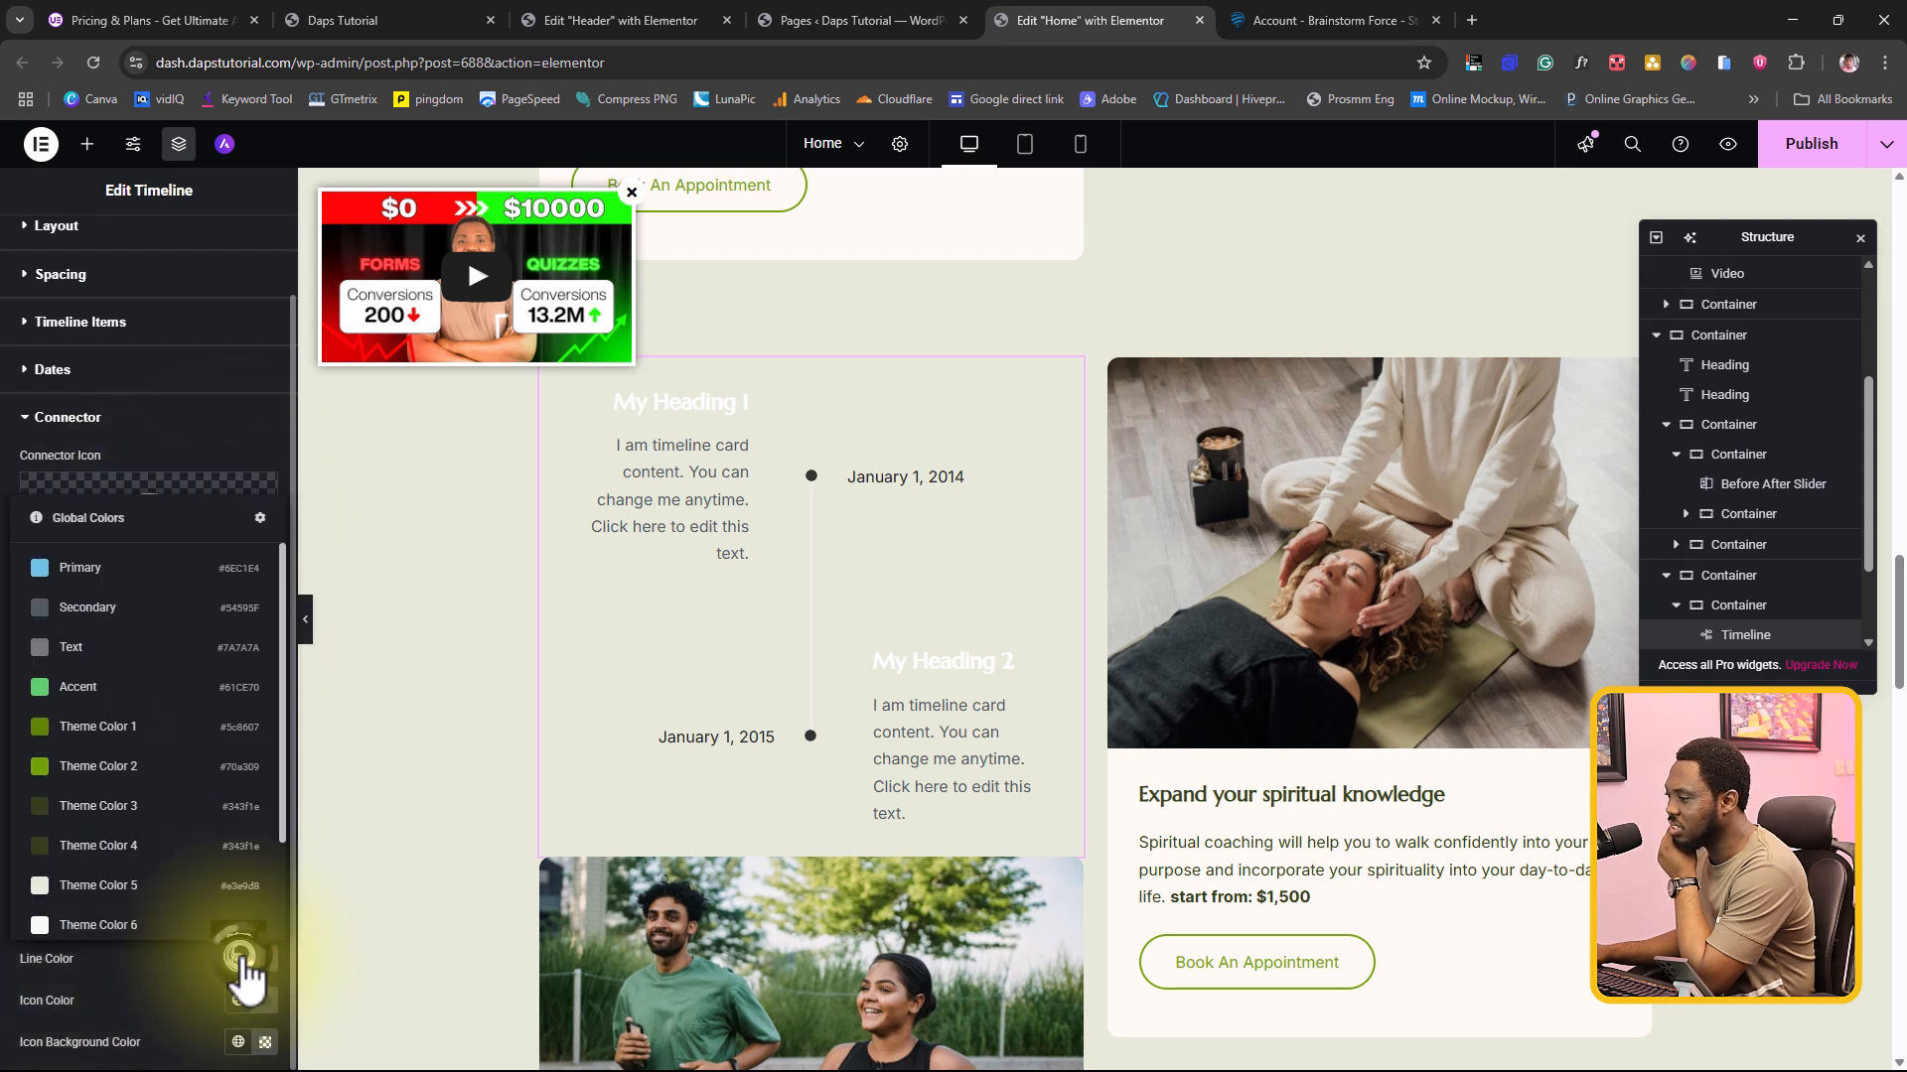
{"action": "left_click", "coordinate": [85, 767]}
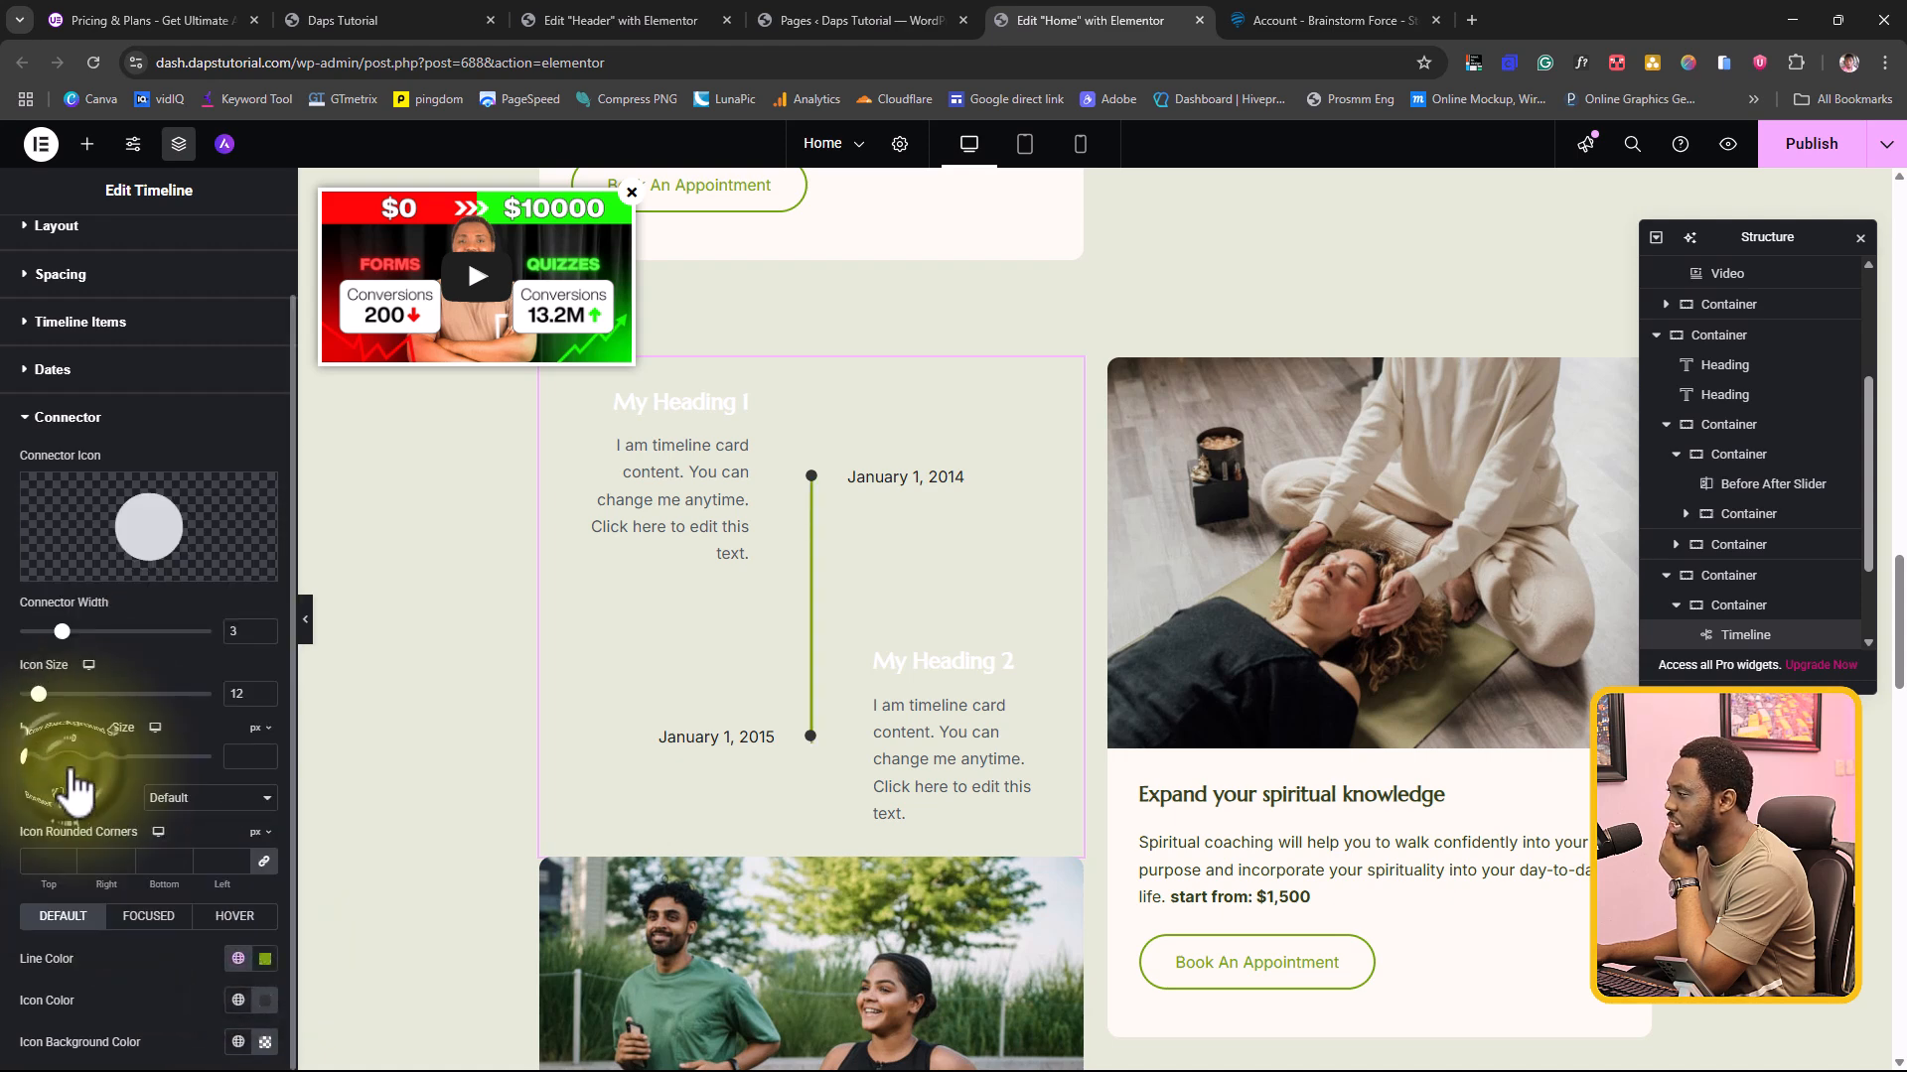
{"action": "left_click", "coordinate": [200, 417]}
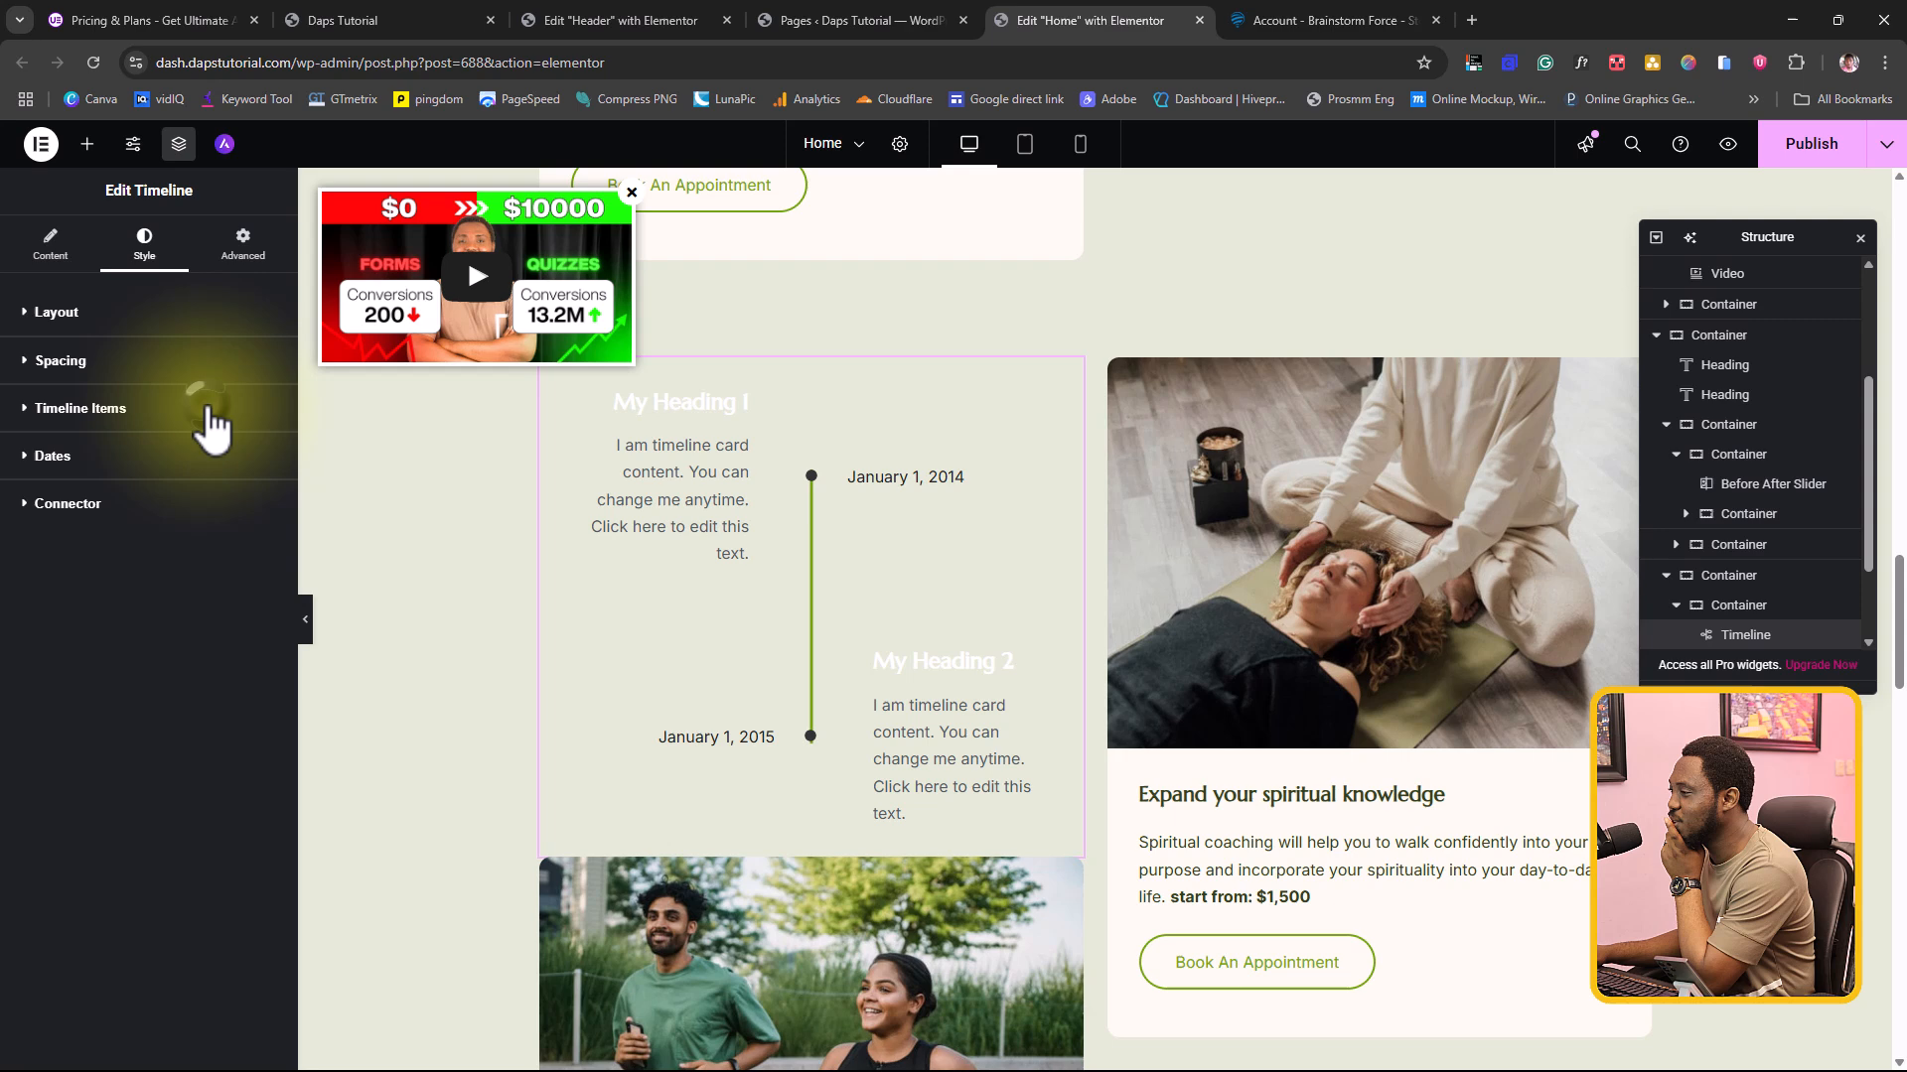
Step: Preview the timeline at full page width, checking how the connector line responds to scrolling, and return to editing
{"action": "left_click", "coordinate": [306, 634]}
{"action": "scroll", "coordinate": [838, 439], "scroll_direction": "down", "scroll_amount": 2}
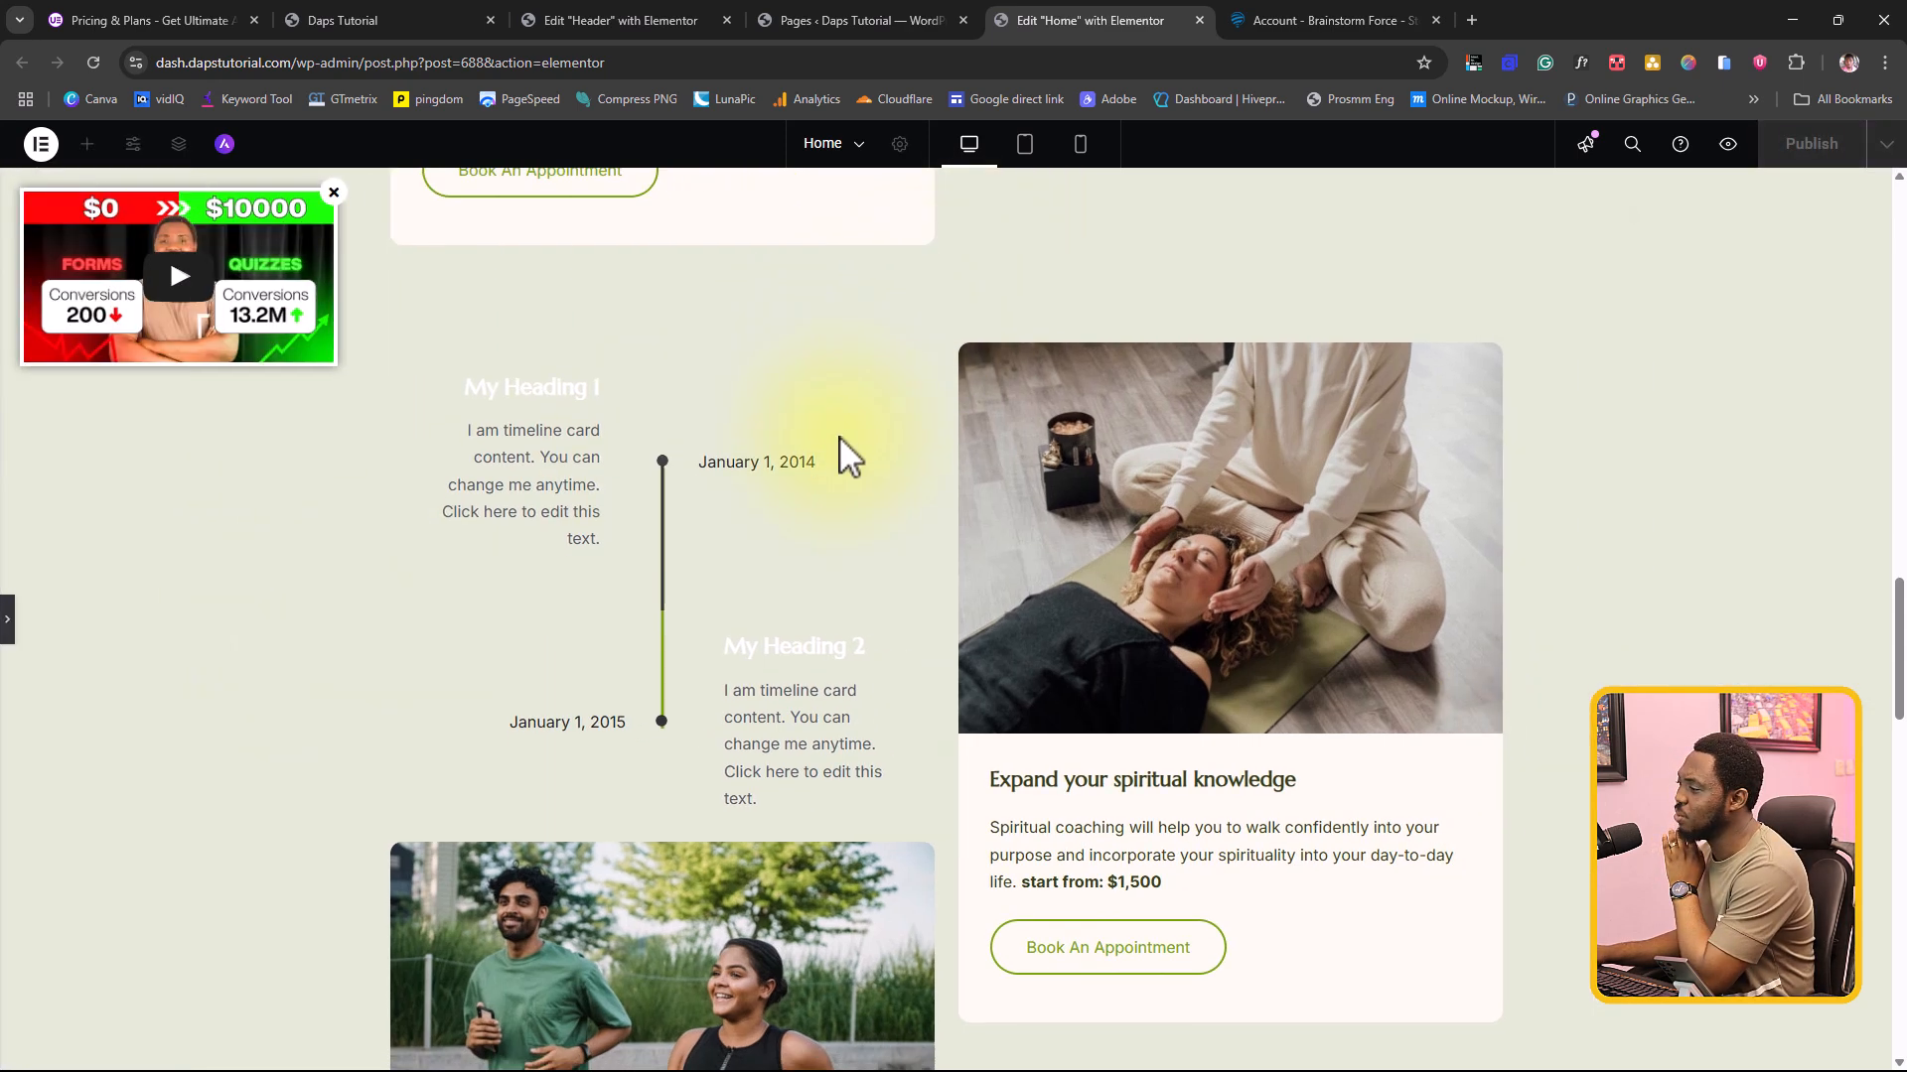
{"action": "scroll", "coordinate": [838, 439], "scroll_direction": "up", "scroll_amount": 2}
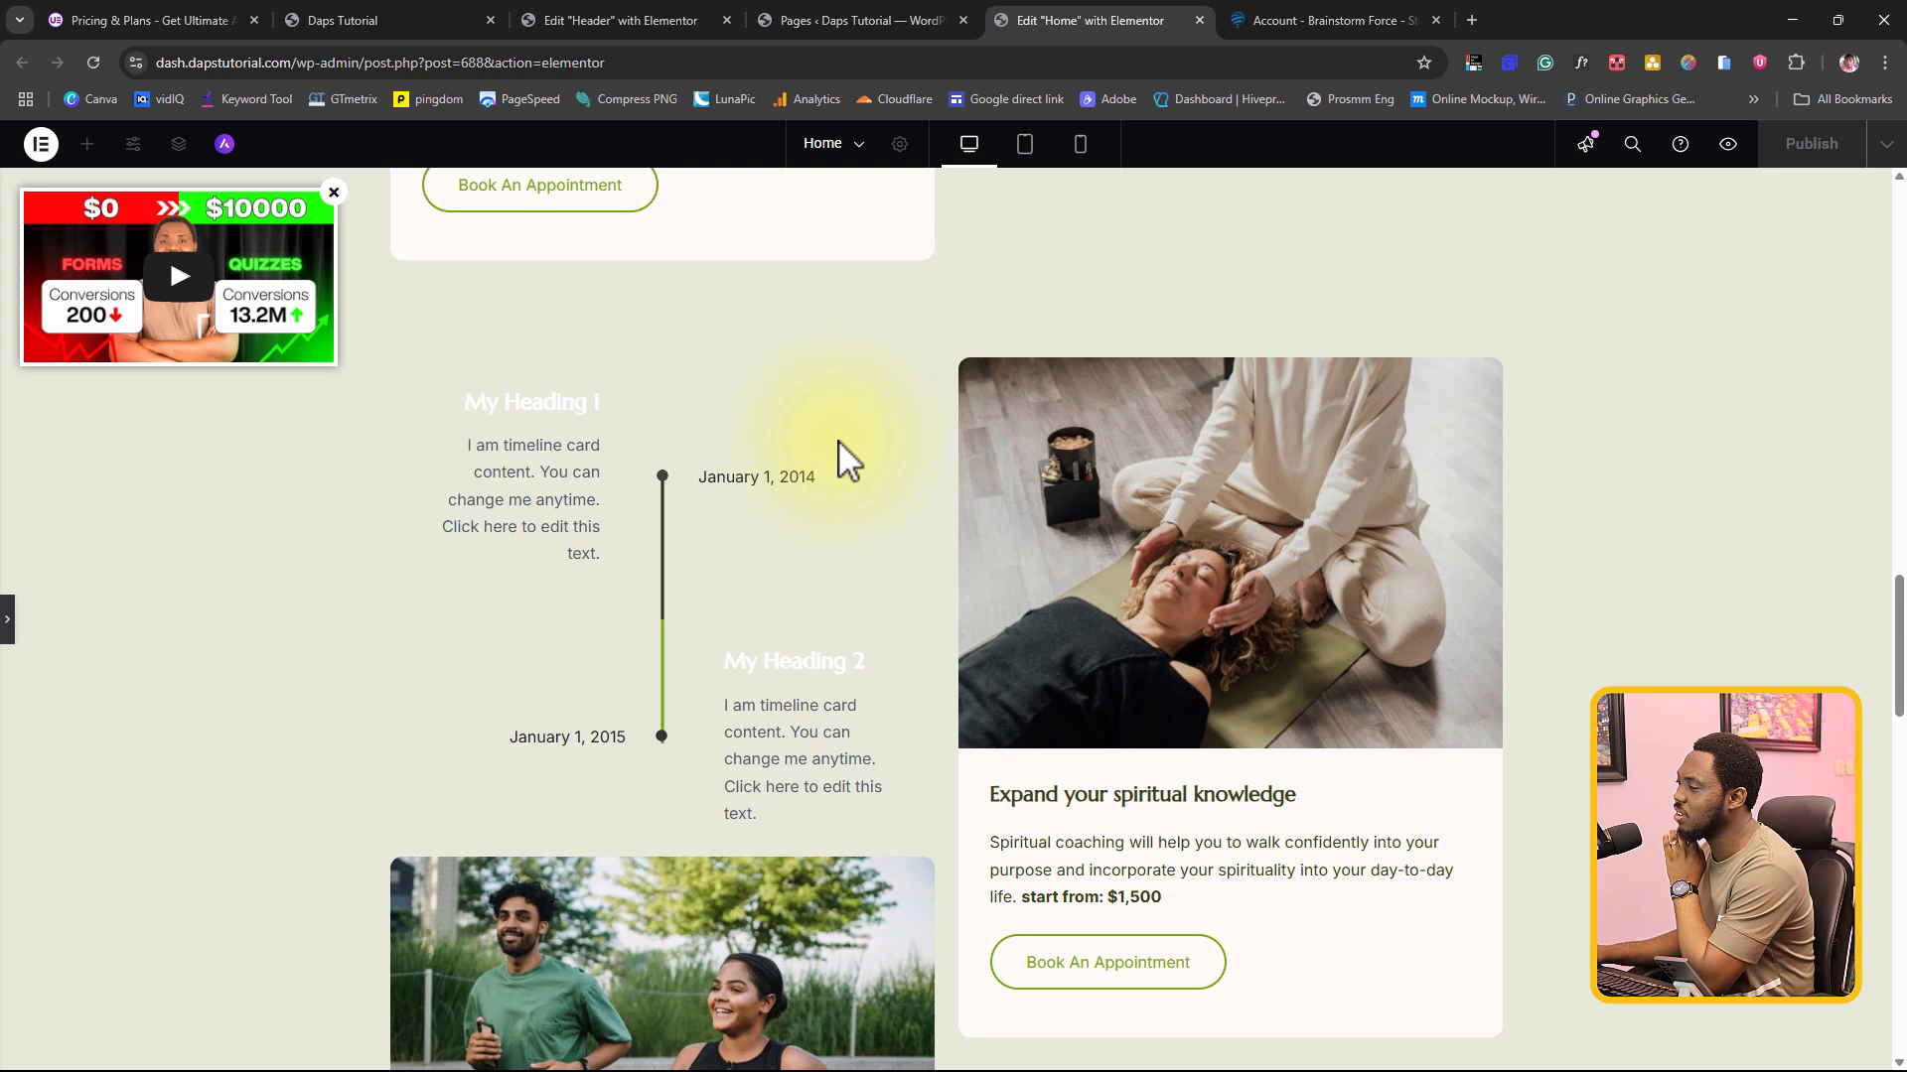
{"action": "scroll", "coordinate": [839, 439], "scroll_direction": "down", "scroll_amount": 2}
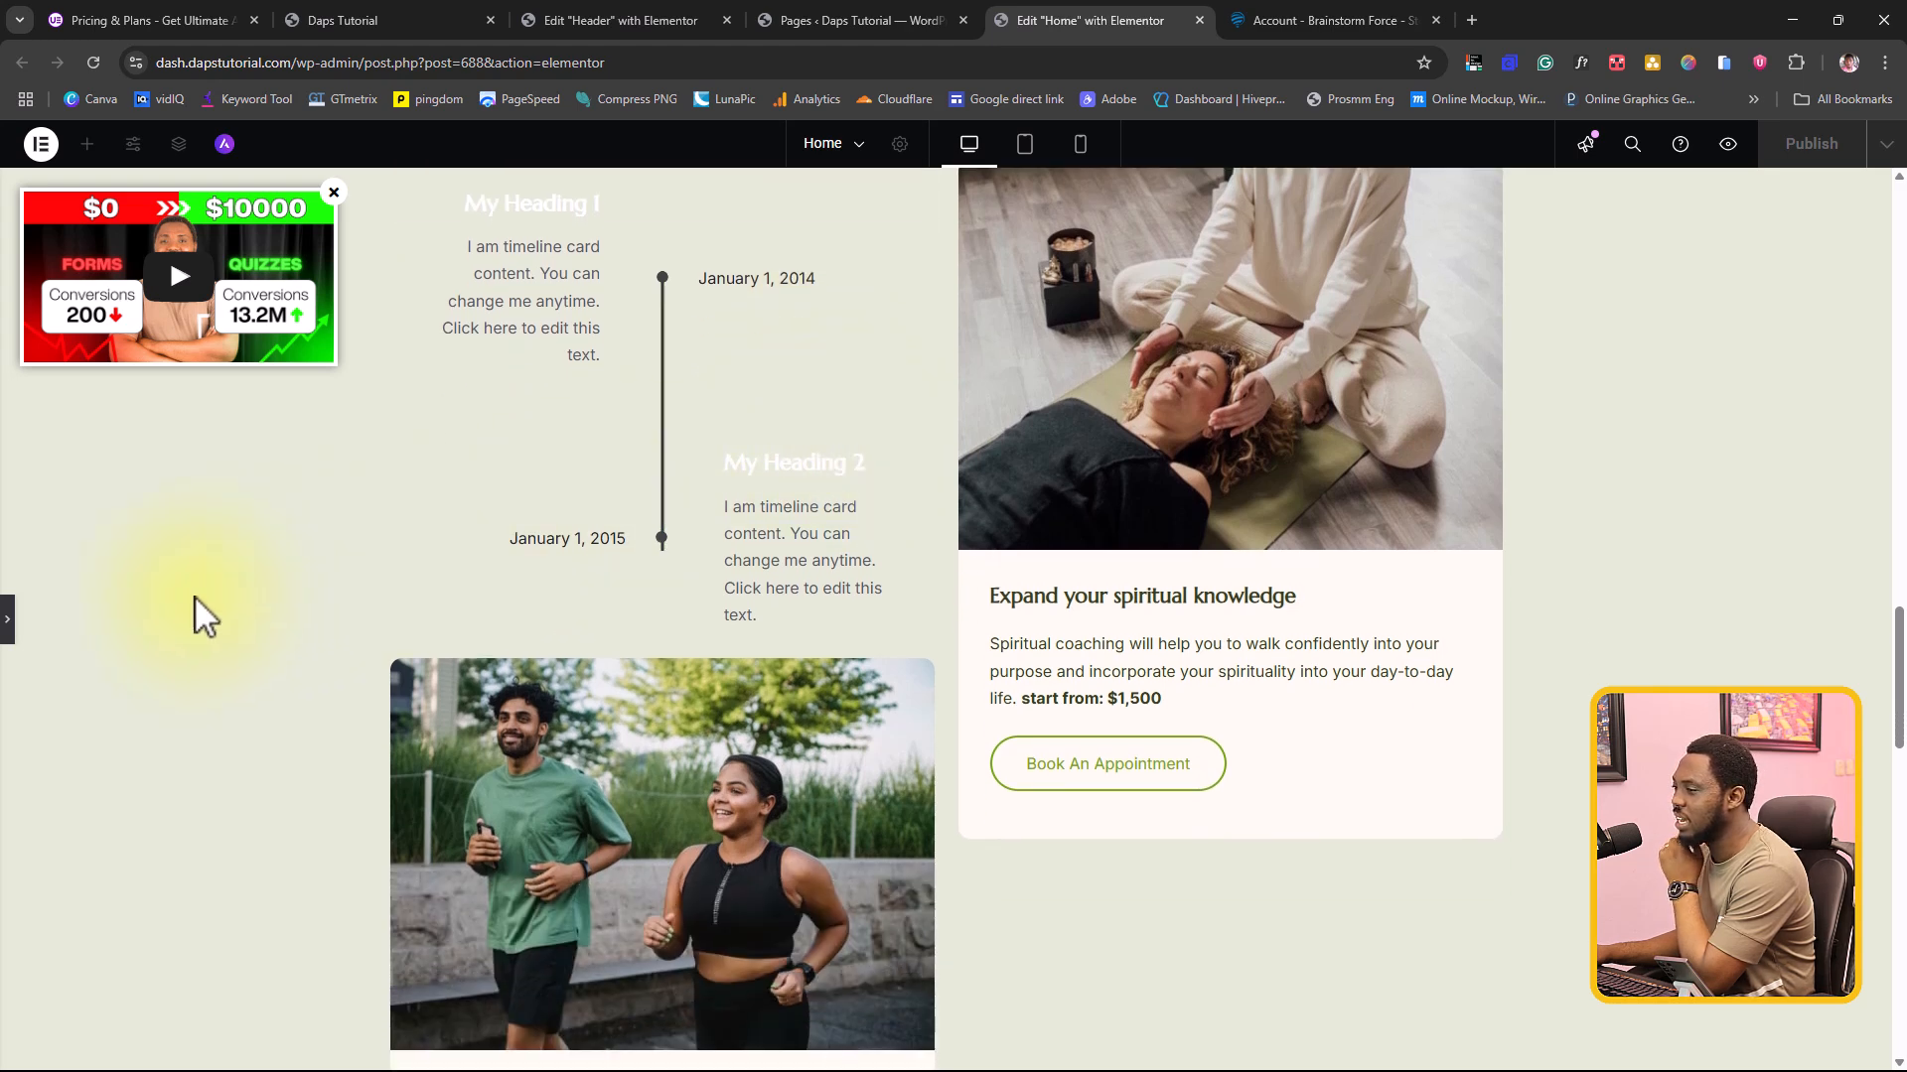
{"action": "left_click", "coordinate": [8, 616]}
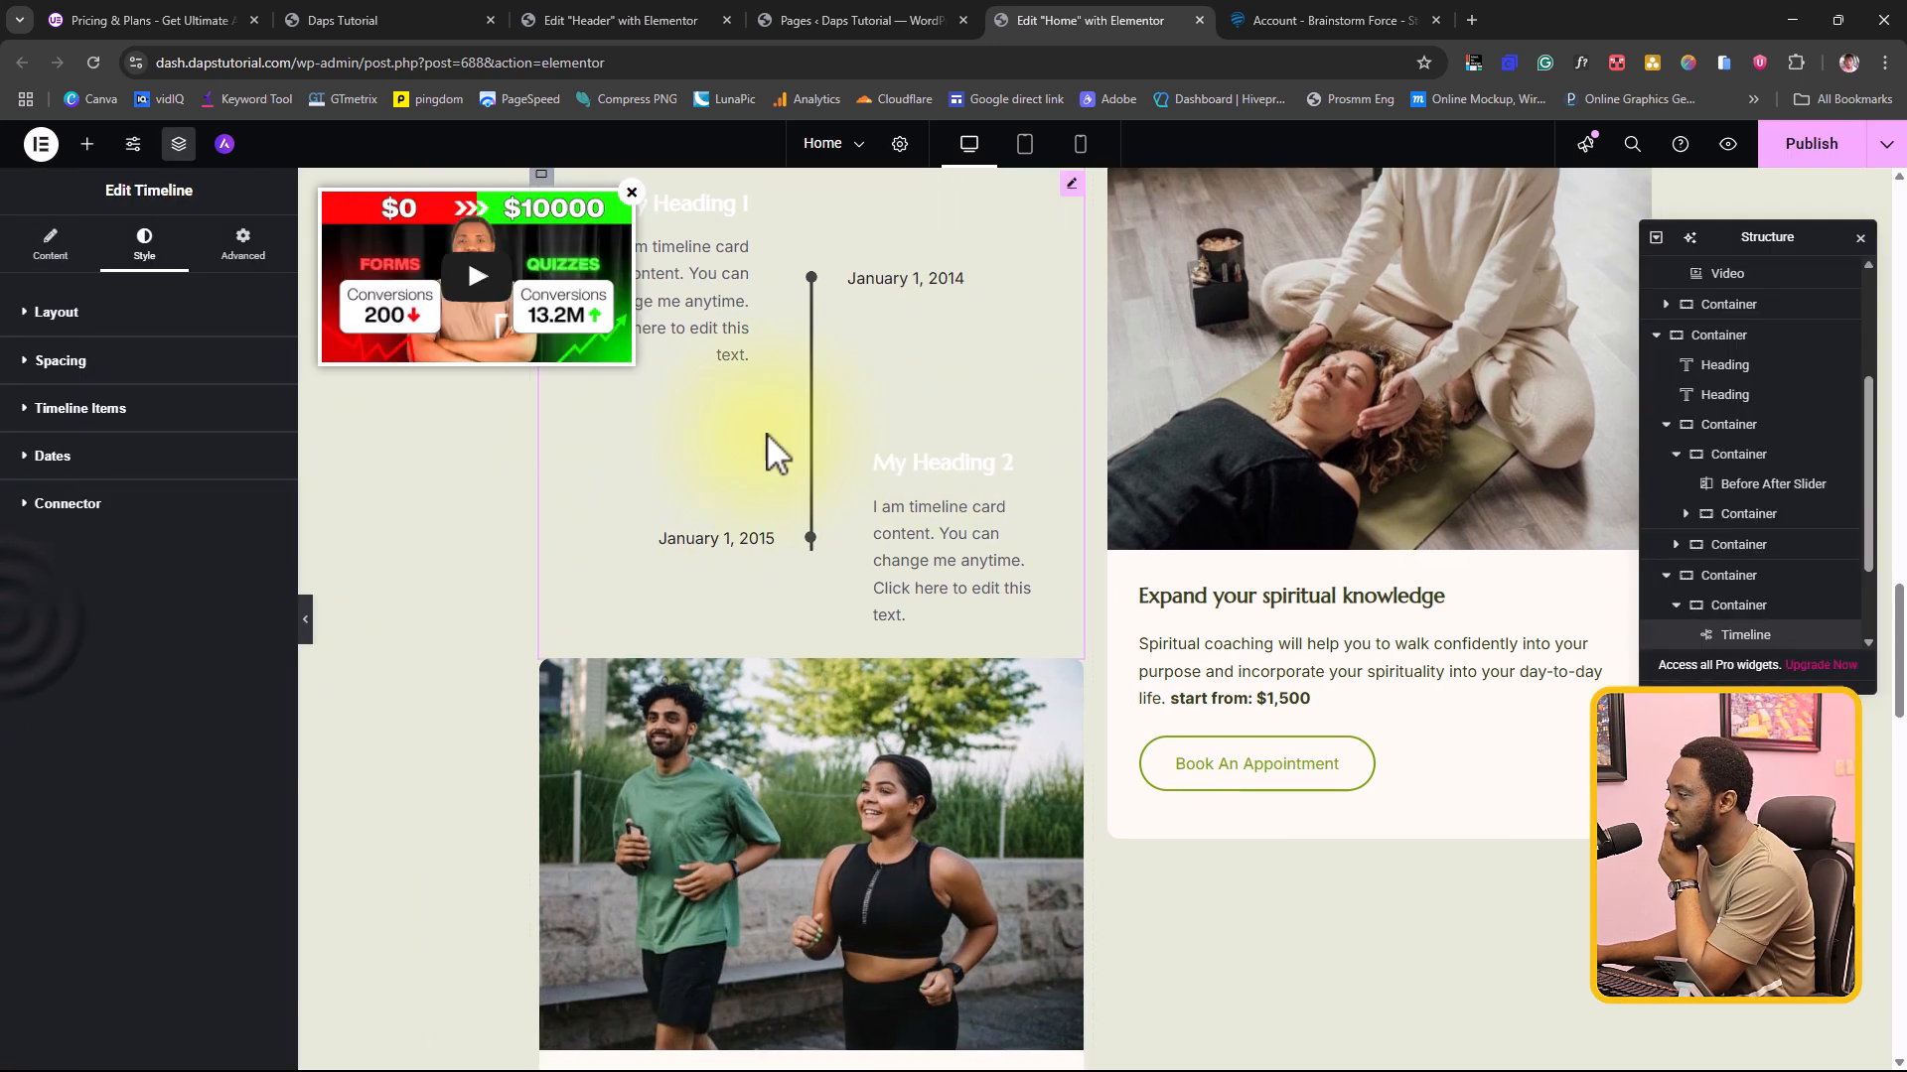
Step: Duplicate the January 1, 2015 item twice in the Timeline widget's content and check the extended timeline
{"action": "left_click", "coordinate": [50, 260]}
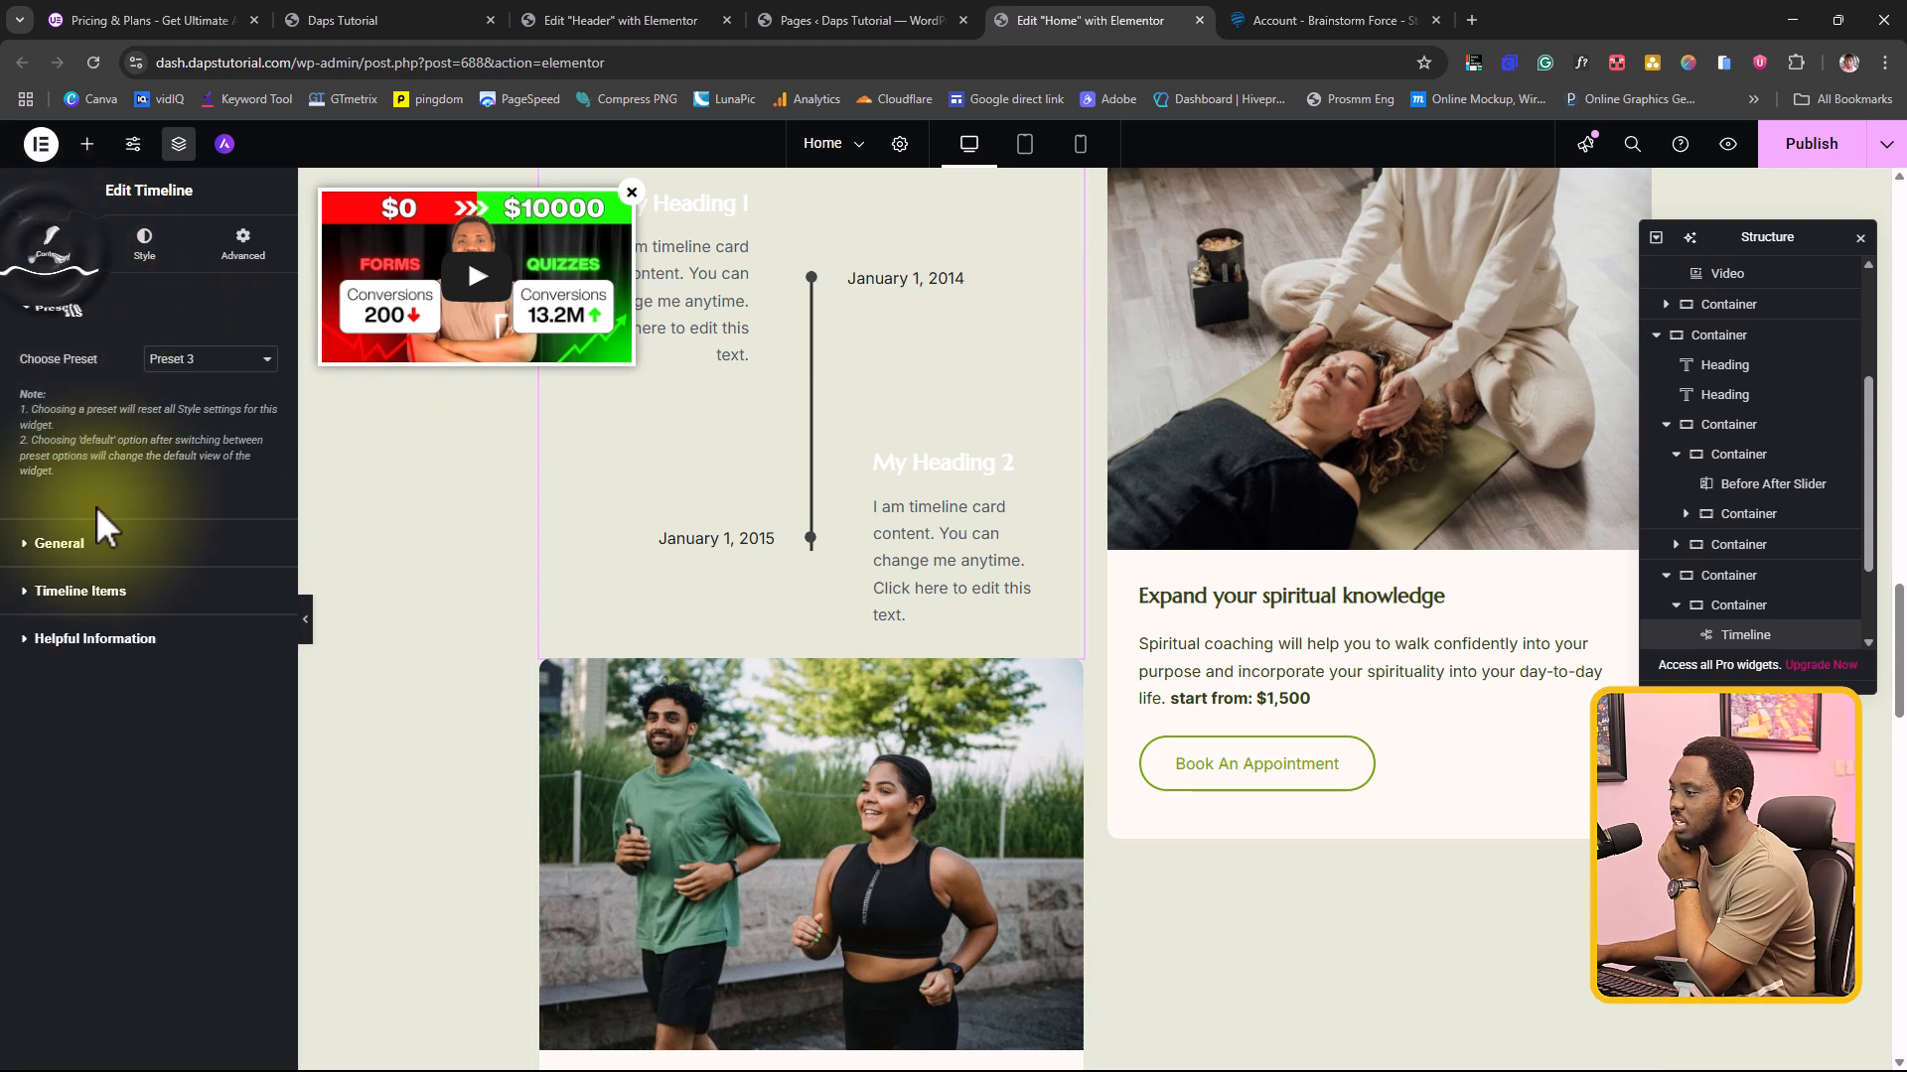
{"action": "left_click", "coordinate": [59, 551]}
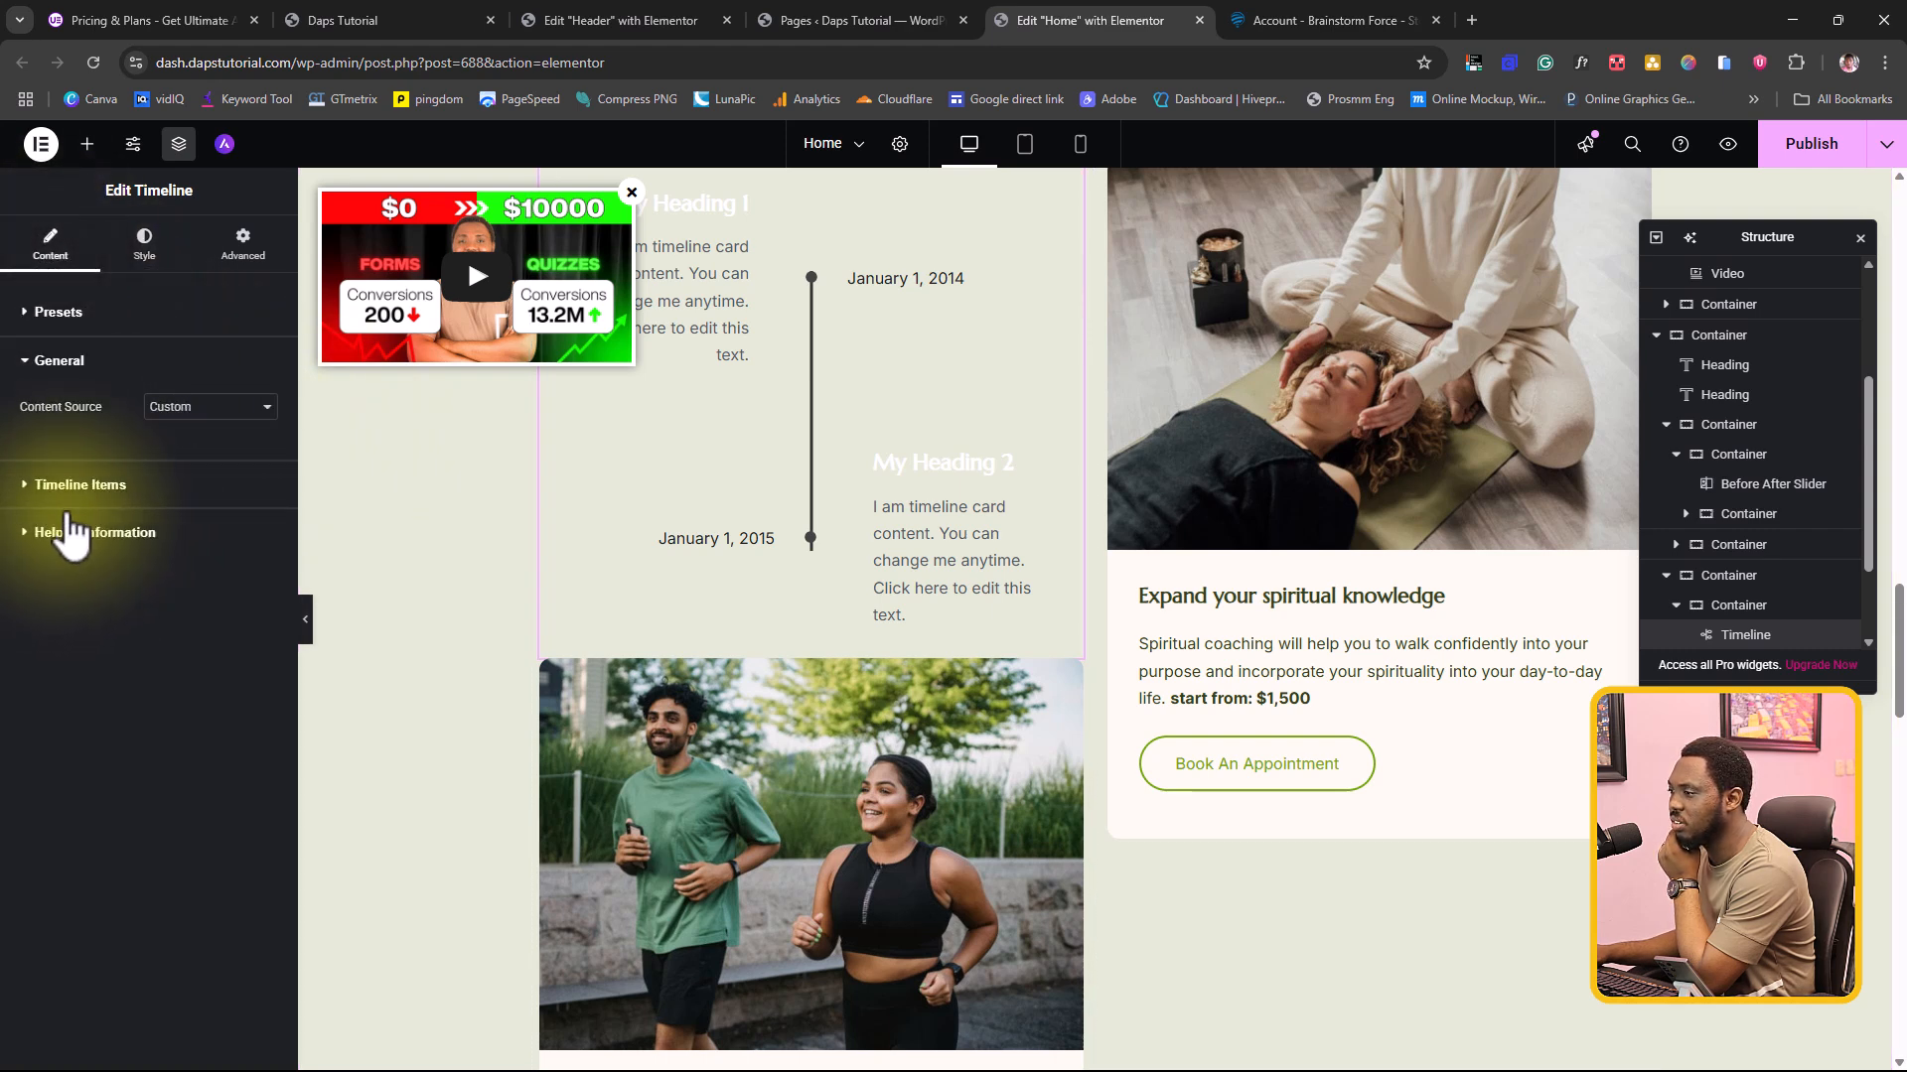
{"action": "left_click", "coordinate": [70, 487]}
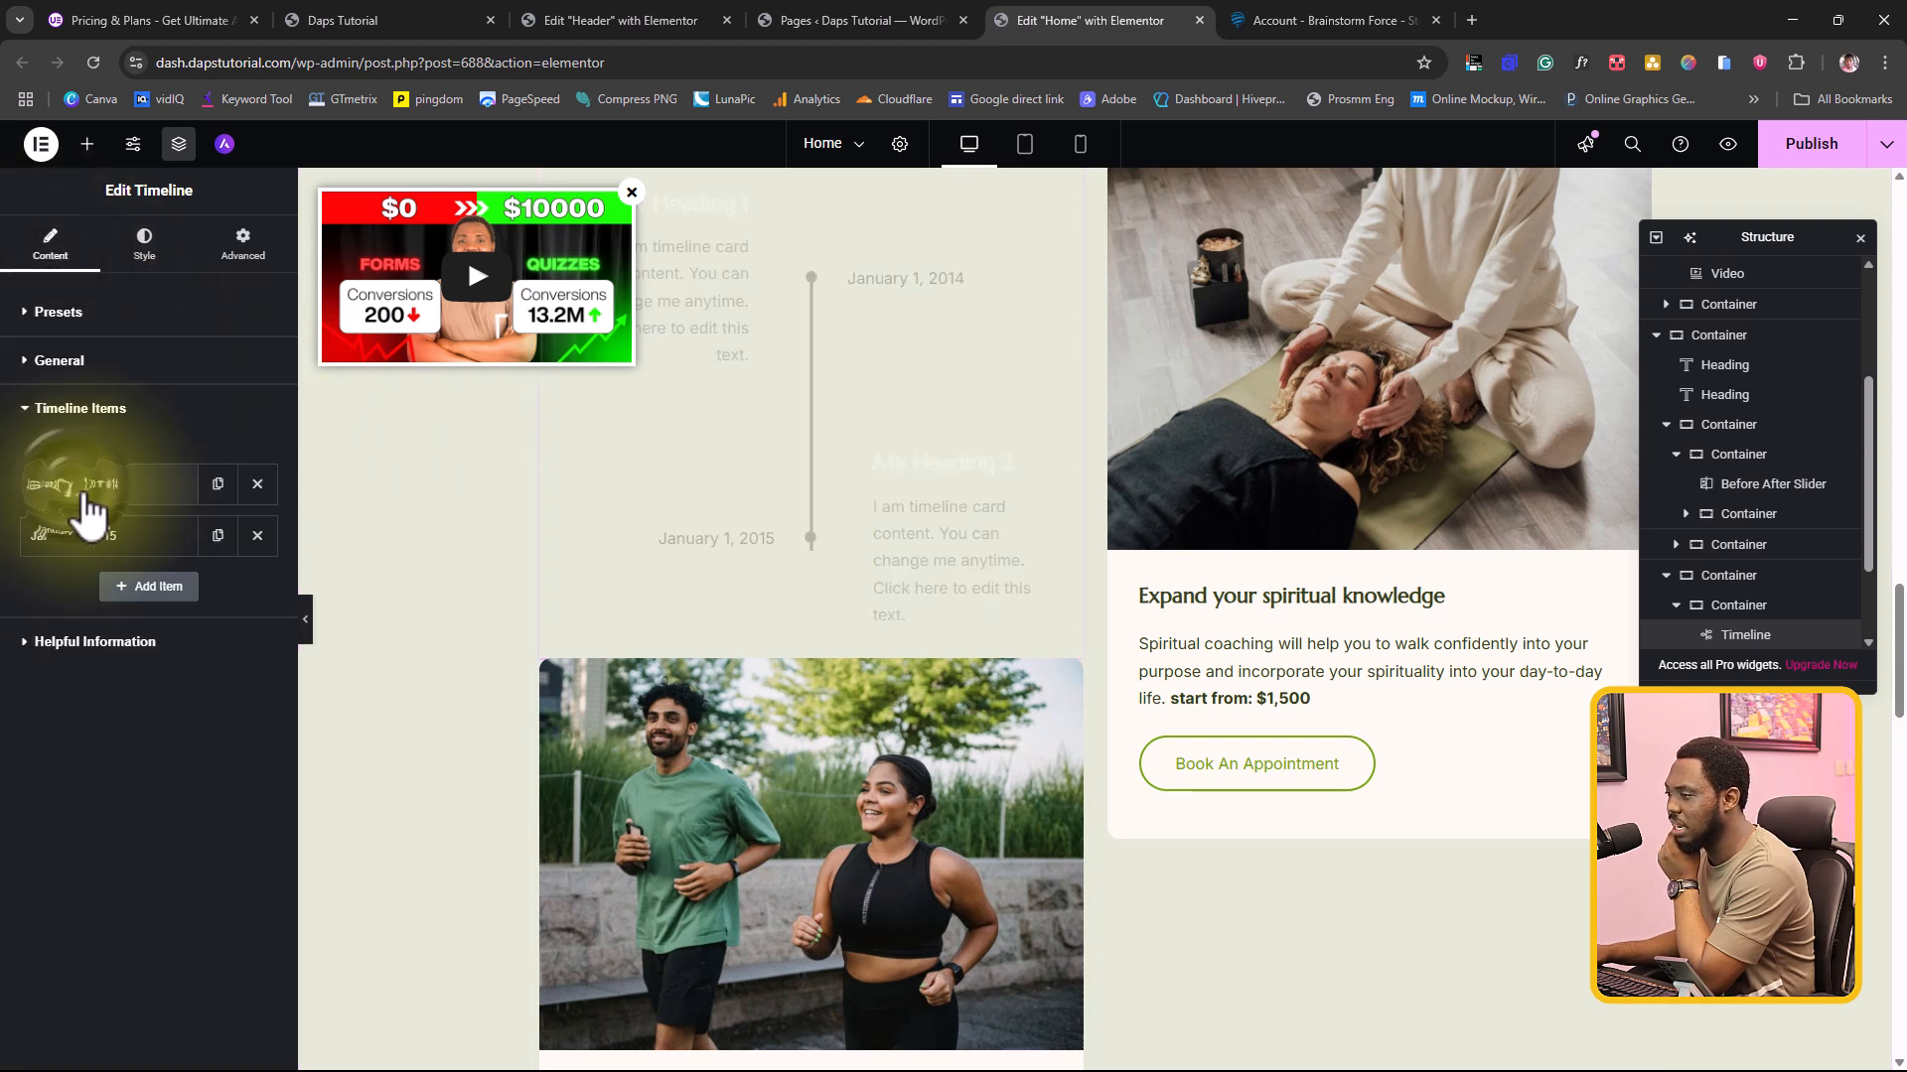
{"action": "left_click", "coordinate": [219, 542]}
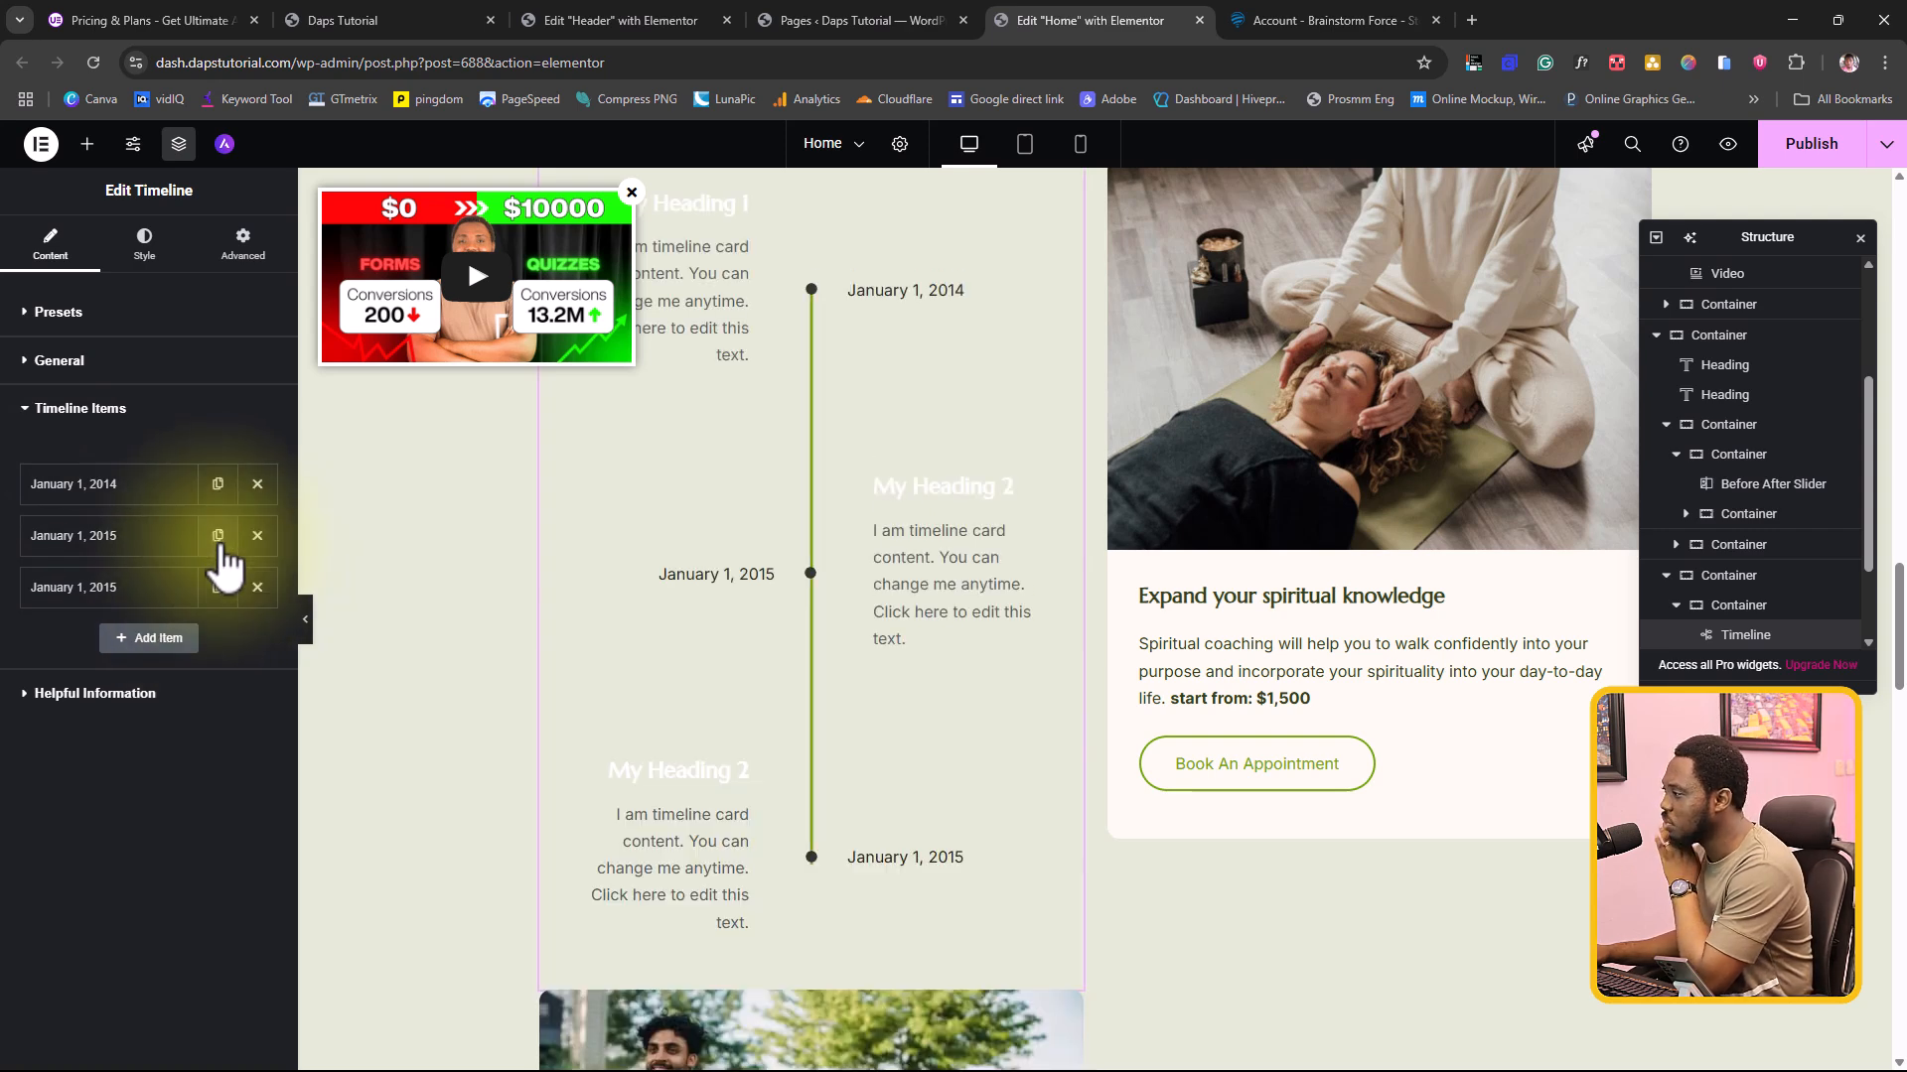
{"action": "left_click", "coordinate": [218, 587]}
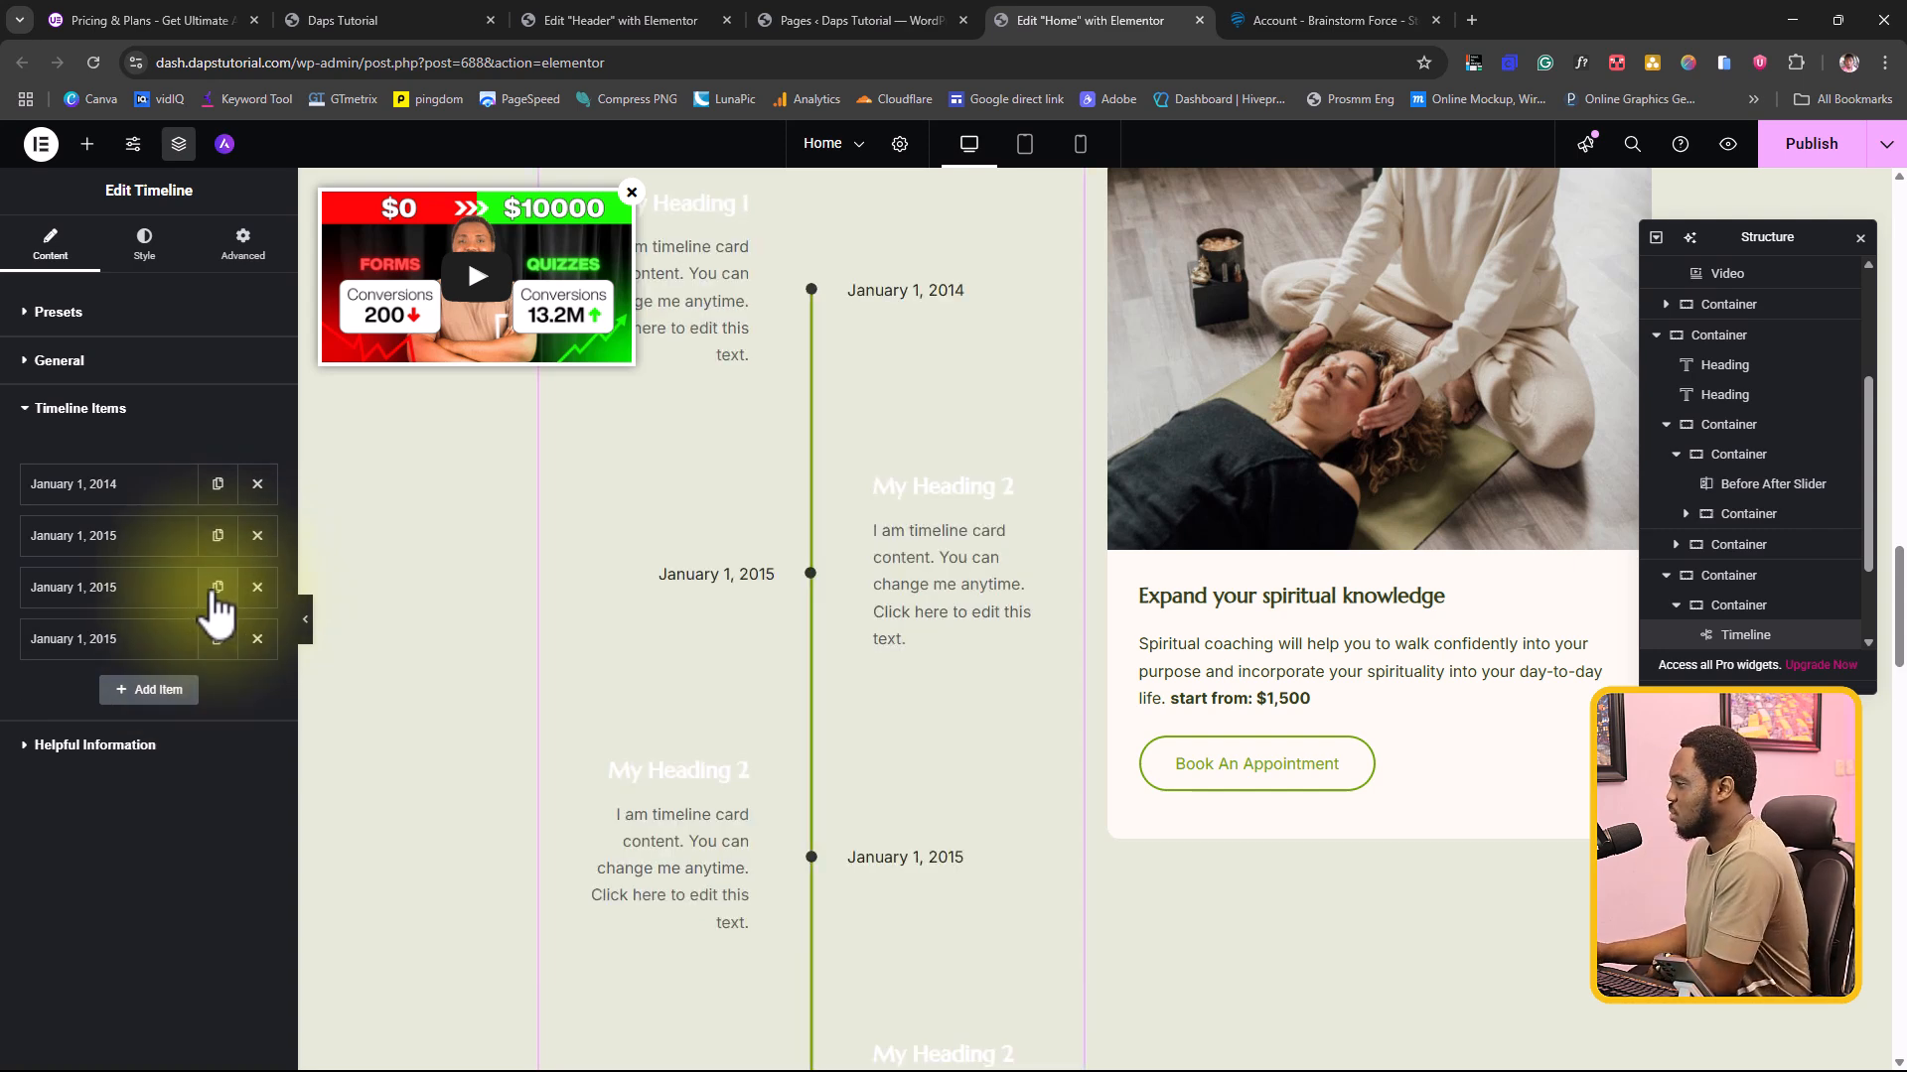
{"action": "scroll", "coordinate": [967, 284], "scroll_direction": "down", "scroll_amount": 4}
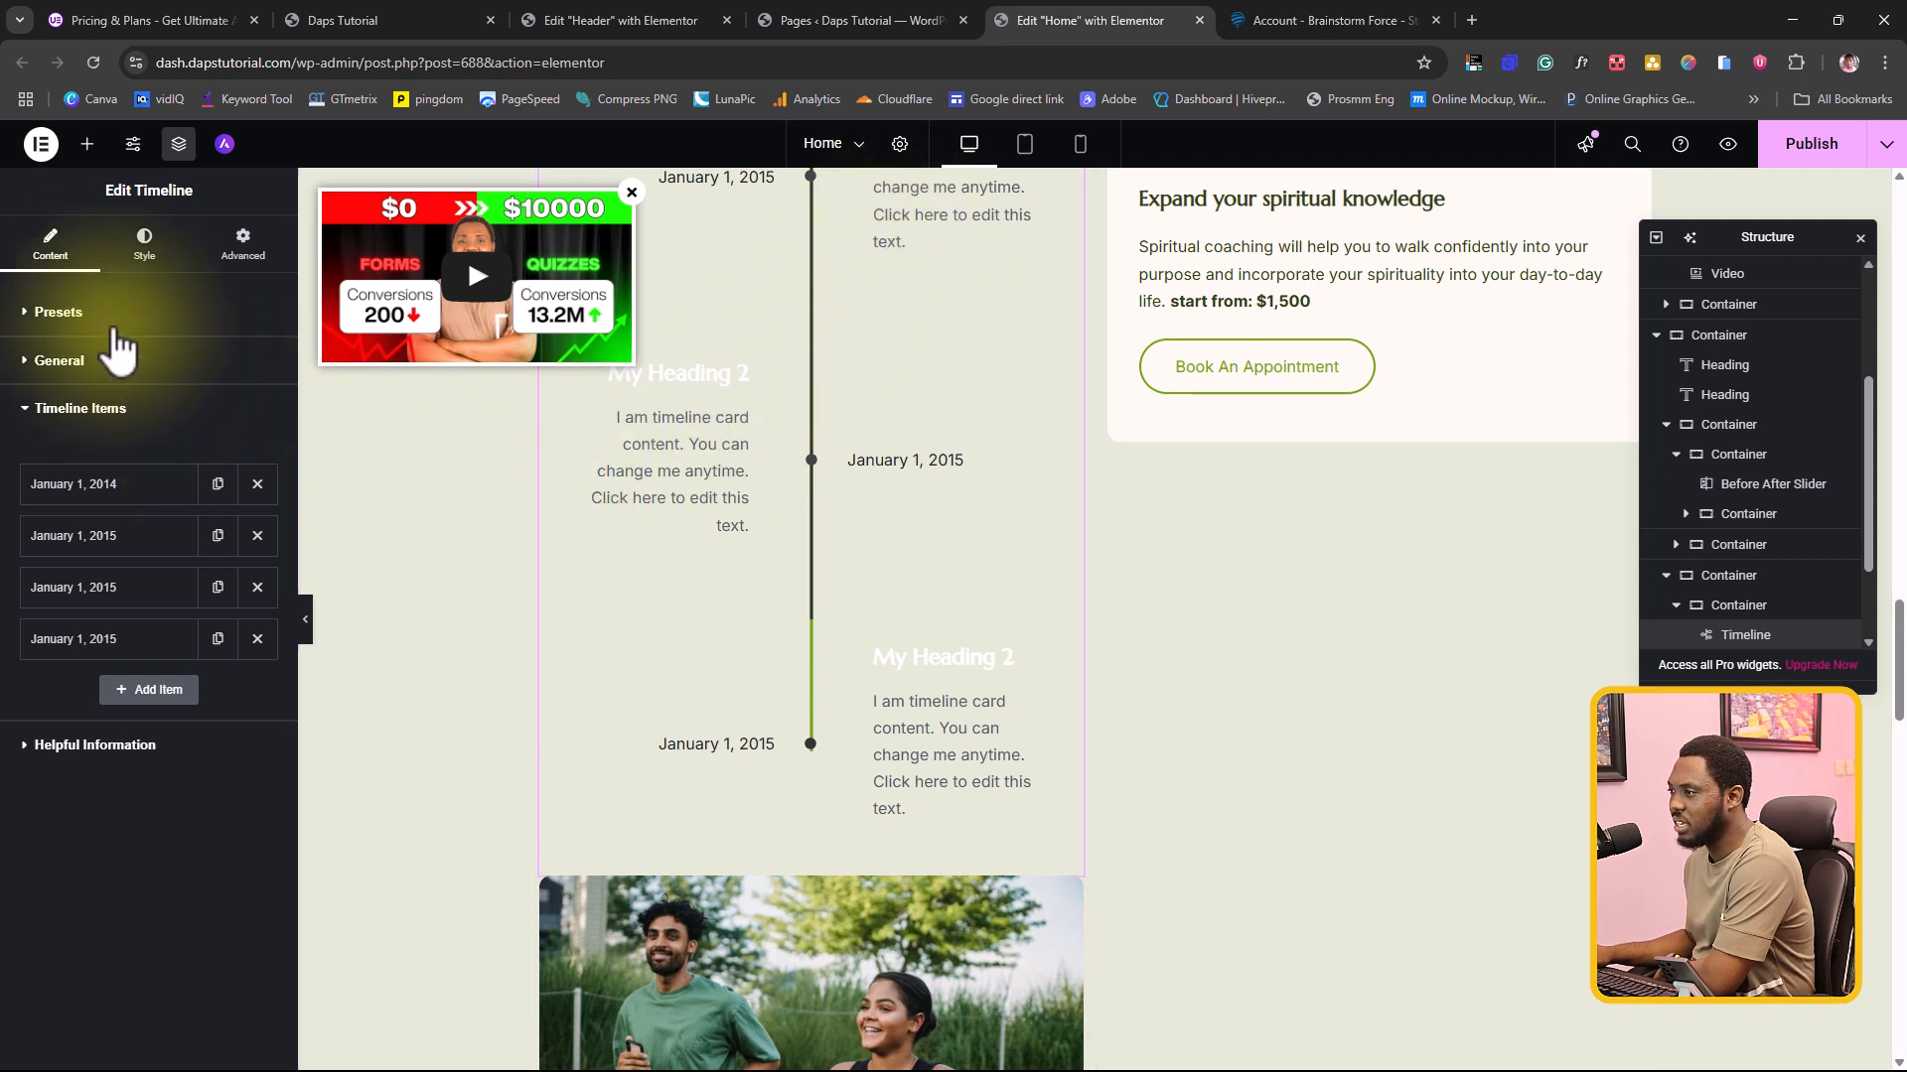
Step: Place the Ultimate Addons Modal Popup widget below the Book An Appointment button in the Expand your spiritual knowledge card
{"action": "left_click", "coordinate": [87, 144]}
{"action": "scroll", "coordinate": [213, 586], "scroll_direction": "down", "scroll_amount": 5}
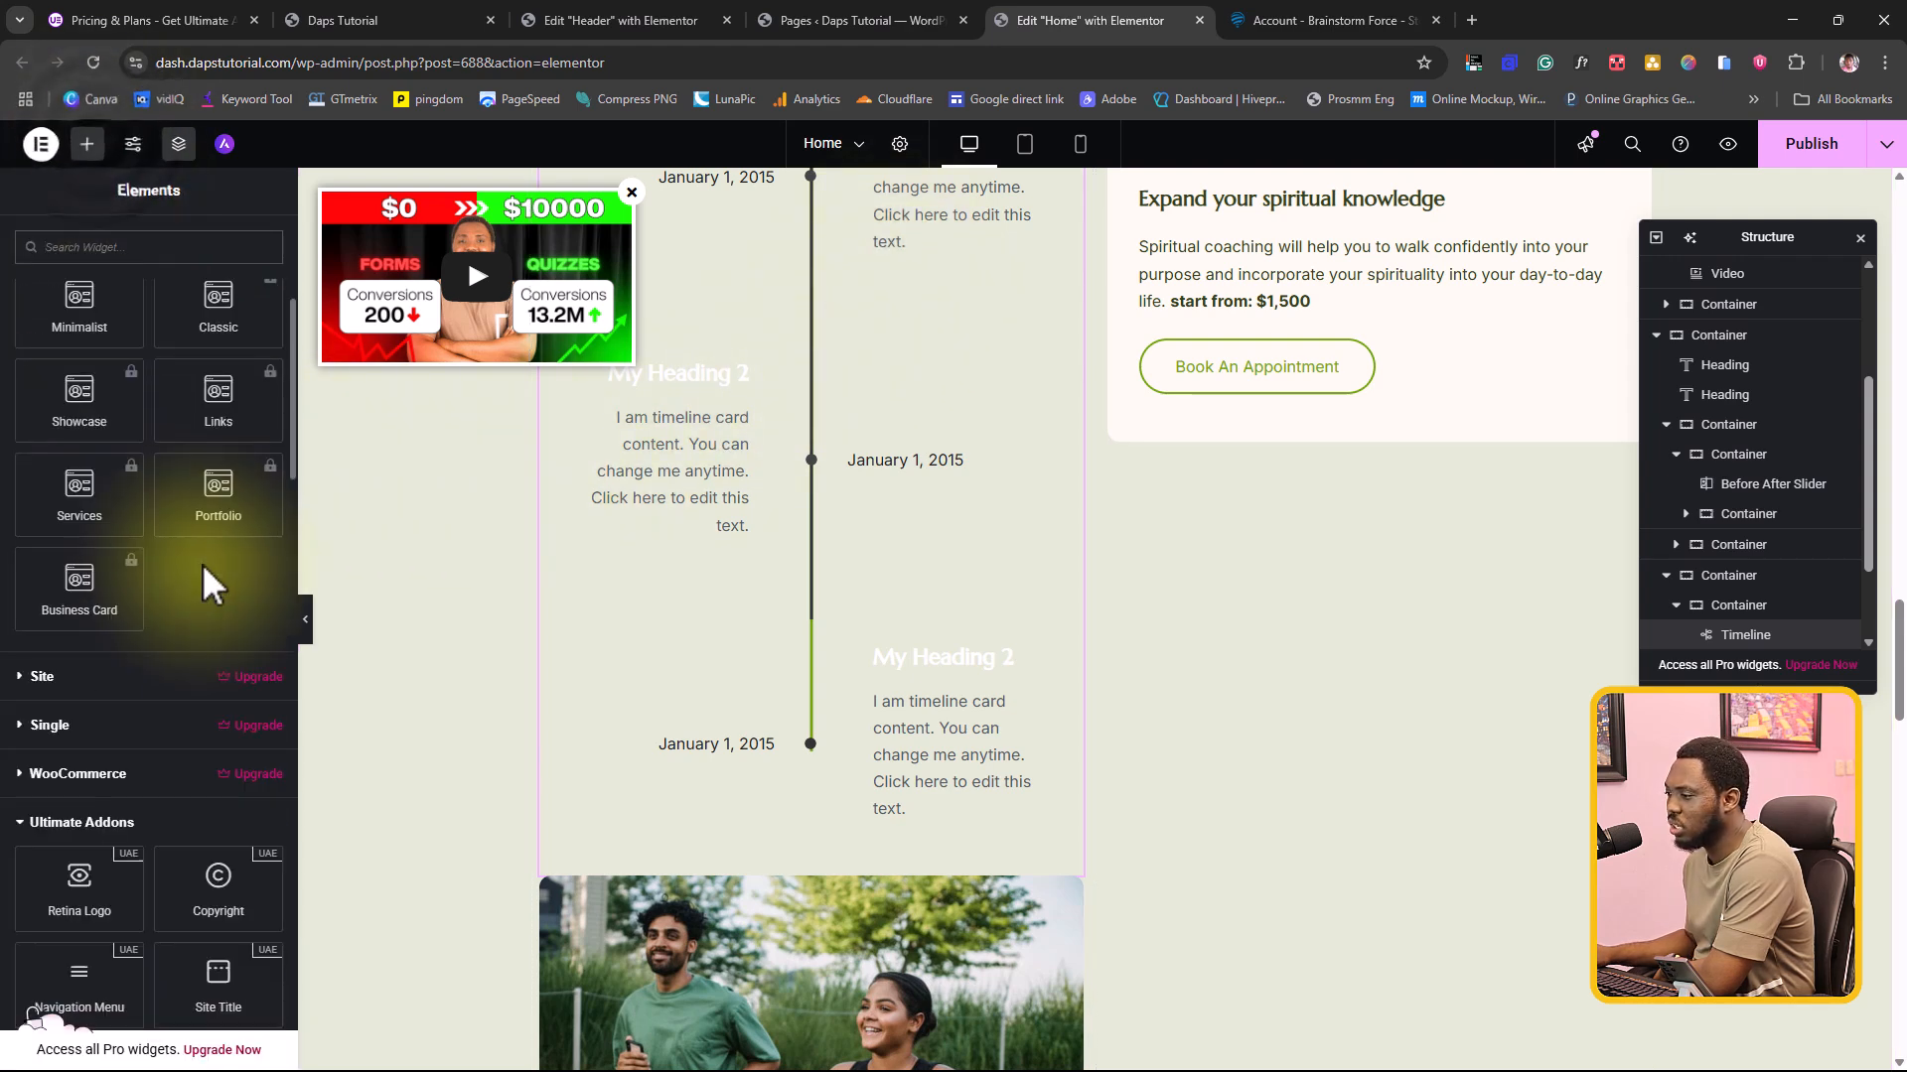
{"action": "scroll", "coordinate": [209, 580], "scroll_direction": "down", "scroll_amount": 5}
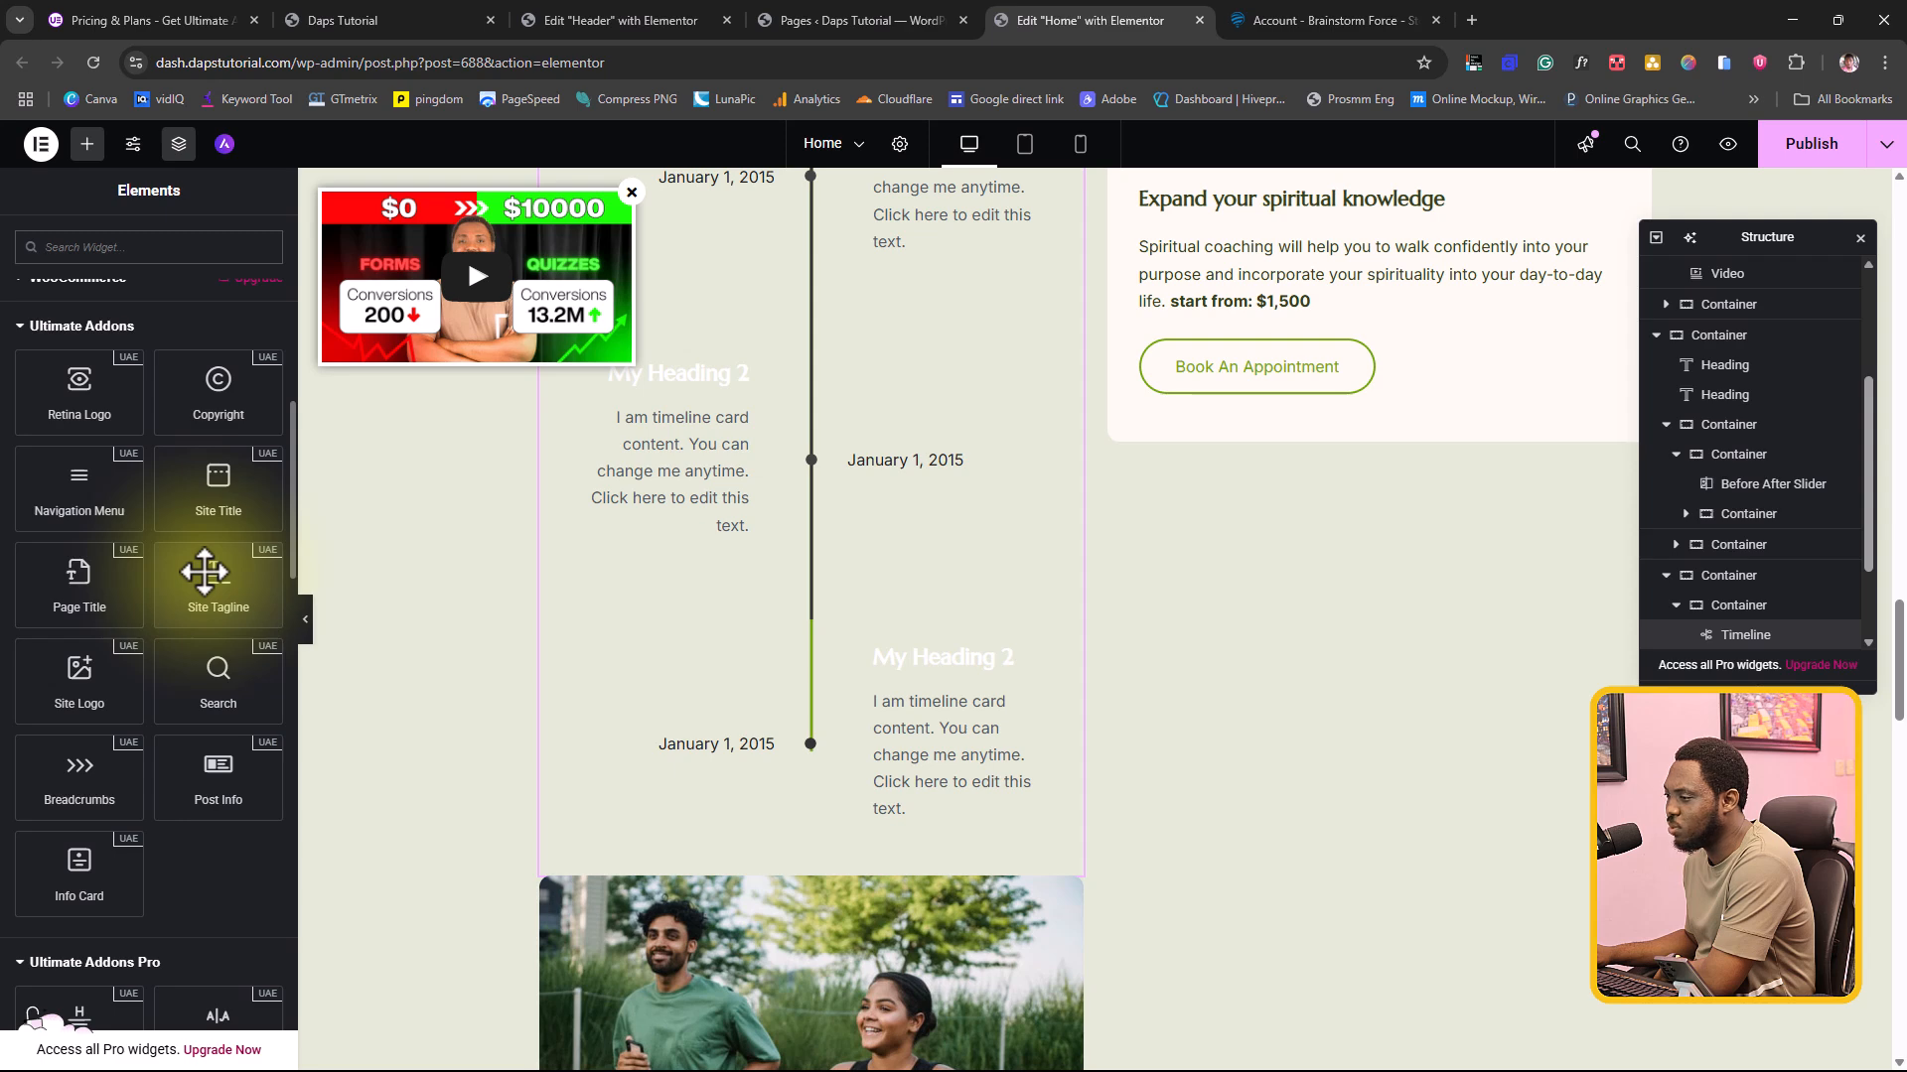
{"action": "scroll", "coordinate": [204, 571], "scroll_direction": "down", "scroll_amount": 4}
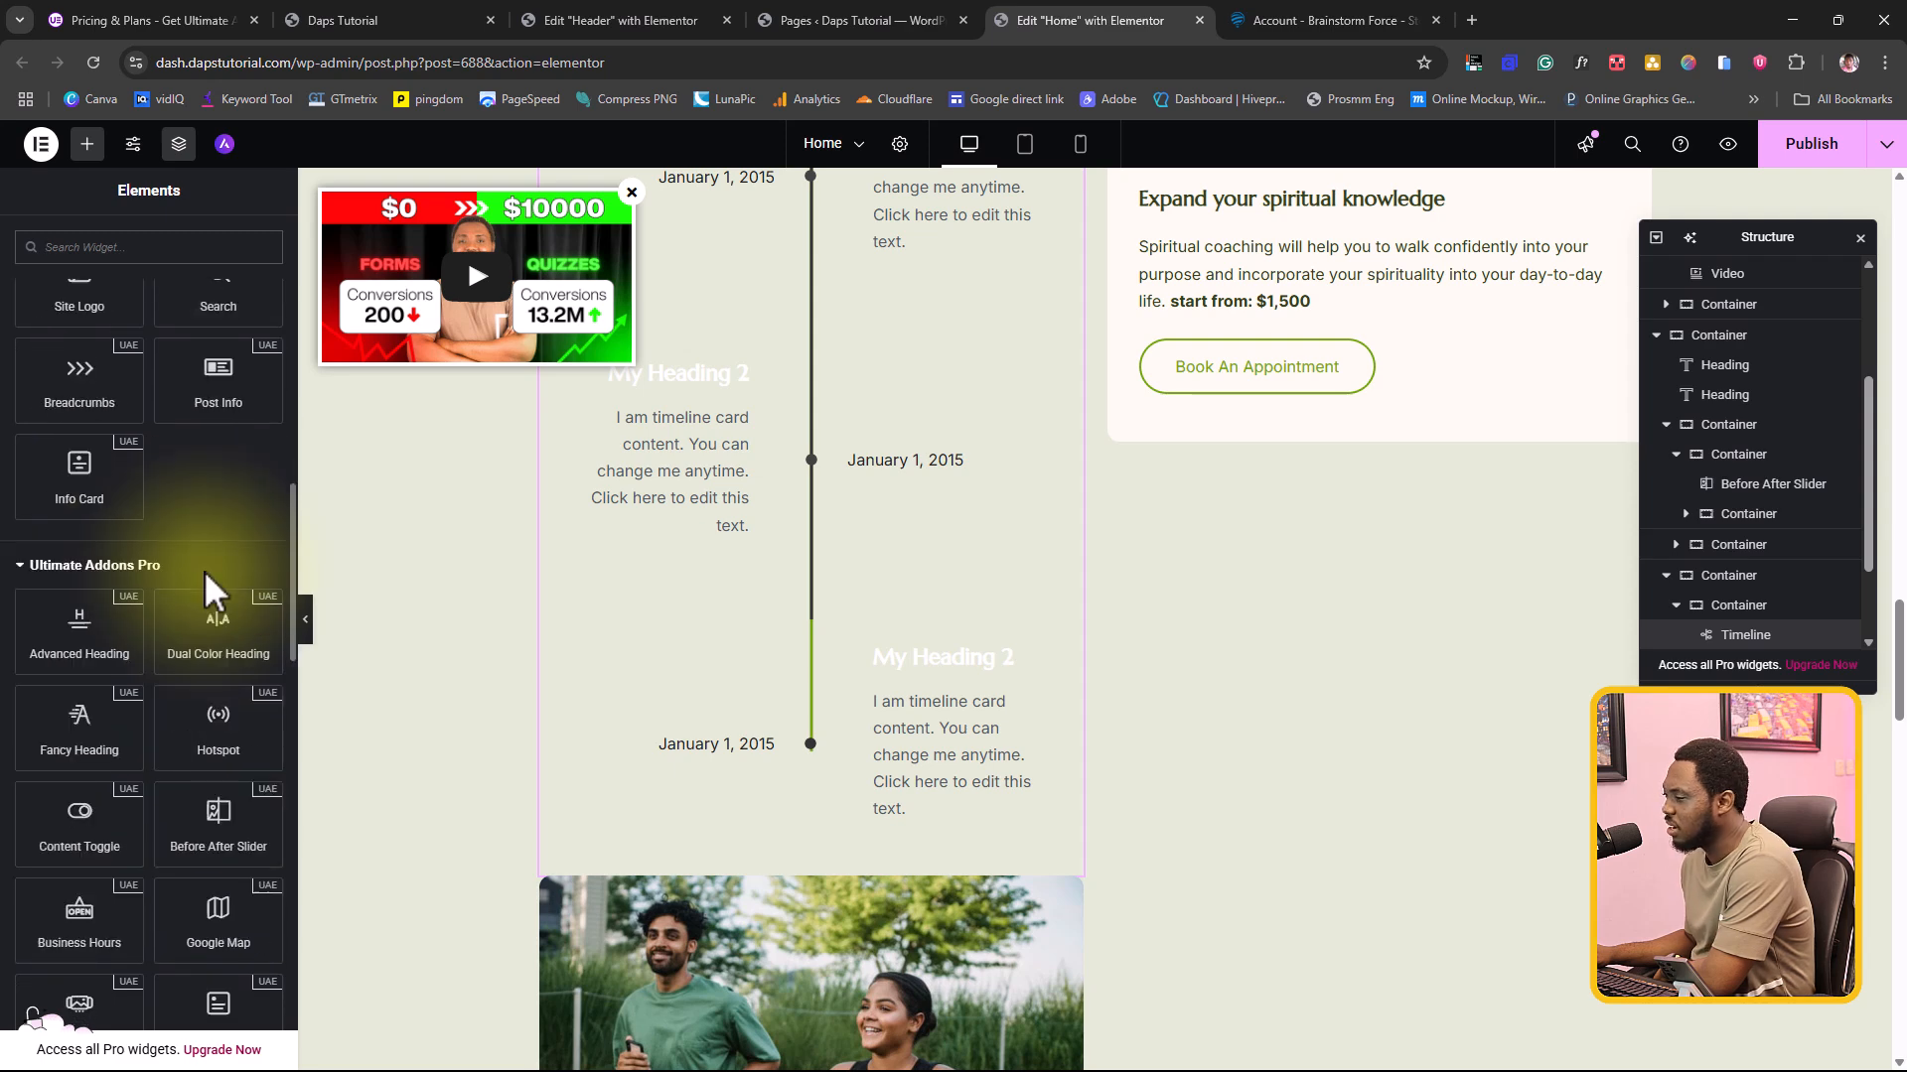
{"action": "scroll", "coordinate": [205, 570], "scroll_direction": "down", "scroll_amount": 1}
{"action": "scroll", "coordinate": [209, 594], "scroll_direction": "down", "scroll_amount": 1}
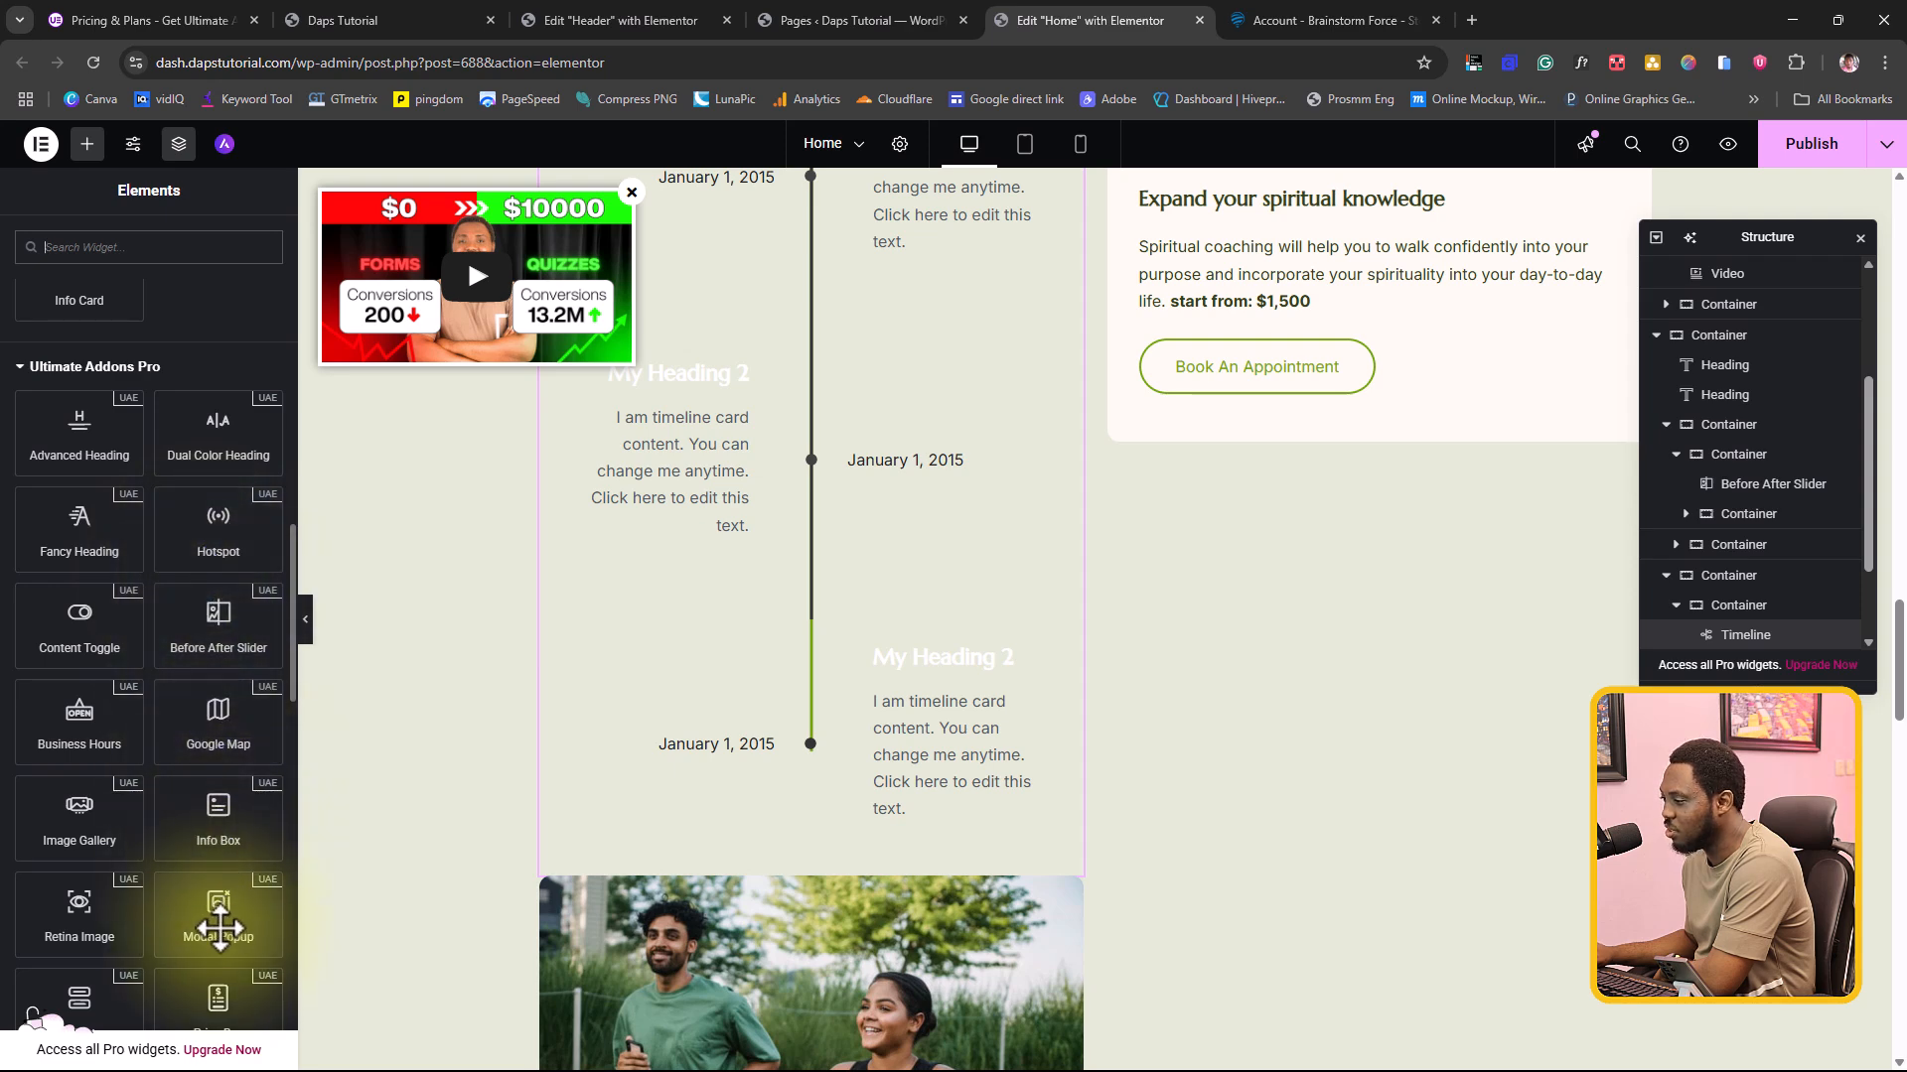
{"action": "left_click_drag", "start_coordinate": [215, 911], "coordinate": [1357, 365]}
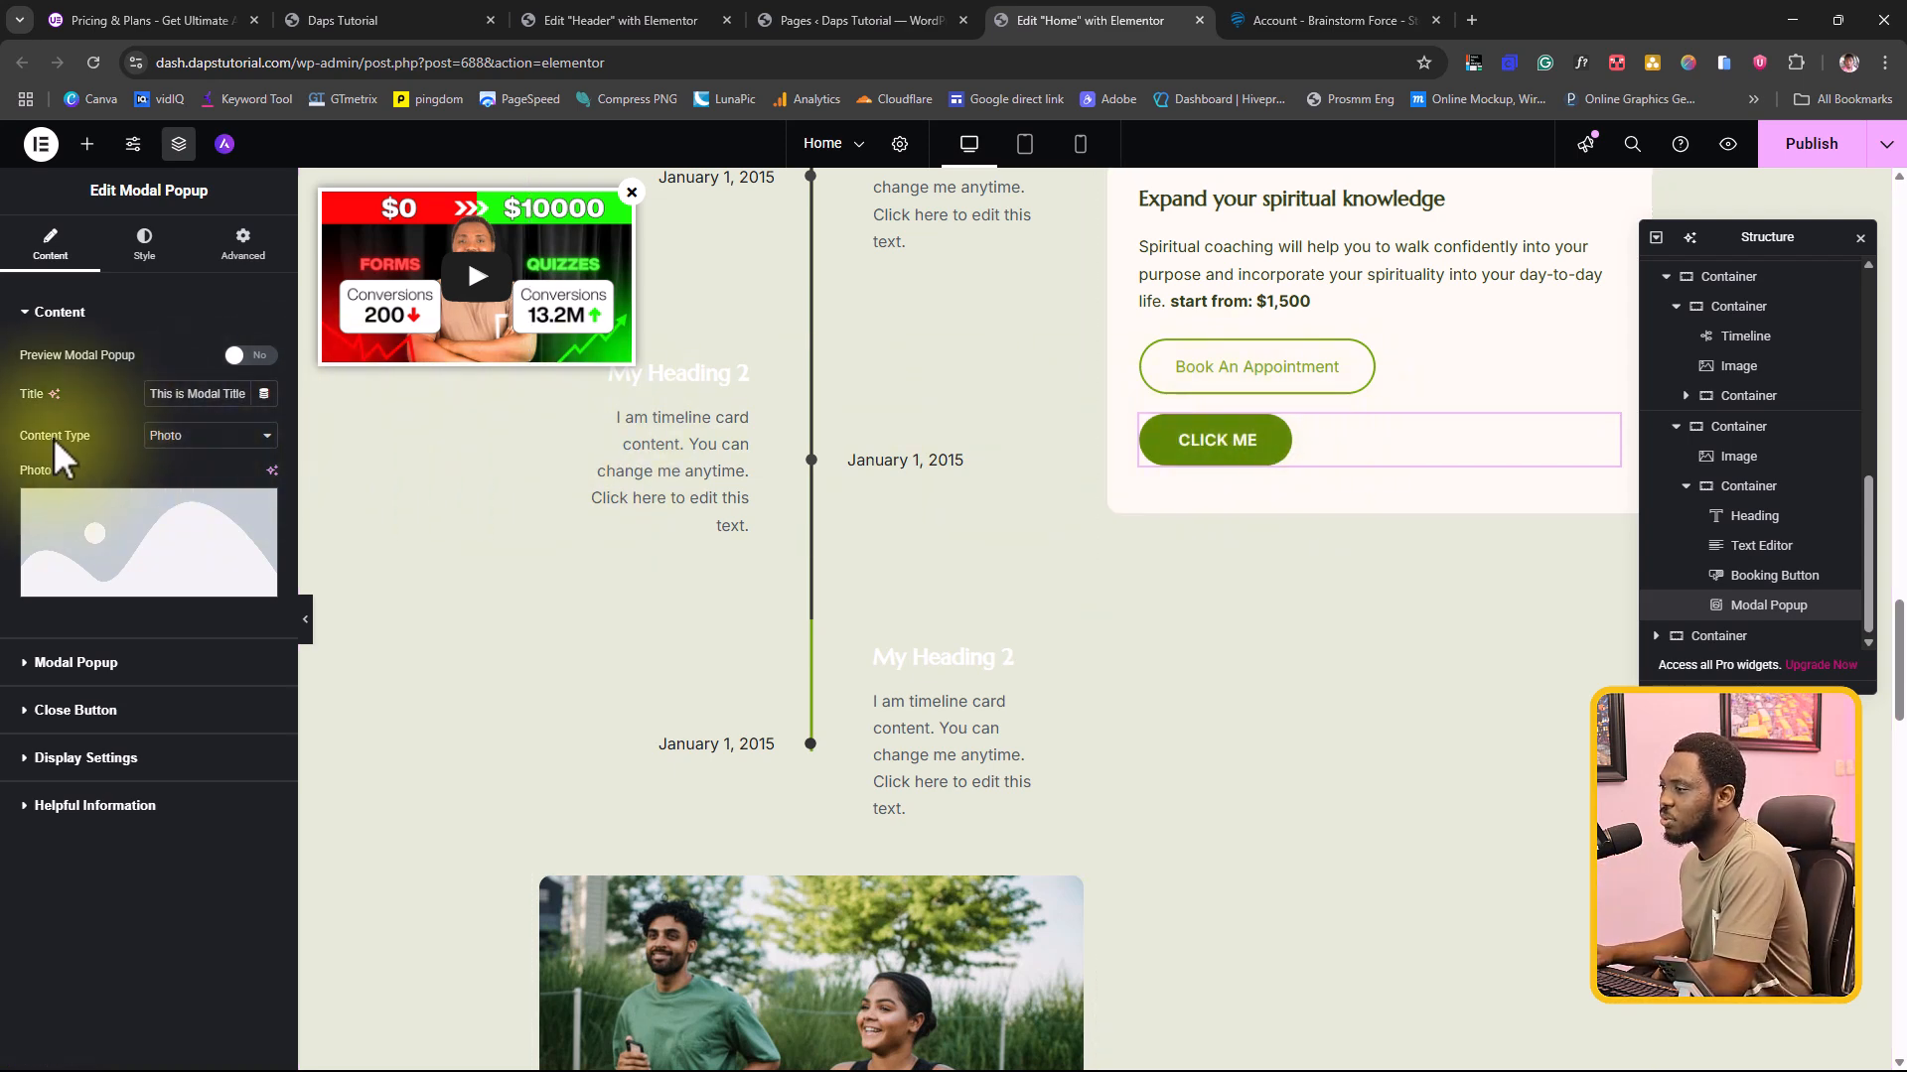
{"action": "left_click", "coordinate": [201, 437]}
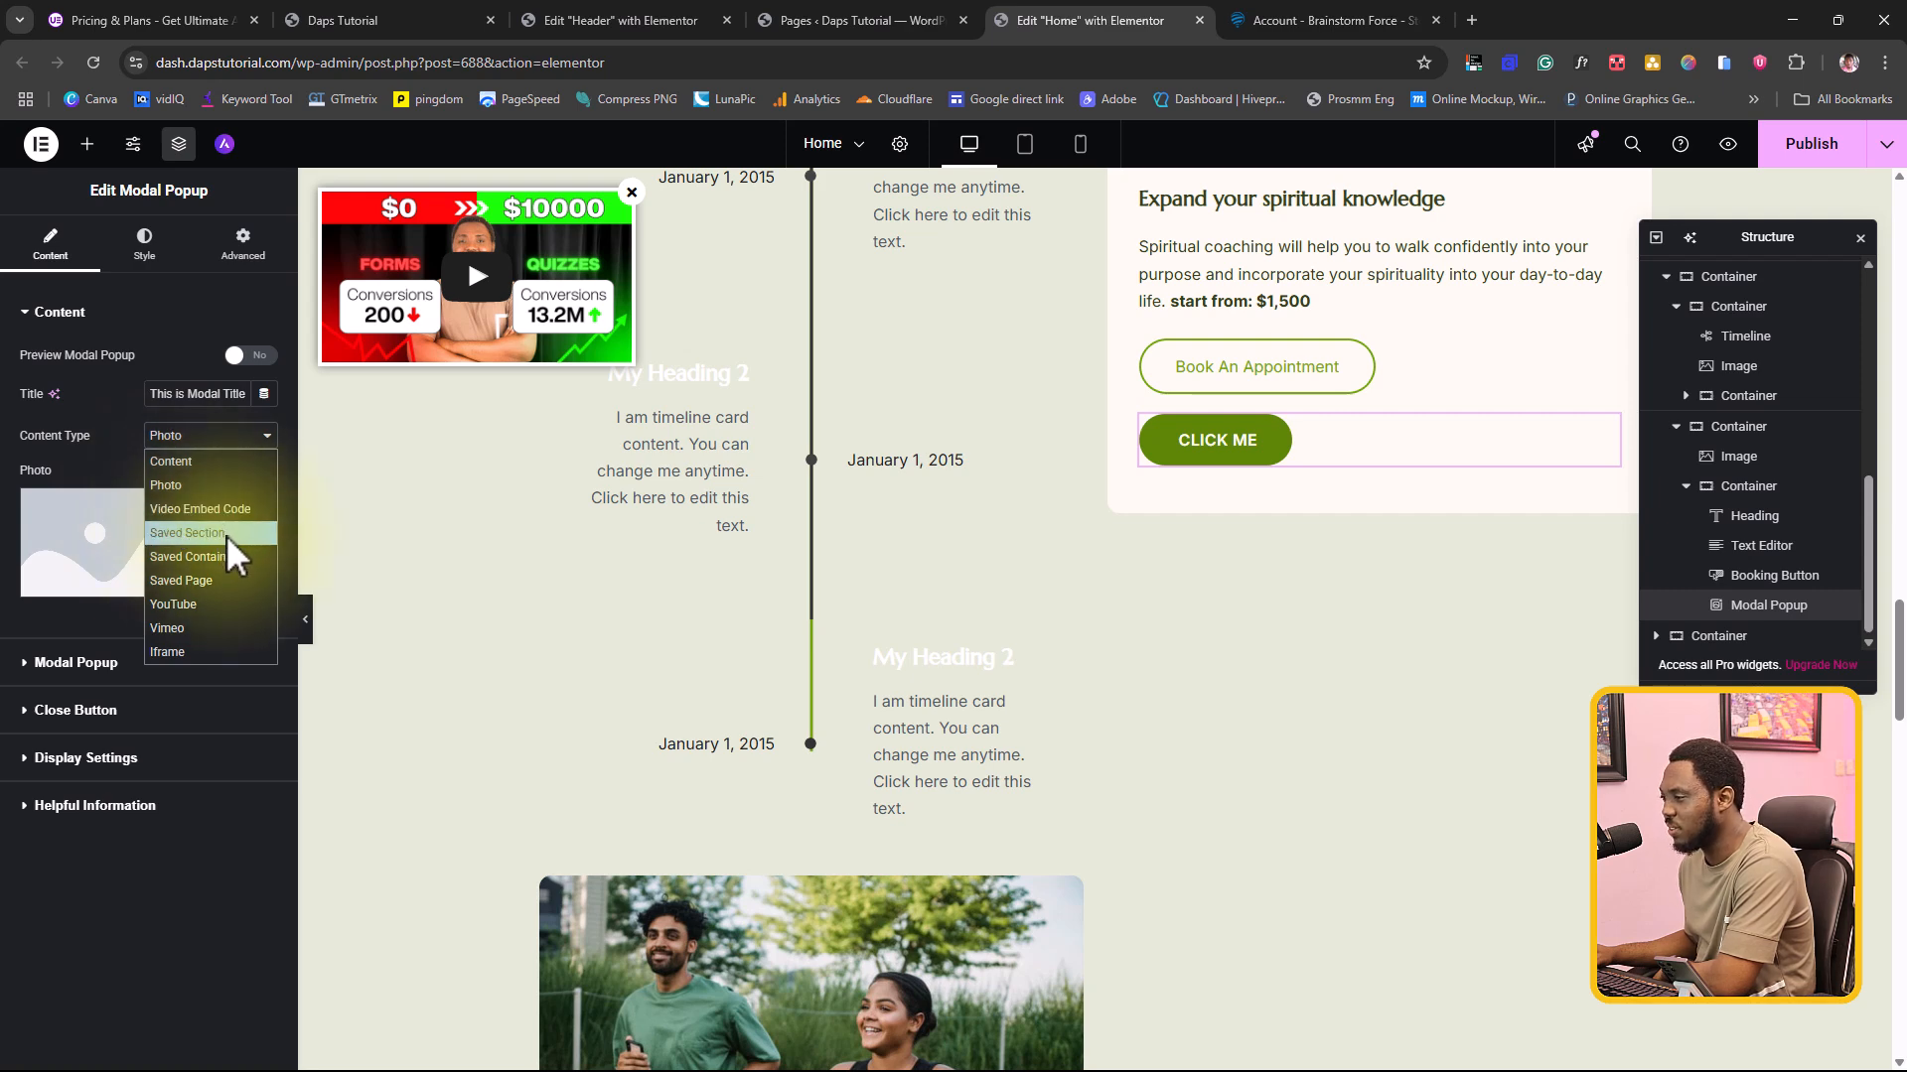
{"action": "left_click", "coordinate": [198, 600]}
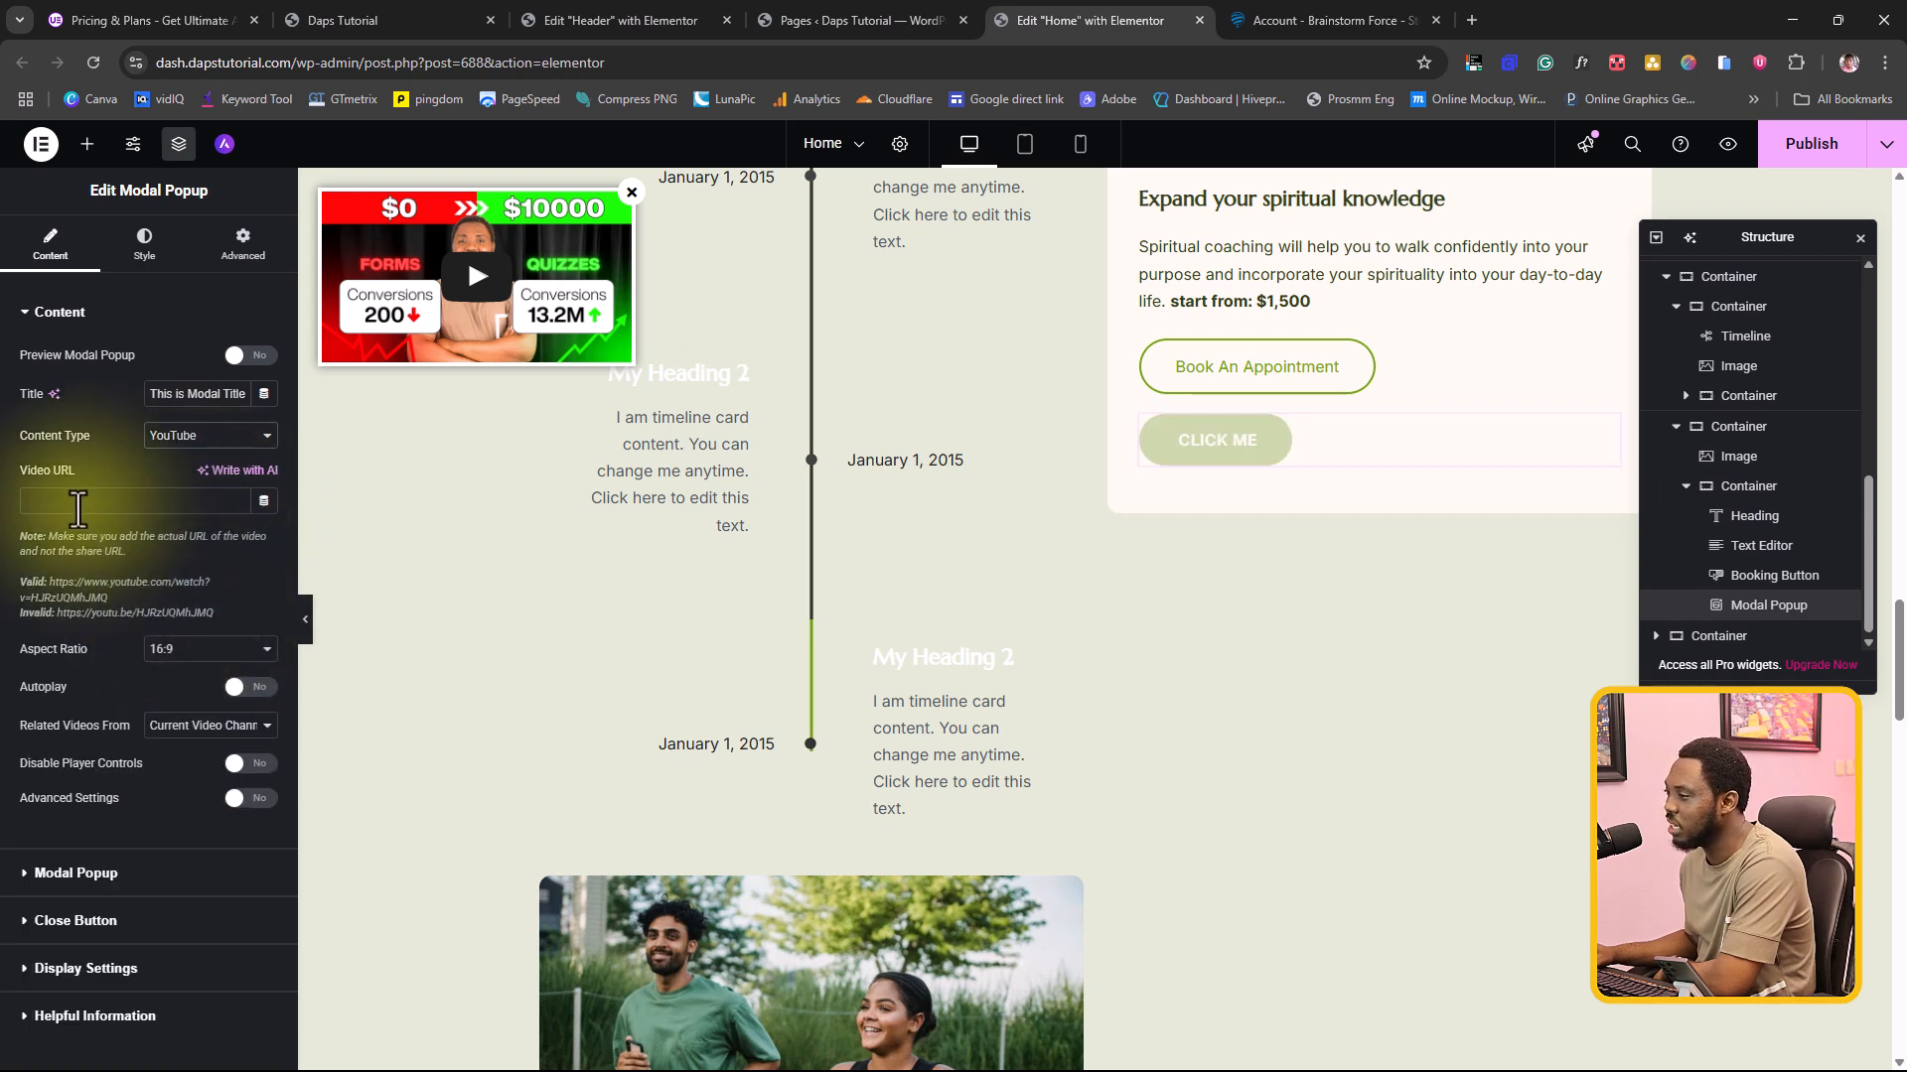
{"action": "left_click", "coordinate": [78, 509]}
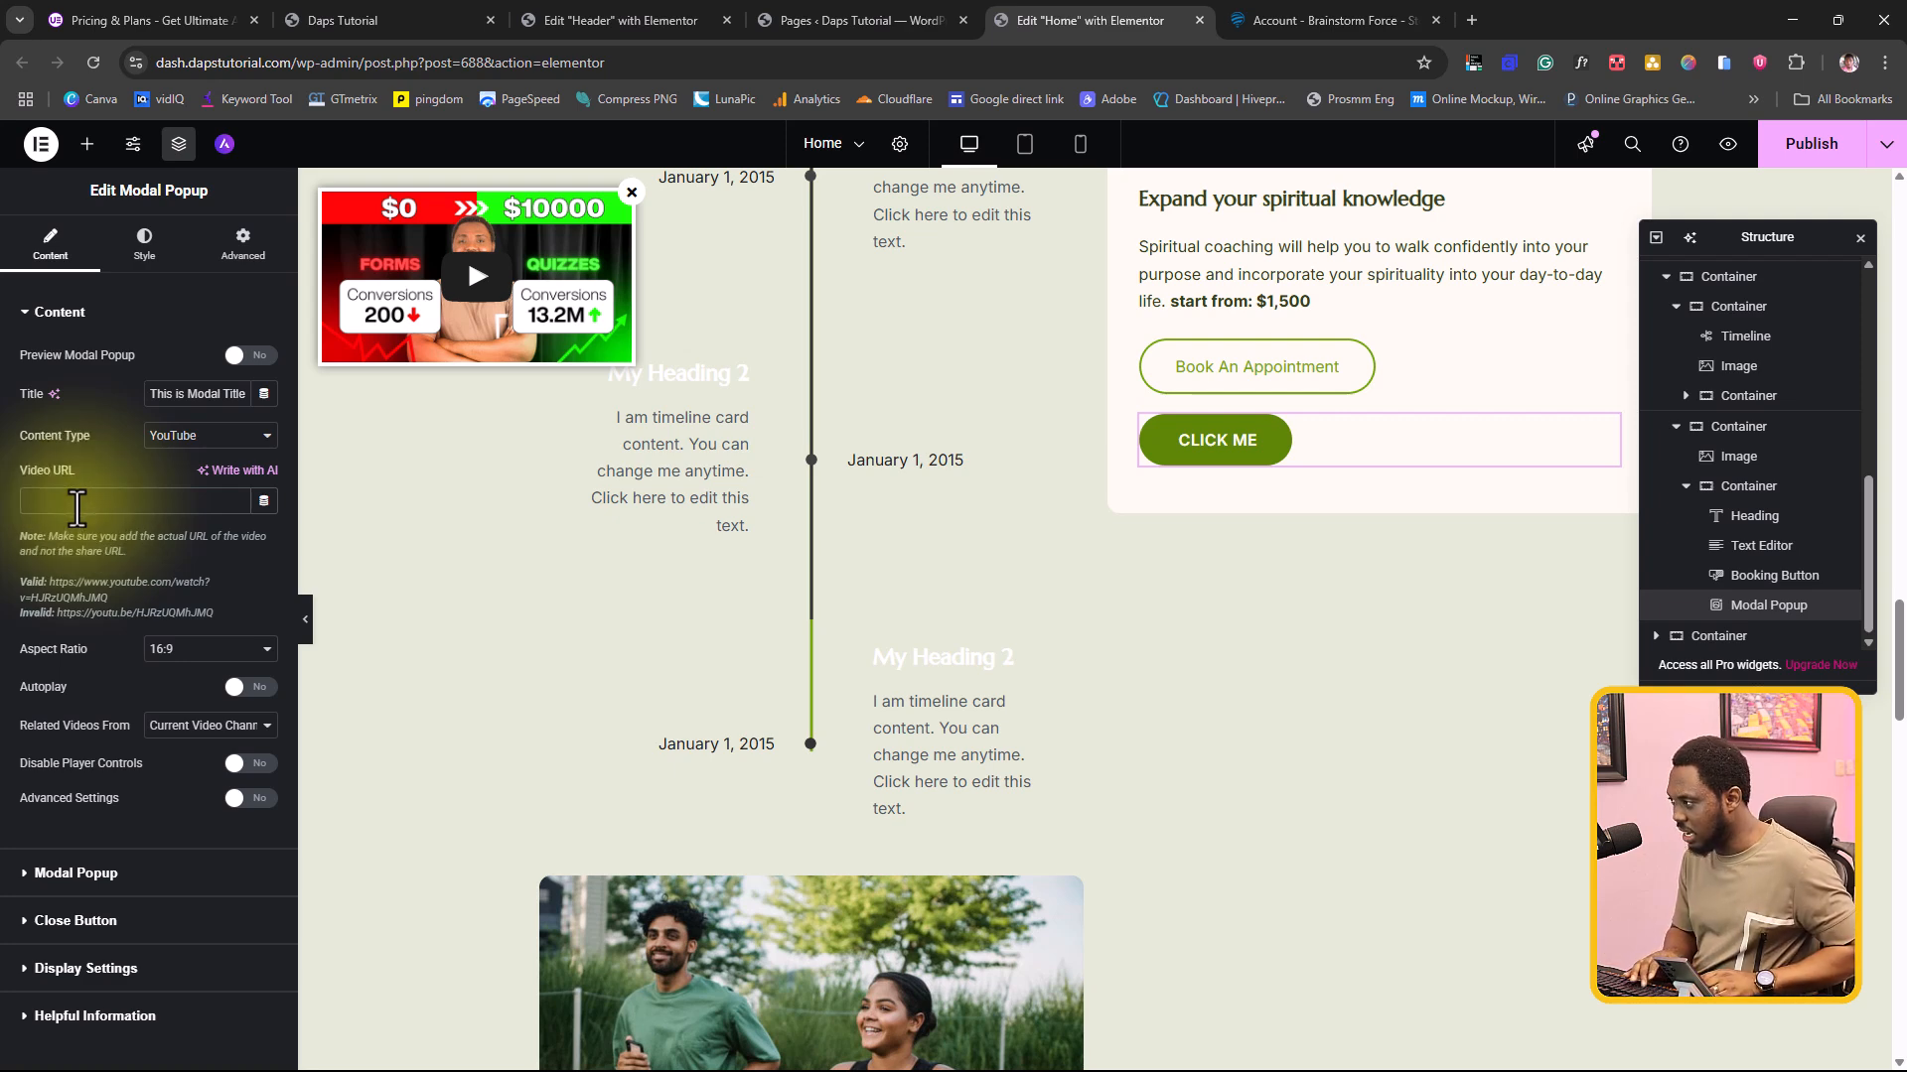
{"action": "type", "text": "https://www.youtube.com/watch?v=ks3tzw-tho8"}
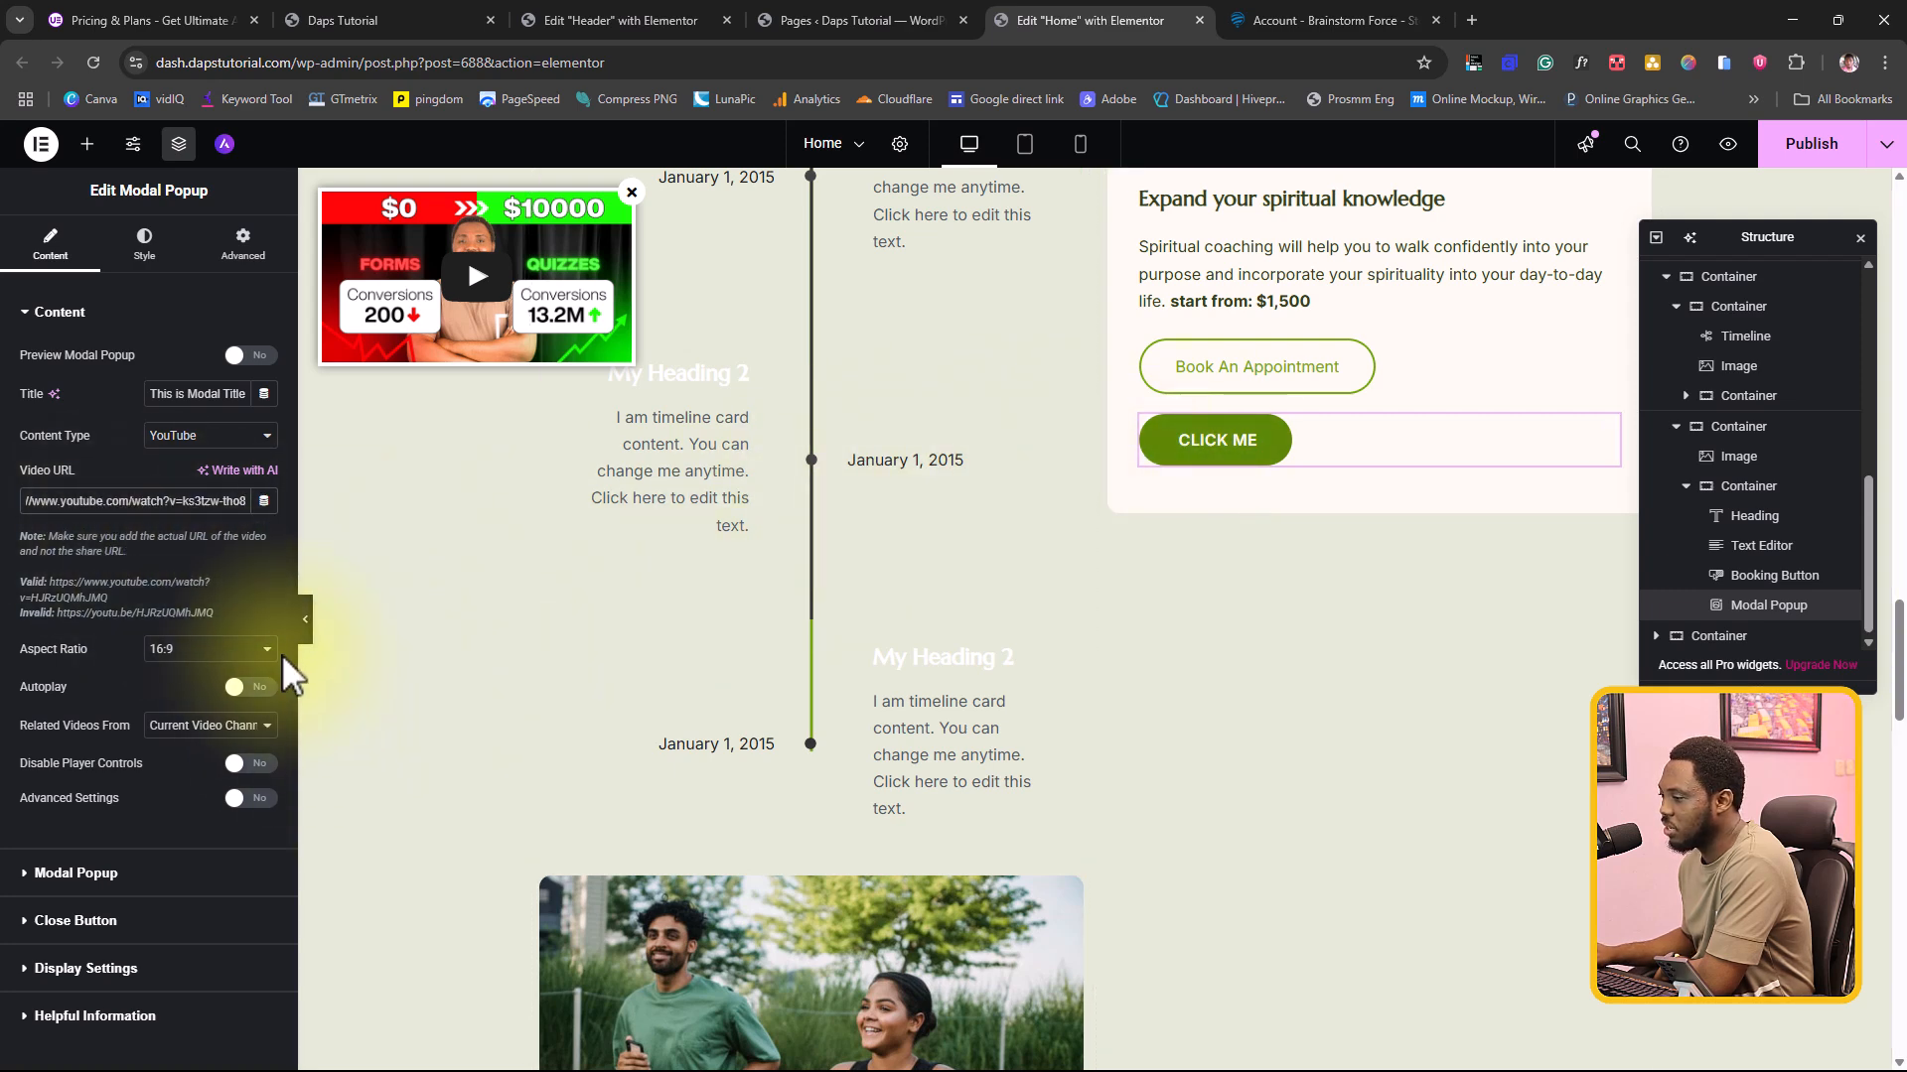
Step: Preview the modal popup by opening it from its CLICK ME button, close it and return to editing
{"action": "left_click", "coordinate": [306, 626]}
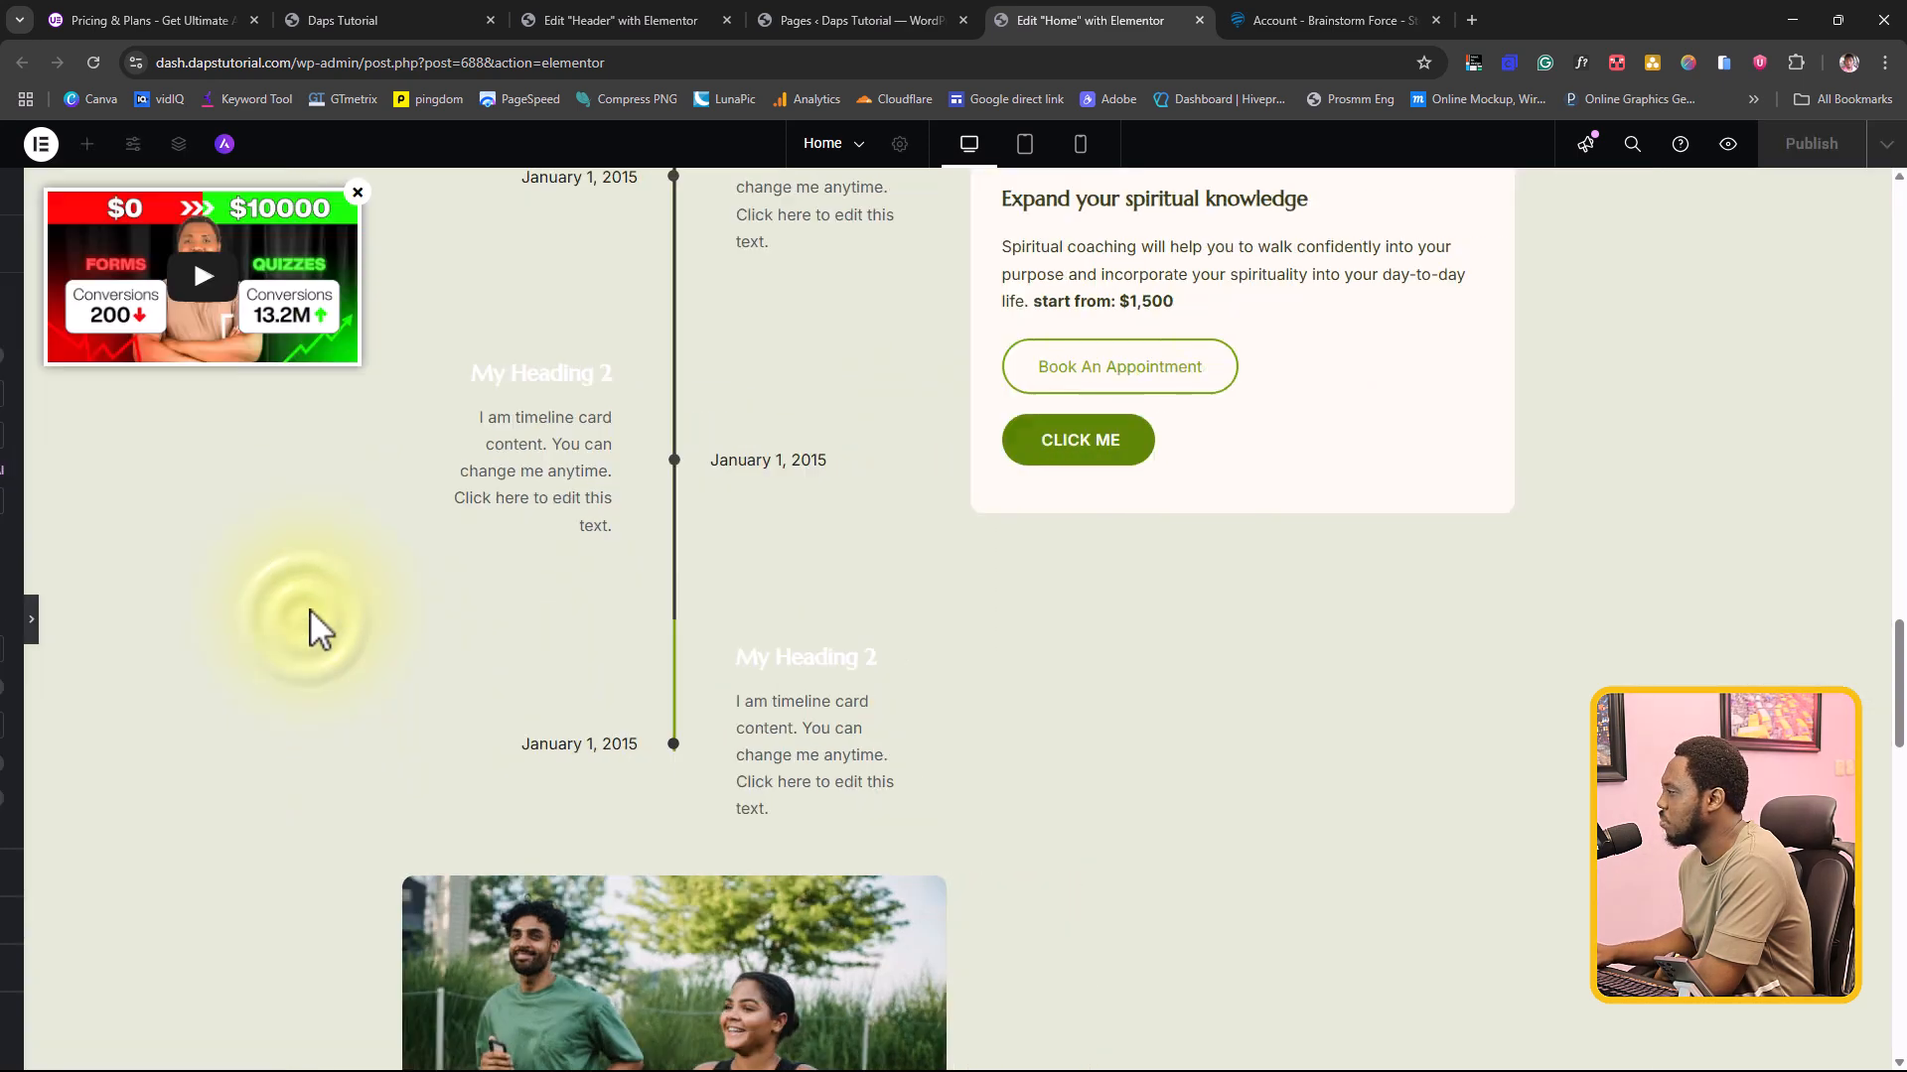
{"action": "left_click", "coordinate": [1070, 432]}
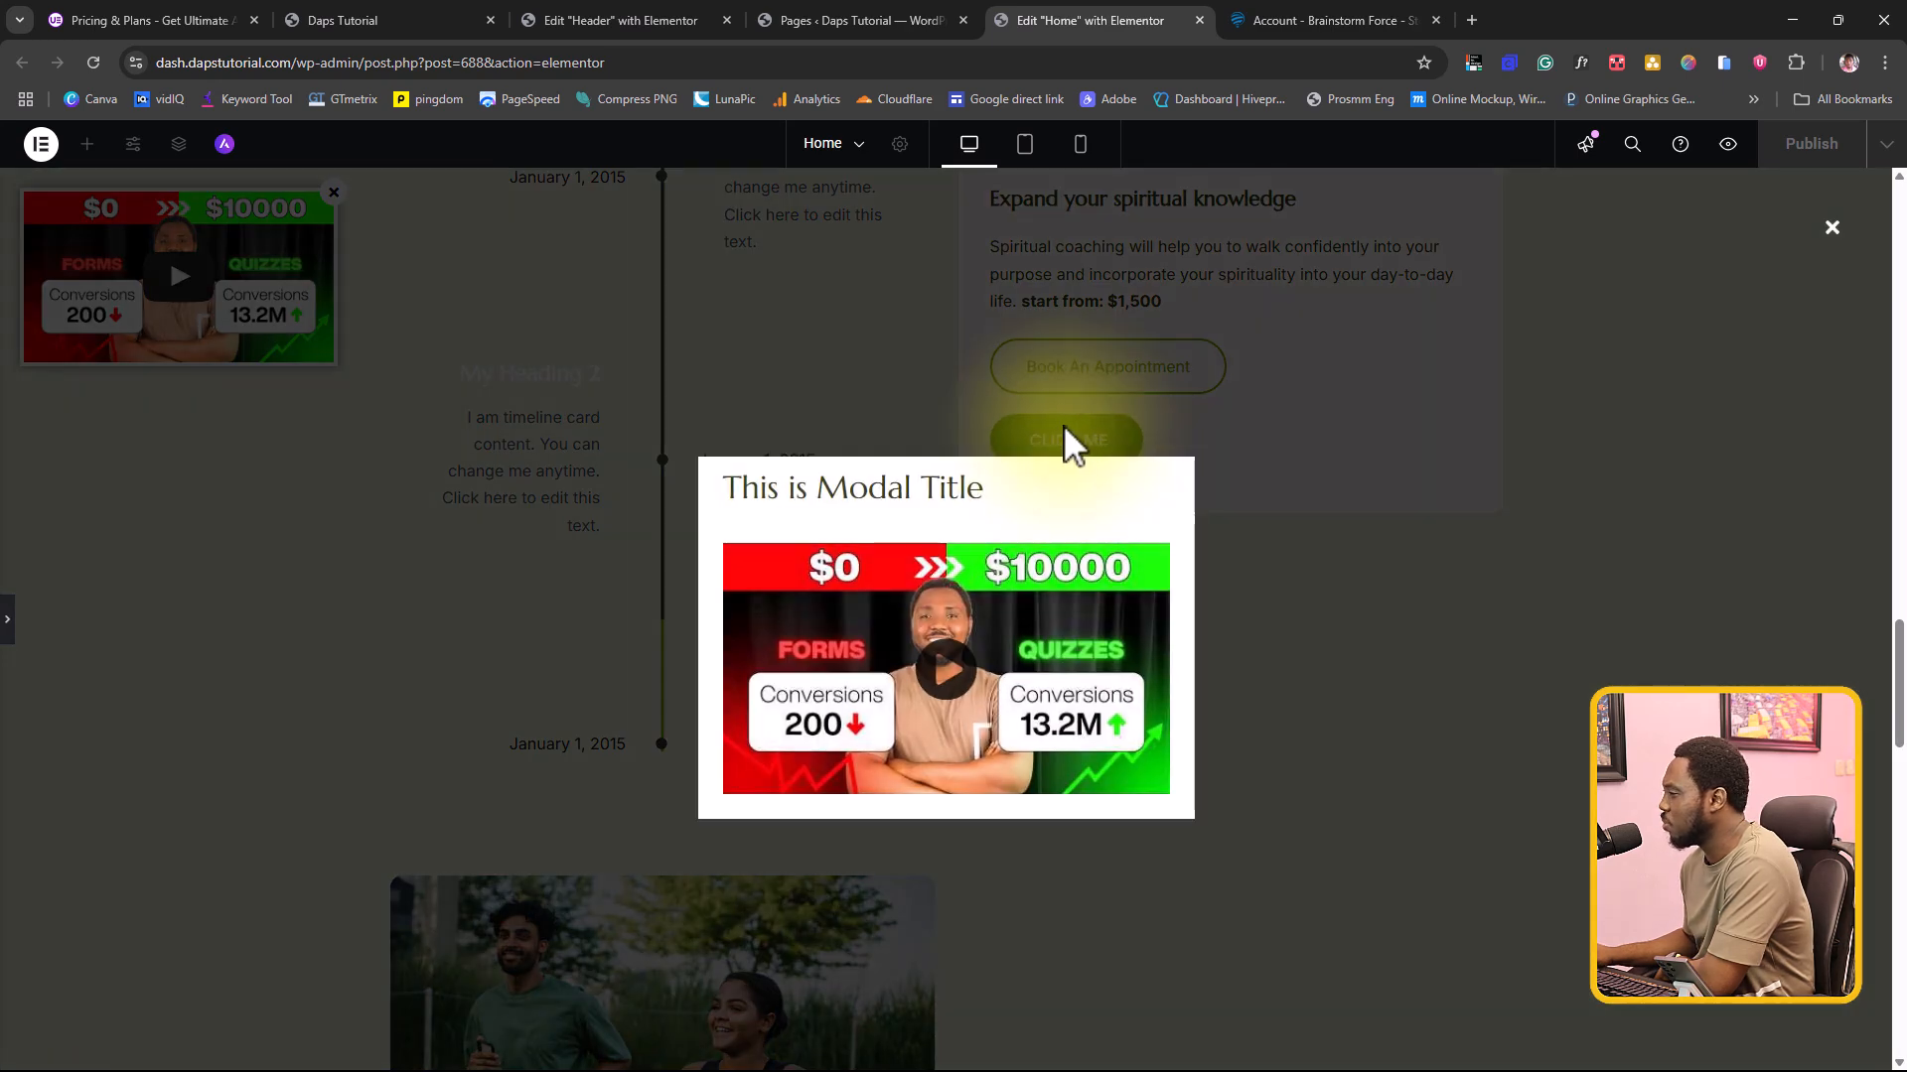
{"action": "left_click", "coordinate": [1832, 228]}
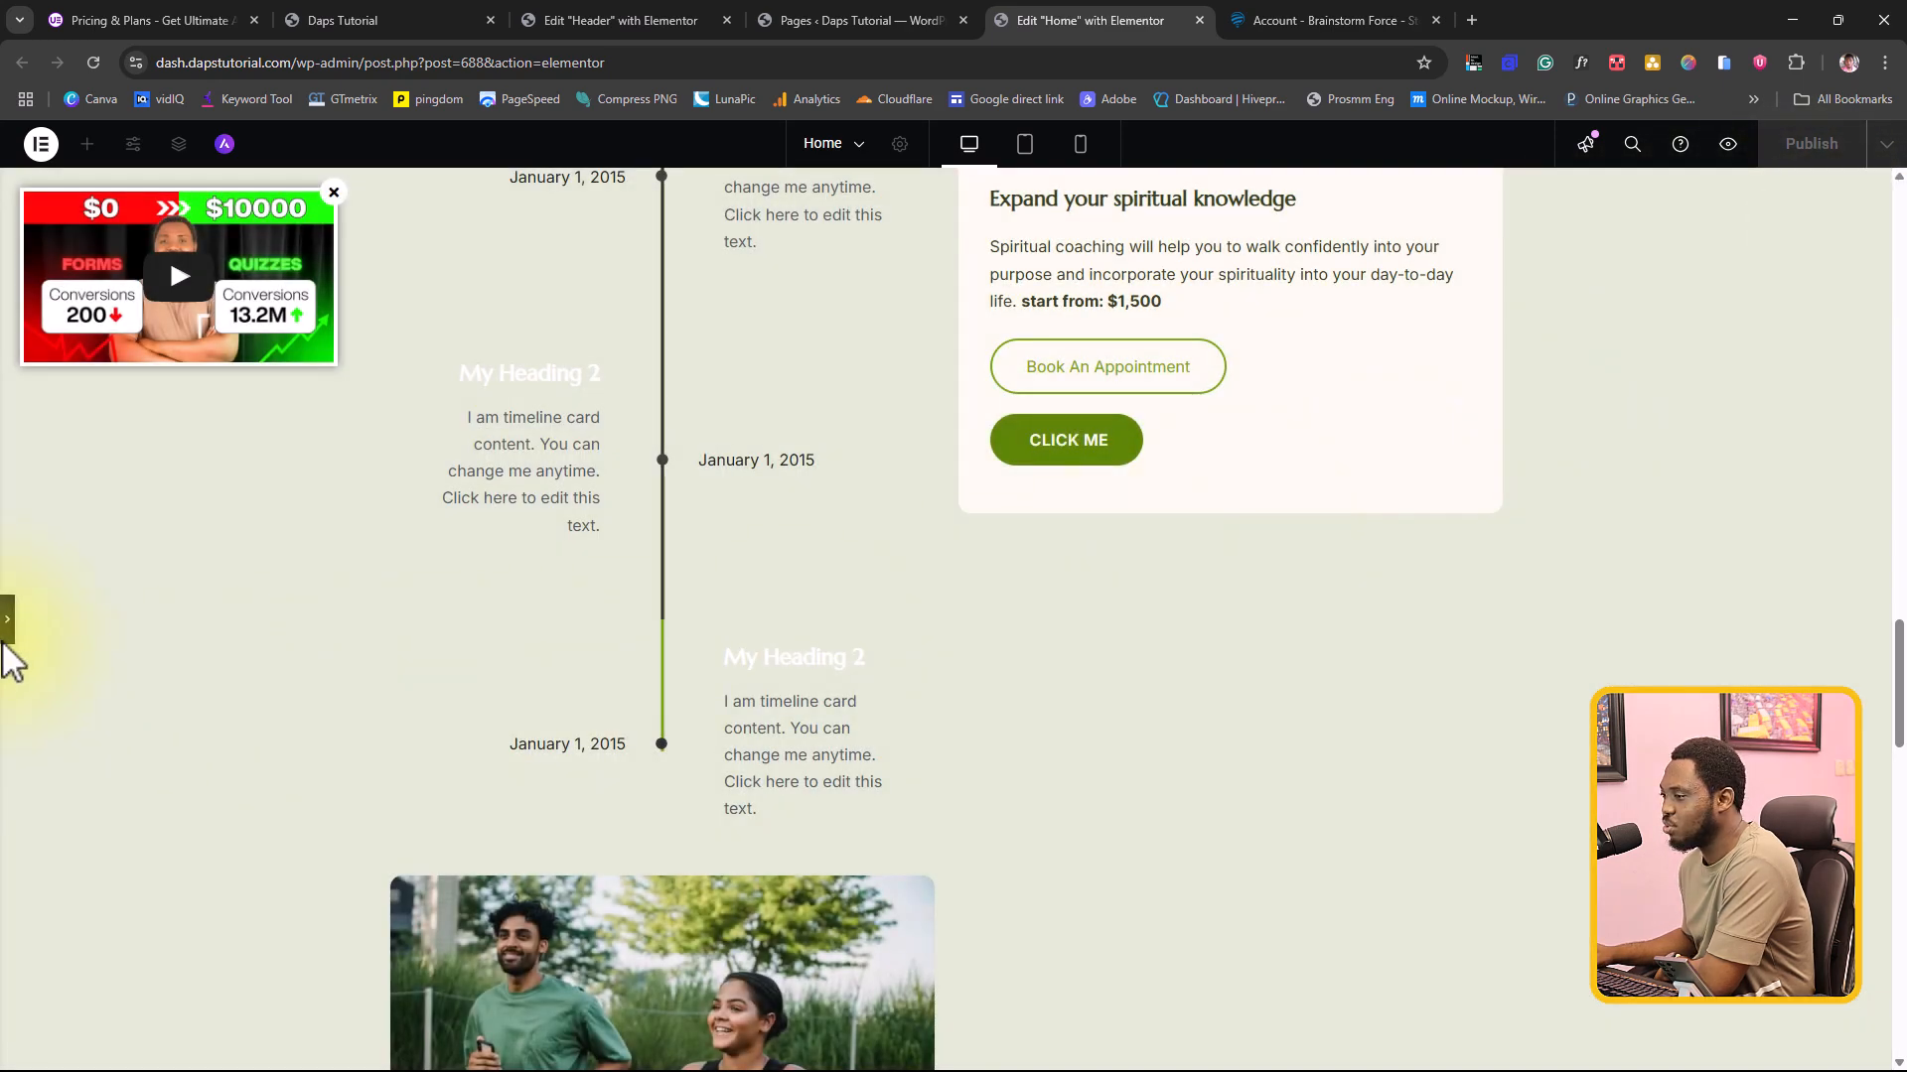
{"action": "left_click", "coordinate": [8, 623]}
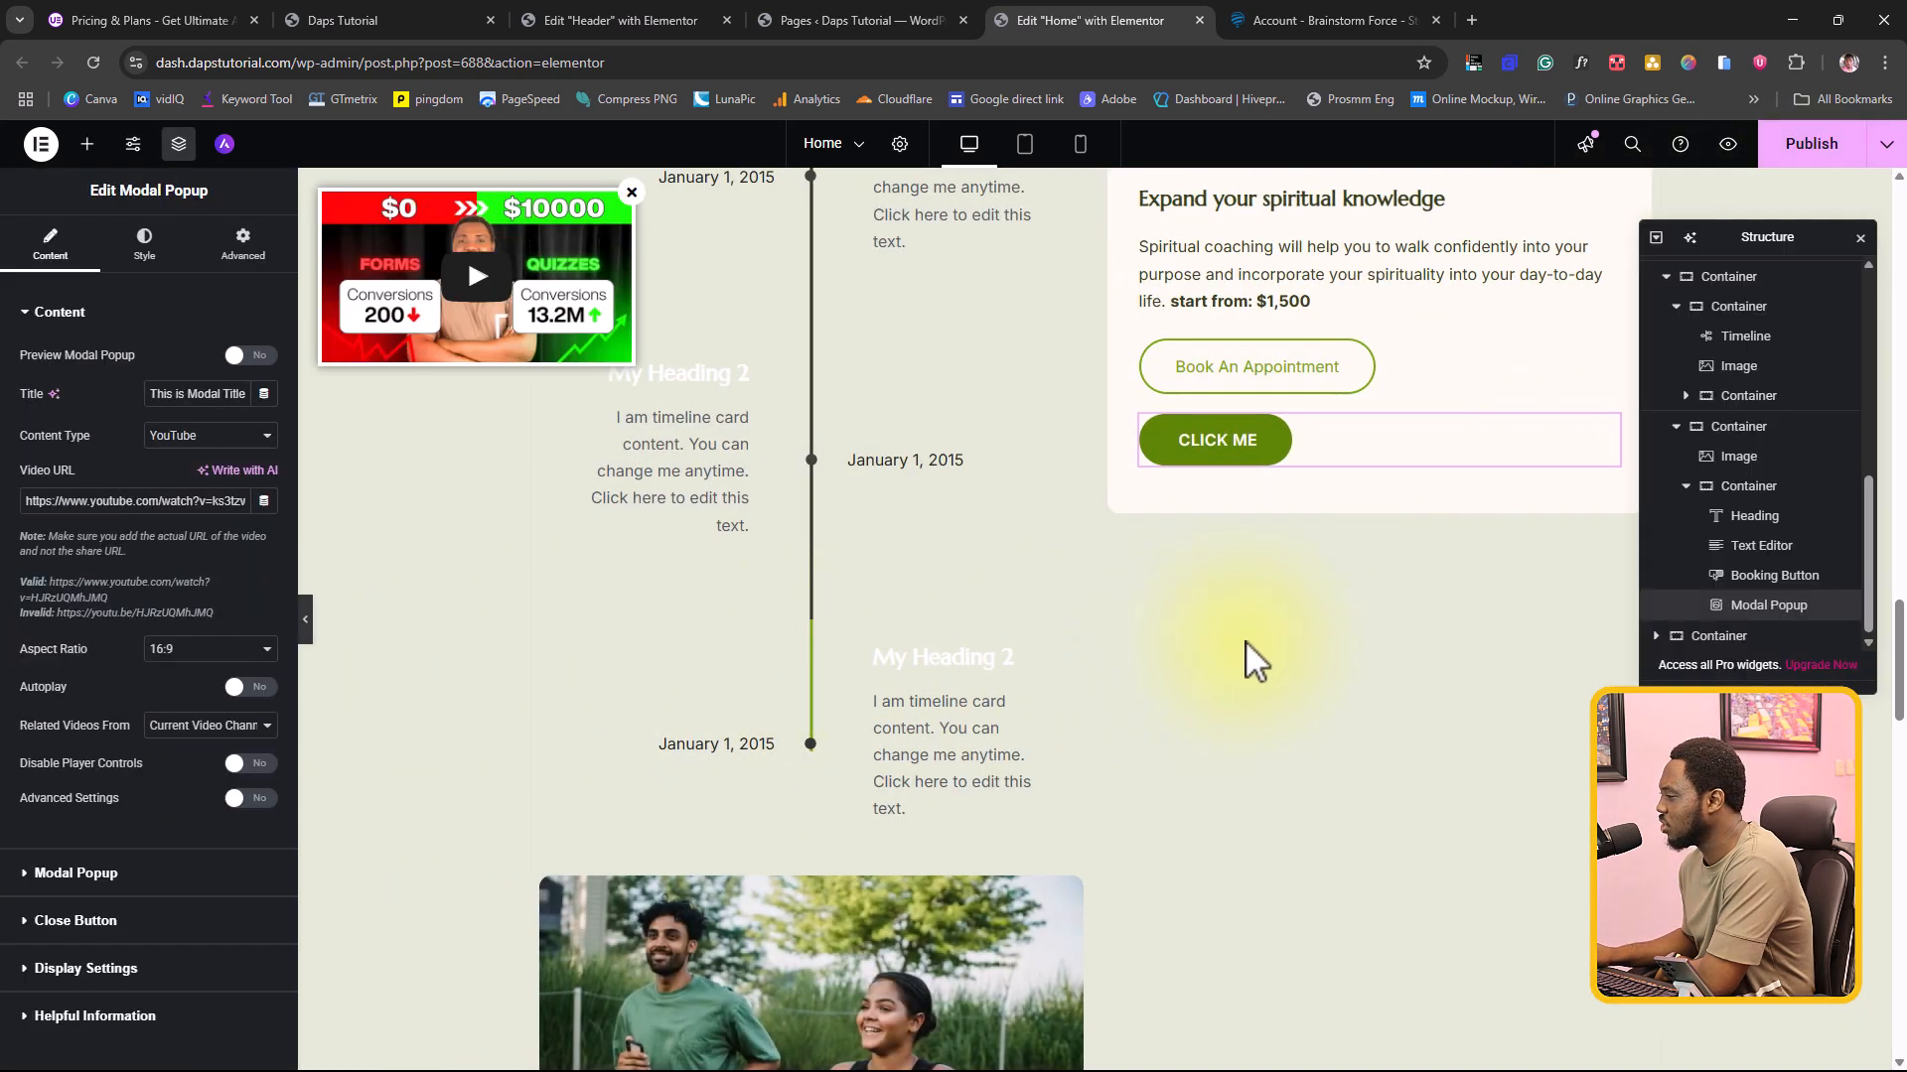
Step: Save the "Change your life through professional health coaching" section's container as a site template named Test and close the library
{"action": "scroll", "coordinate": [1284, 610], "scroll_direction": "down", "scroll_amount": 10}
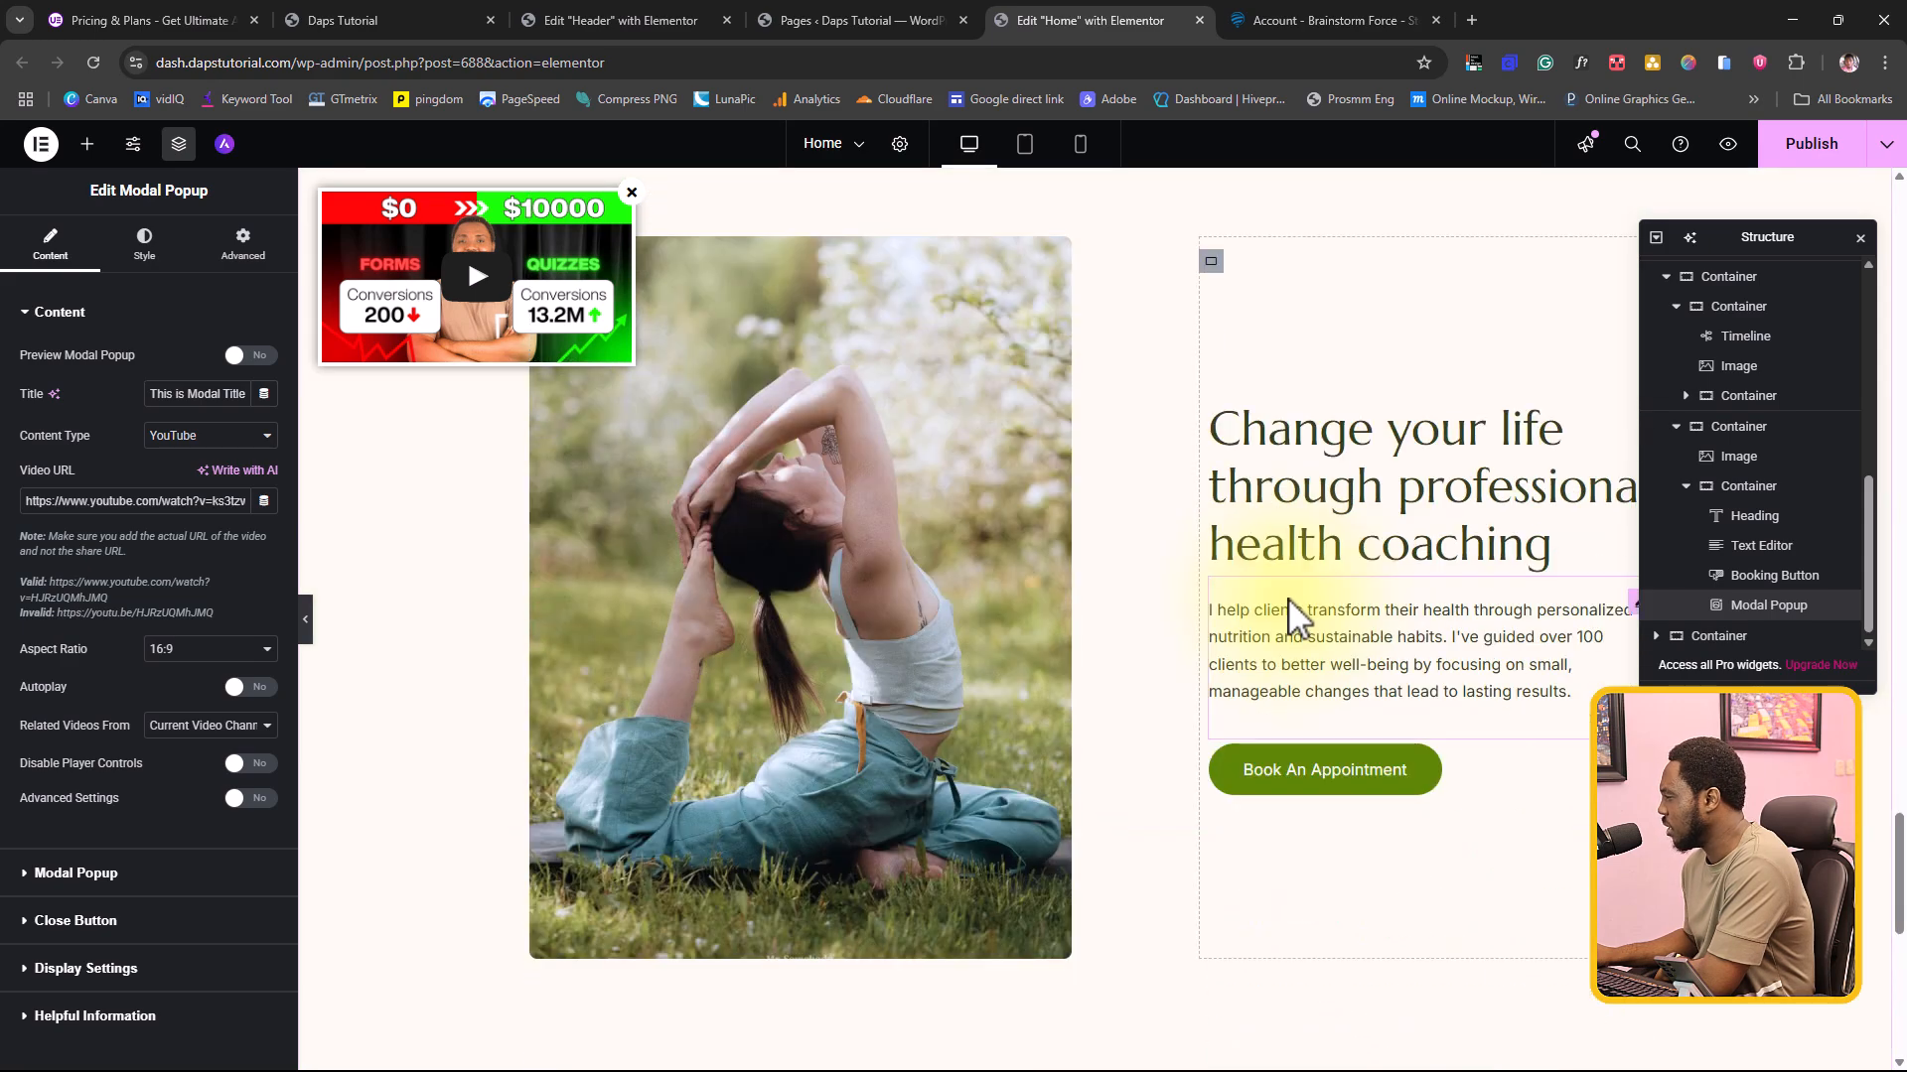
{"action": "scroll", "coordinate": [1281, 606], "scroll_direction": "up", "scroll_amount": 2}
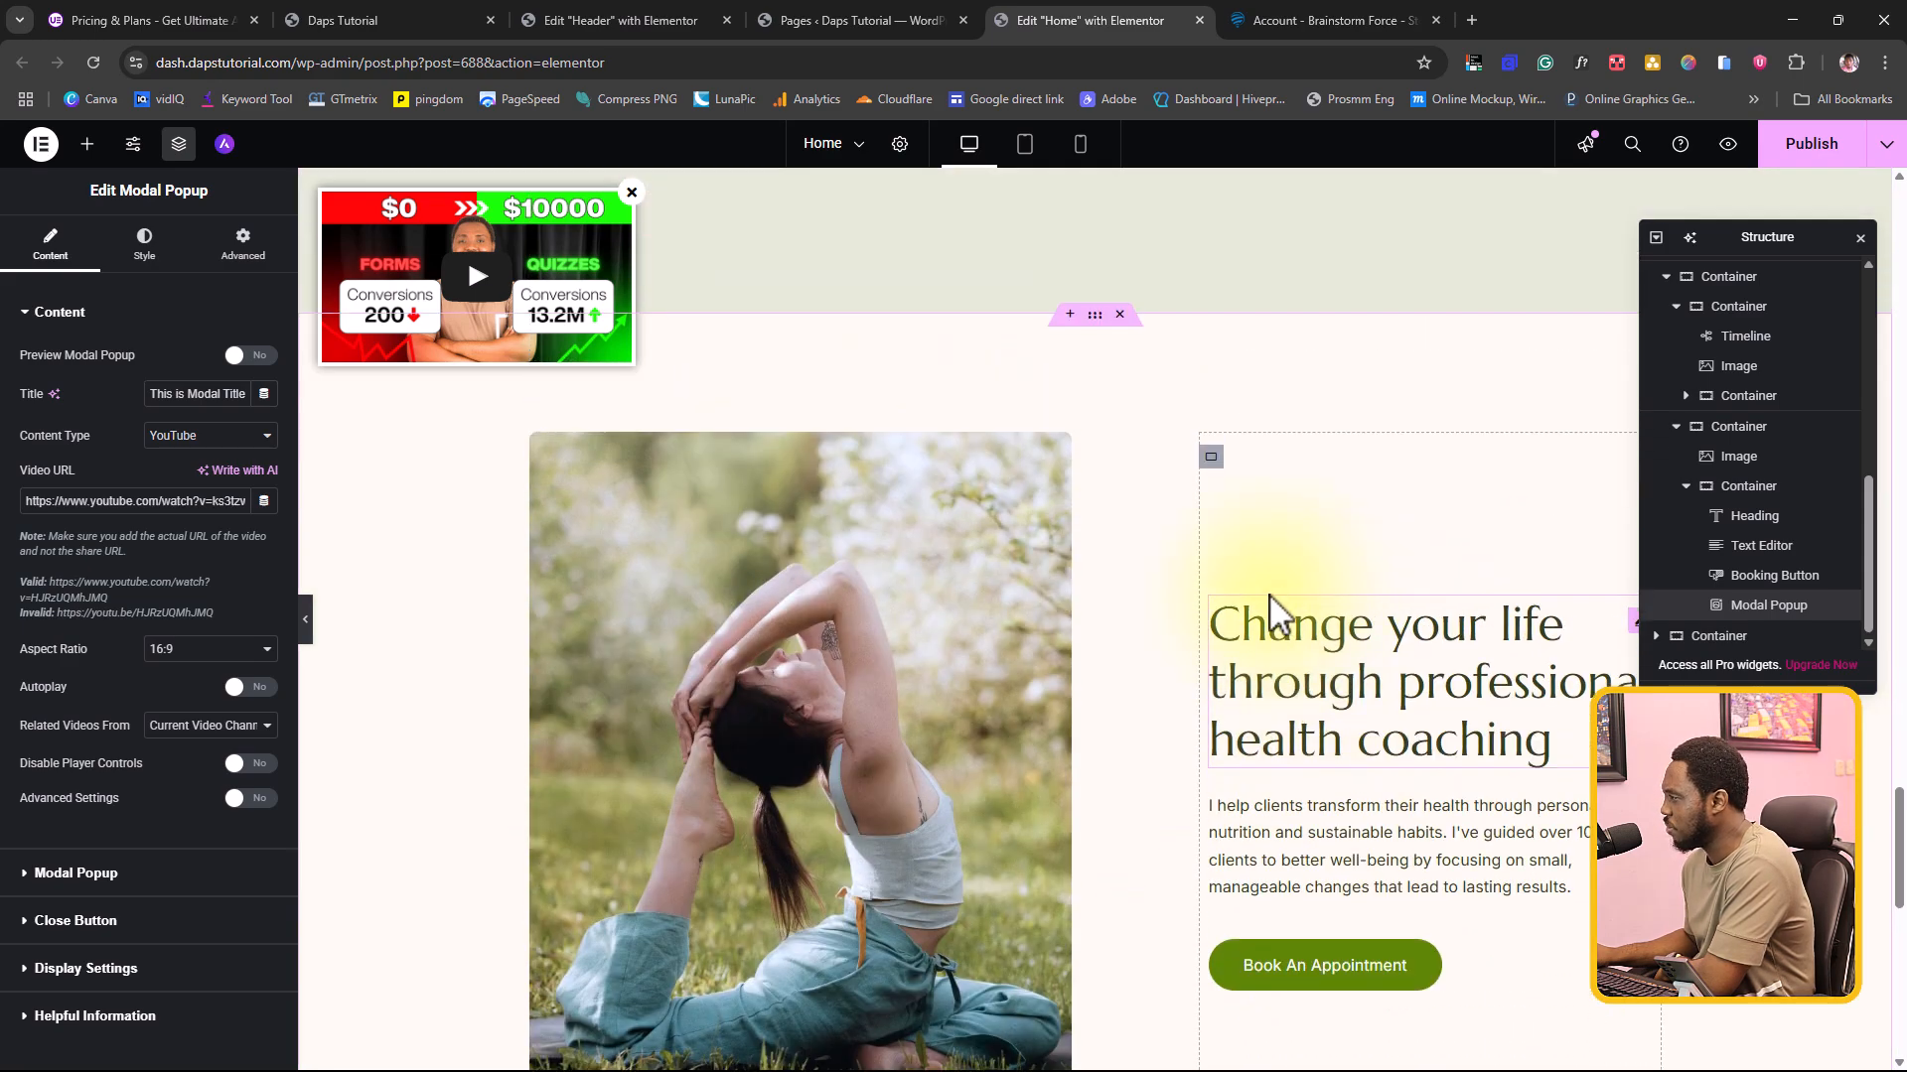
{"action": "left_click", "coordinate": [1093, 320]}
{"action": "right_click", "coordinate": [1095, 319]}
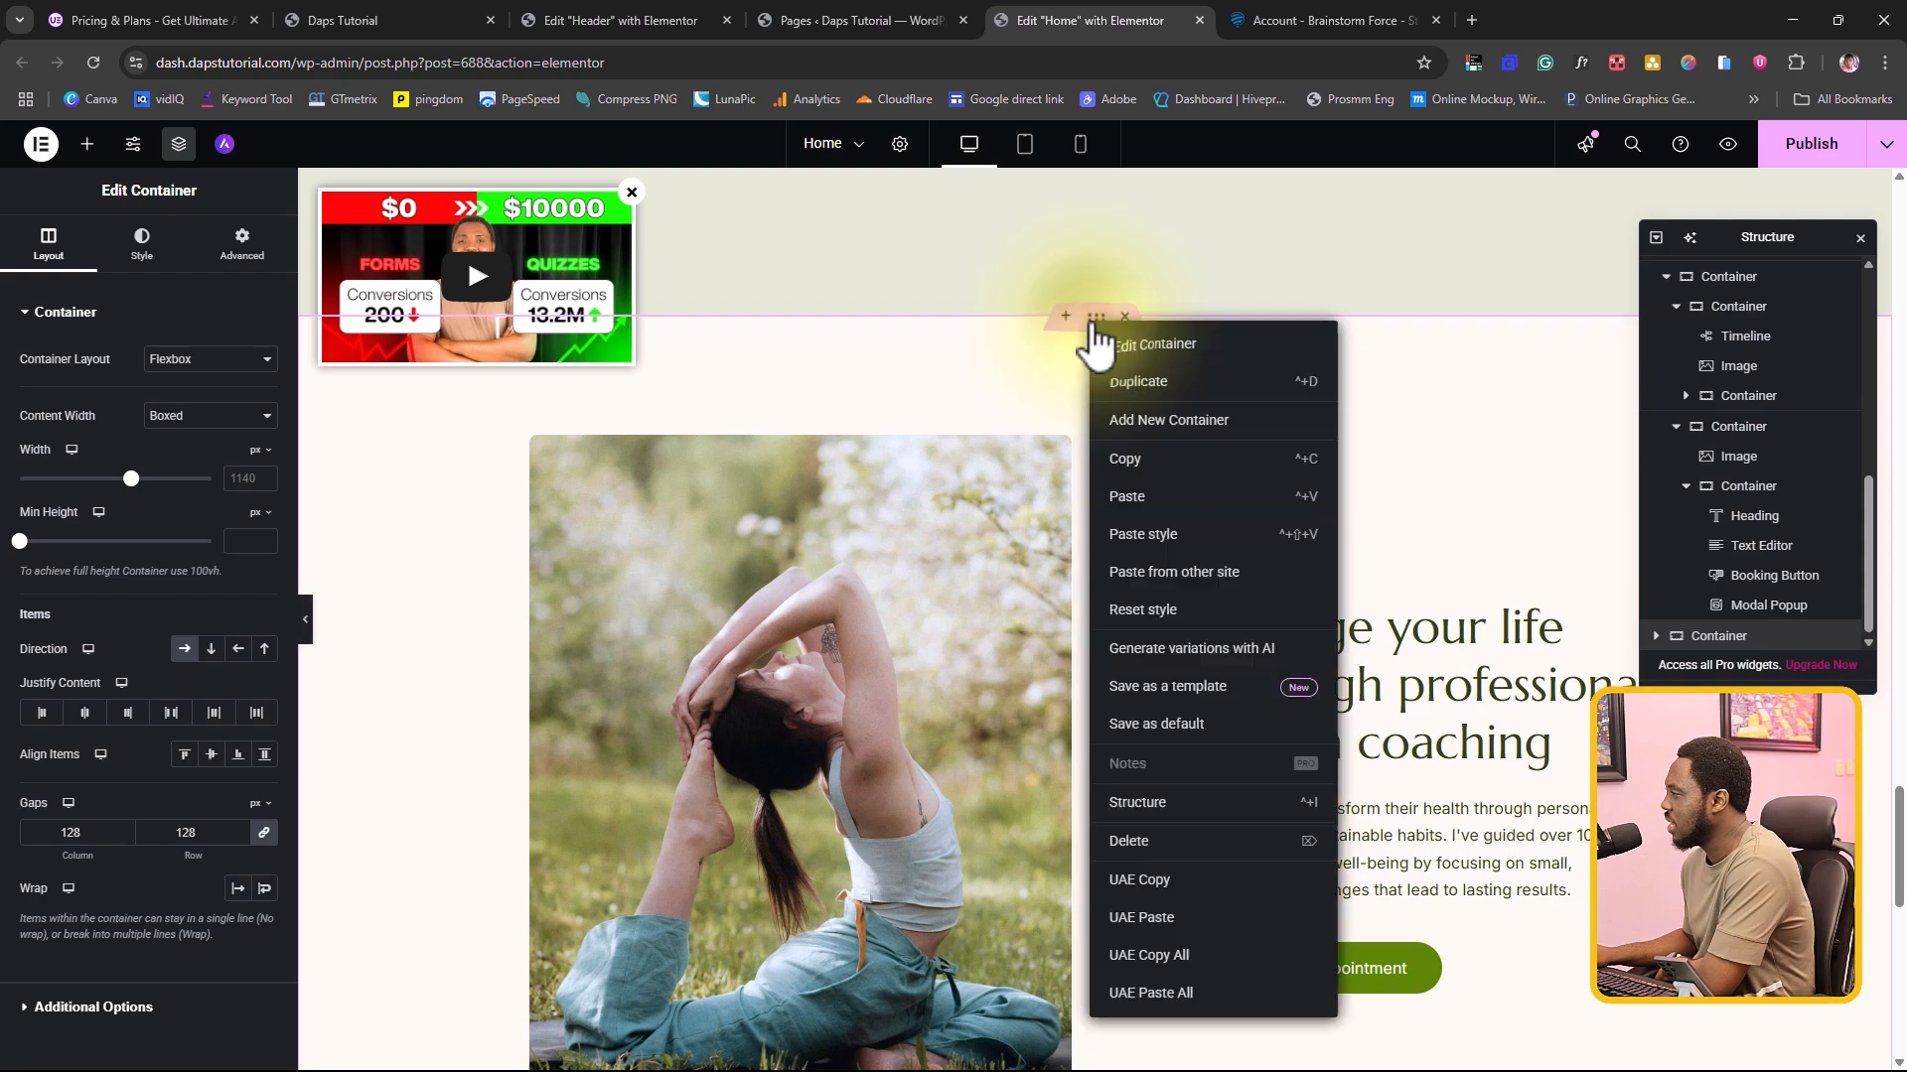
{"action": "left_click", "coordinate": [1170, 685]}
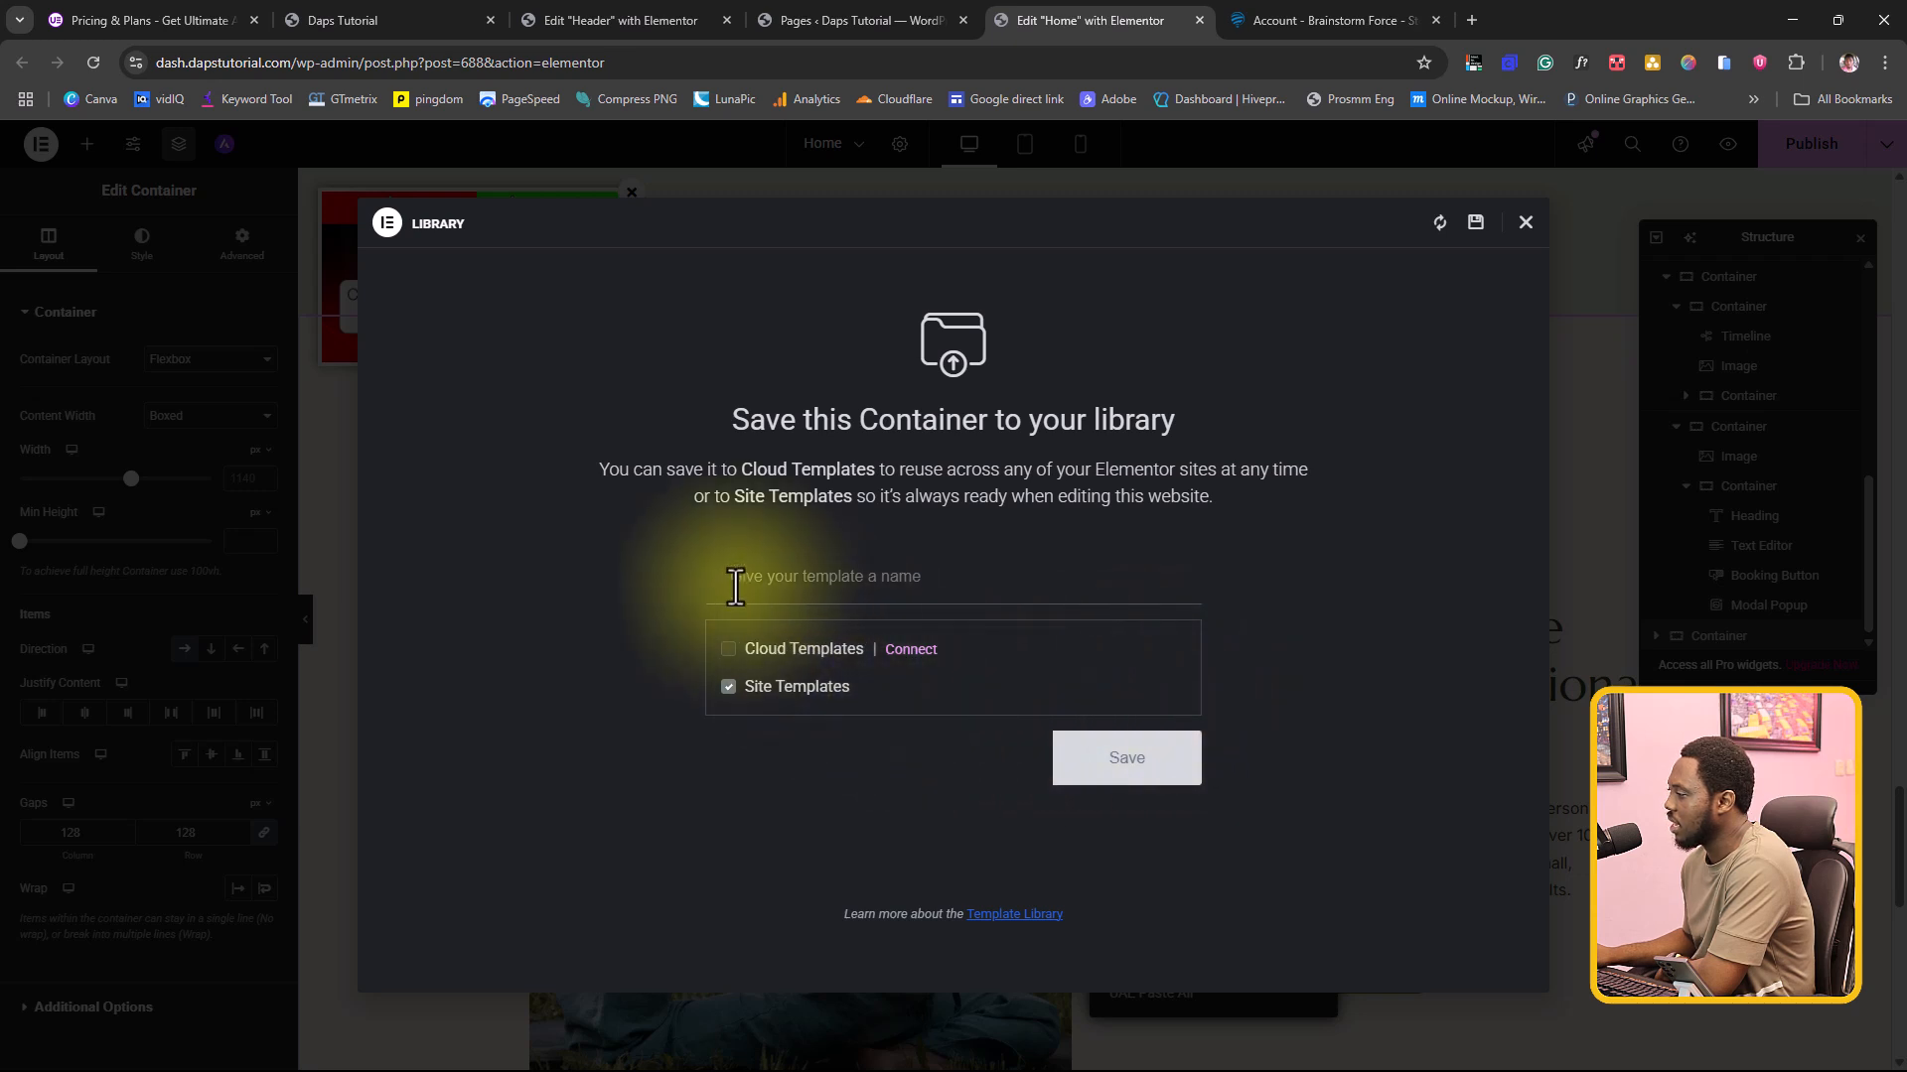
{"action": "left_click", "coordinate": [737, 578]}
{"action": "type", "text": "Test"}
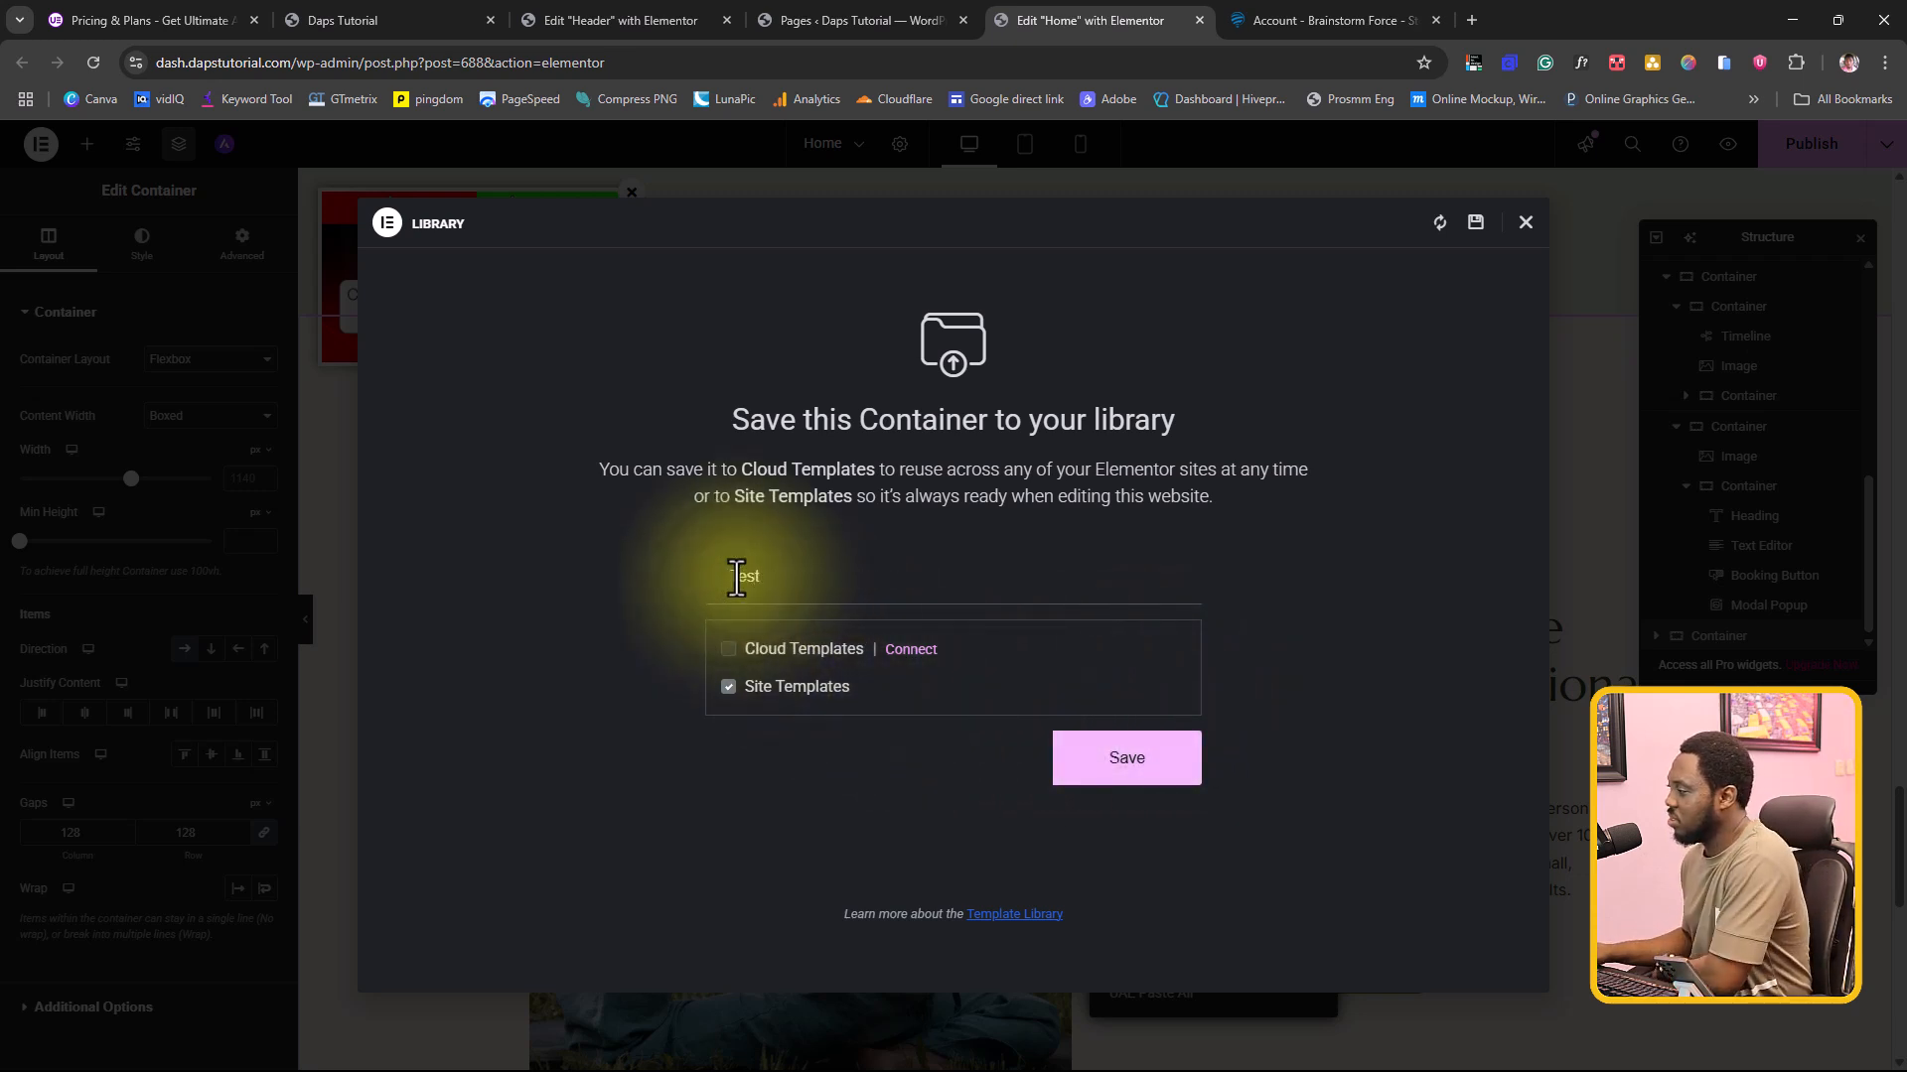
{"action": "left_click", "coordinate": [1135, 780]}
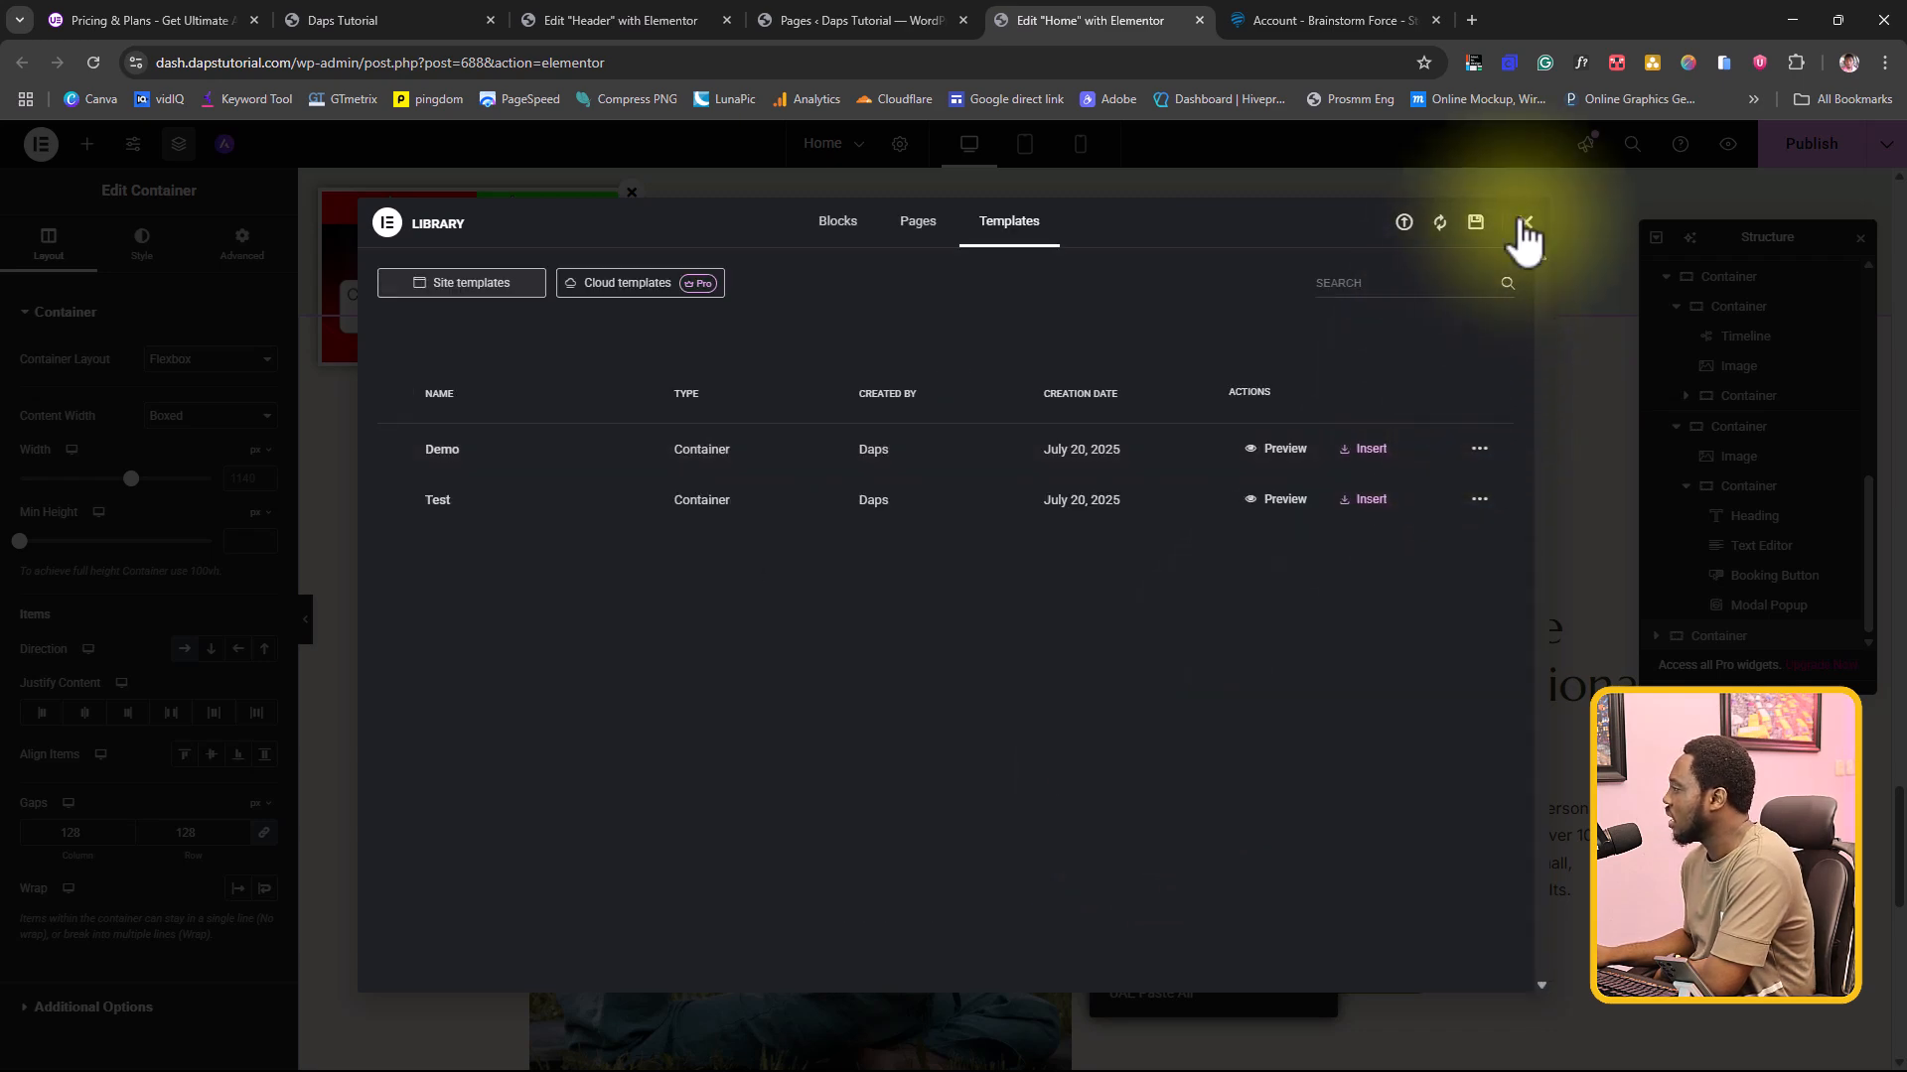
{"action": "left_click", "coordinate": [1514, 213]}
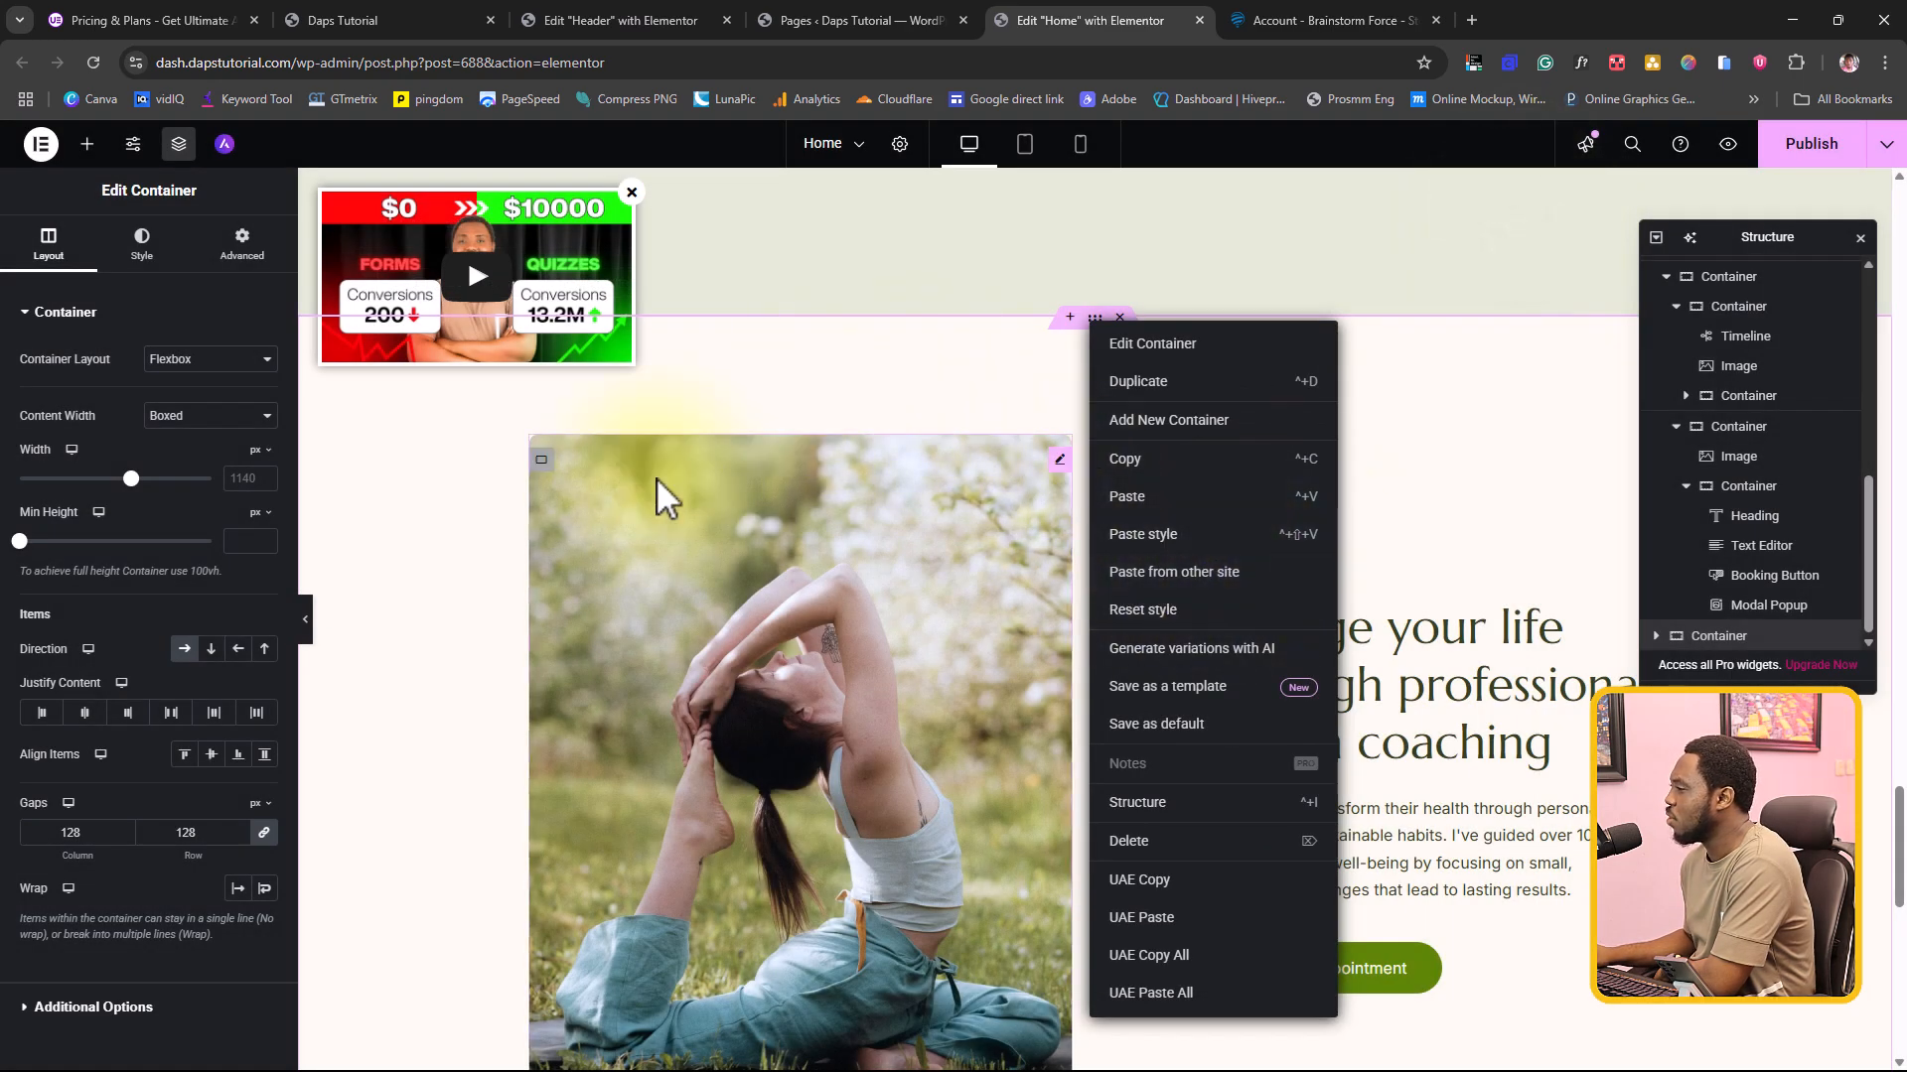
{"action": "left_click", "coordinate": [402, 625]}
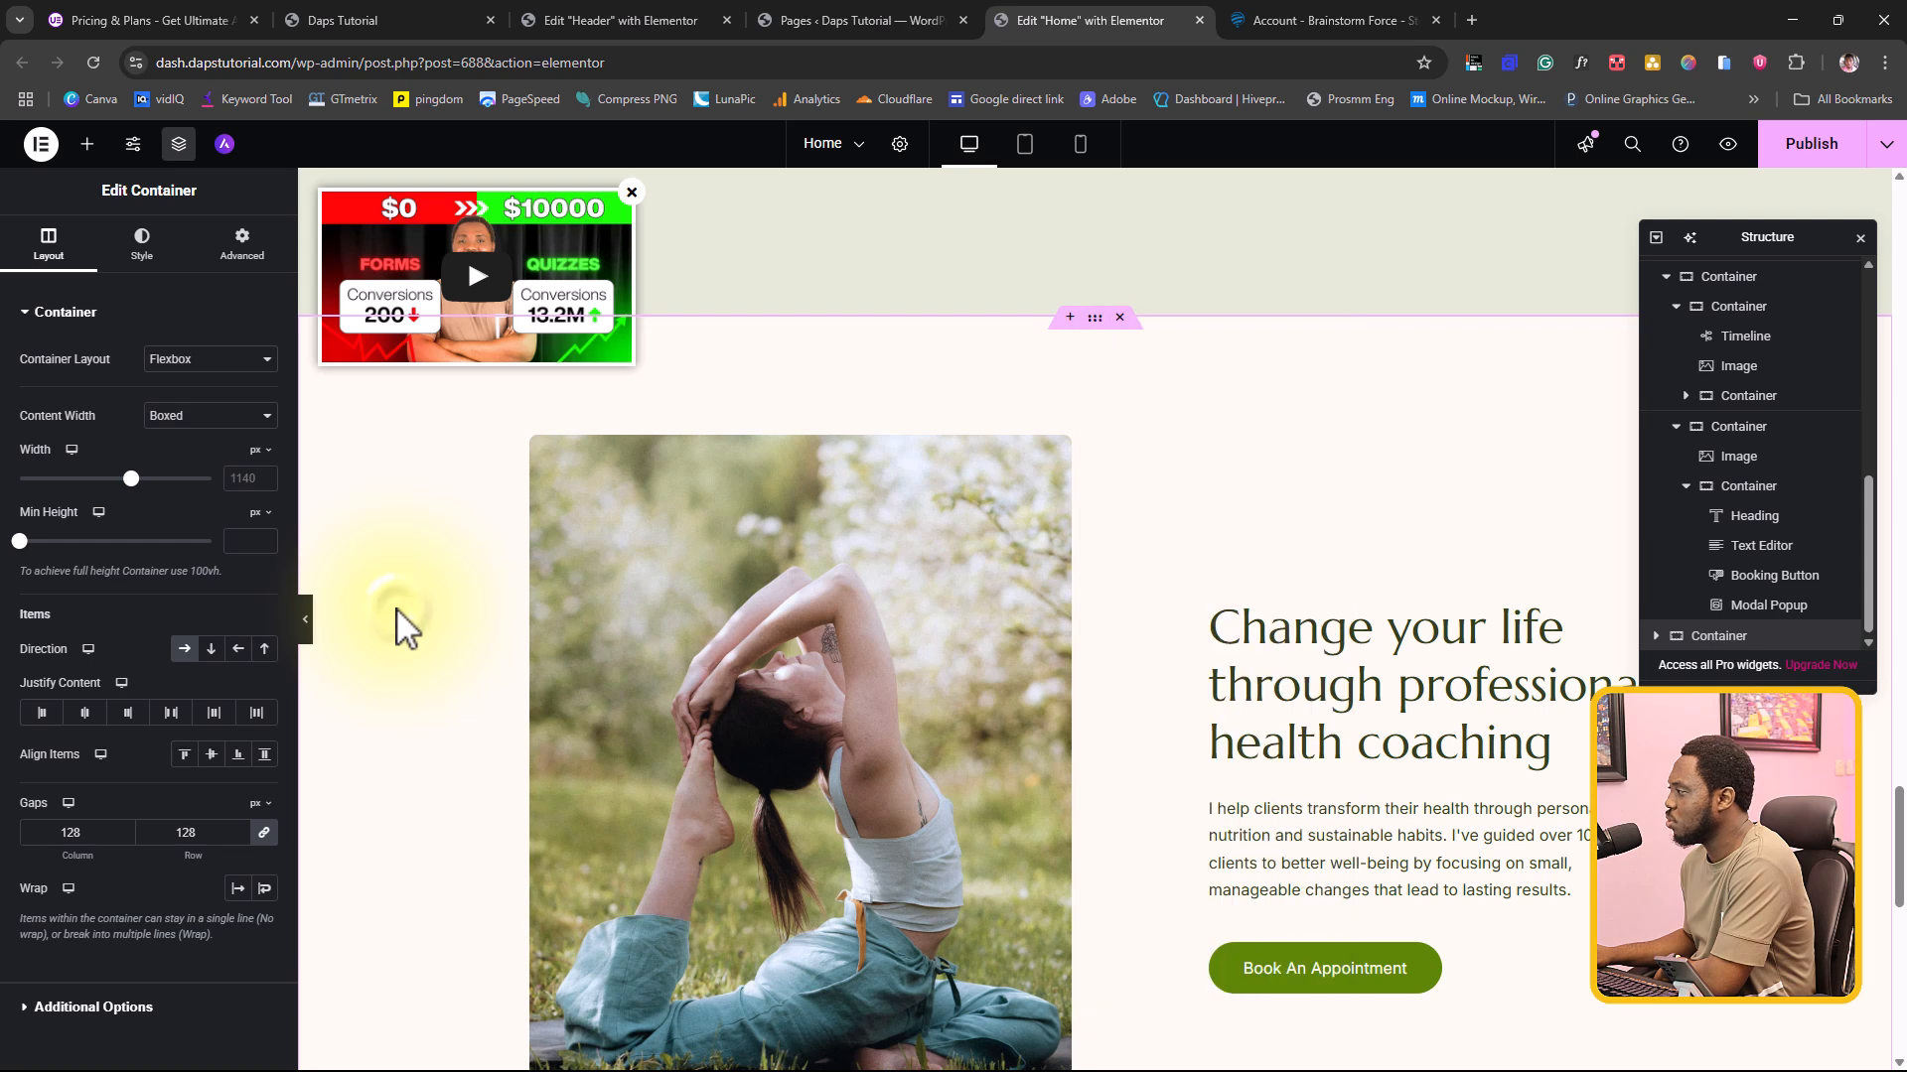
Step: Publish the Home page changes and reload the page editor
{"action": "left_click", "coordinate": [1844, 159]}
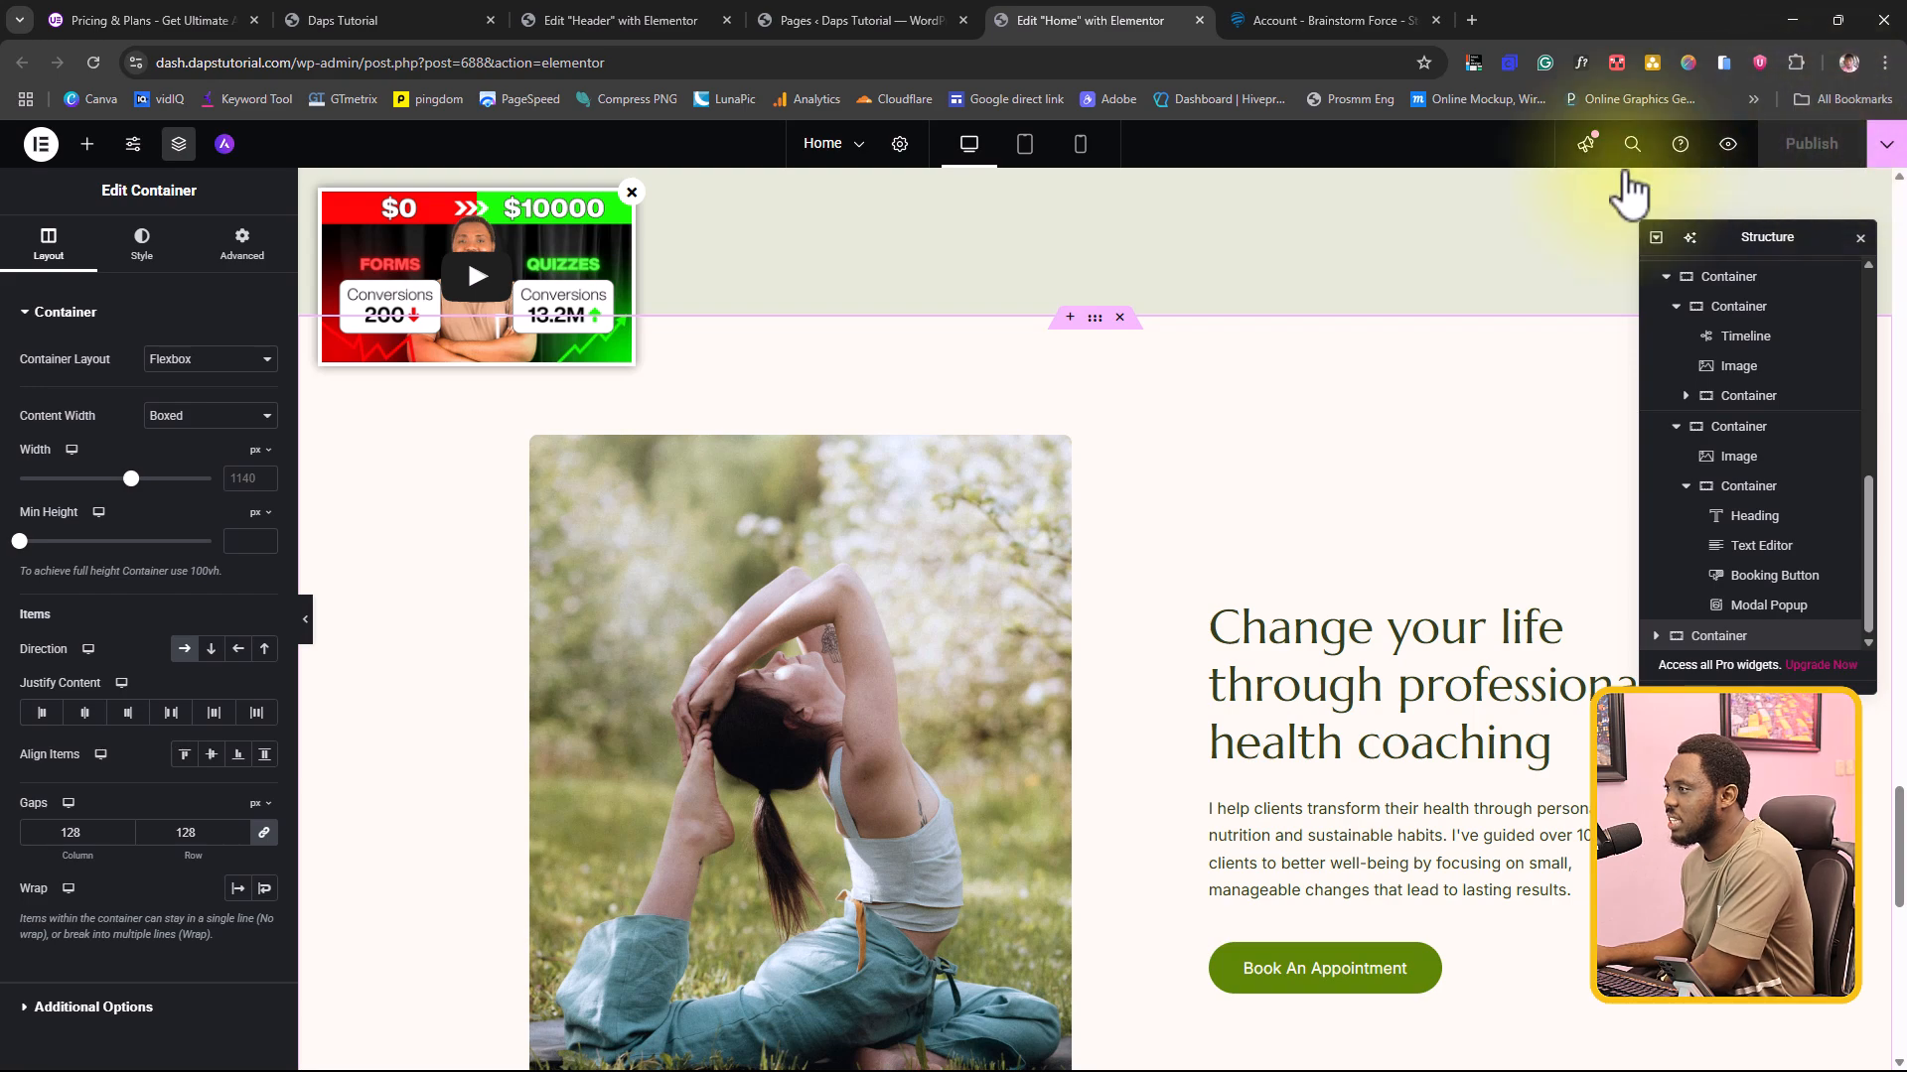
{"action": "left_click", "coordinate": [89, 63]}
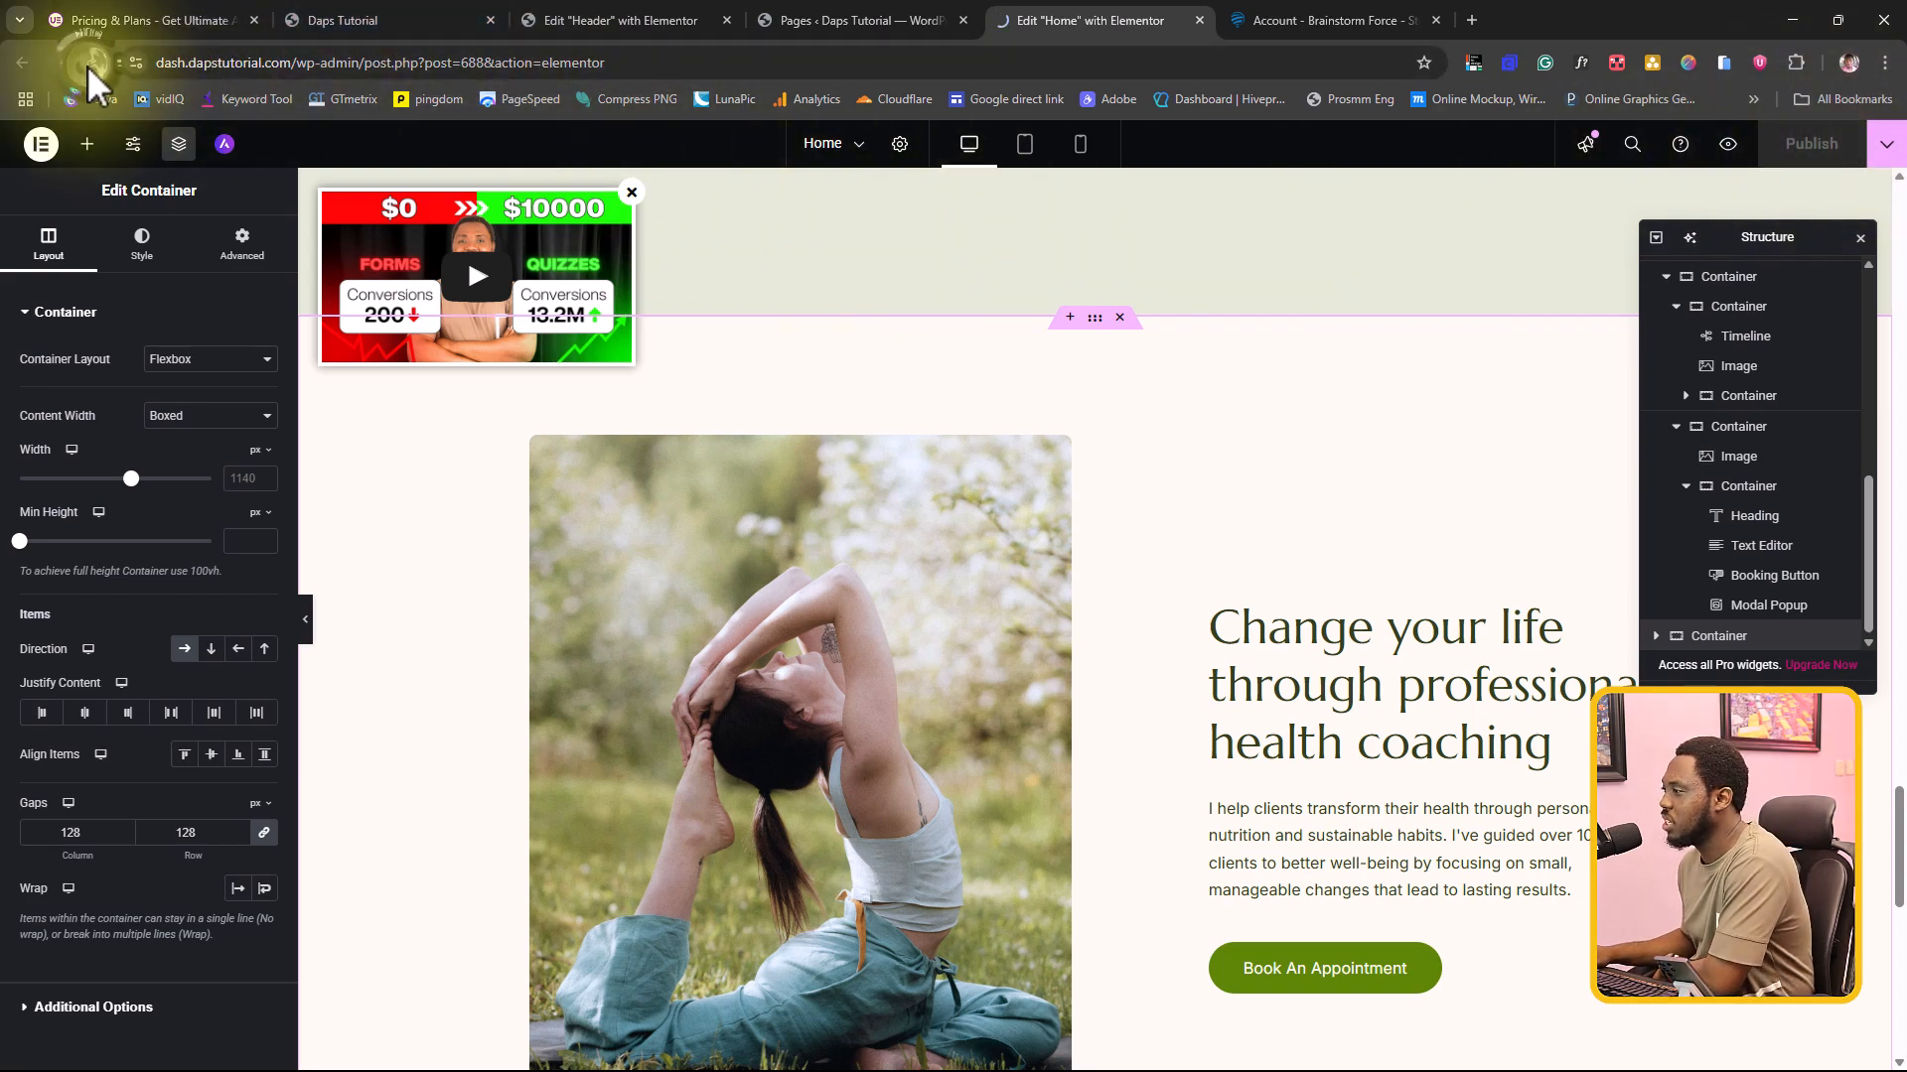
Step: Set the content type of the modal popup in the Expand your spiritual knowledge card to Saved Container, using the Test container
{"action": "scroll", "coordinate": [1217, 385], "scroll_direction": "down", "scroll_amount": 5}
{"action": "scroll", "coordinate": [1217, 387], "scroll_direction": "down", "scroll_amount": 15}
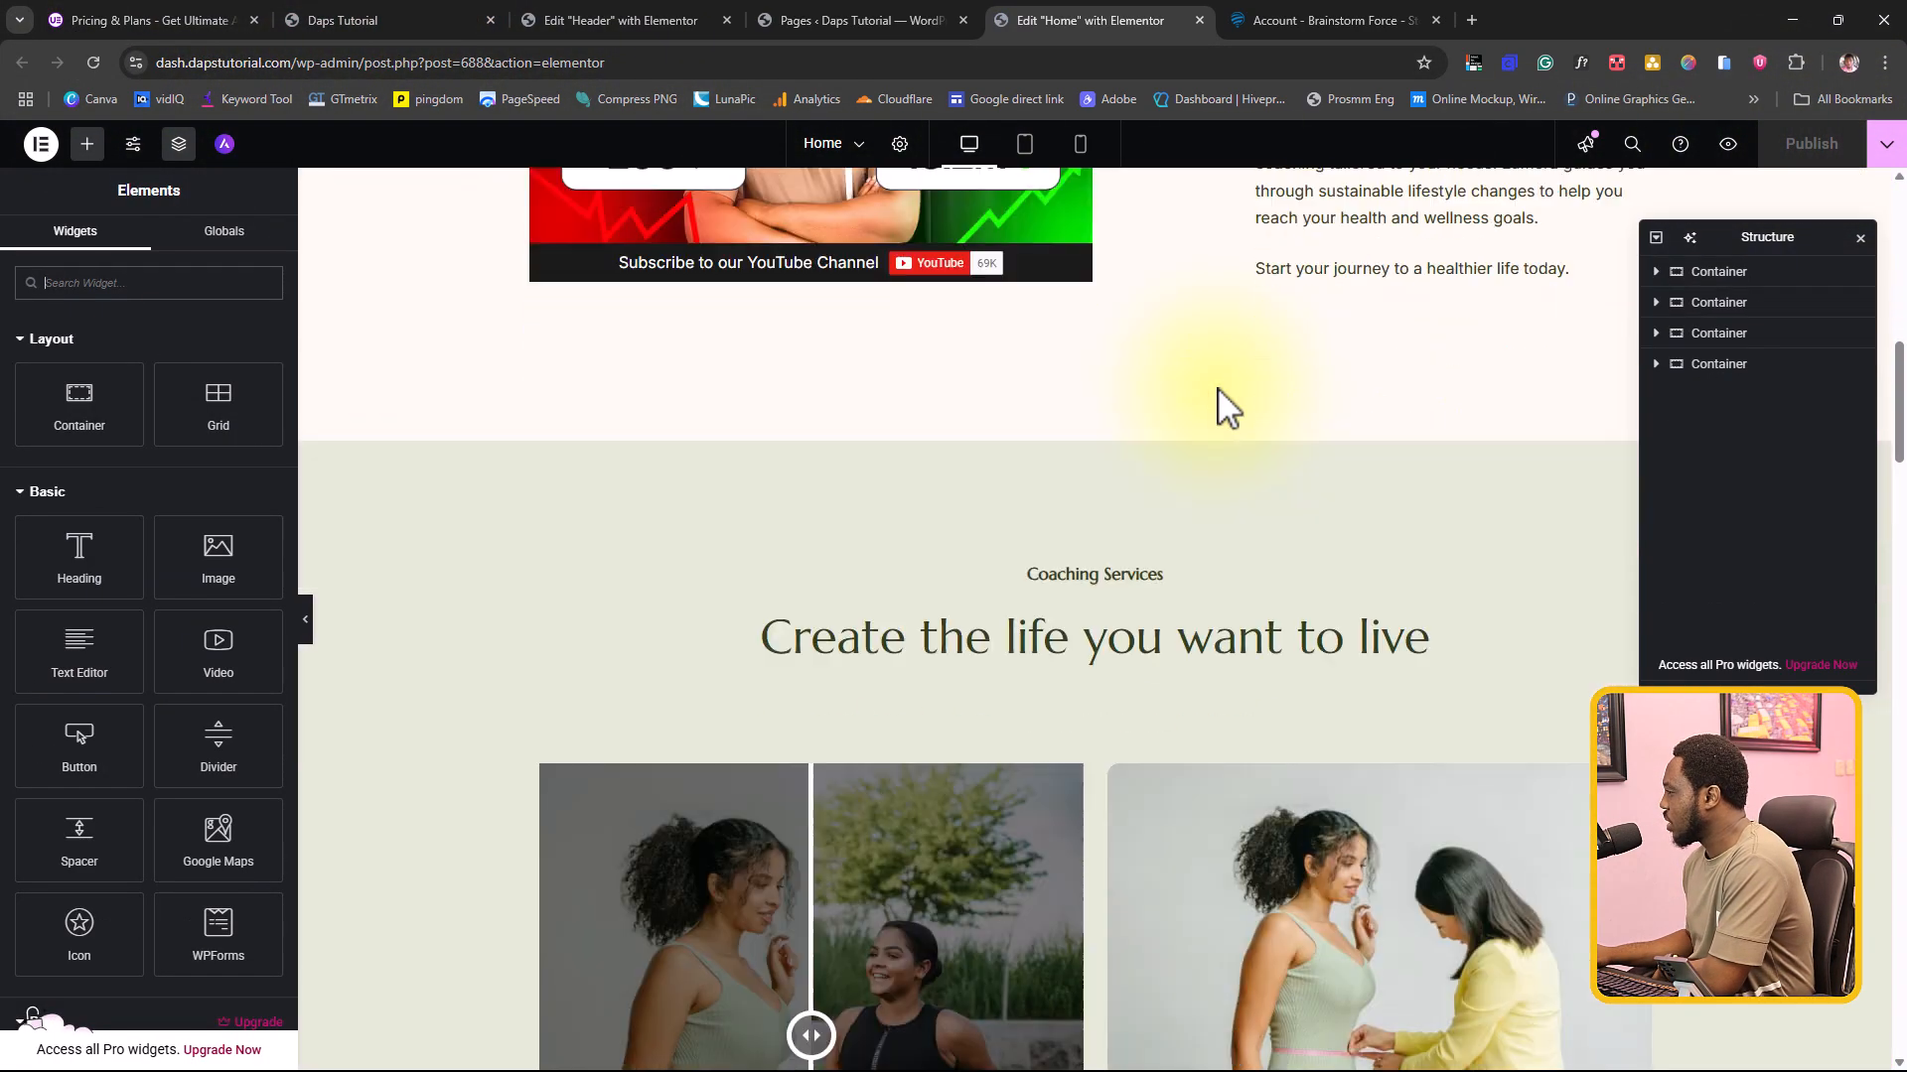
{"action": "scroll", "coordinate": [1218, 387], "scroll_direction": "down", "scroll_amount": 2}
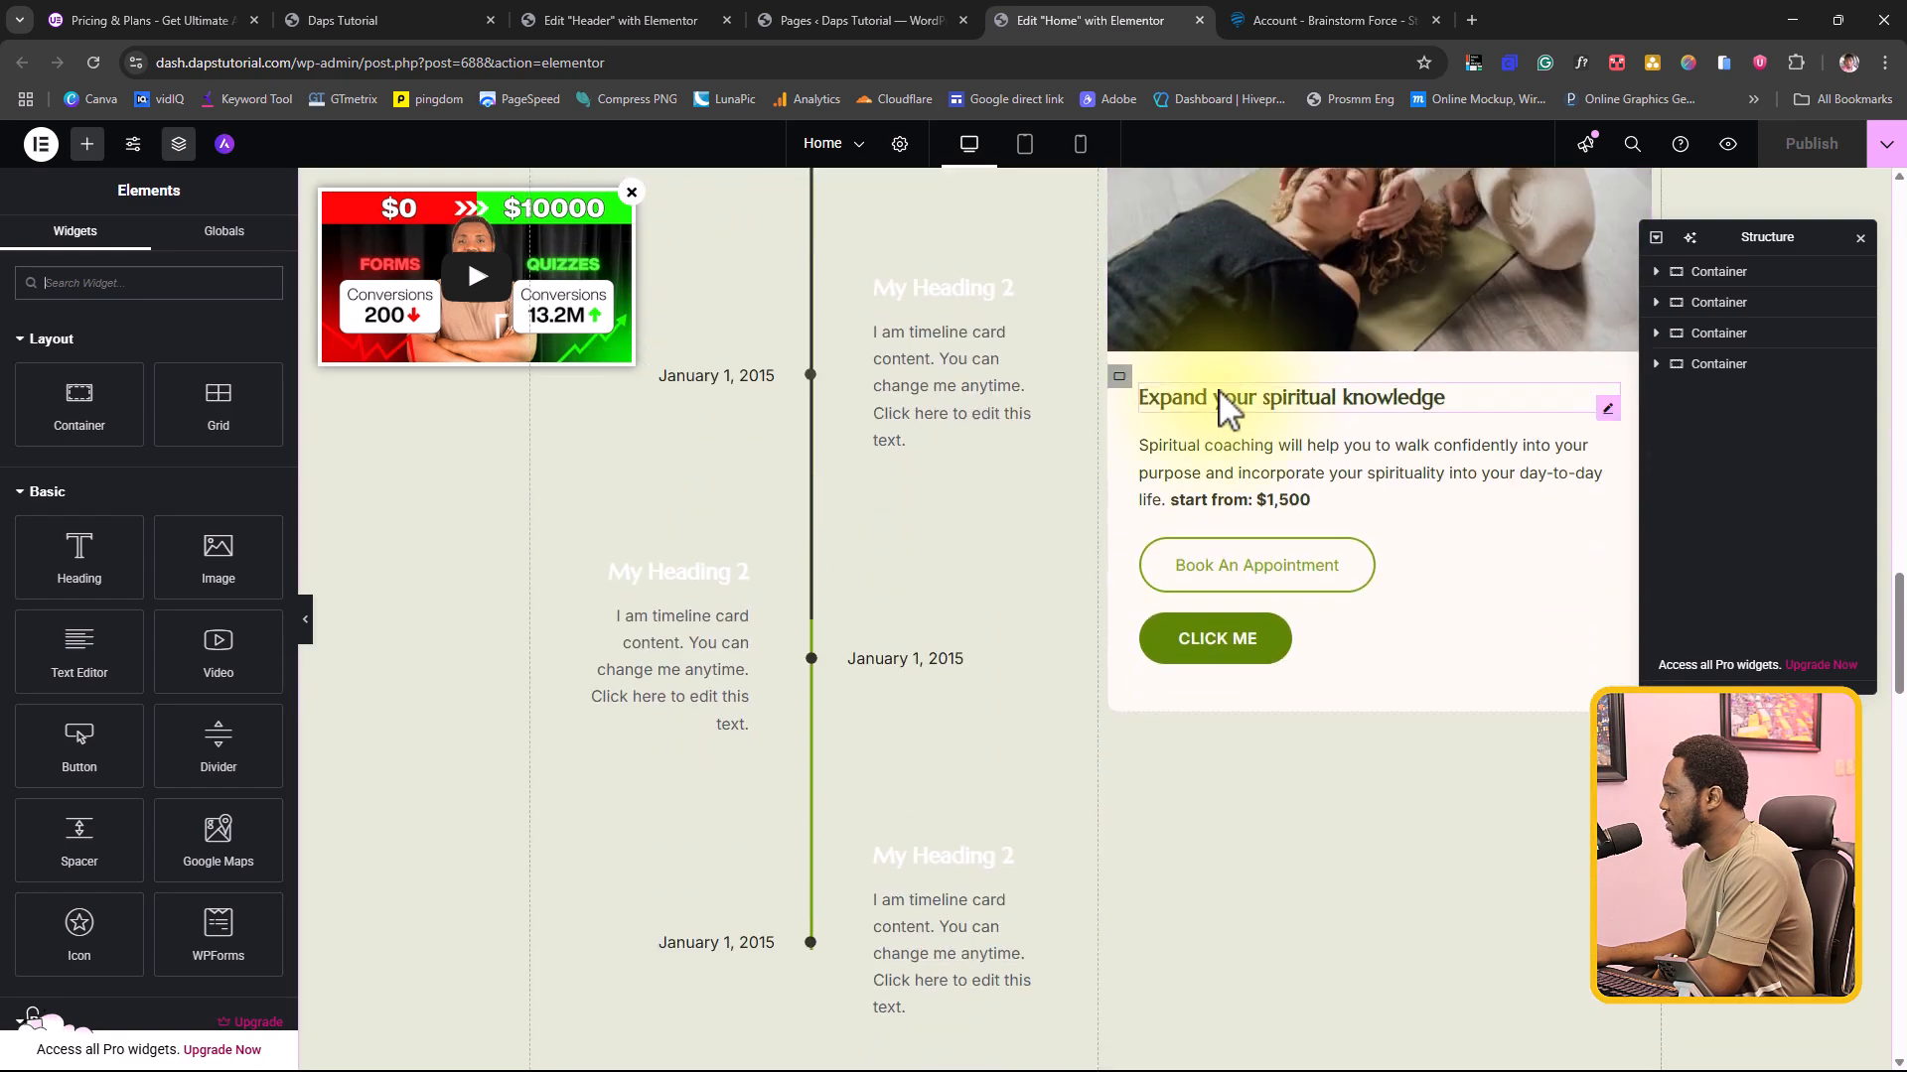
{"action": "left_click", "coordinate": [1326, 647]}
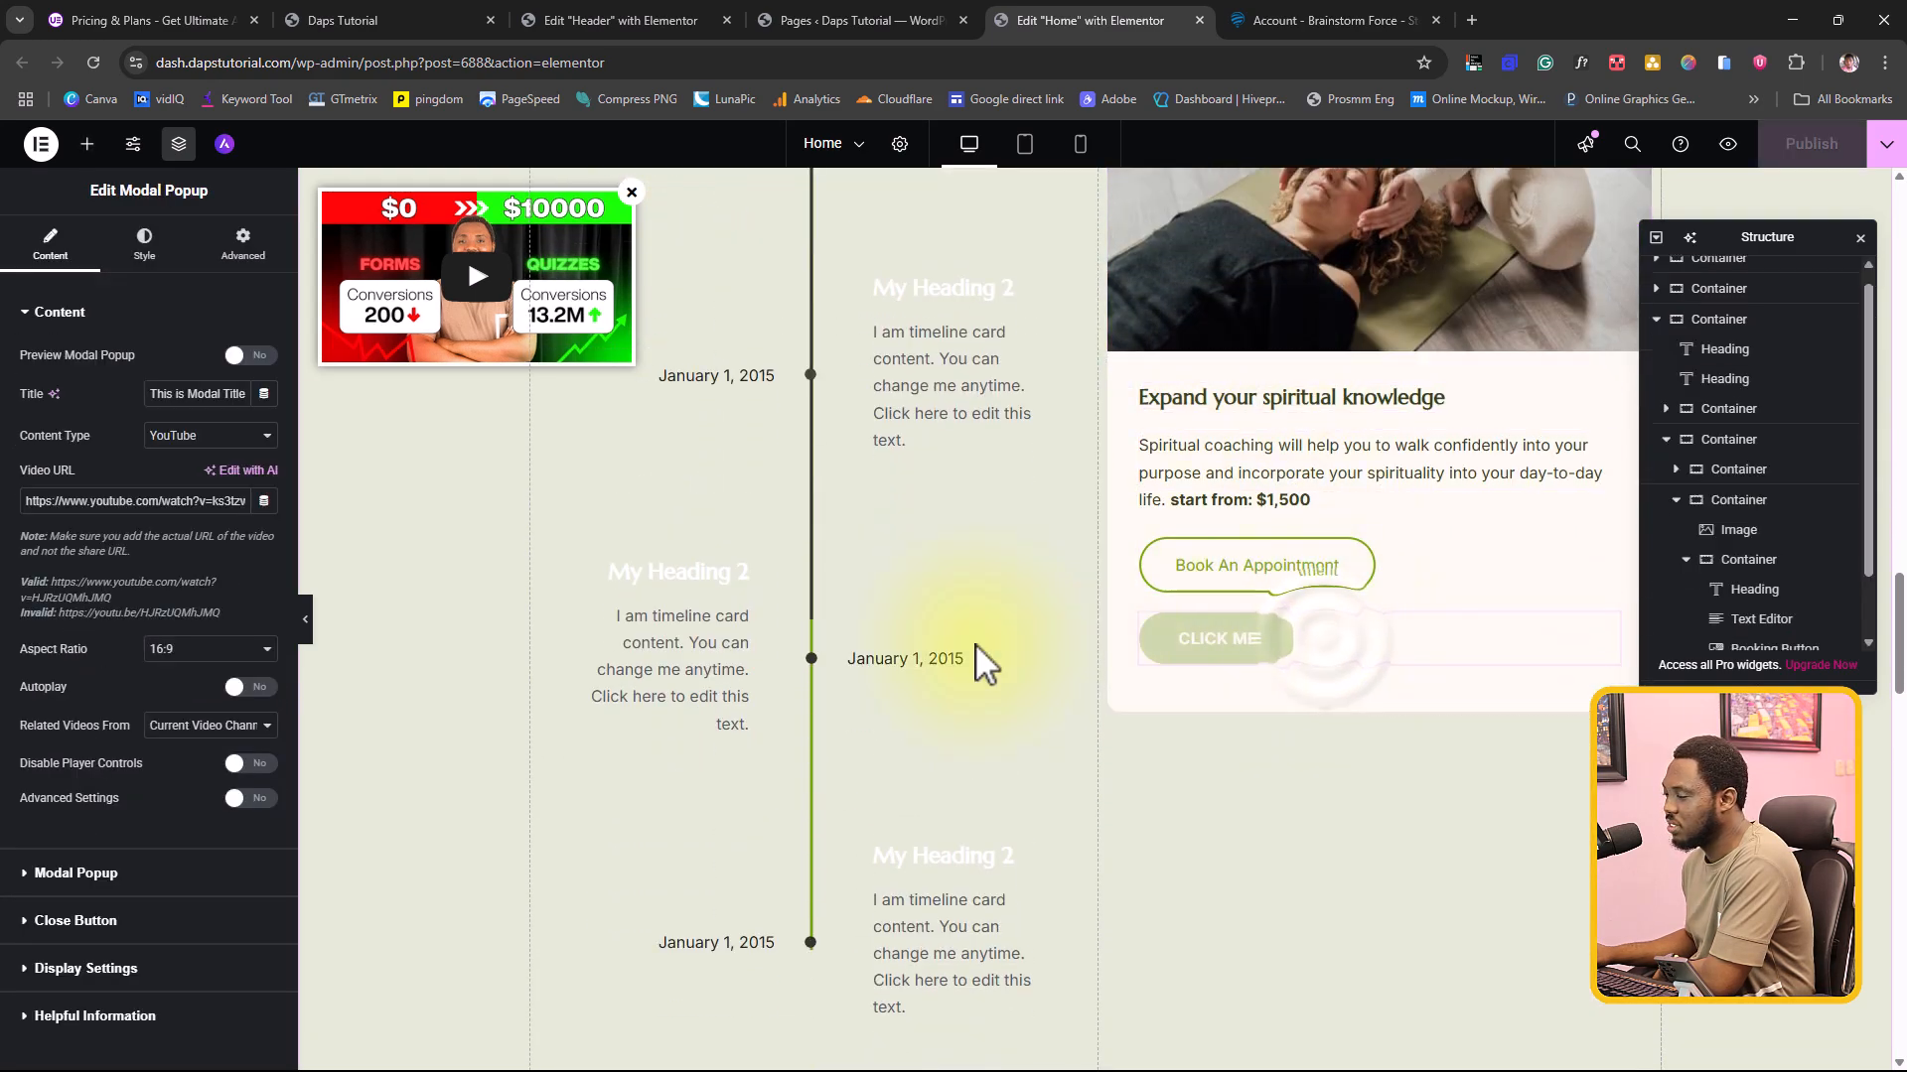
{"action": "left_click", "coordinate": [201, 435]}
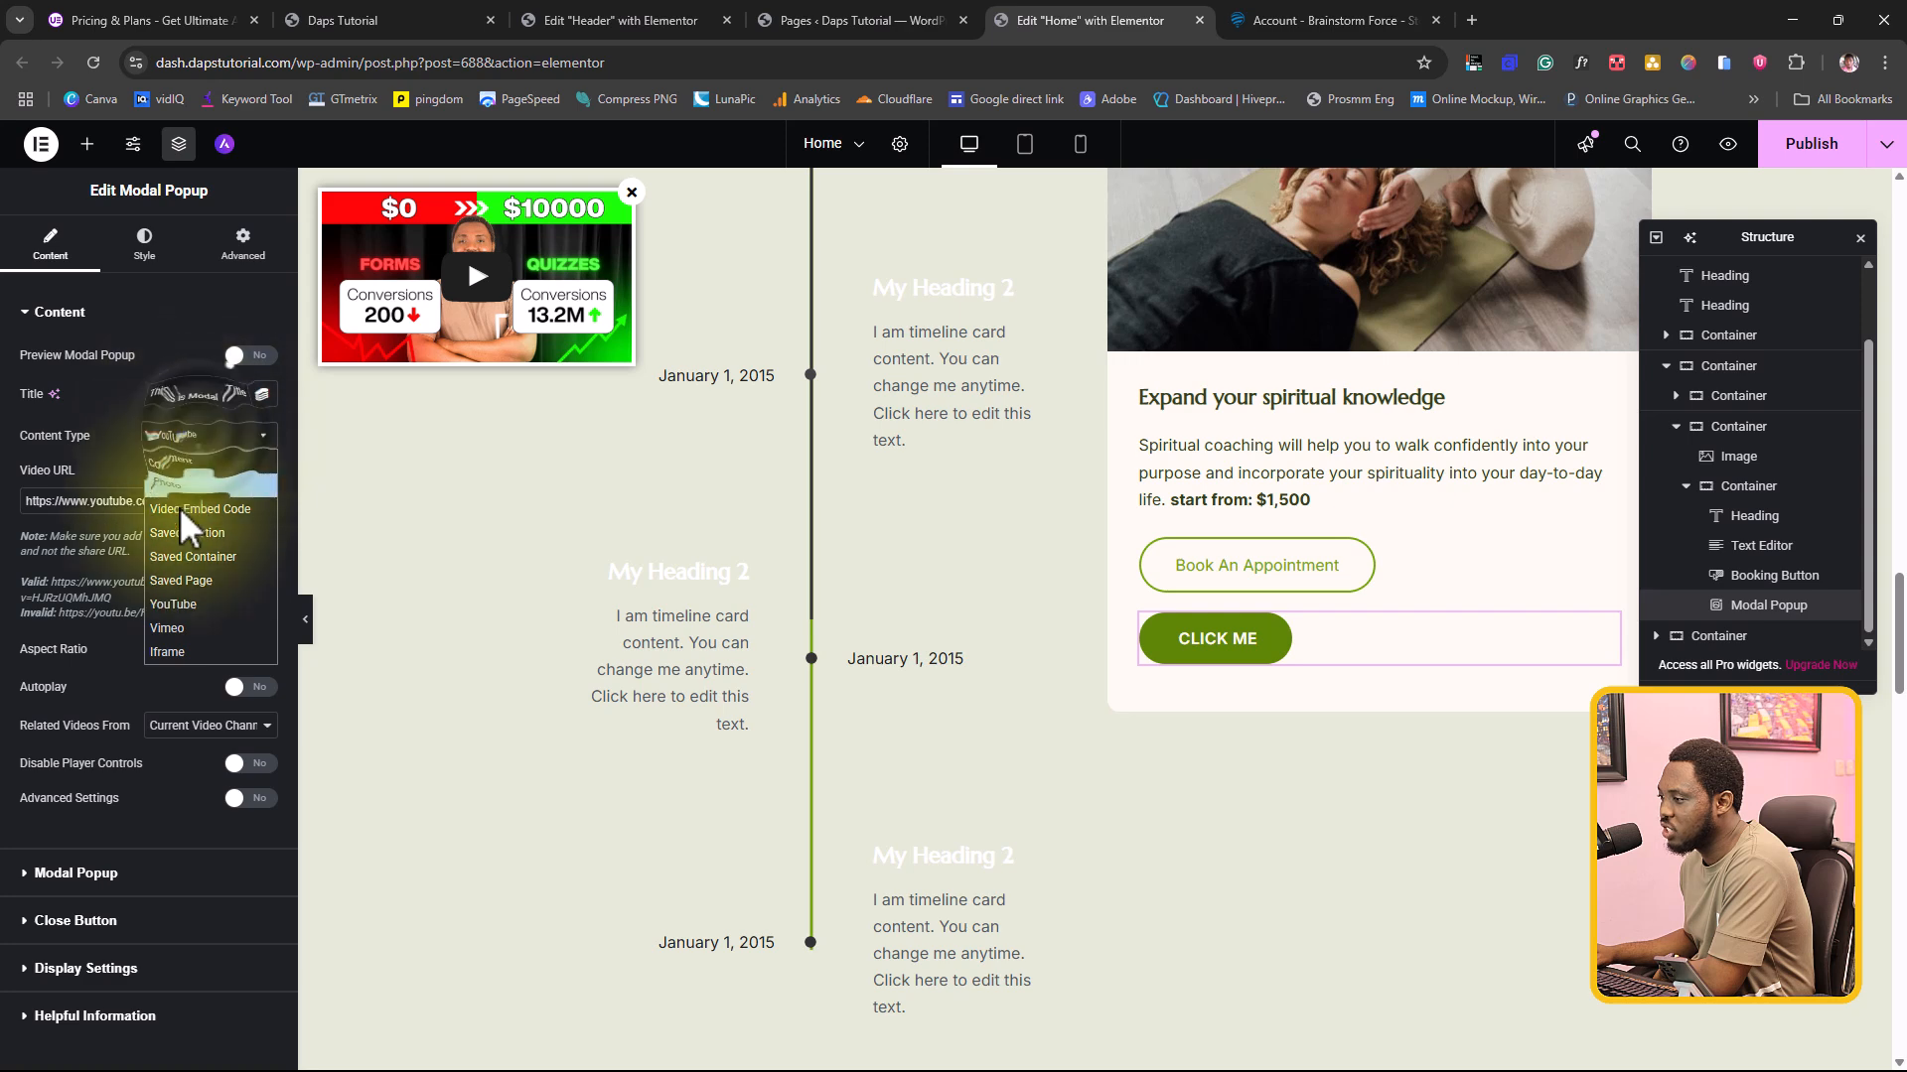
{"action": "left_click", "coordinate": [177, 560]}
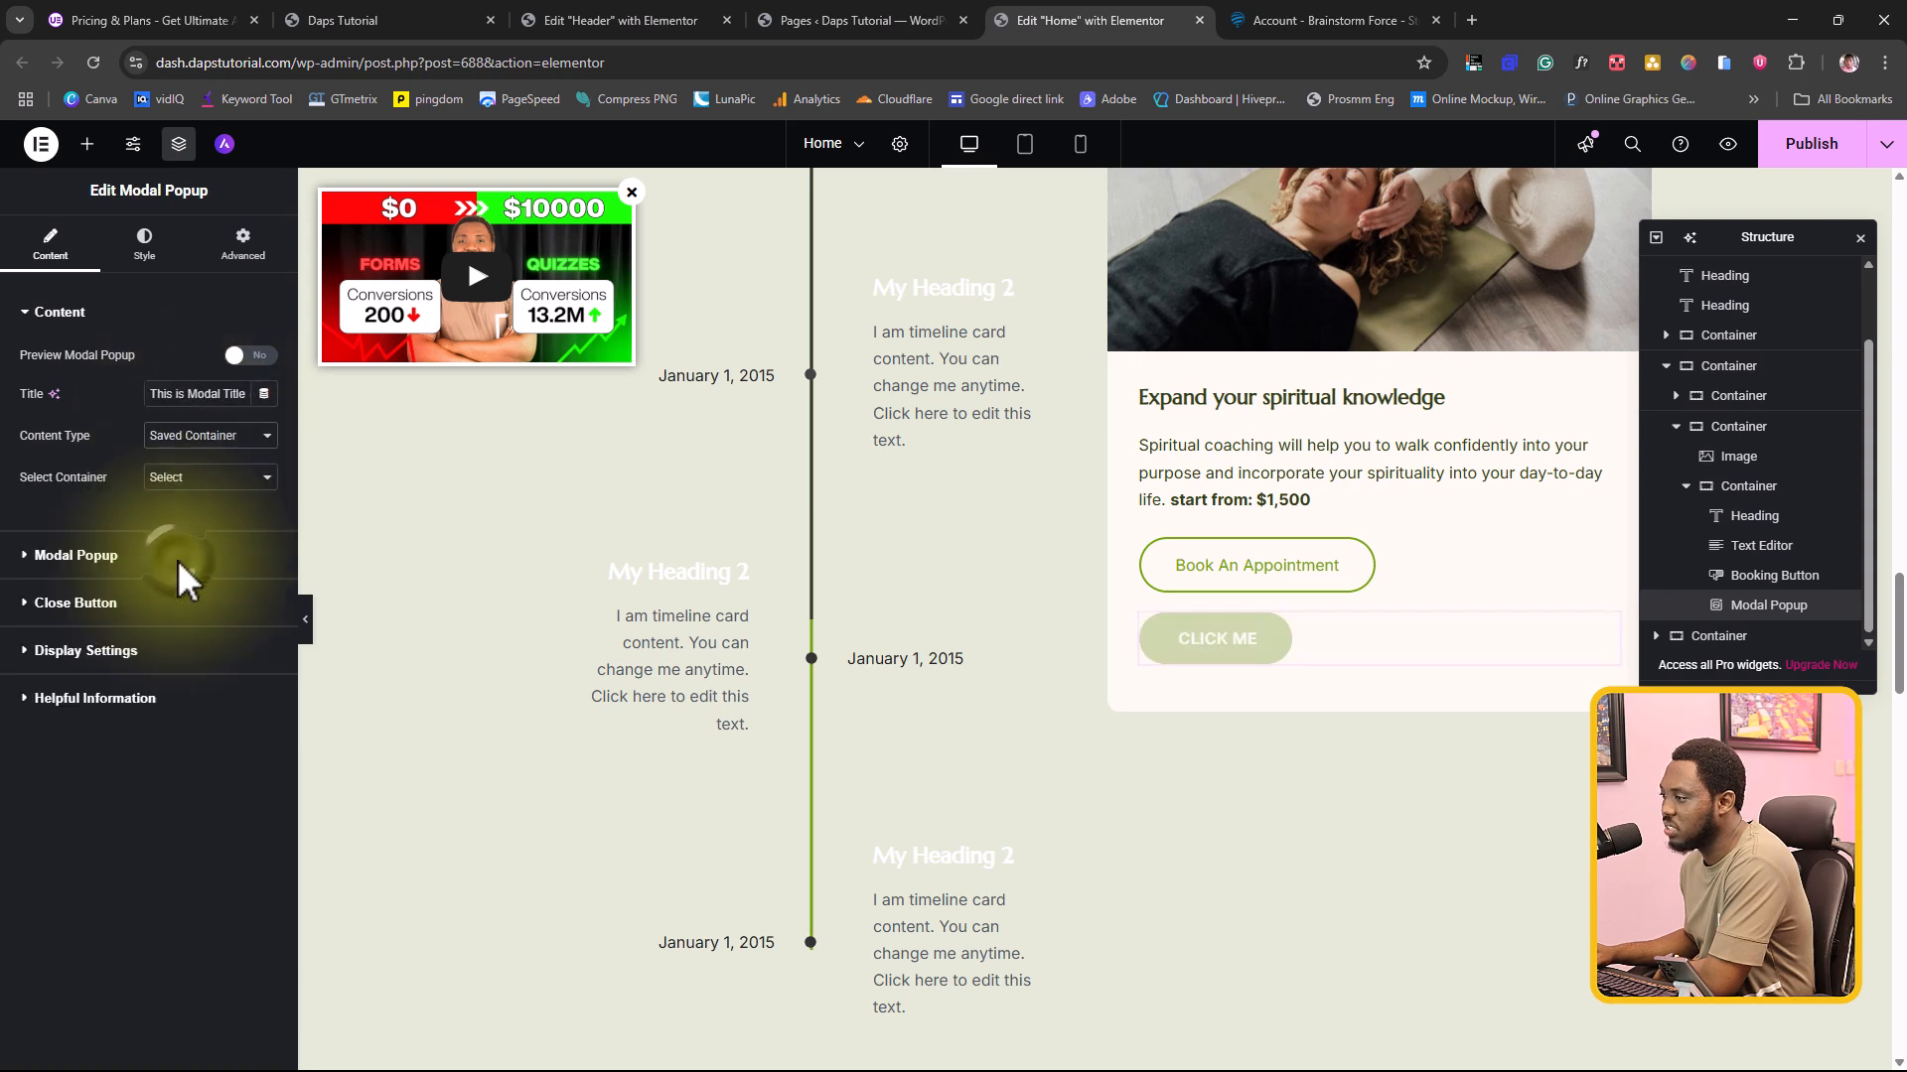
{"action": "left_click", "coordinate": [213, 477]}
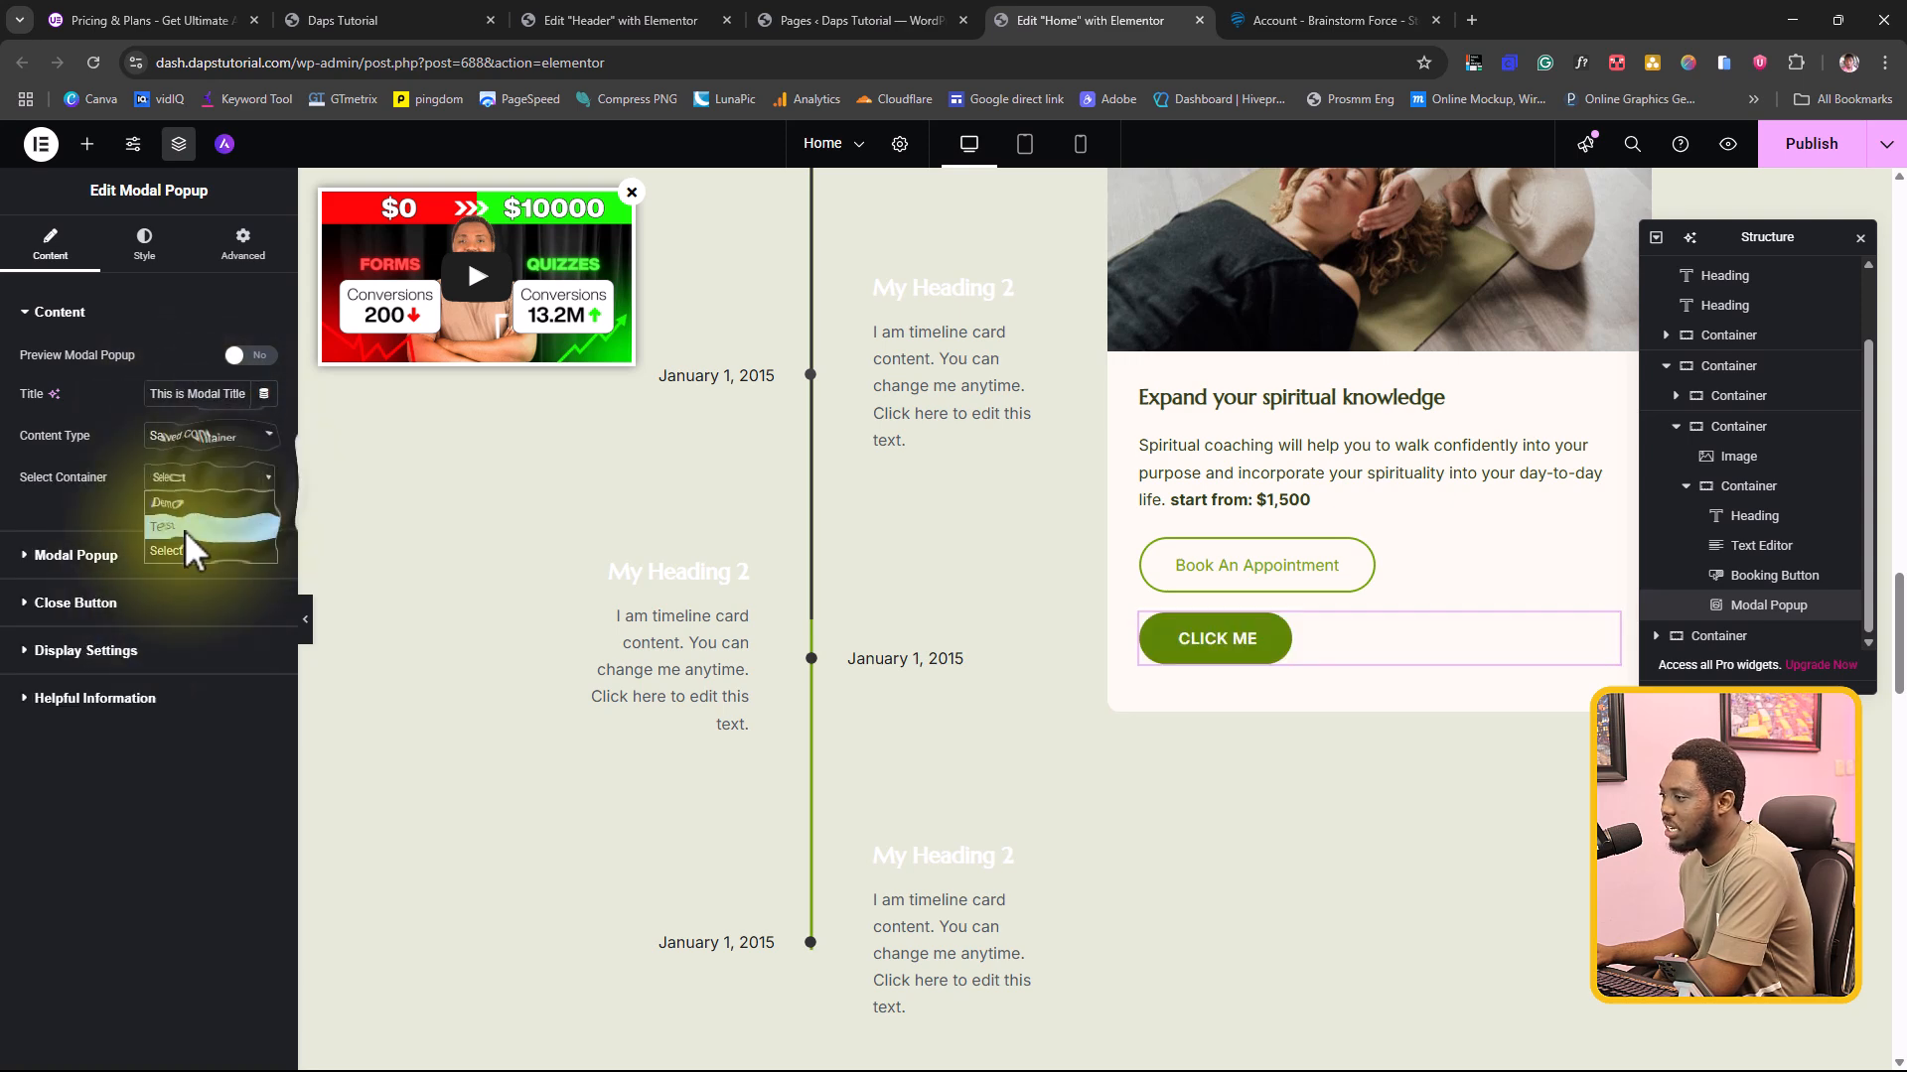
{"action": "left_click", "coordinate": [185, 528]}
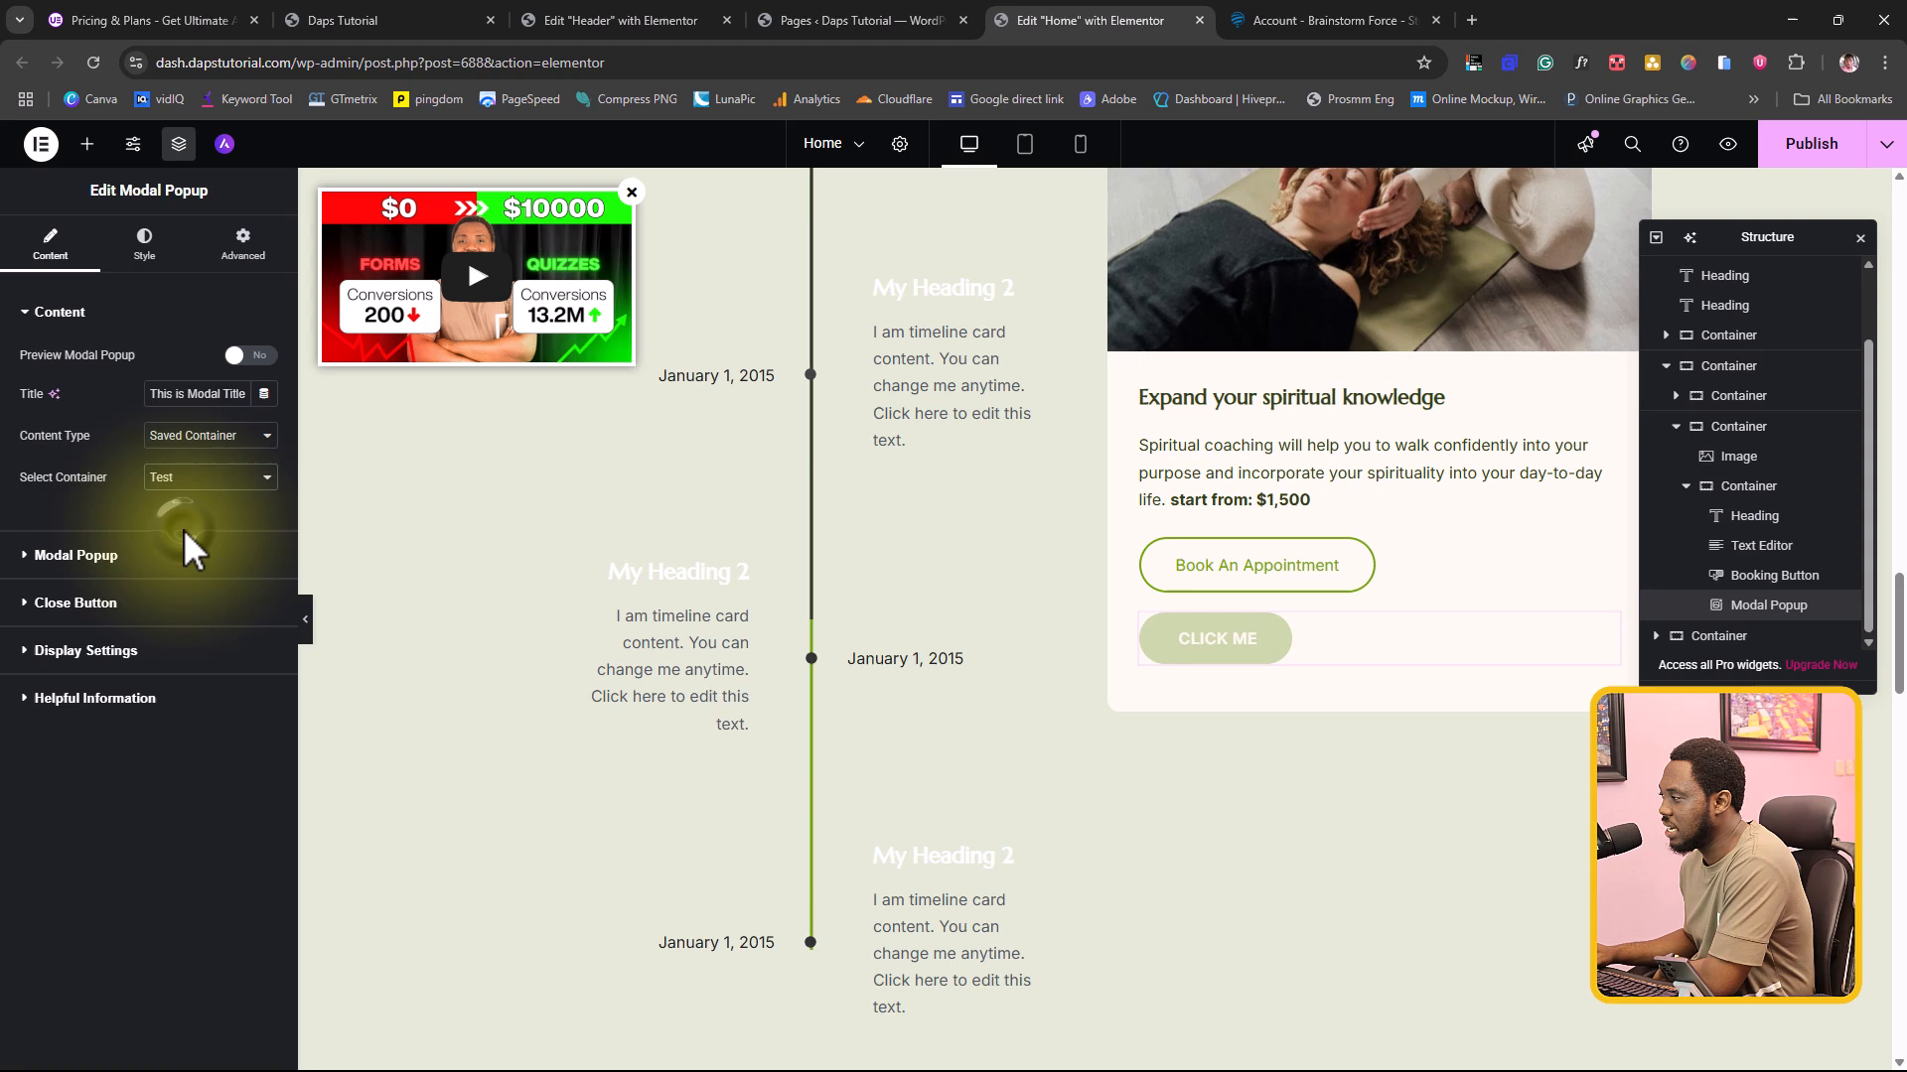
Step: Preview the popup with the saved container from its CLICK ME button, close it and return to editing
{"action": "left_click", "coordinate": [309, 621]}
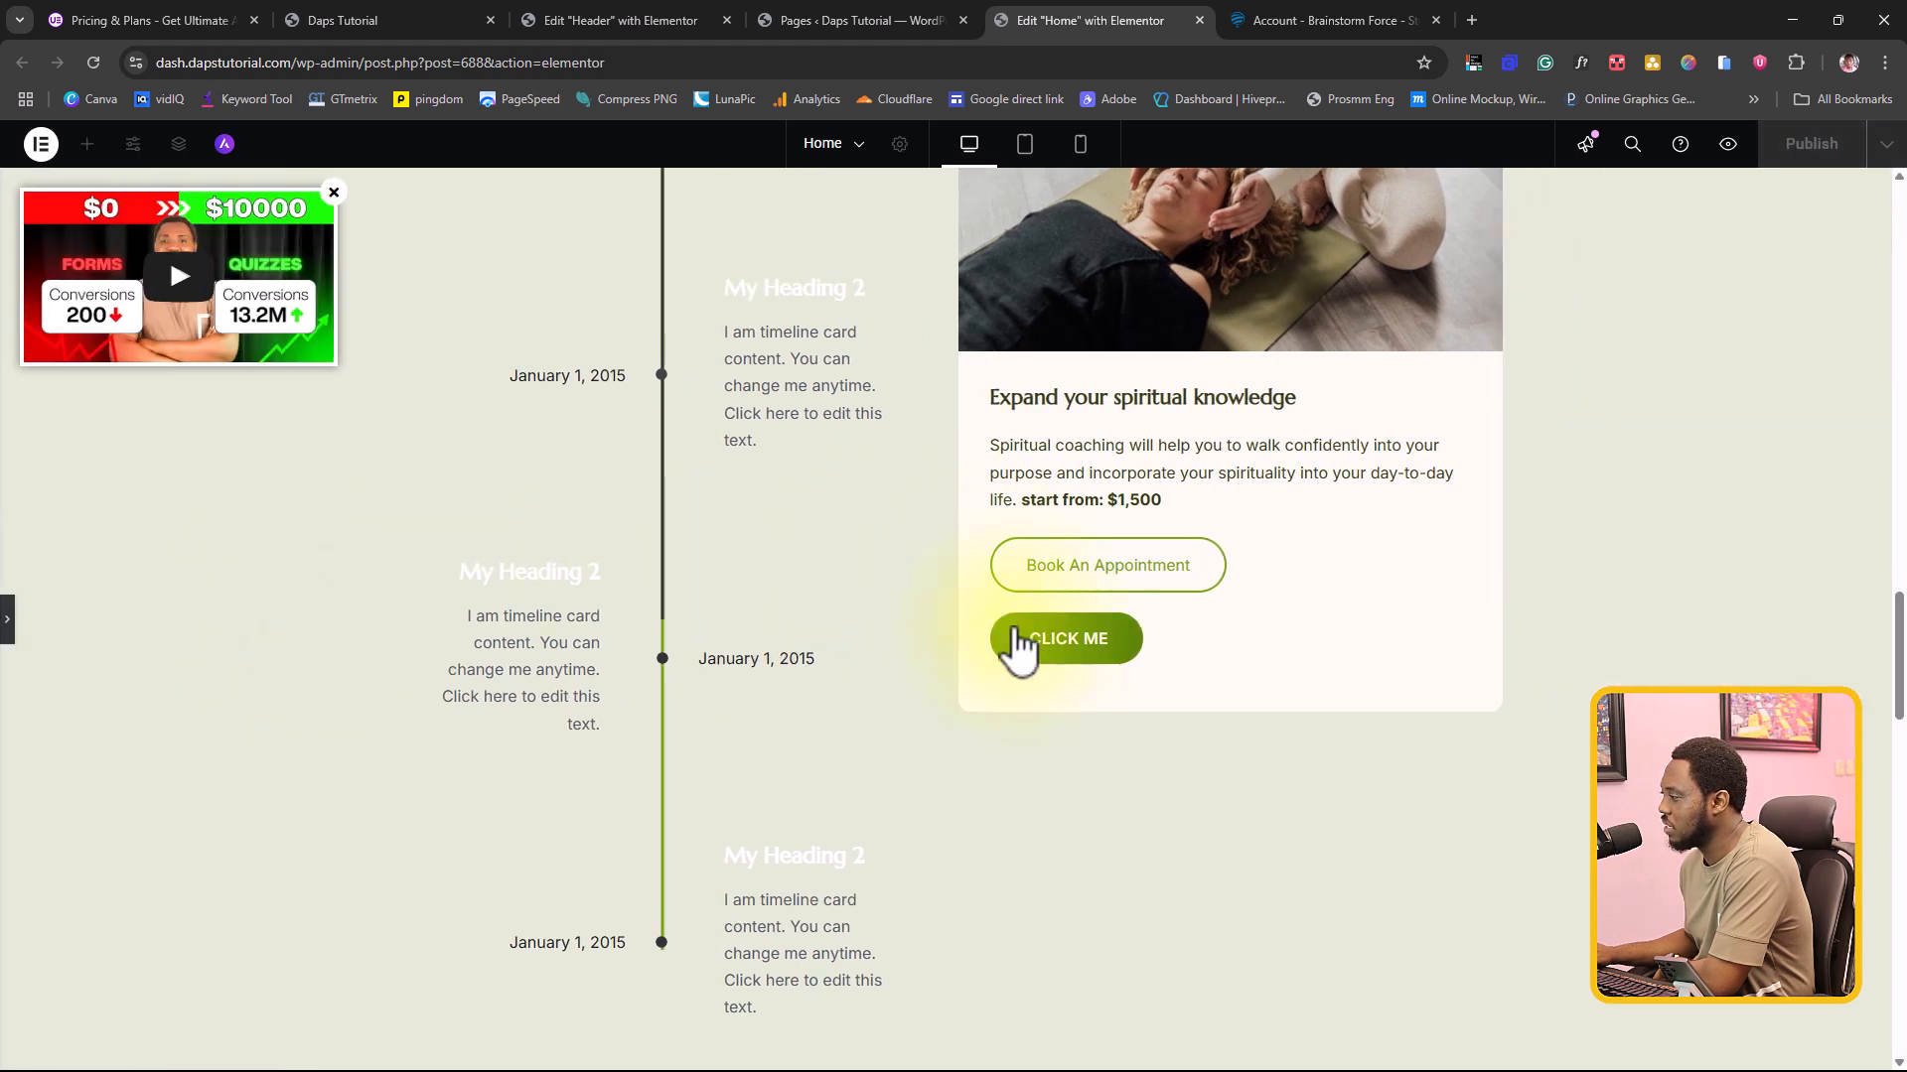
{"action": "left_click", "coordinate": [1034, 638]}
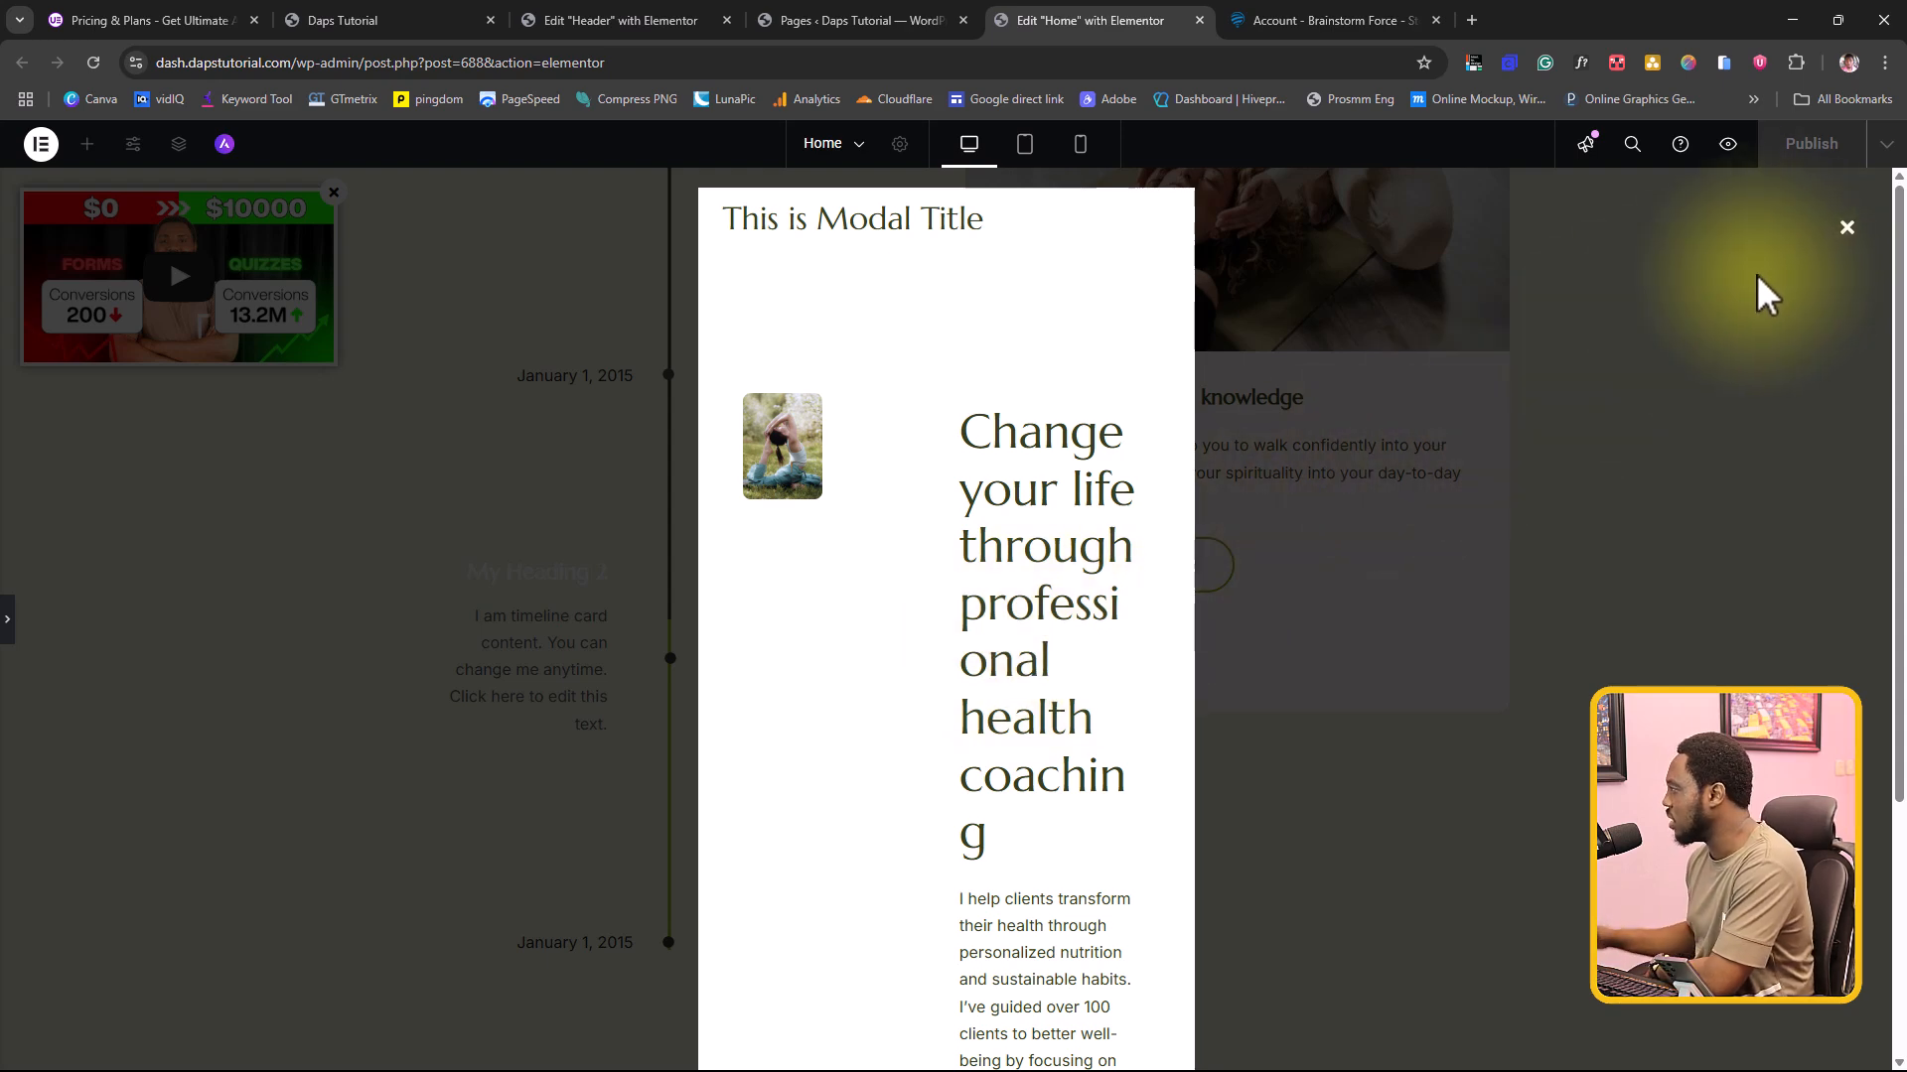
{"action": "left_click", "coordinate": [1846, 228]}
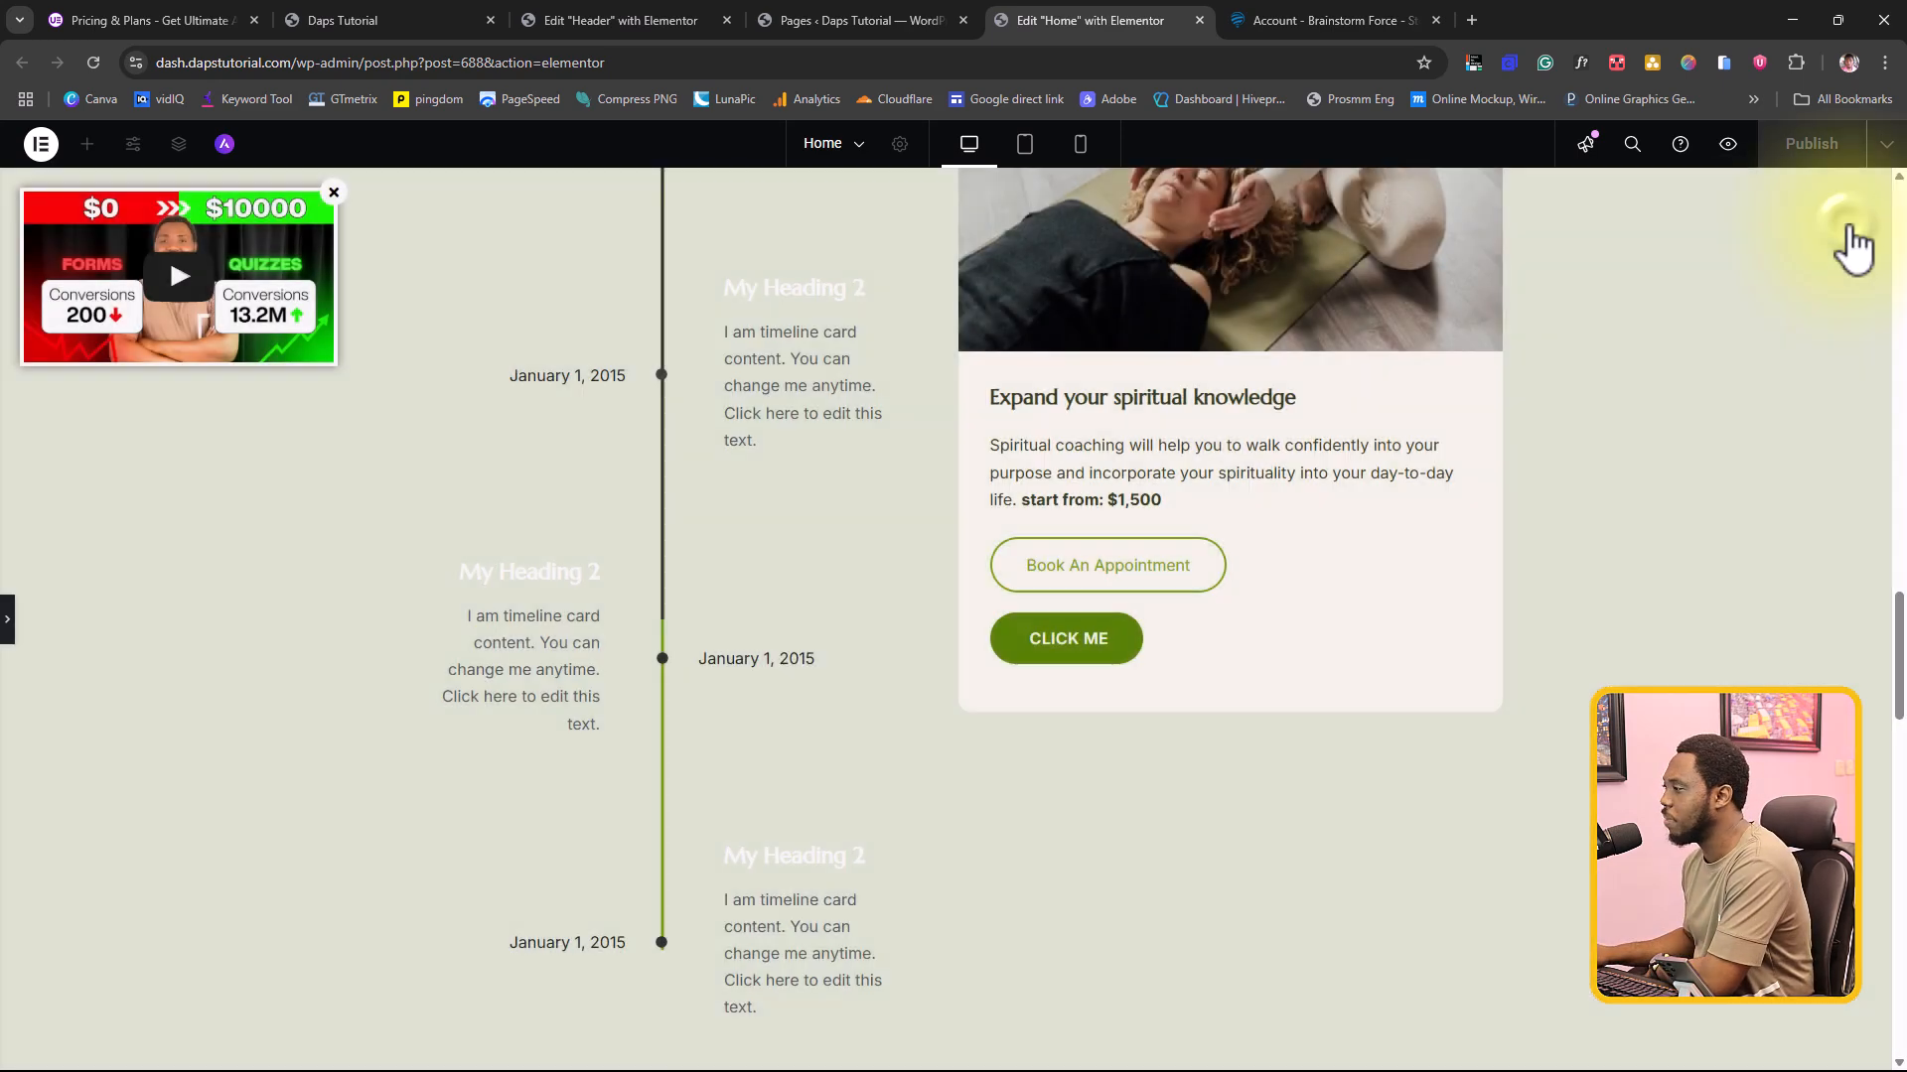
{"action": "left_click", "coordinate": [10, 623]}
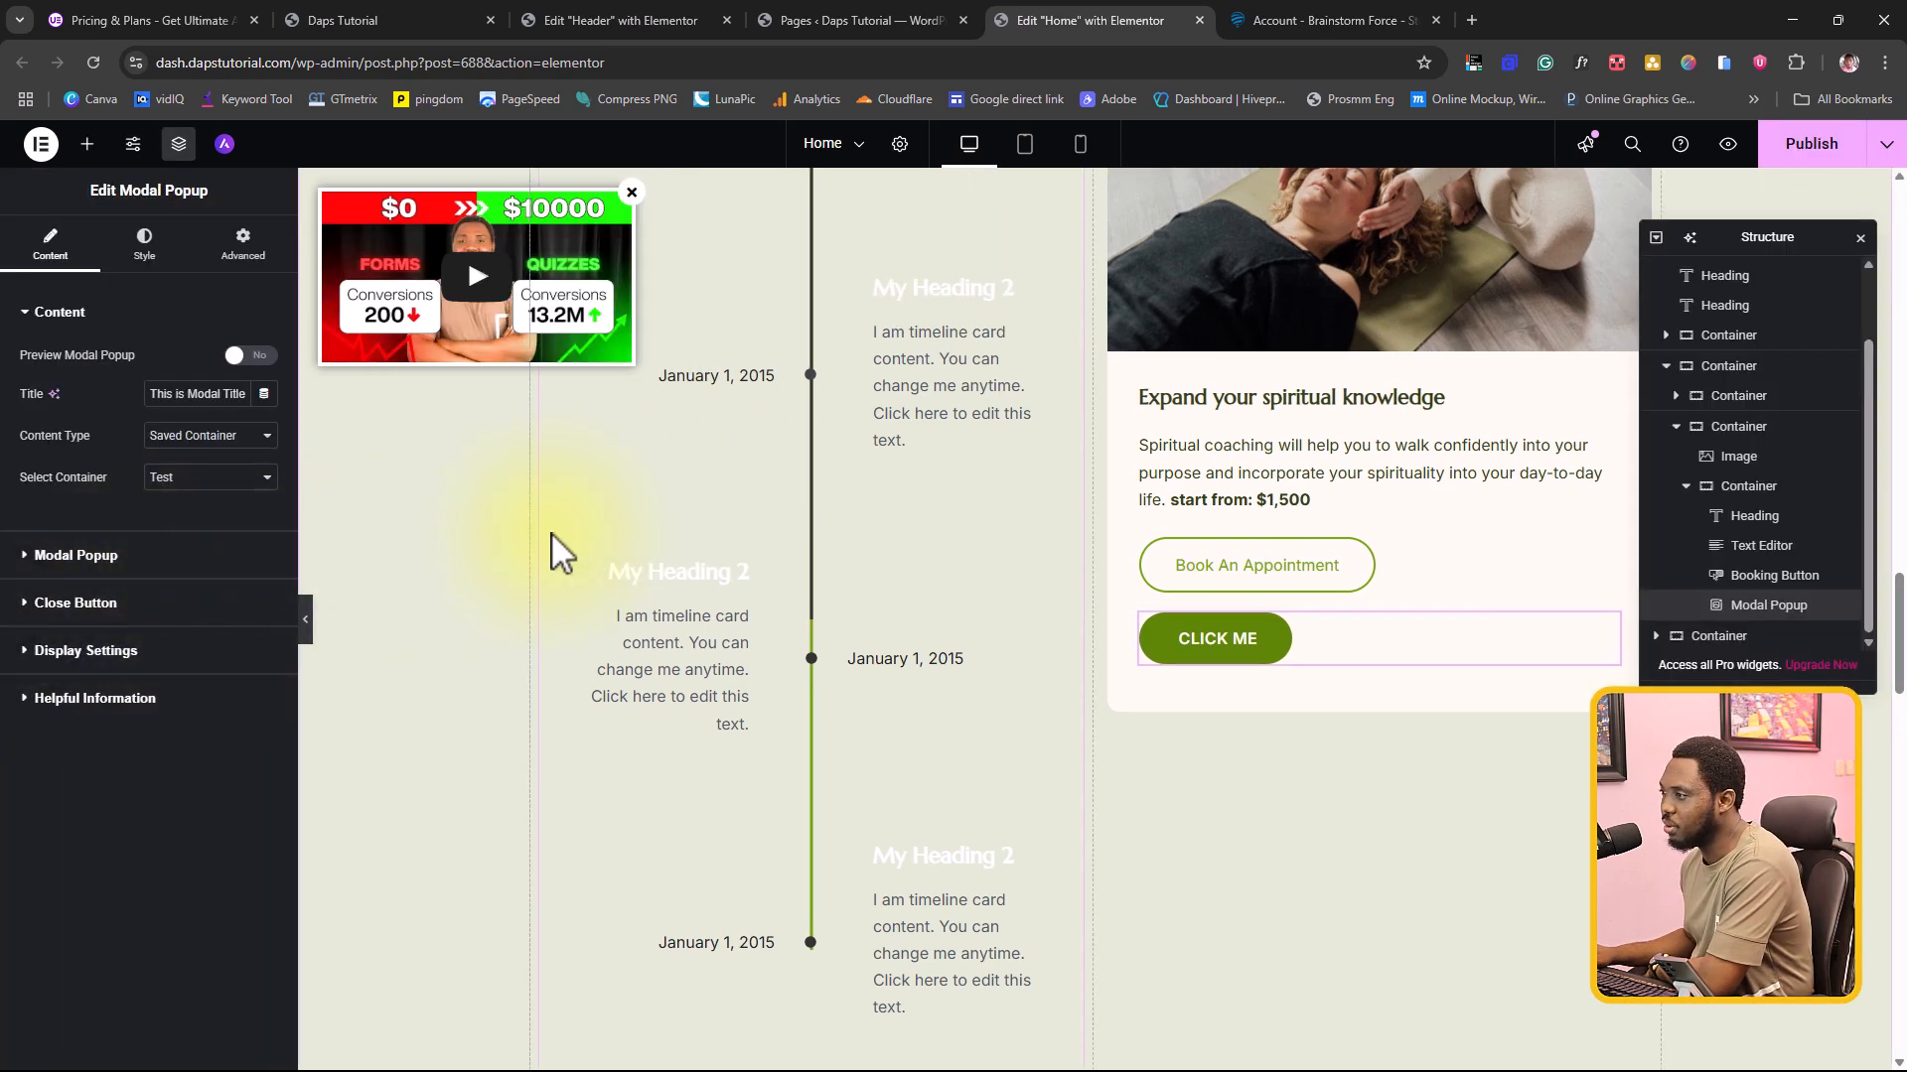
Step: Set the modal popup's width to 1035 px and check the widened popup through its CLICK ME button
{"action": "left_click", "coordinate": [76, 555]}
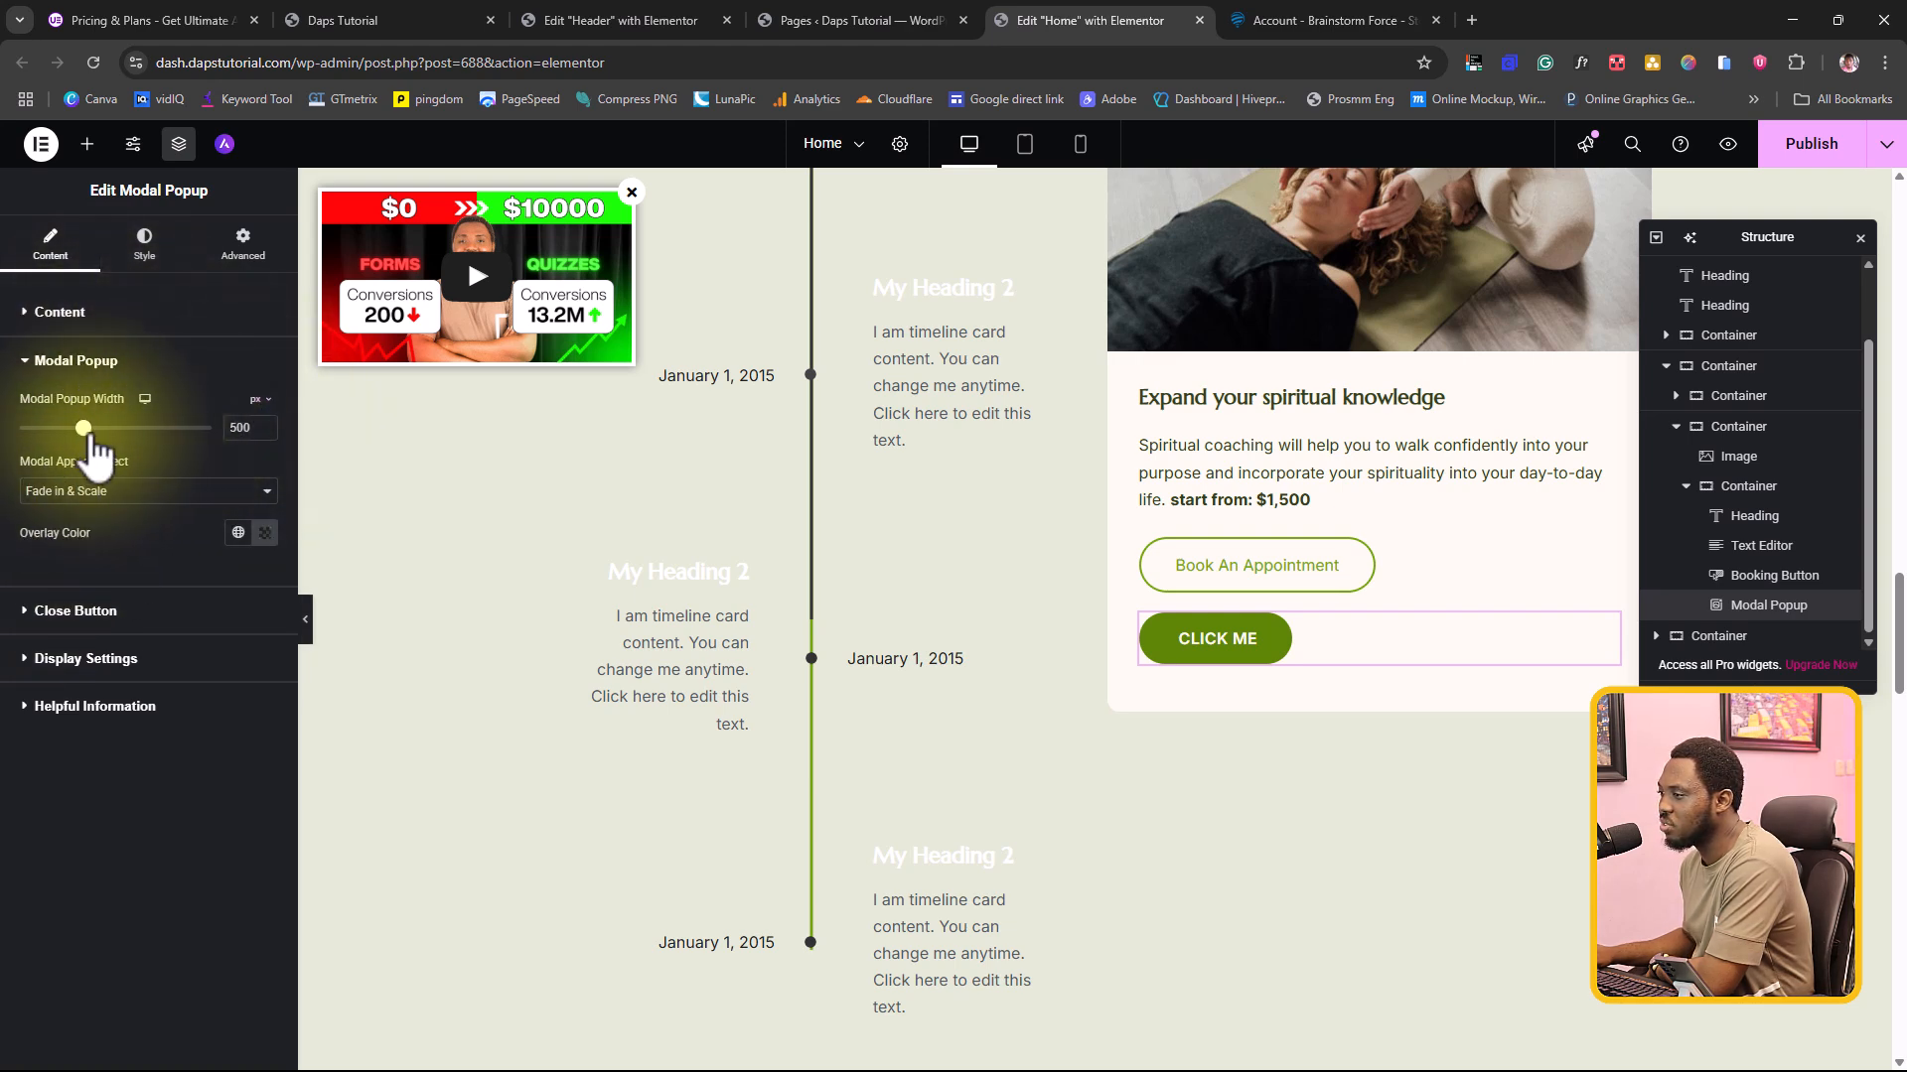
{"action": "left_click_drag", "start_coordinate": [91, 437], "coordinate": [154, 437]}
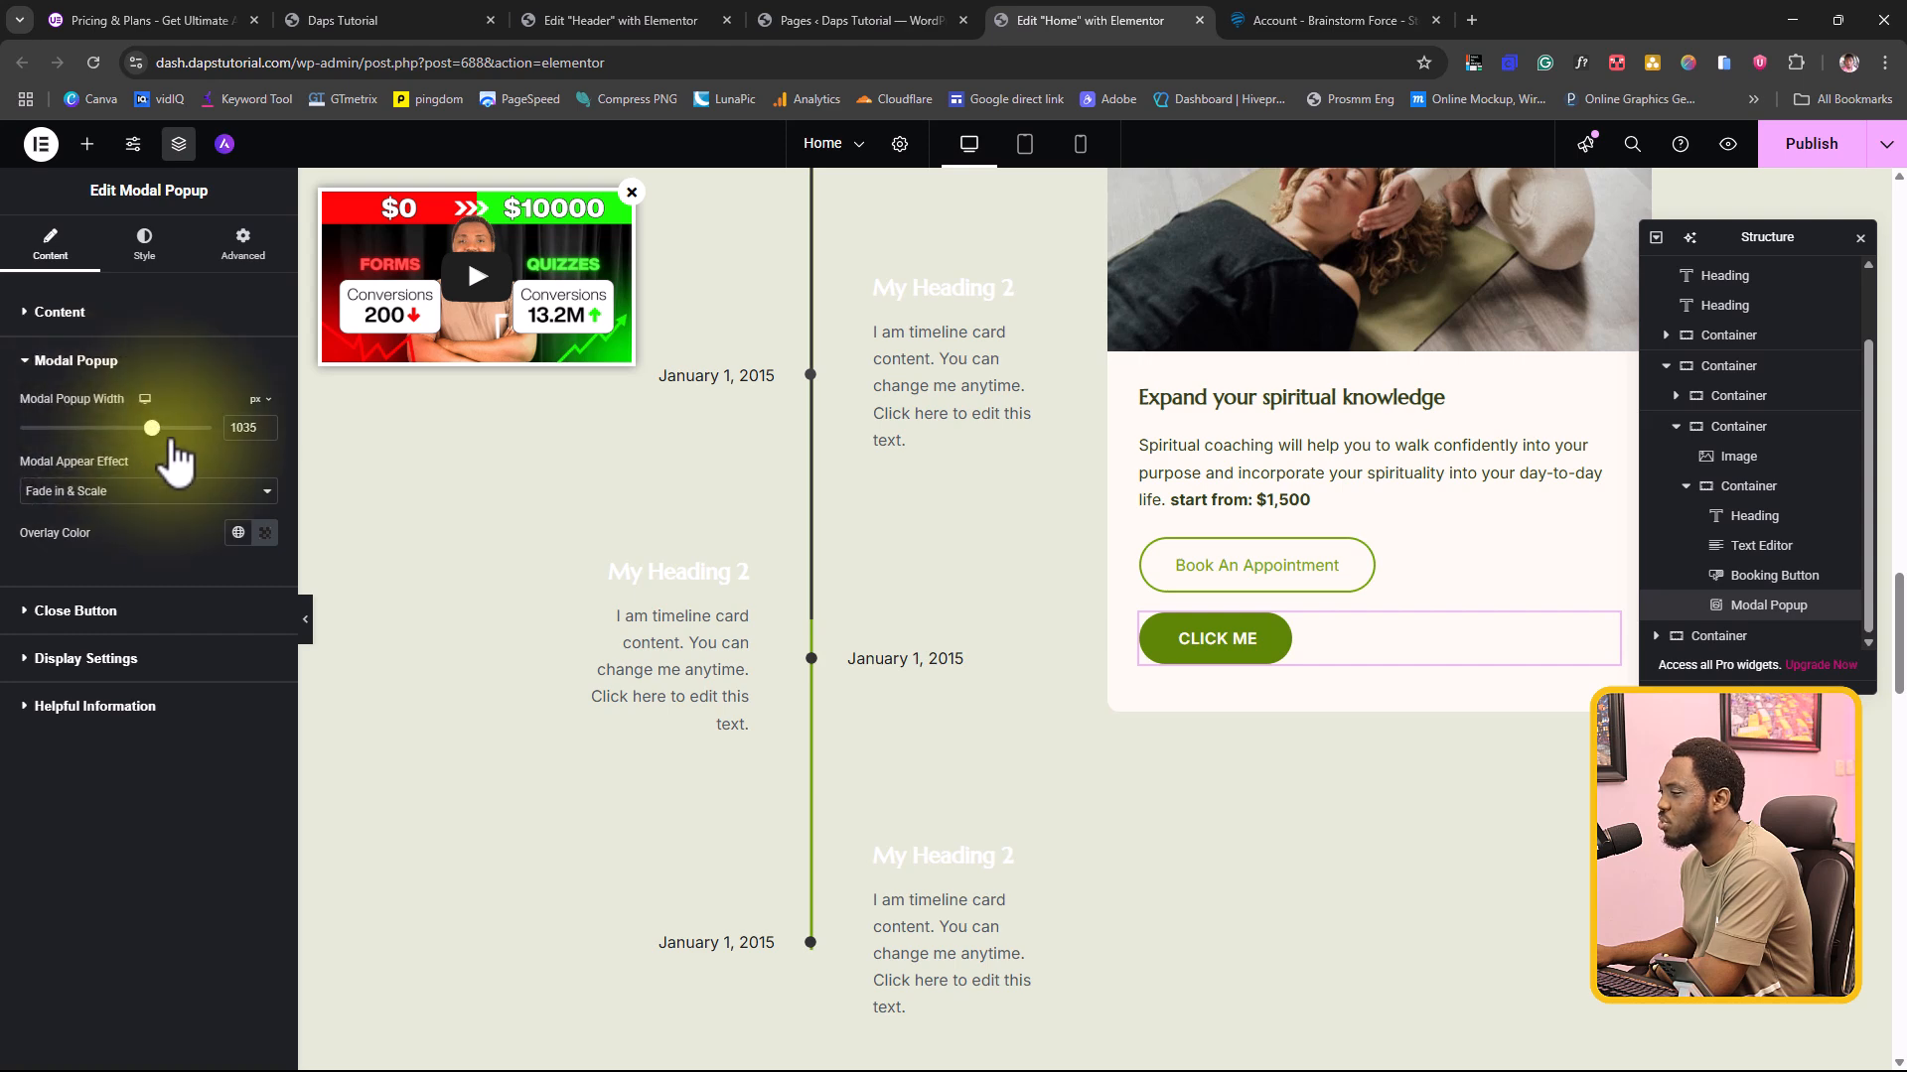
{"action": "left_click", "coordinate": [309, 617]}
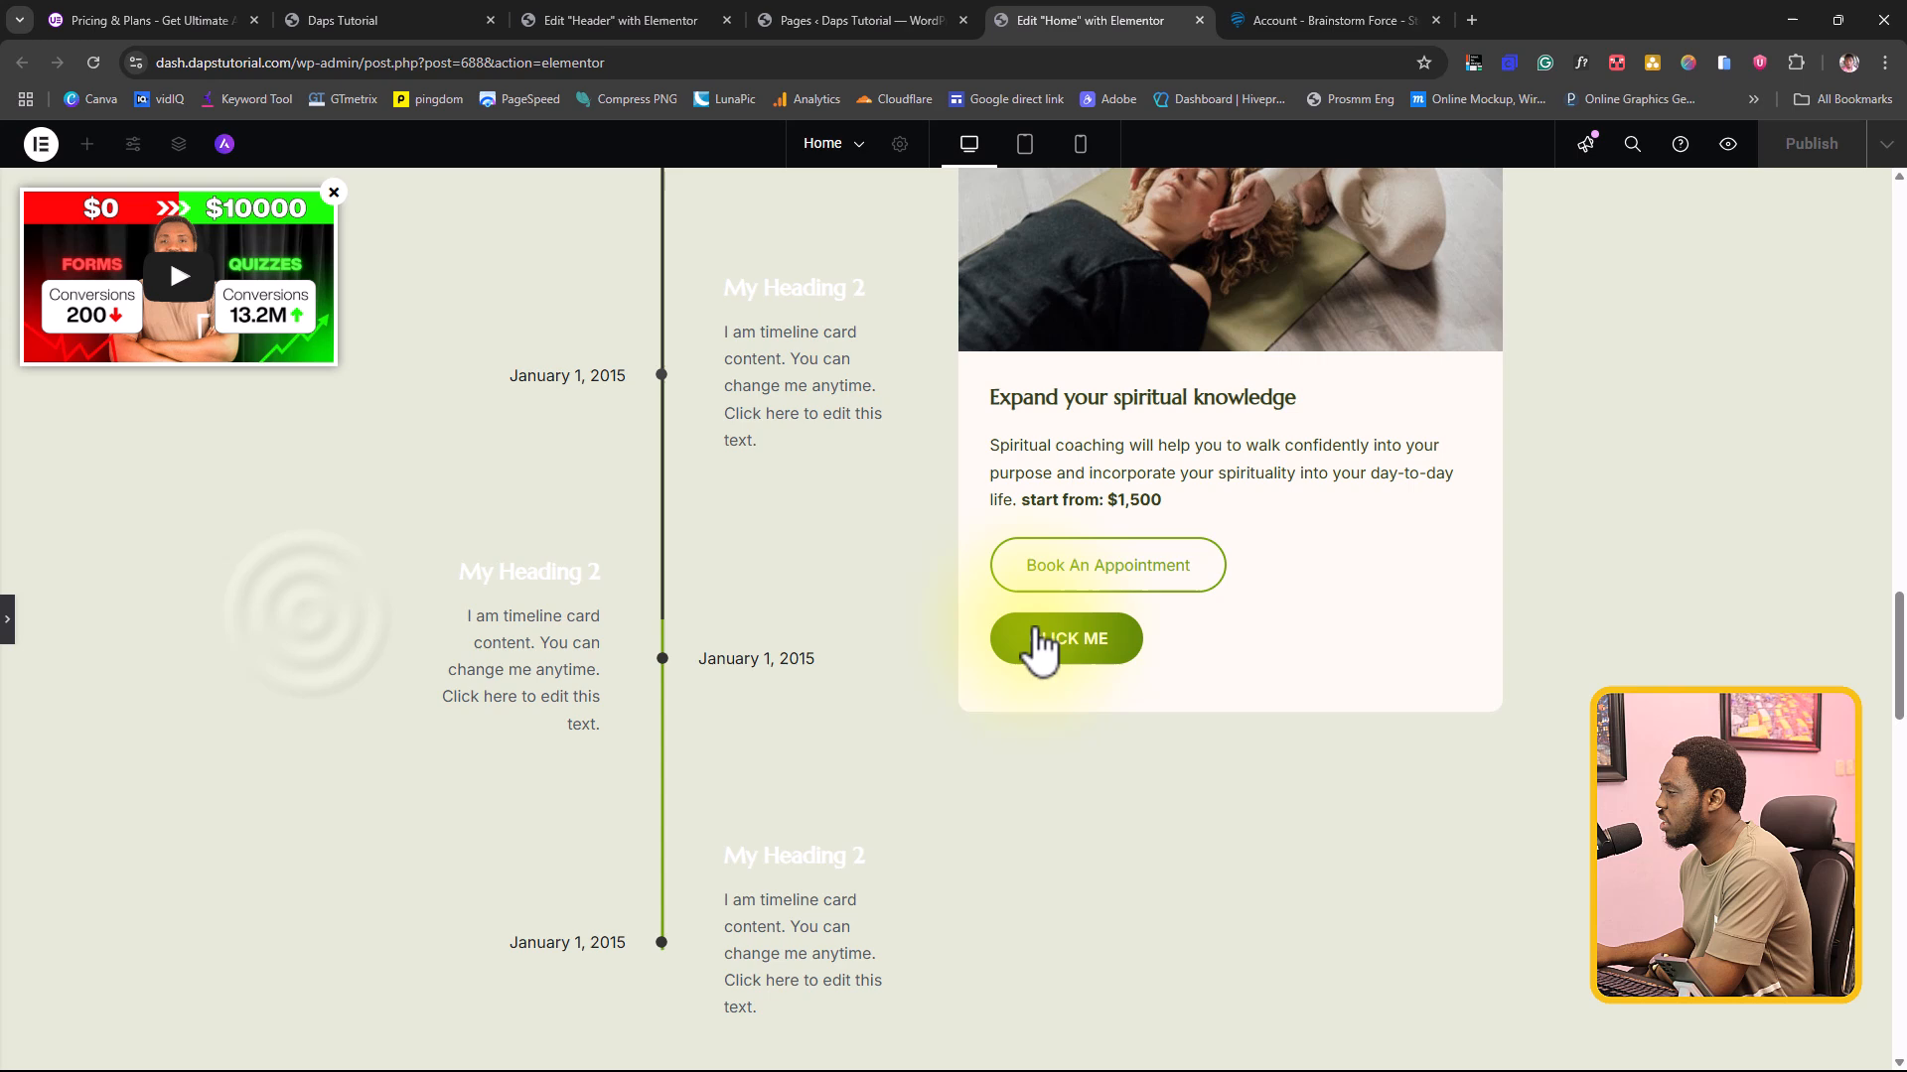
{"action": "left_click", "coordinate": [1089, 654]}
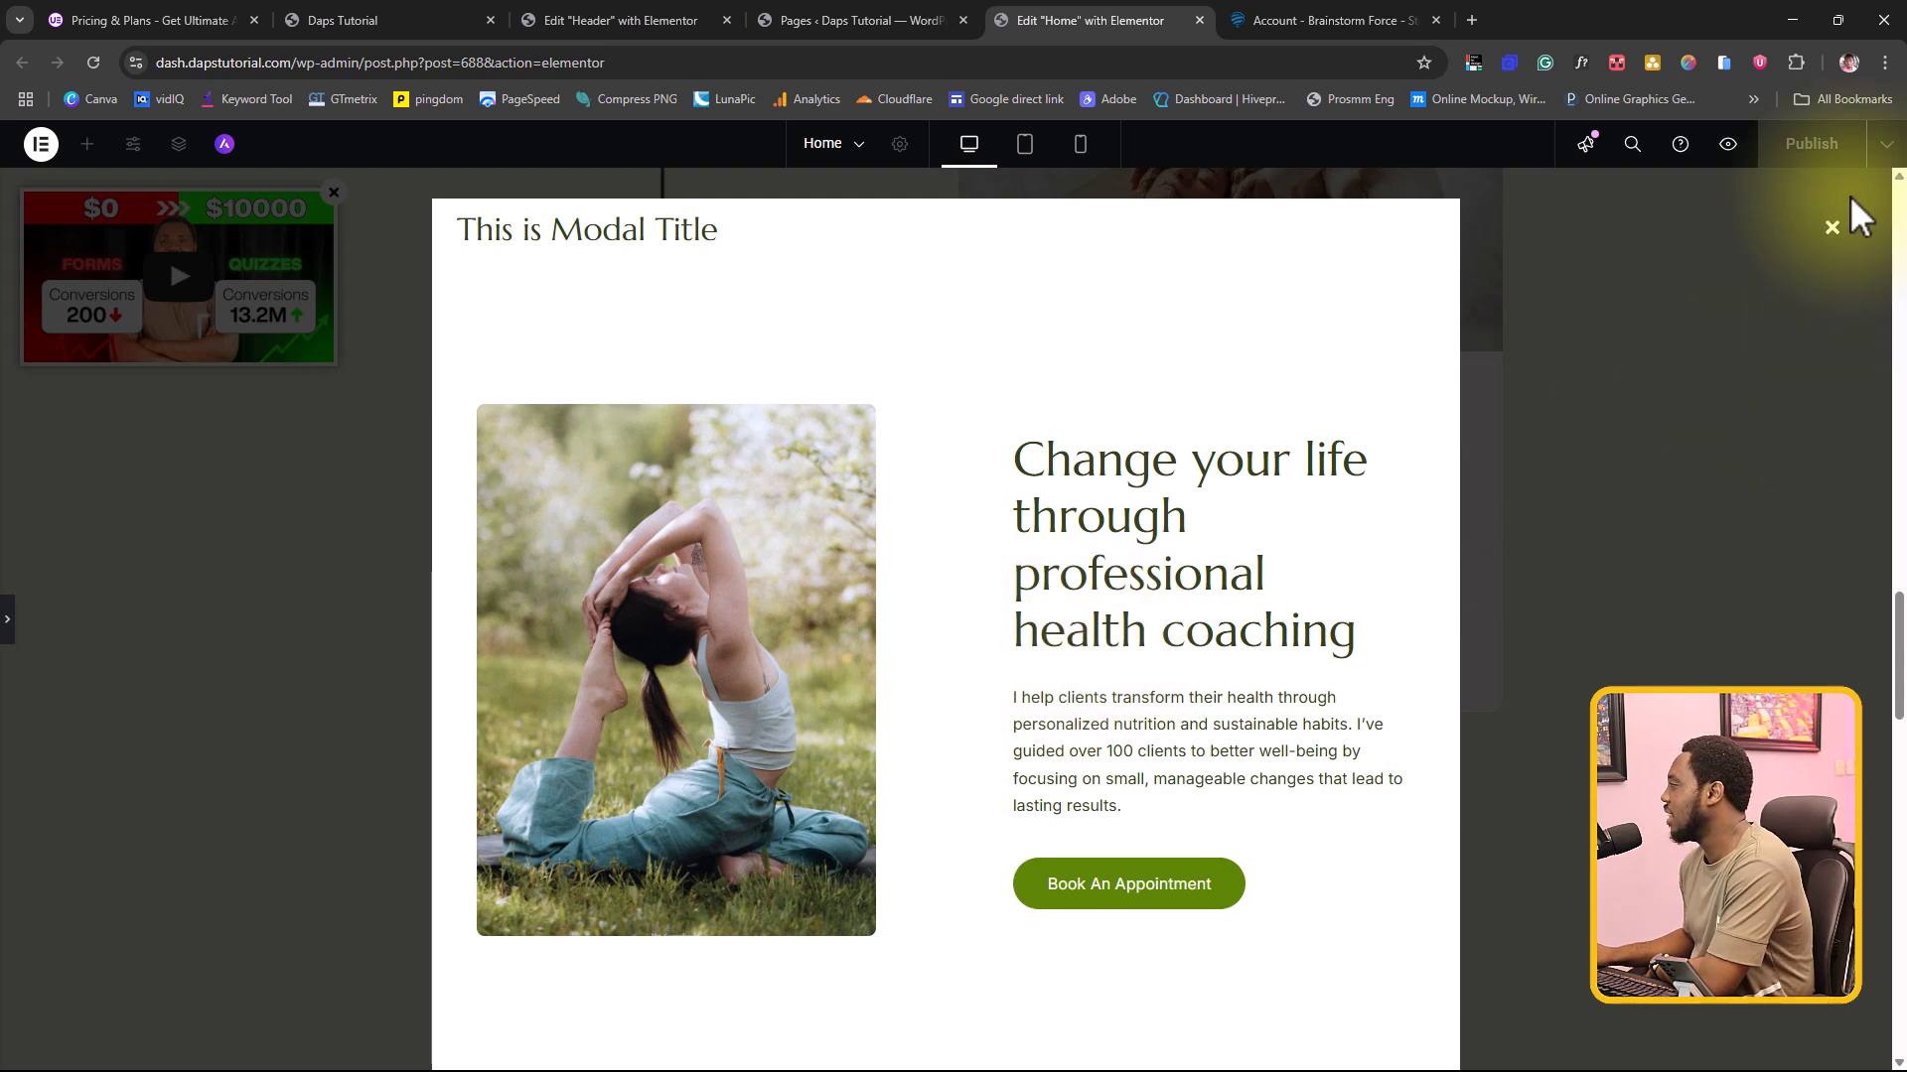
{"action": "left_click", "coordinate": [1832, 228]}
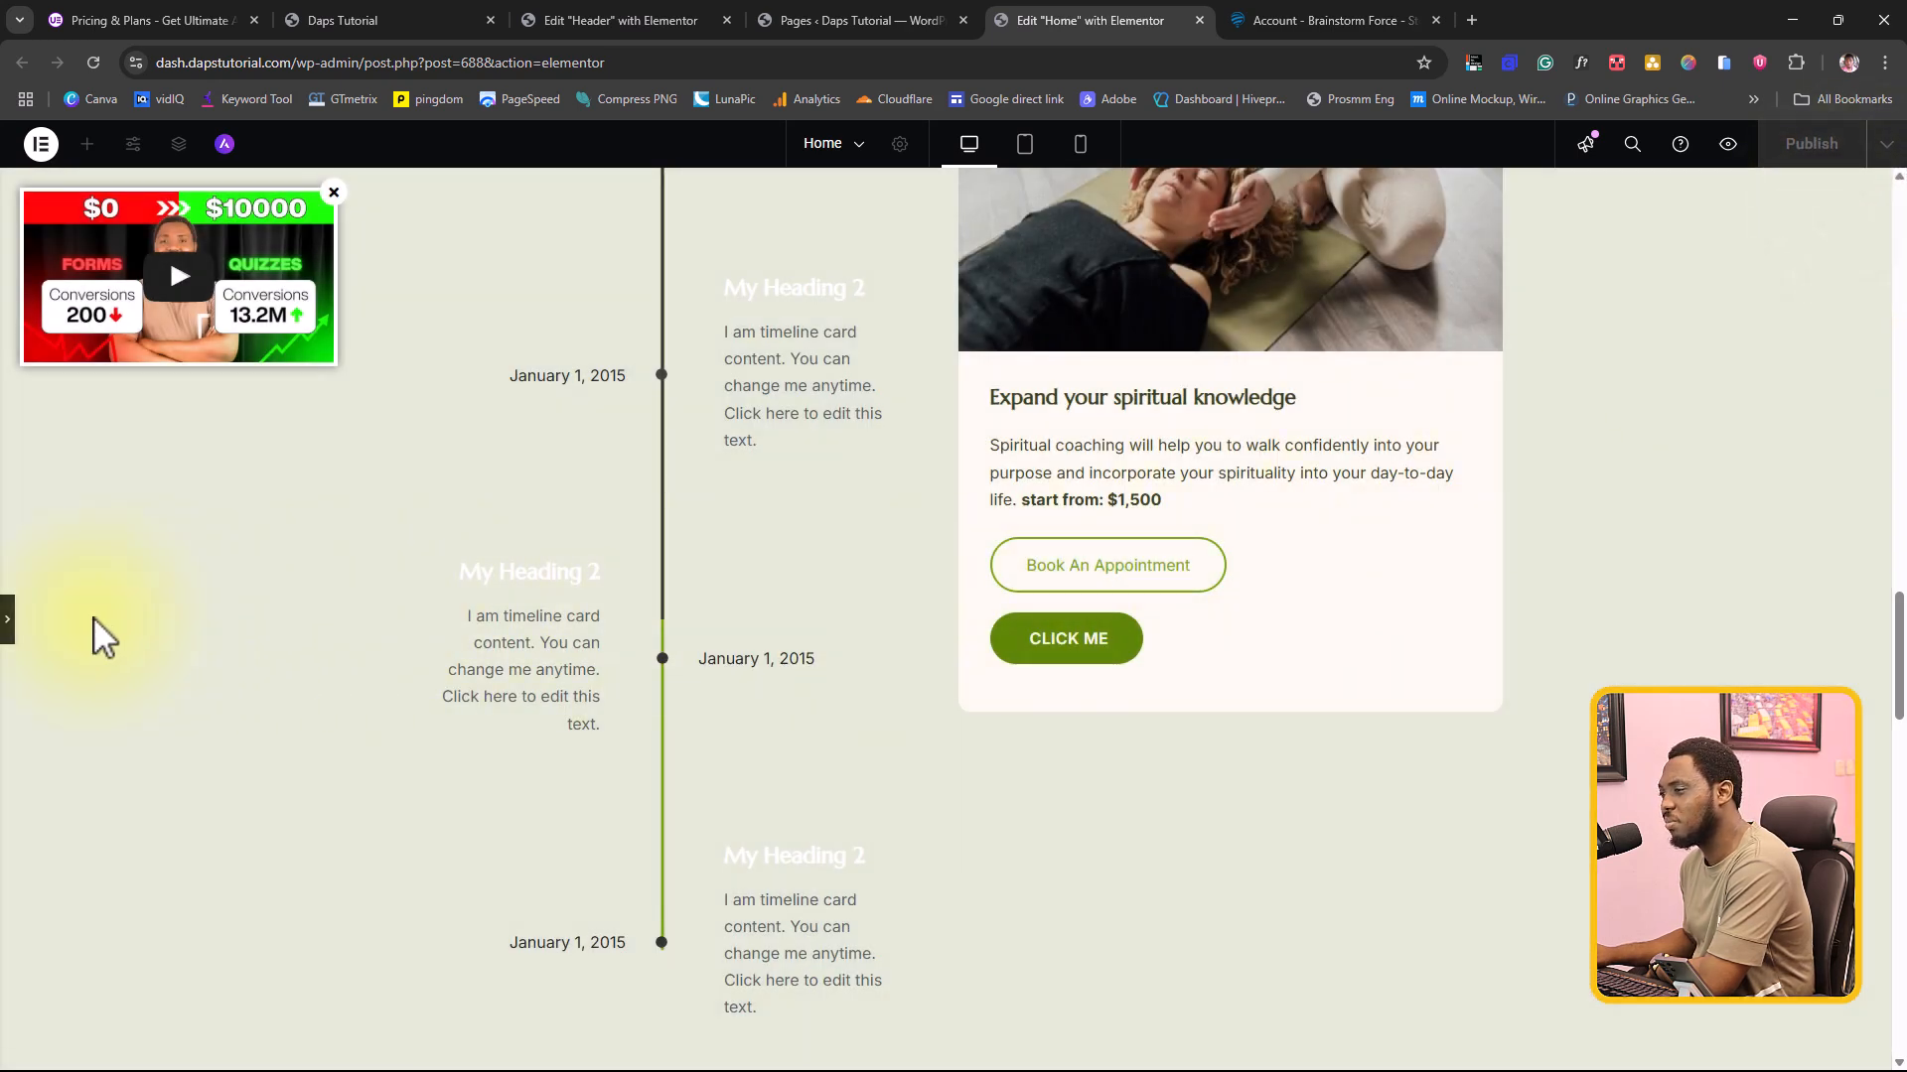
{"action": "left_click", "coordinate": [10, 626]}
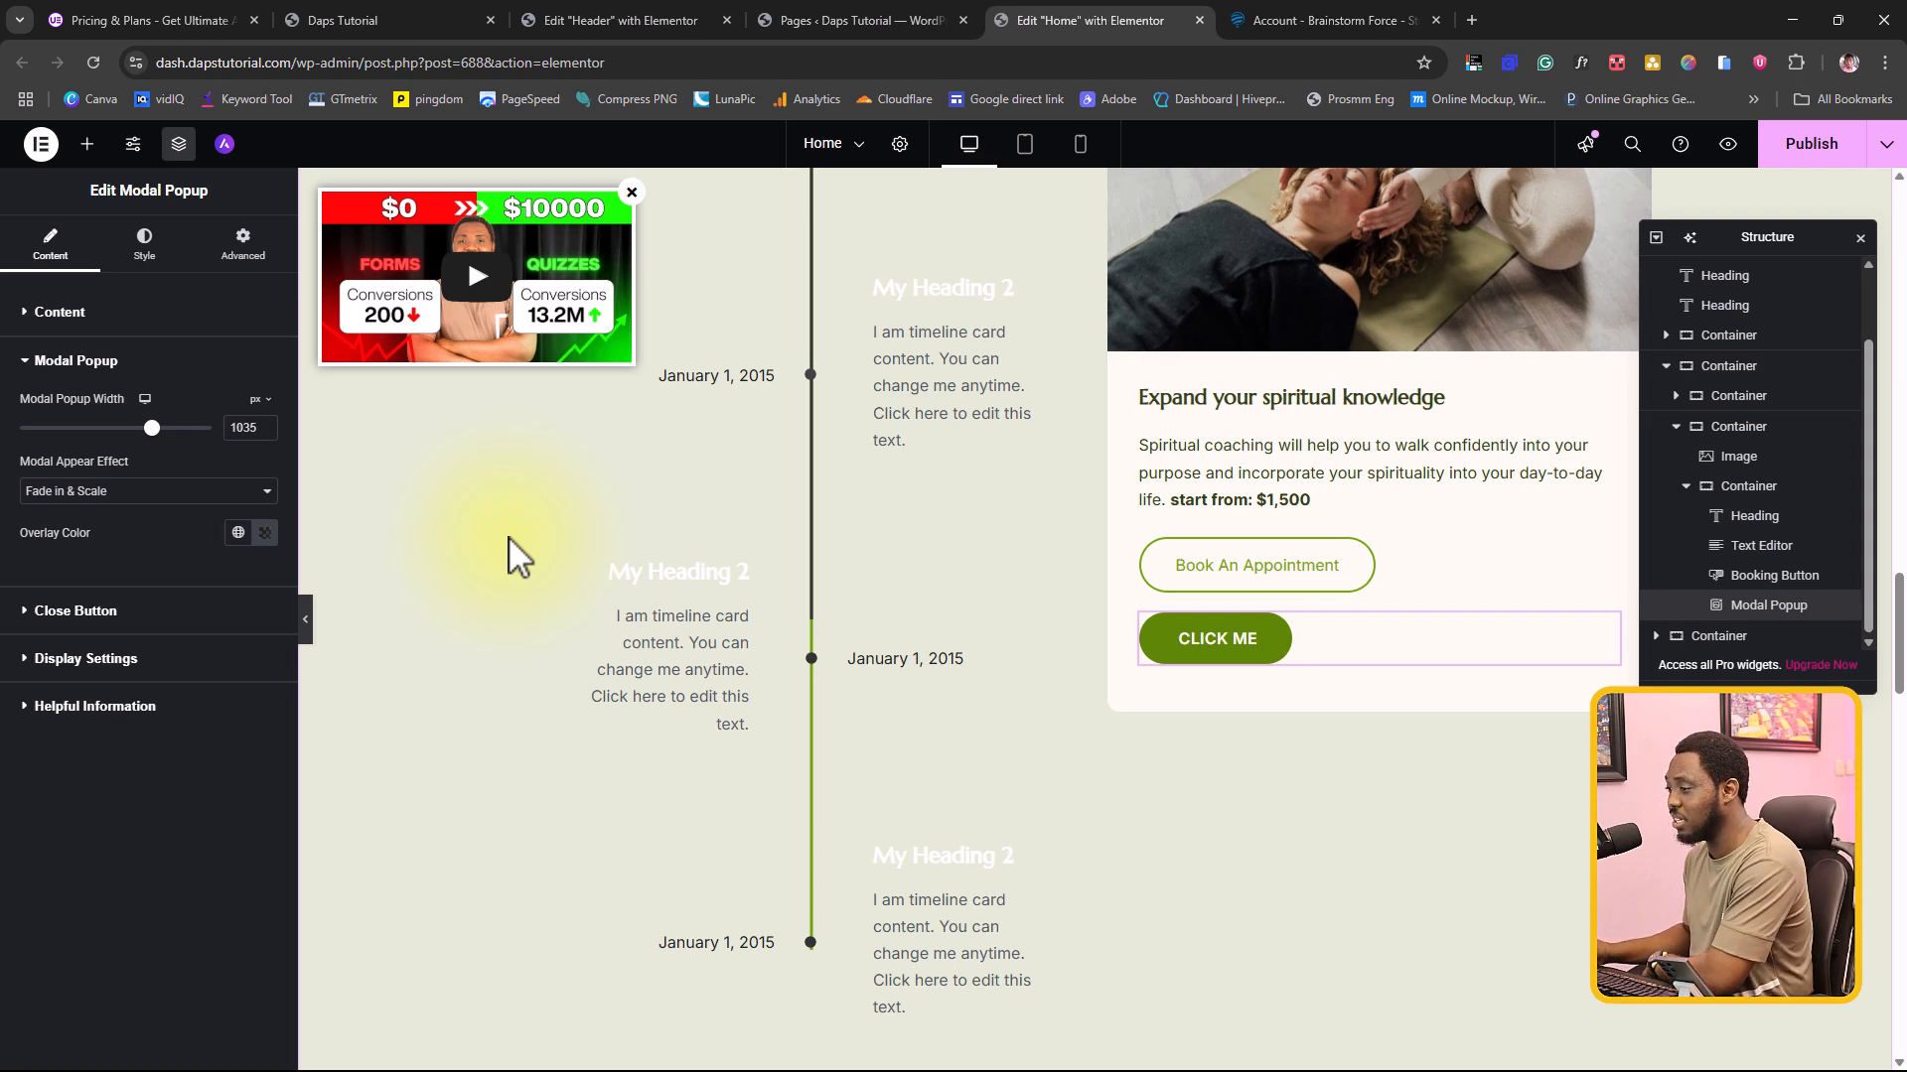
Step: Browse the list of available widgets down to the General category
{"action": "left_click", "coordinate": [89, 145]}
{"action": "scroll", "coordinate": [209, 556], "scroll_direction": "down", "scroll_amount": 15}
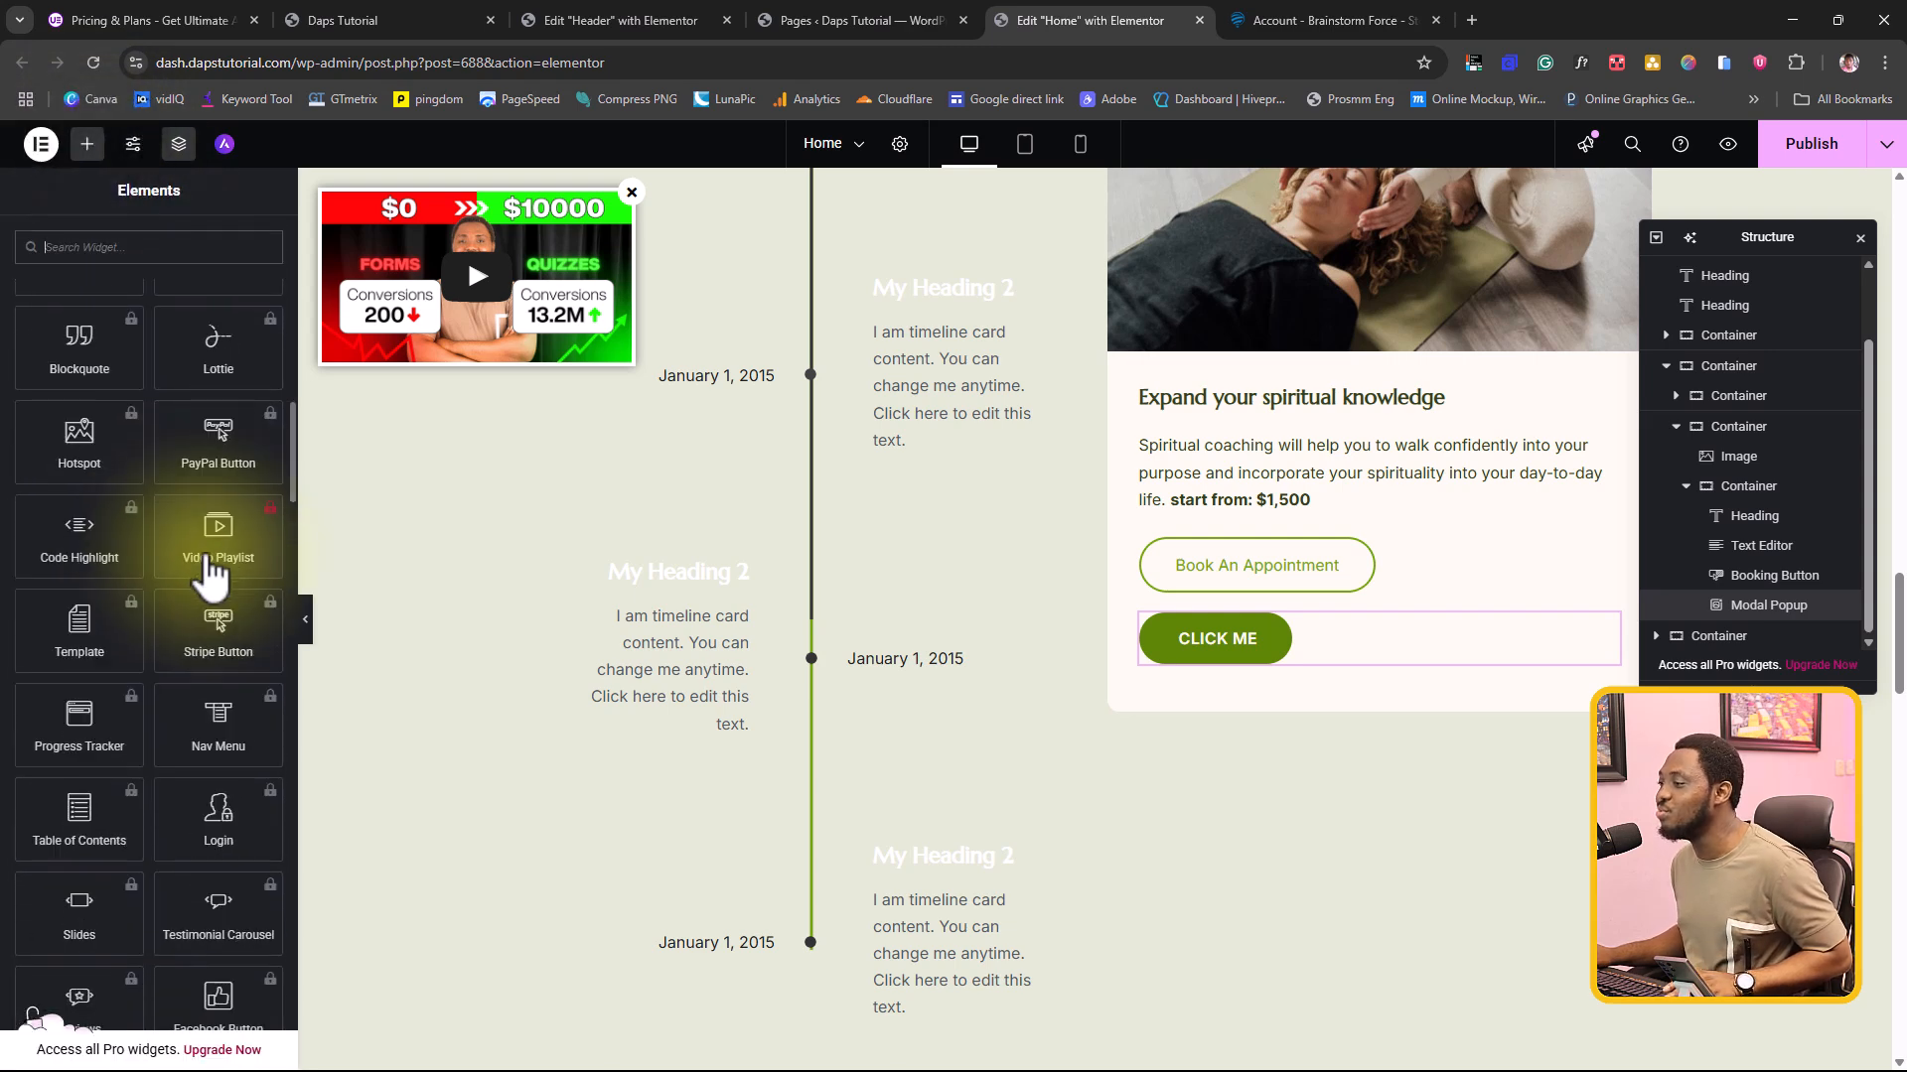
{"action": "scroll", "coordinate": [208, 566], "scroll_direction": "down", "scroll_amount": 4}
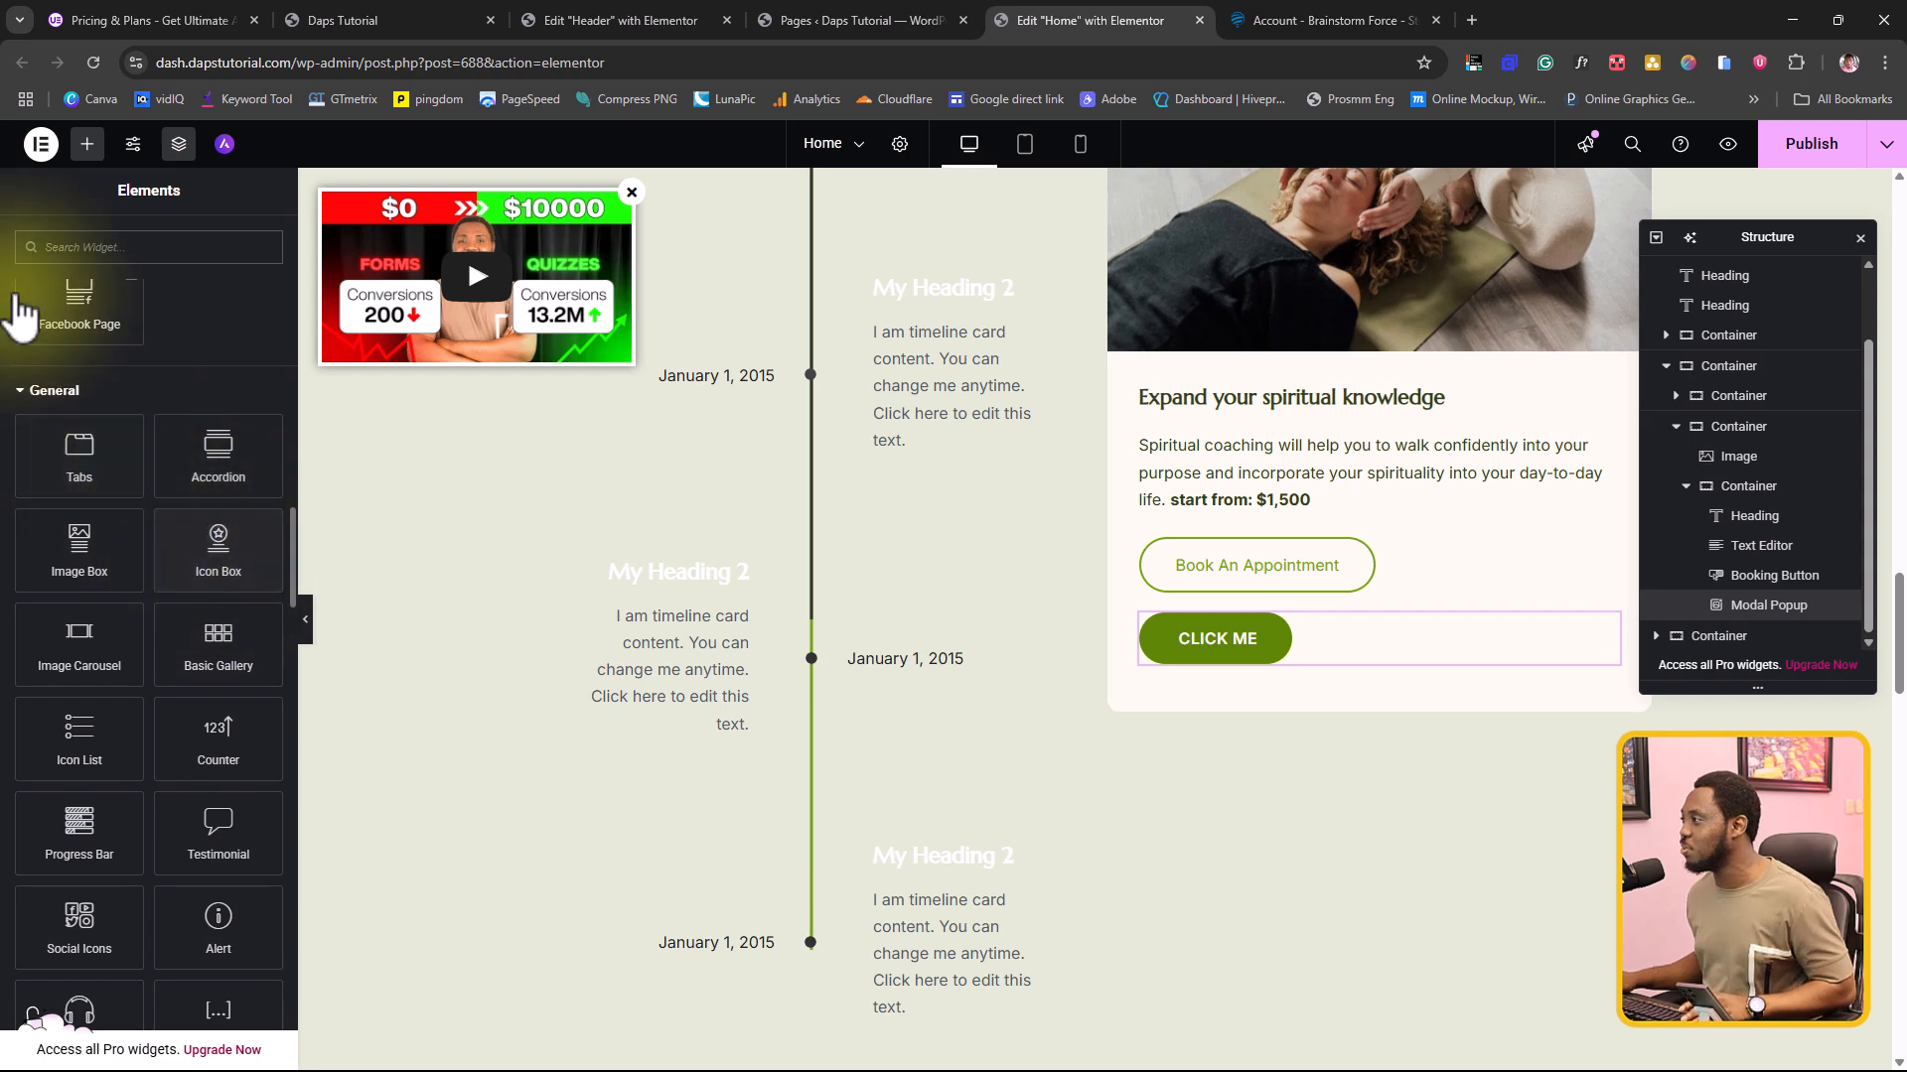
Step: Open Astra's Site Builder from the WordPress dashboard and check the availability of its 404 Page layout
{"action": "left_click", "coordinate": [667, 13]}
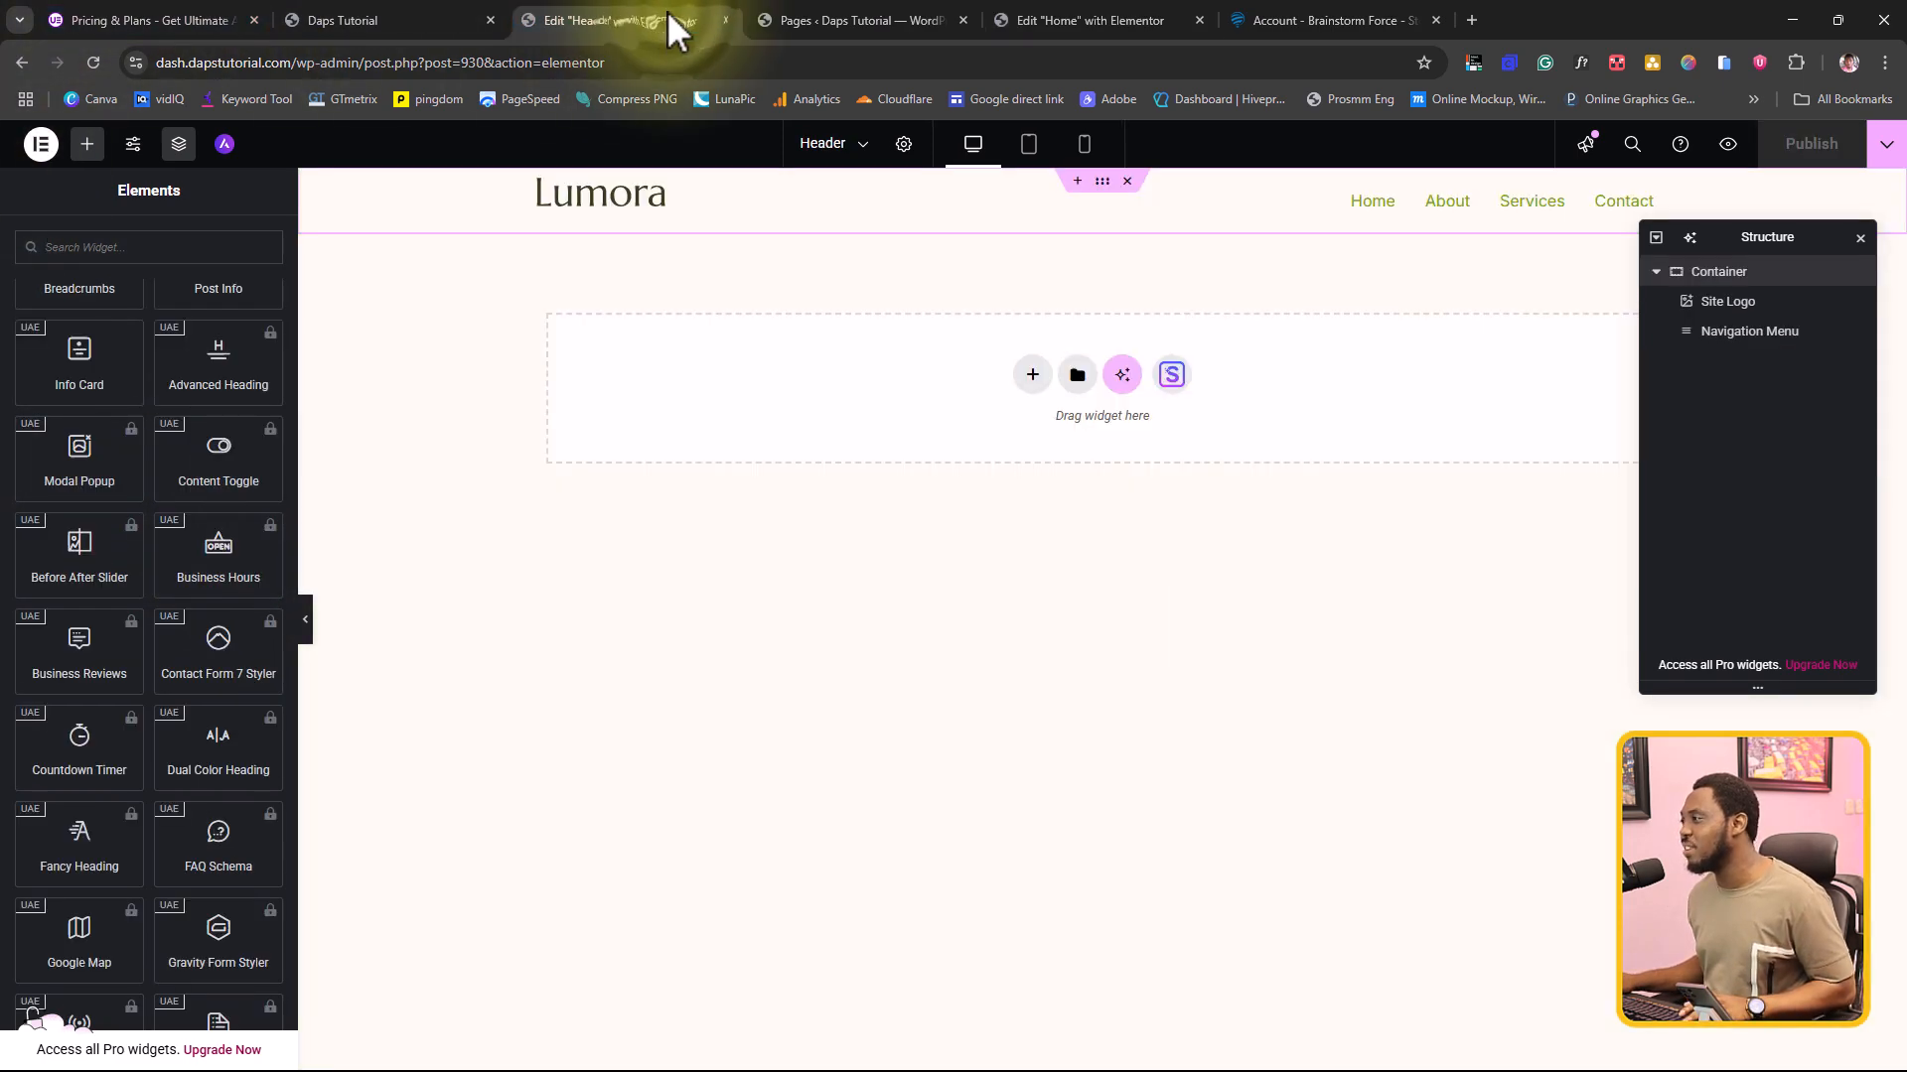
{"action": "left_click", "coordinate": [922, 14]}
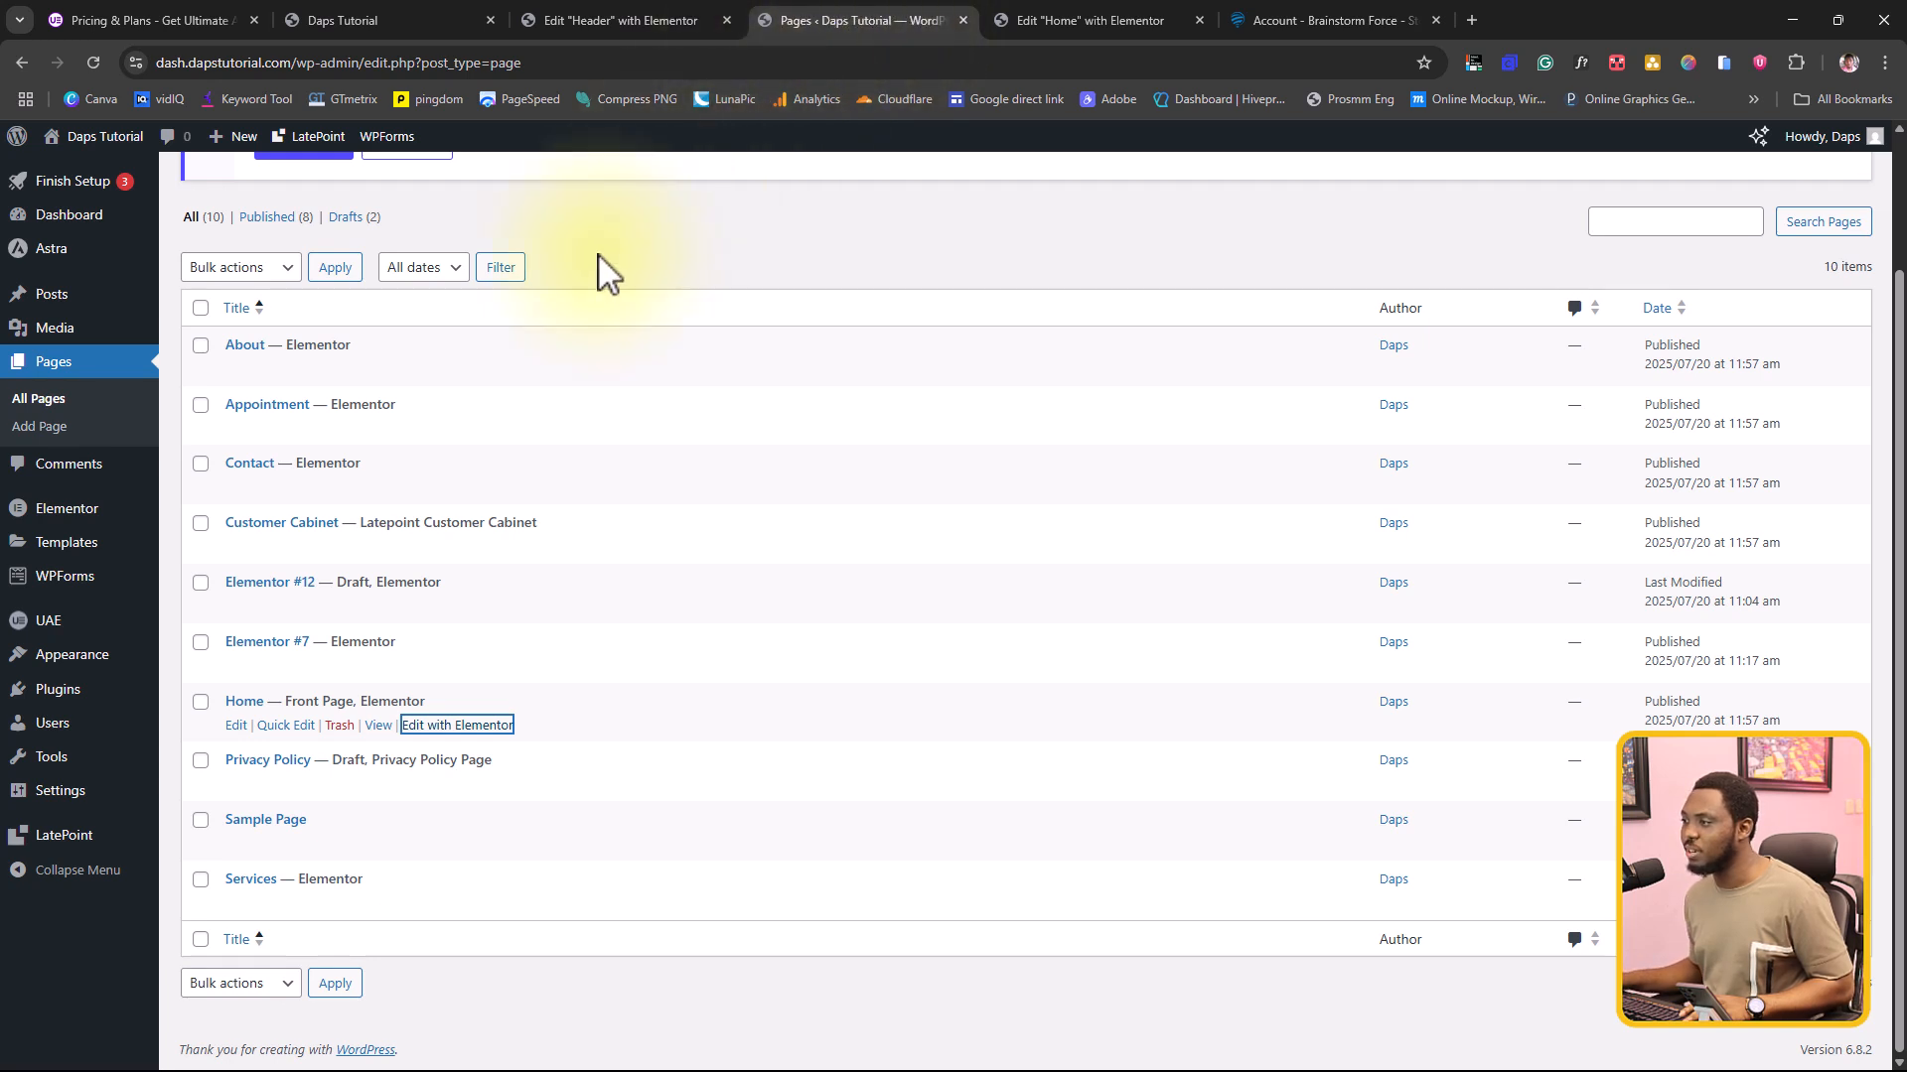
{"action": "mouse_move", "coordinate": [59, 249]}
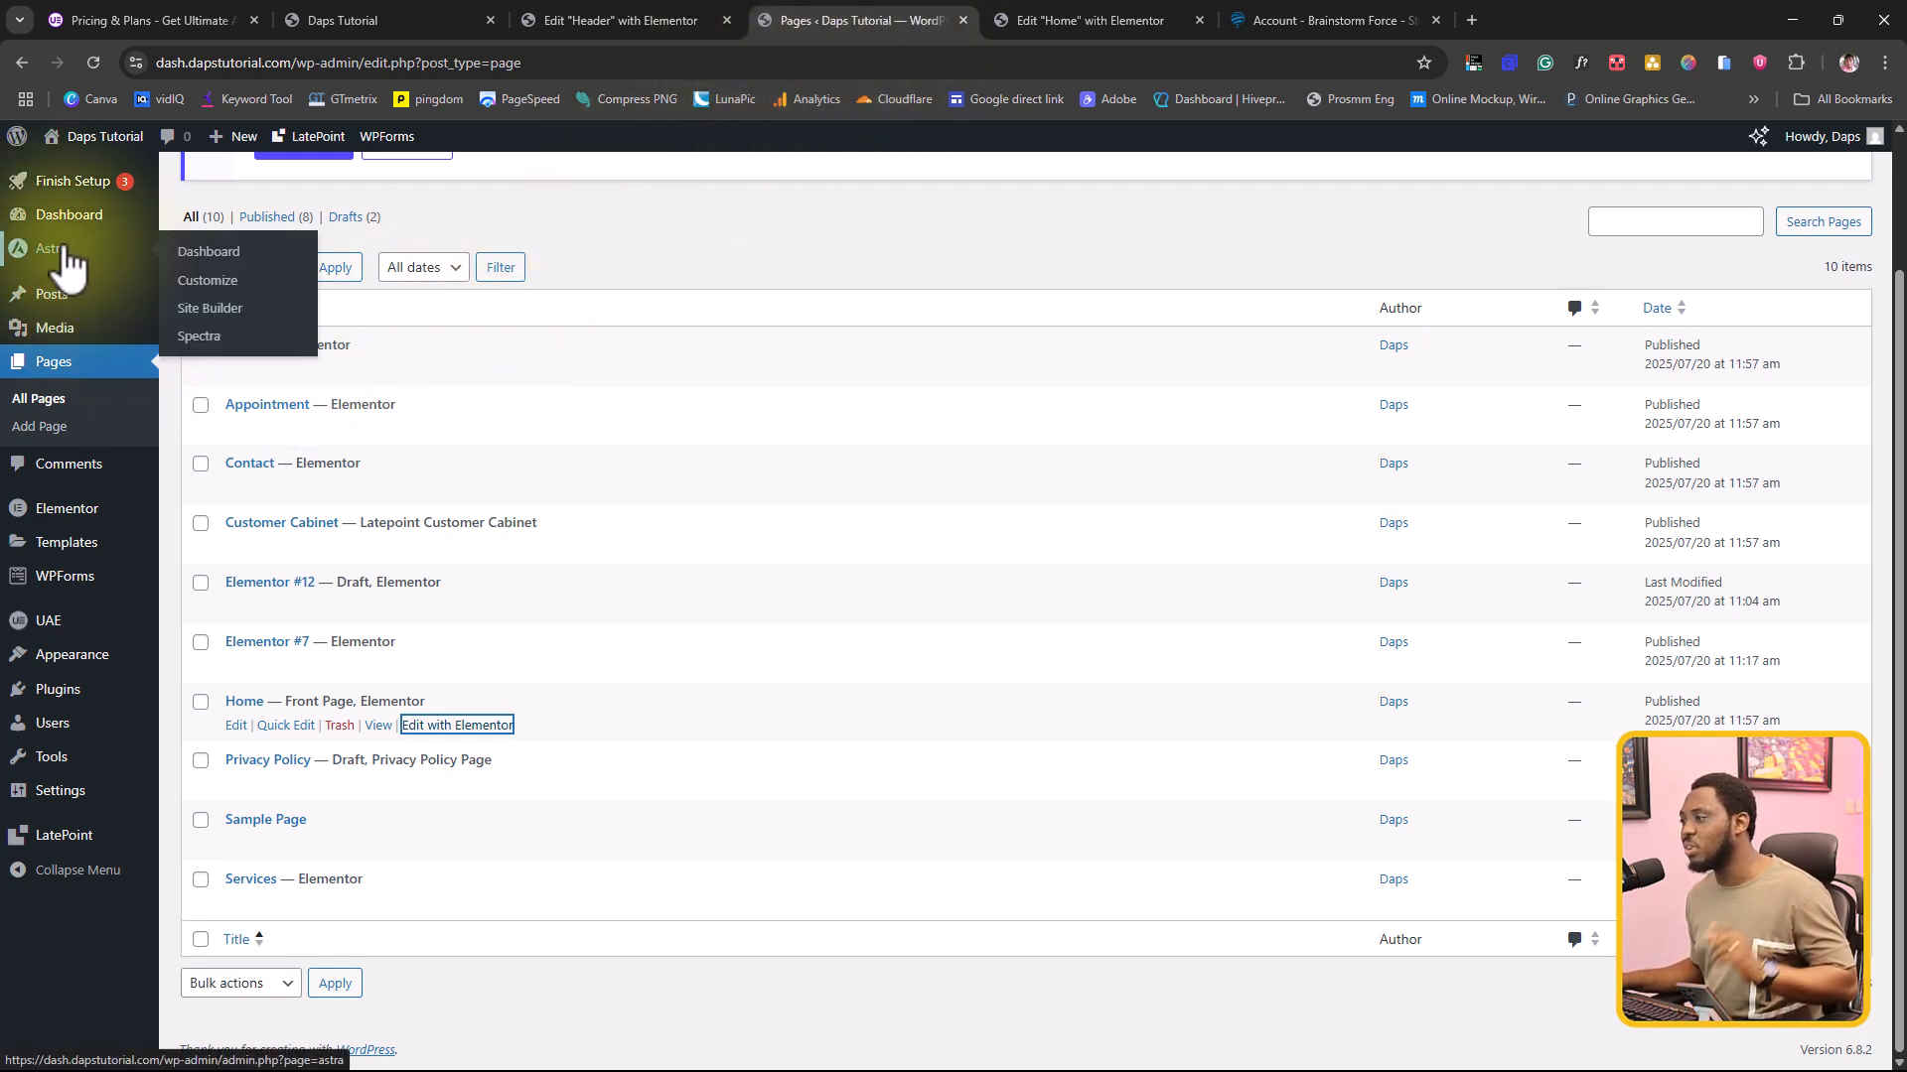
{"action": "left_click", "coordinate": [214, 314]}
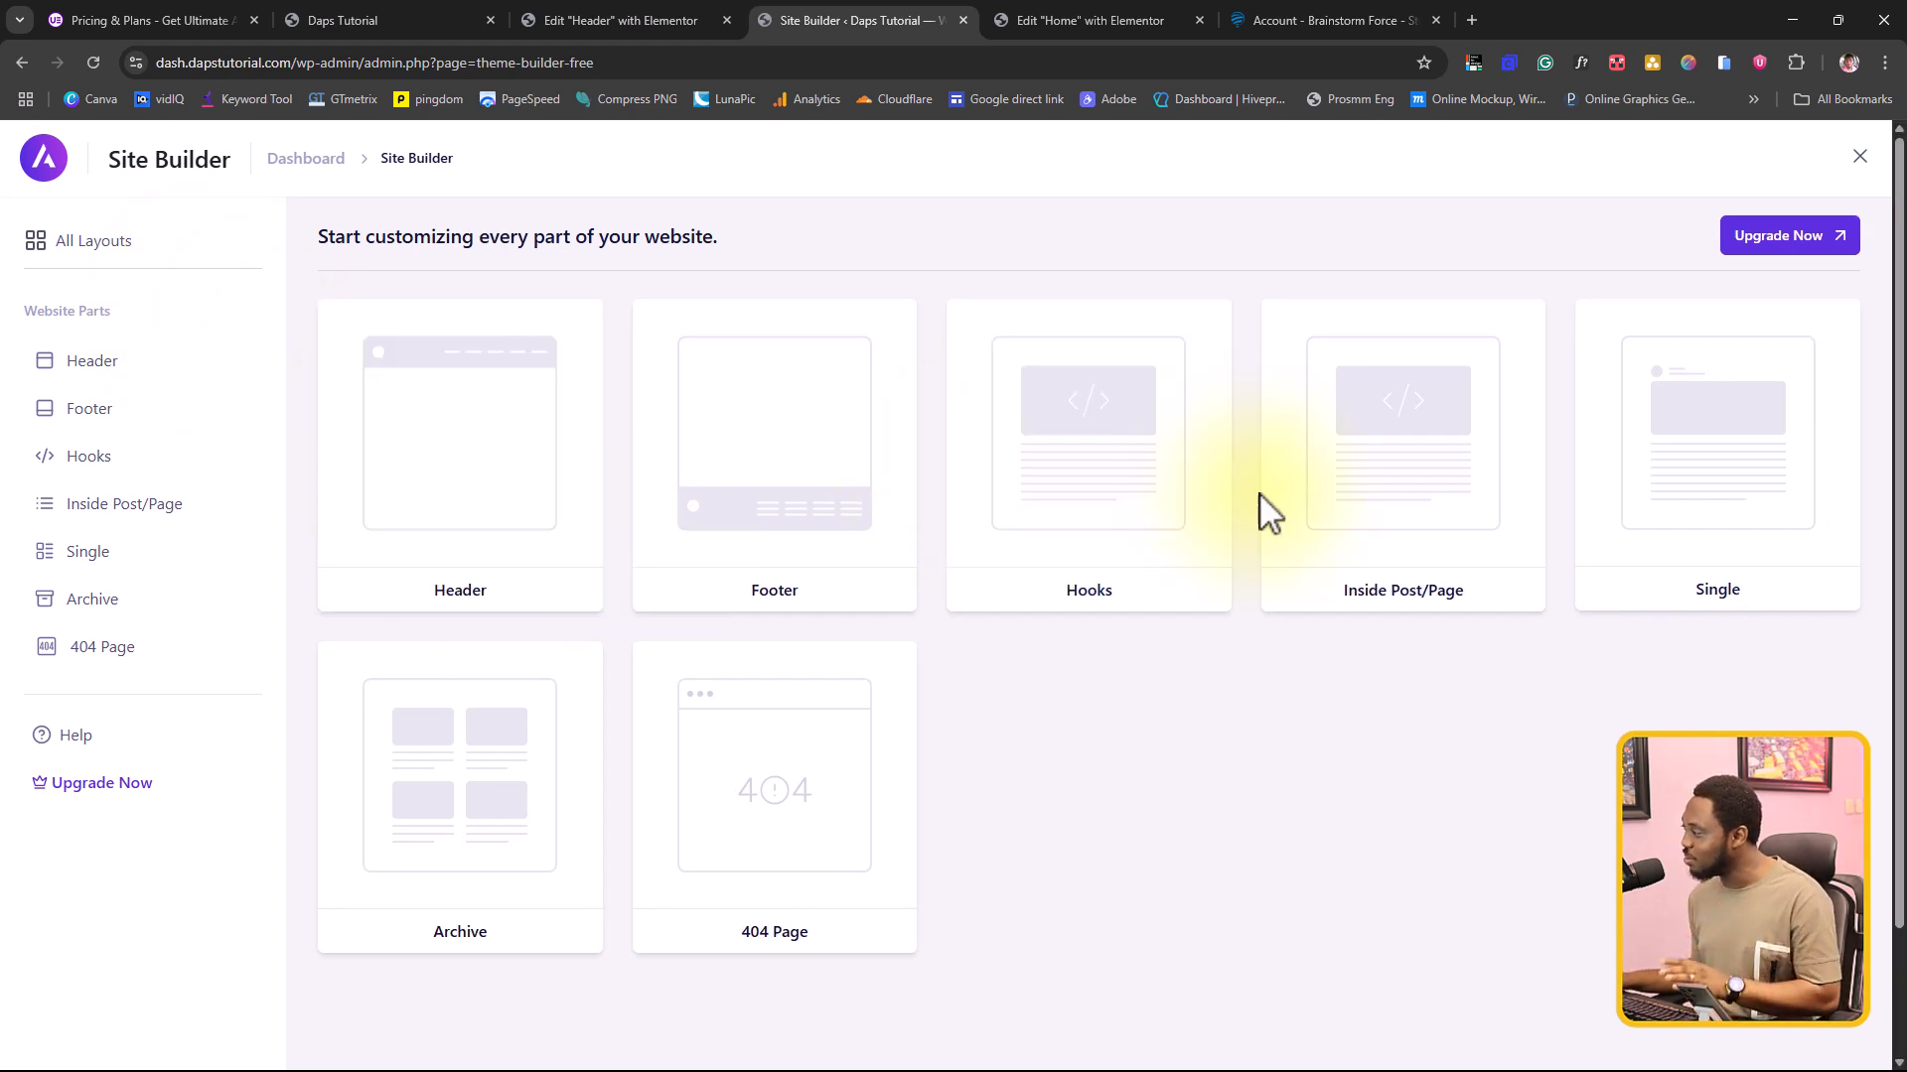
{"action": "mouse_move", "coordinate": [778, 801]}
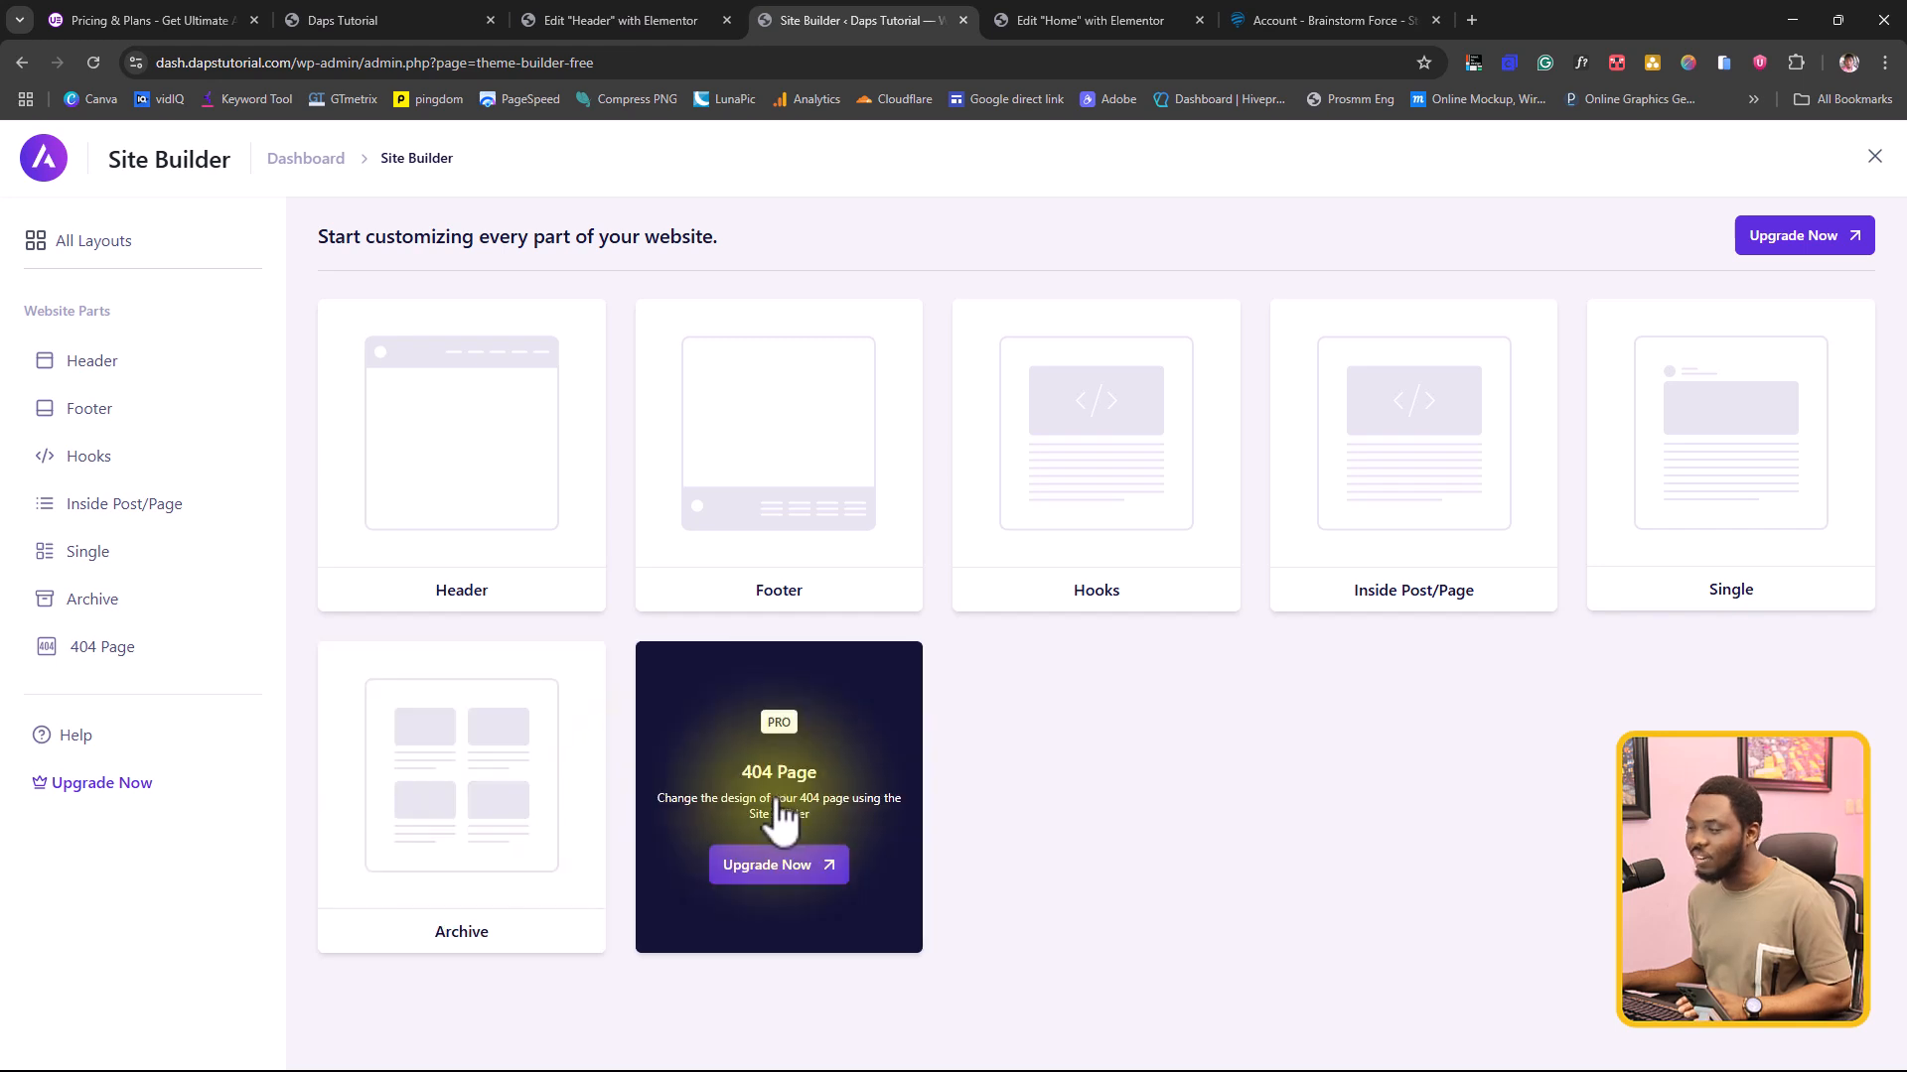